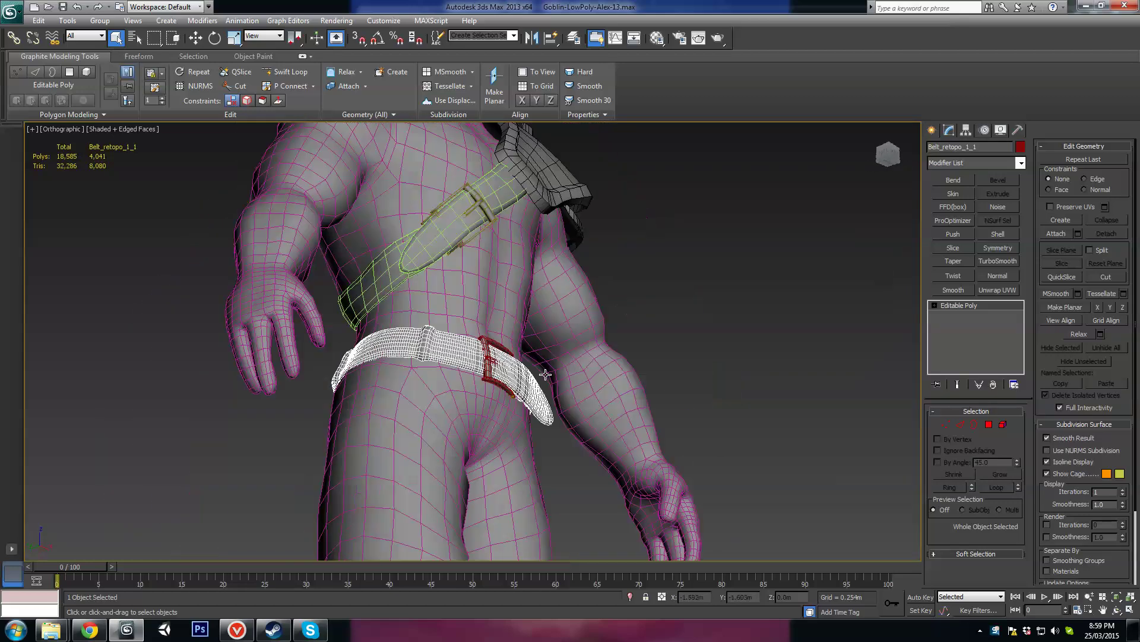
Examine the goblin's waist belt, chest strap, shoulder armour, hair and legs, with the hair mesh selected
scroll(410, 392, up, 5)
scroll(410, 392, down, 5)
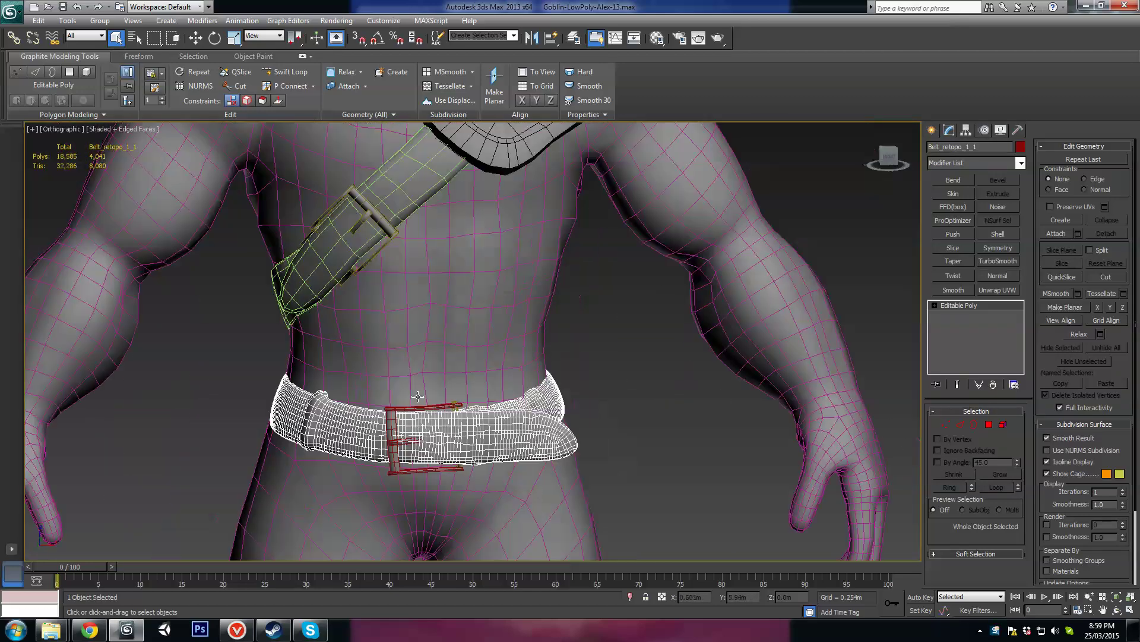
scroll(518, 446, down, 2)
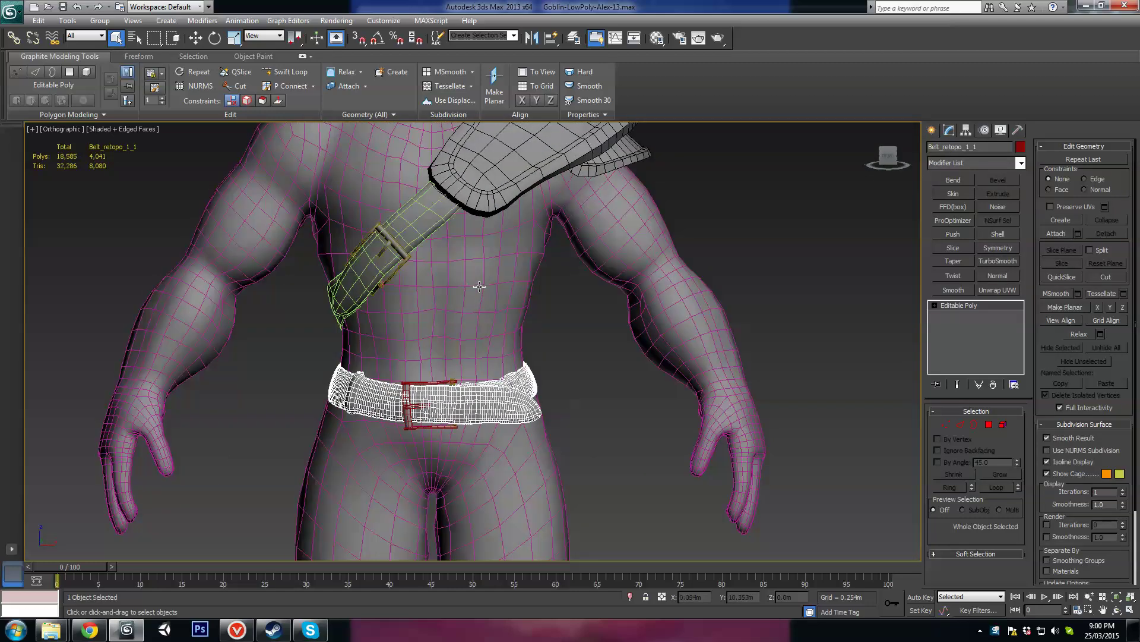
scroll(484, 319, down, 3)
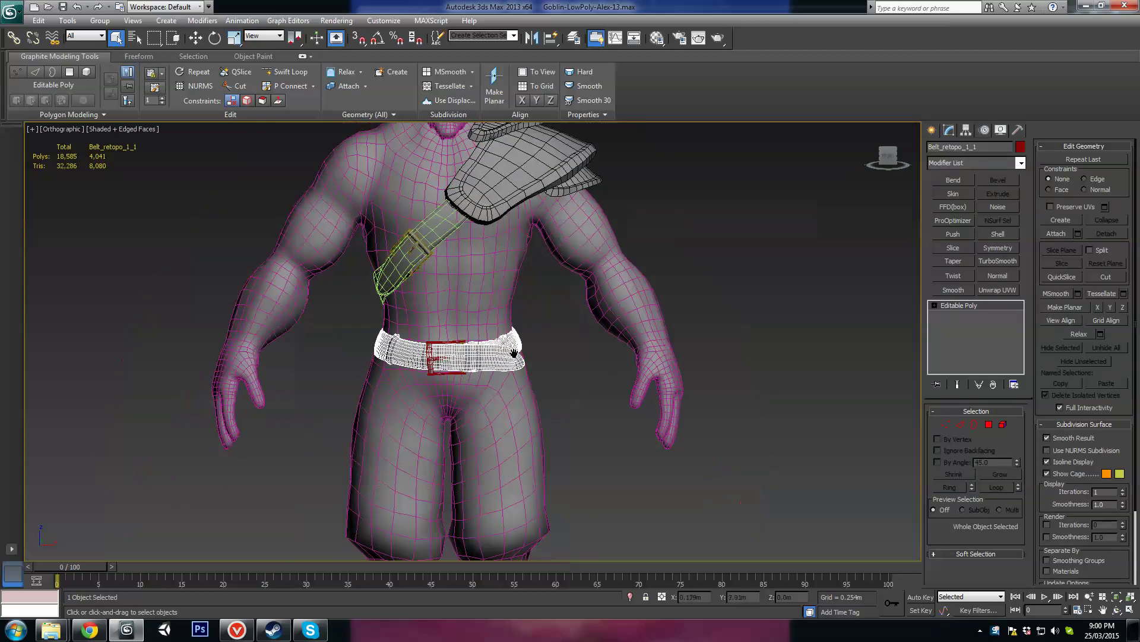
middle_drag(535, 475, 537, 344)
middle_drag(528, 244, 535, 420)
middle_drag(500, 229, 514, 361)
scroll(499, 332, up, 4)
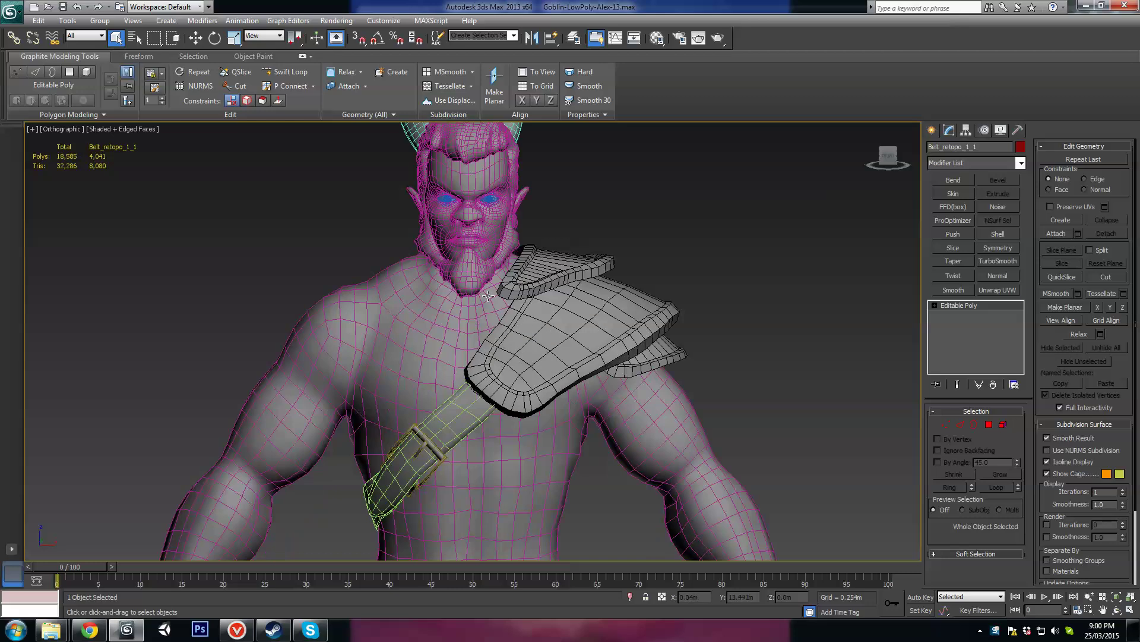
click(467, 333)
alt+middle_drag(467, 333, 441, 345)
middle_drag(485, 284, 497, 305)
scroll(492, 363, down, 3)
scroll(498, 306, down, 3)
middle_drag(494, 351, 497, 278)
mouse_move(516, 358)
alt+middle_down()
mouse_move(580, 359)
mouse_move(513, 349)
alt+middle_up()
middle_drag(539, 410, 532, 313)
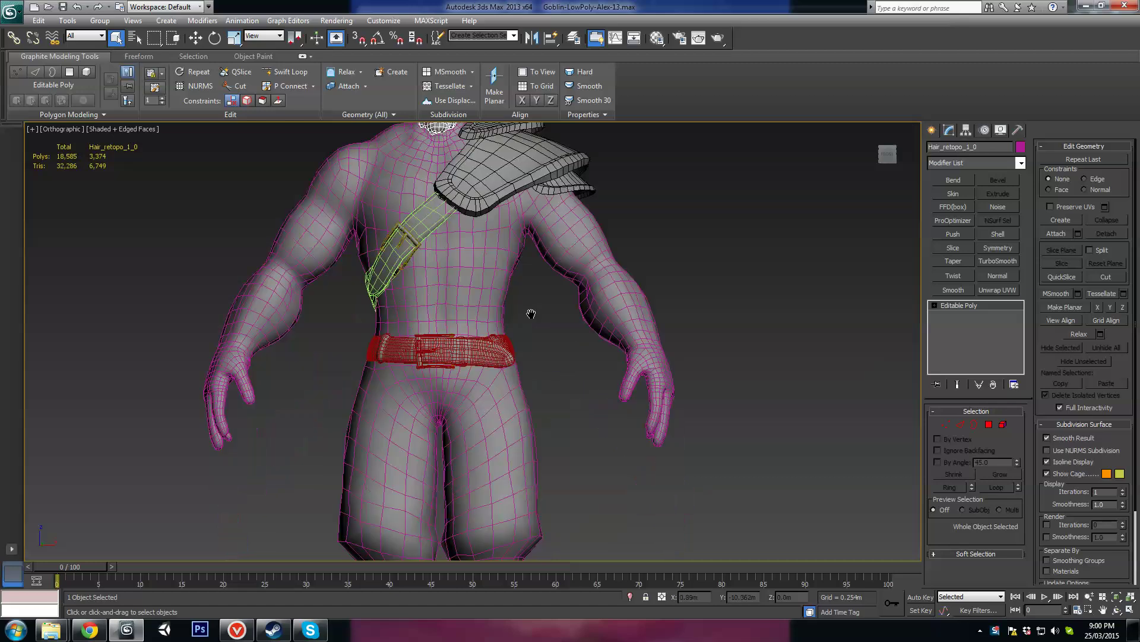
scroll(532, 313, down, 3)
alt+middle_drag(548, 373, 508, 312)
Select the waist belt, the horns and the chest belt in turn and inspect how the character is split into objects
click(491, 284)
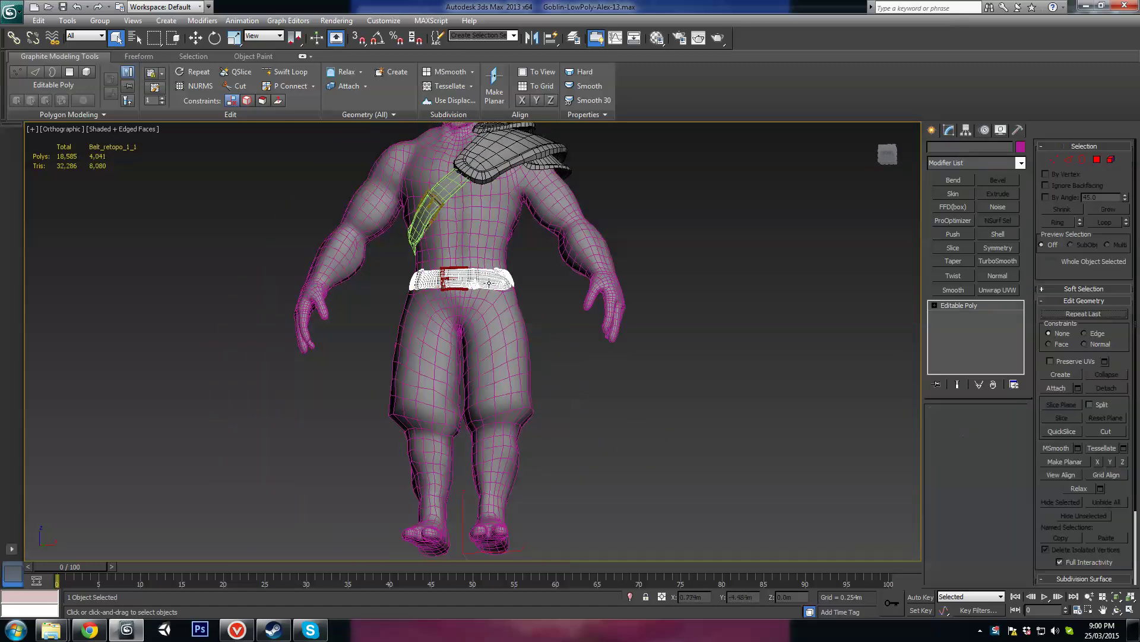
middle_drag(493, 192, 511, 311)
alt+middle_drag(475, 240, 628, 295)
click(507, 166)
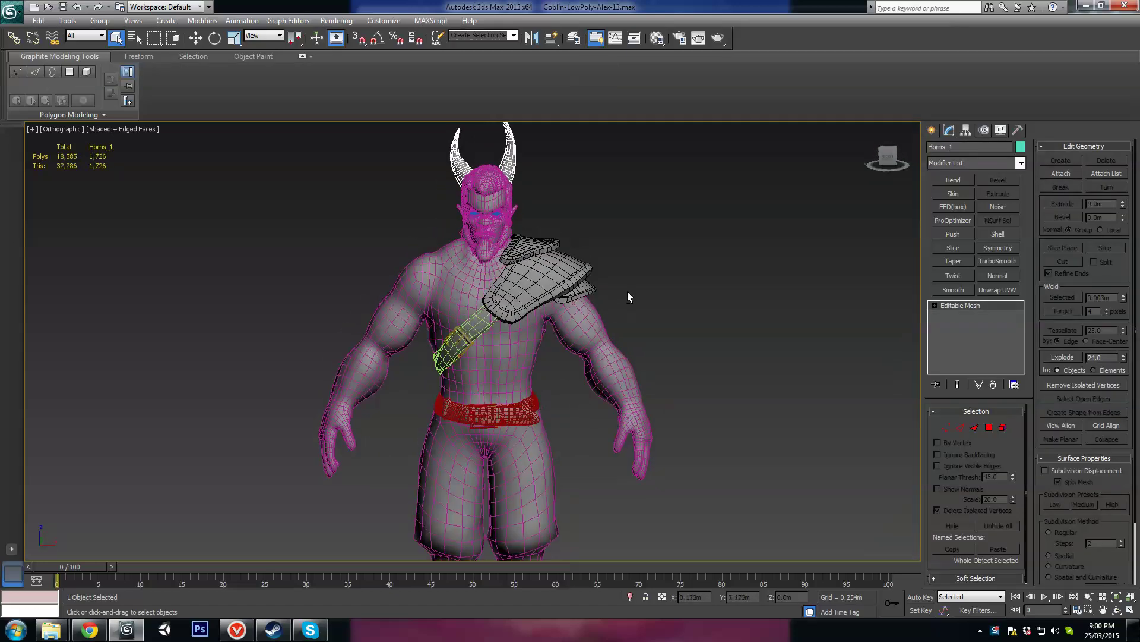
click(495, 319)
scroll(488, 350, up, 3)
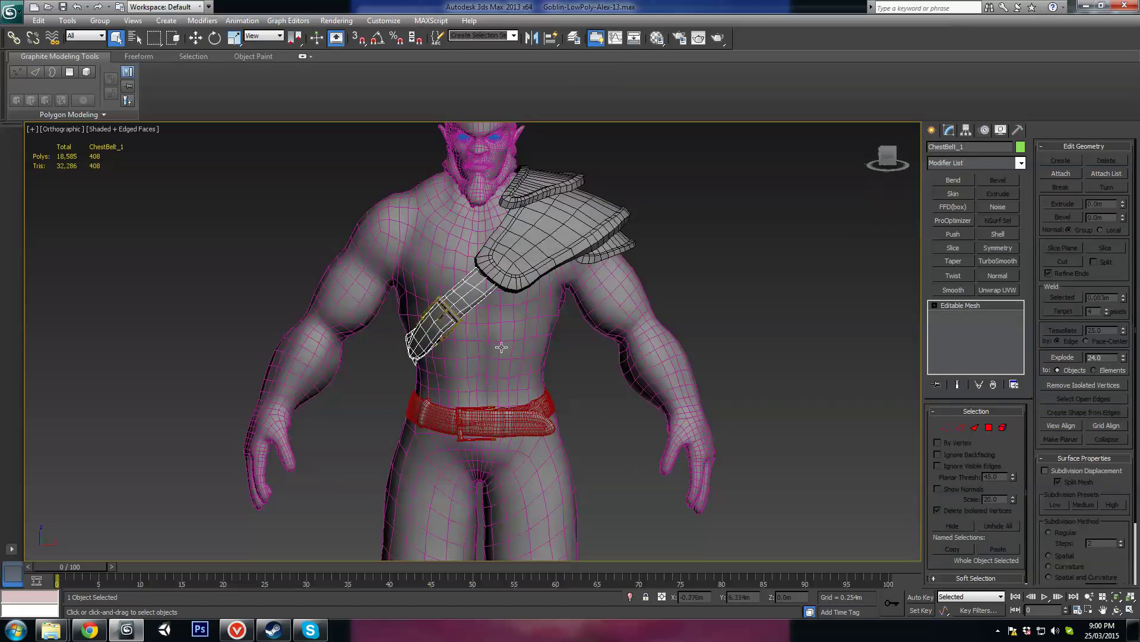
scroll(501, 347, down, 3)
alt+middle_drag(501, 345, 506, 316)
scroll(547, 342, down, 2)
scroll(545, 343, up, 4)
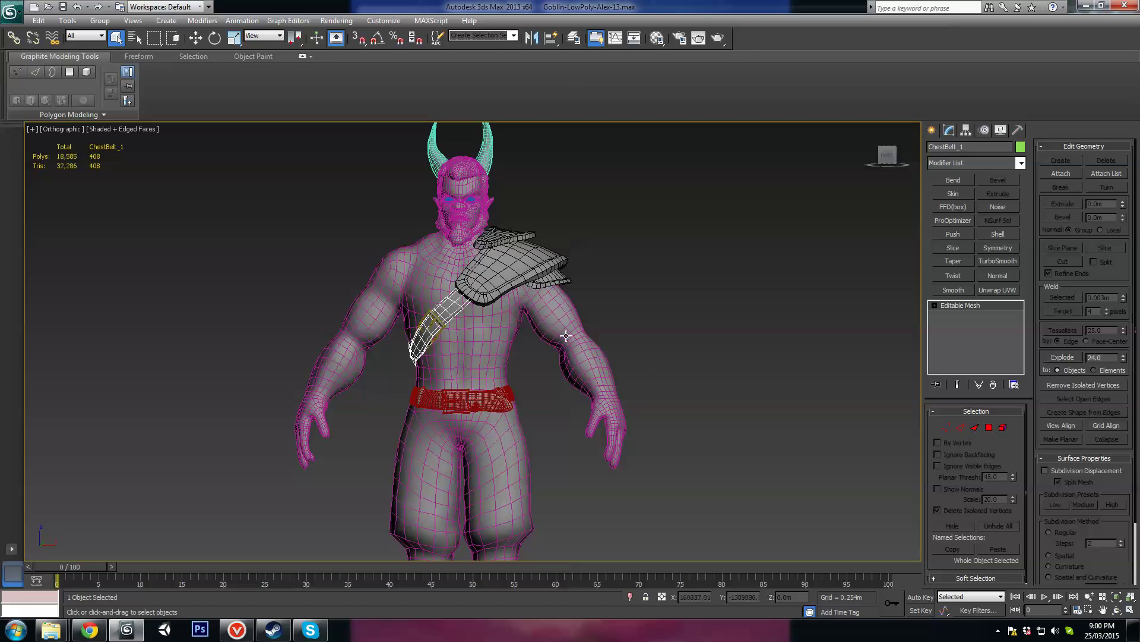
scroll(542, 345, up, 2)
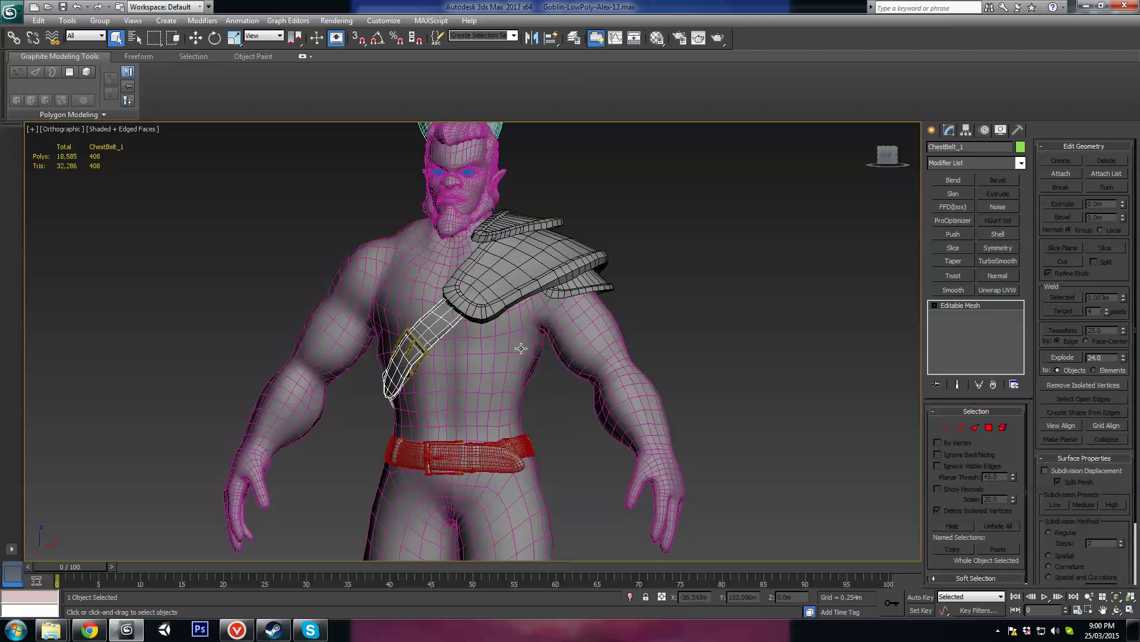
scroll(511, 315, down, 2)
middle_drag(439, 254, 543, 385)
scroll(471, 322, up, 2)
Select the body mesh and examine how the hair and beard meet the head, ear and jaw from the side
click(541, 295)
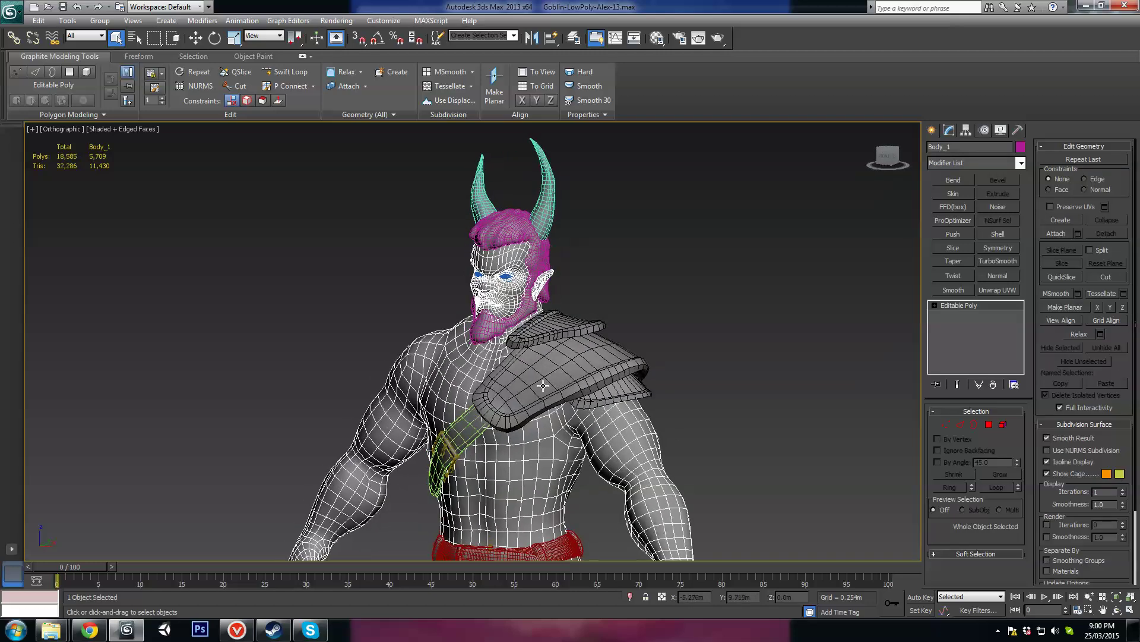
scroll(501, 391, down, 4)
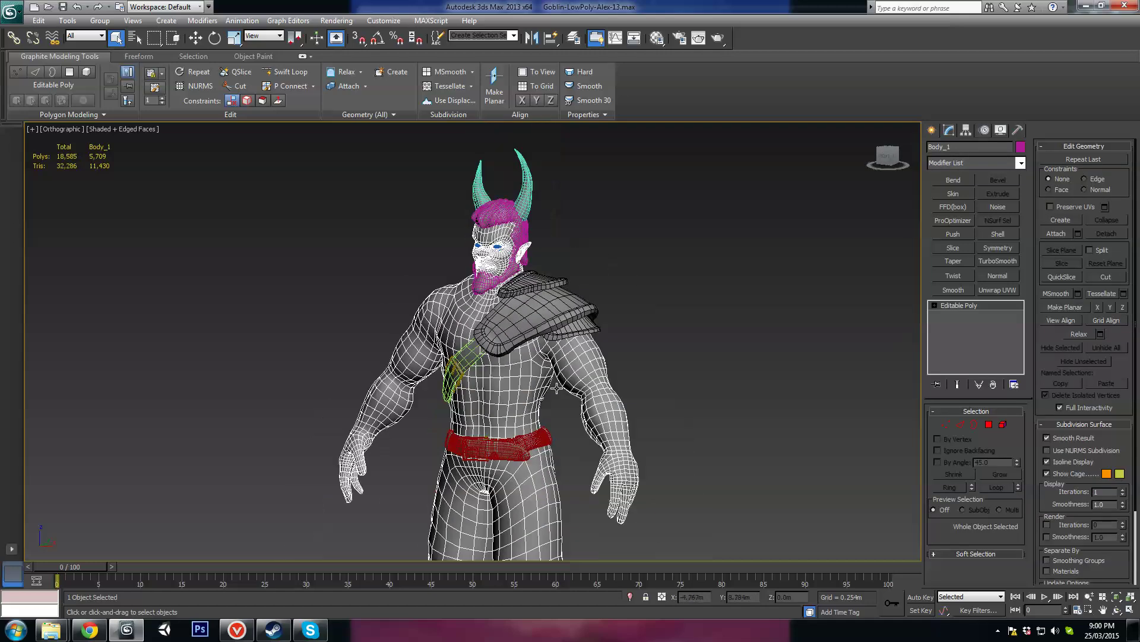
scroll(482, 413, up, 3)
middle_drag(490, 285, 489, 411)
scroll(489, 411, up, 3)
middle_drag(476, 324, 539, 397)
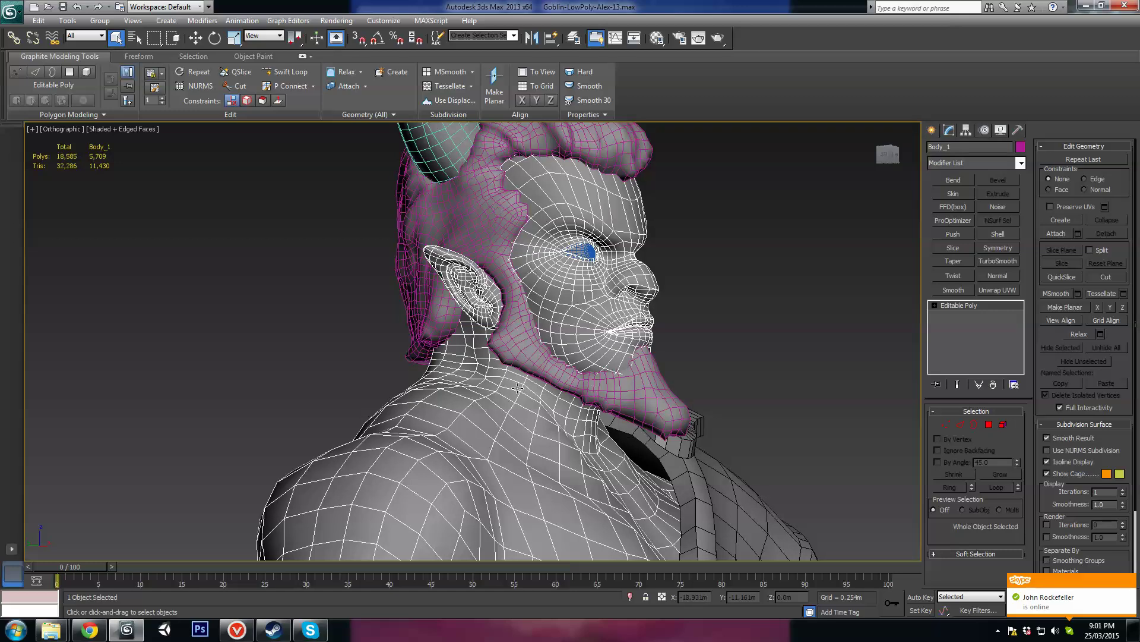
alt+middle_drag(539, 413, 586, 388)
alt+middle_drag(612, 333, 589, 347)
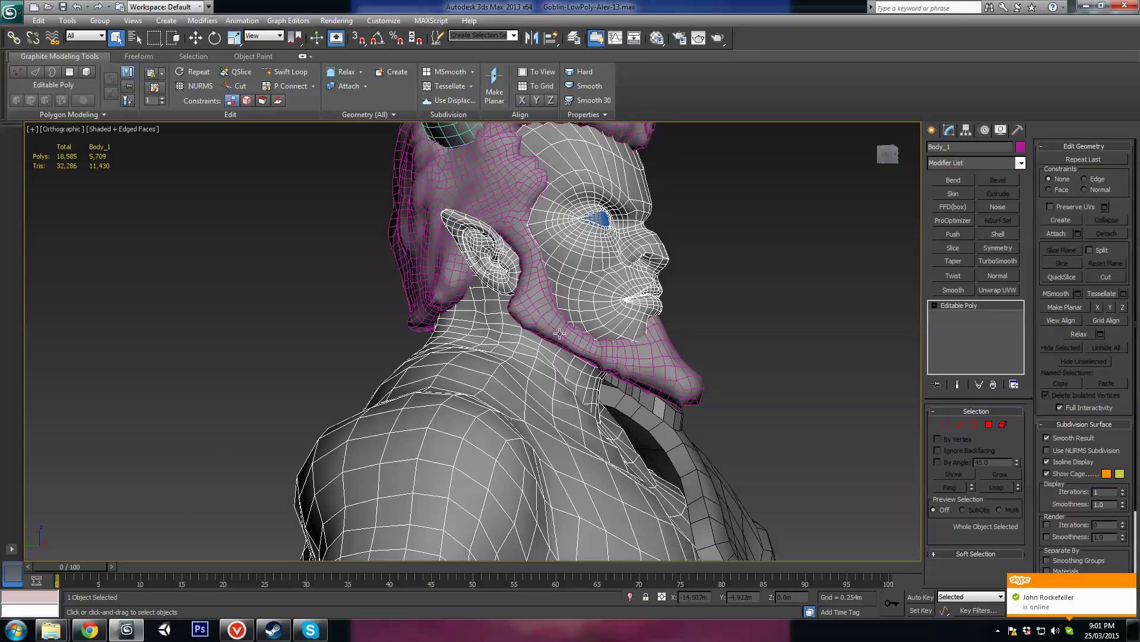
alt+middle_drag(527, 325, 493, 326)
scroll(498, 313, up, 3)
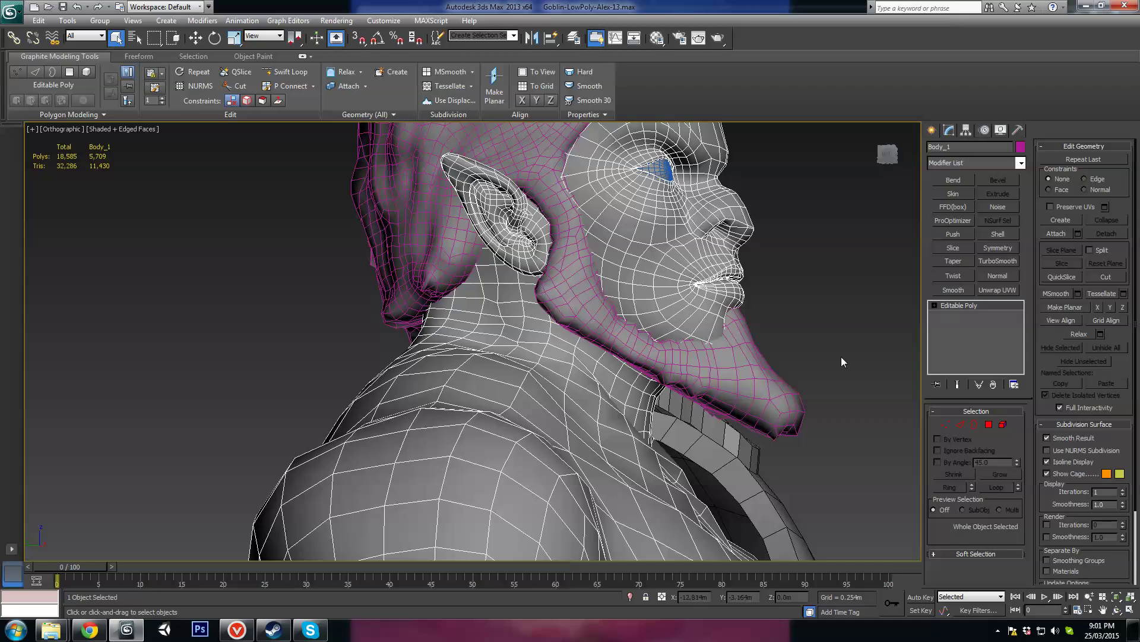
Hide every object except the body and examine the bare head from the side and back
right_click(786, 385)
click(795, 343)
middle_drag(730, 357, 728, 380)
scroll(646, 326, down, 6)
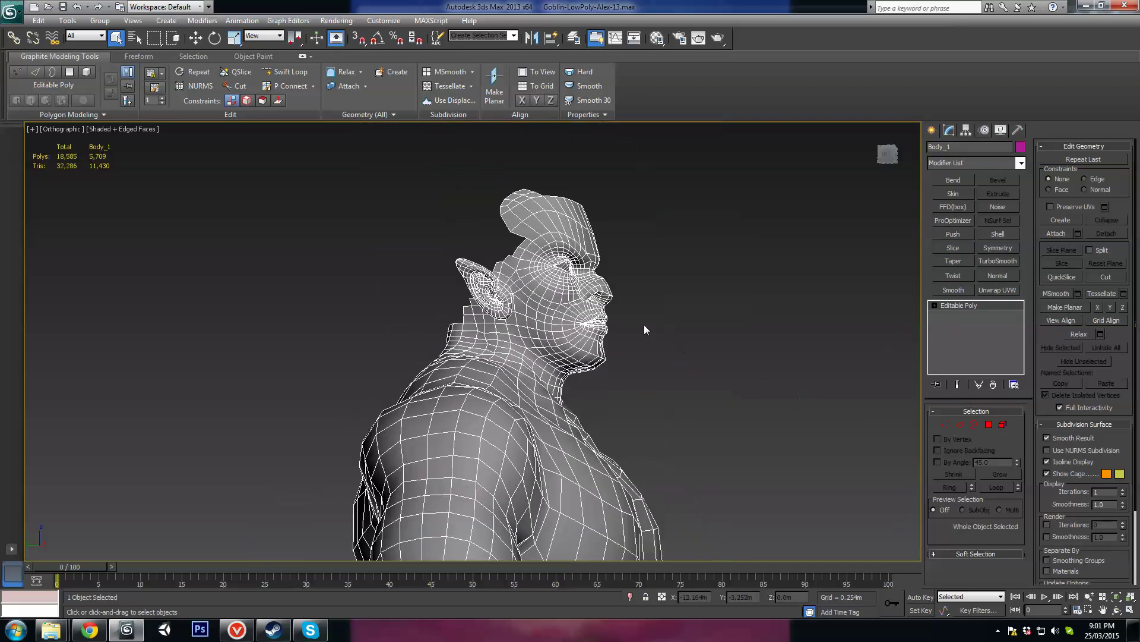
alt+middle_drag(644, 324, 471, 333)
scroll(471, 333, up, 6)
Switch the body mesh to polygon selection, pick one polygon beside the ear and show the head in the left view
click(989, 424)
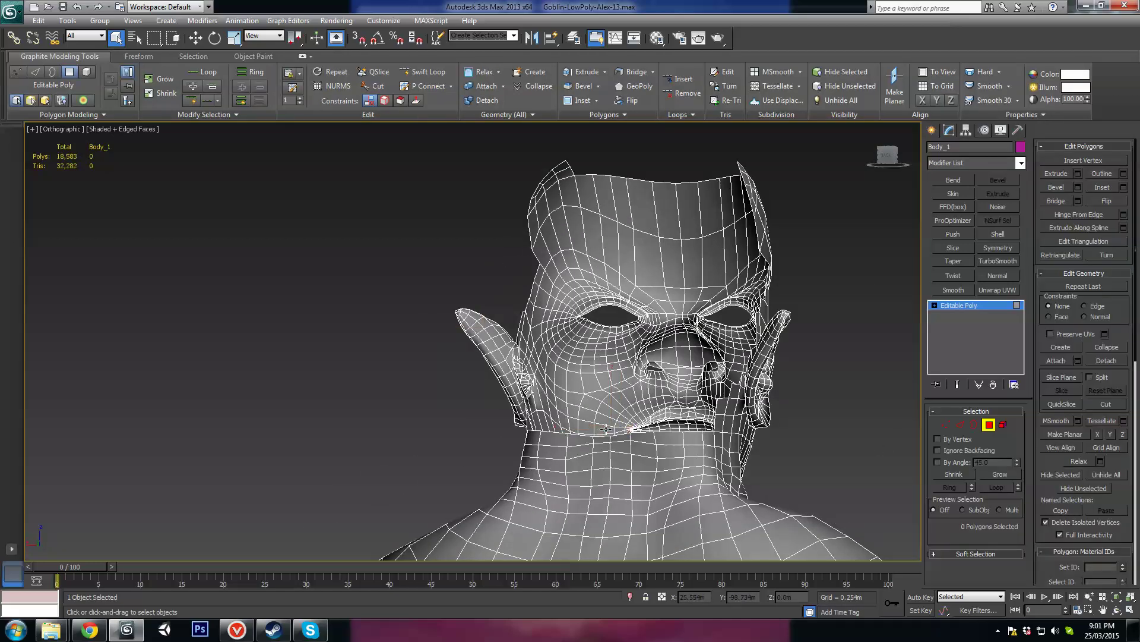
alt+middle_drag(606, 429, 520, 437)
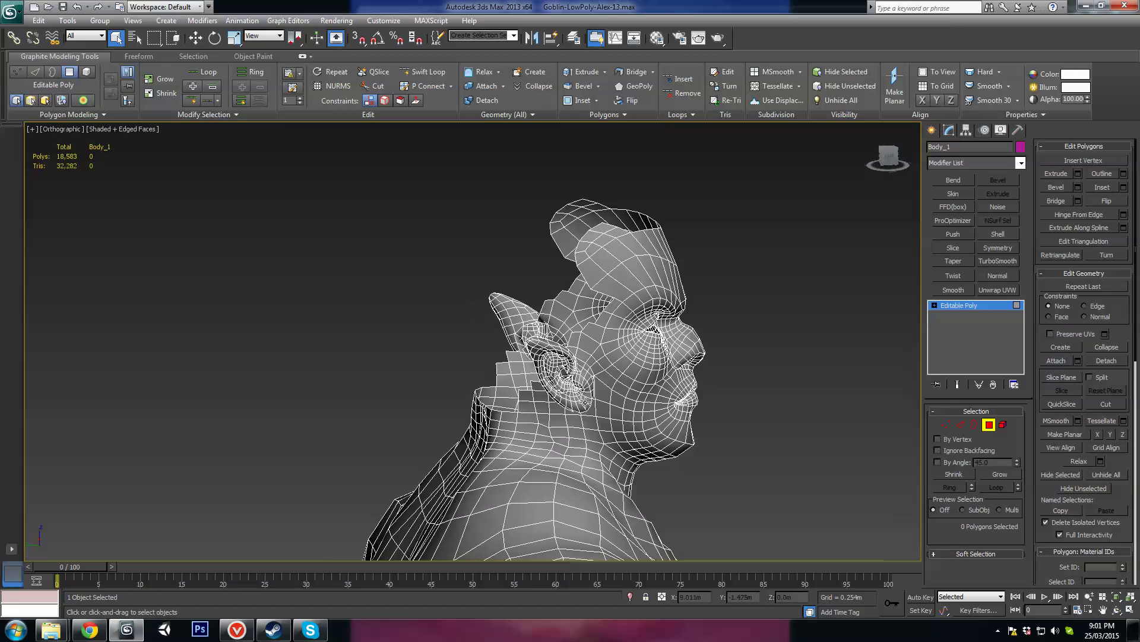
alt+middle_drag(580, 389, 584, 339)
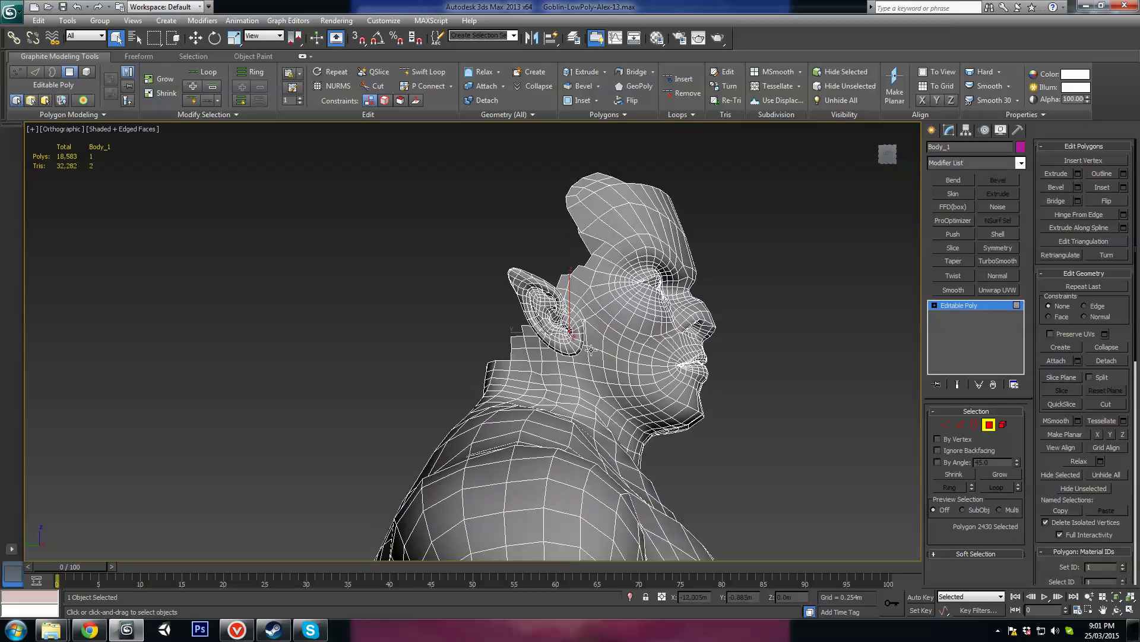
key(l)
scroll(573, 286, up, 10)
scroll(560, 287, down, 6)
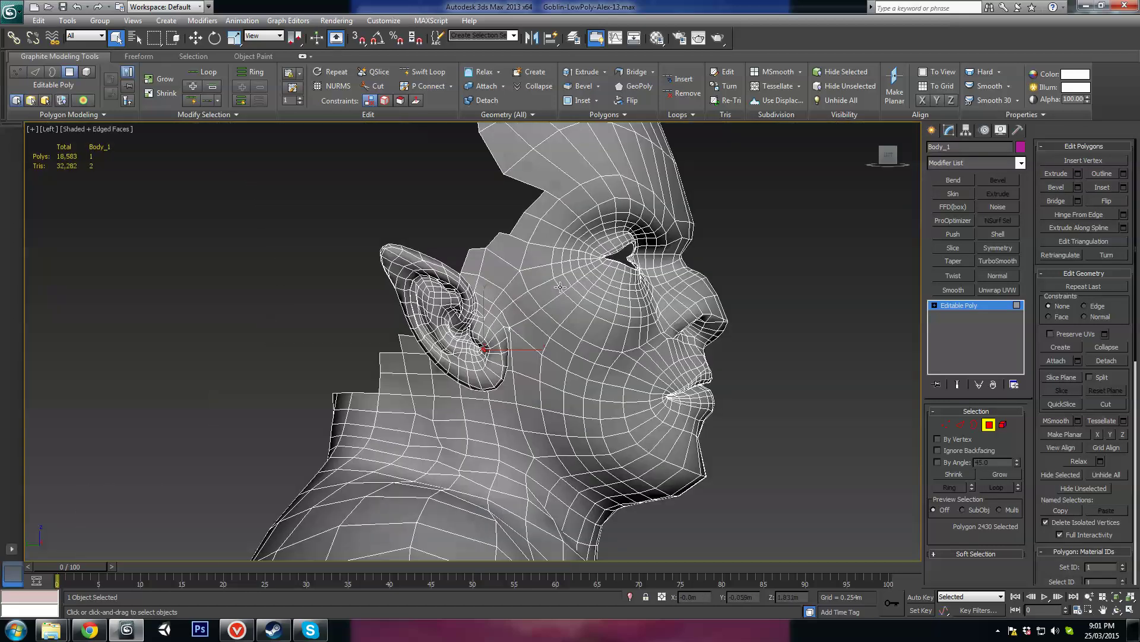
scroll(560, 287, down, 2)
Show all hidden objects again and compare the head with the hair and beard outline
right_click(705, 333)
click(719, 291)
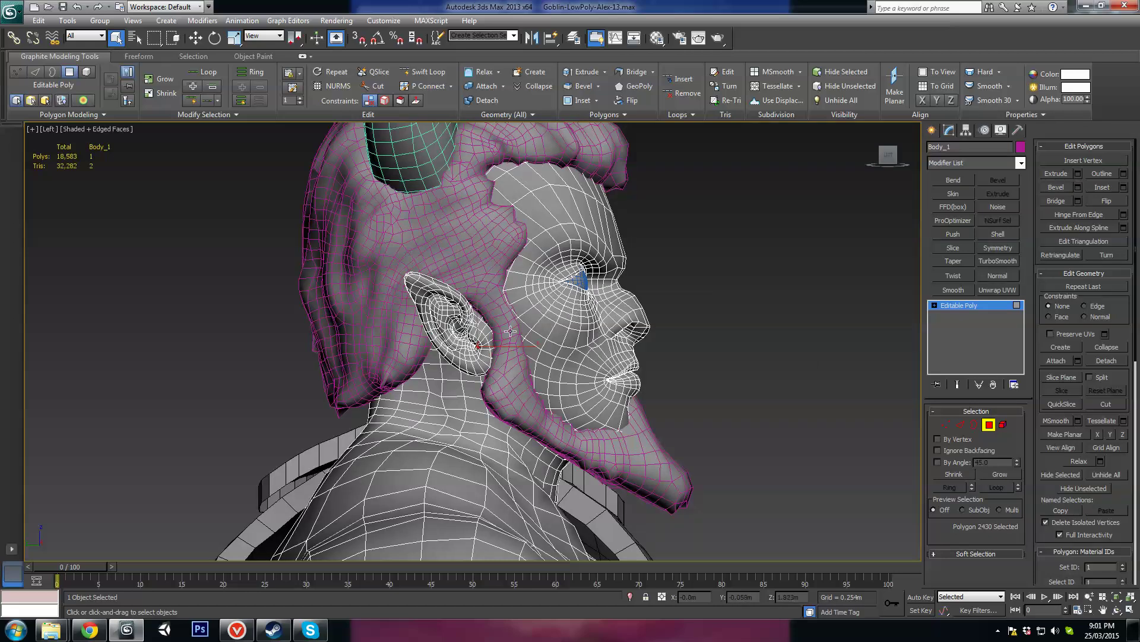
middle_drag(547, 411, 575, 359)
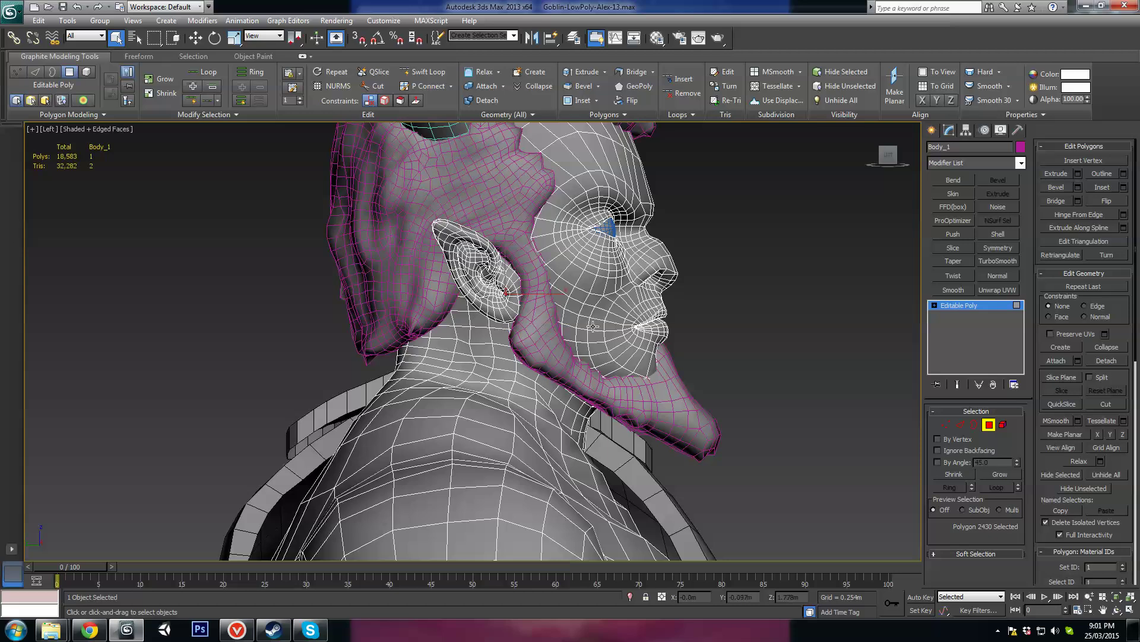
Isolate the body and region-select the polygons of the face, jaw, ears and upper back of the neck
key(alt+q)
middle_drag(593, 326, 602, 410)
drag(575, 296, 469, 373)
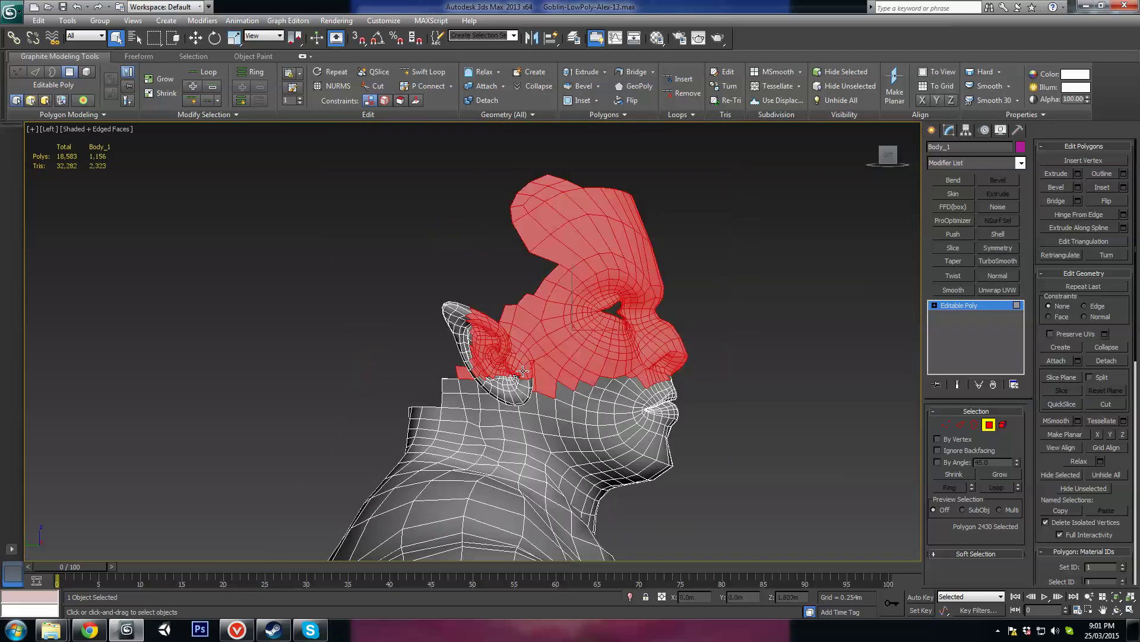
middle_drag(784, 266, 771, 234)
ctrl+drag(518, 386, 591, 442)
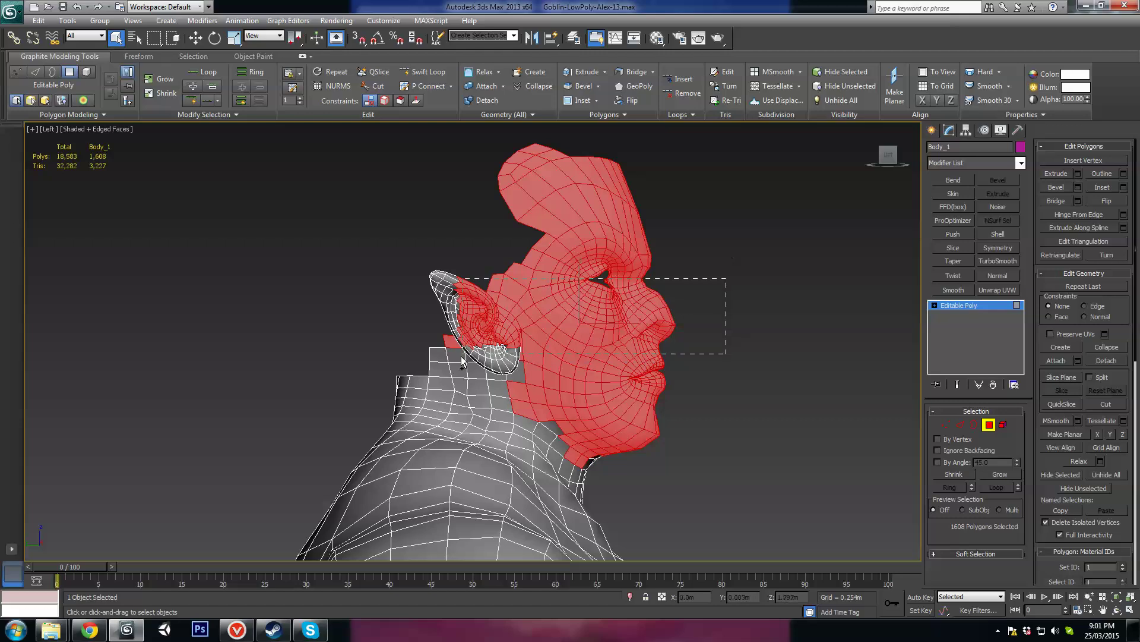
ctrl+drag(461, 359, 462, 360)
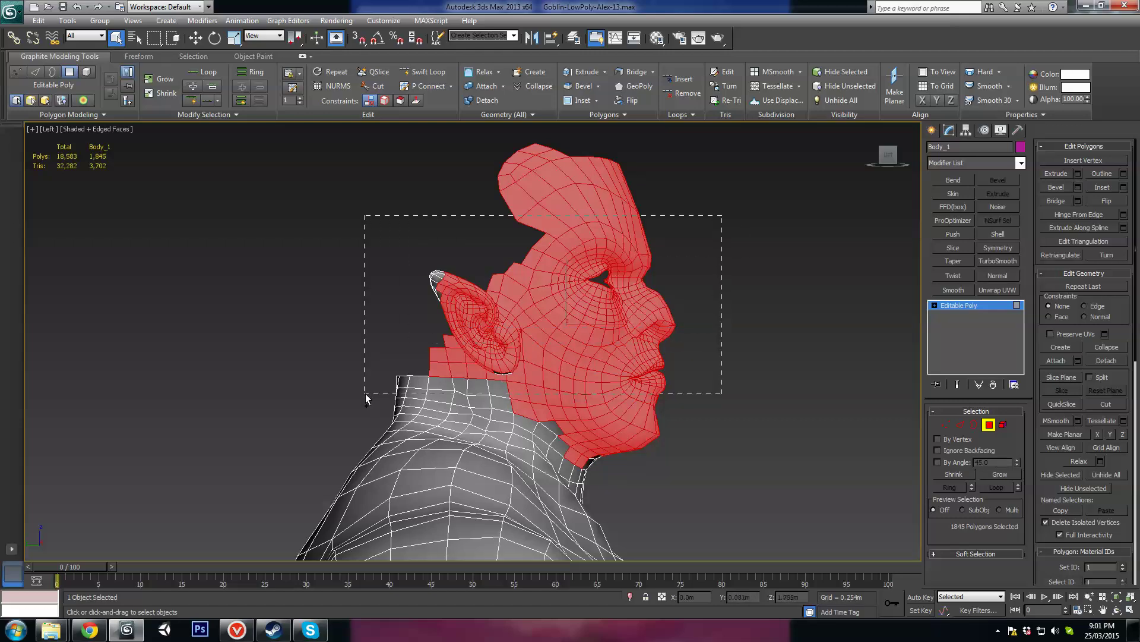
ctrl+drag(363, 377, 364, 377)
mouse_move(511, 397)
alt+middle_down()
mouse_move(616, 402)
mouse_move(510, 395)
alt+middle_up()
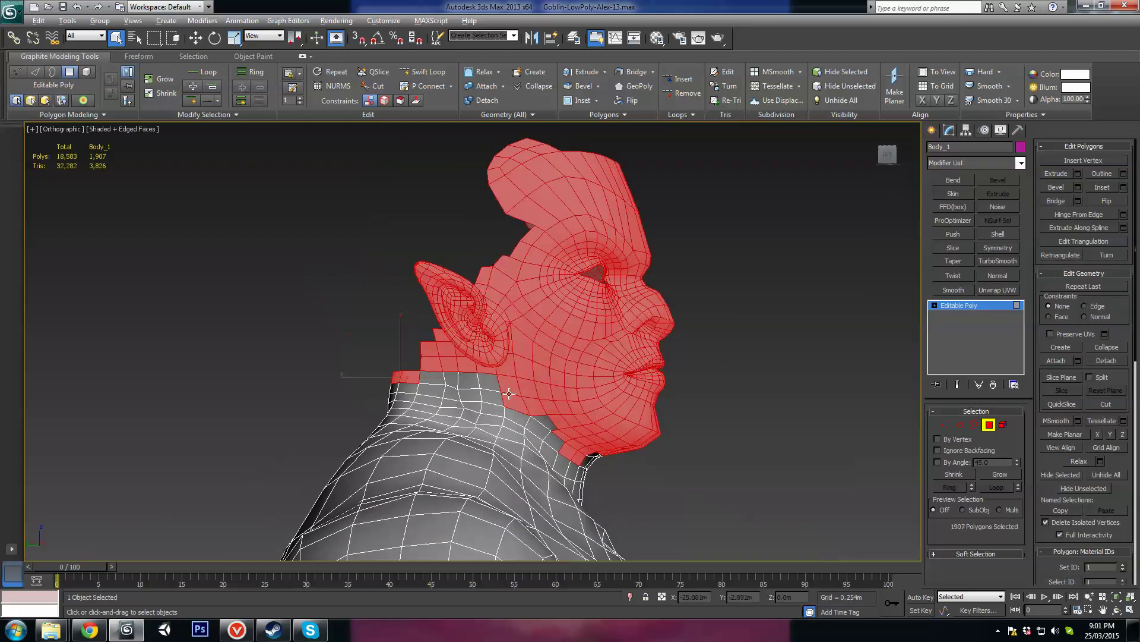
Remove the polygons at the back of the neck and behind the ears from the head selection
key(l)
scroll(481, 391, up, 2)
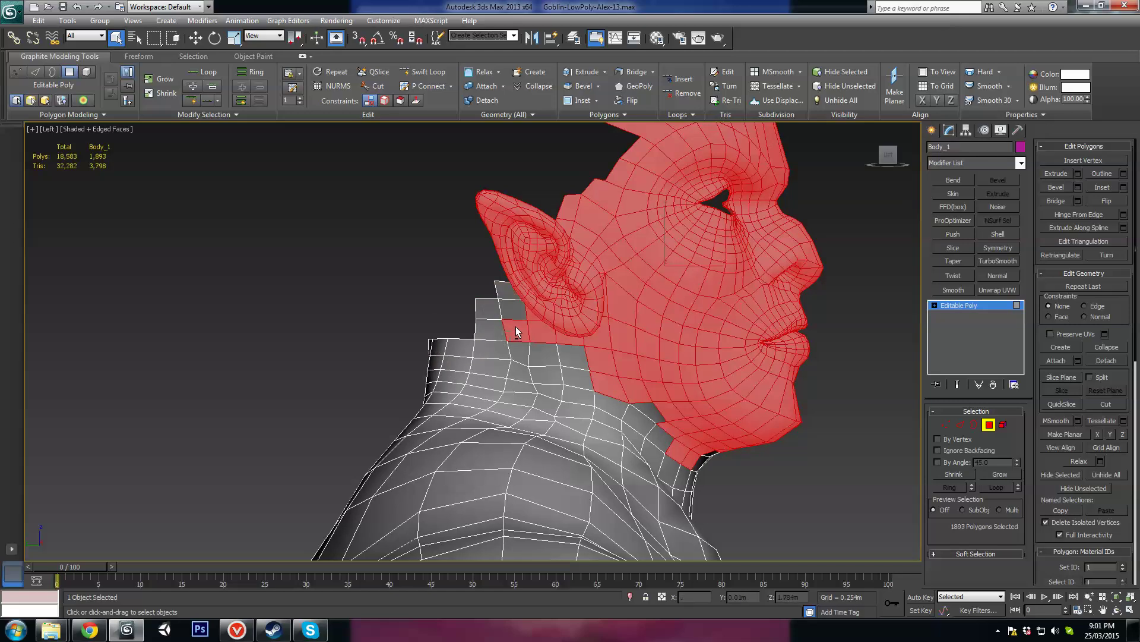
alt+middle_drag(528, 315, 735, 311)
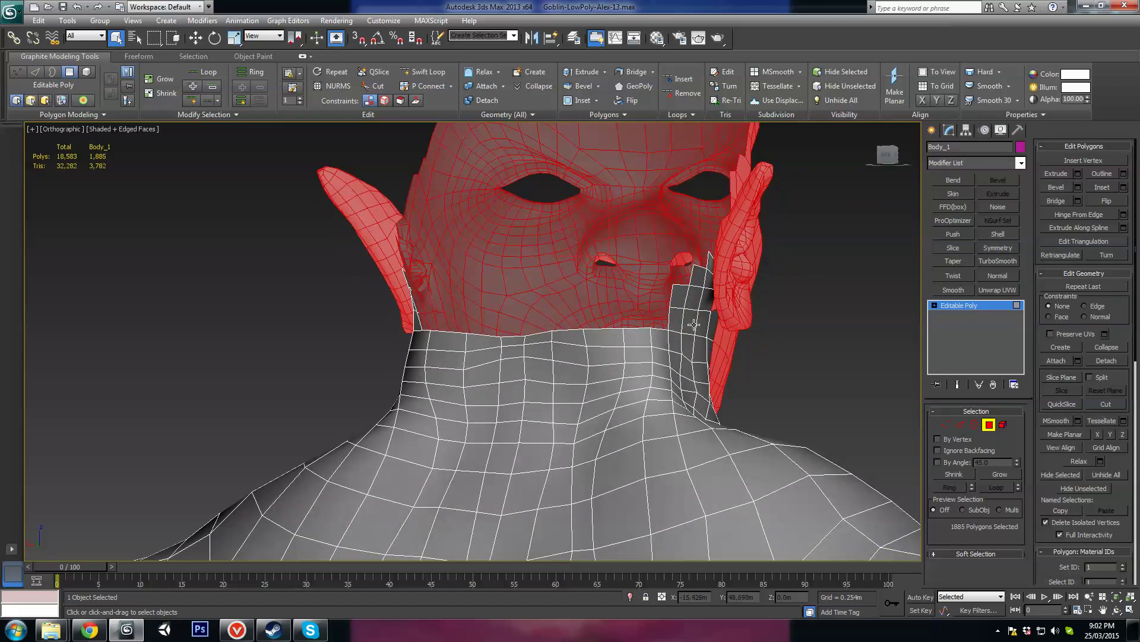
alt+middle_drag(693, 325, 726, 332)
alt+middle_drag(527, 323, 586, 307)
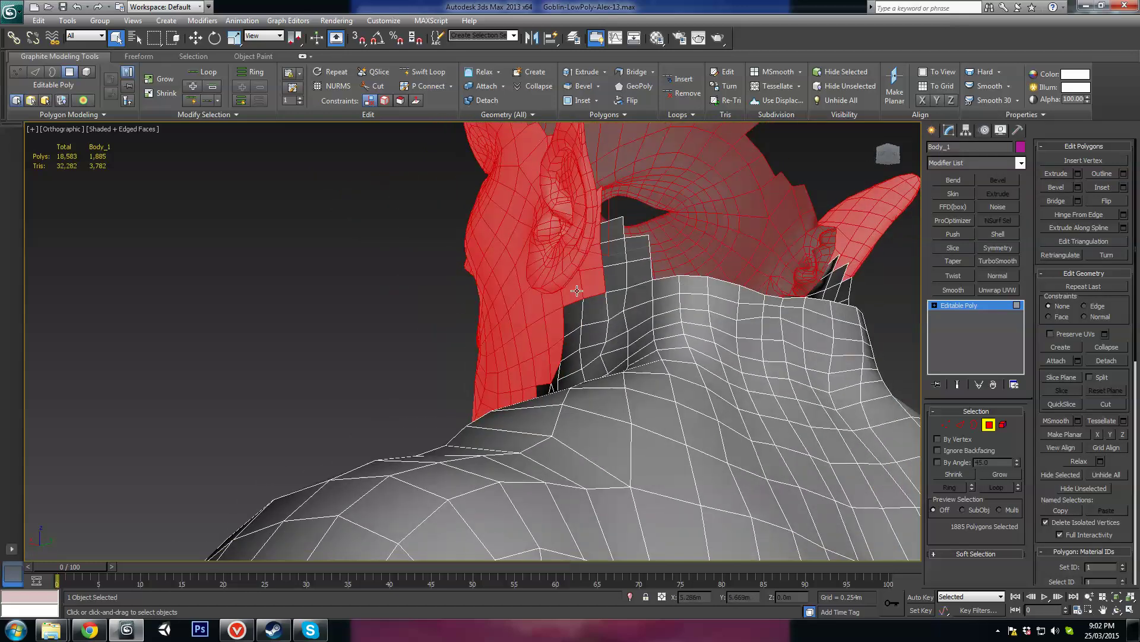
alt+click(588, 260)
Deselect the stray neck polygons beneath the jaw and below the ear so the selection follows the jawline
alt+middle_drag(588, 259, 632, 401)
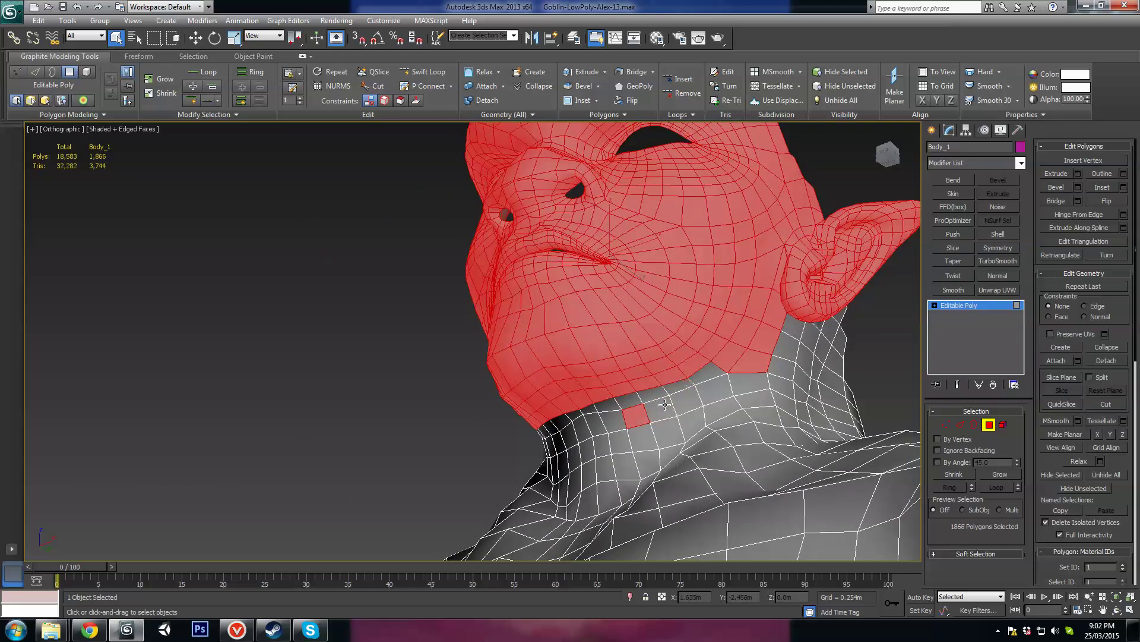
alt+middle_drag(736, 408, 744, 361)
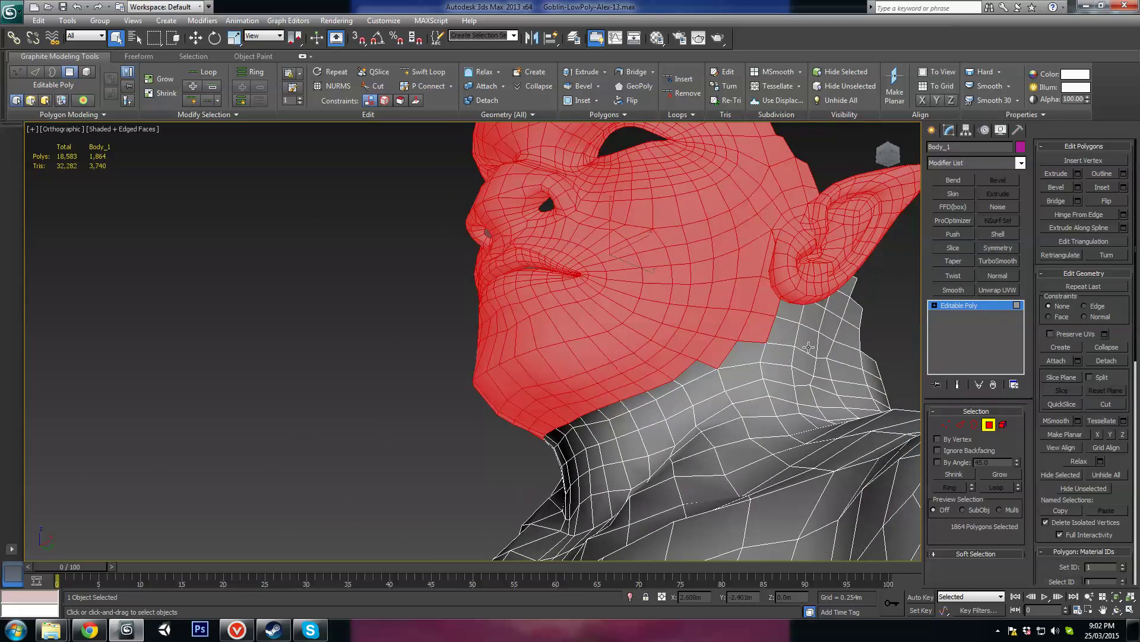
alt+middle_drag(809, 347, 784, 386)
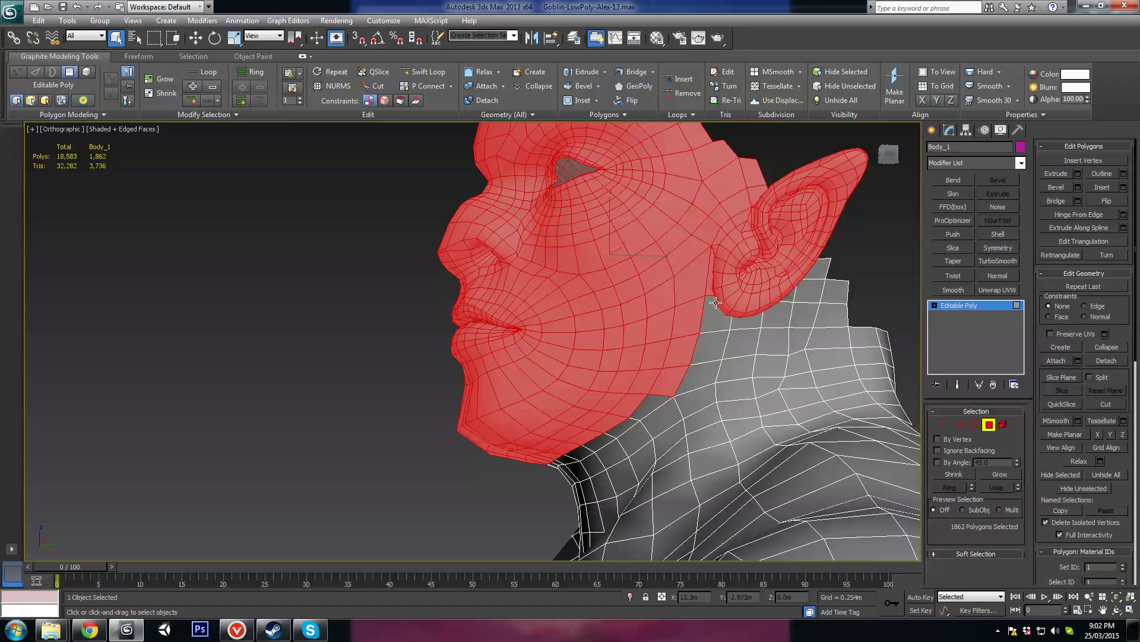
alt+middle_drag(686, 381, 392, 374)
scroll(618, 389, down, 2)
scroll(571, 372, up, 3)
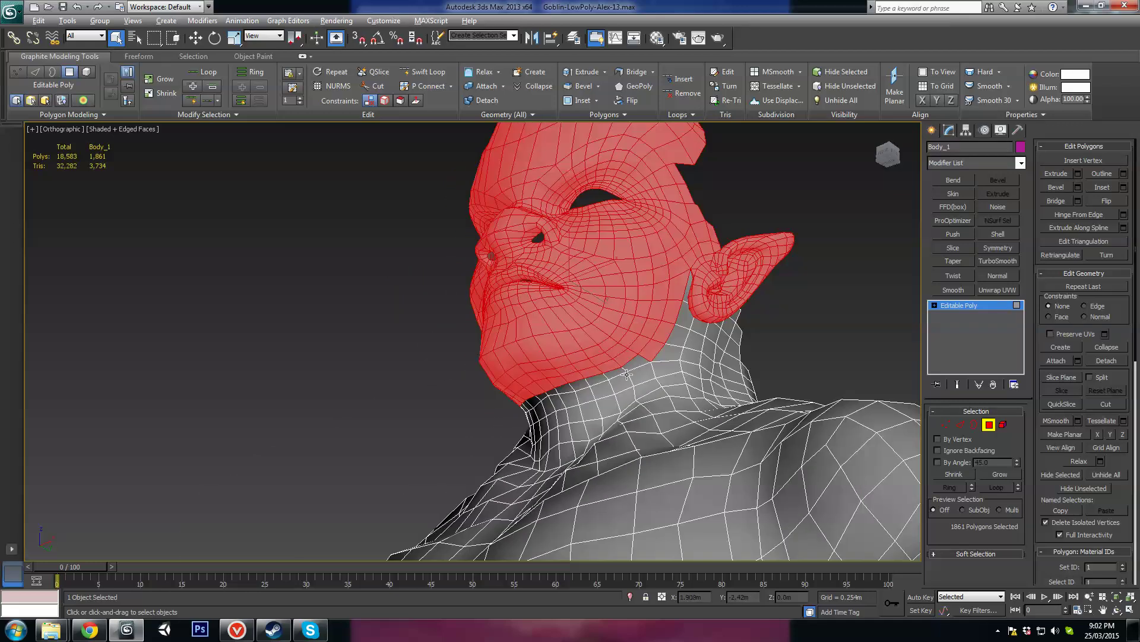
Add the remaining polygons along the underside of the jaw to the head selection and check its boundary from both sides
alt+middle_drag(627, 374, 659, 345)
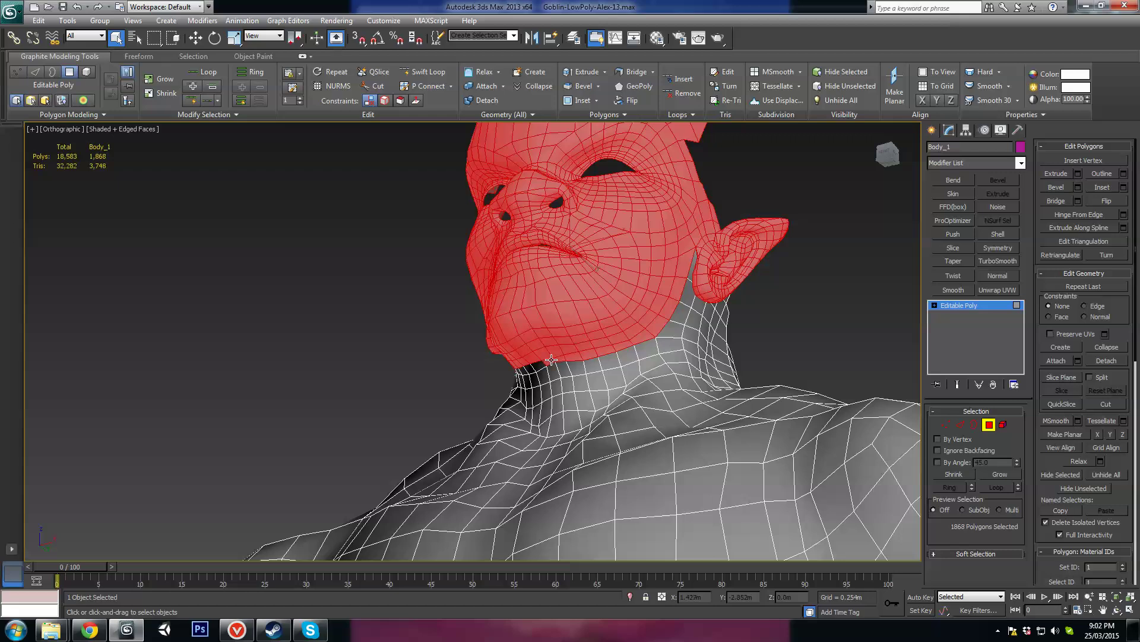
alt+middle_drag(552, 360, 630, 383)
alt+middle_drag(475, 267, 565, 360)
alt+middle_drag(641, 310, 606, 323)
Unhide all objects and check the selected head polygons against the hair and beard from below and from the side
right_click(605, 322)
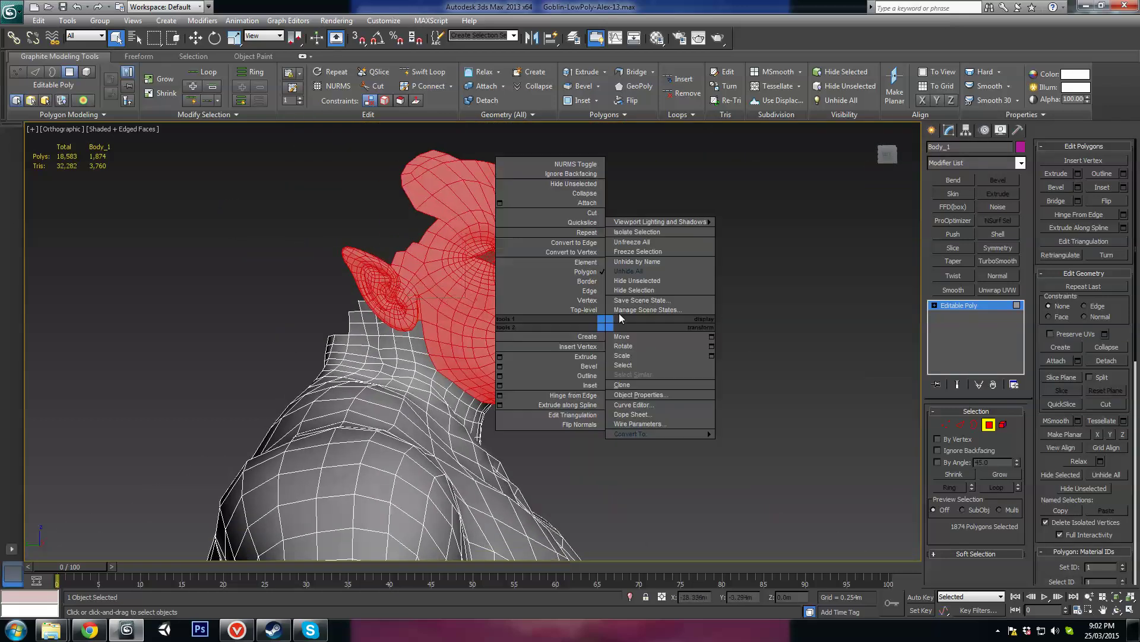
click(628, 274)
alt+middle_drag(628, 275, 472, 311)
scroll(532, 355, up, 5)
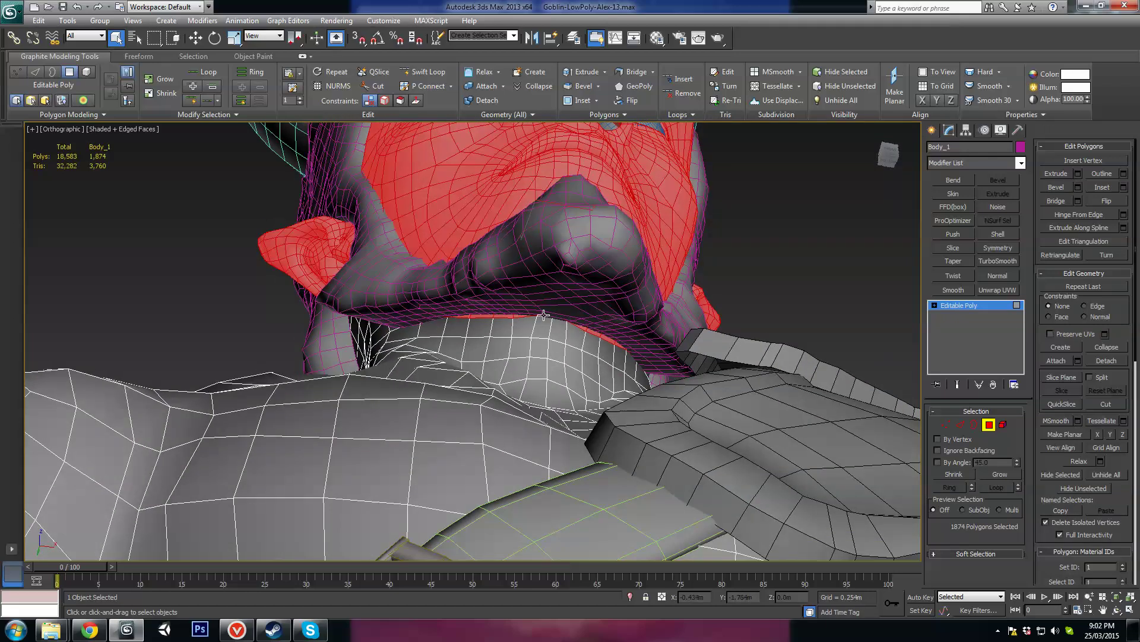
alt+middle_drag(544, 315, 552, 381)
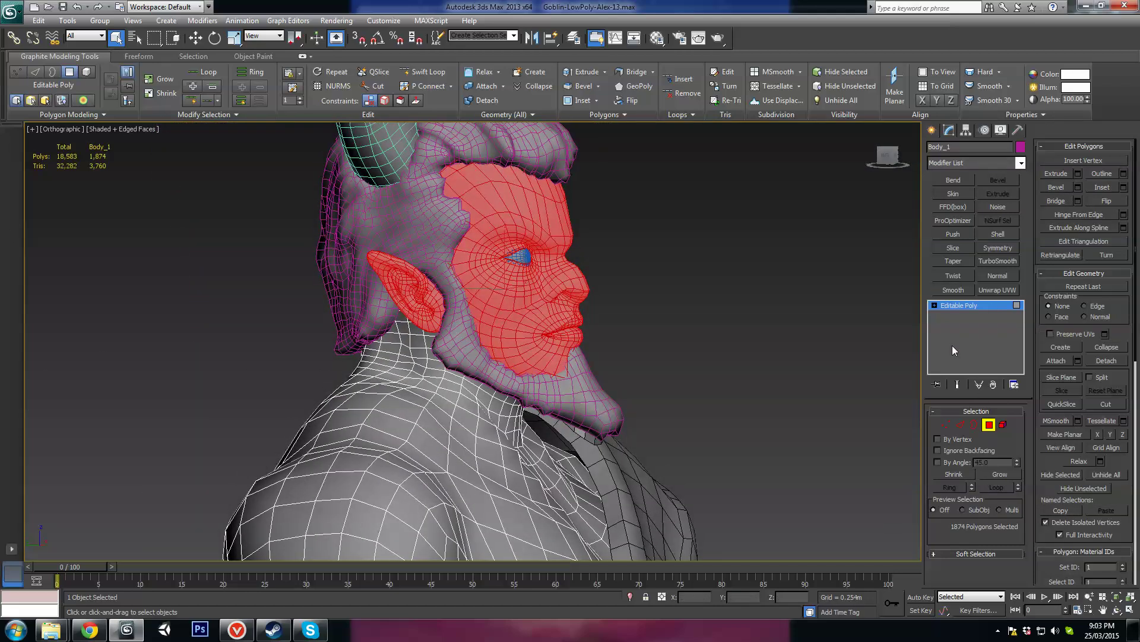
Detach the selected head polygons from the body as a separate object named Face and leave polygon editing
click(1103, 362)
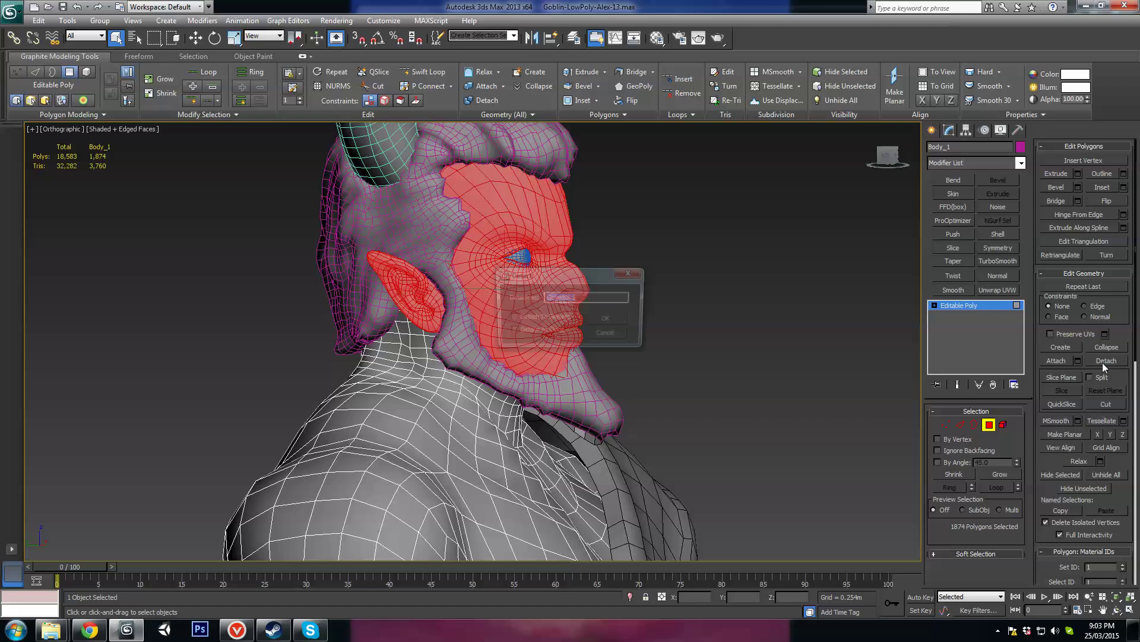
text(Face)
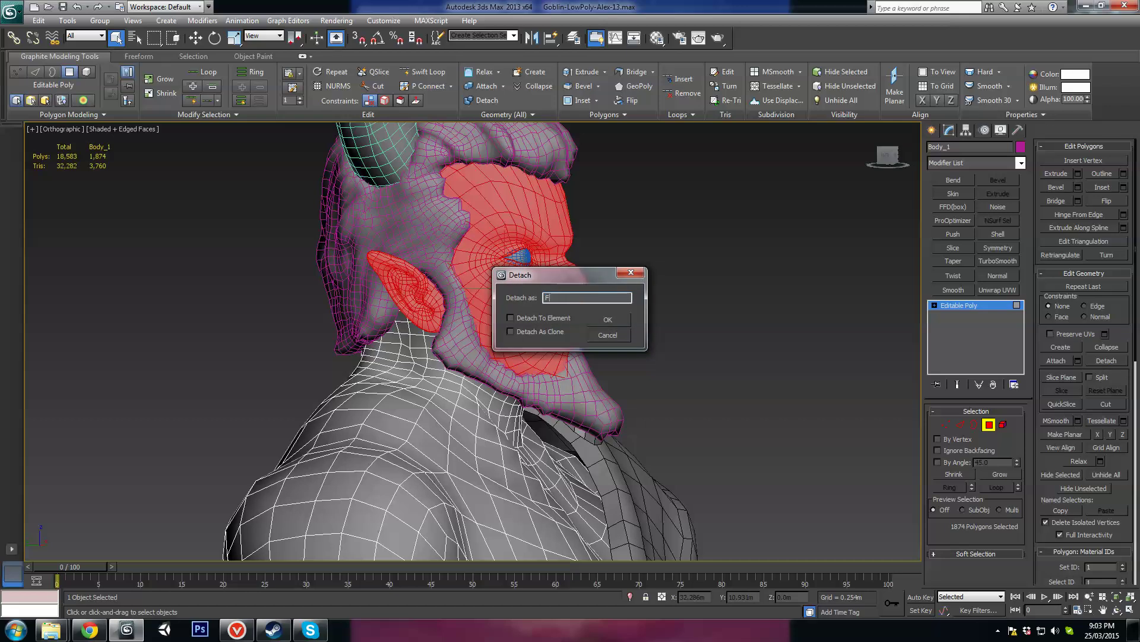
click(607, 321)
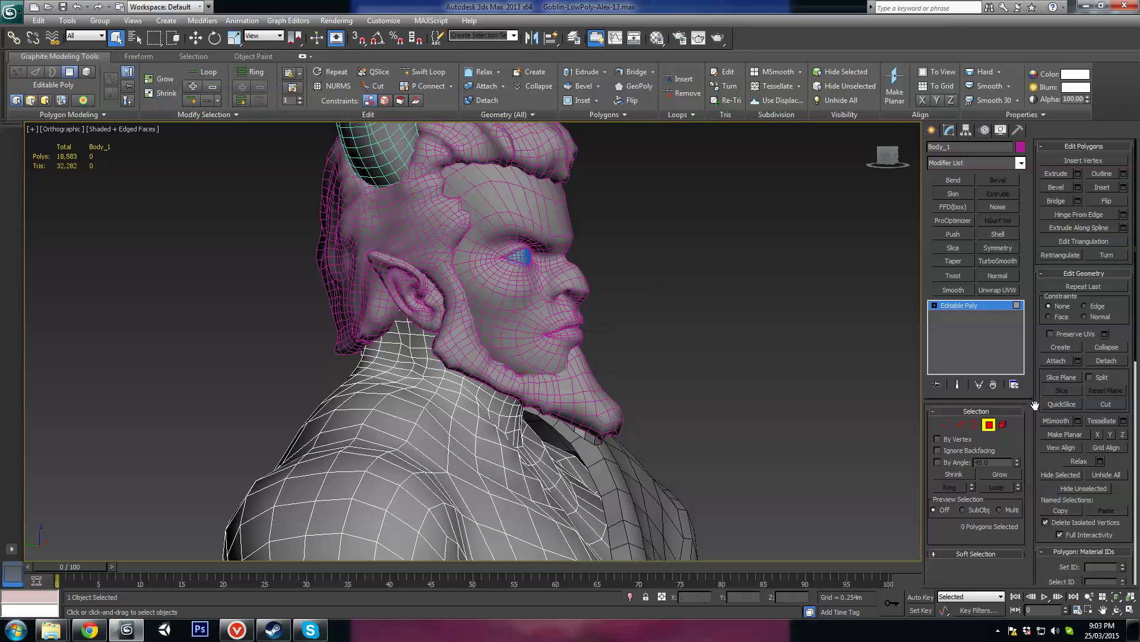
click(989, 424)
alt+middle_drag(594, 309, 498, 309)
scroll(498, 308, down, 3)
scroll(443, 267, up, 5)
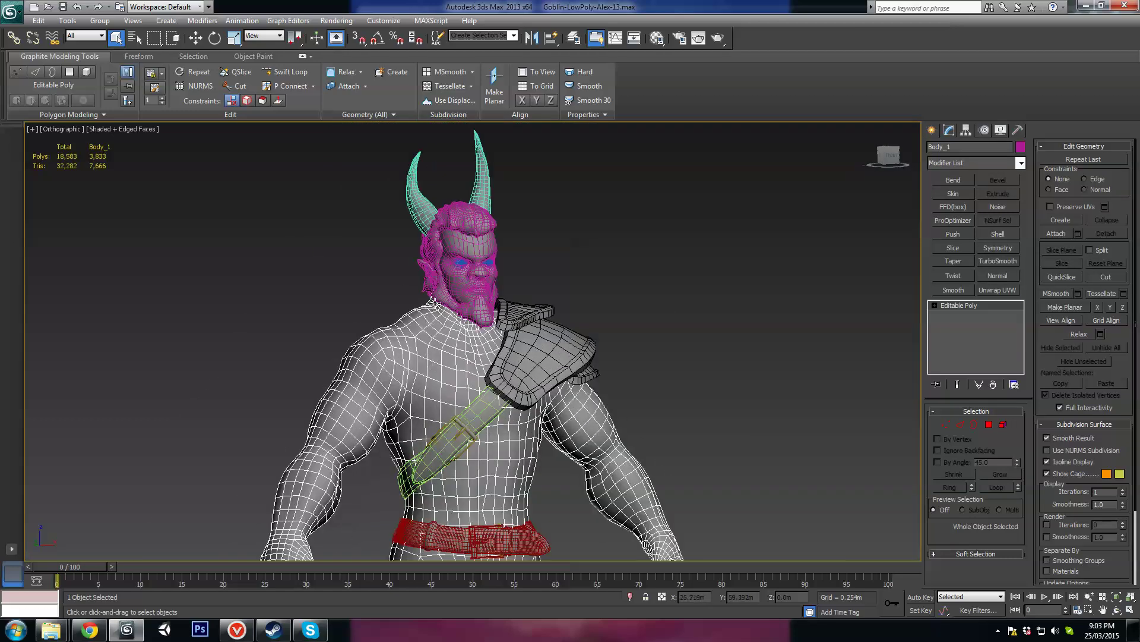
Select the hair and beard mesh and inspect where it meets the neck beneath the chin
click(469, 279)
alt+middle_drag(515, 310, 545, 318)
scroll(544, 317, up, 3)
alt+middle_drag(598, 360, 556, 364)
key(F3)
key(F3)
click(548, 338)
scroll(549, 339, up, 2)
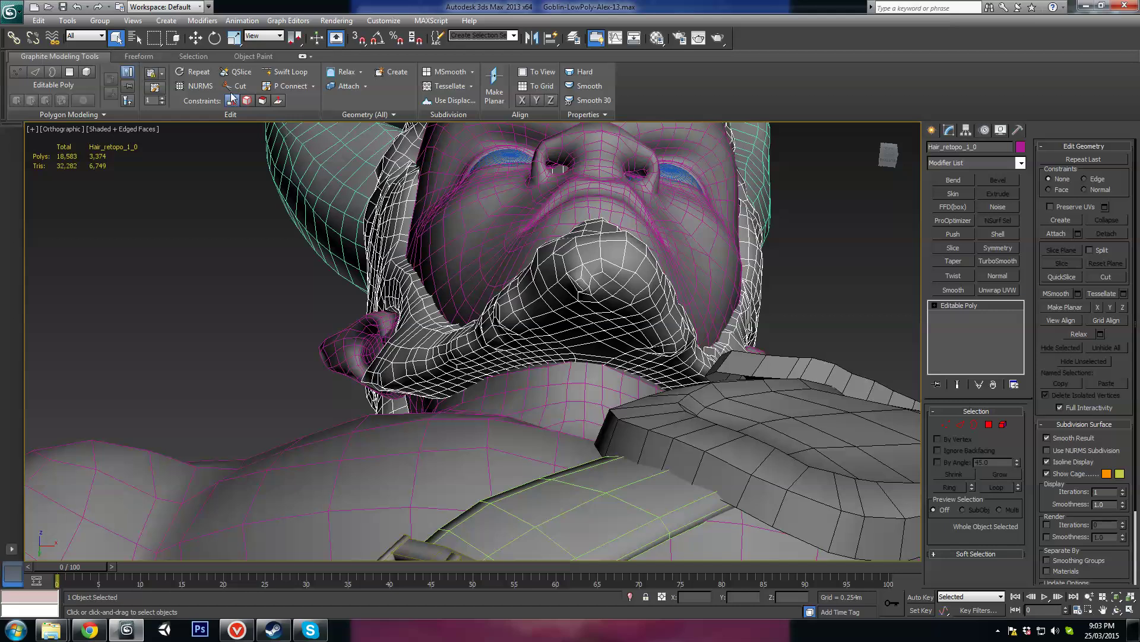
Adjust the beard's lower edge along the neck using the Shift brush with a falloff of 112
click(988, 426)
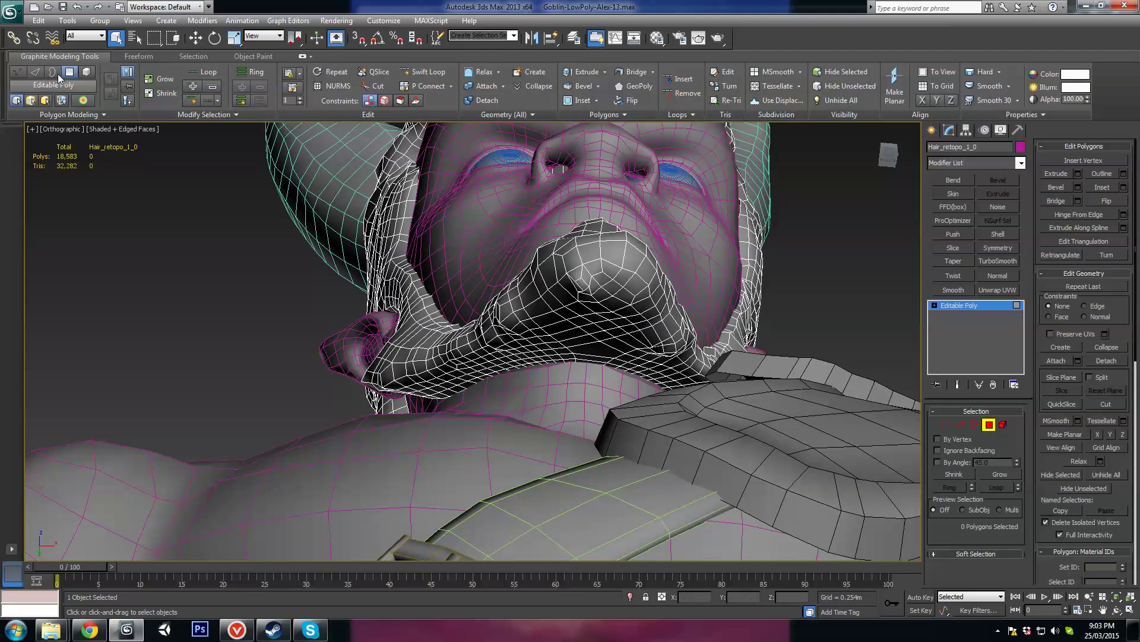
click(123, 59)
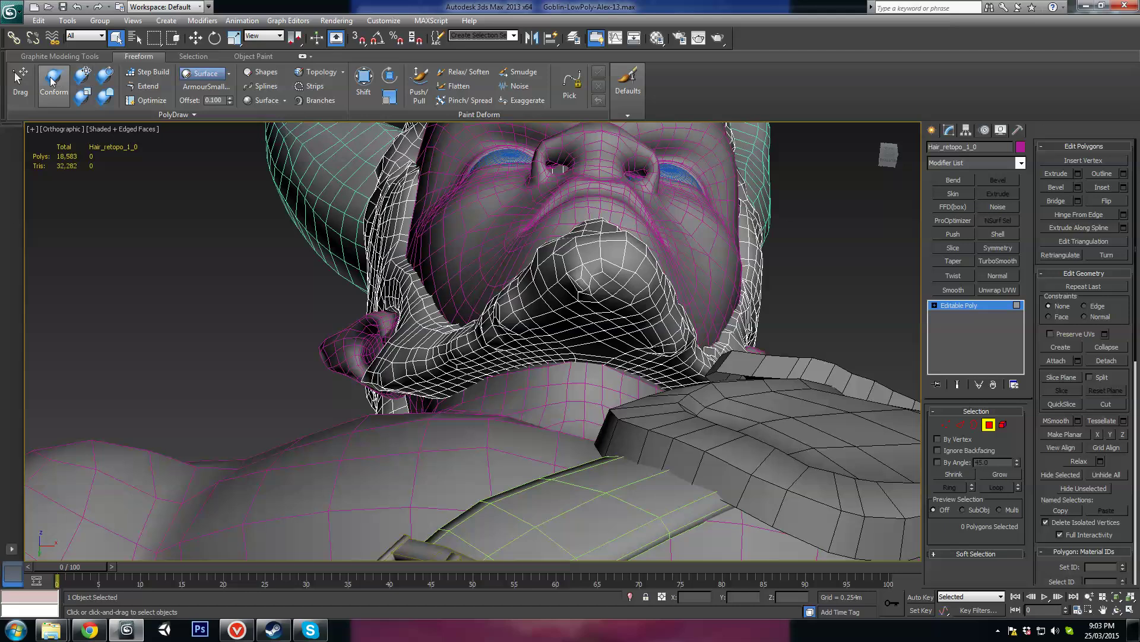
click(364, 80)
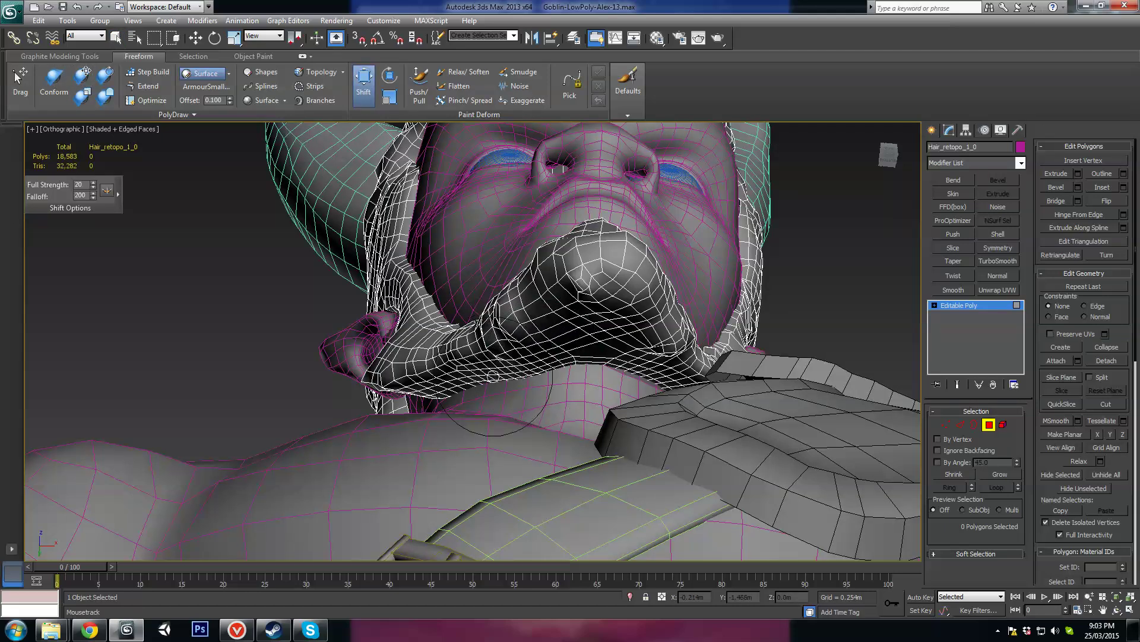
ctrl+shift+drag(536, 401, 492, 388)
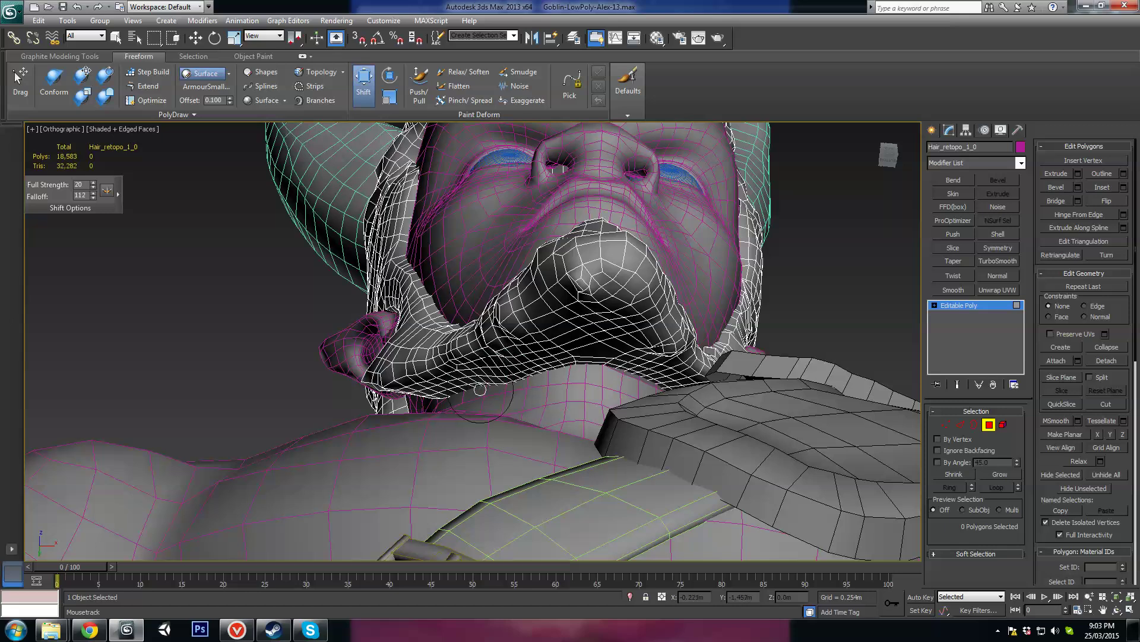
alt+middle_drag(618, 378, 612, 390)
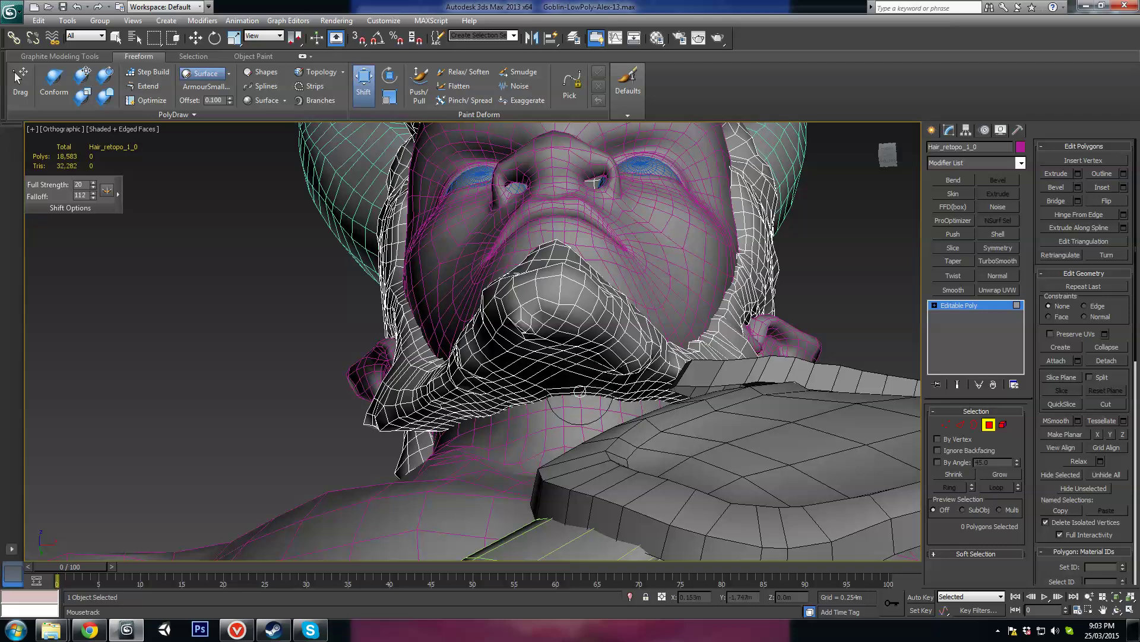
alt+middle_drag(645, 416, 658, 411)
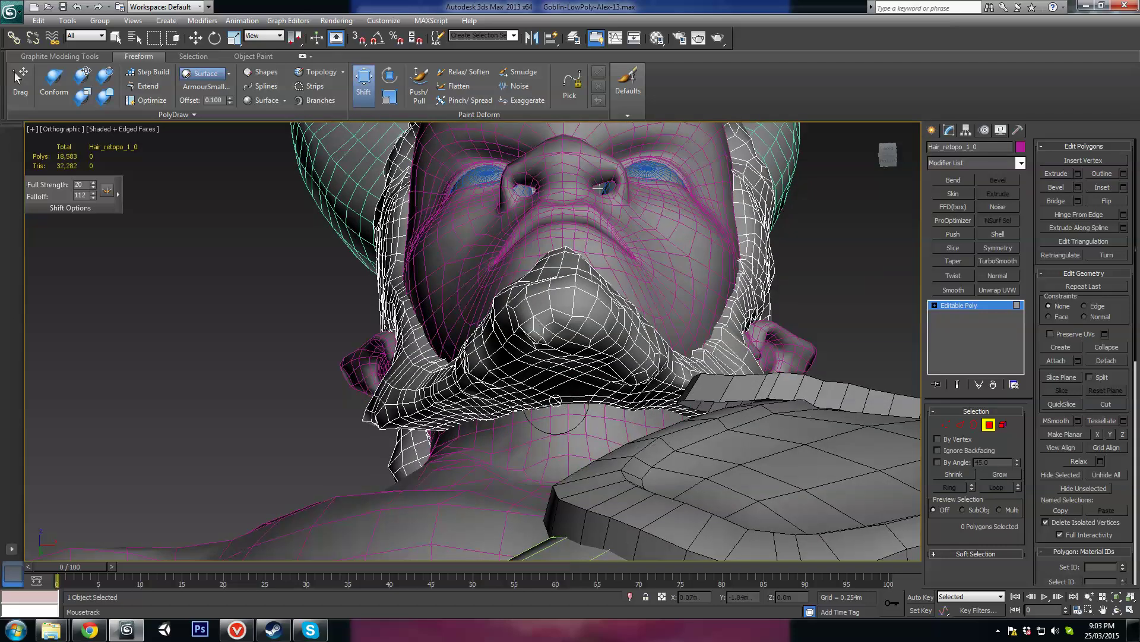
alt+middle_drag(581, 407, 832, 449)
scroll(832, 449, down, 3)
click(989, 430)
alt+middle_drag(647, 357, 609, 369)
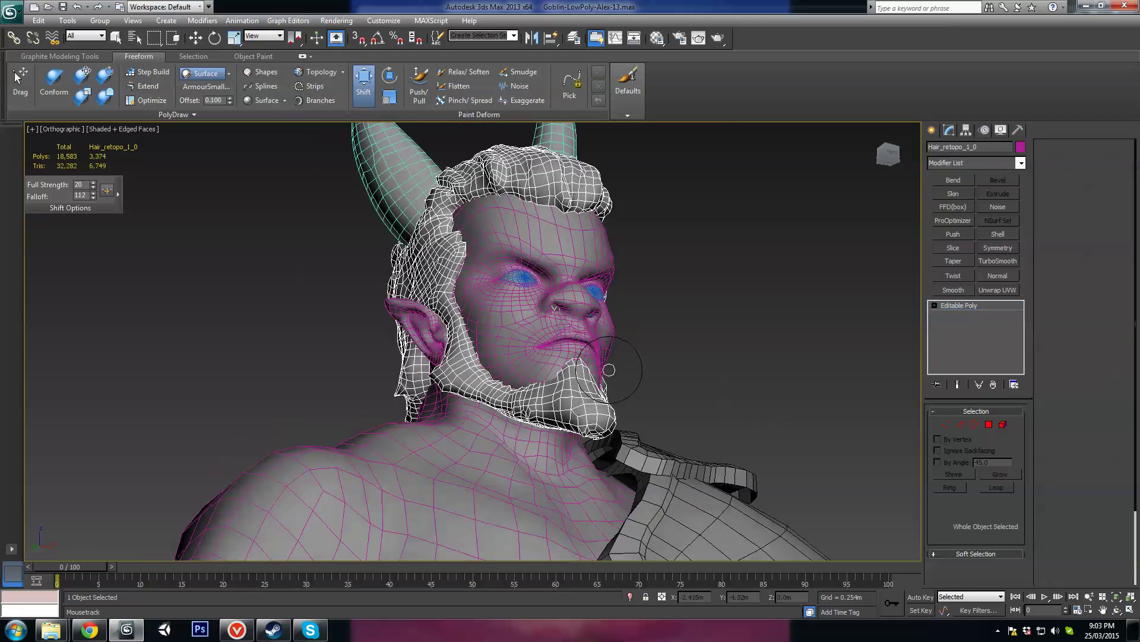
Select the Face object and convert it to an Editable Poly
key(w)
click(587, 288)
mouse_move(636, 313)
alt+middle_down()
mouse_move(606, 320)
mouse_move(622, 345)
mouse_move(601, 355)
alt+middle_up()
right_click(560, 242)
mouse_move(621, 353)
click(705, 360)
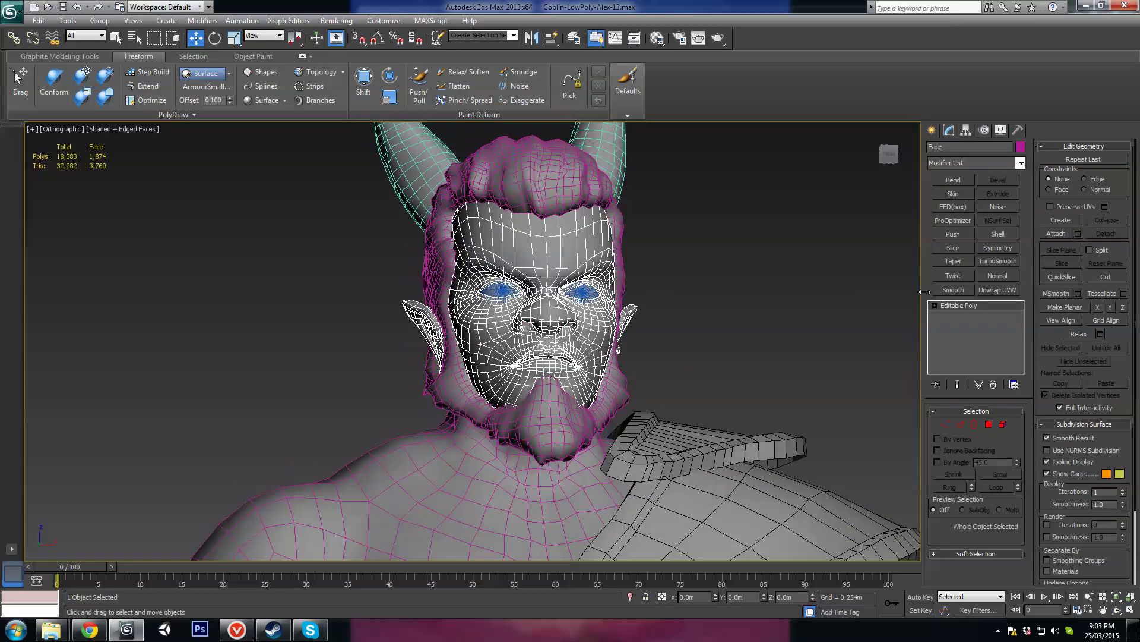
Attach the hair and beard, the horns and the eyes to the Face object
click(1061, 233)
mouse_move(533, 211)
alt+middle_down()
mouse_move(558, 212)
mouse_move(540, 216)
alt+middle_up()
click(559, 207)
click(419, 159)
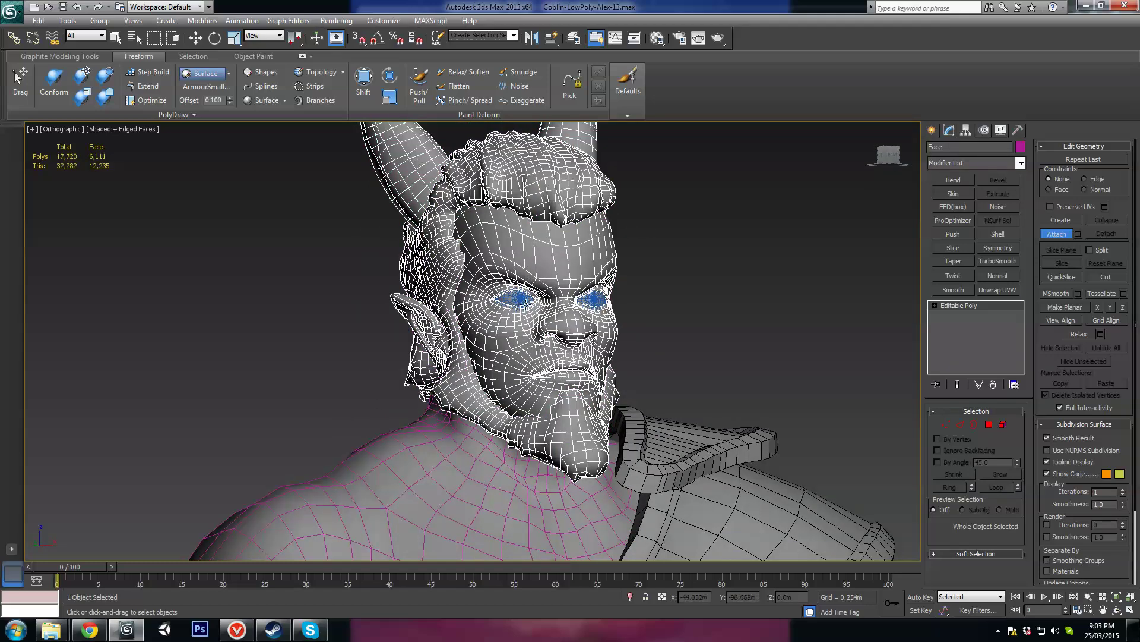
alt+middle_drag(557, 310, 565, 322)
scroll(567, 322, up, 5)
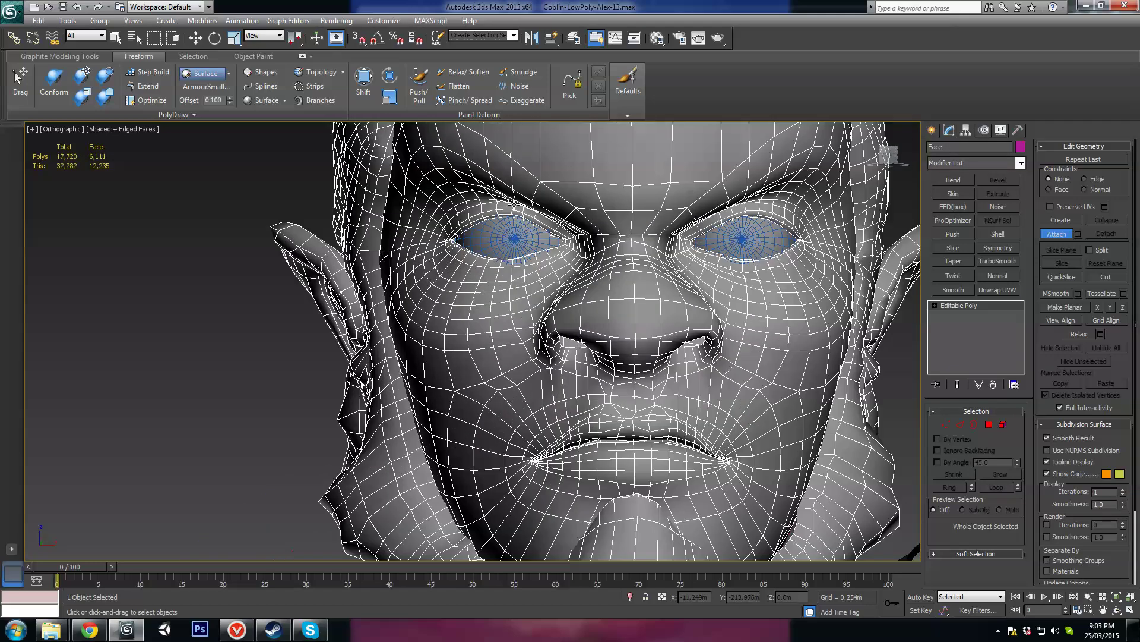
click(508, 234)
scroll(734, 296, down, 6)
alt+middle_drag(734, 296, 607, 315)
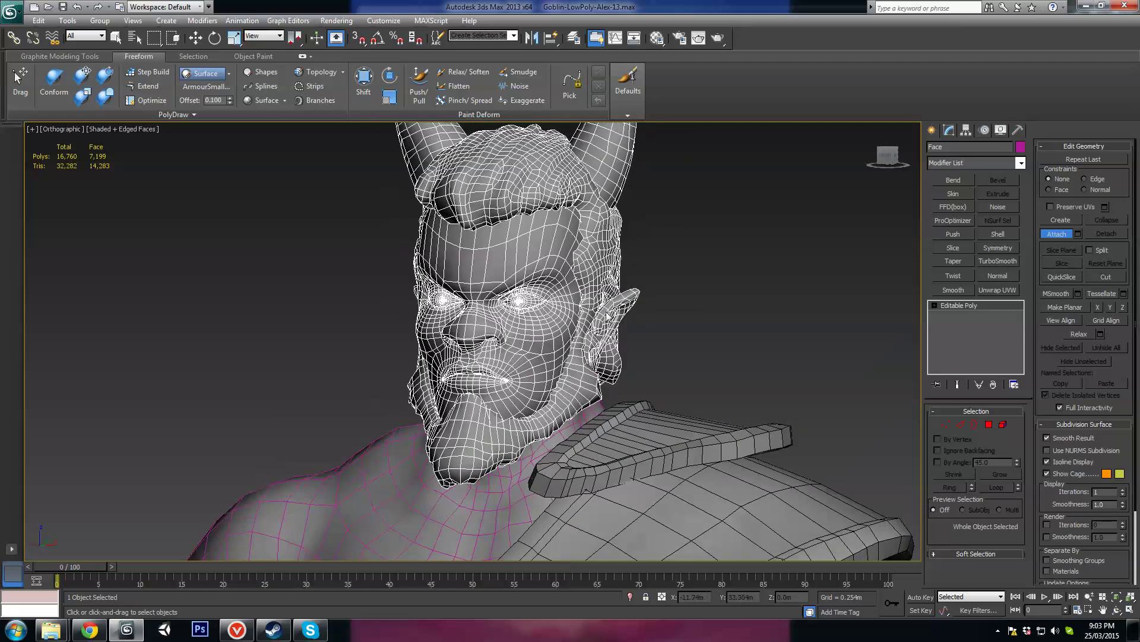
click(1054, 235)
Attach the chest strap, its buckle and the main shoulder plate to the body, matching material IDs to material
scroll(654, 272, down, 4)
alt+middle_drag(655, 272, 510, 425)
middle_drag(511, 425, 491, 308)
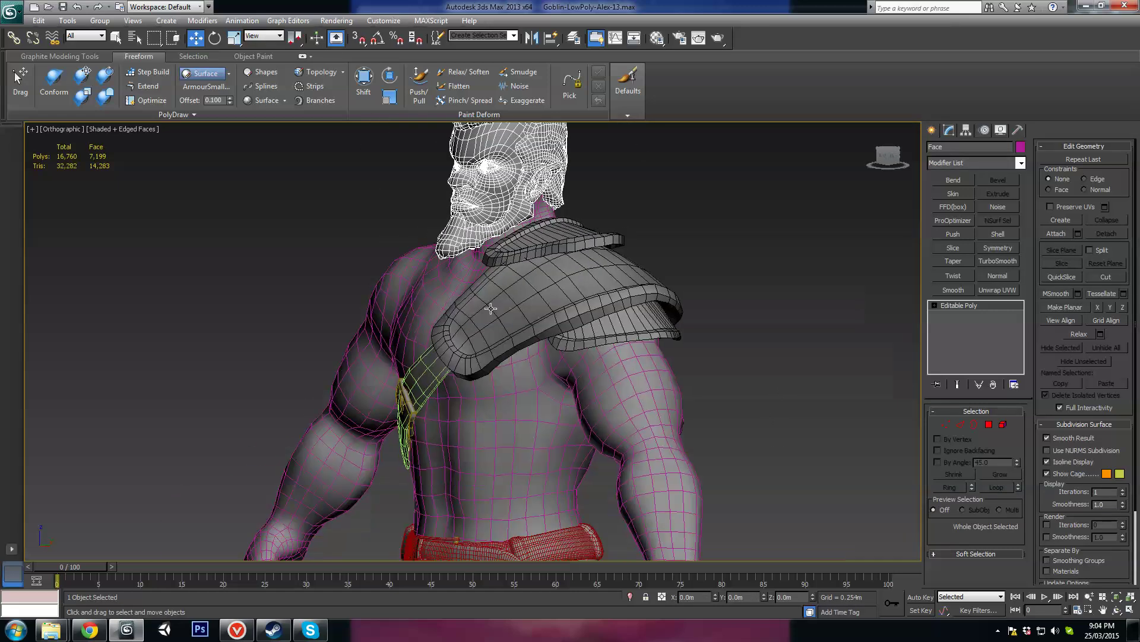
click(505, 387)
alt+middle_drag(505, 387, 489, 289)
scroll(571, 309, down, 2)
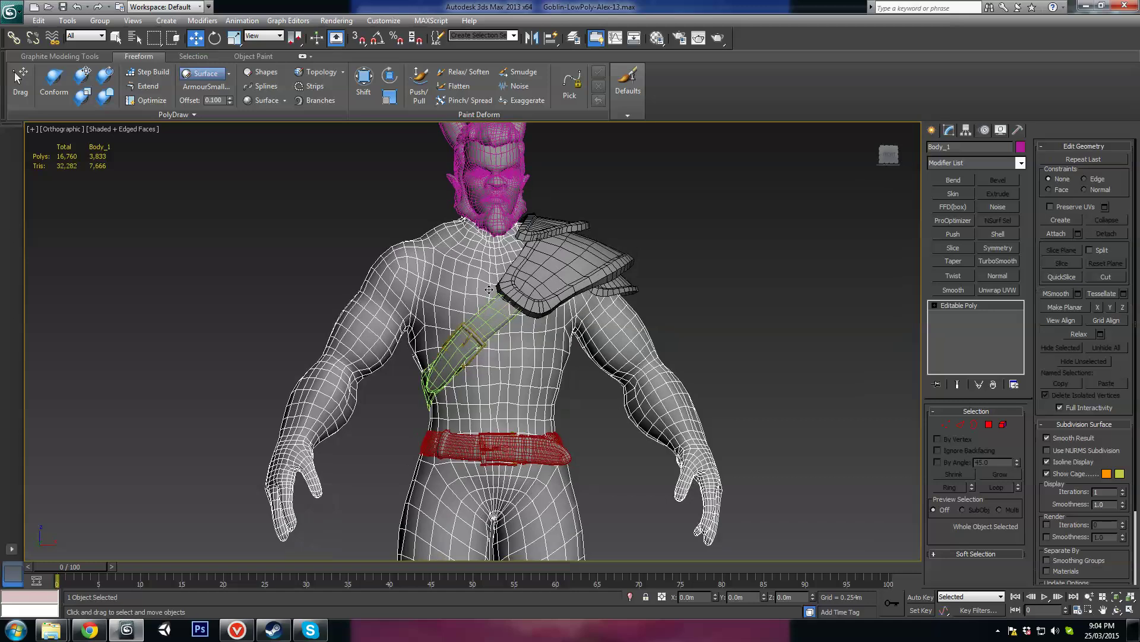
scroll(580, 423, up, 4)
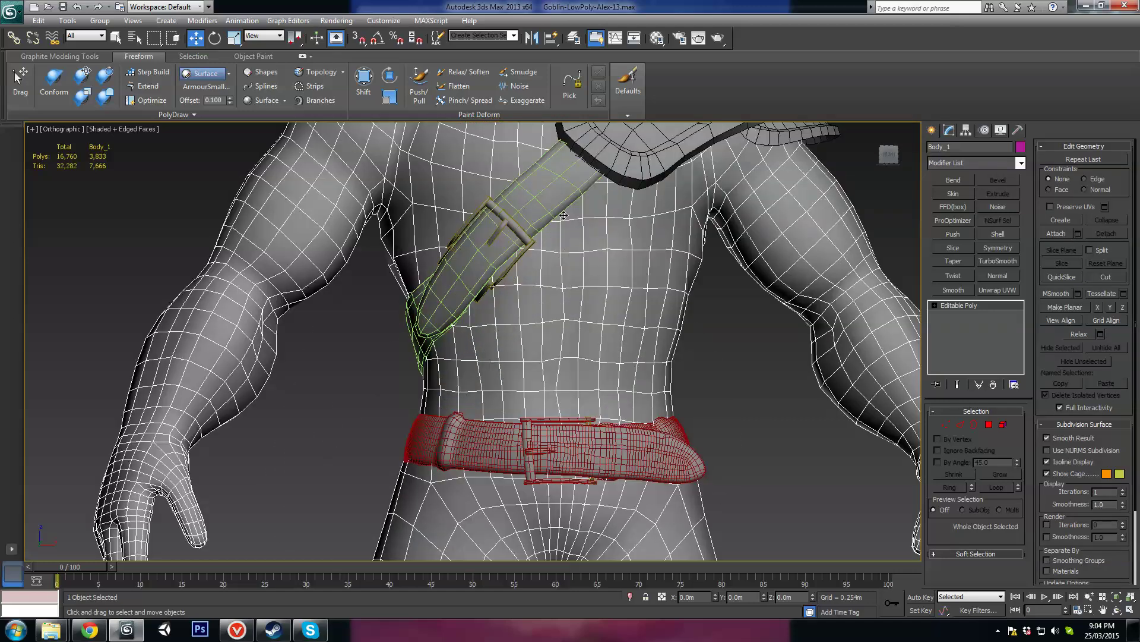
click(1056, 233)
click(559, 189)
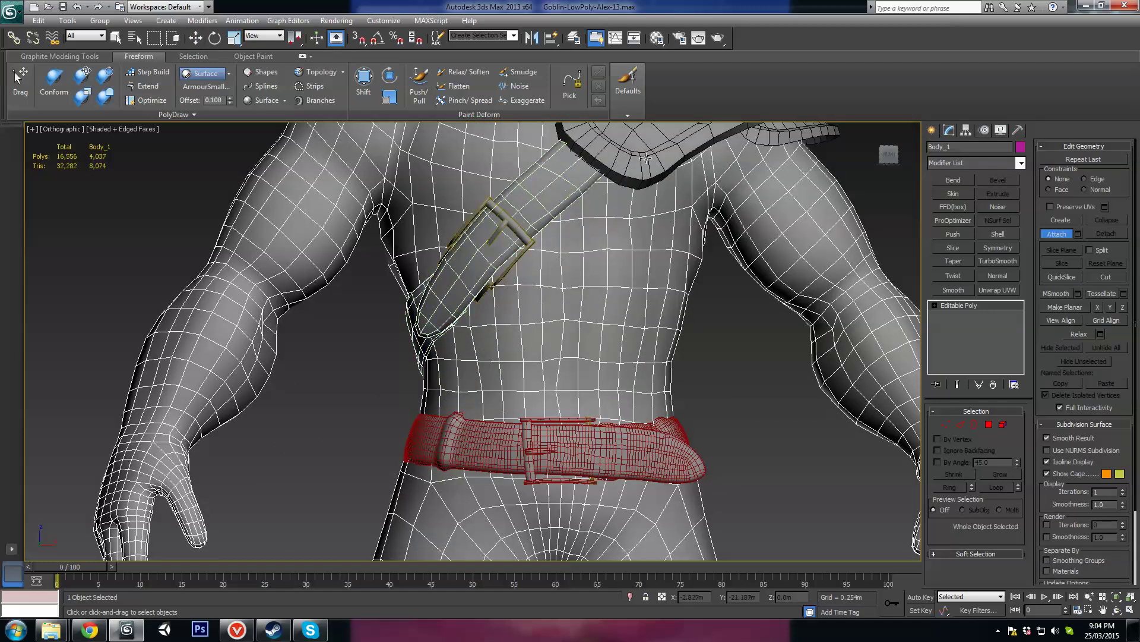
click(512, 226)
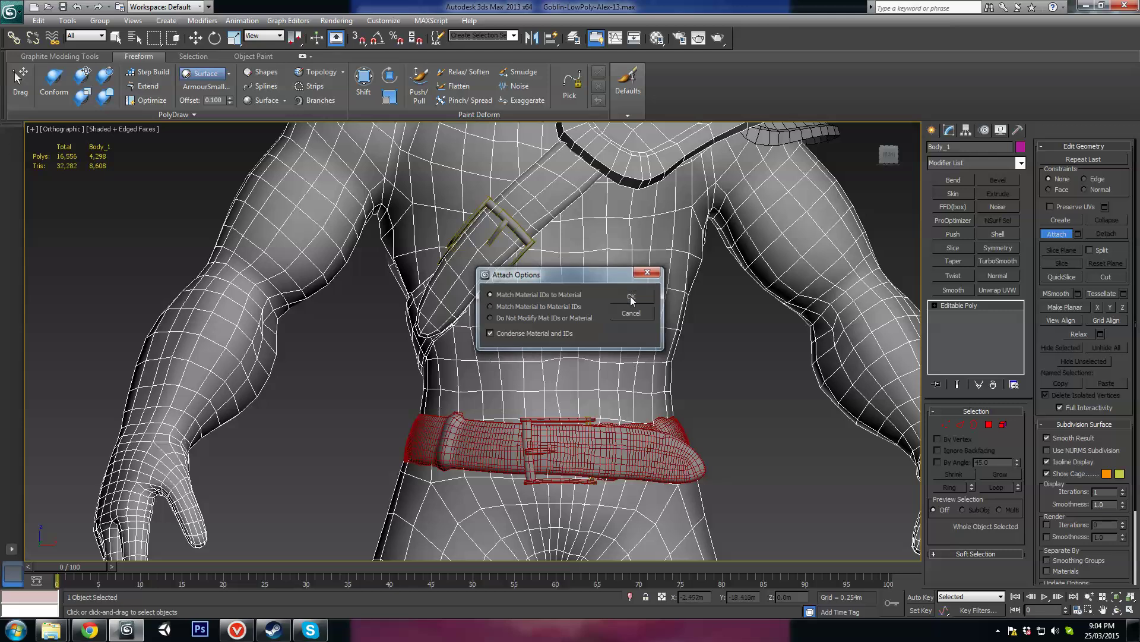
click(631, 296)
Attach the waist belt, its buckle and the small remaining buckle pieces to the body with the default attach options
click(544, 442)
key(Return)
click(526, 433)
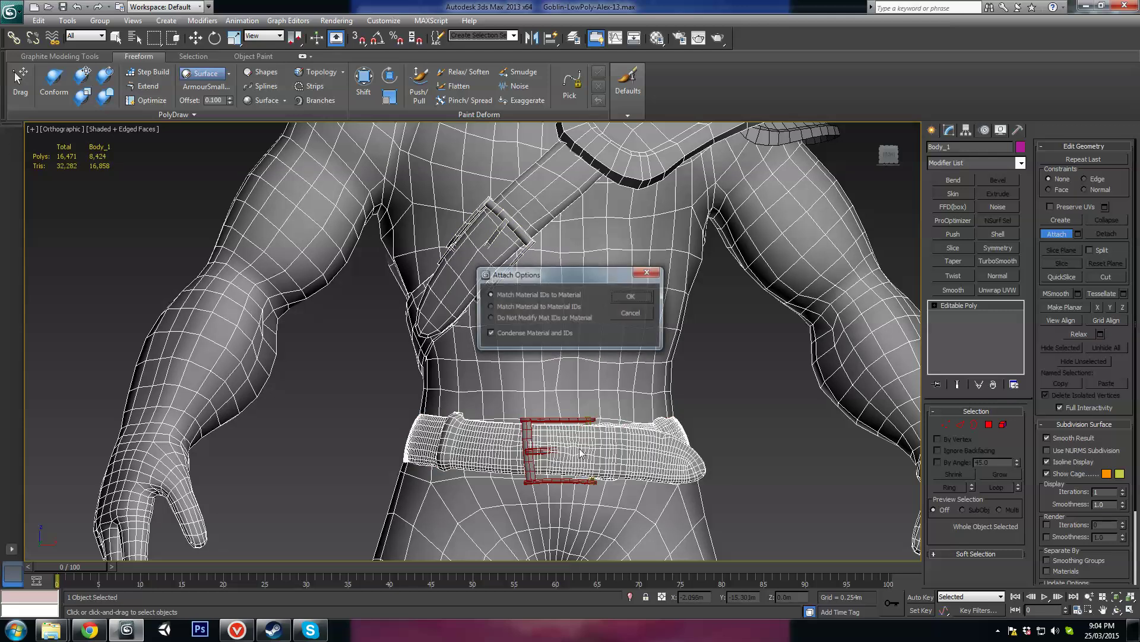
key(Return)
scroll(584, 434, down, 3)
middle_drag(584, 433, 541, 390)
scroll(553, 398, up, 2)
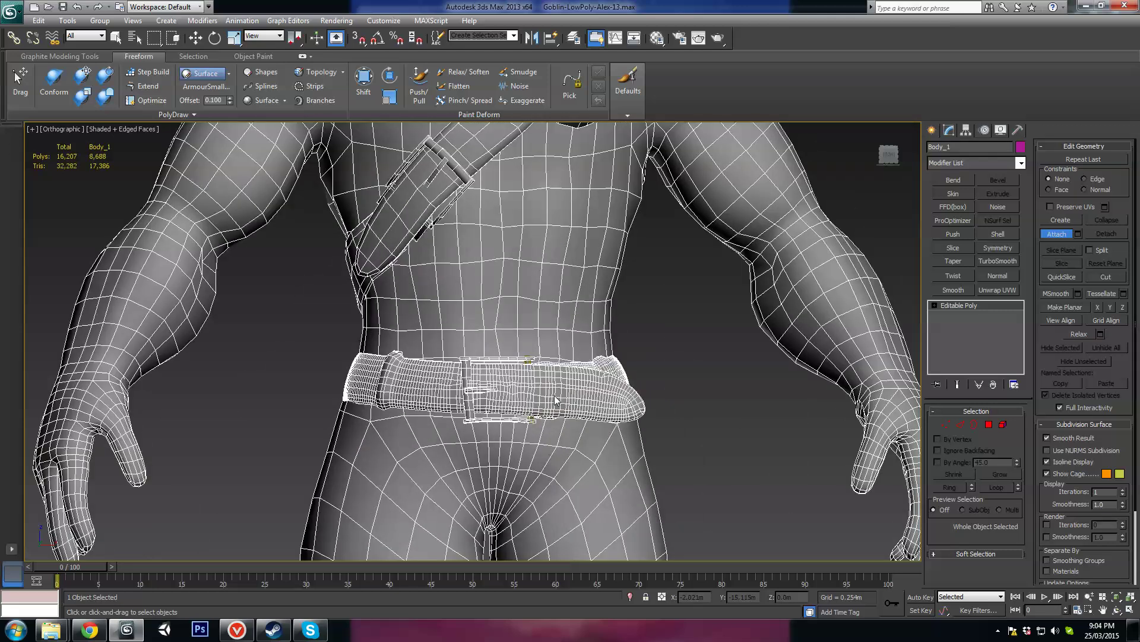
click(527, 360)
key(Return)
Attach the remaining shoulder armour pieces to the body, matching material IDs to material, and end the Attach command
middle_drag(608, 376, 604, 333)
scroll(600, 351, down, 5)
alt+middle_drag(585, 390, 563, 367)
middle_drag(522, 238, 550, 335)
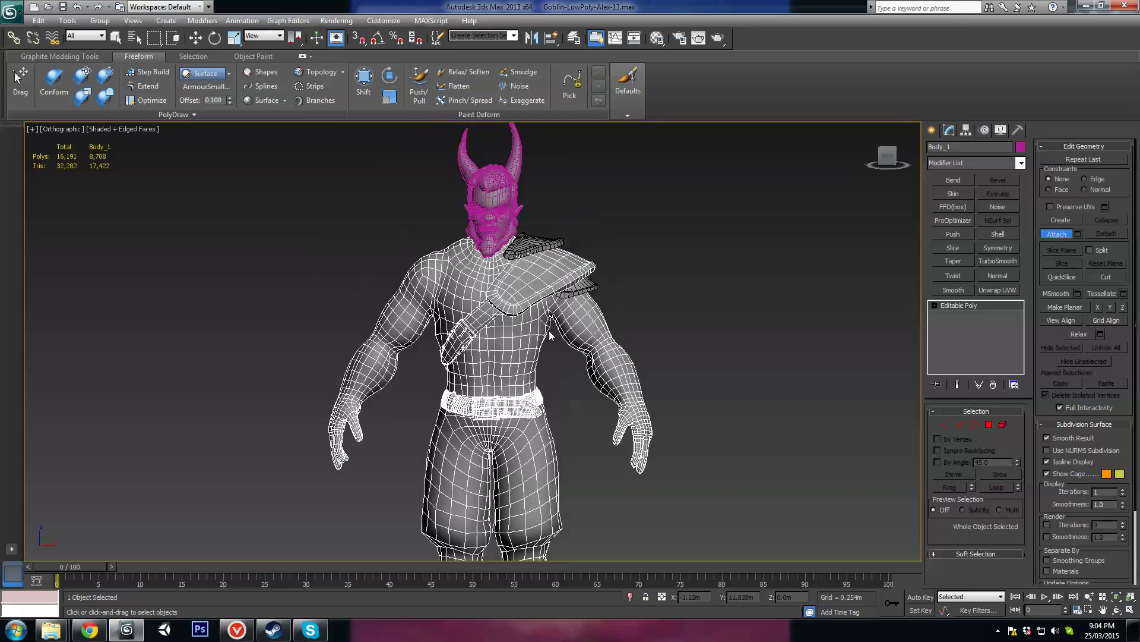
scroll(549, 336, up, 2)
key(w)
middle_drag(587, 387, 616, 466)
alt+middle_drag(528, 358, 557, 353)
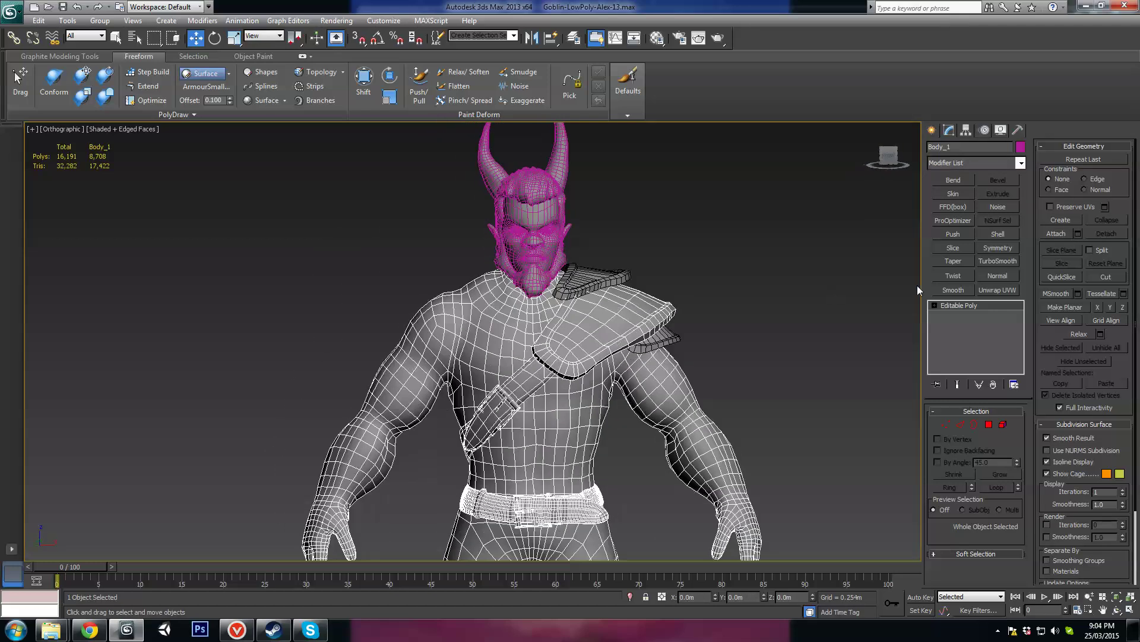
click(1056, 234)
click(667, 333)
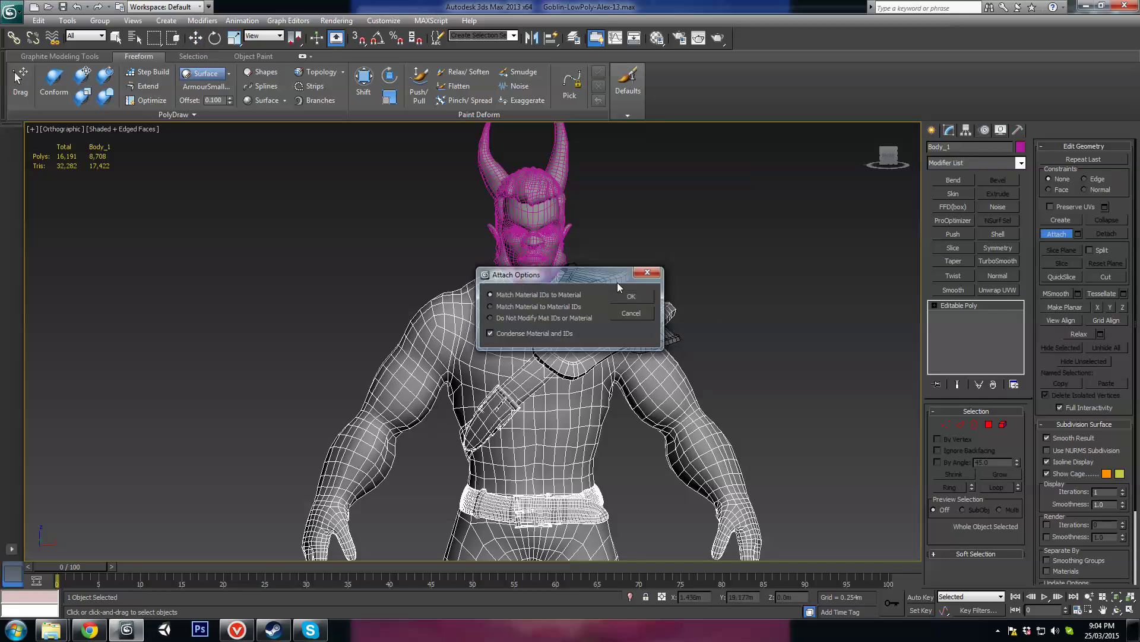
click(633, 299)
click(1061, 235)
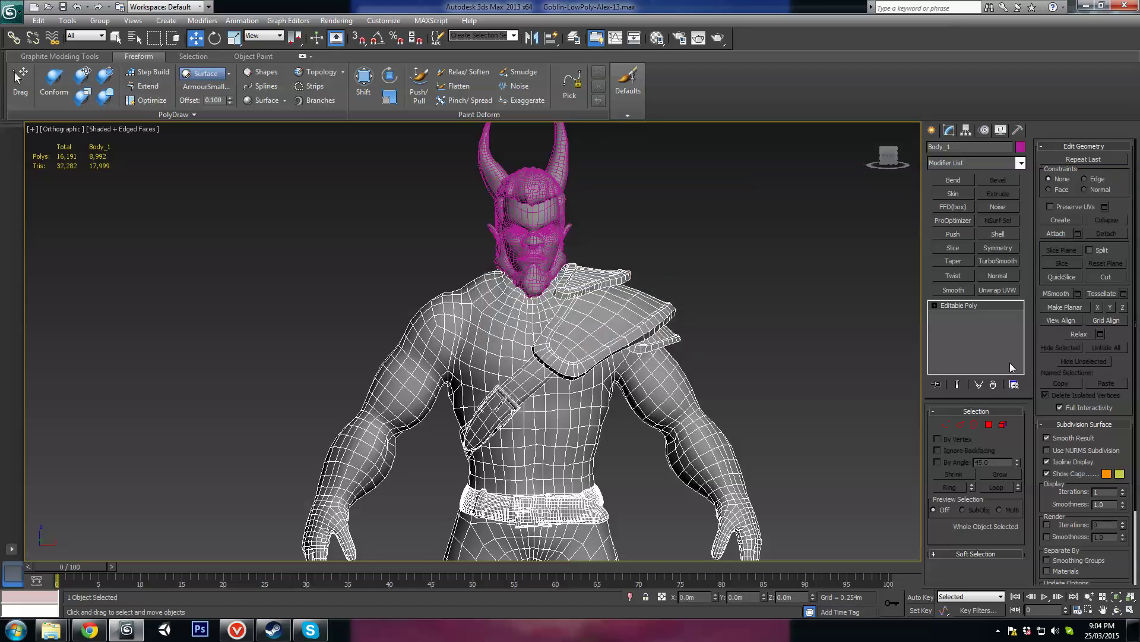
Select all polygons of the body, clear their smoothing groups and assign one shared smoothing group
click(989, 424)
key(ctrl+a)
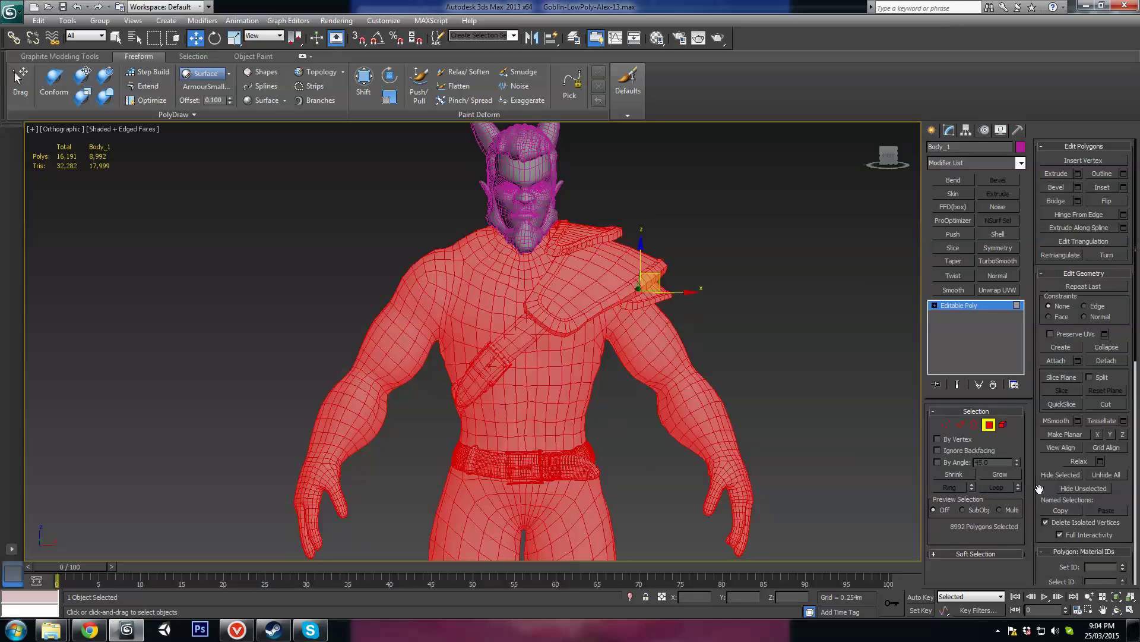
scroll(1039, 488, down, 5)
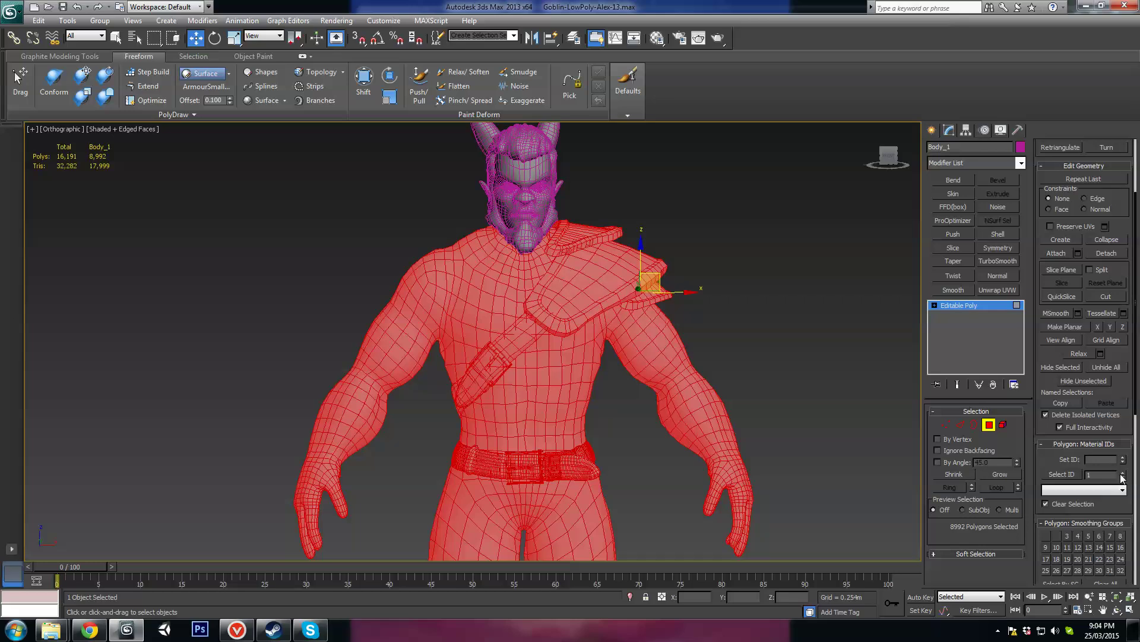
middle_drag(836, 425, 830, 391)
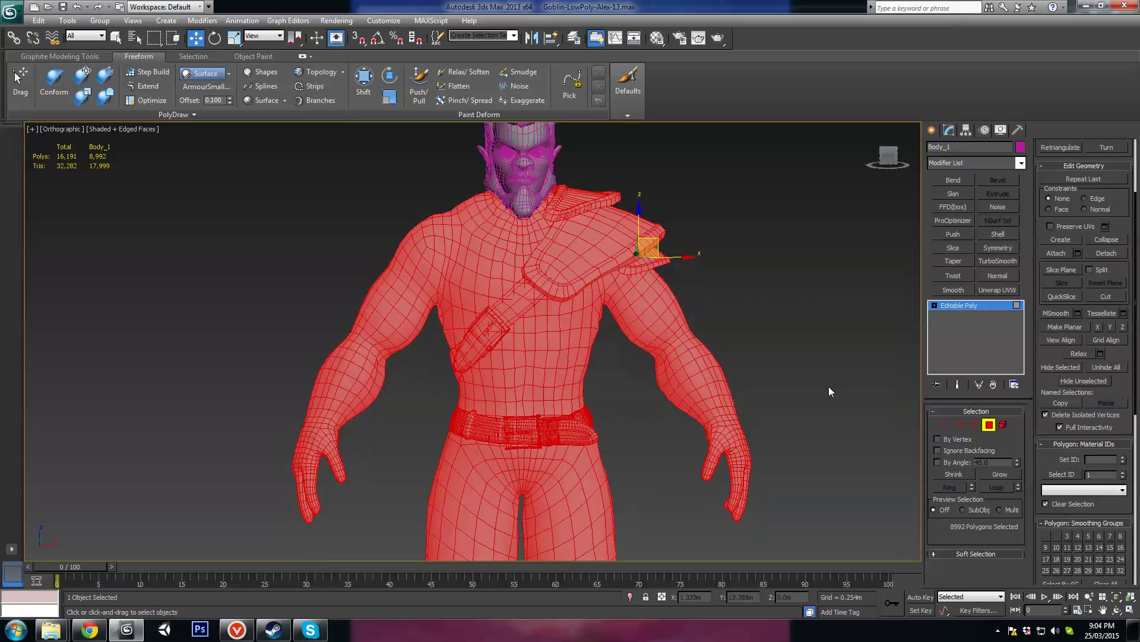
scroll(1042, 464, down, 8)
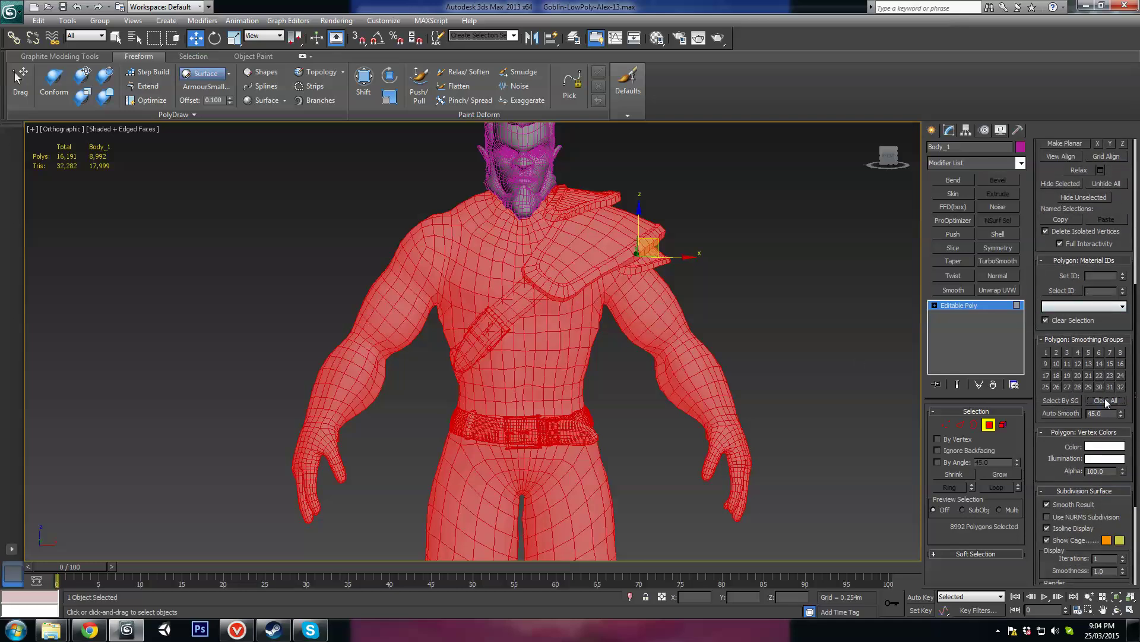
click(989, 426)
Turn off the edged-faces display and inspect the smooth shading on the body, armour and head
middle_drag(590, 370, 644, 348)
key(F3)
key(F3)
key(F4)
middle_drag(654, 270, 555, 291)
scroll(621, 342, up, 3)
middle_drag(551, 219, 554, 344)
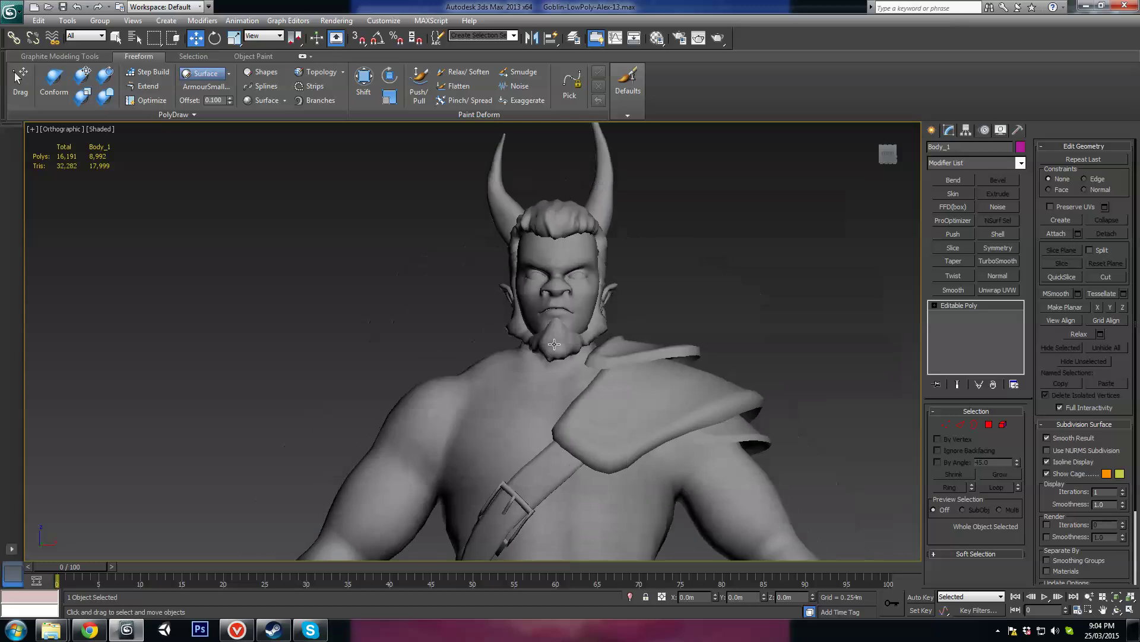
scroll(555, 344, up, 2)
Select the Face object and put all of its polygons in smoothing group 1
click(605, 236)
mouse_move(722, 286)
alt+middle_down()
mouse_move(658, 288)
mouse_move(709, 298)
alt+middle_up()
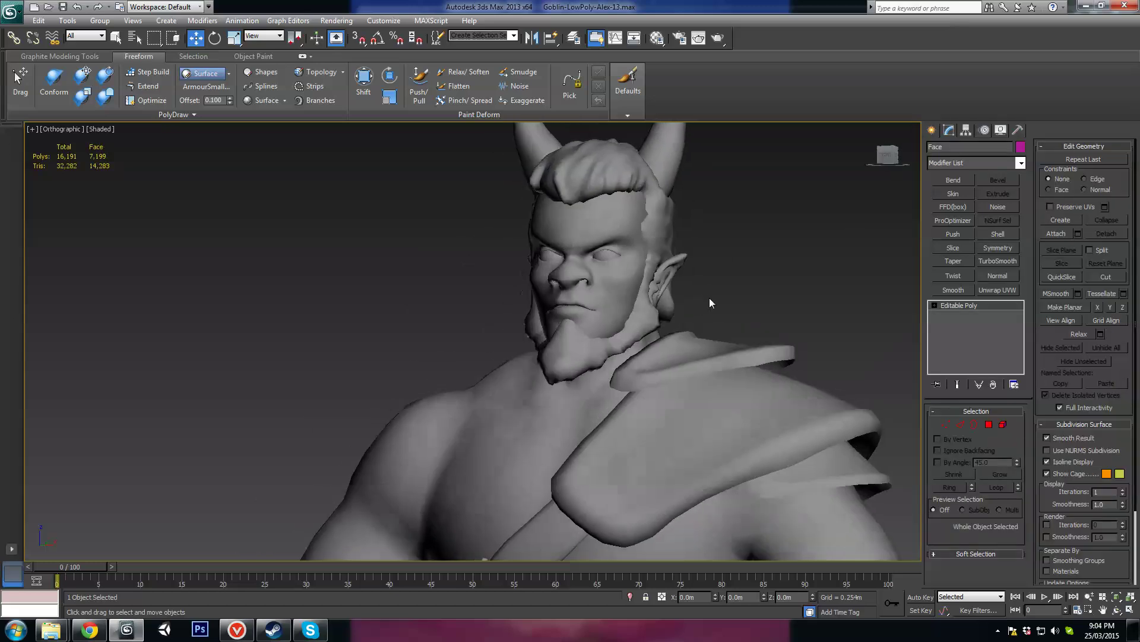
click(989, 424)
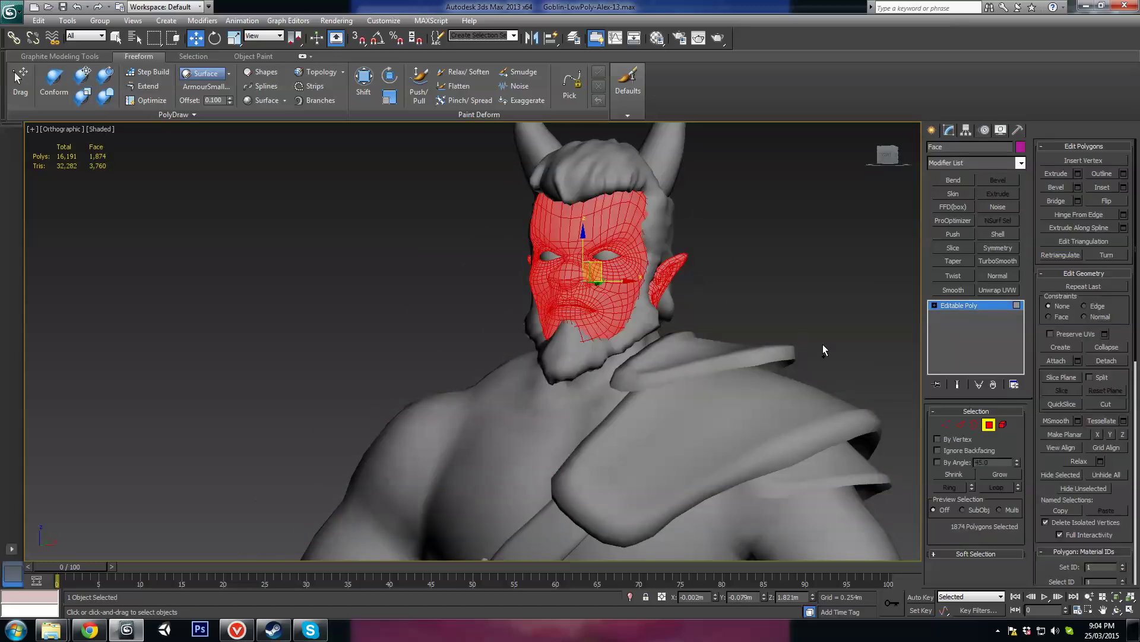
key(ctrl+a)
scroll(1065, 456, down, 3)
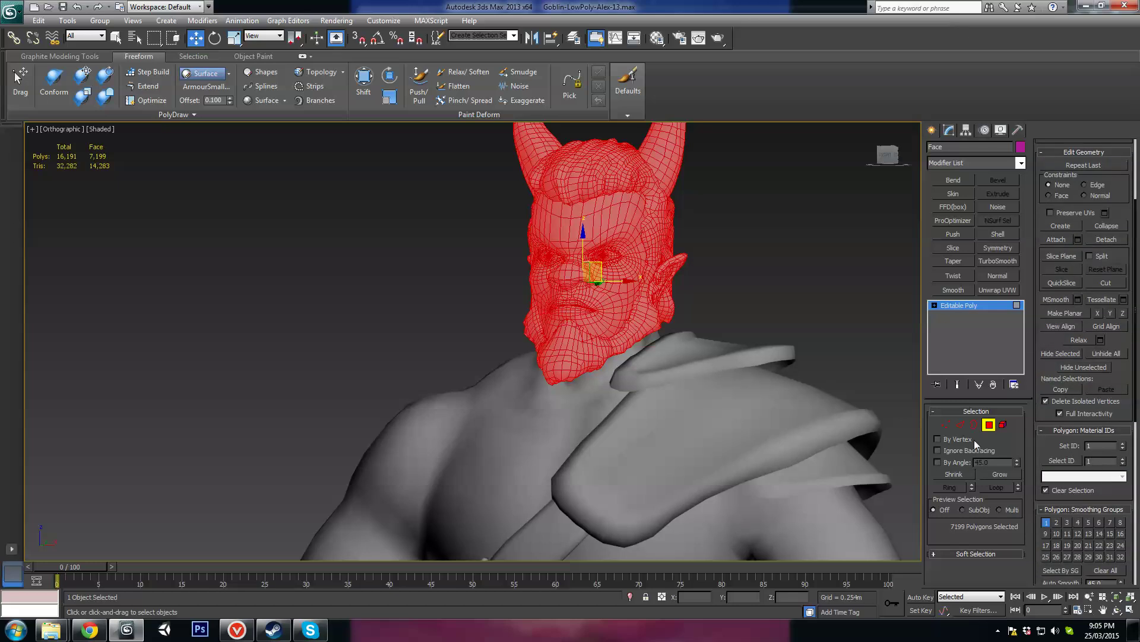
click(989, 424)
Save the scene as an incremented copy named Goblin-LowPoly-Alex-14
alt+middle_drag(906, 397, 654, 279)
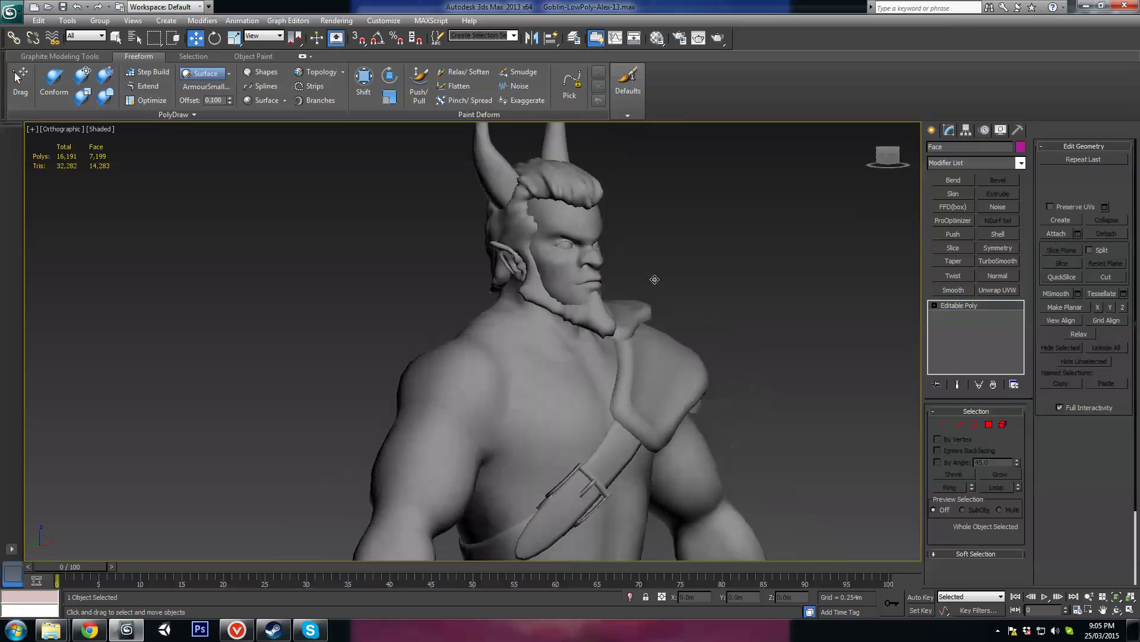
scroll(645, 284, down, 4)
click(13, 11)
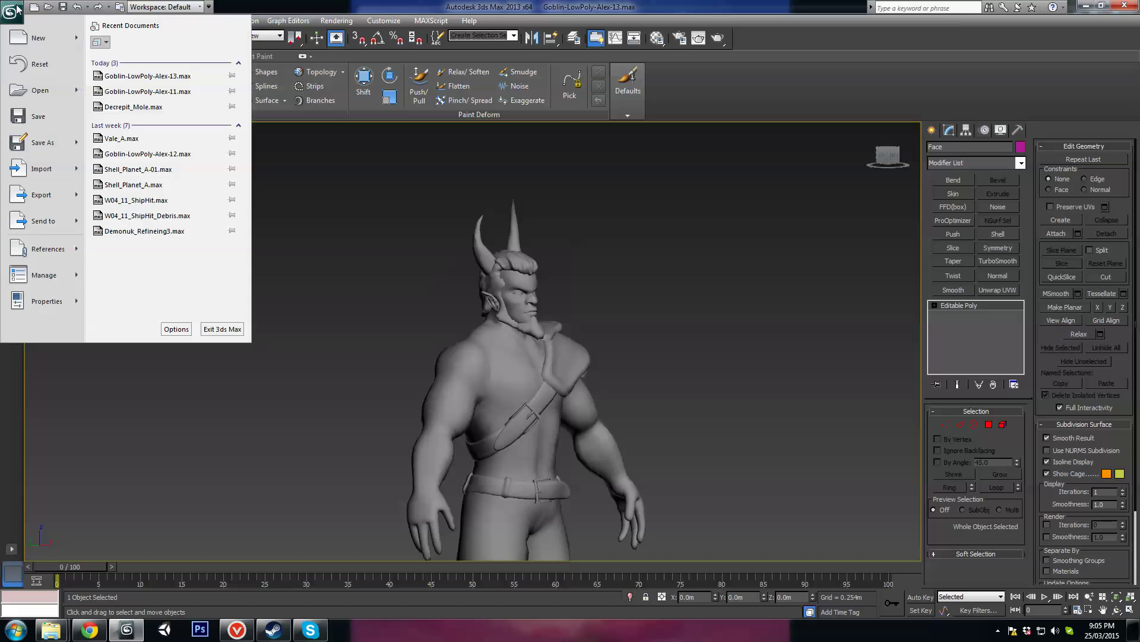
click(56, 145)
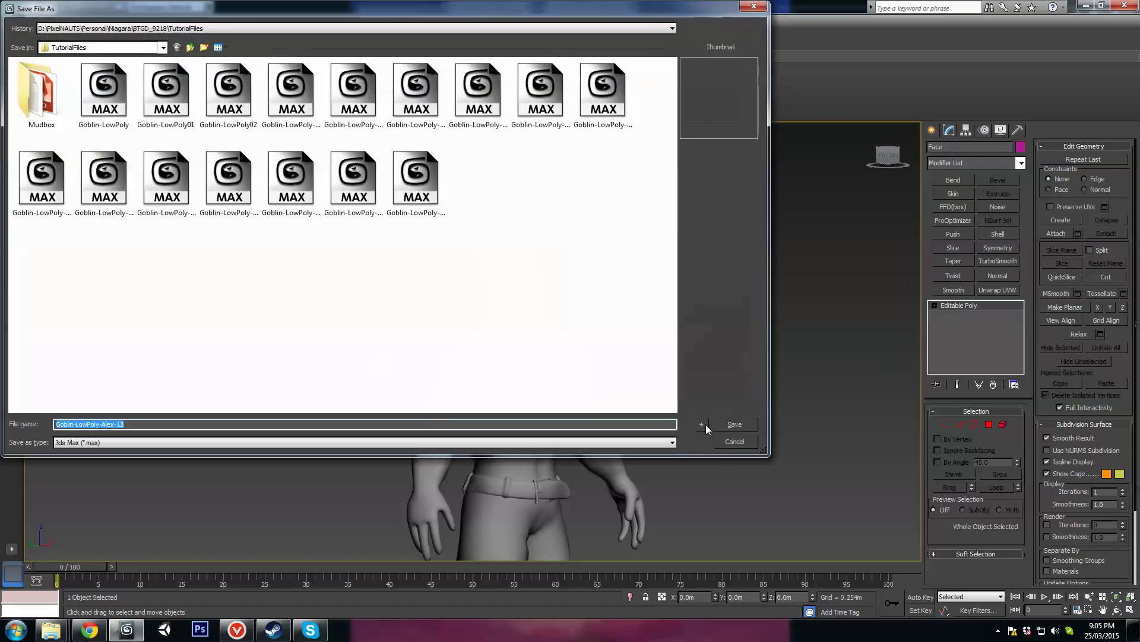
click(704, 425)
Show edged faces again and apply an Unwrap UVW modifier to the Face object
mouse_move(607, 359)
alt+middle_down()
mouse_move(552, 351)
mouse_move(539, 322)
mouse_move(508, 322)
mouse_move(535, 319)
mouse_move(453, 311)
mouse_move(517, 293)
mouse_move(578, 329)
mouse_move(505, 300)
mouse_move(533, 318)
alt+middle_up()
scroll(551, 320, up, 2)
scroll(534, 319, up, 2)
scroll(570, 326, down, 4)
key(F4)
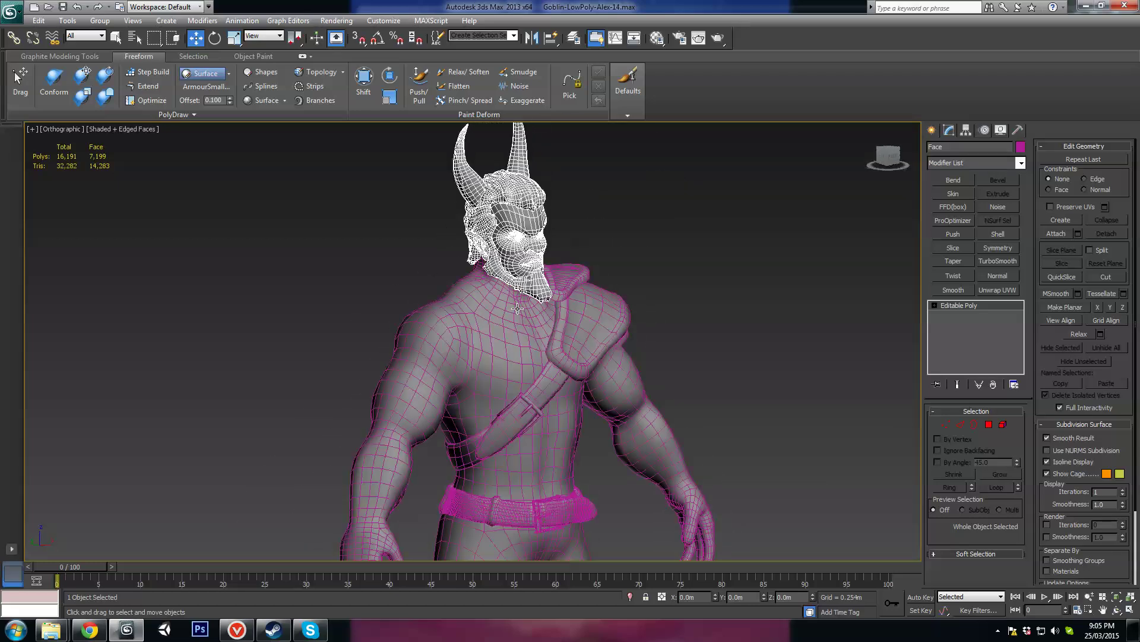
middle_drag(520, 239, 596, 332)
scroll(538, 328, up, 3)
scroll(596, 333, up, 2)
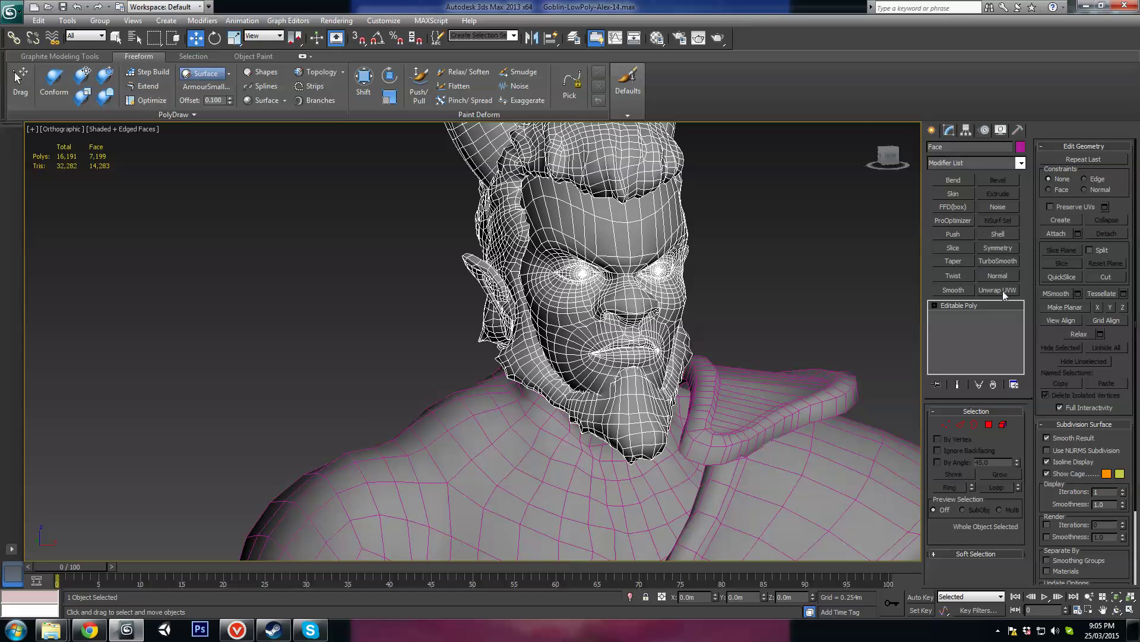
click(1022, 163)
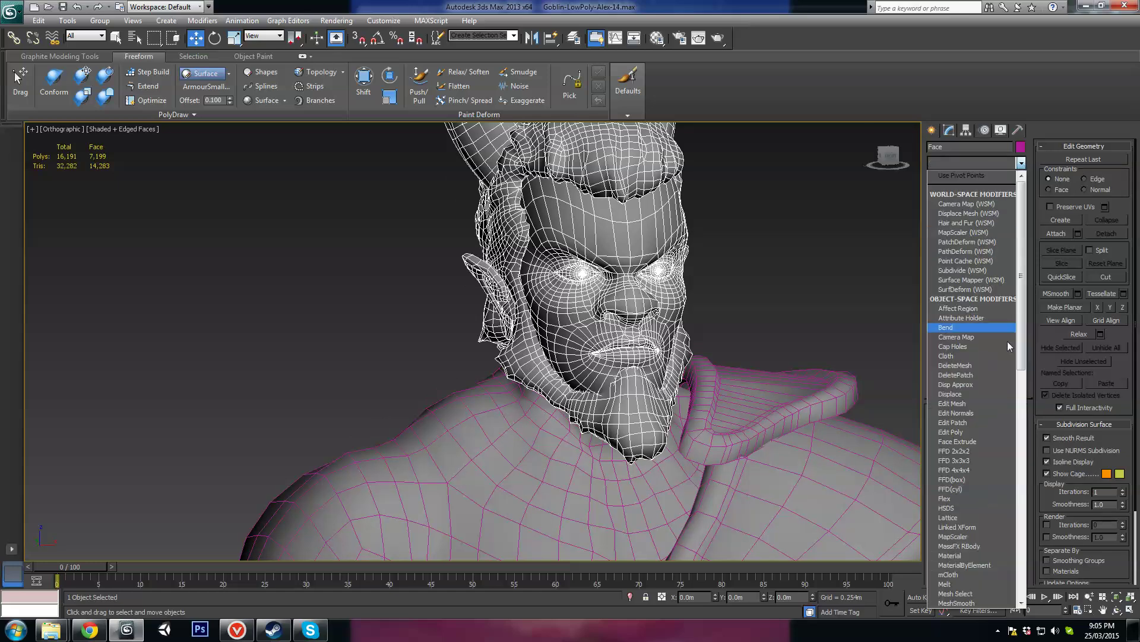
click(1021, 163)
click(1001, 291)
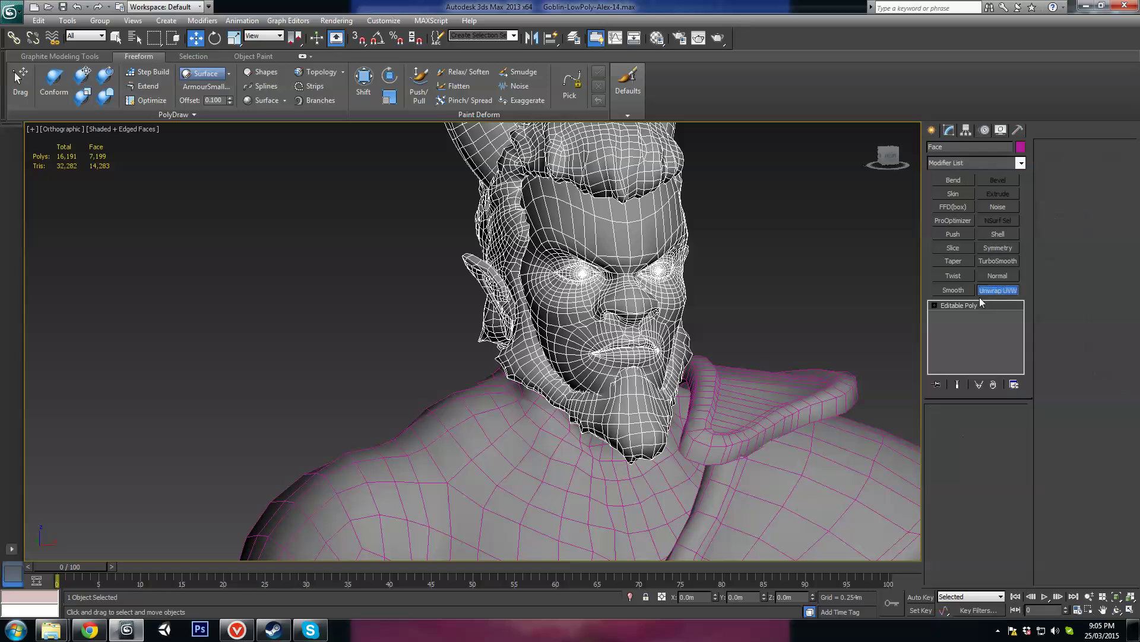
mouse_move(840, 288)
alt+middle_down()
mouse_move(794, 282)
mouse_move(832, 294)
alt+middle_up()
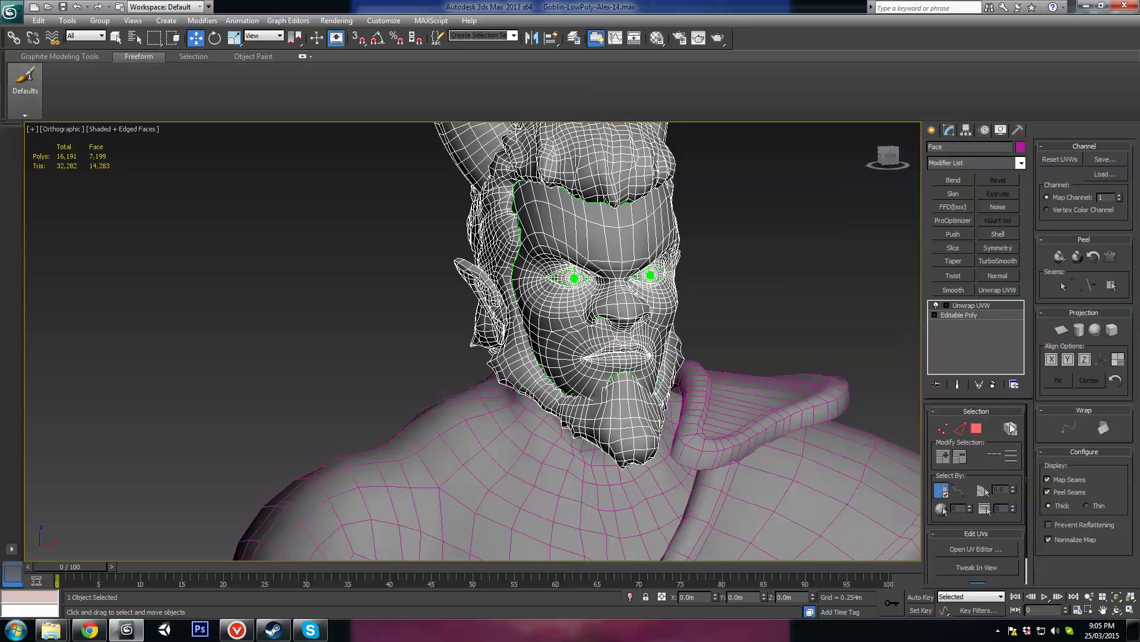
Open the UV editor for the head, hide its checker background and enlarge the editor window to show the UV layout
click(969, 548)
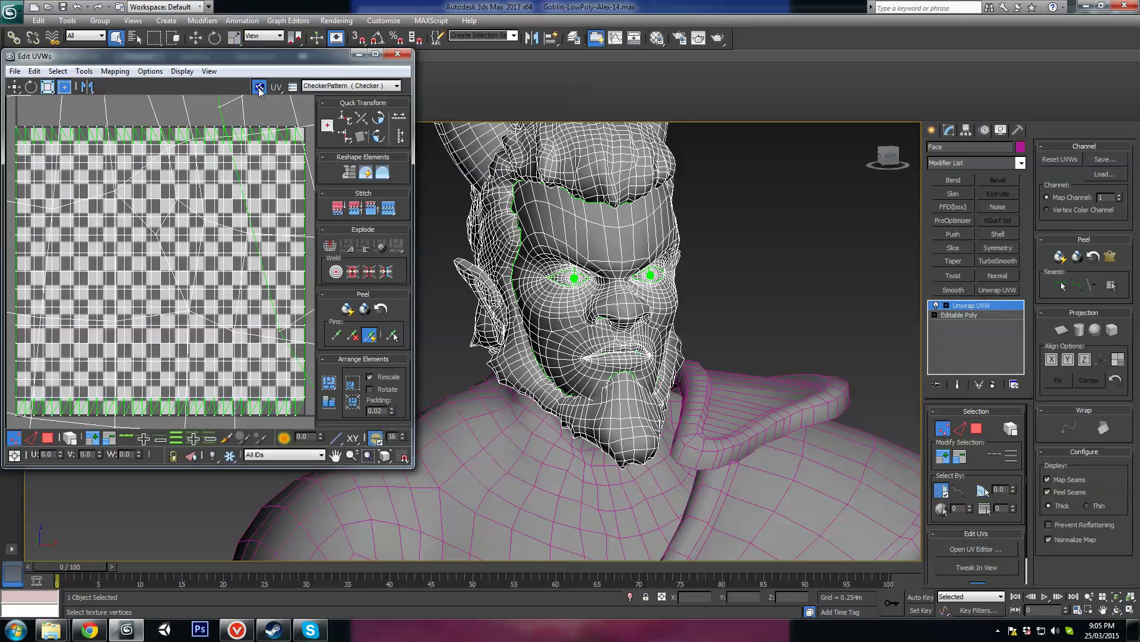
click(260, 88)
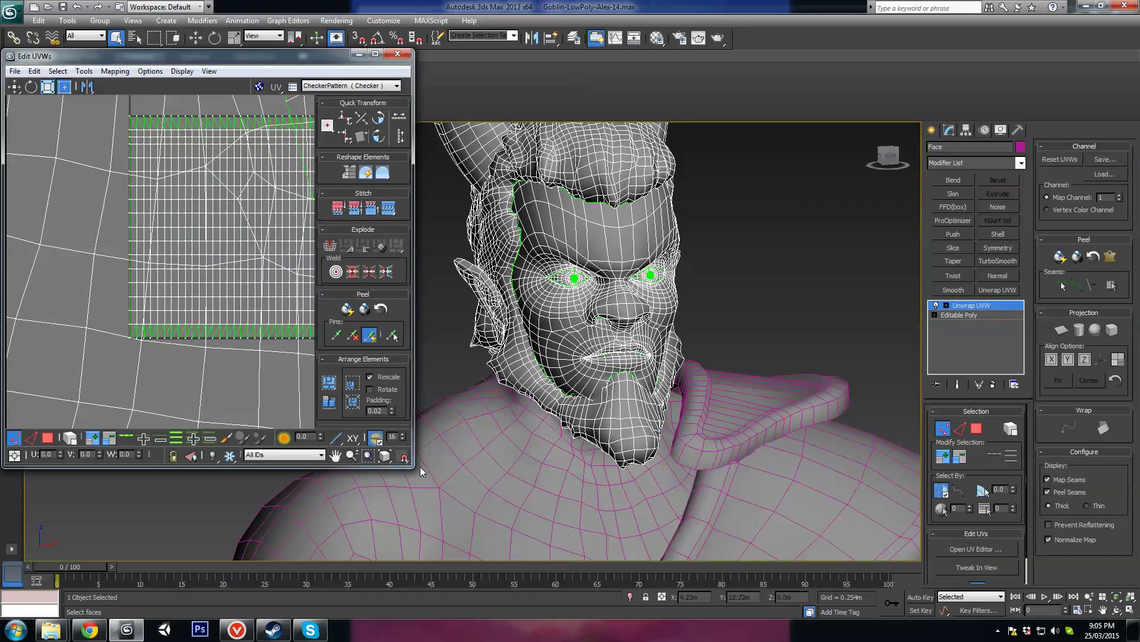
drag(407, 467, 667, 552)
scroll(358, 272, down, 6)
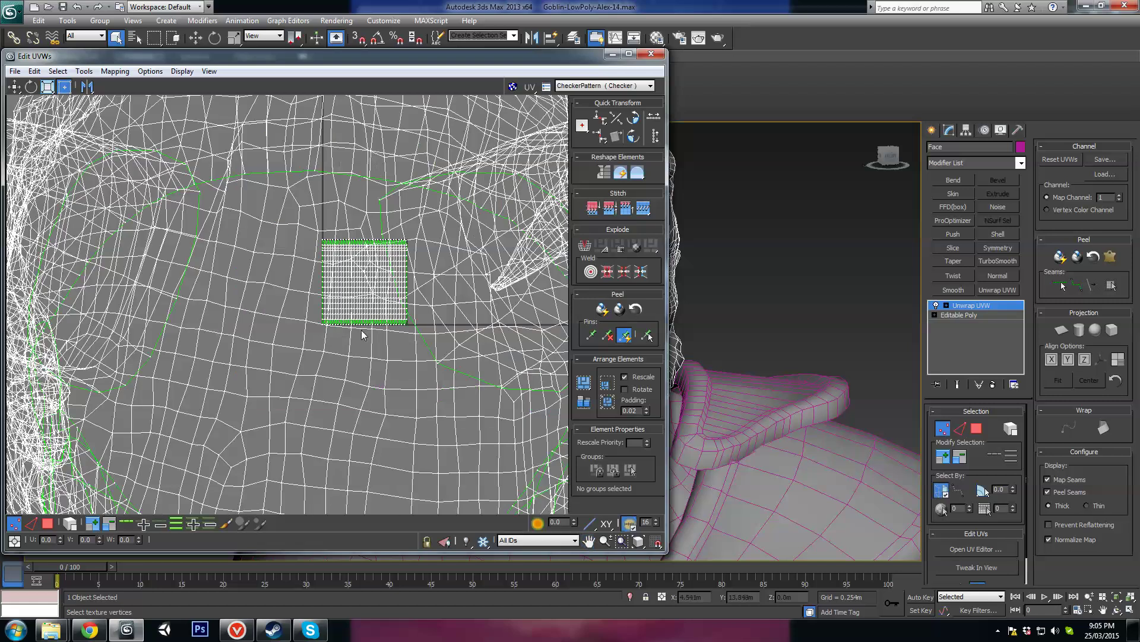
scroll(357, 272, up, 6)
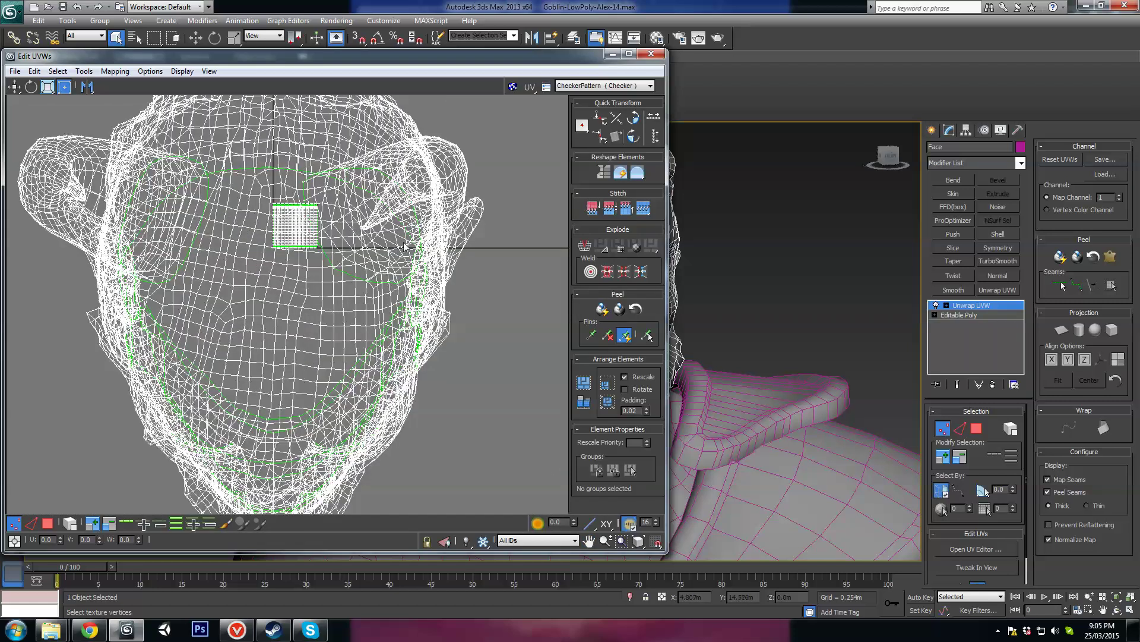
key(z)
scroll(792, 298, up, 4)
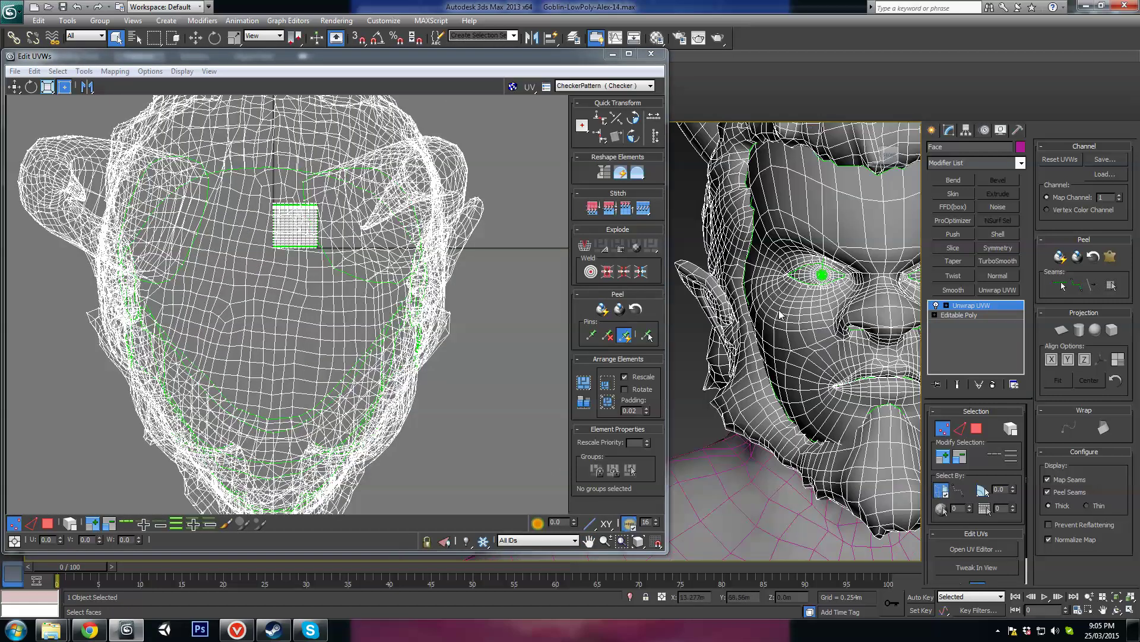
middle_drag(792, 307, 739, 331)
scroll(740, 332, up, 5)
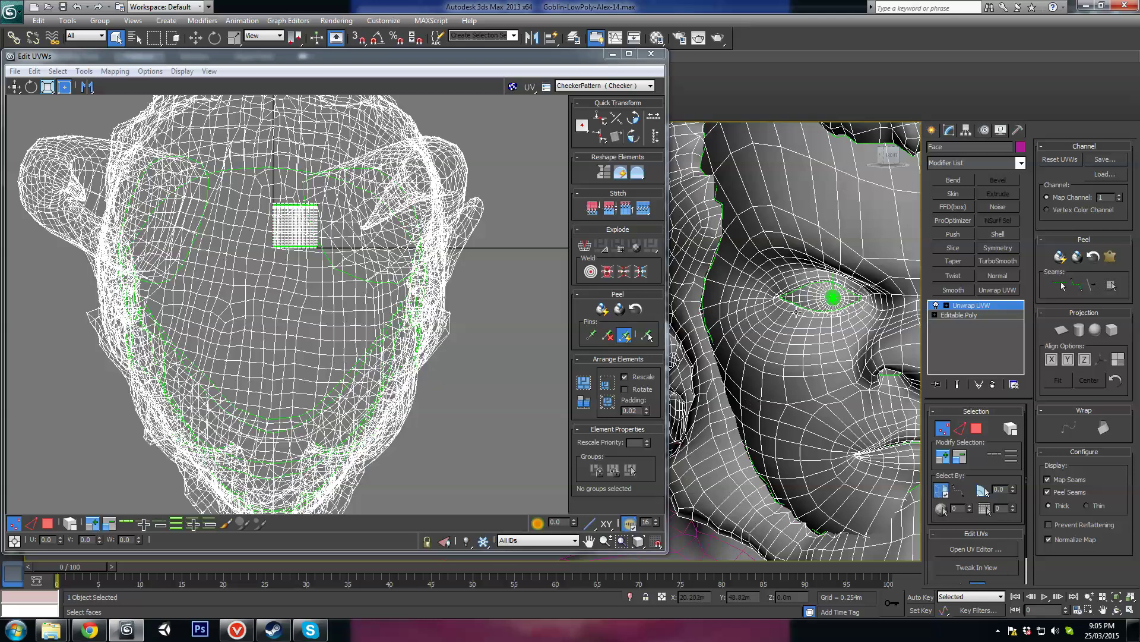
scroll(298, 272, up, 5)
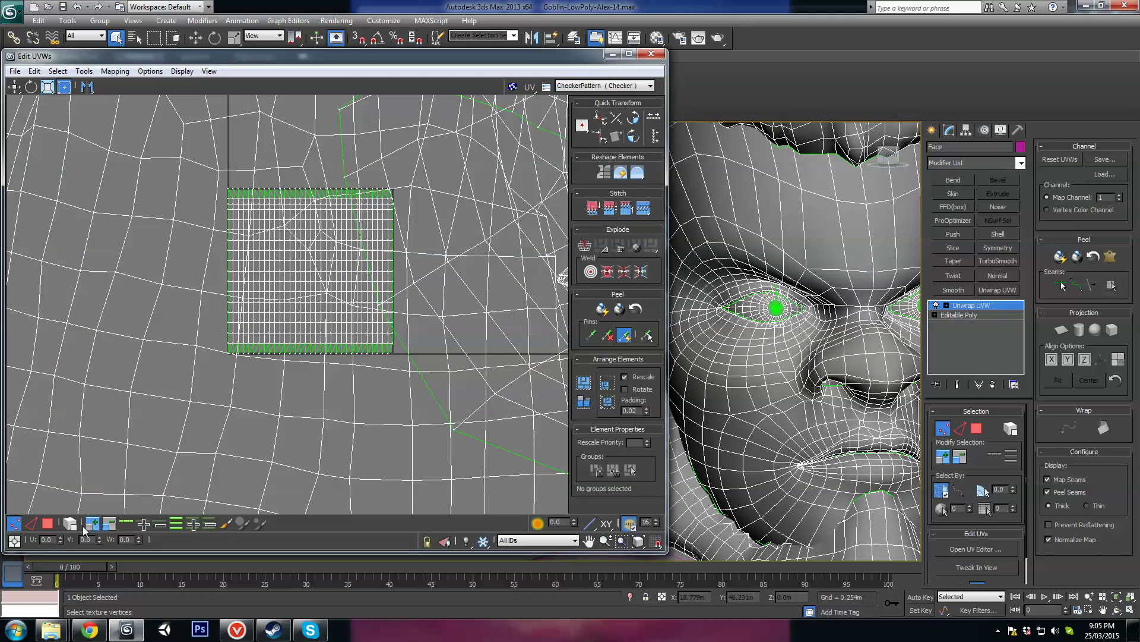
Switch the UV editor to polygon selection and briefly select all of the head's UV faces
click(48, 523)
key(ctrl+a)
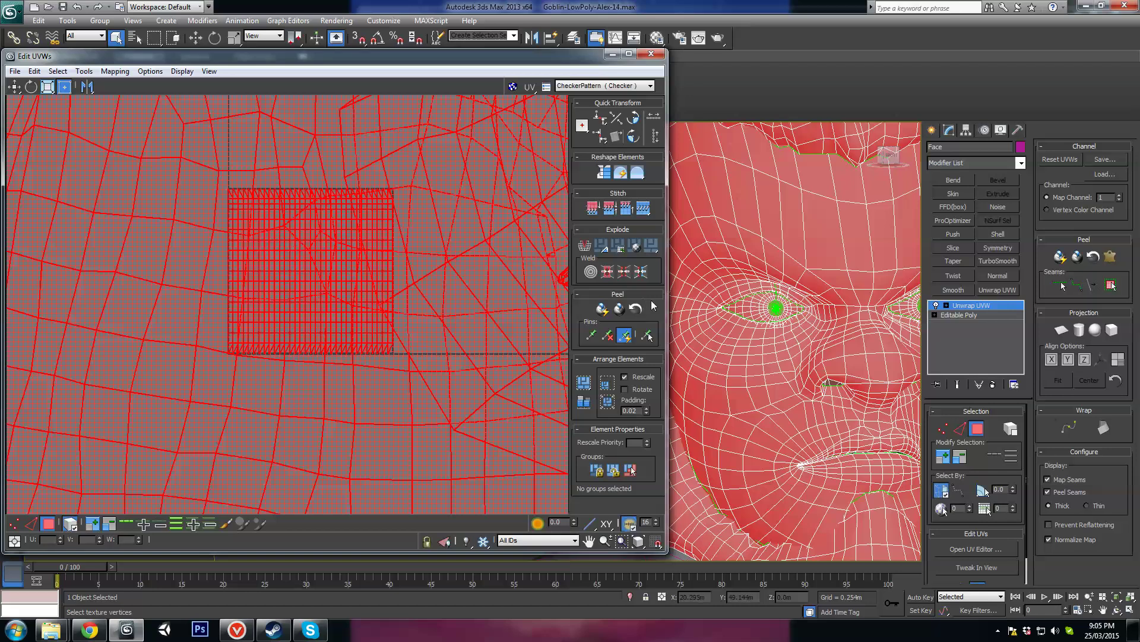
scroll(618, 303, down, 3)
mouse_move(743, 309)
alt+middle_down()
mouse_move(782, 308)
mouse_move(763, 305)
alt+middle_up()
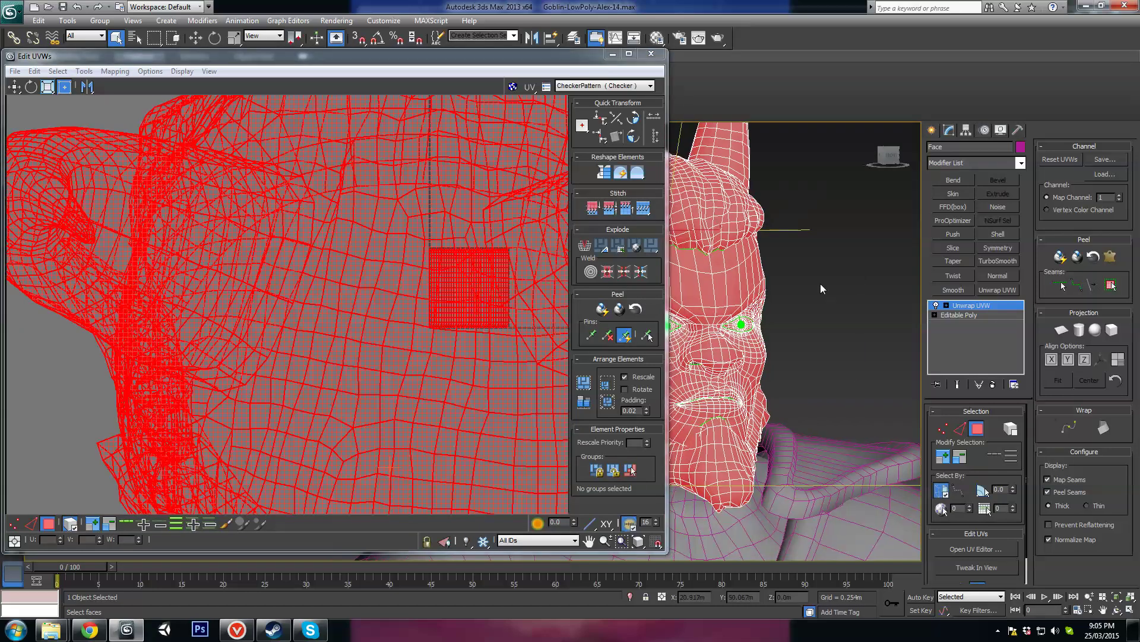
click(821, 288)
Select a polygon on each eyeball and grow the selection until it covers both eyes completely
scroll(689, 321, up, 5)
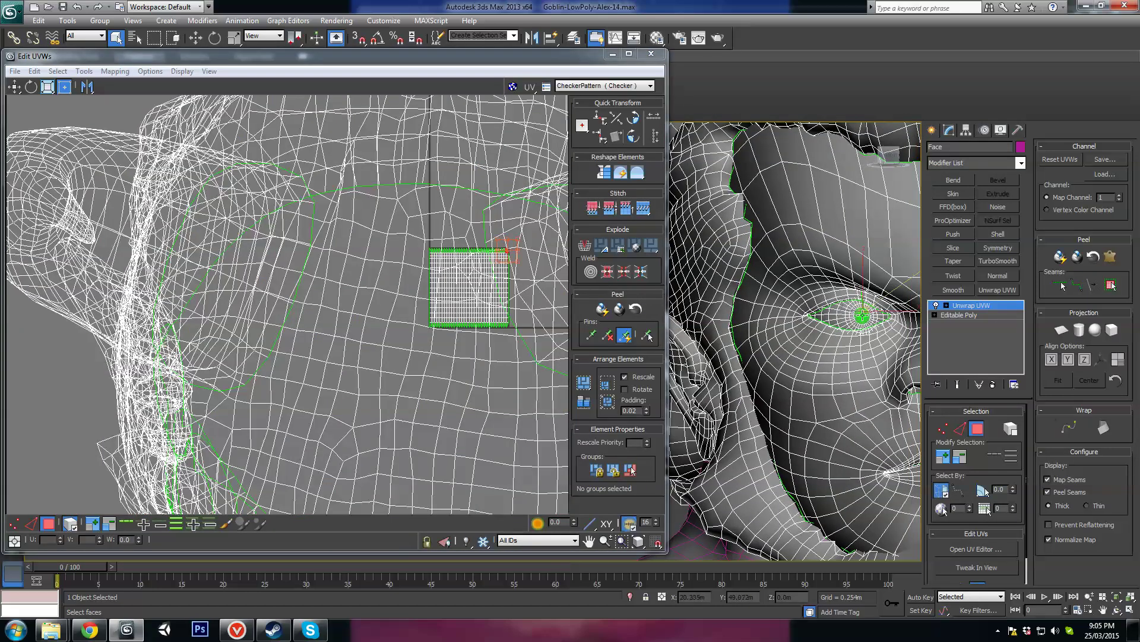
alt+middle_drag(861, 353, 732, 338)
ctrl+click(887, 303)
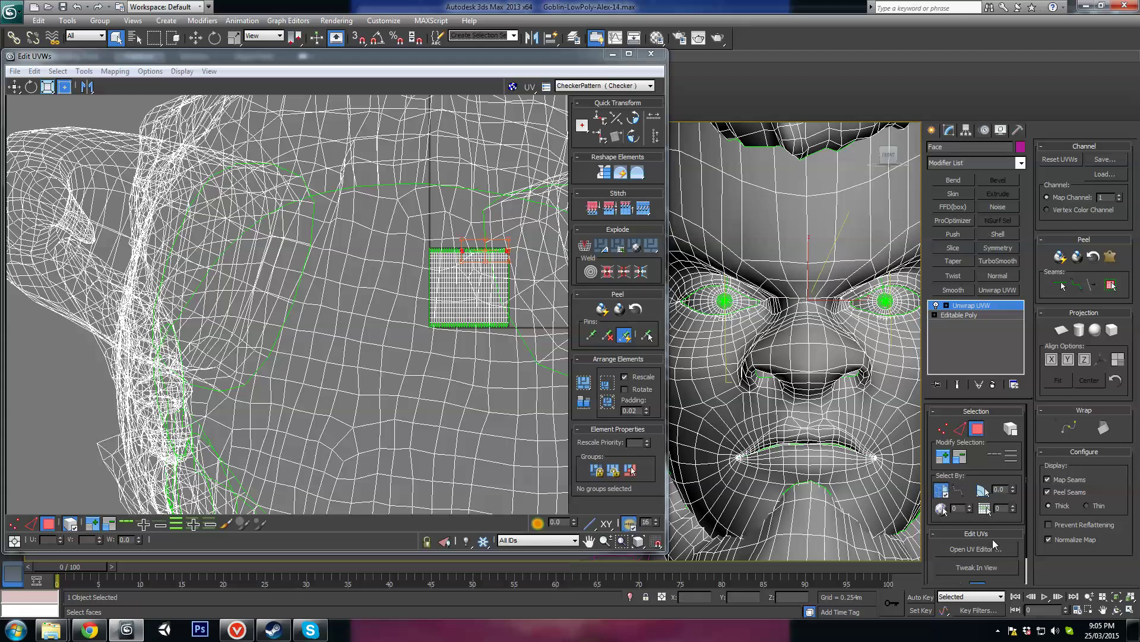
click(946, 457)
click(946, 458)
click(946, 457)
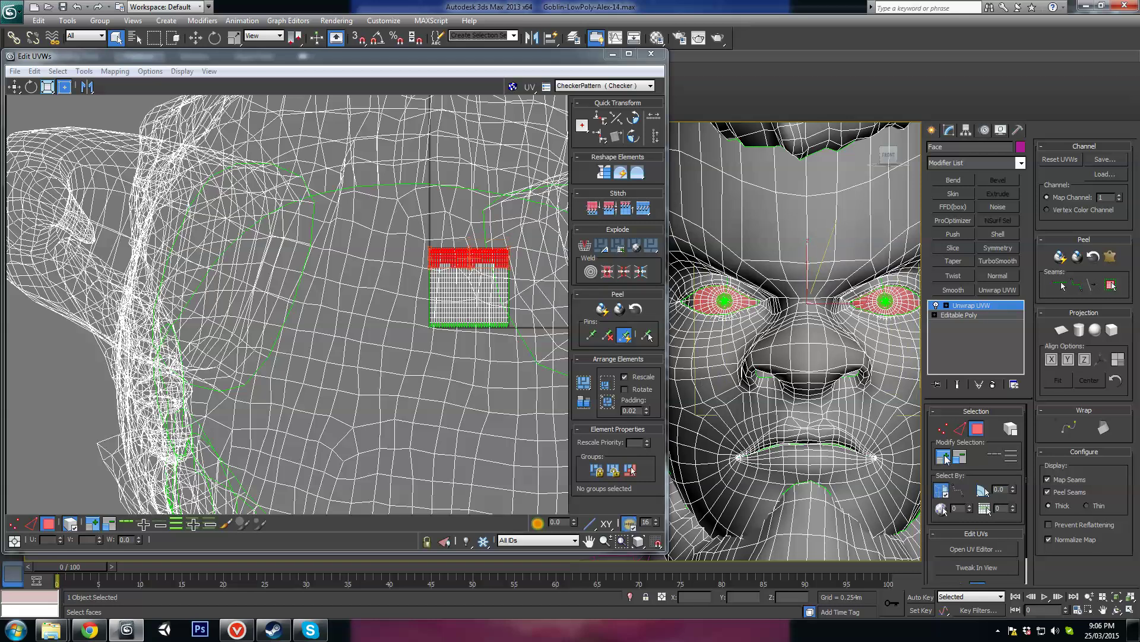
click(945, 457)
click(945, 457)
click(946, 458)
click(946, 457)
click(945, 458)
click(945, 457)
click(946, 458)
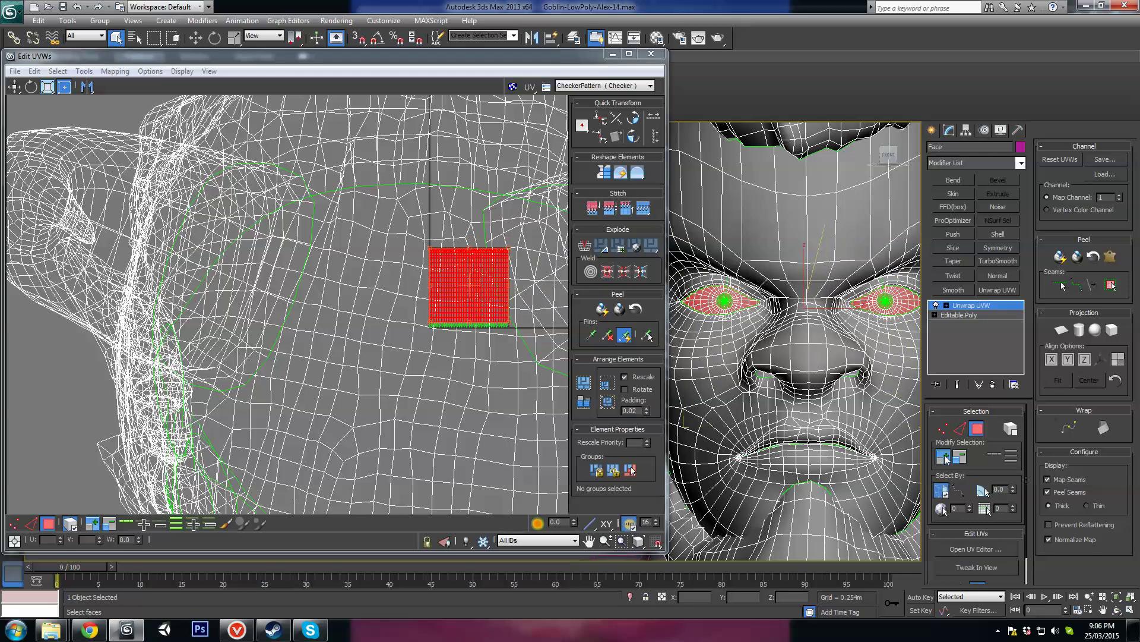
click(946, 458)
Move the eyes' square UV shells into the empty space above the head's UV layout and deselect them
scroll(357, 286, down, 8)
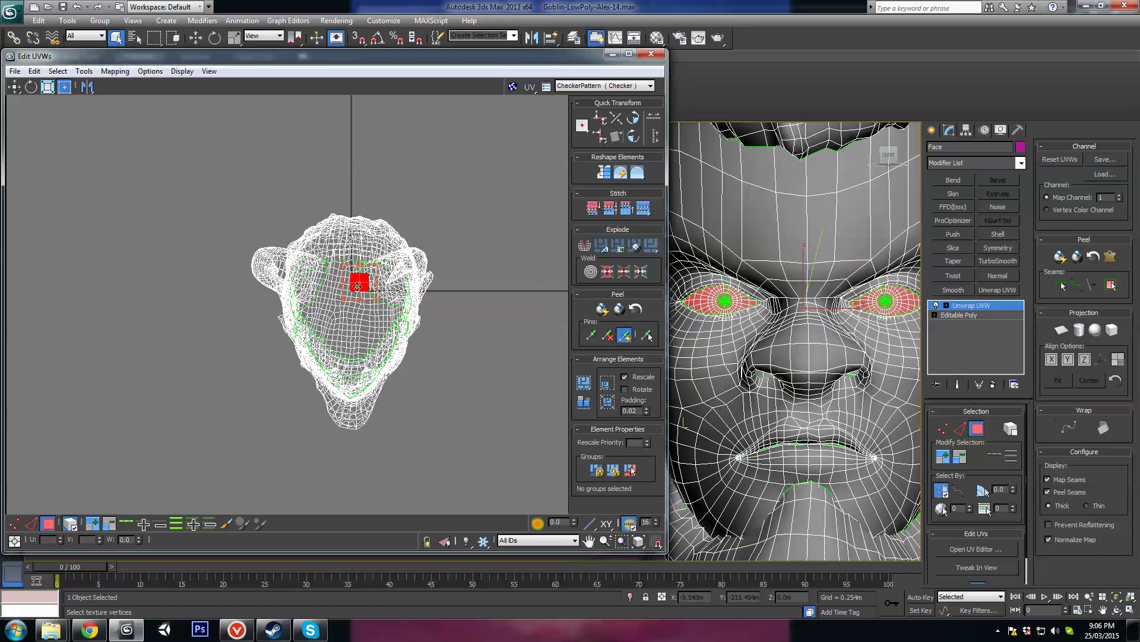
drag(357, 287, 316, 134)
scroll(321, 133, up, 3)
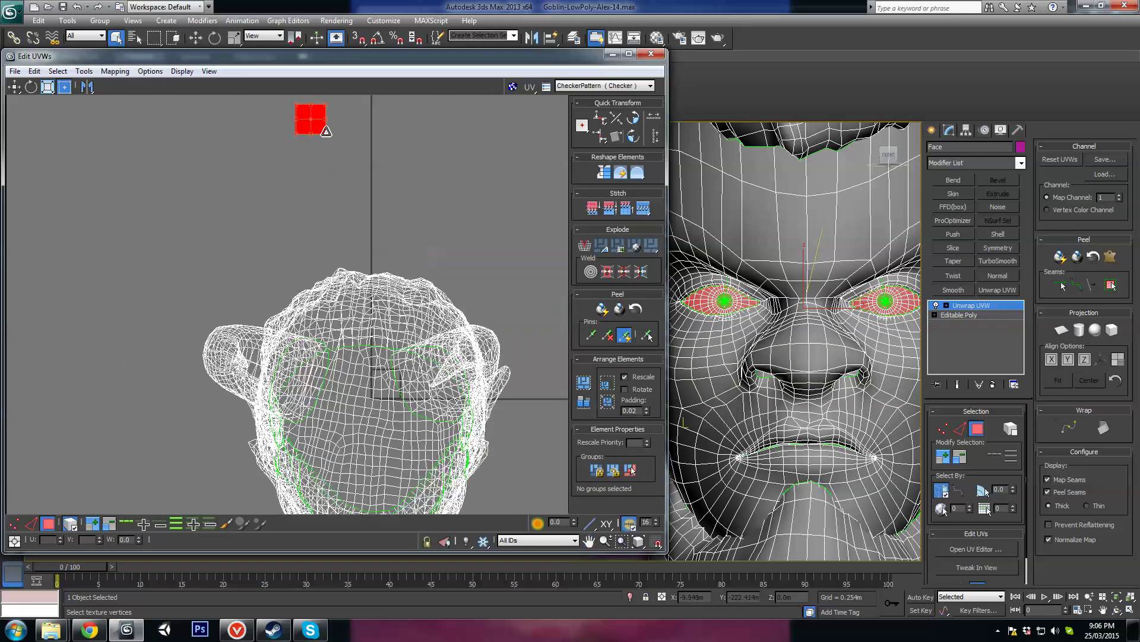
middle_drag(376, 178, 393, 253)
scroll(353, 202, up, 3)
click(349, 201)
Select a polygon along the upper edge of the eyes' UV square and check where it lies on the eyeball
middle_drag(264, 228, 398, 242)
scroll(398, 242, up, 3)
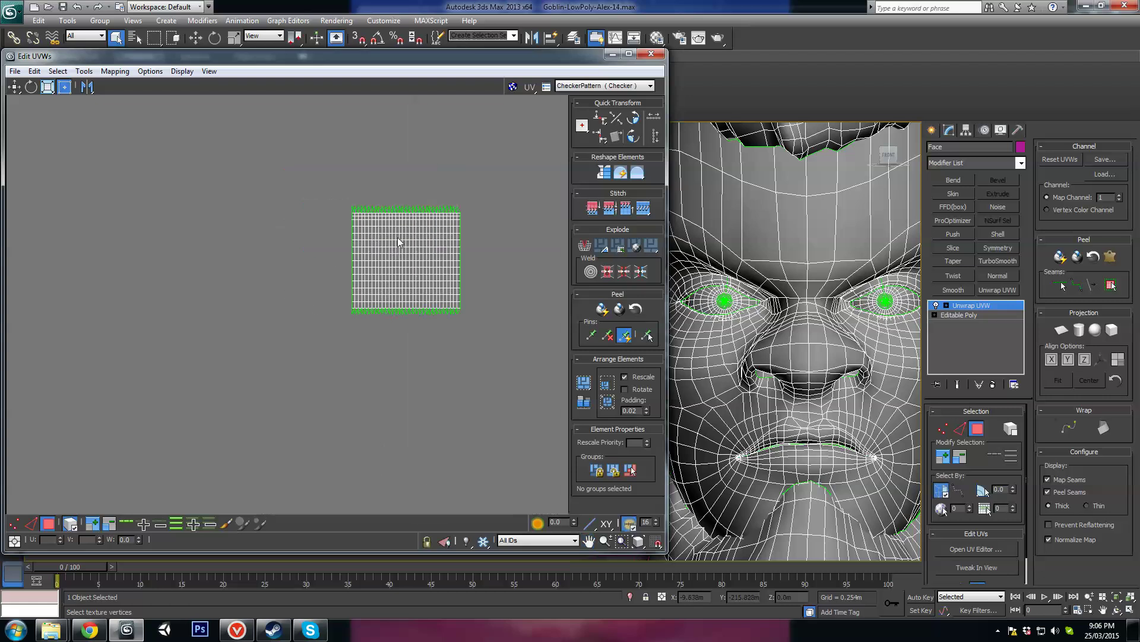
click(434, 211)
key(z)
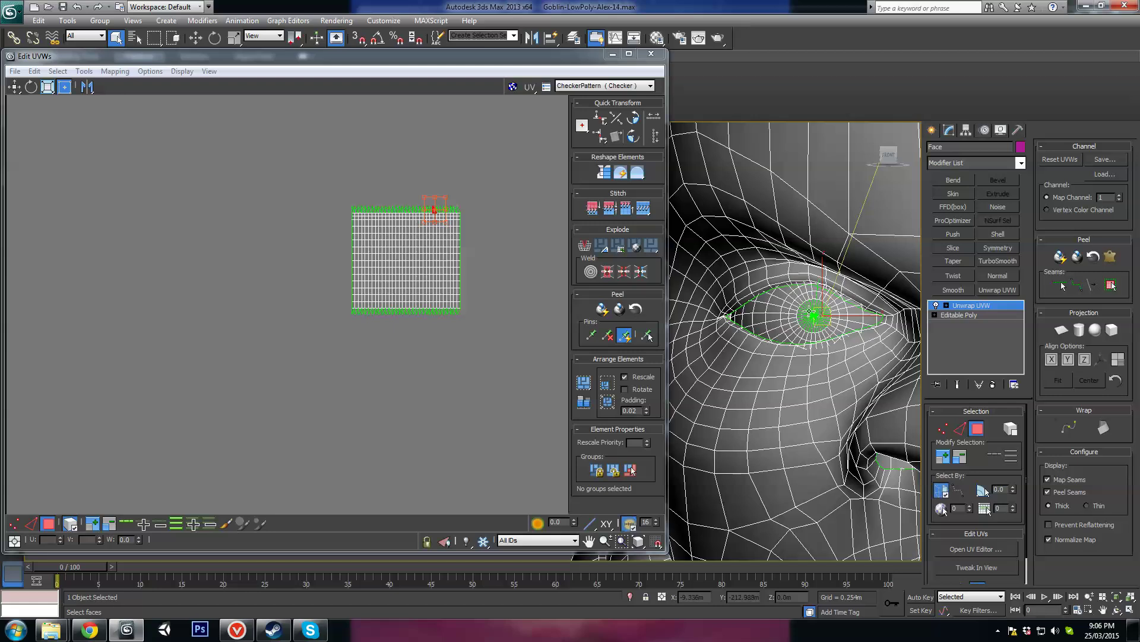
scroll(425, 358, down, 8)
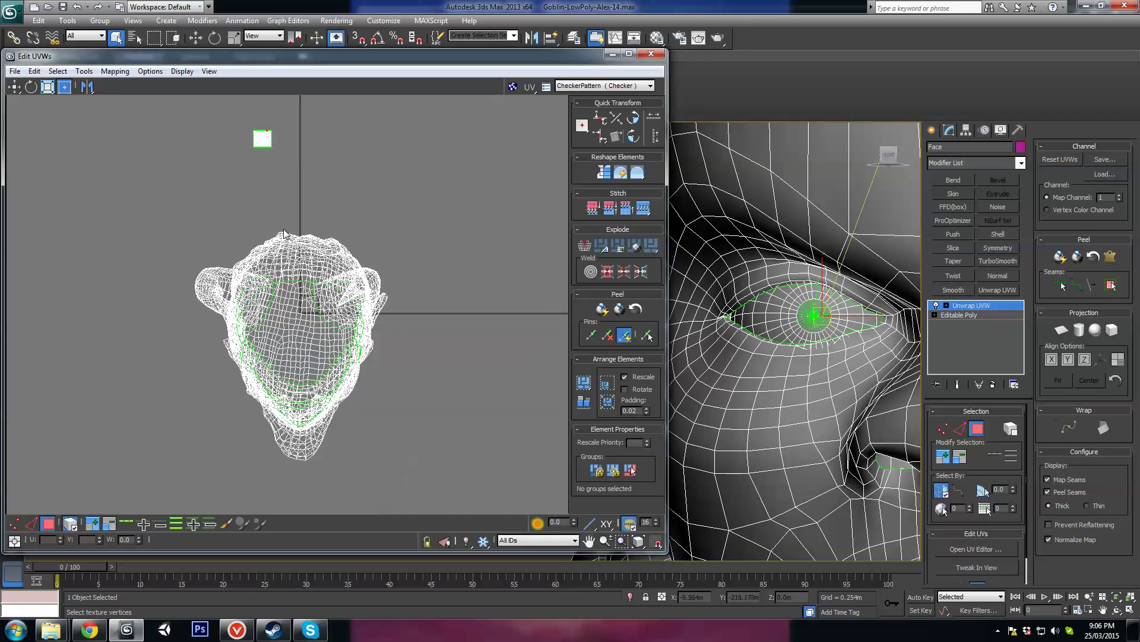
scroll(780, 357, down, 5)
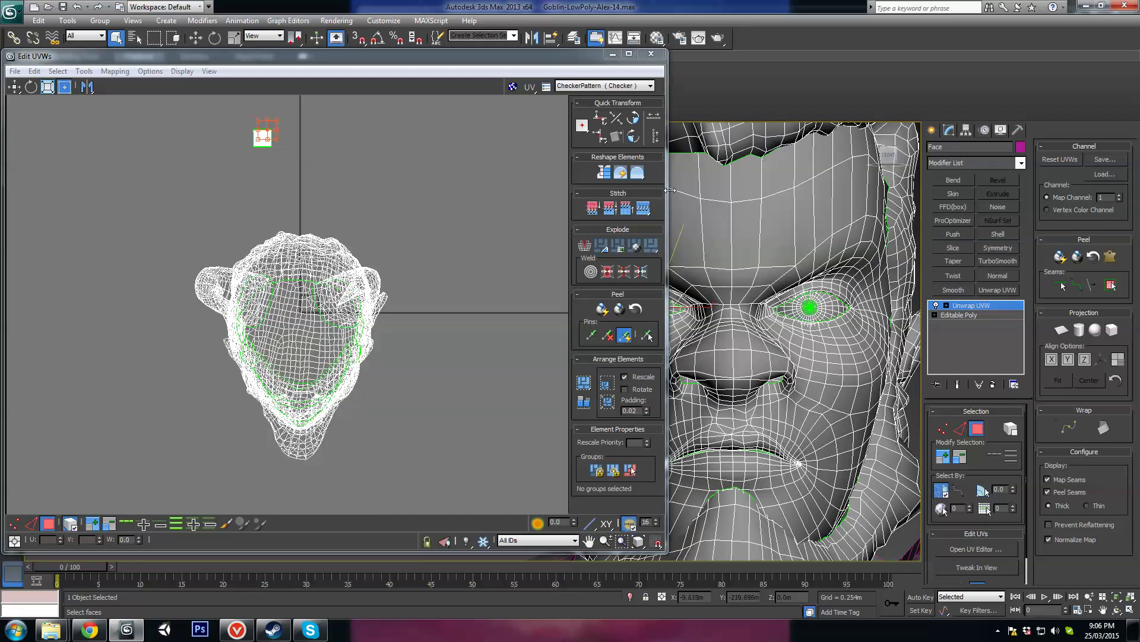
Narrow the UV editor to uncover the model and examine the seams around the face, ears and eyes from the side and front
drag(670, 192, 508, 195)
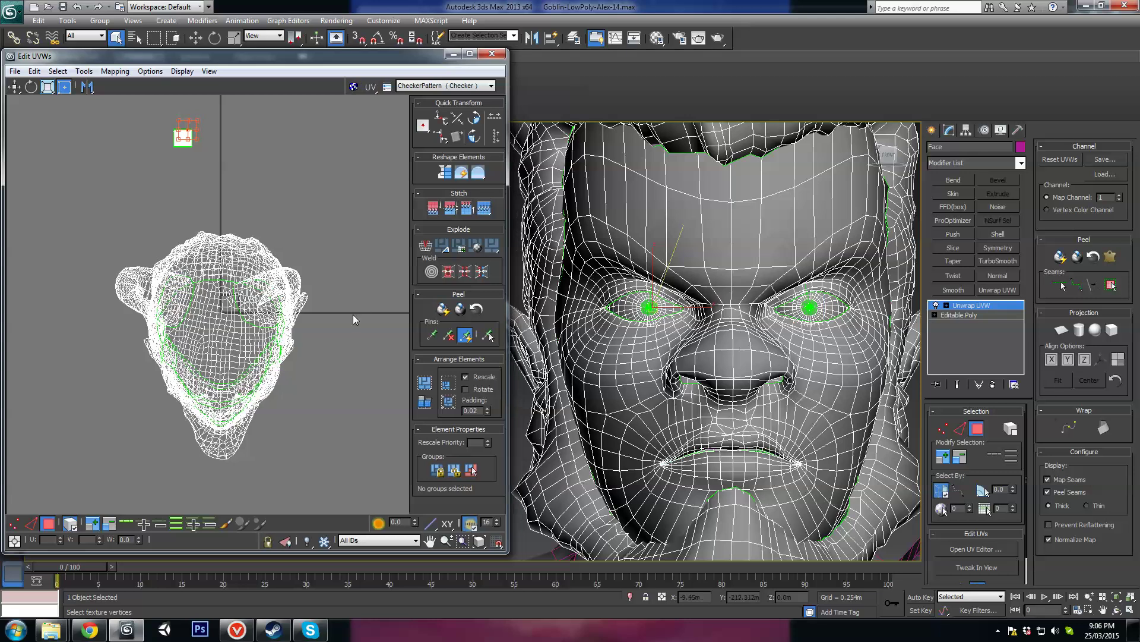
middle_drag(235, 328, 240, 328)
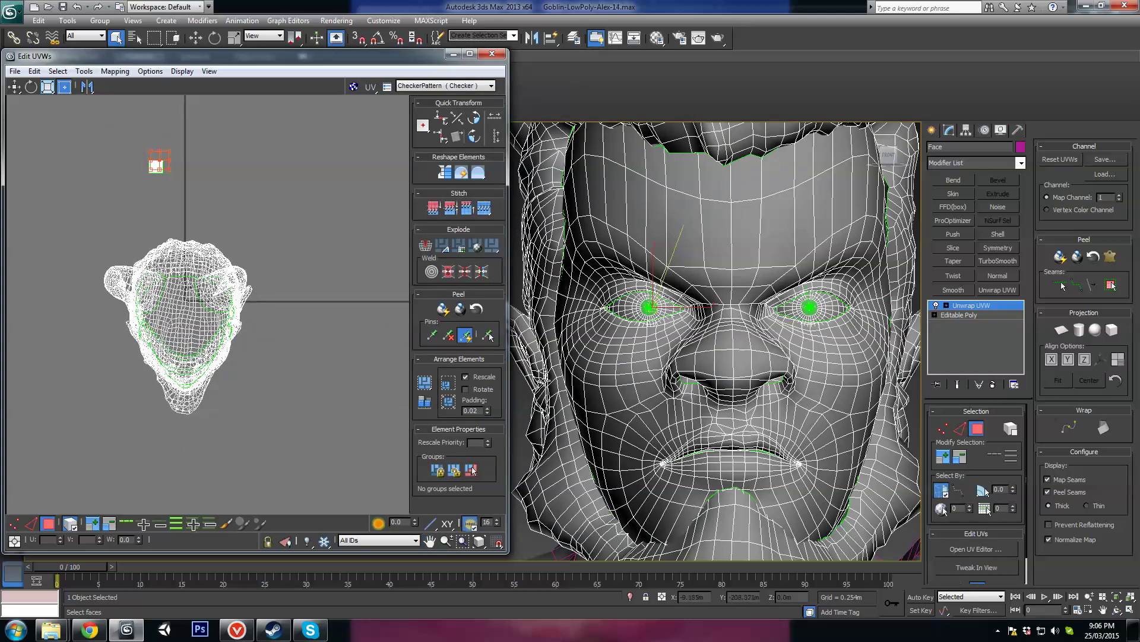
alt+middle_drag(736, 350, 670, 362)
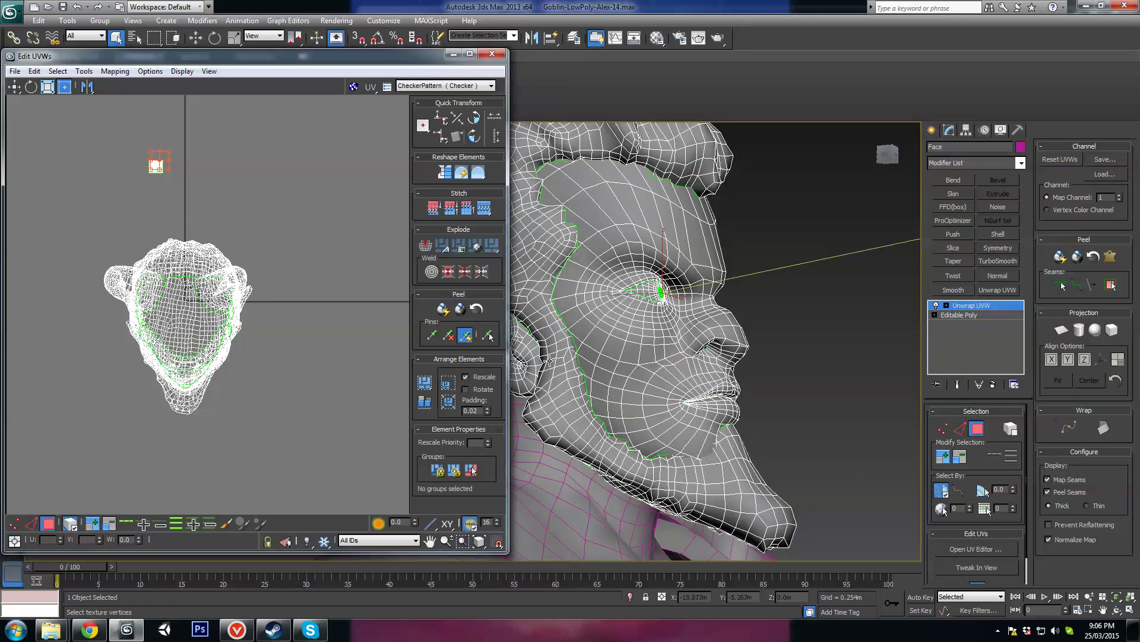
middle_drag(614, 341, 683, 378)
scroll(700, 260, down, 3)
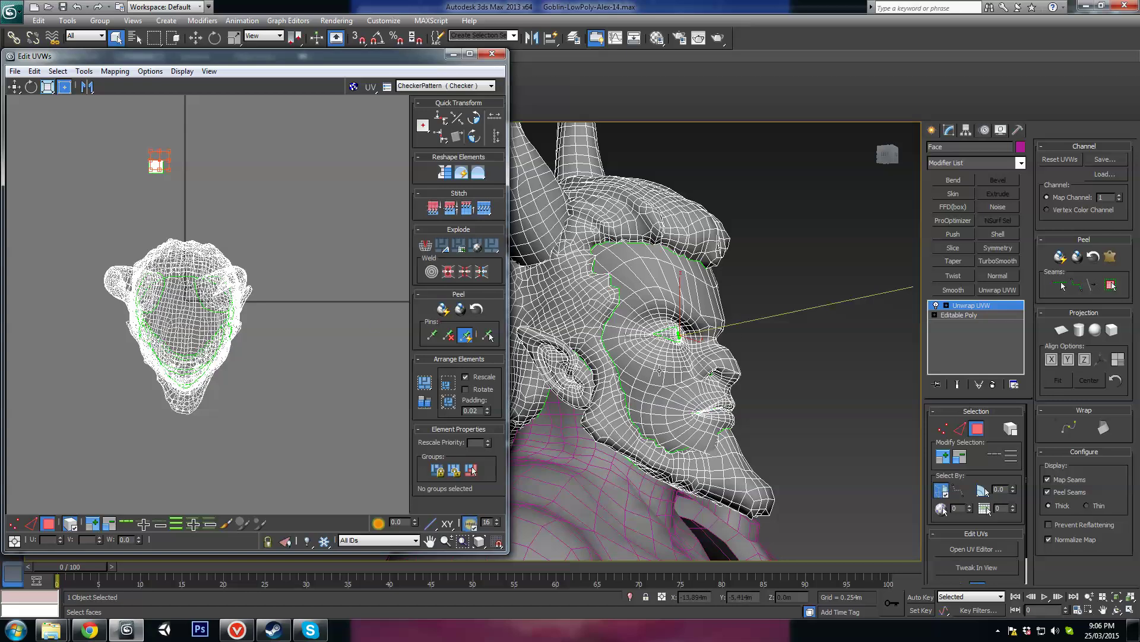
scroll(659, 370, up, 6)
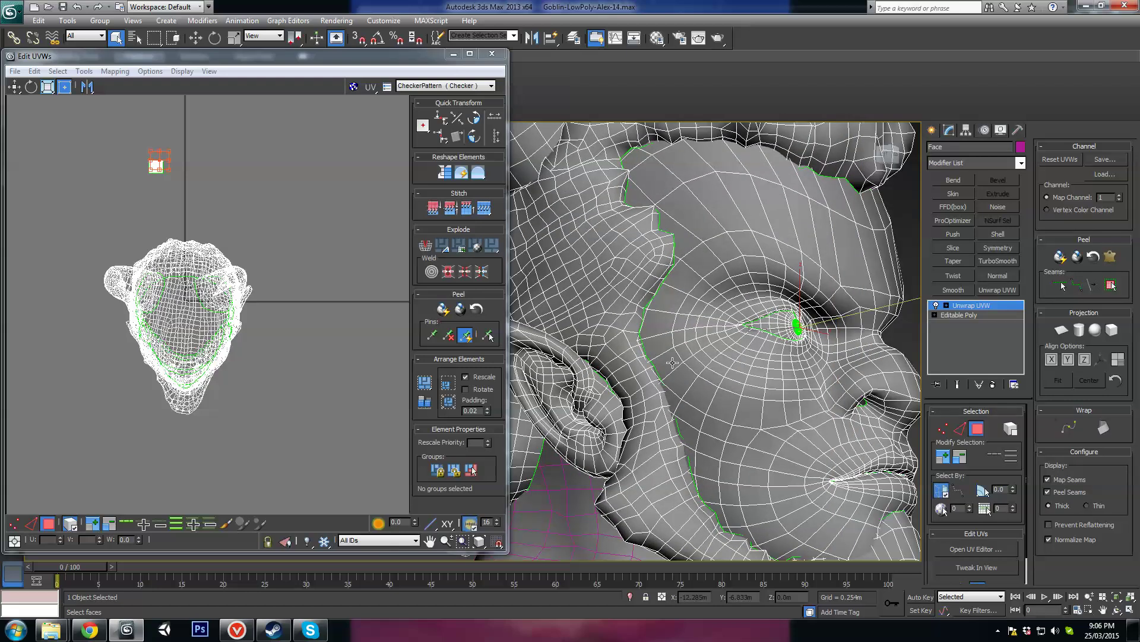
scroll(711, 340, down, 5)
alt+middle_drag(710, 339, 743, 357)
scroll(672, 355, up, 2)
mouse_move(683, 355)
alt+middle_down()
mouse_move(726, 353)
mouse_move(603, 341)
mouse_move(685, 347)
mouse_move(620, 341)
mouse_move(609, 353)
mouse_move(545, 327)
mouse_move(656, 290)
mouse_move(618, 317)
mouse_move(740, 253)
mouse_move(716, 345)
mouse_move(701, 351)
mouse_move(696, 339)
alt+middle_up()
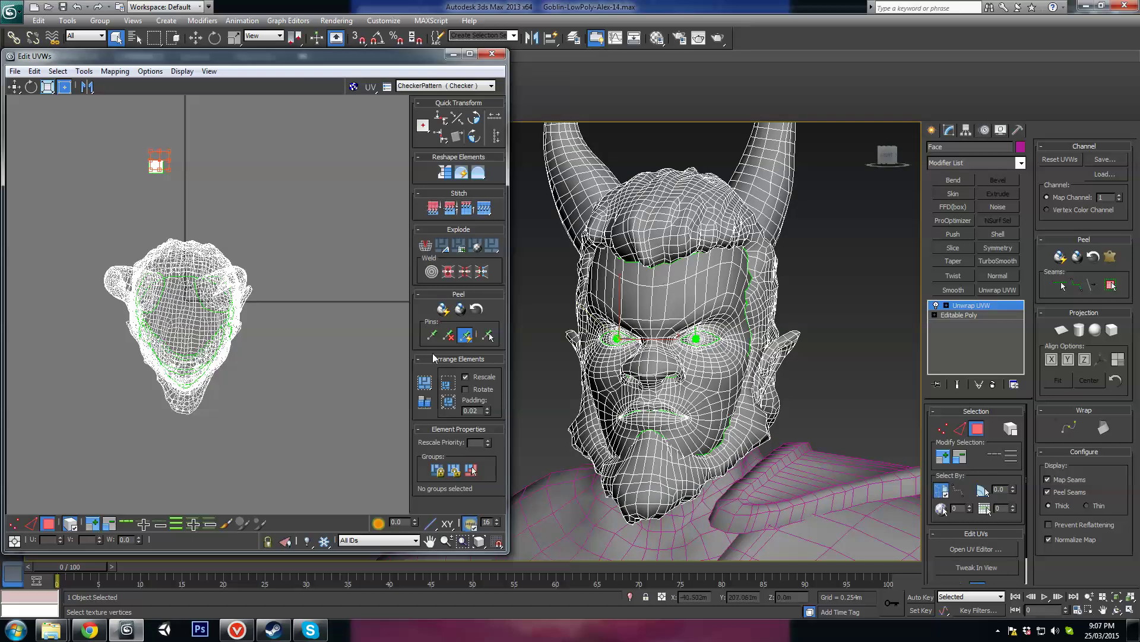
middle_drag(721, 308, 723, 322)
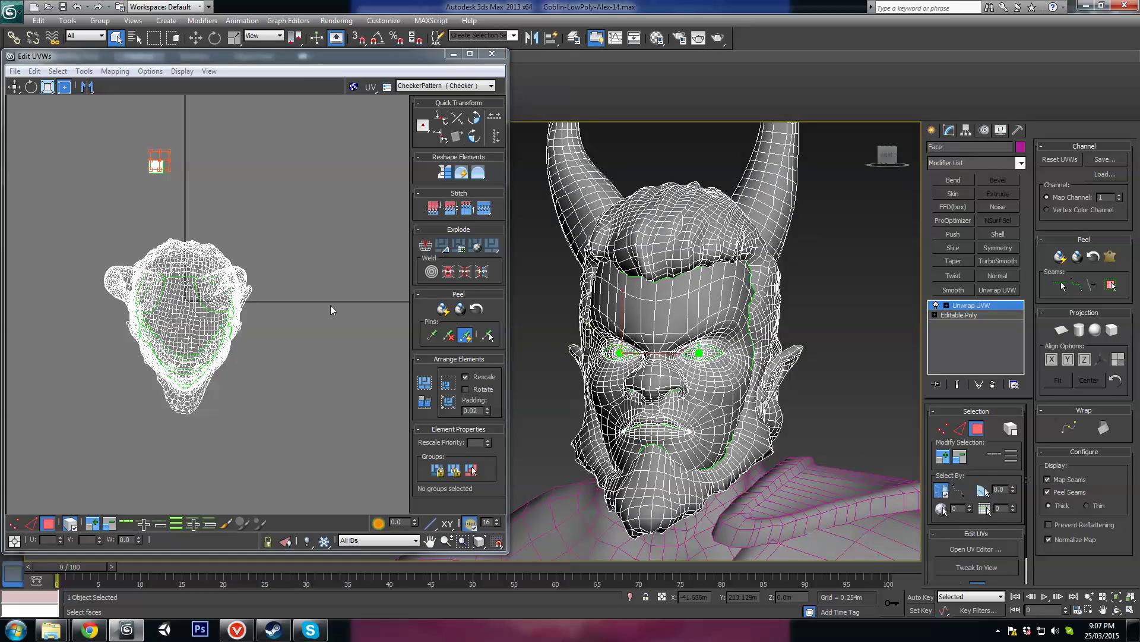
Select the head's whole UV layout and move it out of the UV tile into the empty space beside it
middle_drag(240, 237, 312, 206)
scroll(310, 208, down, 3)
click(272, 272)
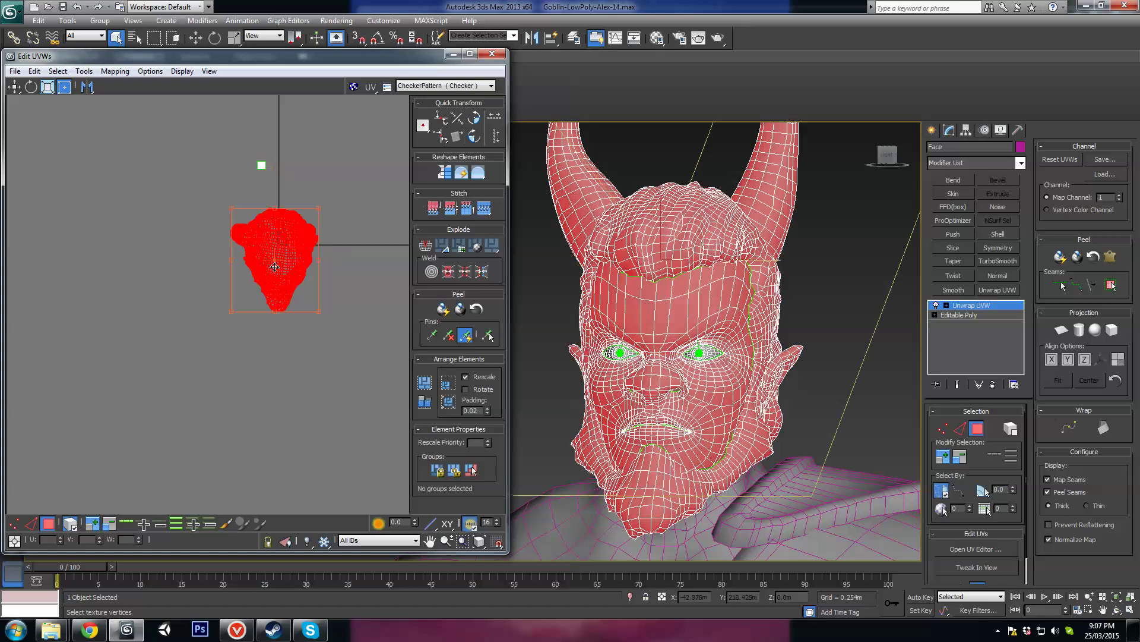
drag(278, 264, 167, 282)
scroll(296, 229, up, 5)
scroll(231, 281, up, 2)
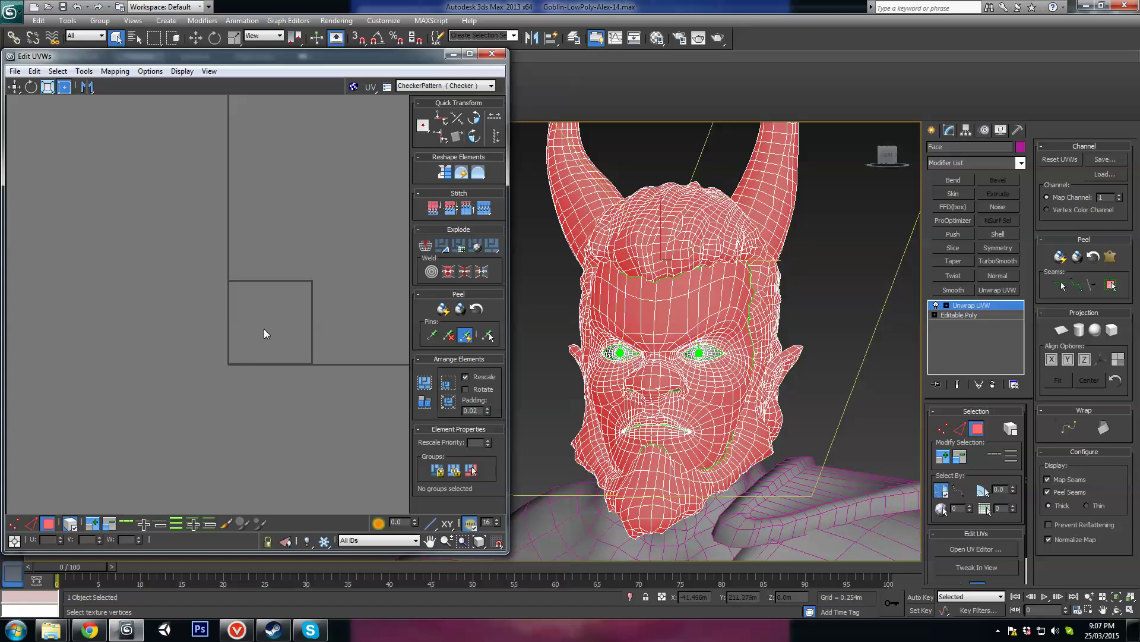
scroll(264, 331, down, 4)
middle_drag(237, 296, 316, 247)
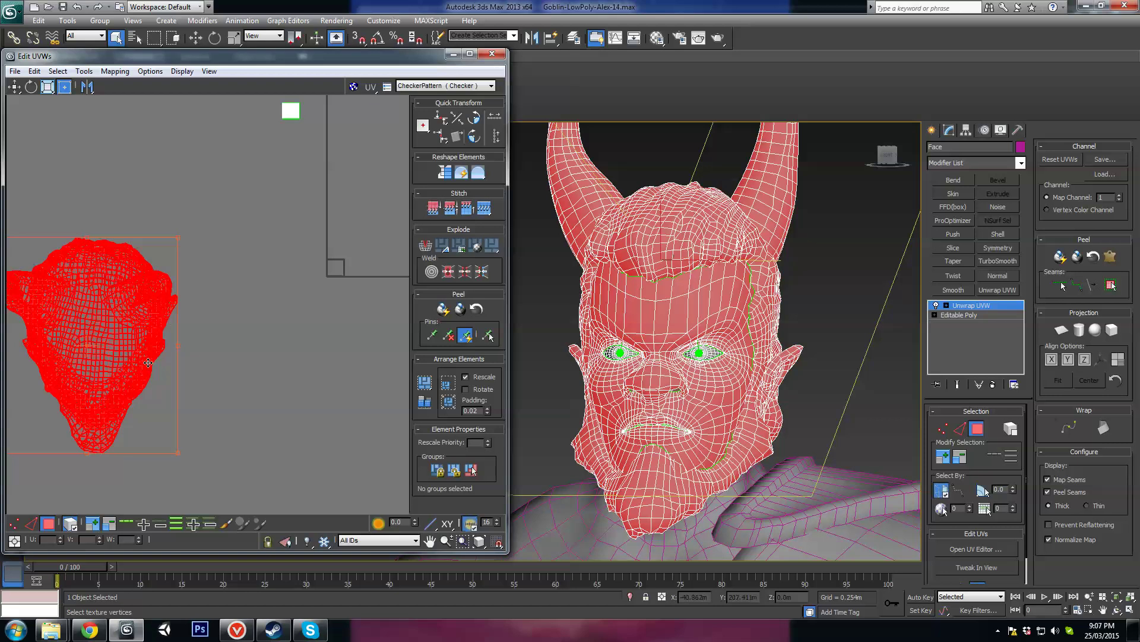
middle_drag(128, 358, 173, 327)
scroll(173, 326, down, 1)
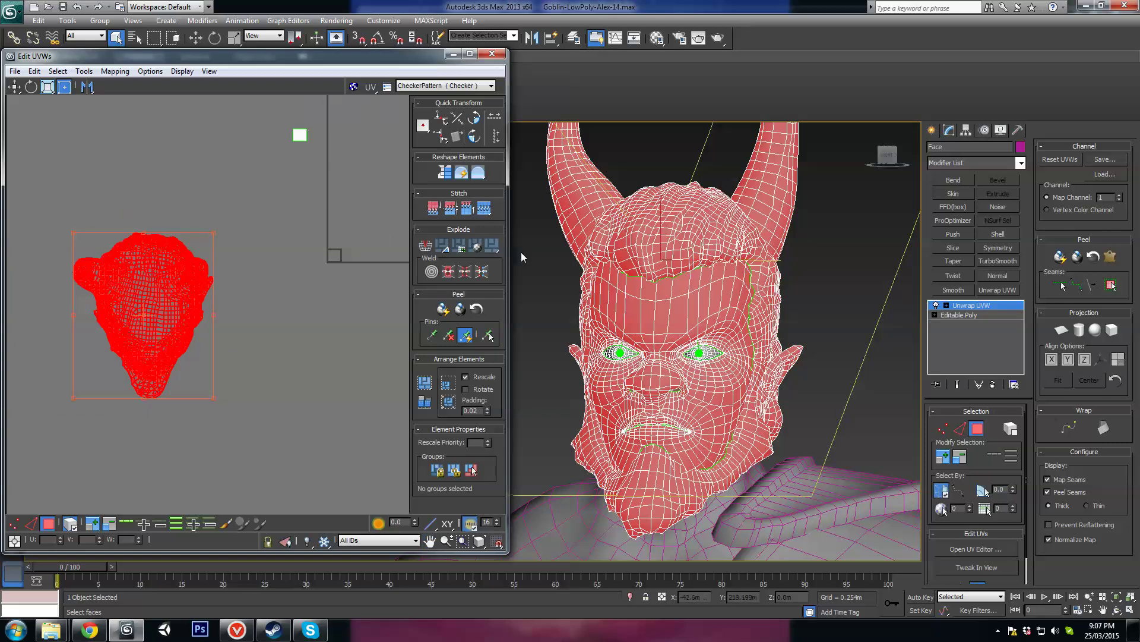
Select the upper part of the goblin's right horn on the model and grow the selection down to the horn's base
click(583, 168)
middle_drag(649, 264, 654, 297)
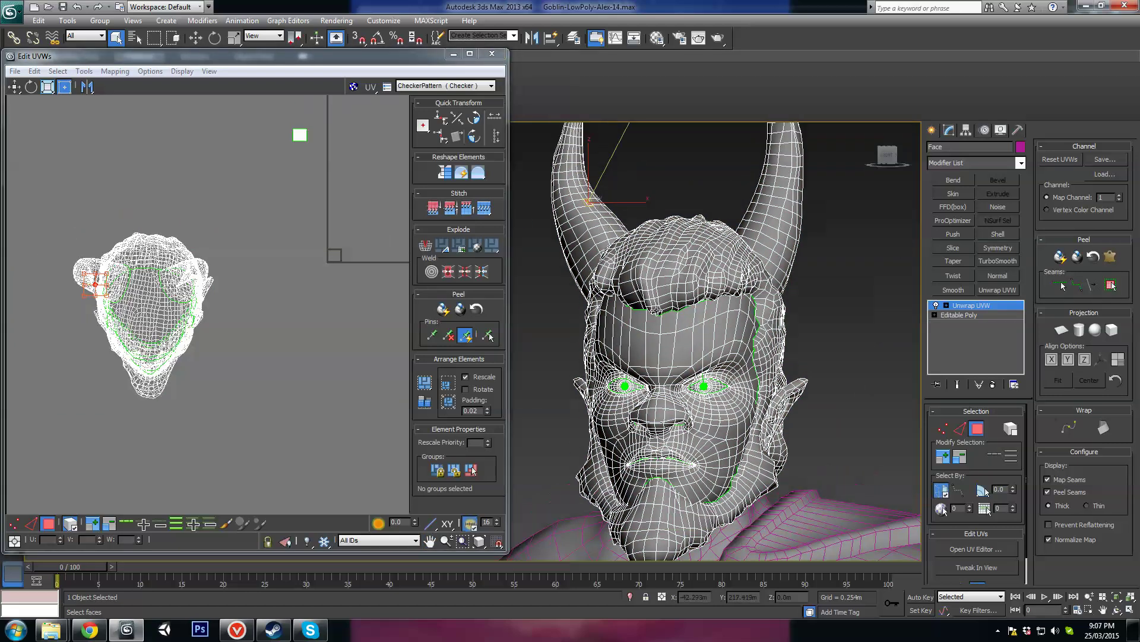
scroll(654, 297, down, 2)
alt+middle_drag(570, 300, 660, 308)
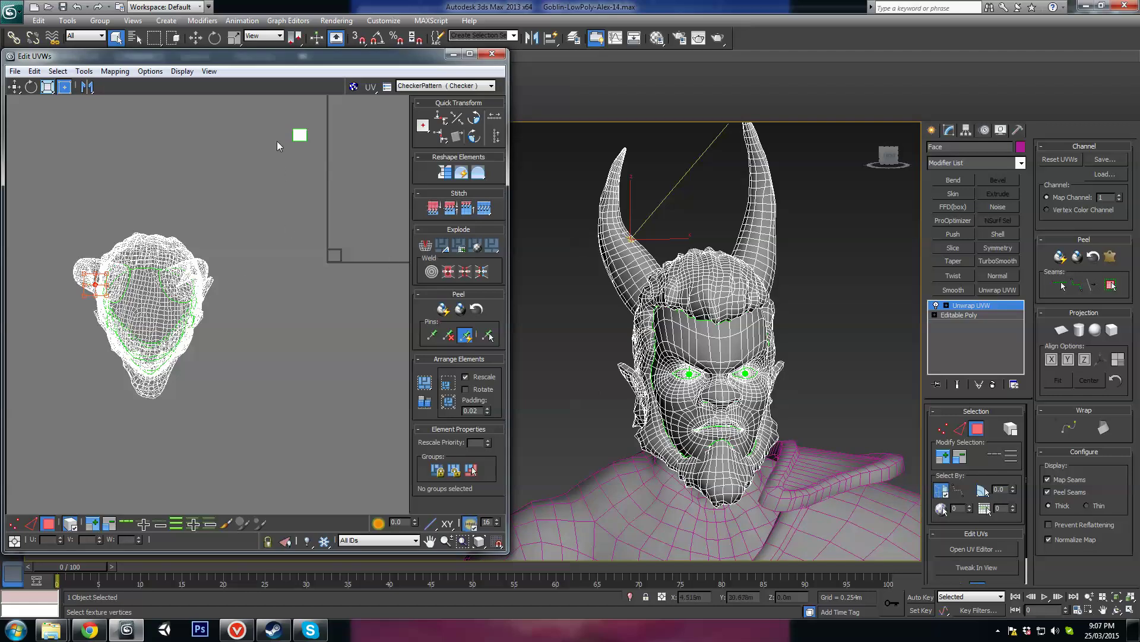
drag(635, 221, 590, 259)
ctrl+drag(595, 143, 639, 227)
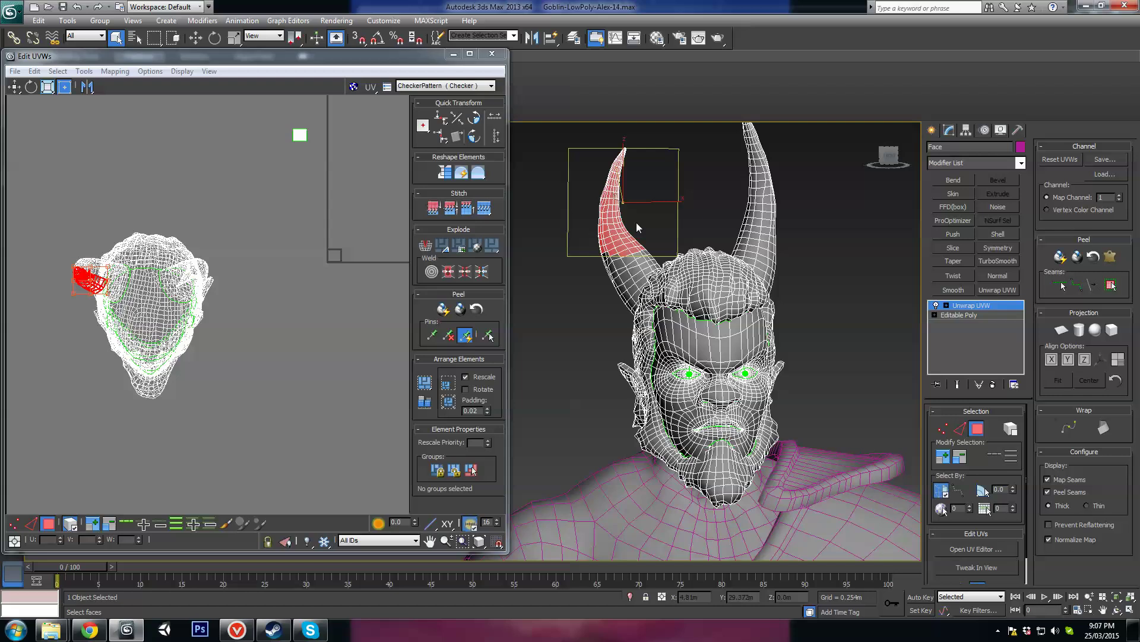
click(945, 458)
click(945, 458)
click(945, 457)
click(945, 458)
click(945, 458)
click(945, 458)
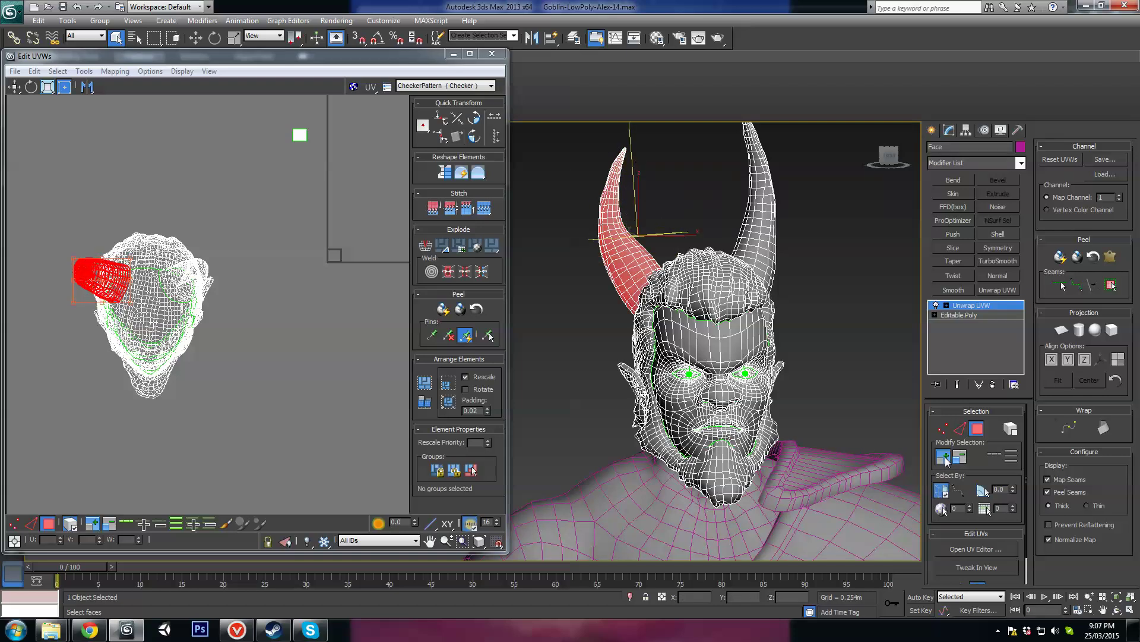
Move the right horn's UV shell off the head layout into the empty space above it
middle_drag(210, 292, 239, 317)
scroll(238, 316, down, 2)
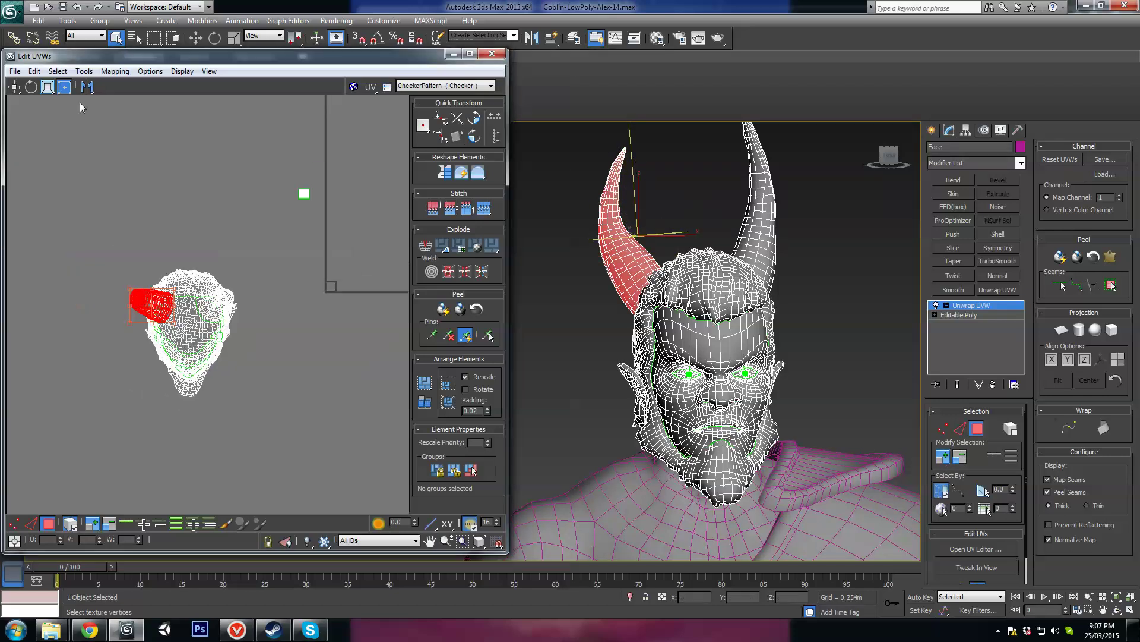
drag(157, 300, 173, 173)
scroll(189, 347, up, 3)
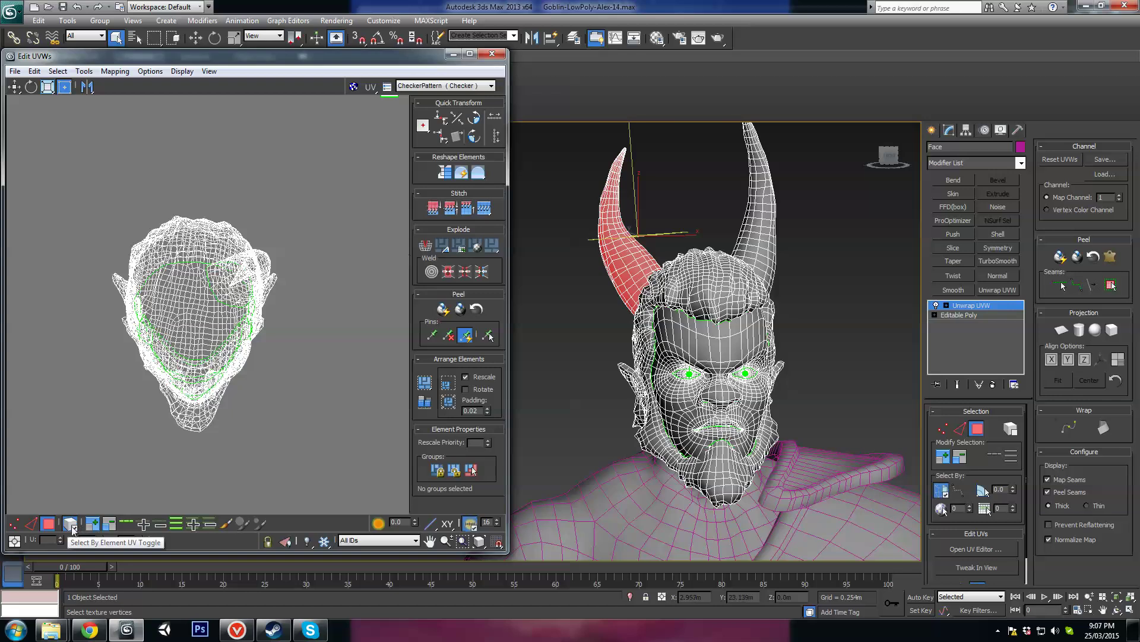
Pull the hair-and-beard shell and the face-and-ears shell apart into separate empty areas of the UV layout
click(212, 338)
scroll(262, 348, down, 3)
middle_drag(273, 351, 231, 312)
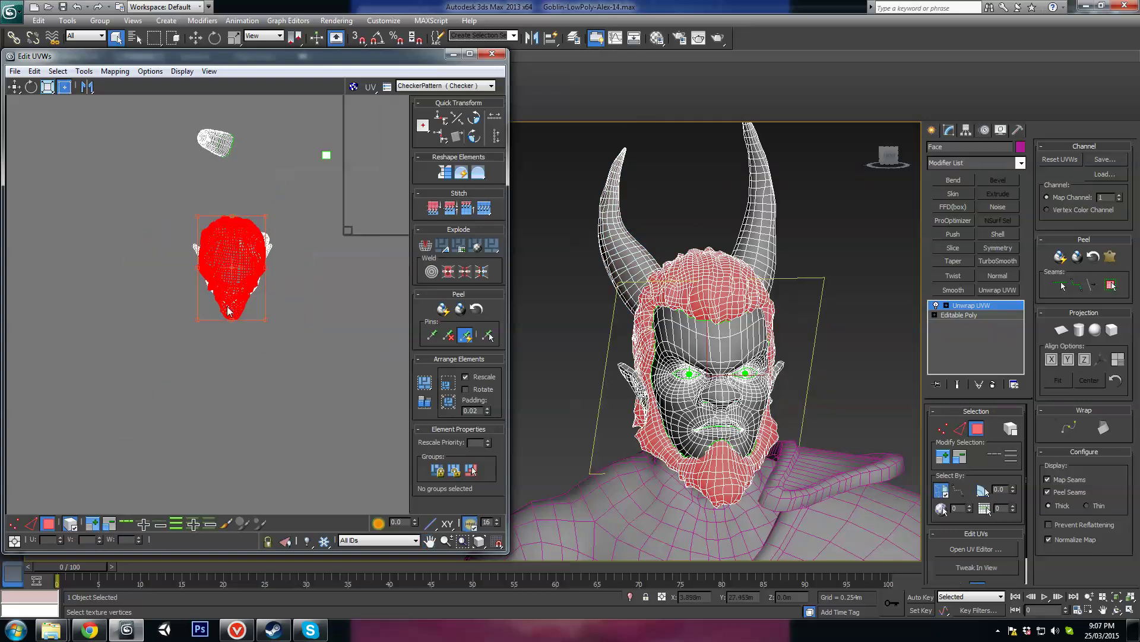
drag(240, 290, 350, 434)
click(235, 285)
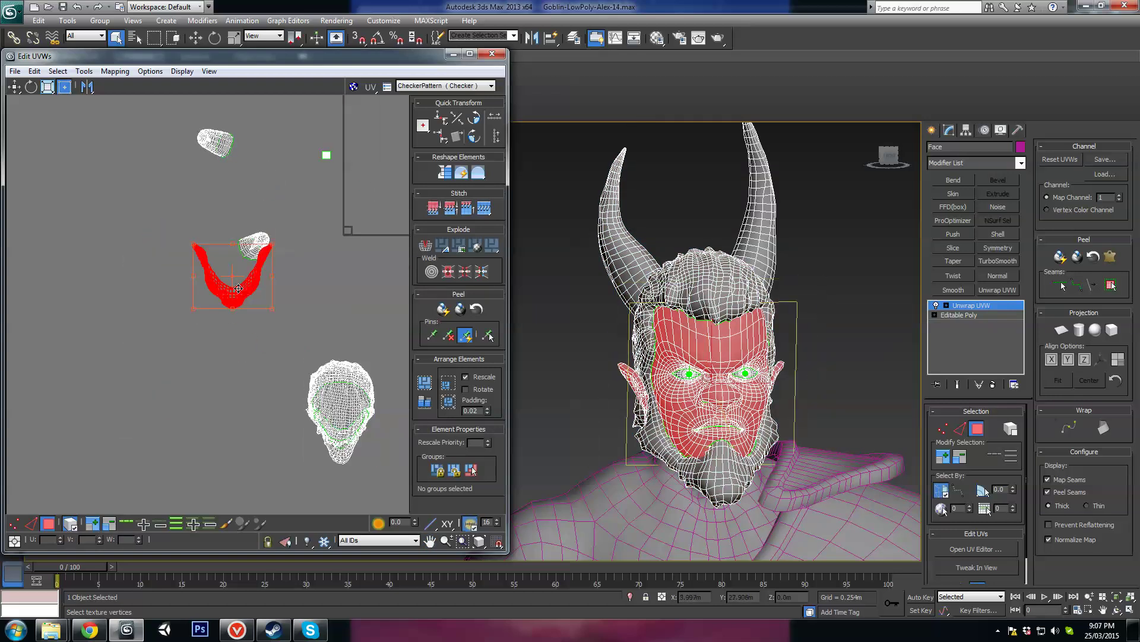
drag(245, 300, 152, 331)
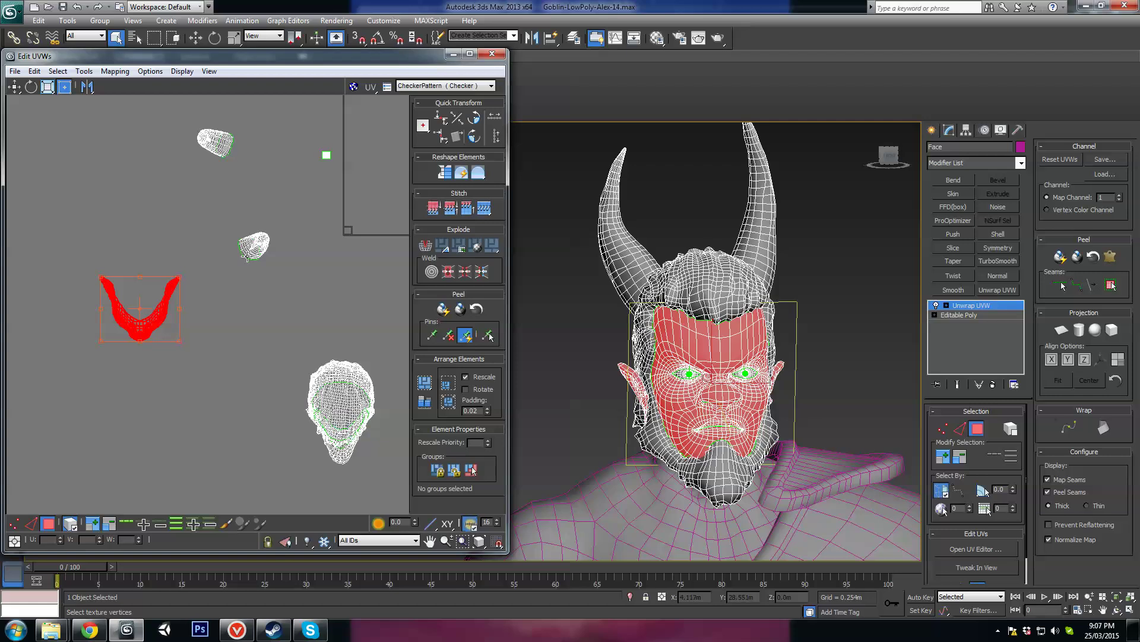
Move the goblin's left horn UV shell up to sit below the right horn's shell
drag(250, 255, 235, 230)
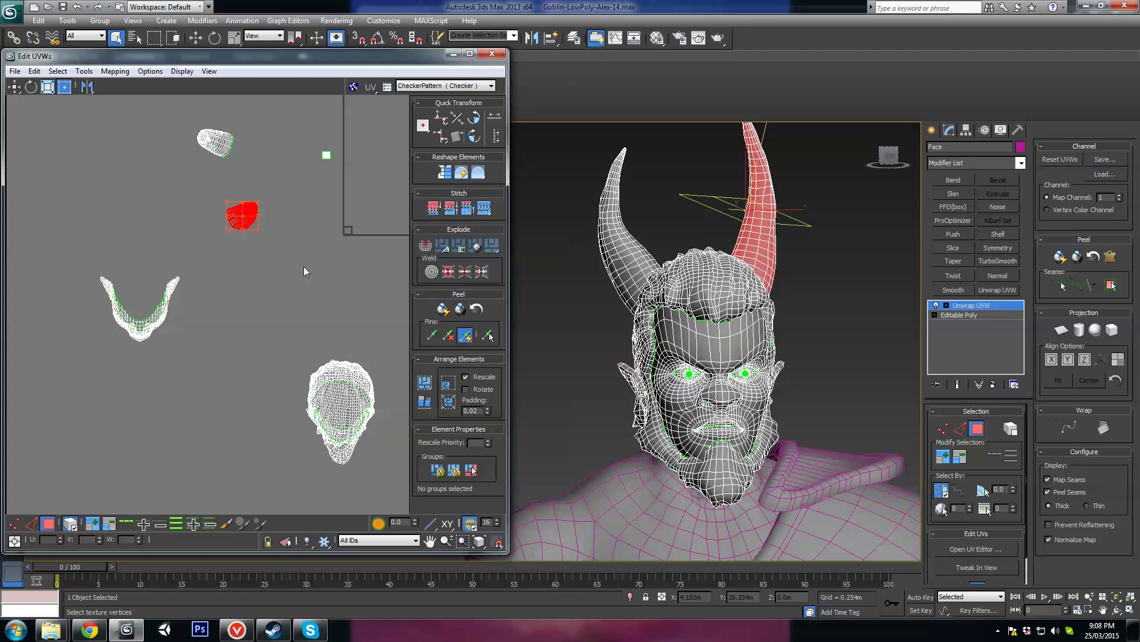
middle_drag(304, 266, 293, 306)
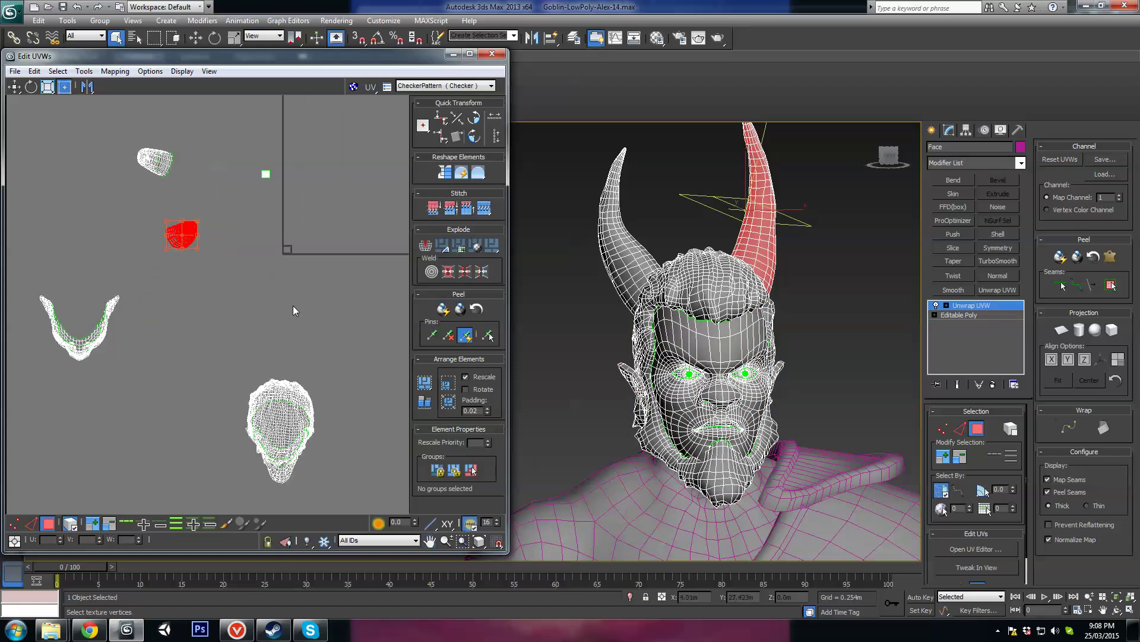
middle_drag(216, 293, 212, 299)
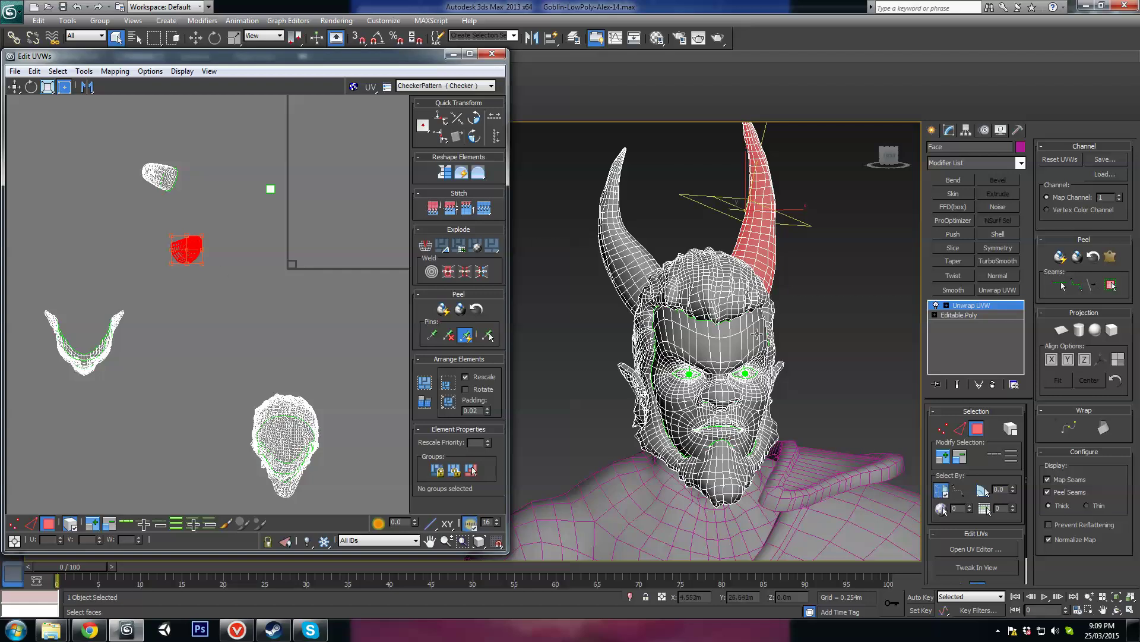
Check the horns from both sides of the head and shift the left horn's UV shell slightly toward the UV tile
alt+middle_drag(712, 377, 675, 335)
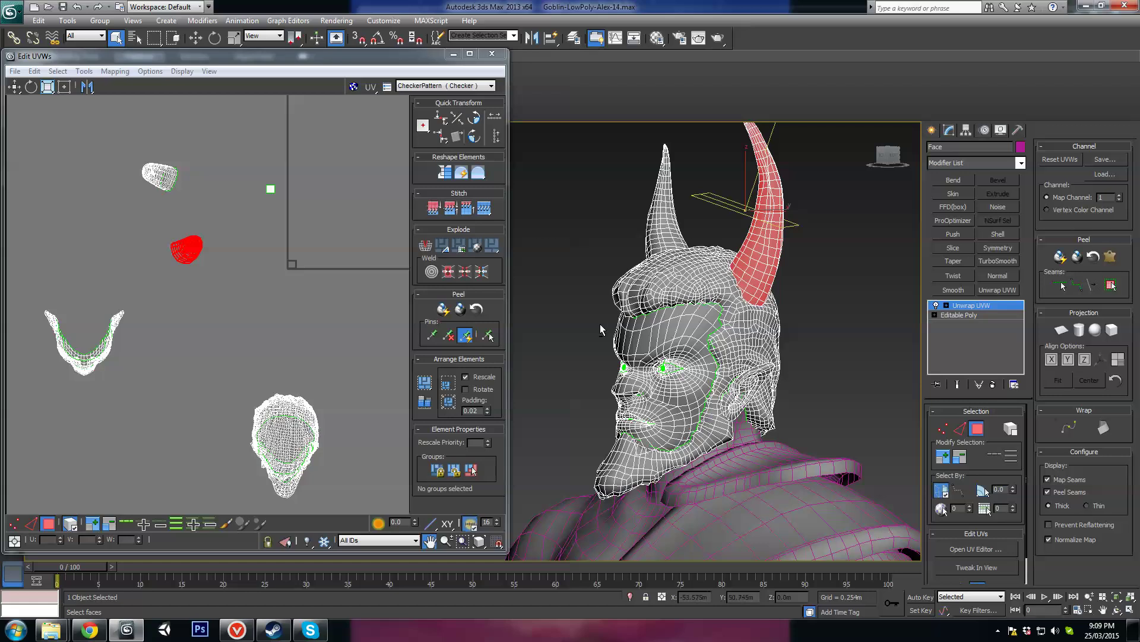
alt+middle_drag(601, 328, 760, 359)
scroll(681, 350, up, 3)
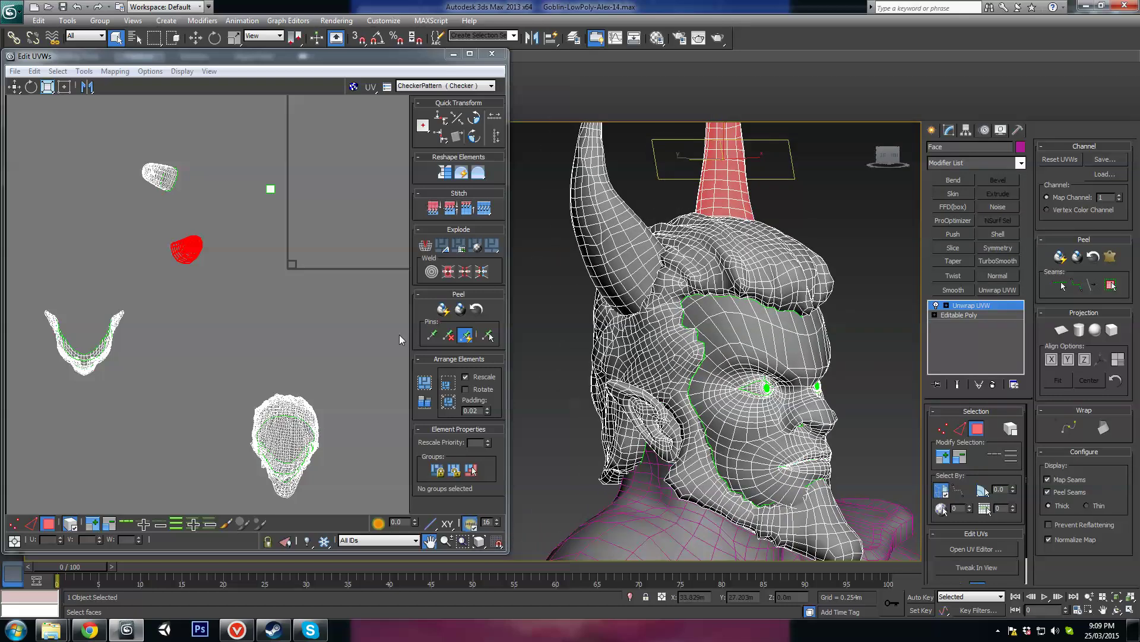
right_click(198, 269)
scroll(266, 234, up, 2)
middle_drag(197, 211, 235, 238)
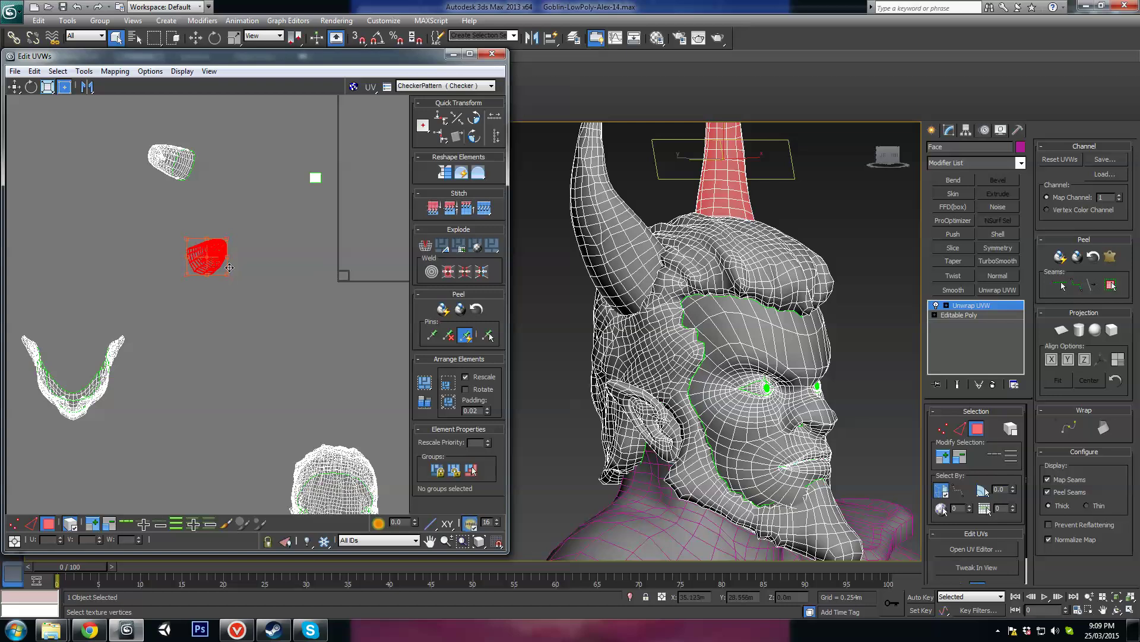
drag(205, 263, 249, 272)
Apply Flatten Mapping to the left horn's shell with a face angle threshold of 45 and spacing of 0.02
middle_drag(302, 282, 279, 309)
scroll(254, 270, up, 1)
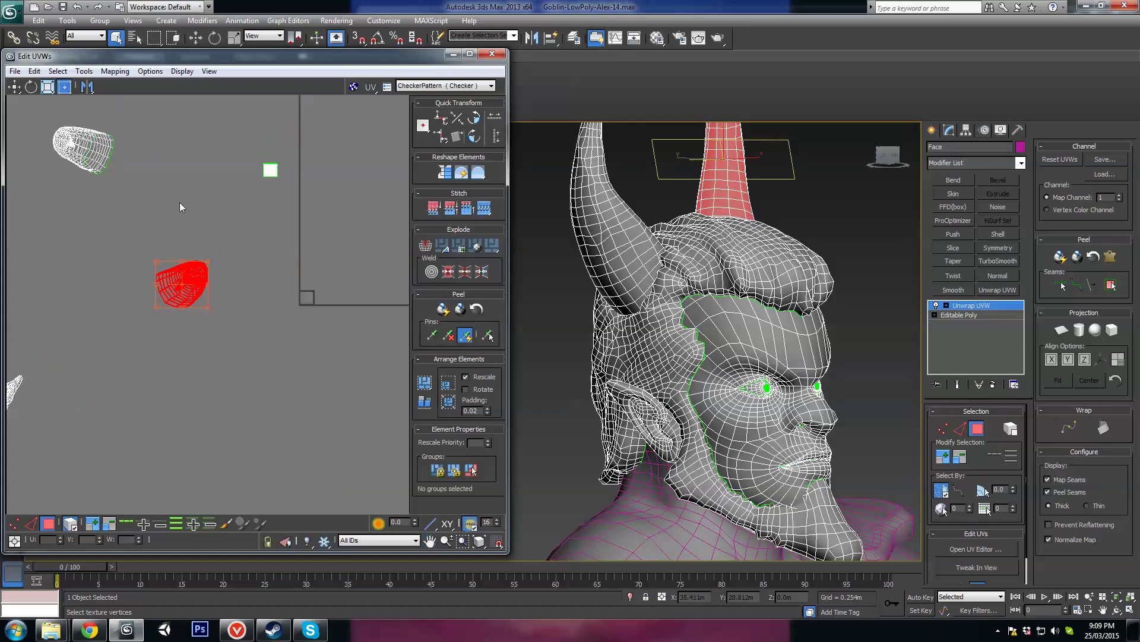
click(114, 71)
click(69, 85)
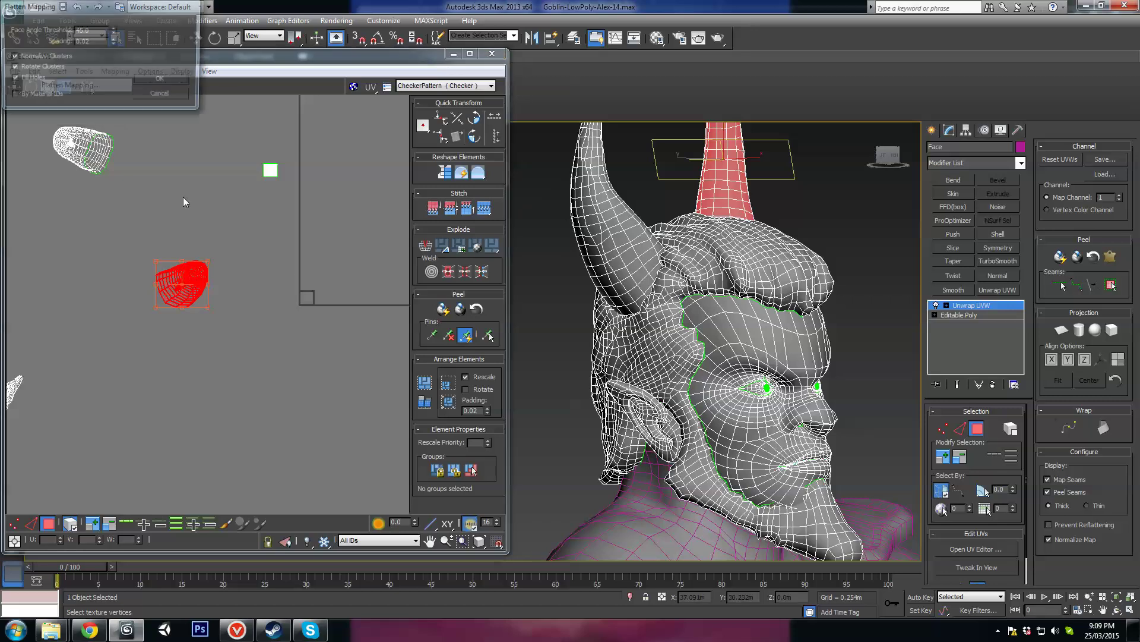
click(162, 80)
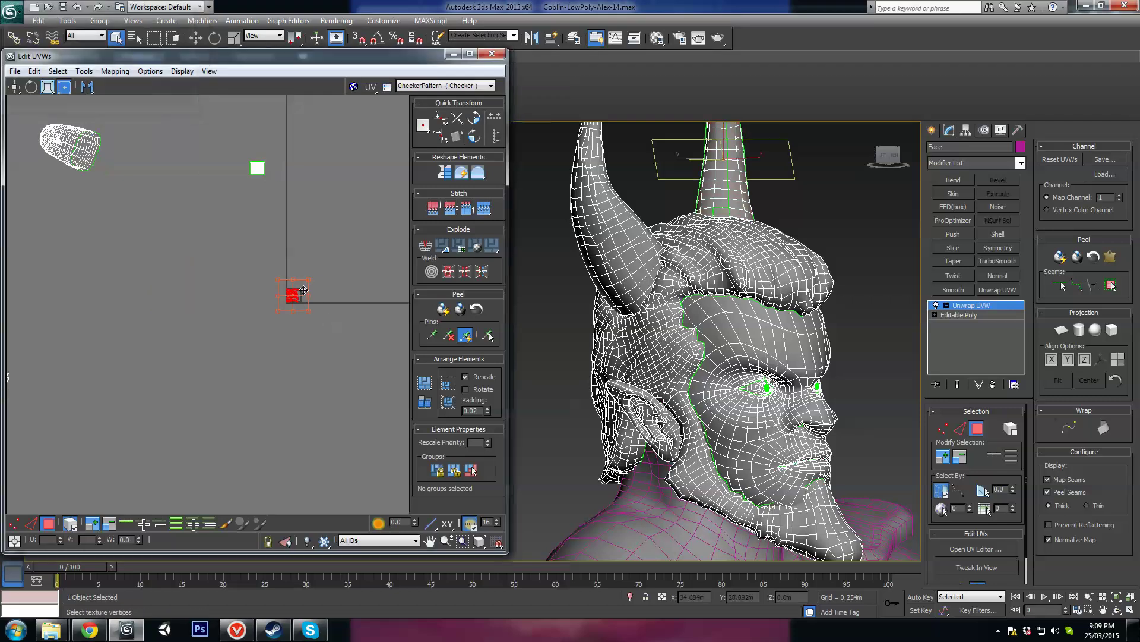
Examine the flattened horn's UV pieces against the model and select one of the tiny fragments above the long strips
scroll(295, 298, up, 8)
middle_drag(225, 334, 216, 315)
middle_drag(666, 301, 694, 341)
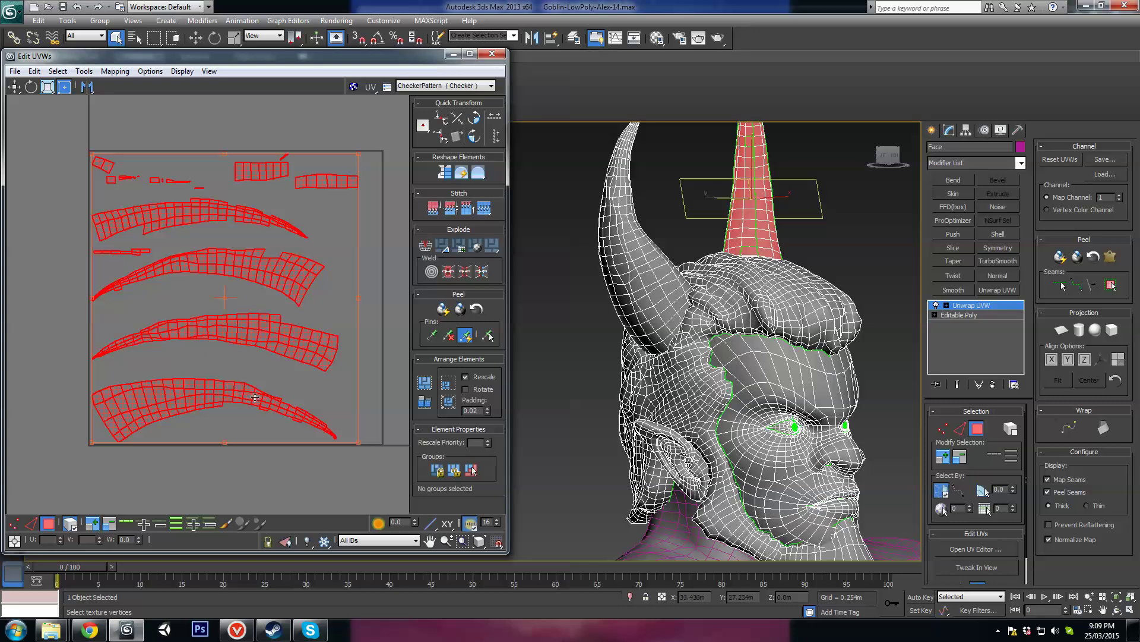
middle_drag(259, 388, 273, 381)
alt+middle_drag(565, 326, 618, 348)
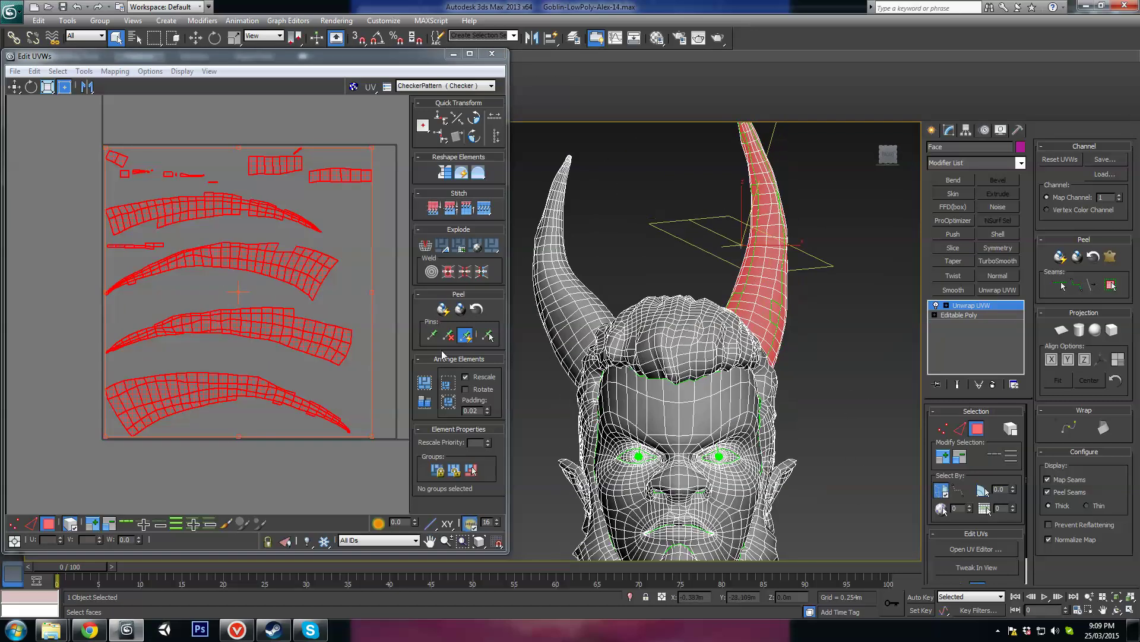
middle_drag(244, 308, 201, 328)
scroll(206, 284, down, 2)
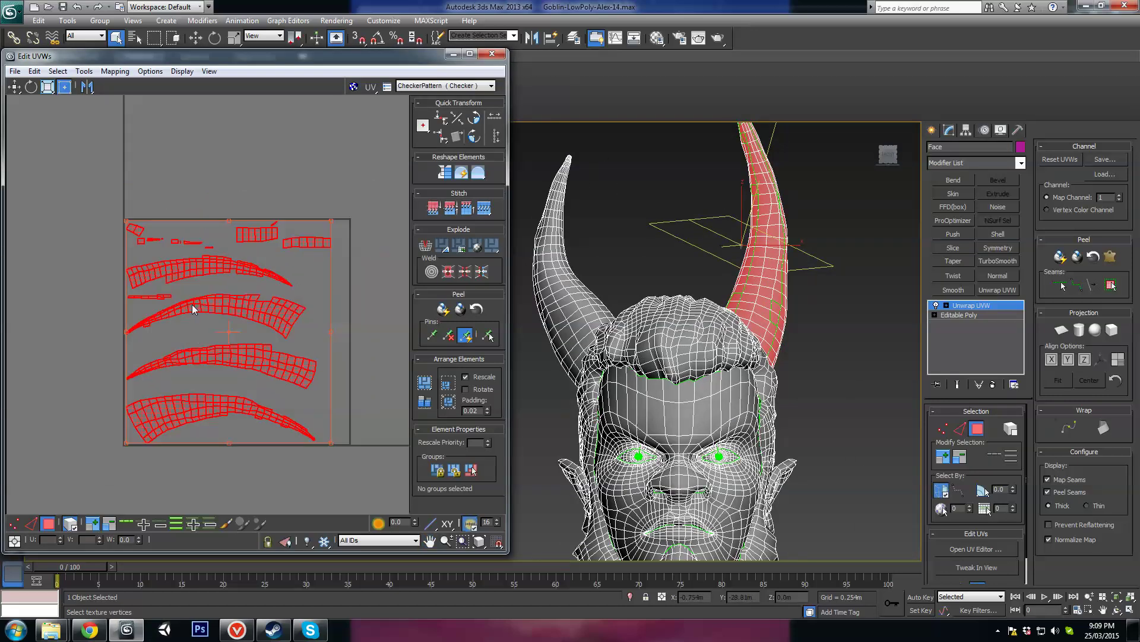
middle_drag(303, 358, 279, 332)
scroll(247, 293, up, 1)
scroll(290, 337, down, 1)
scroll(196, 190, up, 1)
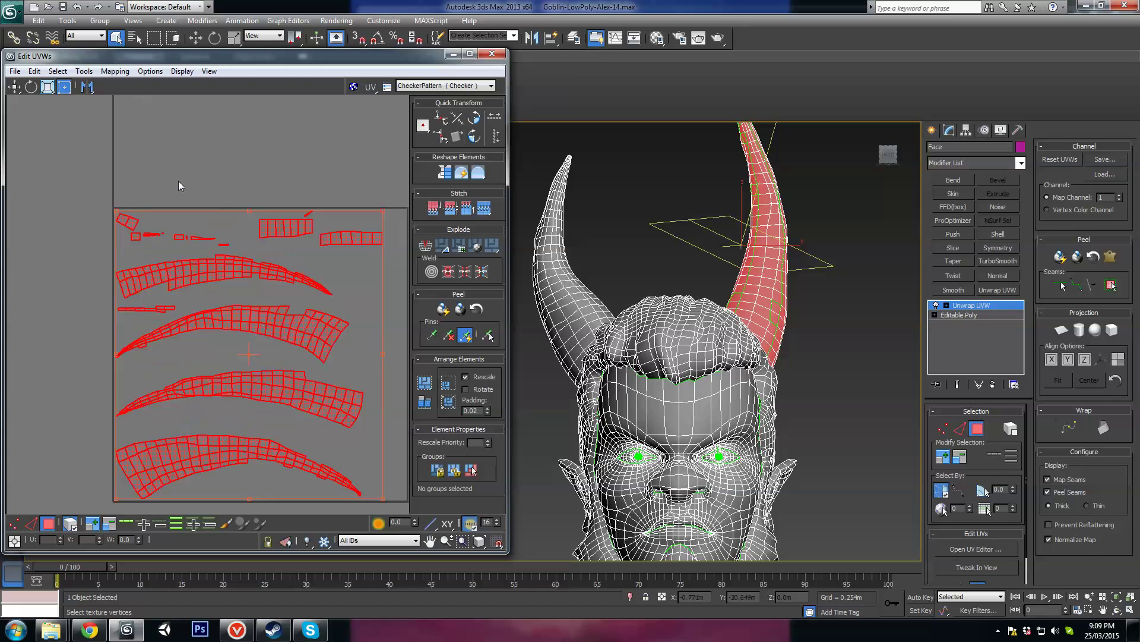
click(166, 229)
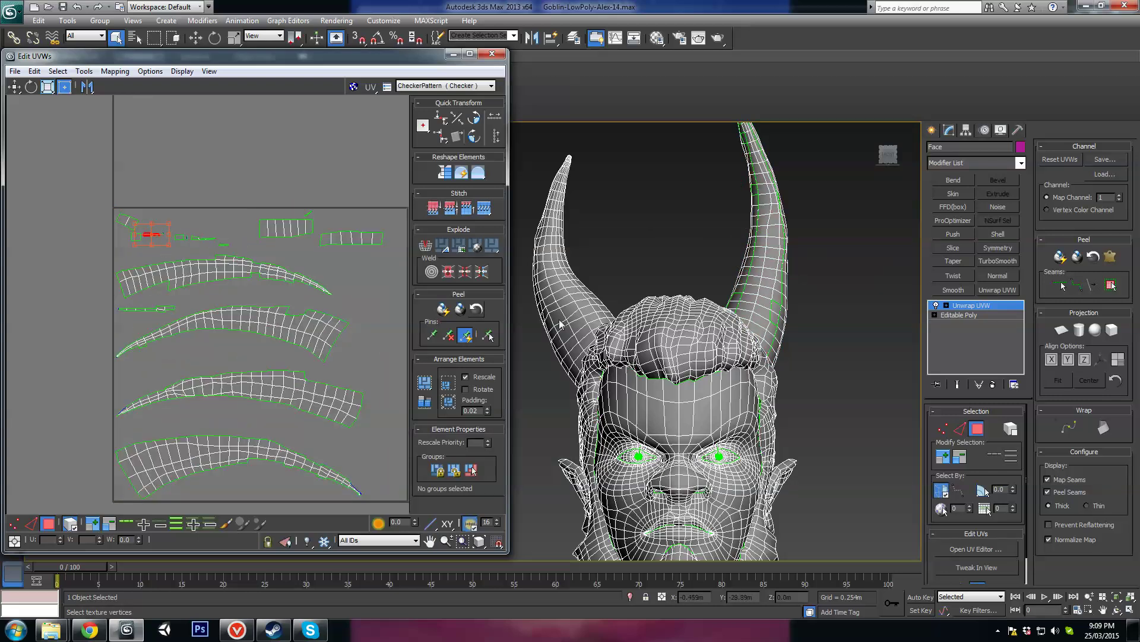
scroll(237, 297, up, 2)
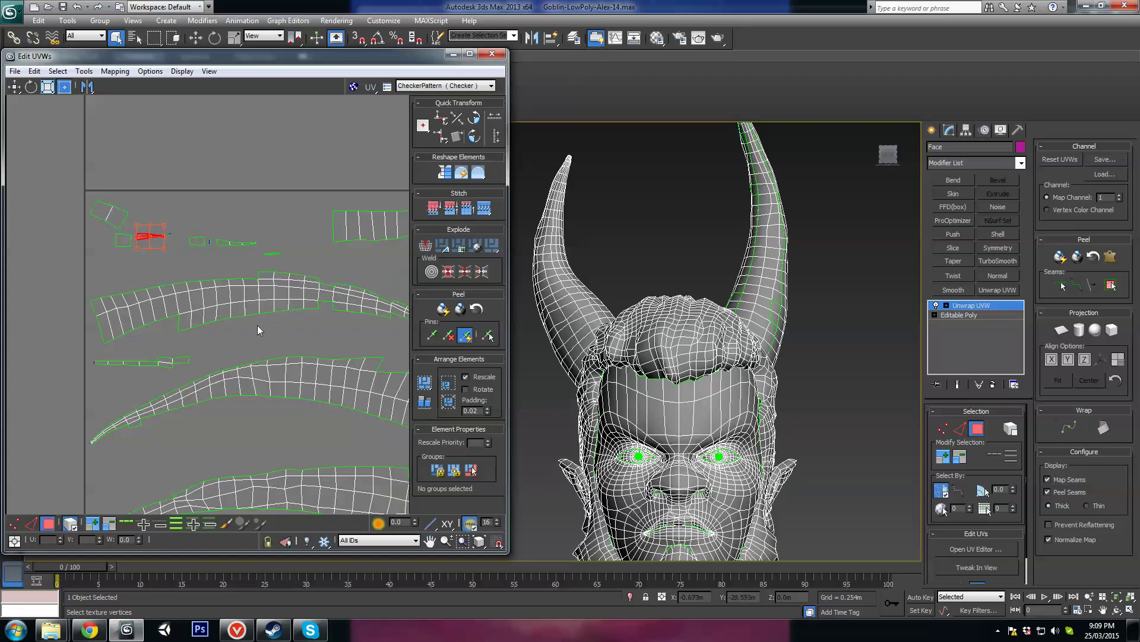
Display the CheckerPattern (Checker) texture on the goblin head to check the flattened horn's UVs
middle_drag(268, 320, 295, 264)
scroll(294, 261, down, 1)
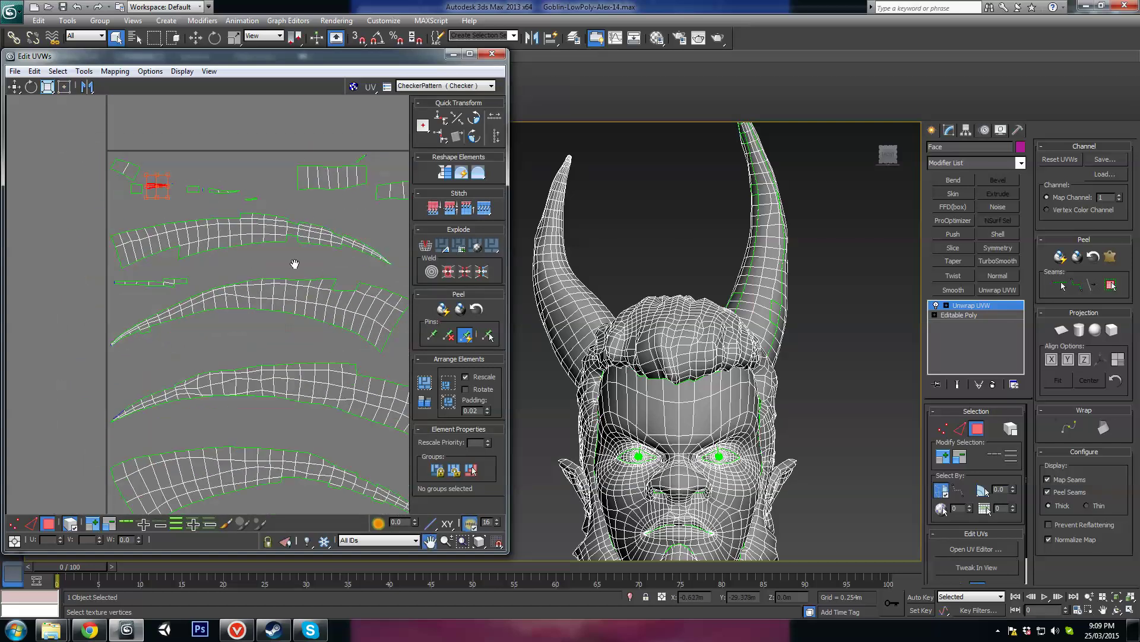
scroll(295, 264, down, 3)
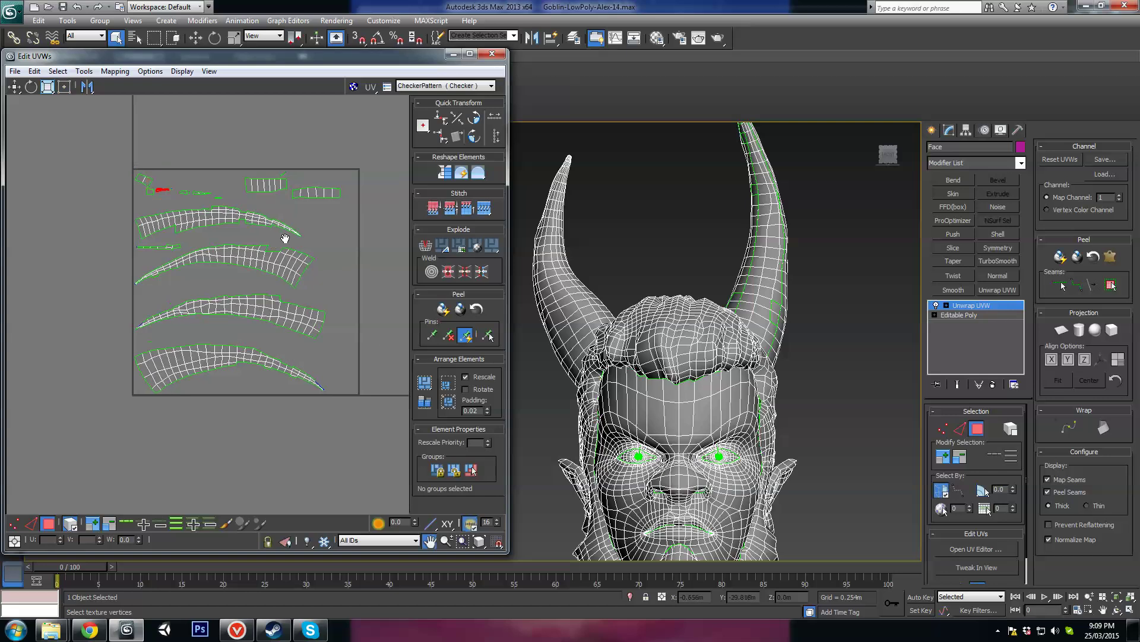
scroll(273, 236, up, 1)
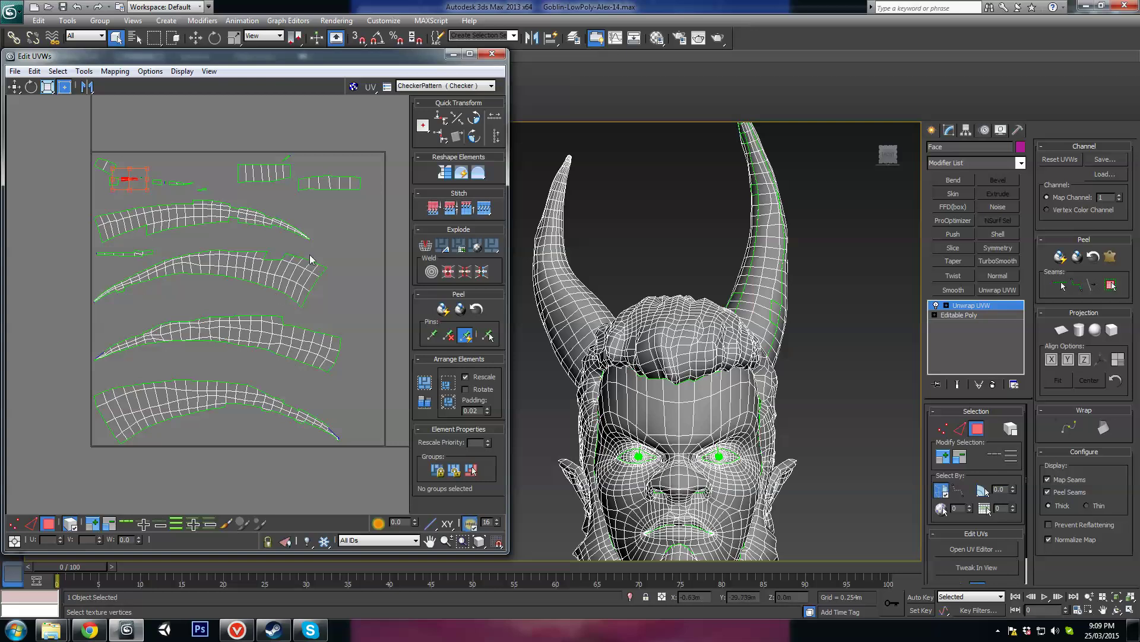
middle_drag(175, 355, 202, 348)
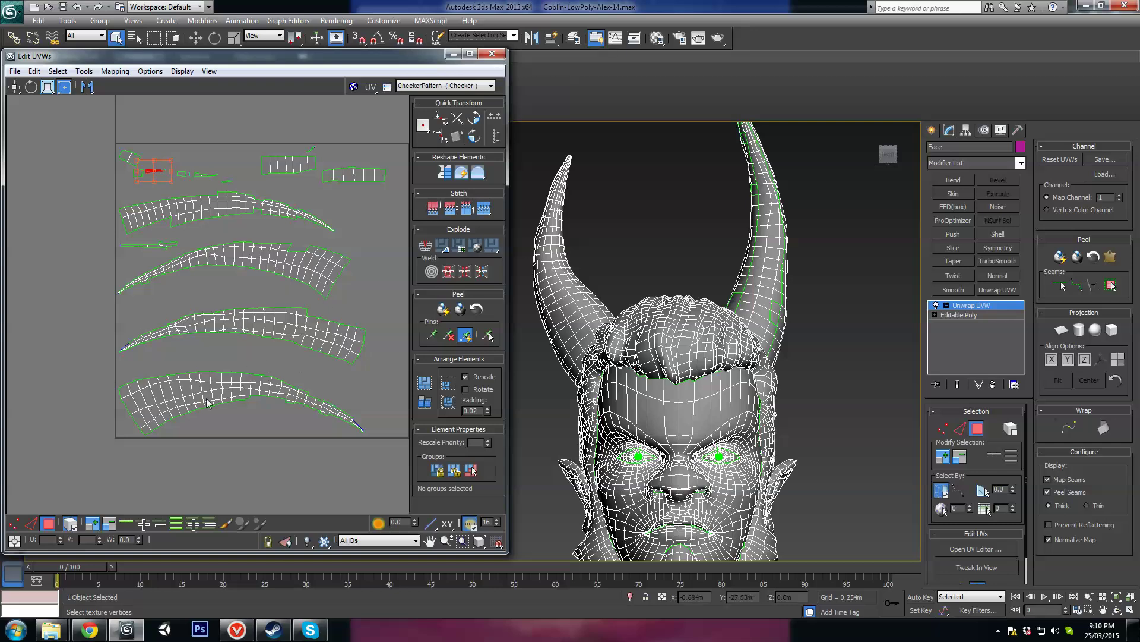
middle_drag(264, 321, 279, 359)
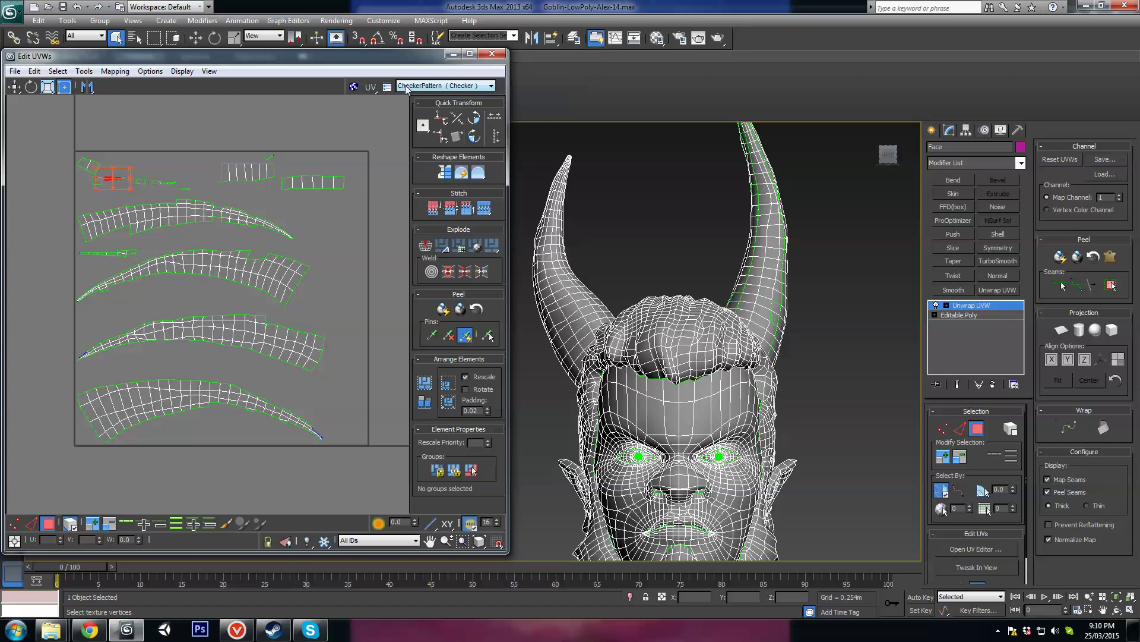
click(434, 86)
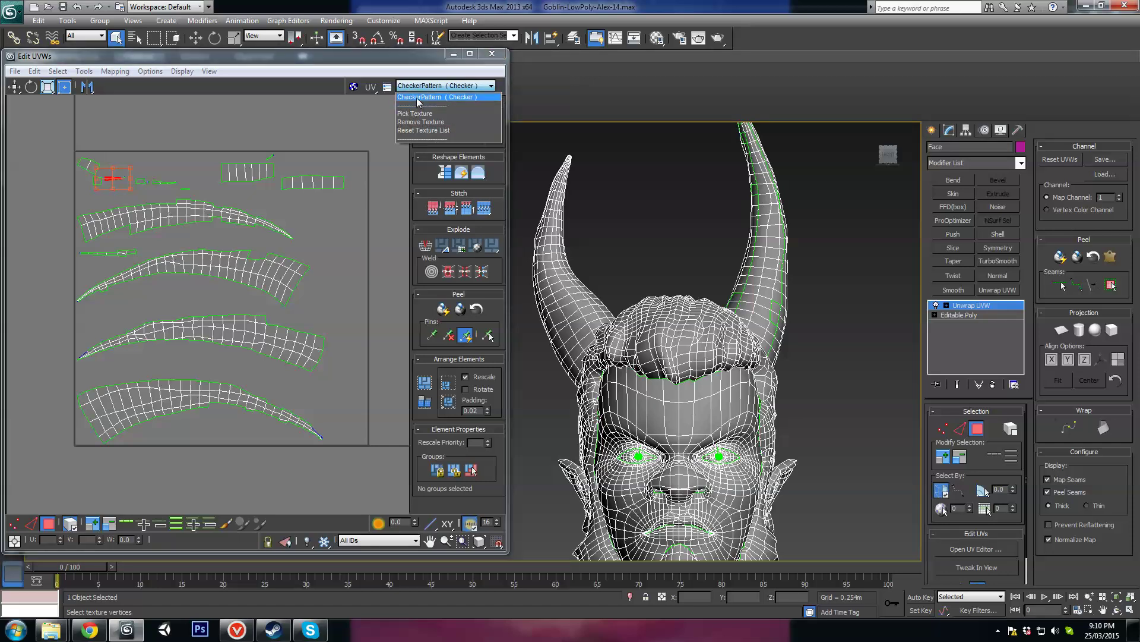
click(419, 98)
Compare the checker pattern's size and distortion on the flattened horn with that on the hair, eyes and face
scroll(728, 331, up, 3)
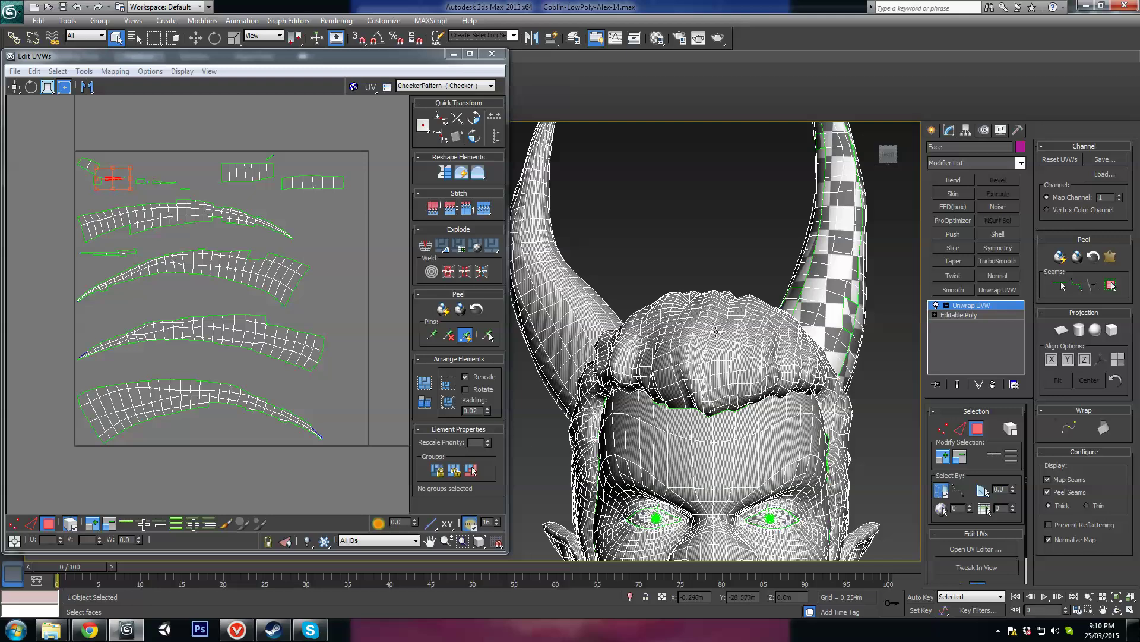
alt+middle_drag(715, 330, 674, 357)
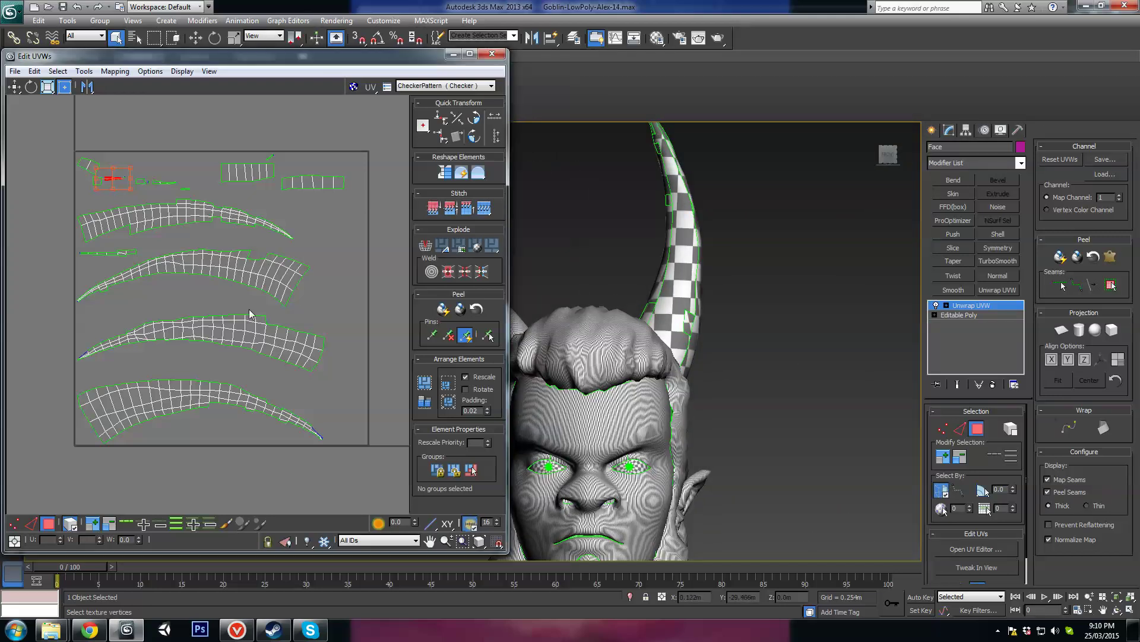
alt+middle_drag(617, 321, 657, 315)
scroll(689, 305, up, 5)
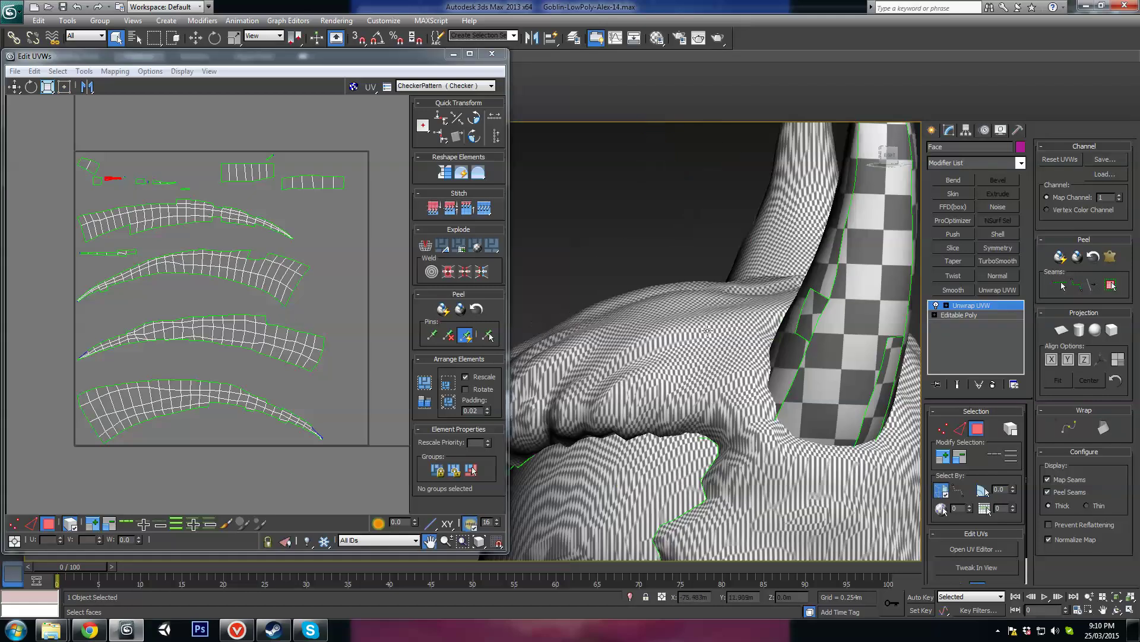
alt+middle_drag(846, 333, 716, 265)
scroll(704, 273, up, 3)
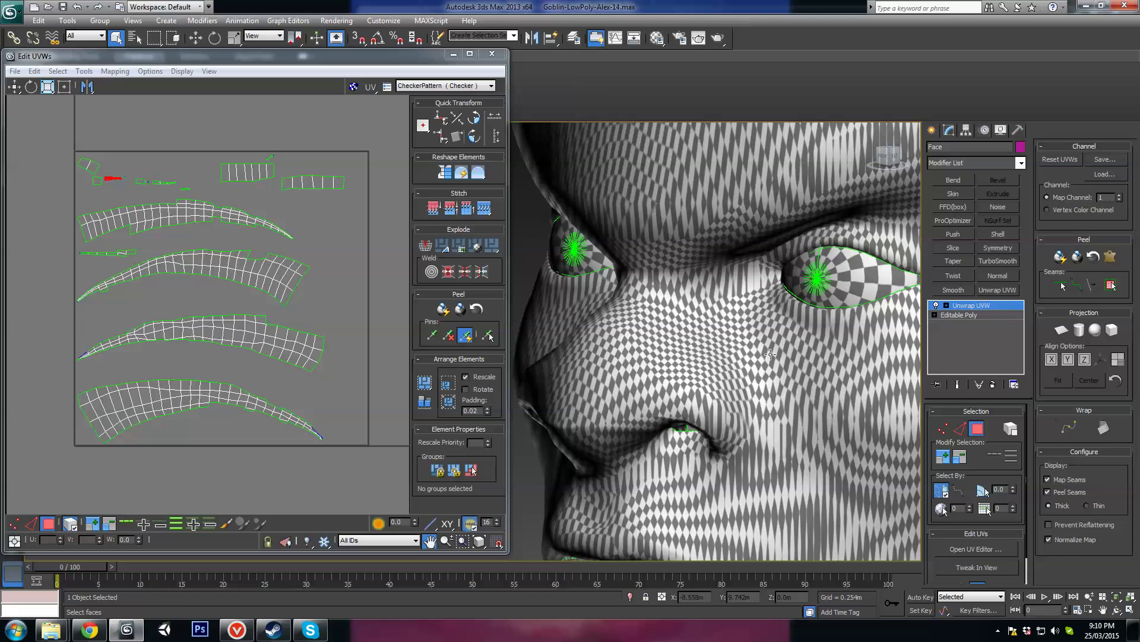
alt+middle_drag(770, 354, 674, 380)
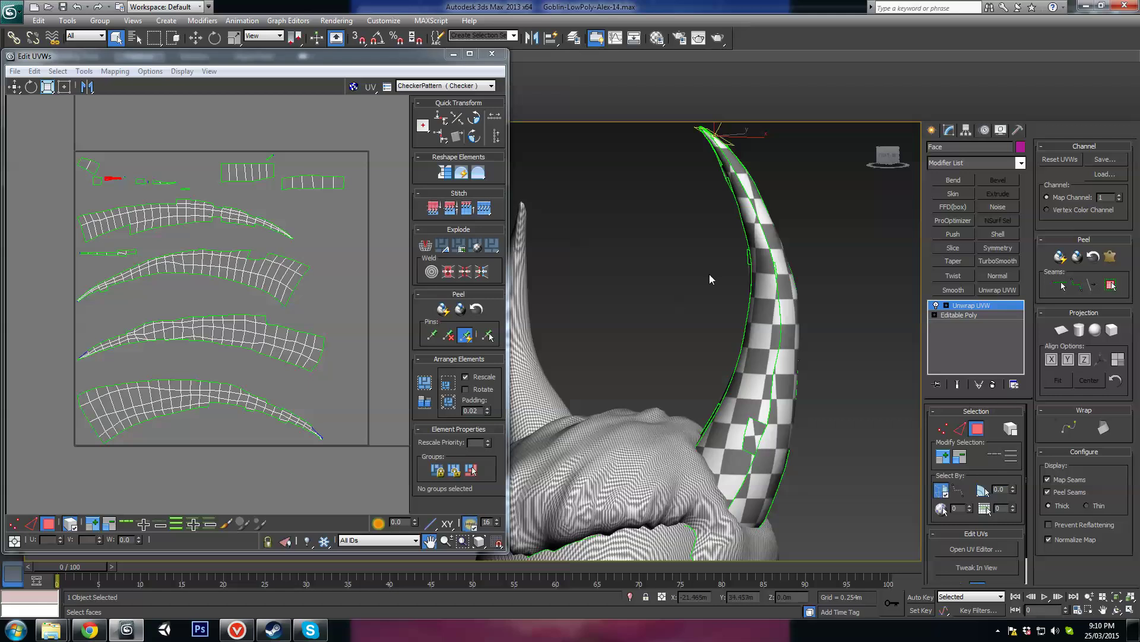
Examine the checker squares and green seams on the flattened horn from the front, side and back
alt+middle_drag(709, 273, 687, 379)
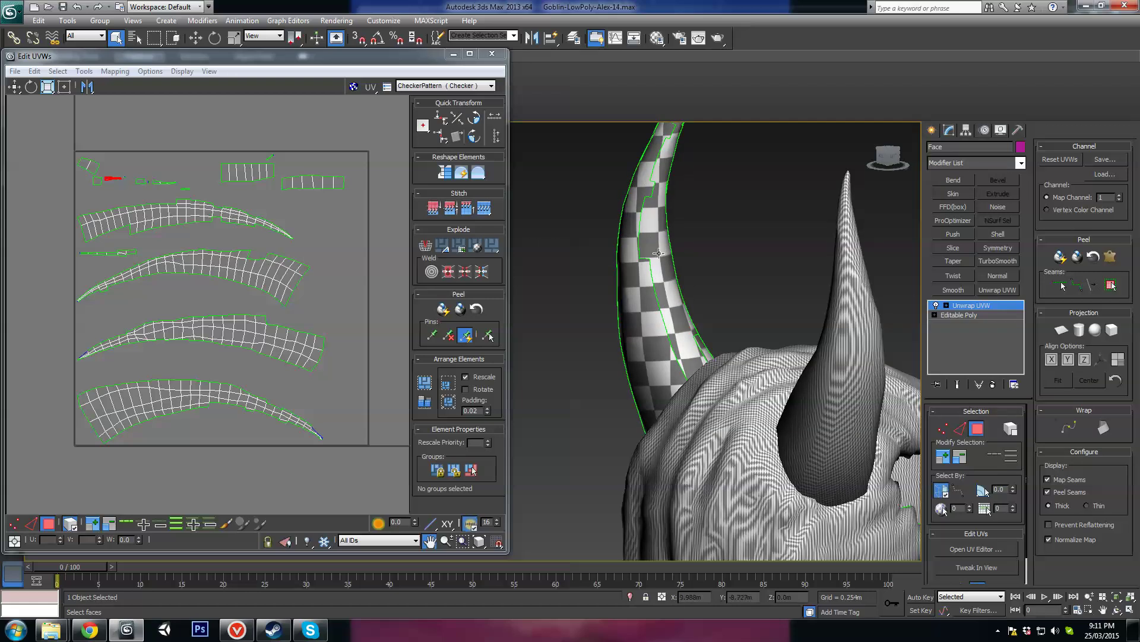
alt+middle_drag(660, 316, 716, 362)
scroll(698, 368, up, 3)
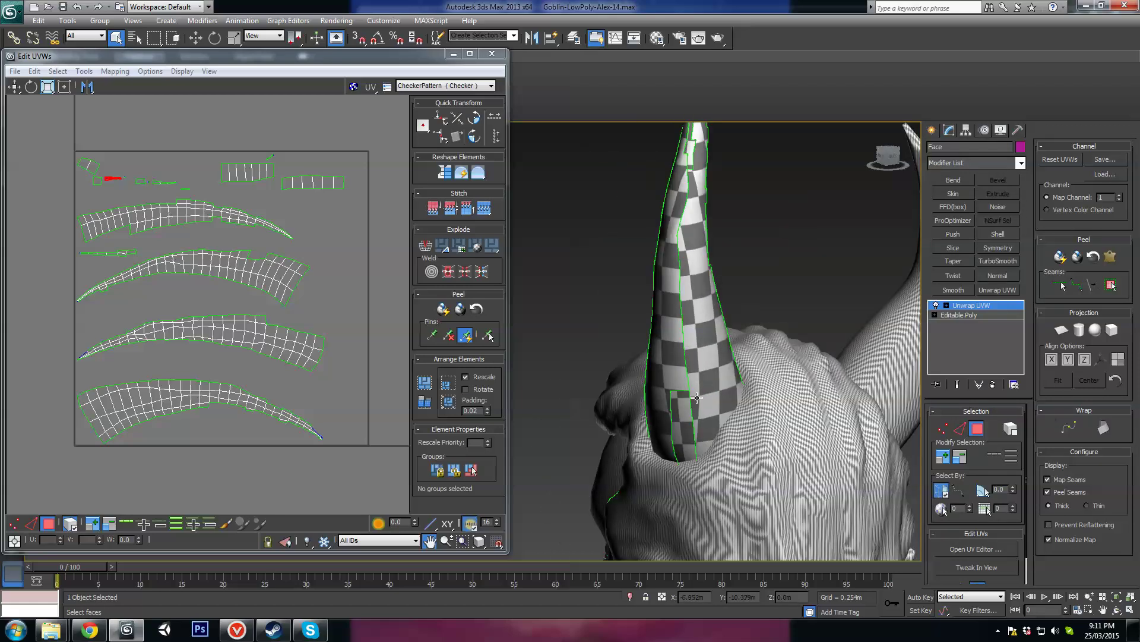
alt+middle_drag(670, 335, 706, 352)
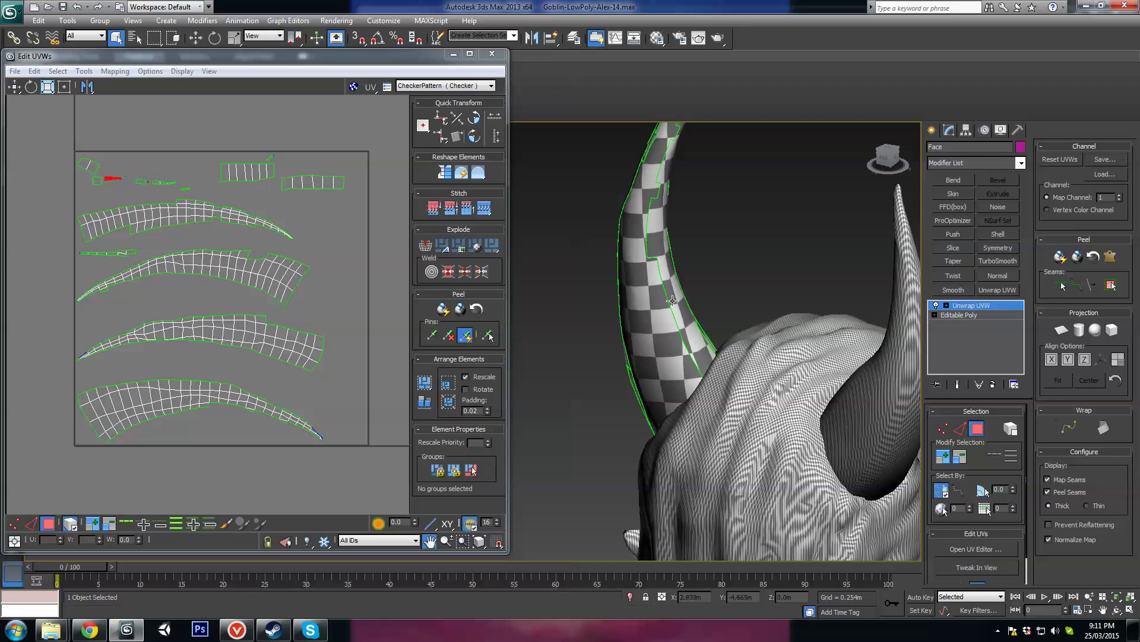
alt+middle_drag(669, 285, 748, 291)
scroll(829, 278, down, 4)
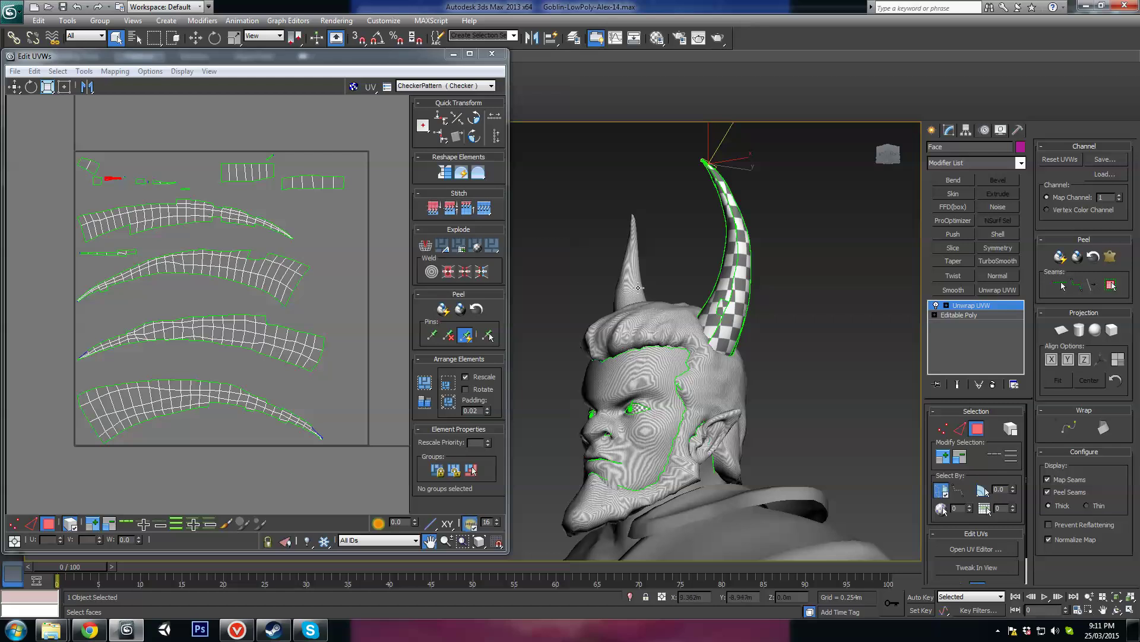
mouse_move(716, 321)
alt+middle_down()
mouse_move(743, 314)
mouse_move(733, 332)
alt+middle_up()
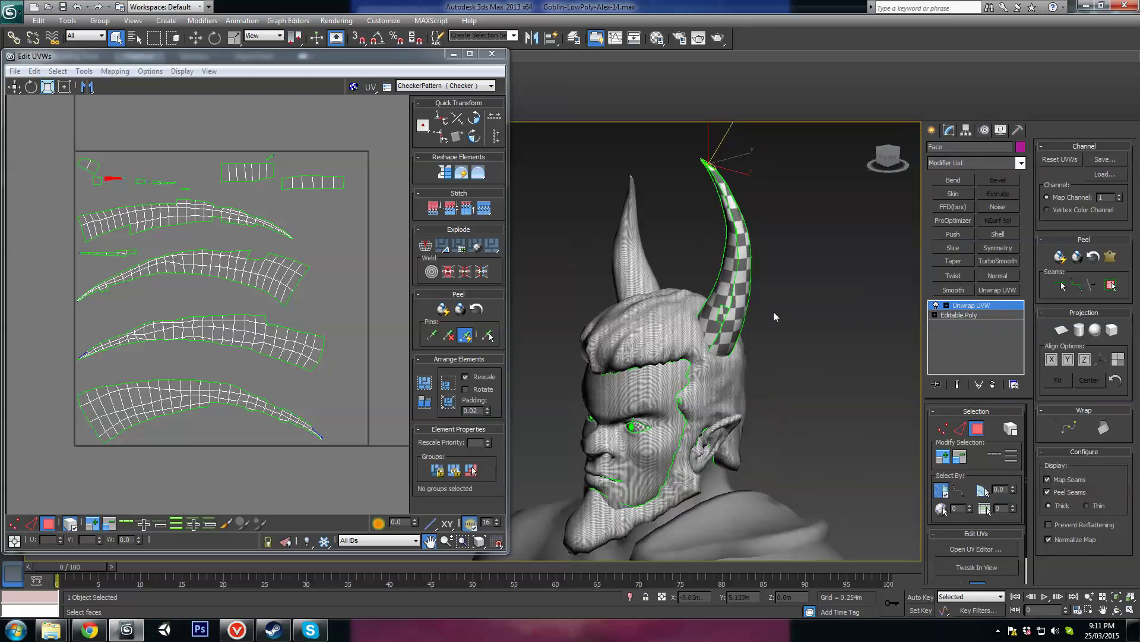
scroll(733, 332, up, 5)
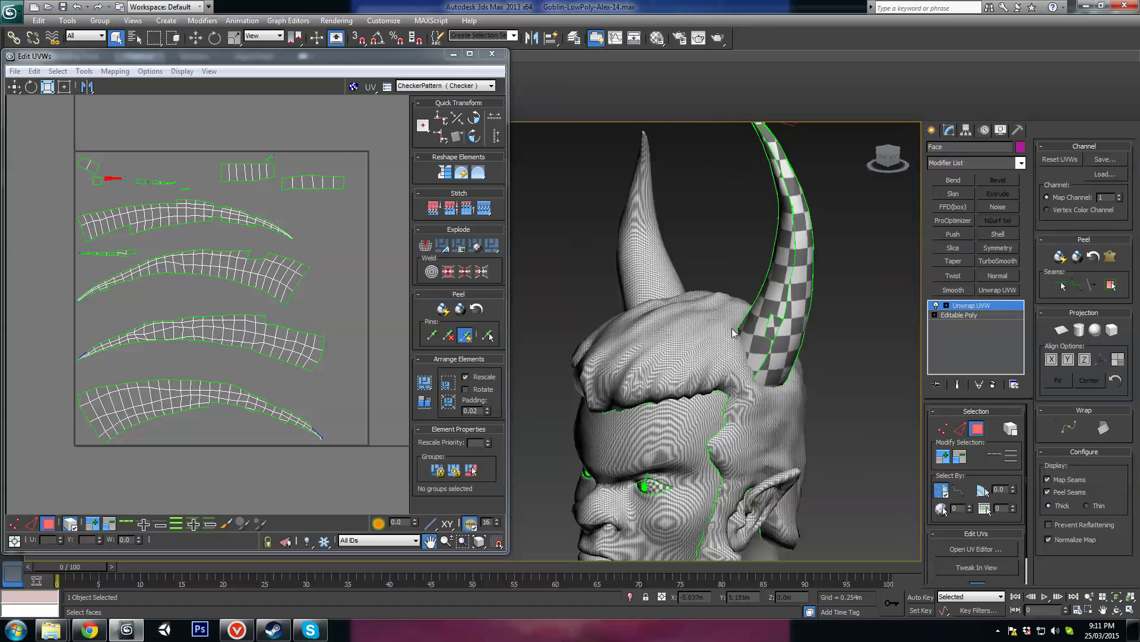
Select each of the two lowest long UV strips in turn and locate the matching side of the horn
middle_click(224, 328)
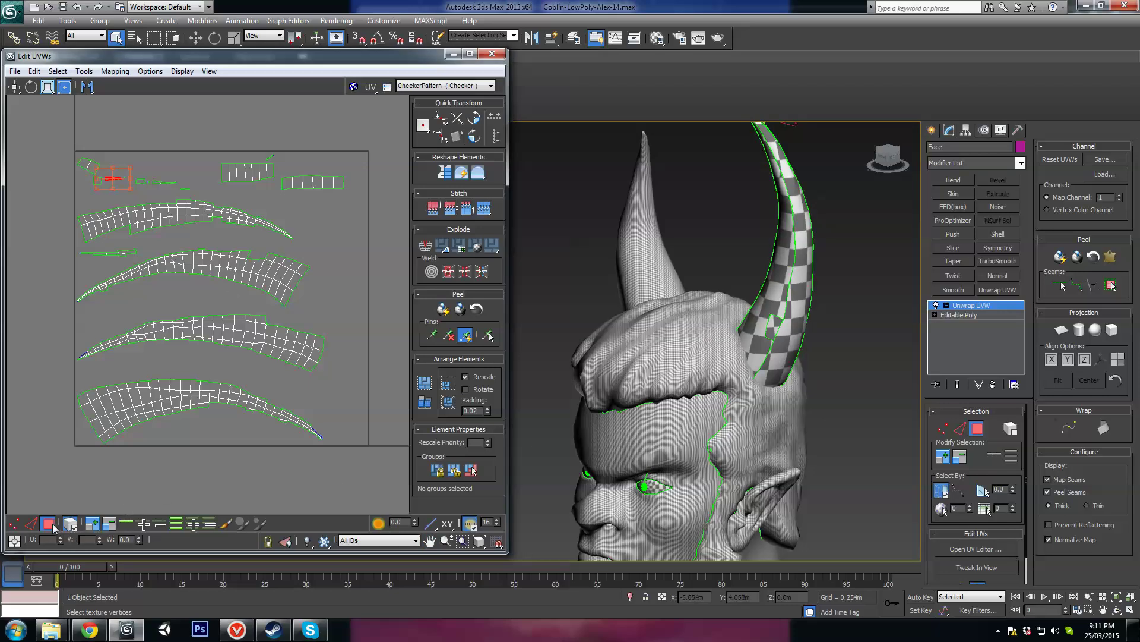
click(206, 327)
mouse_move(725, 363)
alt+middle_down()
mouse_move(522, 354)
mouse_move(760, 362)
mouse_move(740, 372)
alt+middle_up()
scroll(523, 354, down, 3)
scroll(760, 361, up, 3)
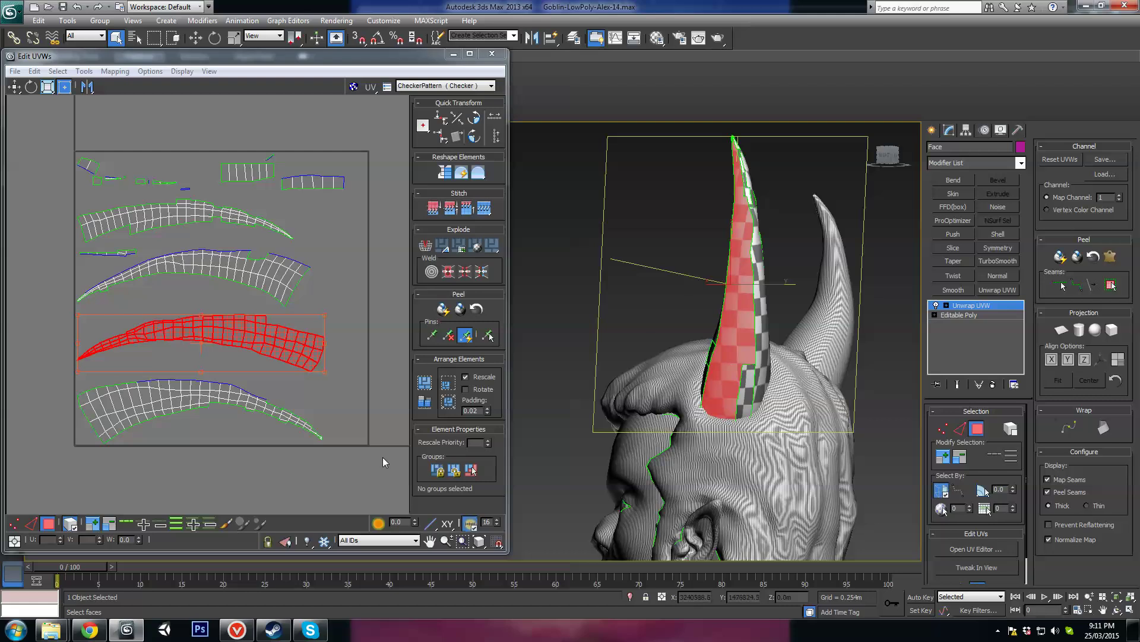
click(188, 401)
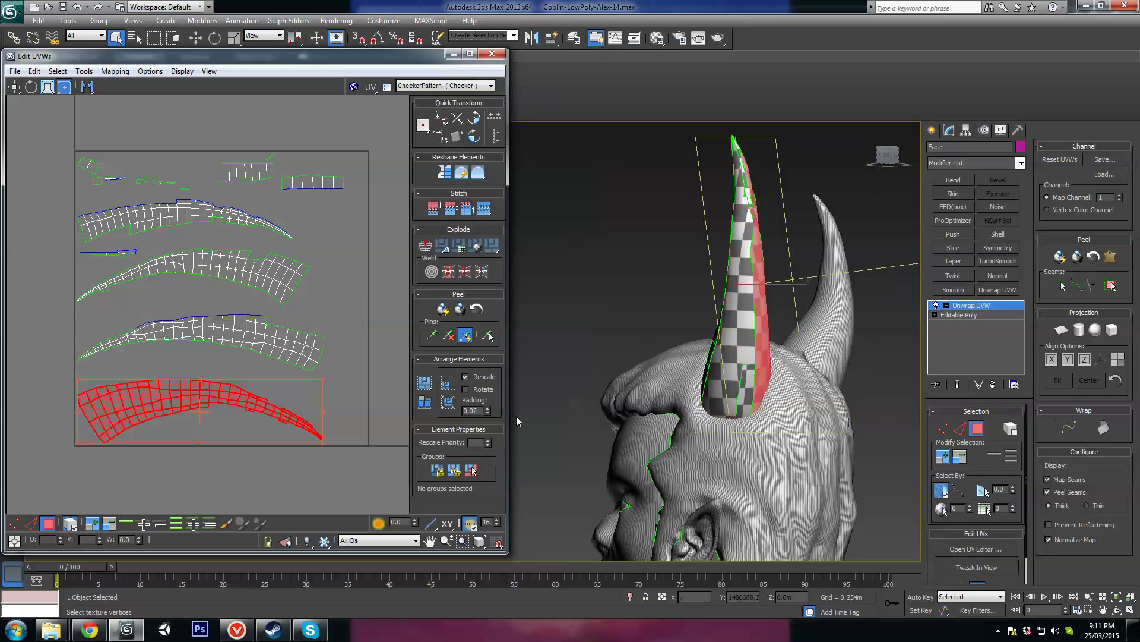
alt+middle_drag(784, 417, 745, 418)
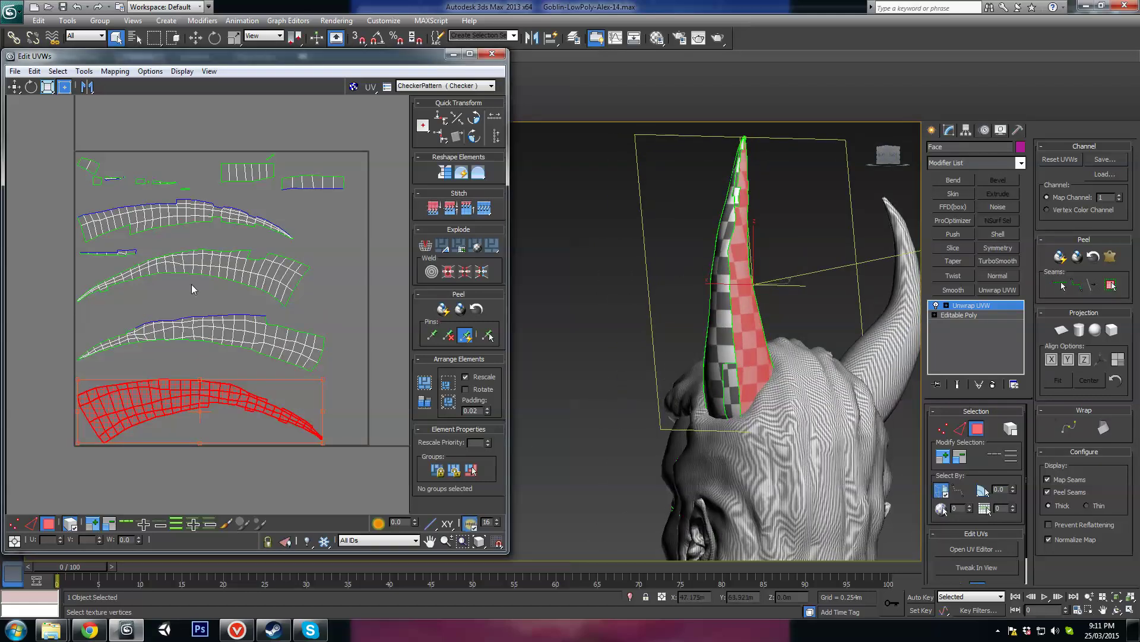
Select the second and the uppermost long UV strips in turn and locate their faces on the horn
click(187, 260)
alt+middle_drag(707, 371, 914, 392)
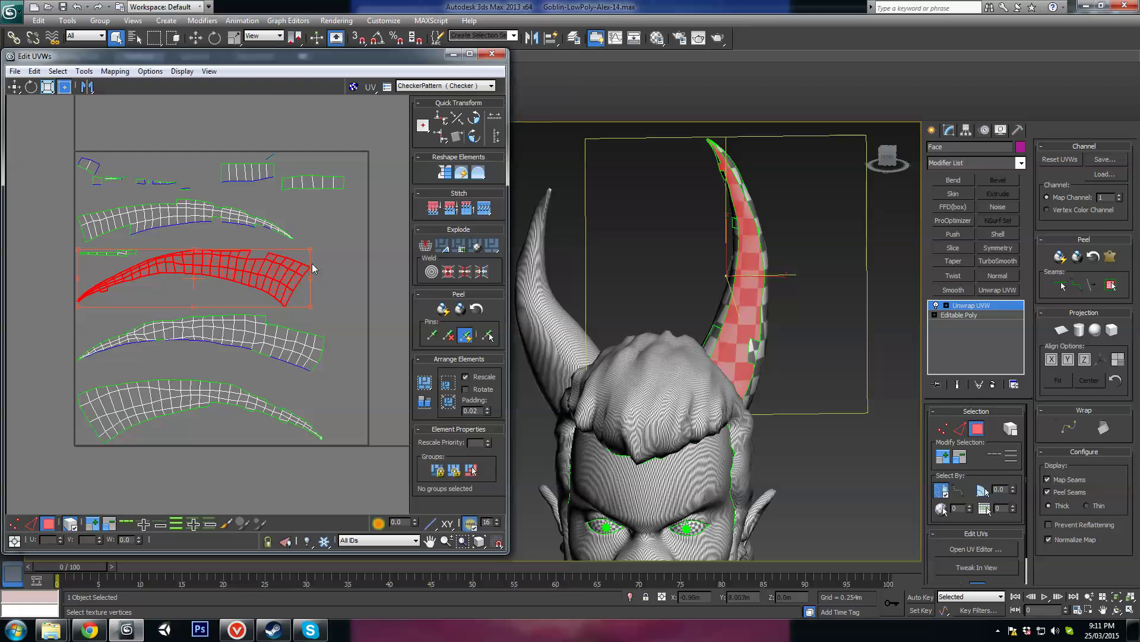
click(185, 215)
alt+middle_drag(726, 346, 701, 311)
middle_drag(701, 312, 676, 342)
scroll(761, 281, up, 3)
alt+middle_drag(761, 281, 654, 284)
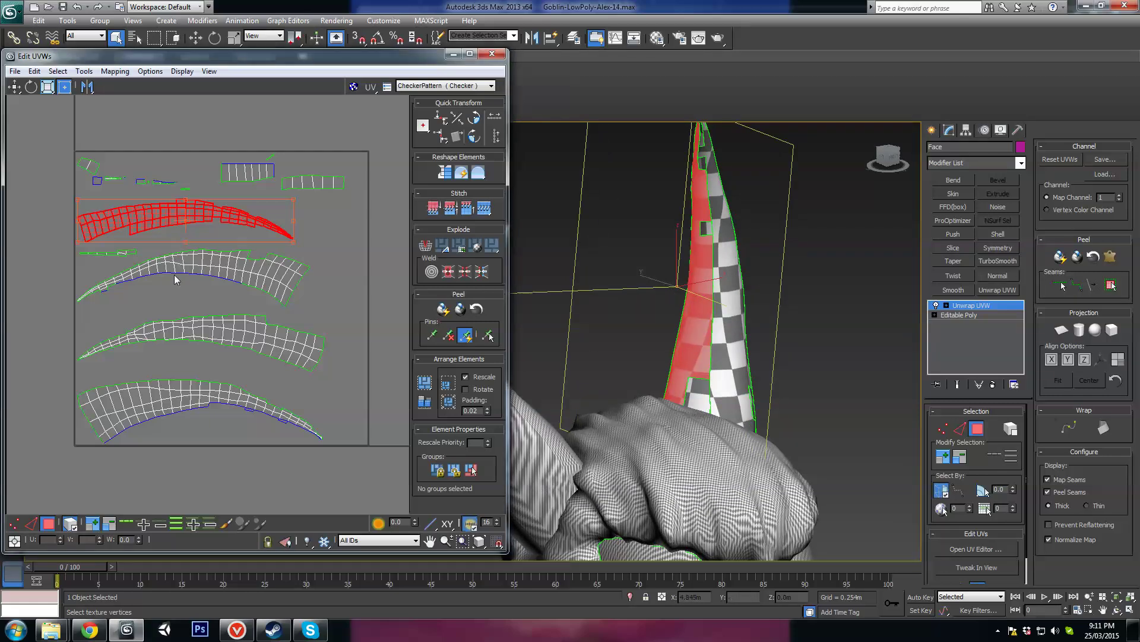
Select an edge on the second strip's lower border and locate it on the horn with the wireframe edges shown
click(32, 525)
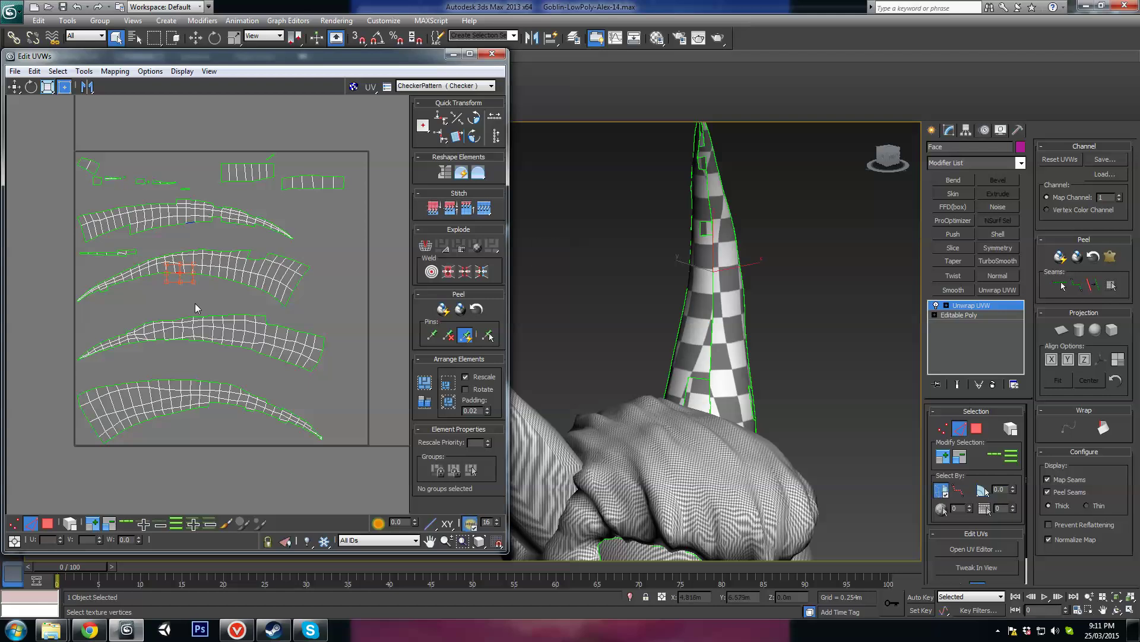
scroll(208, 302, up, 2)
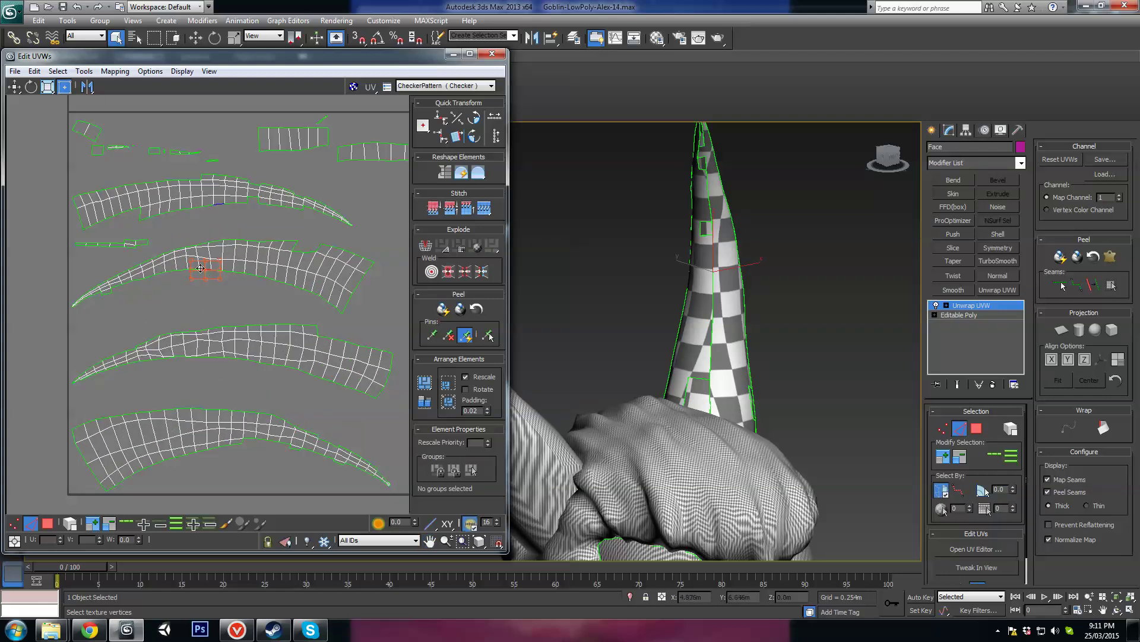
alt+middle_drag(660, 333, 836, 329)
scroll(714, 319, up, 2)
key(F4)
scroll(698, 325, up, 2)
scroll(706, 322, down, 7)
scroll(788, 340, up, 5)
middle_drag(778, 386, 690, 336)
scroll(788, 340, down, 3)
scroll(690, 336, up, 5)
middle_drag(843, 347, 699, 333)
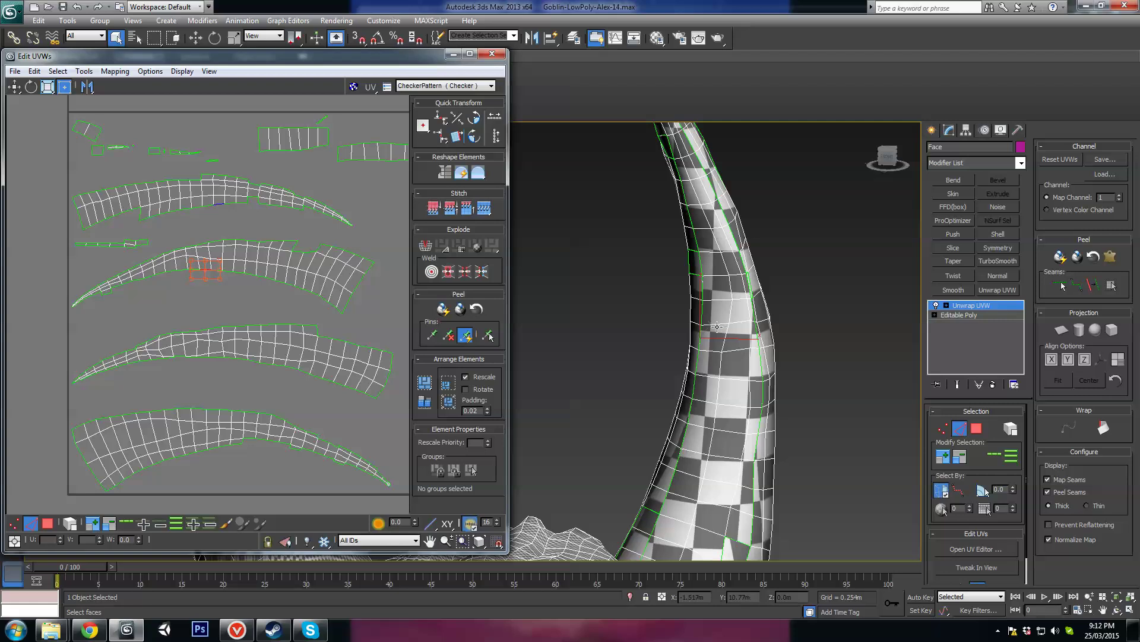
alt+middle_drag(754, 344, 706, 333)
Compare the selected edge's counterpart on the uppermost strip with the horn seam and hide the wireframe edges
middle_drag(231, 196, 280, 215)
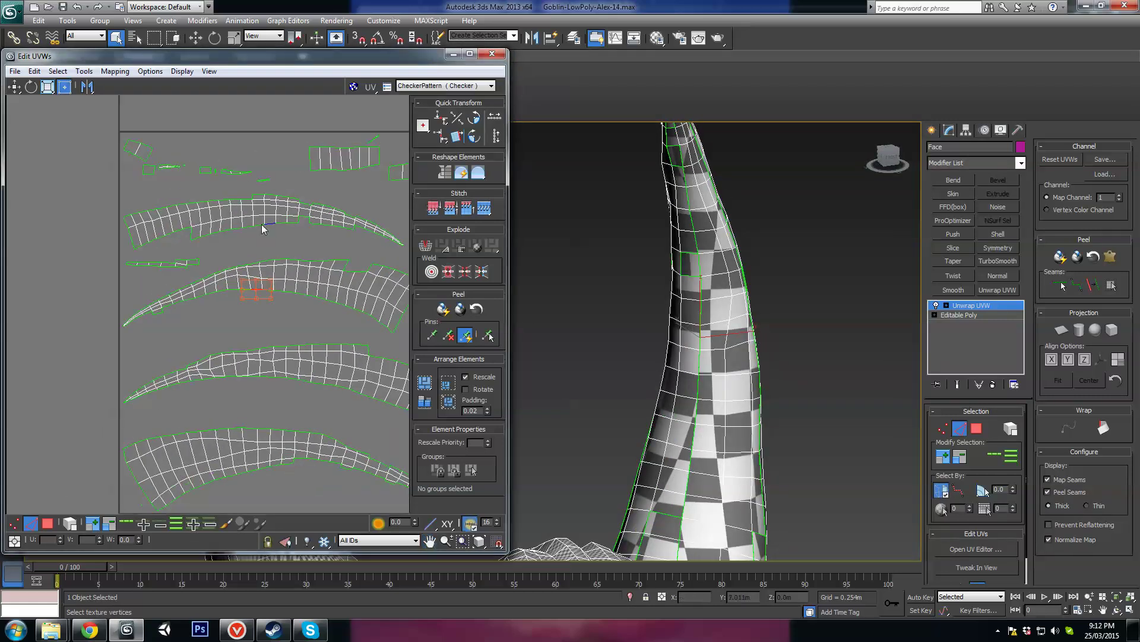
middle_drag(291, 271, 255, 263)
mouse_move(705, 394)
alt+middle_down()
mouse_move(685, 326)
mouse_move(659, 328)
mouse_move(658, 370)
mouse_move(684, 386)
alt+middle_up()
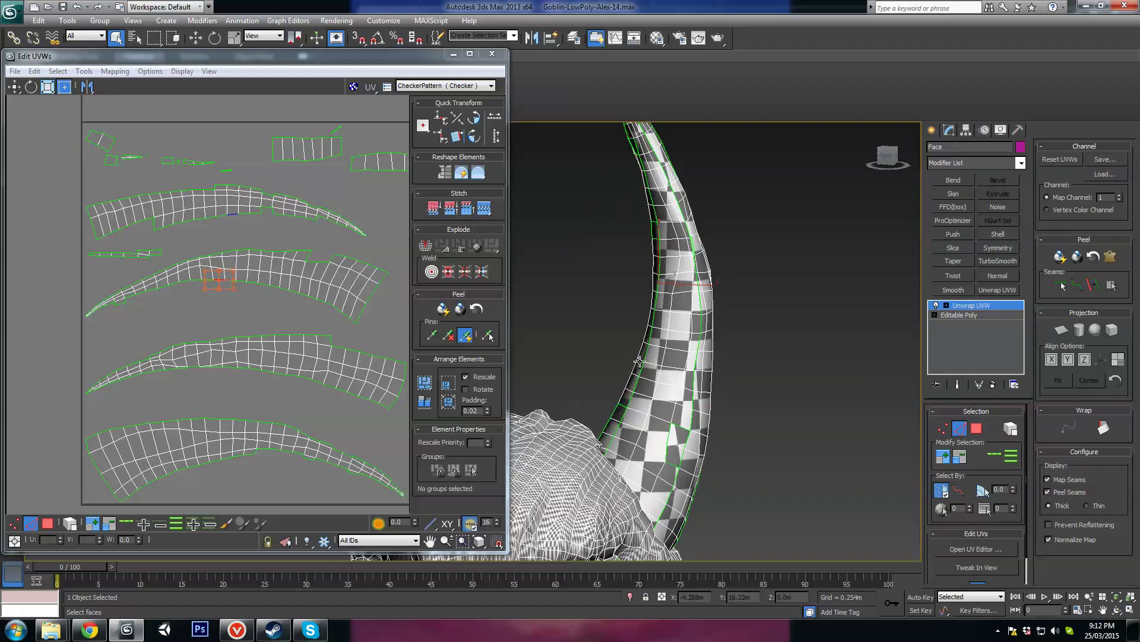
key(F4)
middle_drag(269, 346, 257, 325)
scroll(676, 386, down, 2)
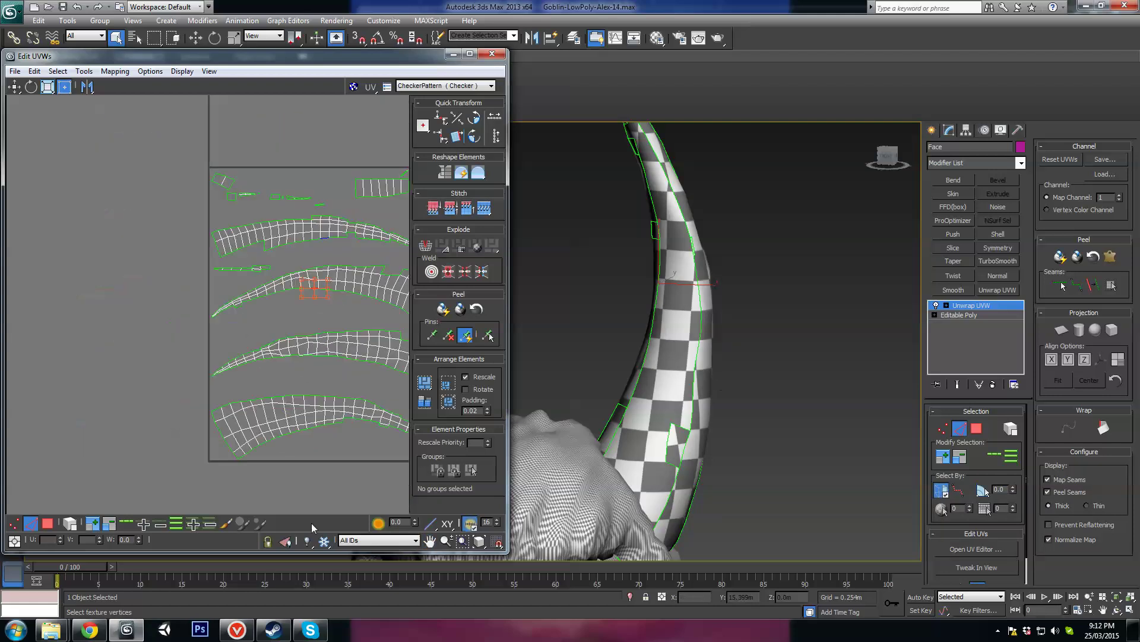
Select all faces of the uppermost long UV strip as one element, then switch element selection off
click(48, 523)
click(70, 522)
alt+middle_drag(594, 356, 594, 332)
click(600, 330)
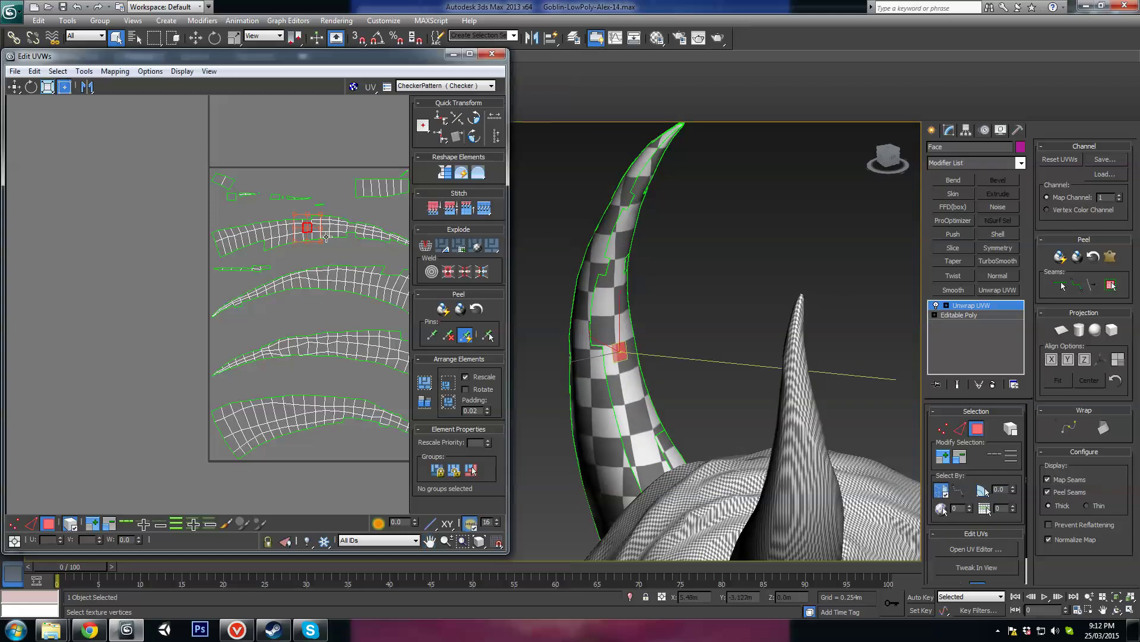
click(257, 233)
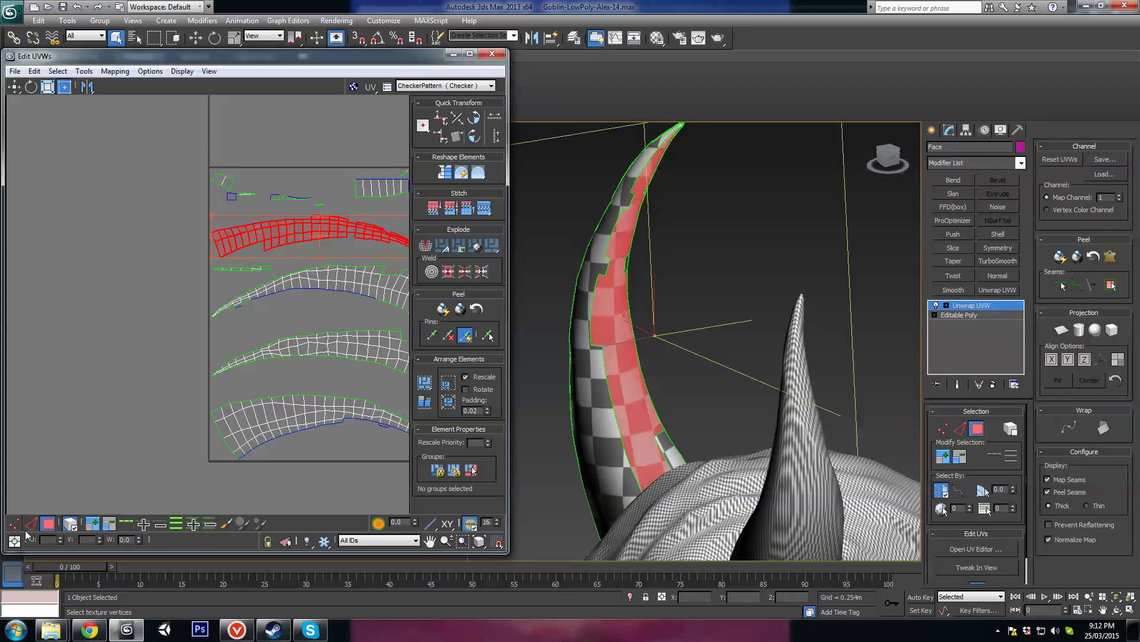
click(74, 524)
Examine where the selected uppermost strip's faces and seams run along the checkered horn up to its tip
middle_drag(328, 223, 267, 244)
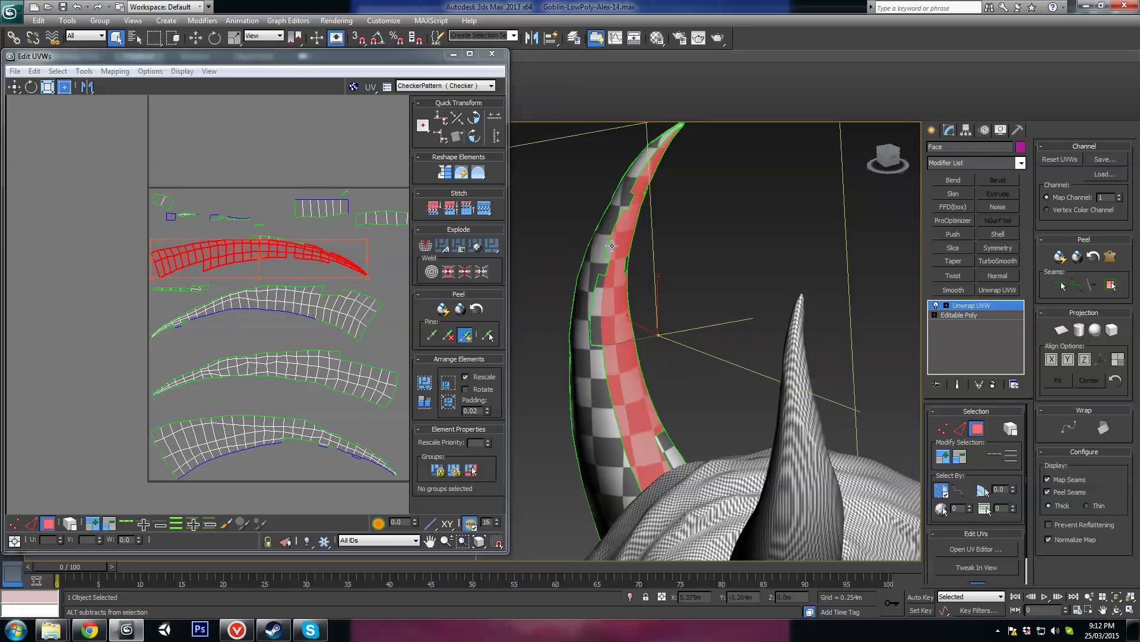
alt+middle_drag(613, 246, 617, 224)
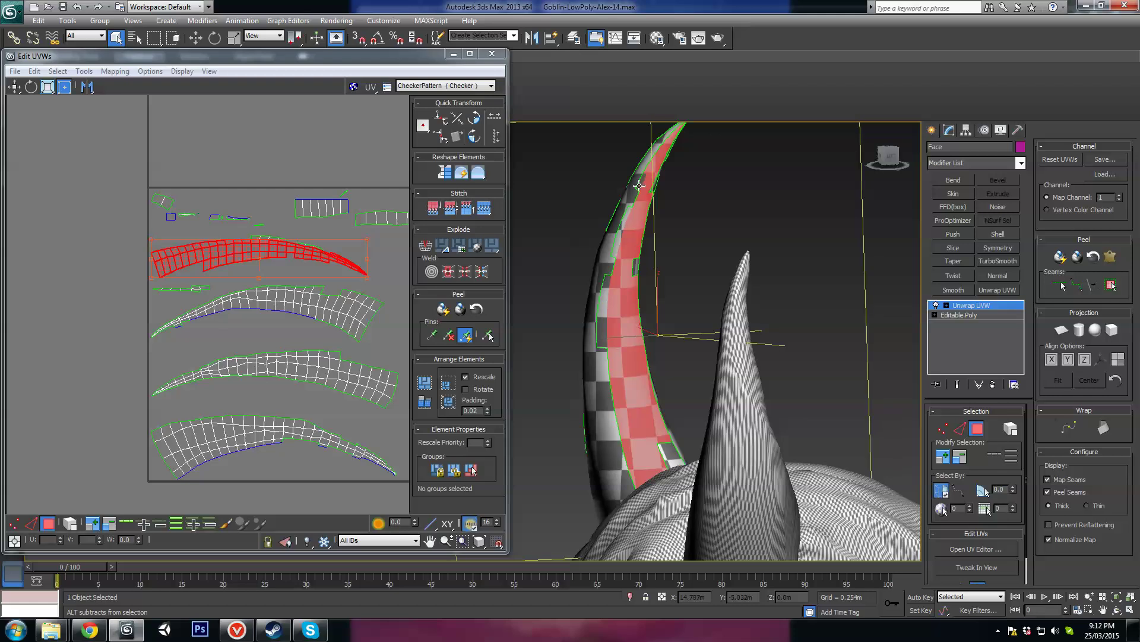
alt+middle_drag(639, 181, 675, 170)
scroll(647, 238, up, 5)
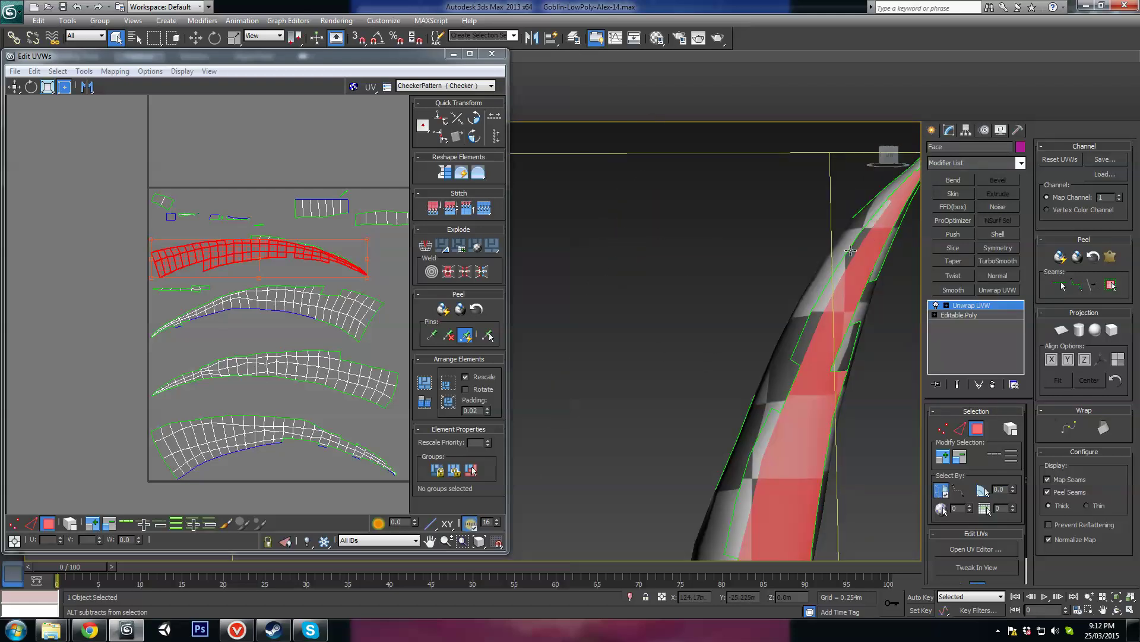
scroll(865, 202, down, 2)
scroll(900, 296, down, 2)
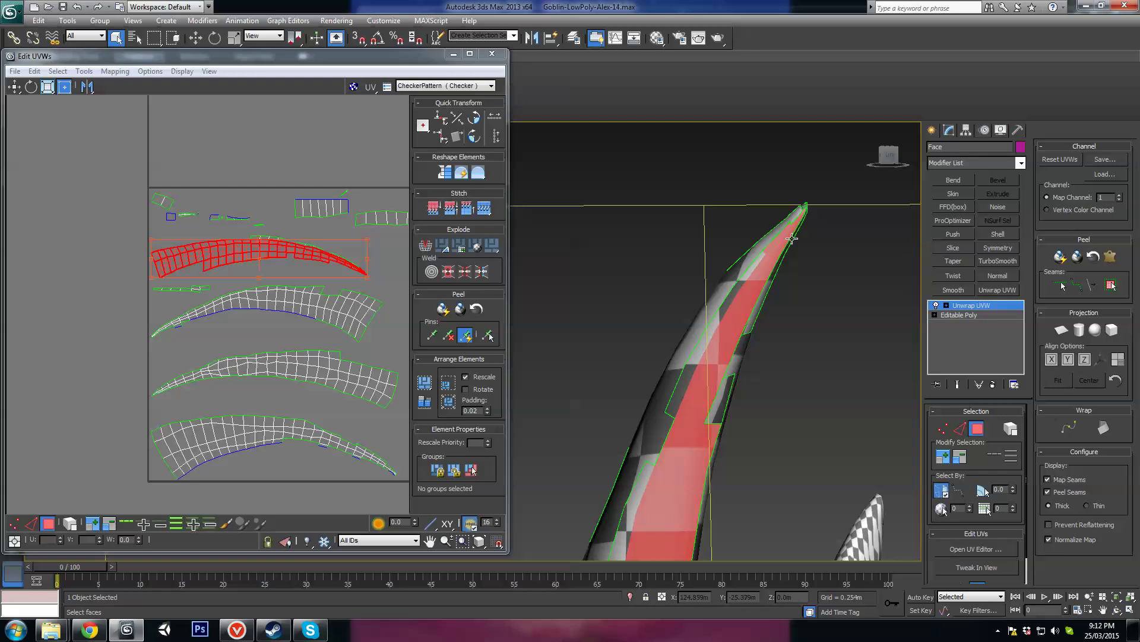
alt+middle_drag(796, 253, 683, 345)
scroll(275, 268, down, 3)
Move the selected uppermost long strip out of the UV square into the empty space above it
middle_drag(275, 268, 229, 282)
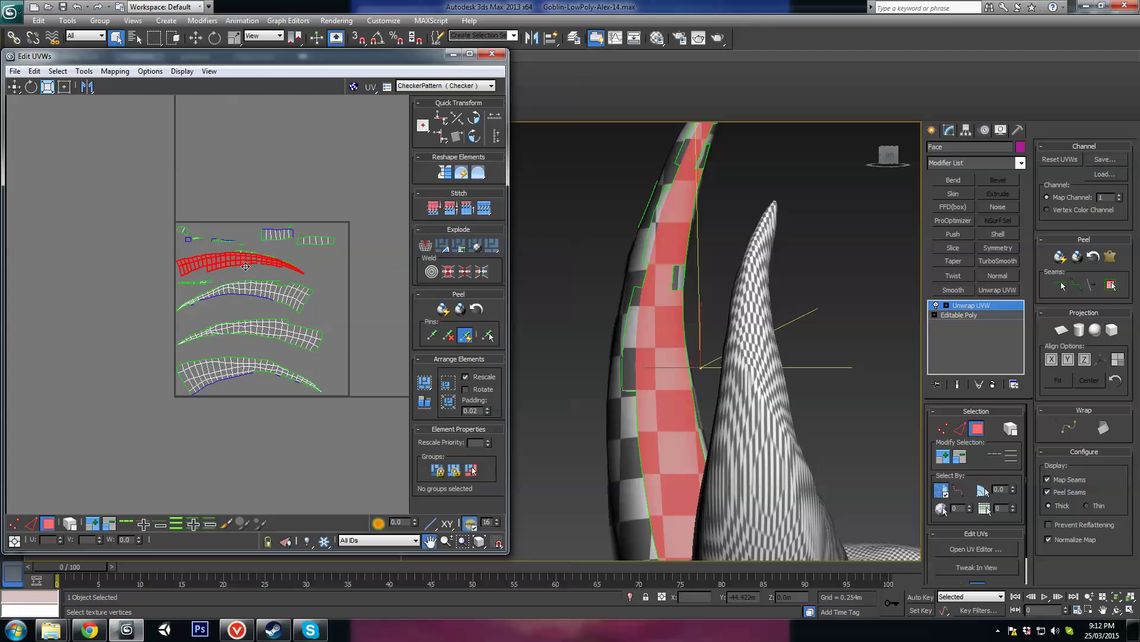
drag(250, 260, 235, 279)
scroll(261, 252, up, 3)
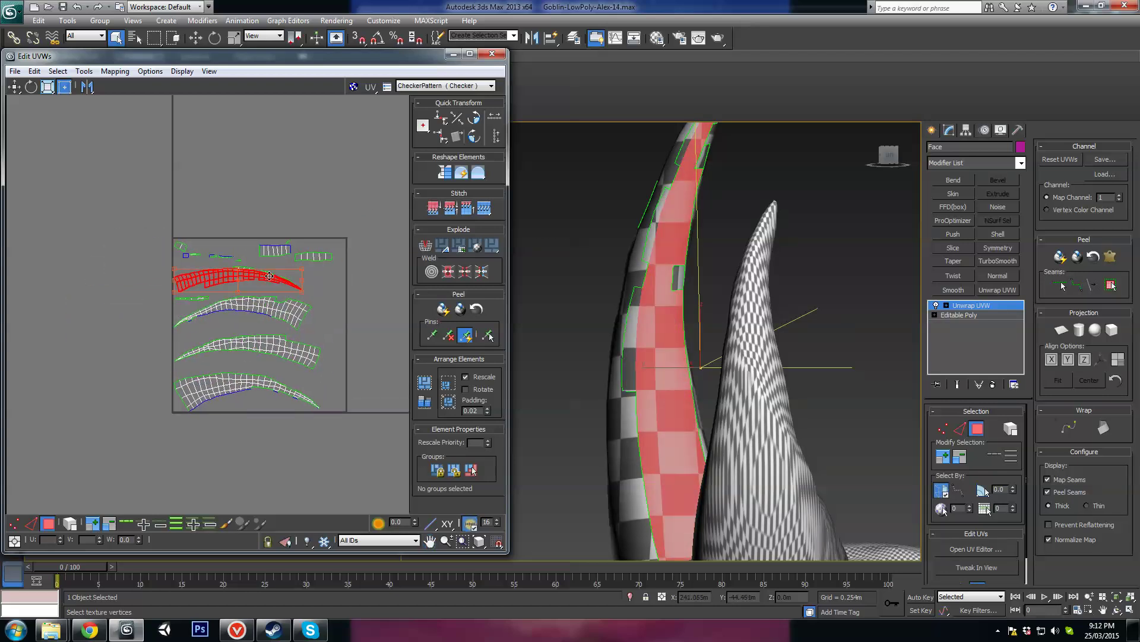
click(84, 70)
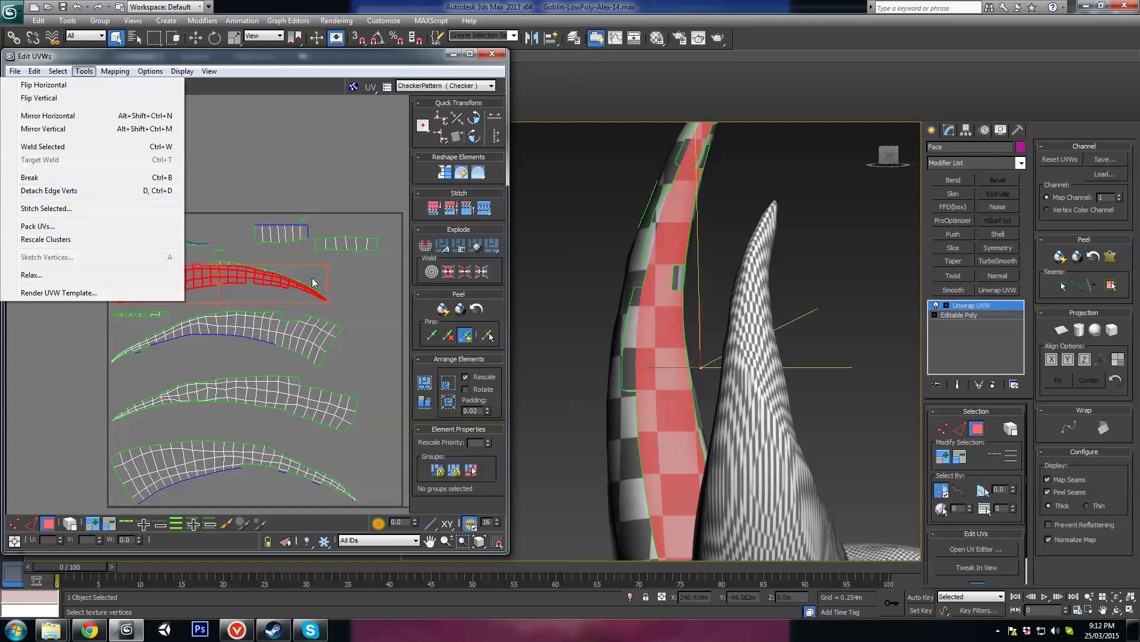
click(300, 299)
click(254, 284)
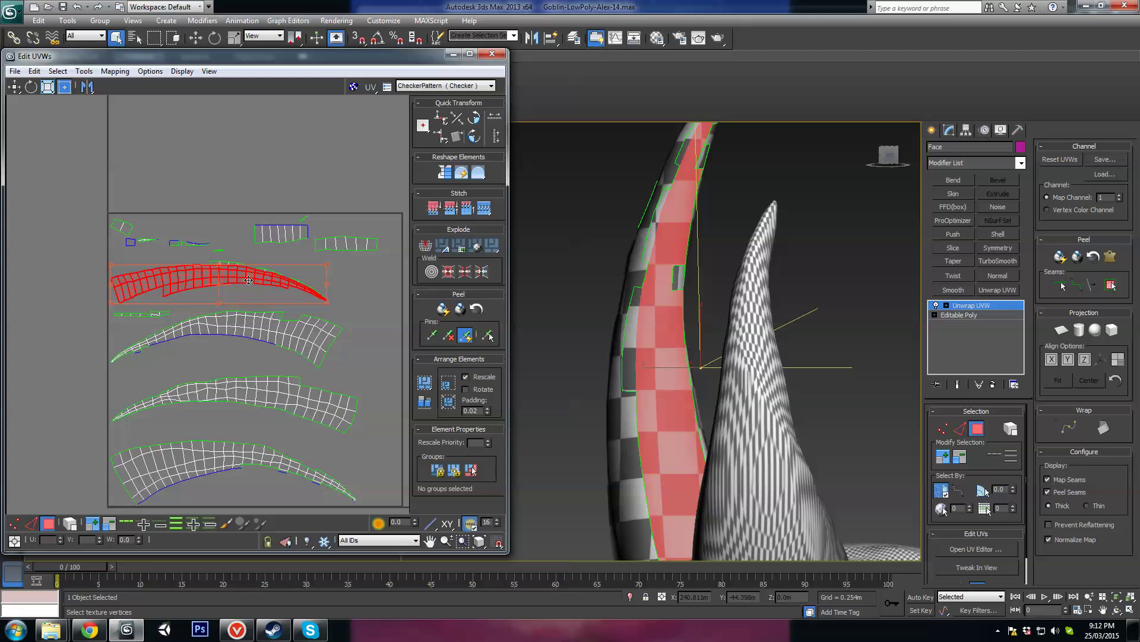
middle_drag(248, 280, 241, 287)
drag(235, 291, 203, 158)
middle_drag(205, 242, 247, 276)
drag(241, 217, 267, 182)
middle_drag(210, 179, 149, 207)
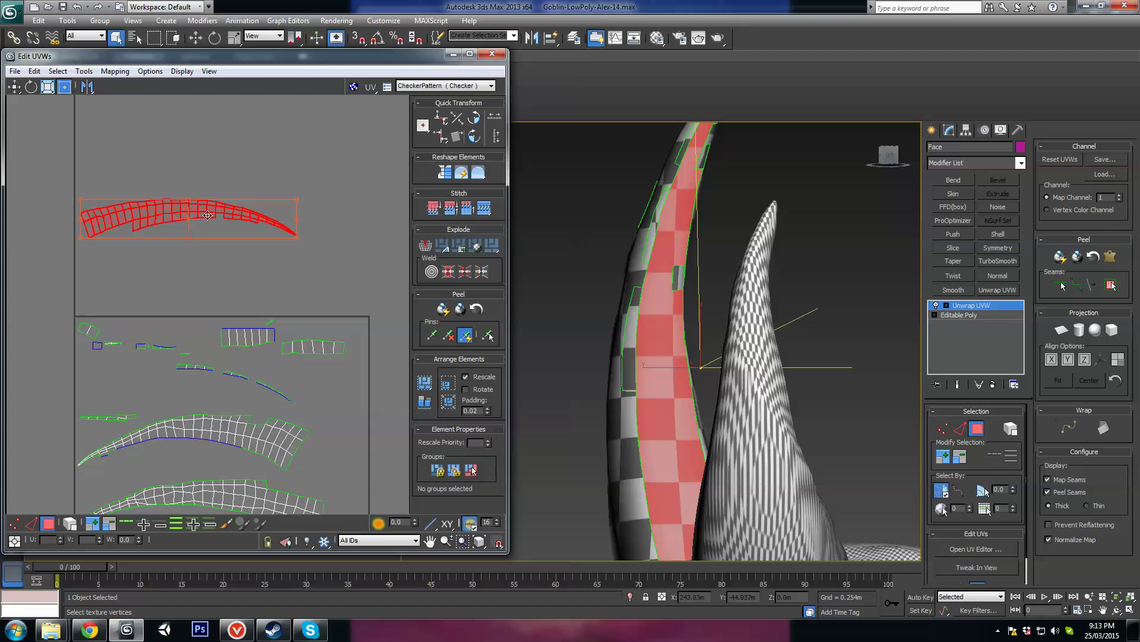
drag(207, 215, 205, 205)
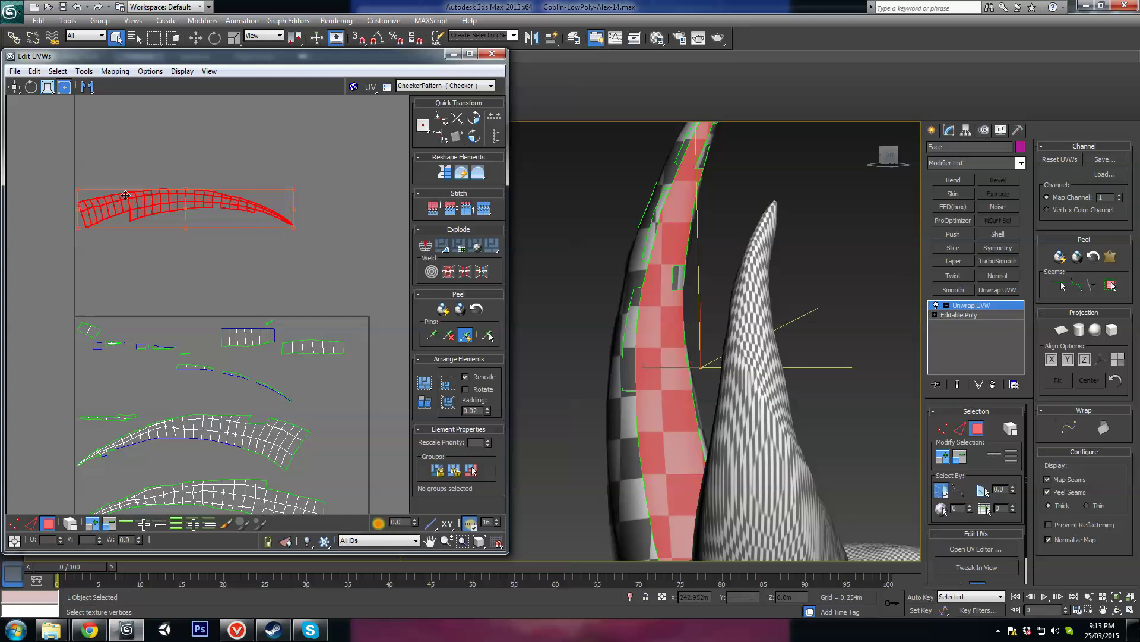
Deselect the strip's faces, switch to edge selection and select a lower border edge near the strip's wide end
click(120, 162)
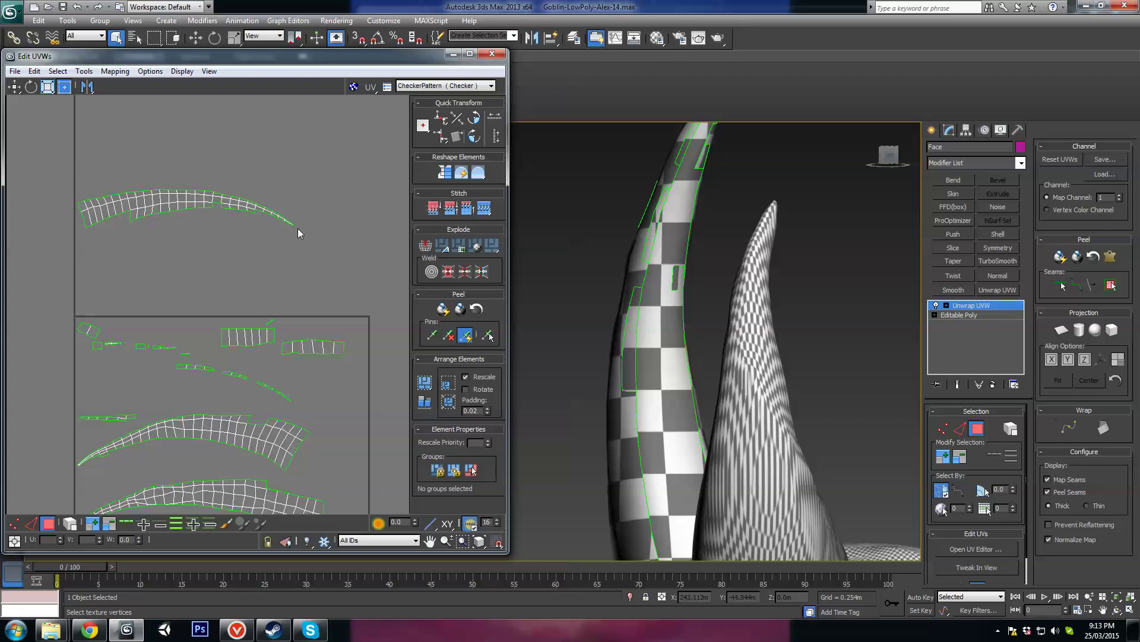
middle_drag(249, 270, 322, 258)
click(31, 524)
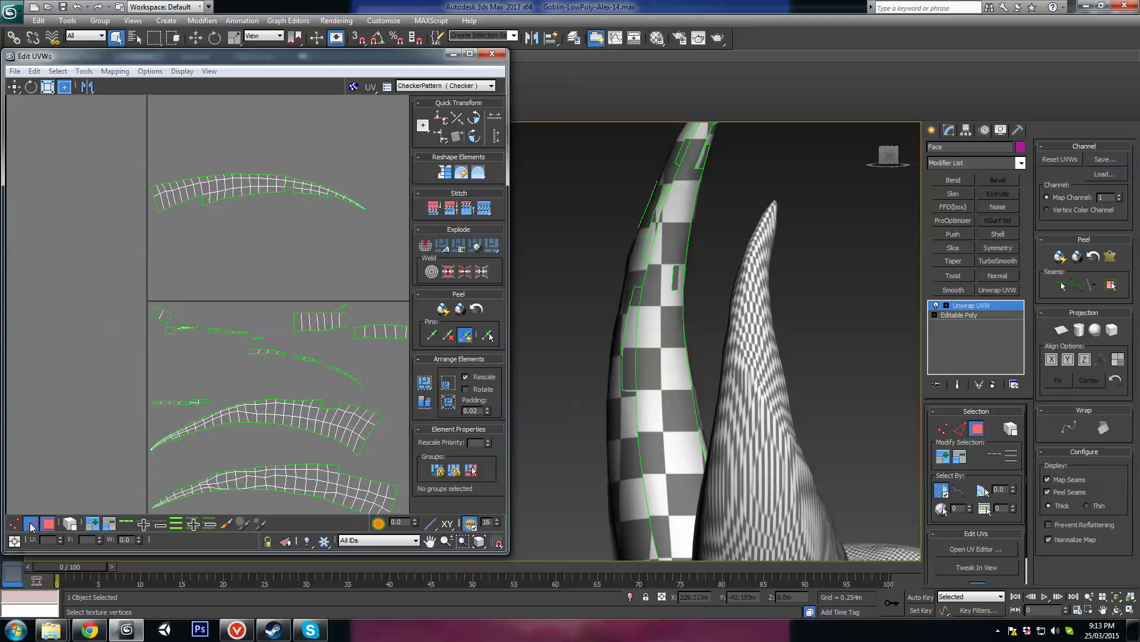
middle_drag(226, 194, 256, 272)
scroll(257, 272, up, 2)
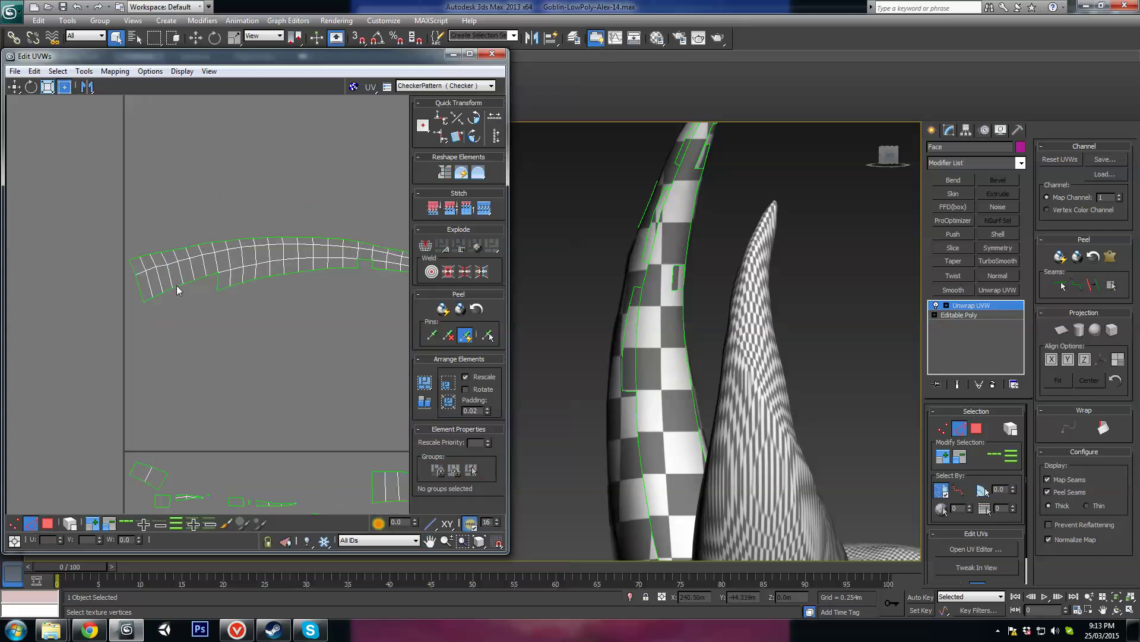
click(177, 286)
Look through the other UV shells for the selected edge's counterpart and return to the strip's wide end
middle_drag(266, 331, 204, 190)
scroll(203, 191, down, 2)
middle_drag(267, 371, 203, 309)
middle_drag(263, 241, 318, 311)
middle_drag(177, 192, 257, 280)
scroll(230, 249, up, 3)
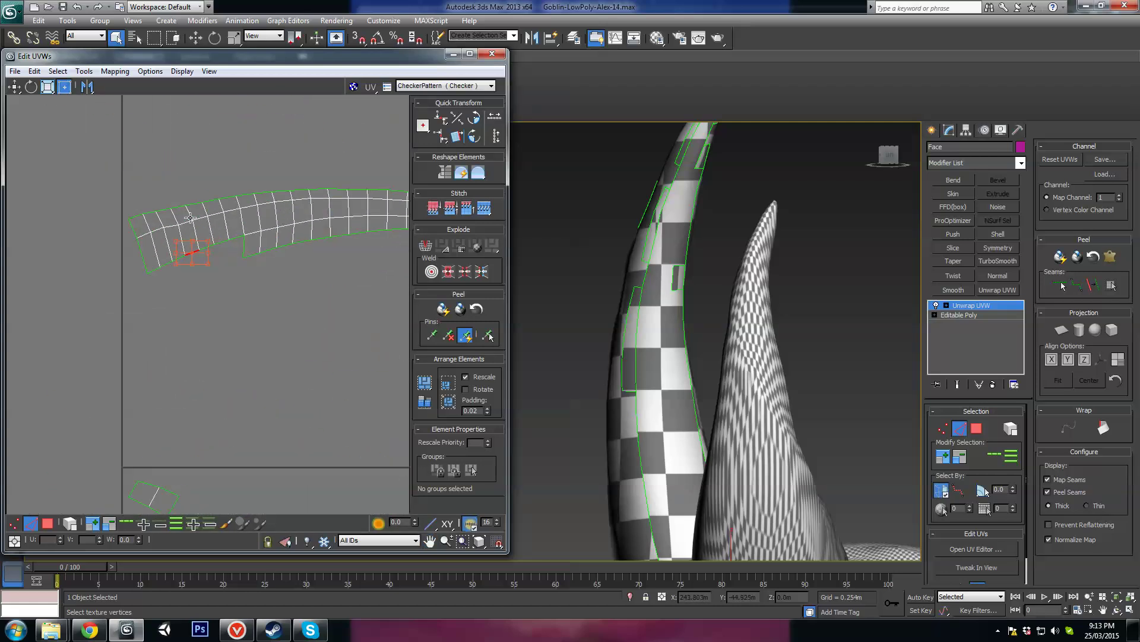
middle_drag(185, 246, 143, 292)
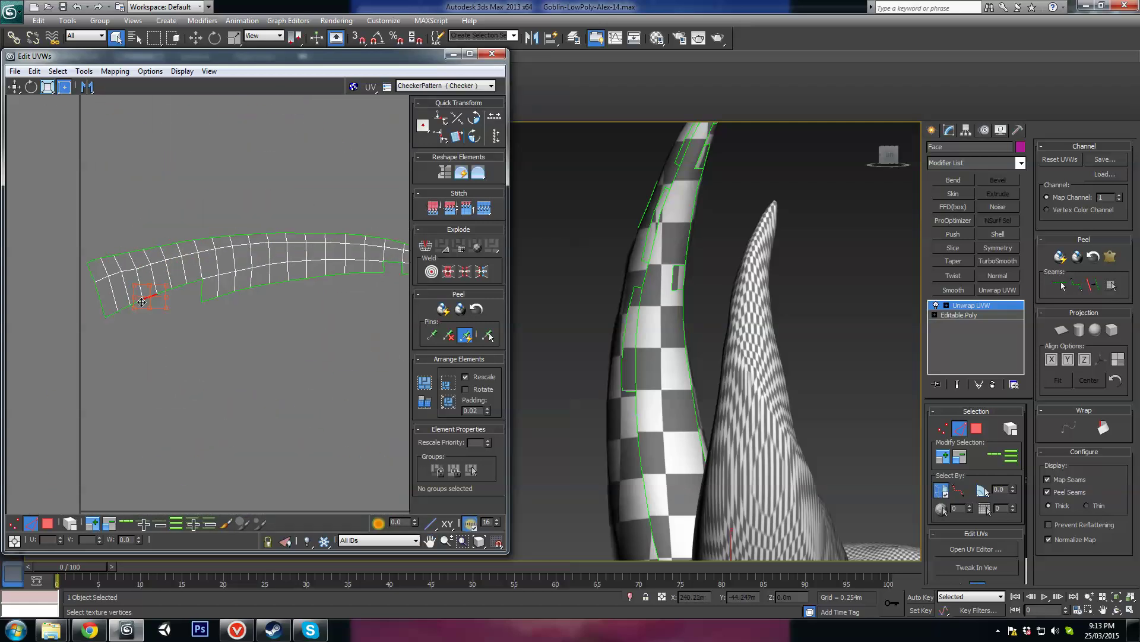
Open the Stitch tool for the selected edge and compare the preview with Align Clusters off and on
click(84, 71)
click(69, 211)
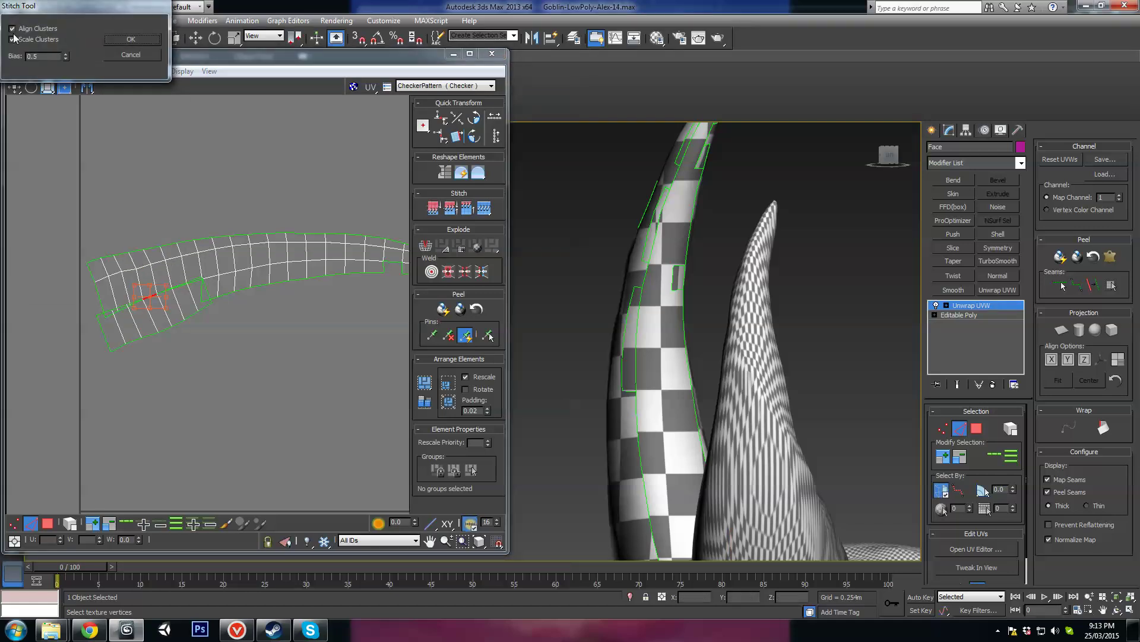
drag(26, 10, 56, 77)
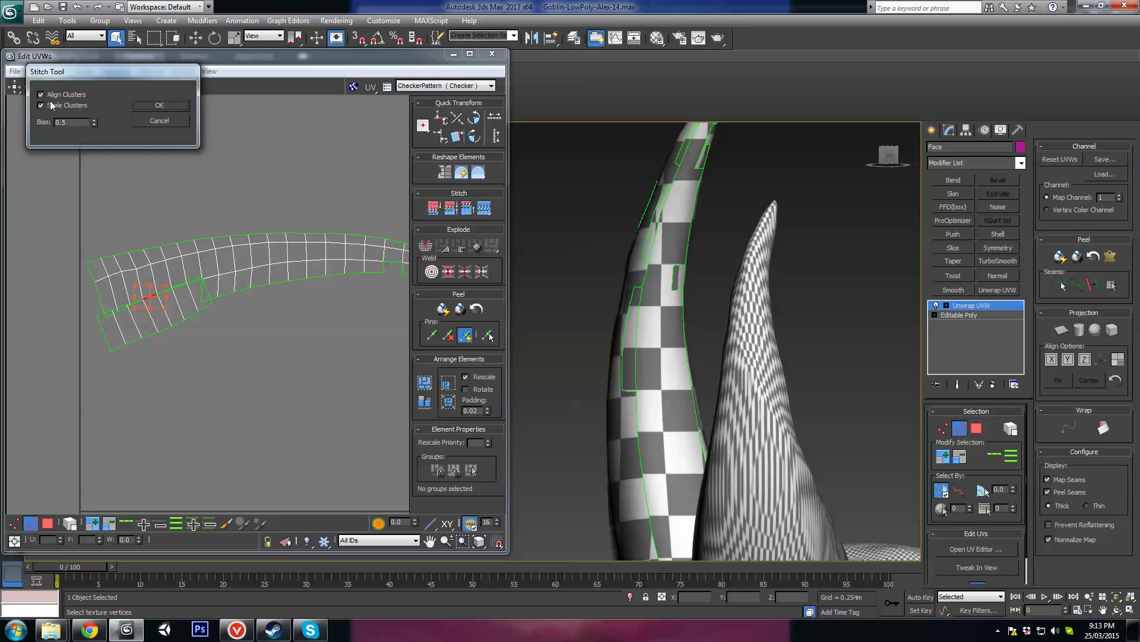
click(41, 95)
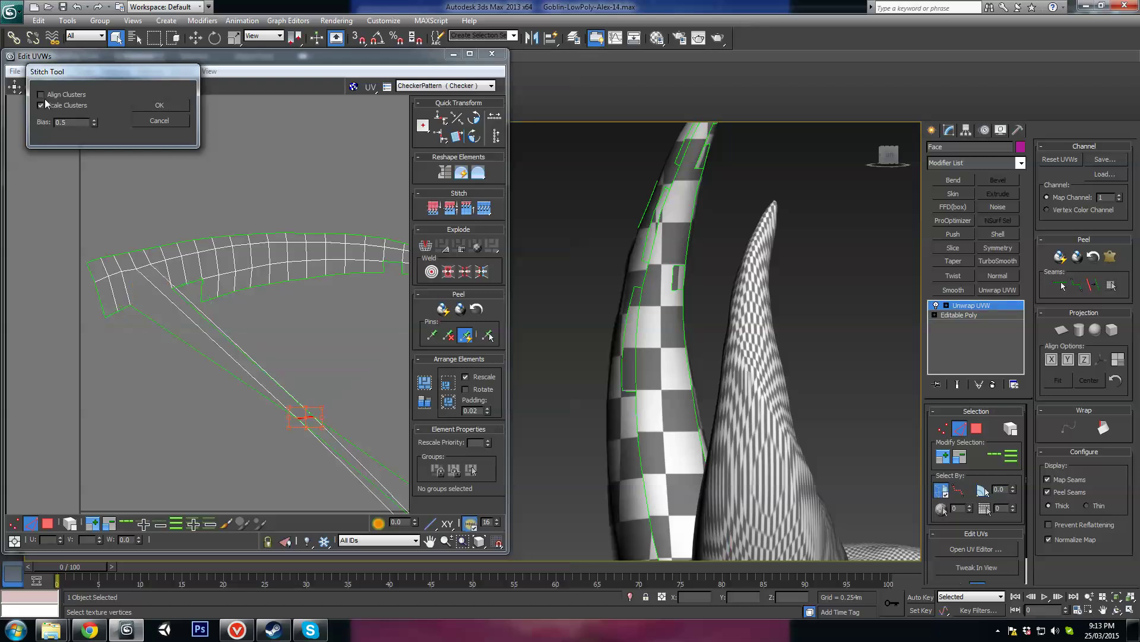
click(41, 94)
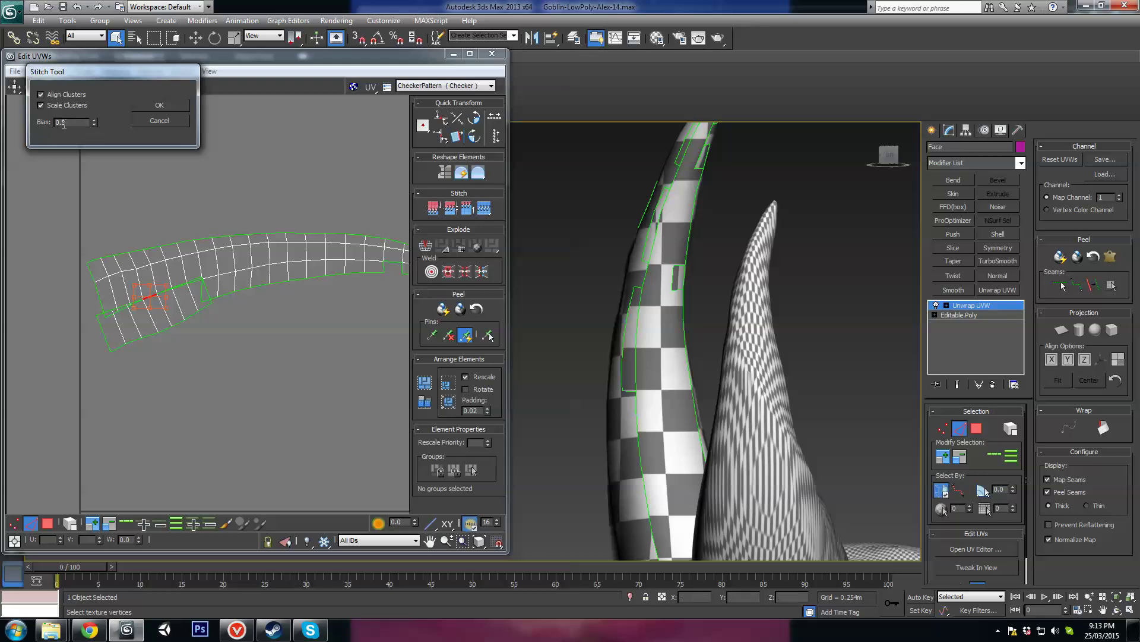
Compare stitch bias values up to 1.0, set the bias to 0.0 and apply the stitch to attach the small piece
right_click(94, 122)
drag(93, 124, 75, 3)
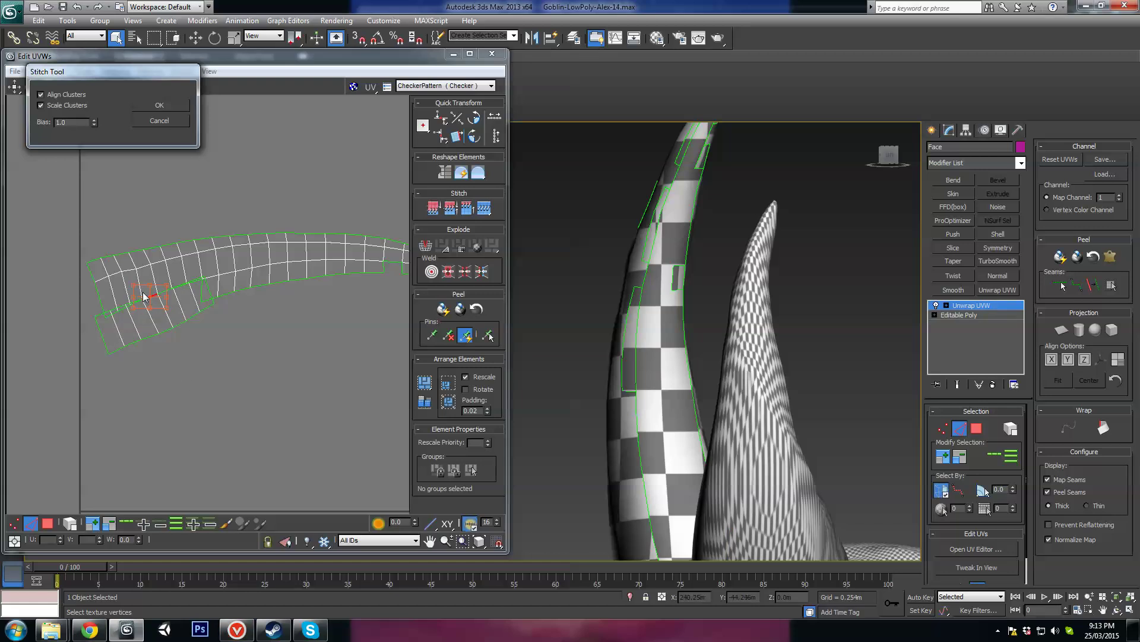
right_click(93, 121)
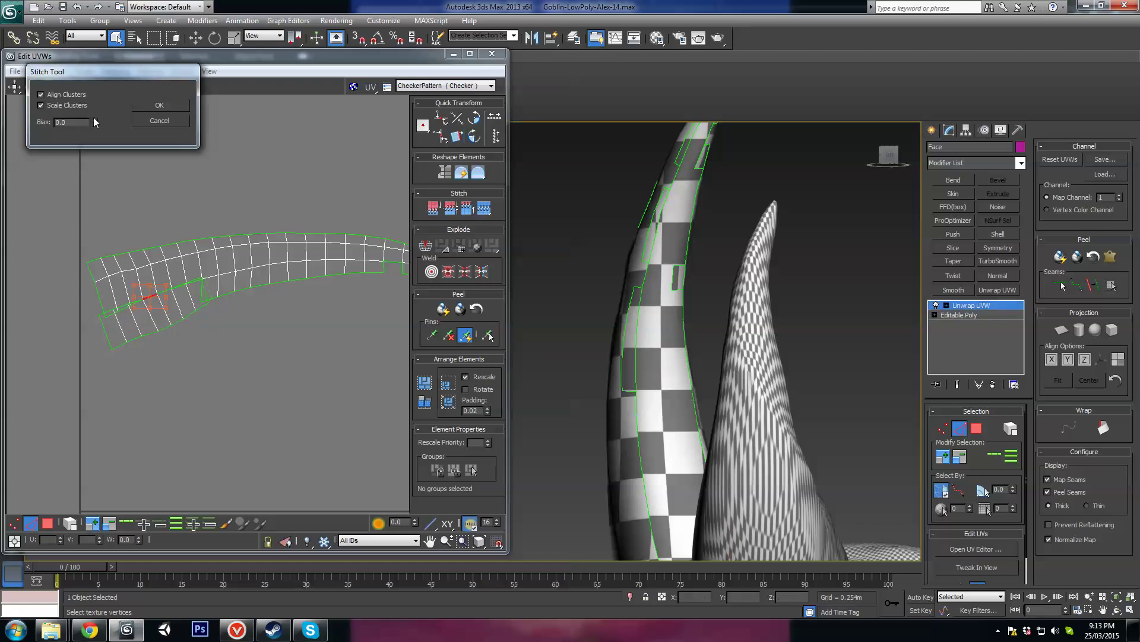
click(172, 105)
Check the edges still open along the join between the strip and the attached piece by selecting them in turn
scroll(244, 363, up, 4)
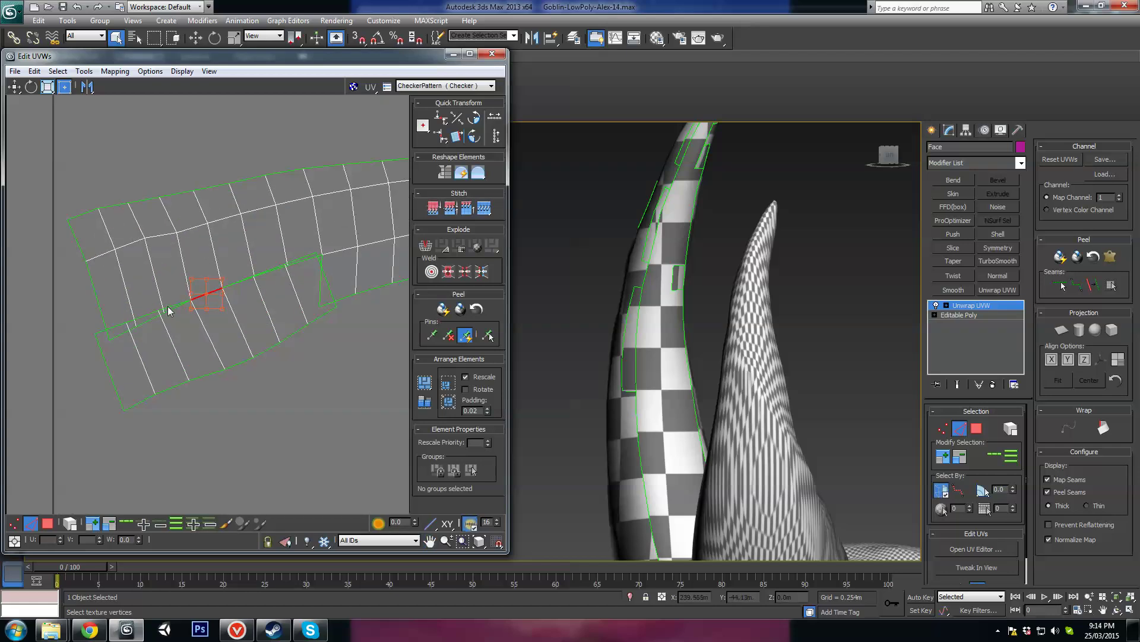
click(167, 307)
click(143, 316)
click(114, 329)
click(302, 258)
middle_drag(319, 283, 297, 313)
middle_drag(120, 336, 166, 323)
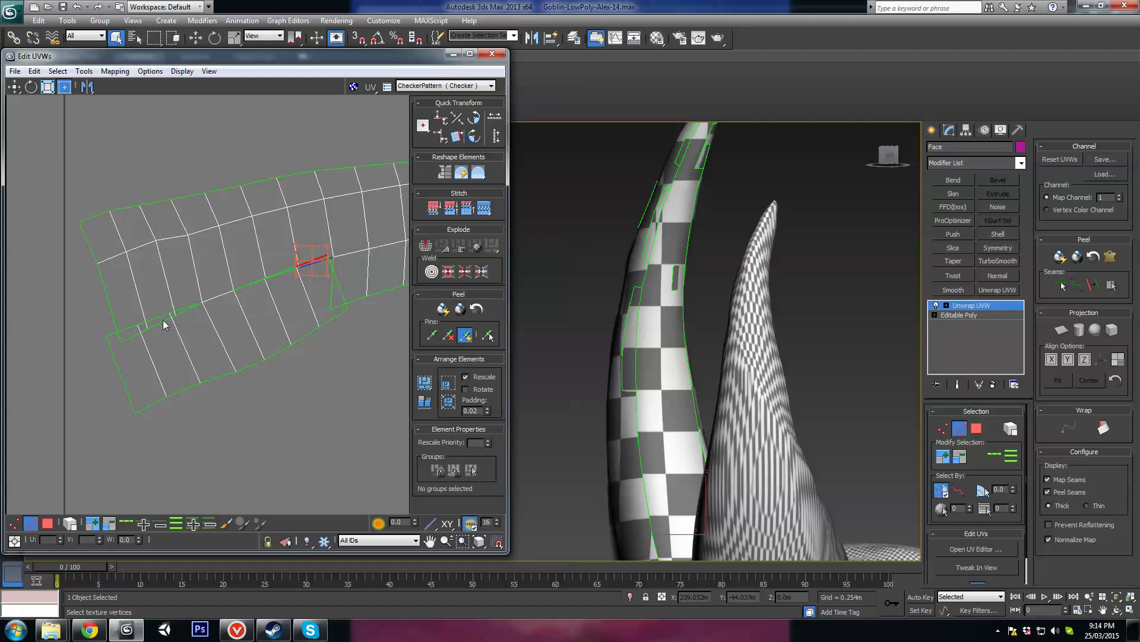
Stitch the outermost open edge at the strip's wide end, comparing bias values of 0.0 and 1.0 before applying 0.5
click(134, 336)
click(84, 71)
click(88, 208)
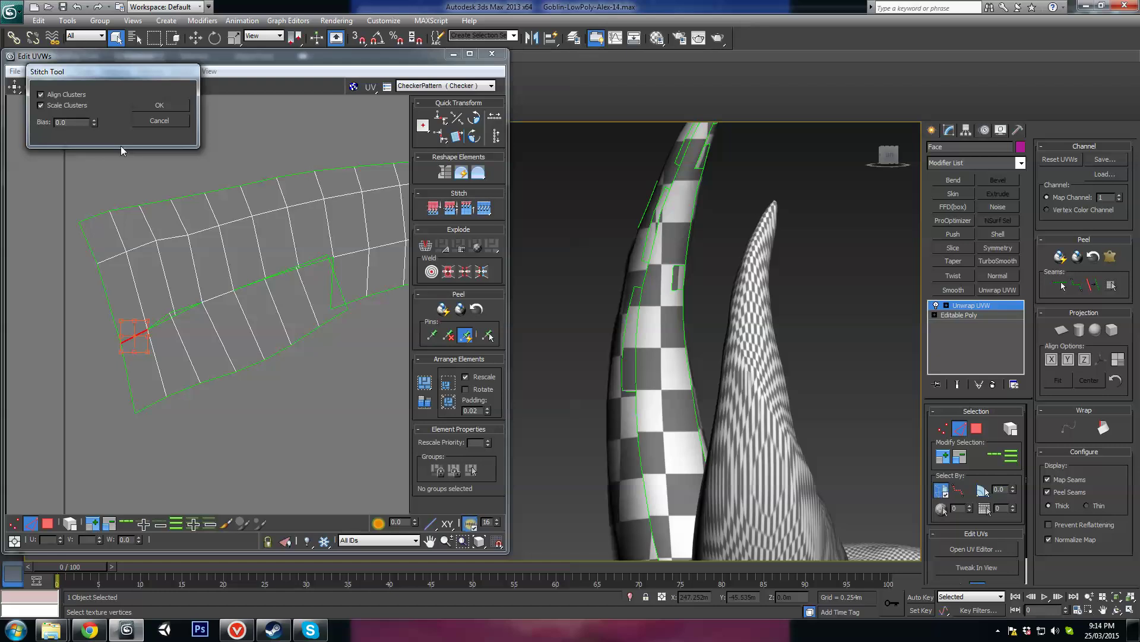
text(5)
click(94, 120)
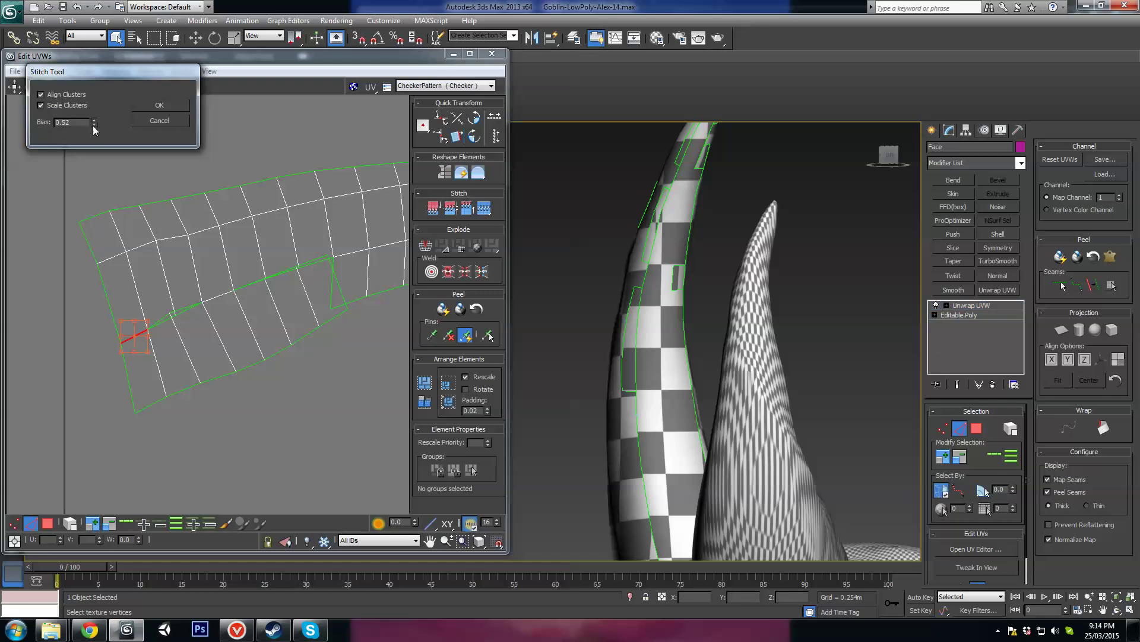
click(93, 124)
drag(93, 121, 92, 89)
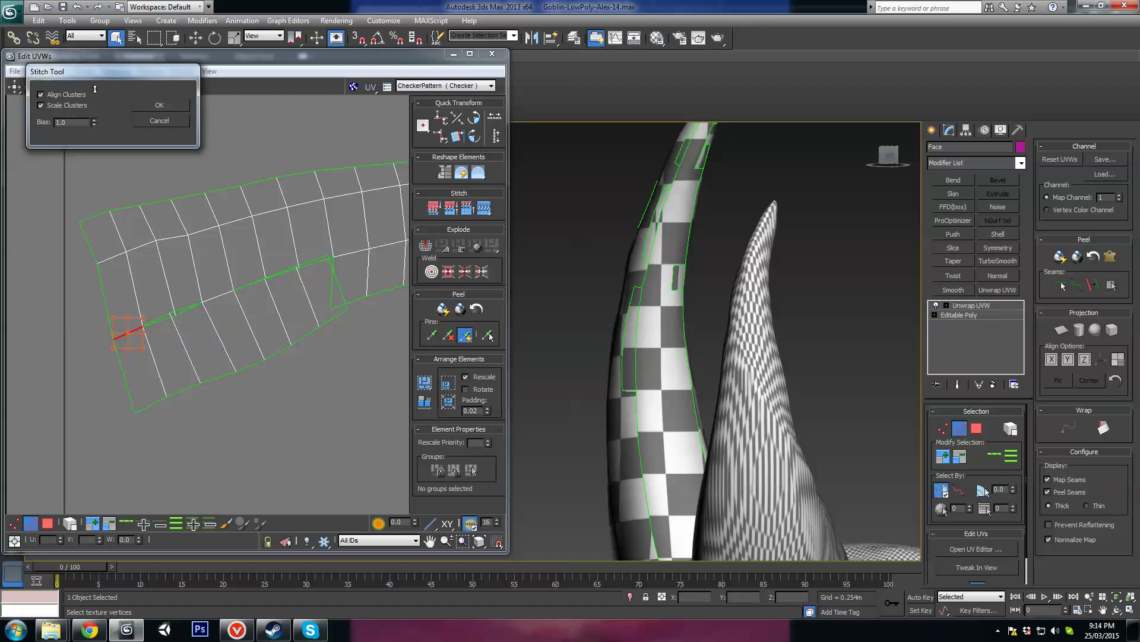
drag(102, 148, 105, 169)
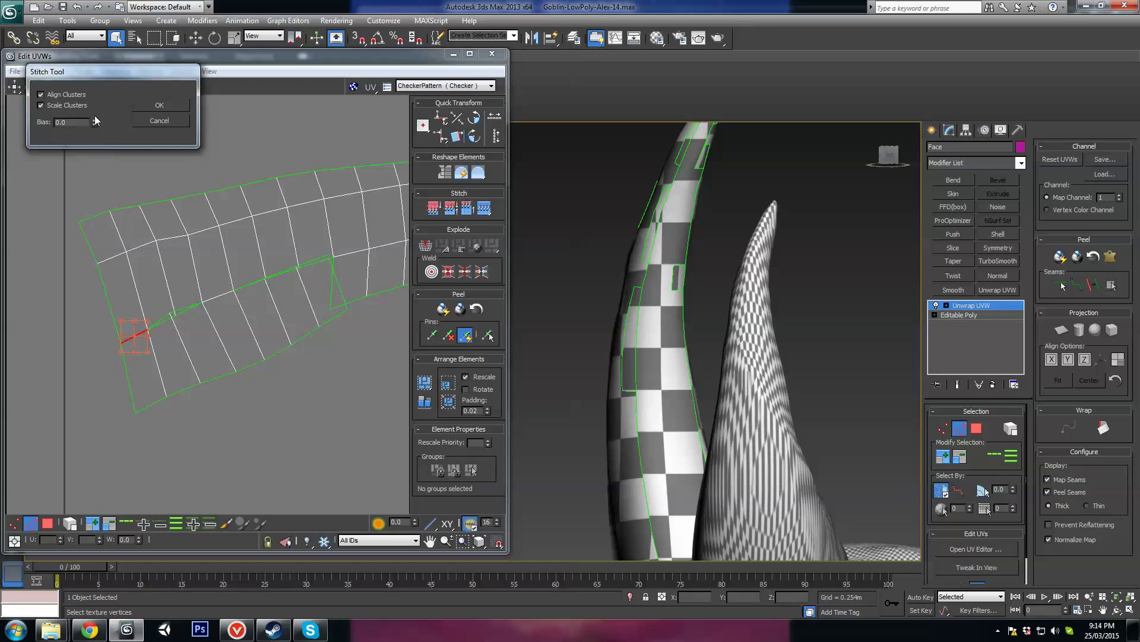
drag(94, 121, 92, 1)
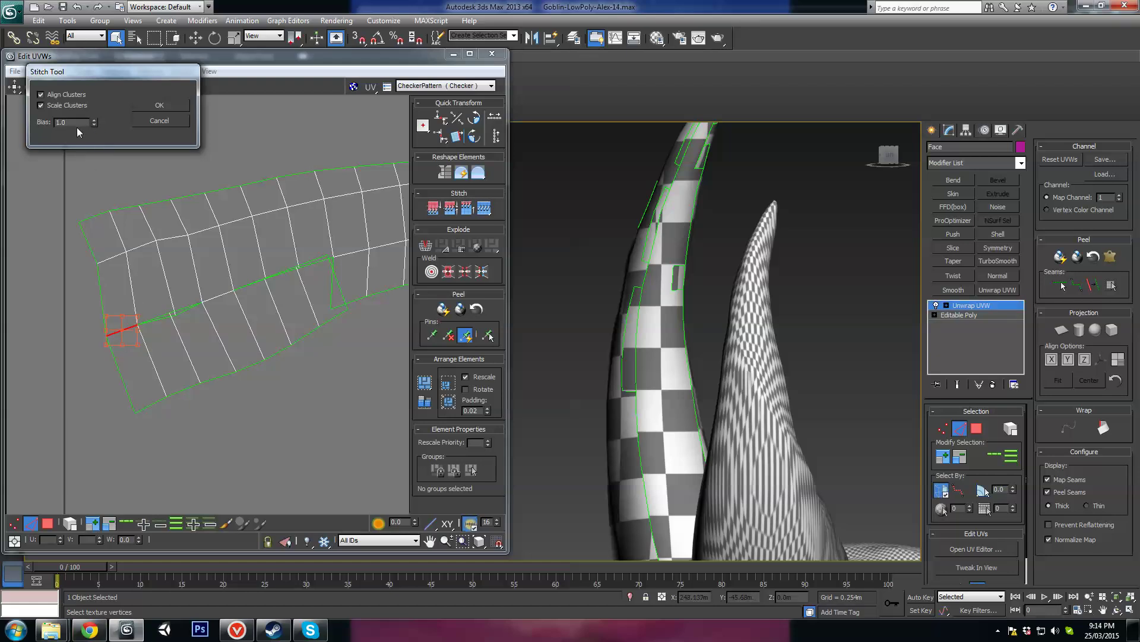
text(.5)
click(167, 104)
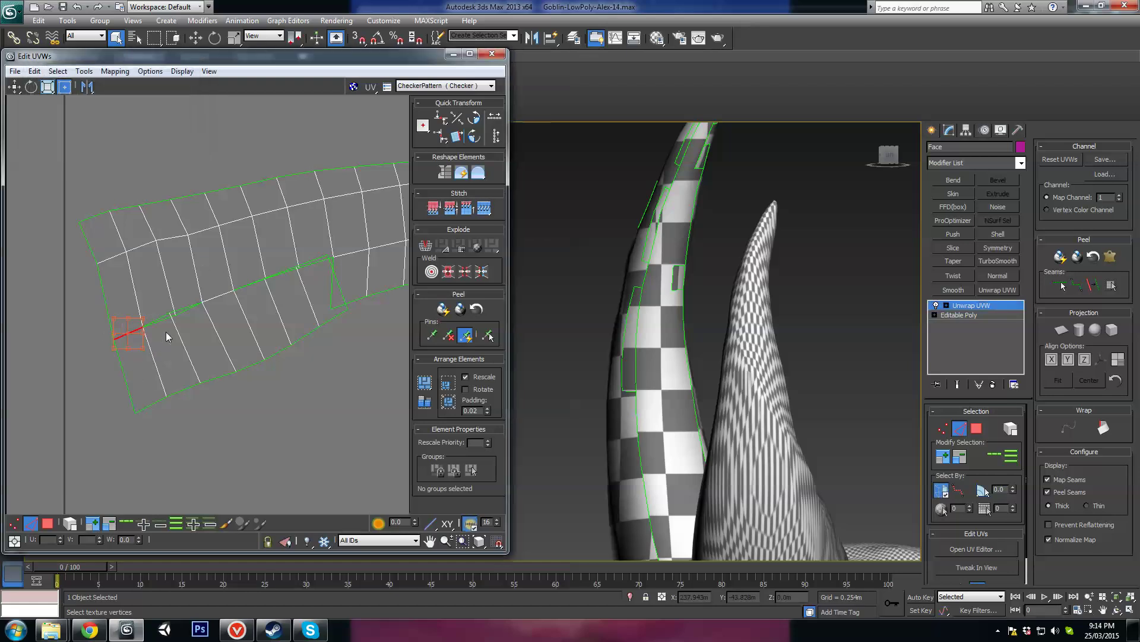
Stitch the next open edge along the join and the crosswise edge at the attached piece's inner end, with bias 0.5
click(83, 70)
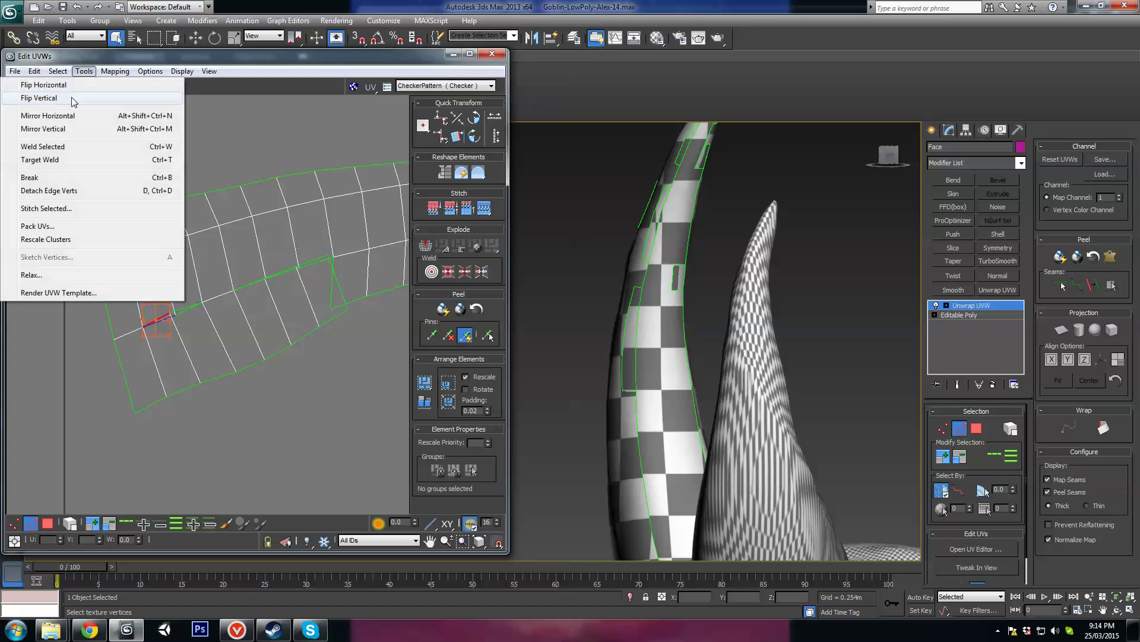
click(46, 208)
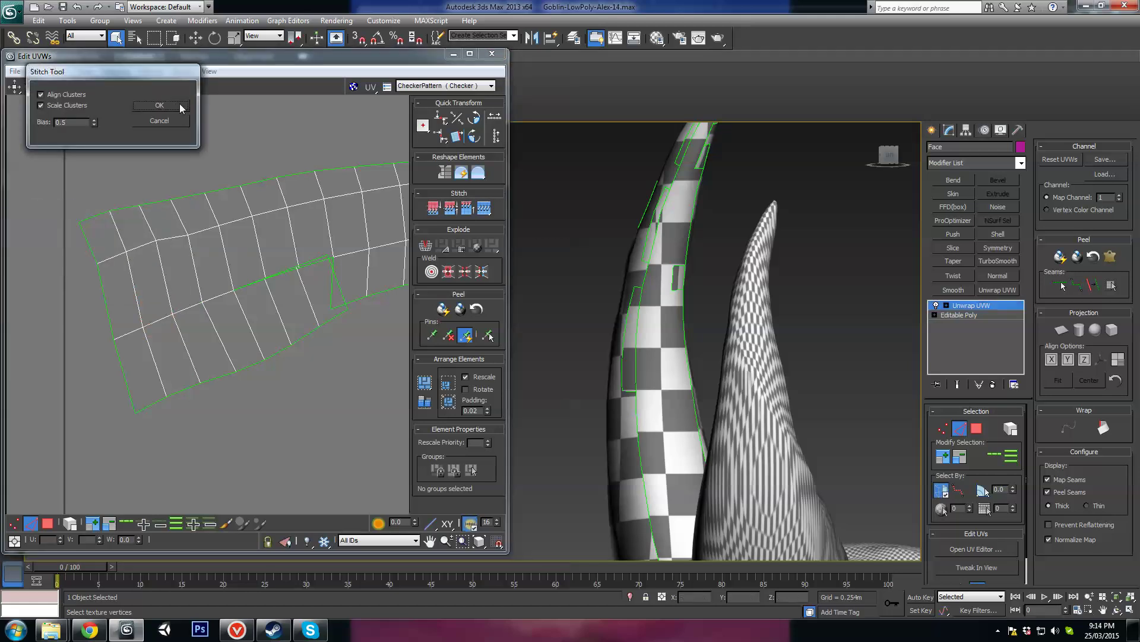
click(330, 280)
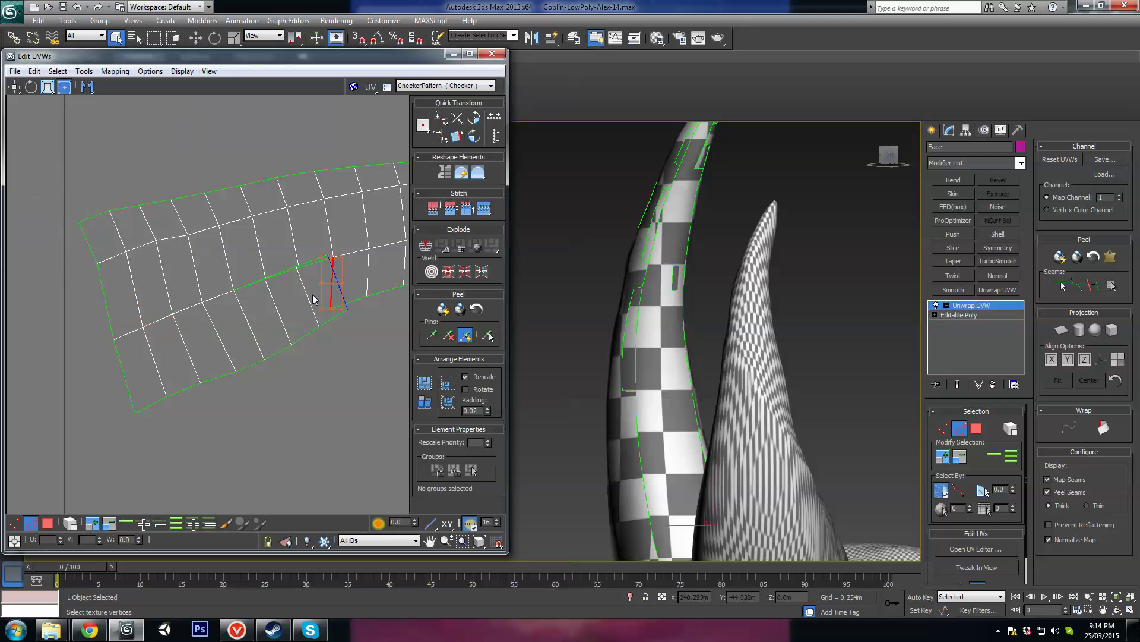
click(83, 71)
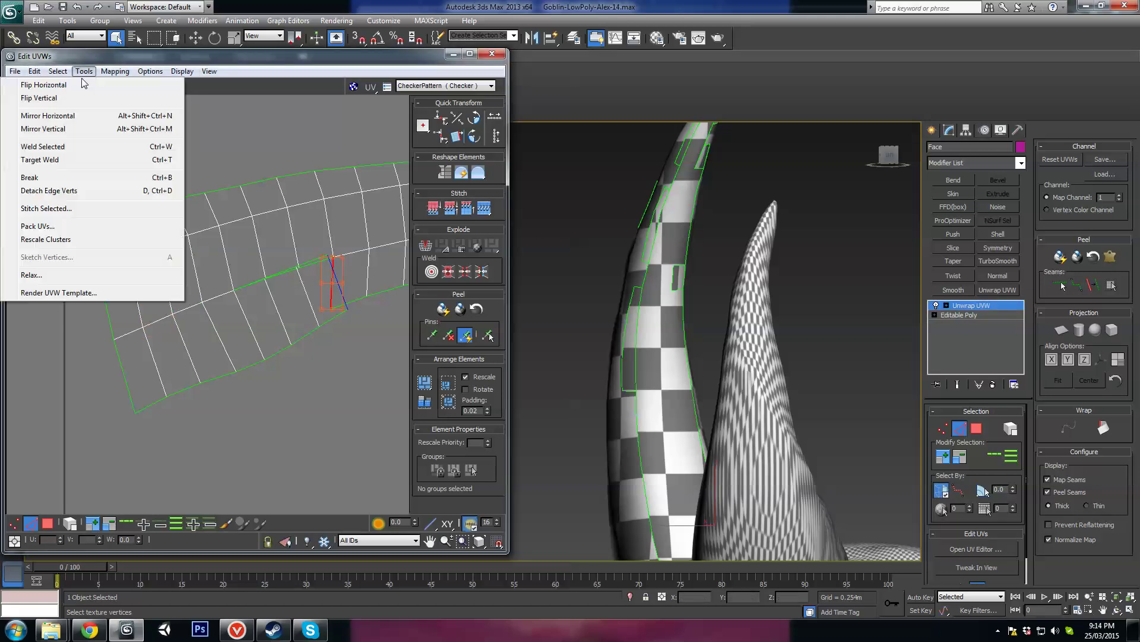
click(53, 208)
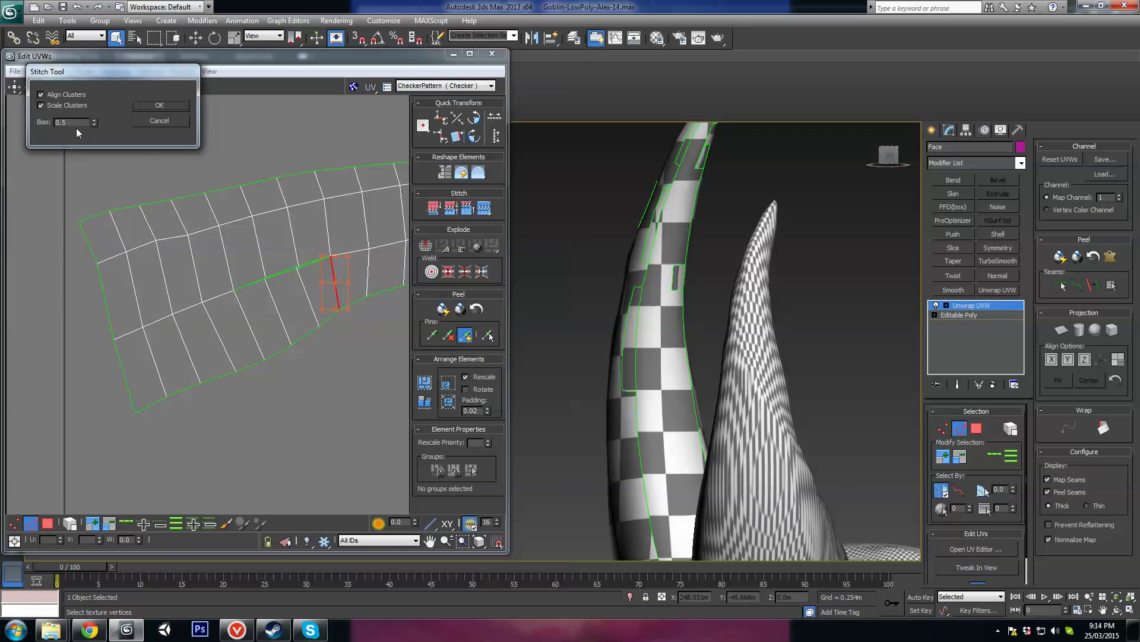
click(157, 106)
Stitch the remaining open edge along the join between the strip and the attached piece, with bias 0.5
click(280, 274)
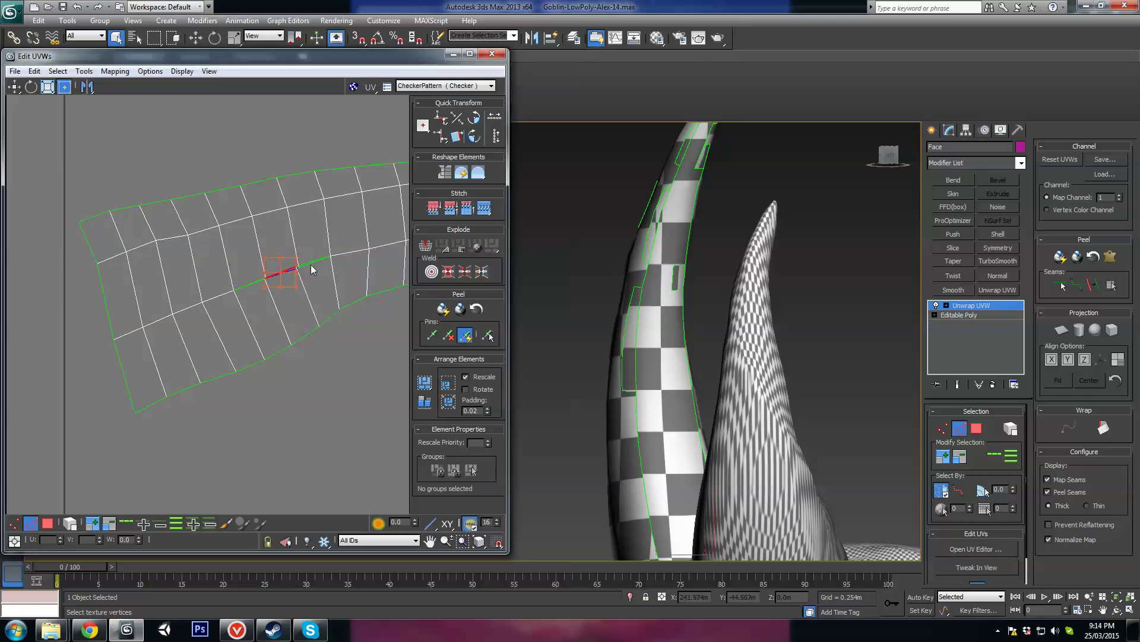
click(83, 72)
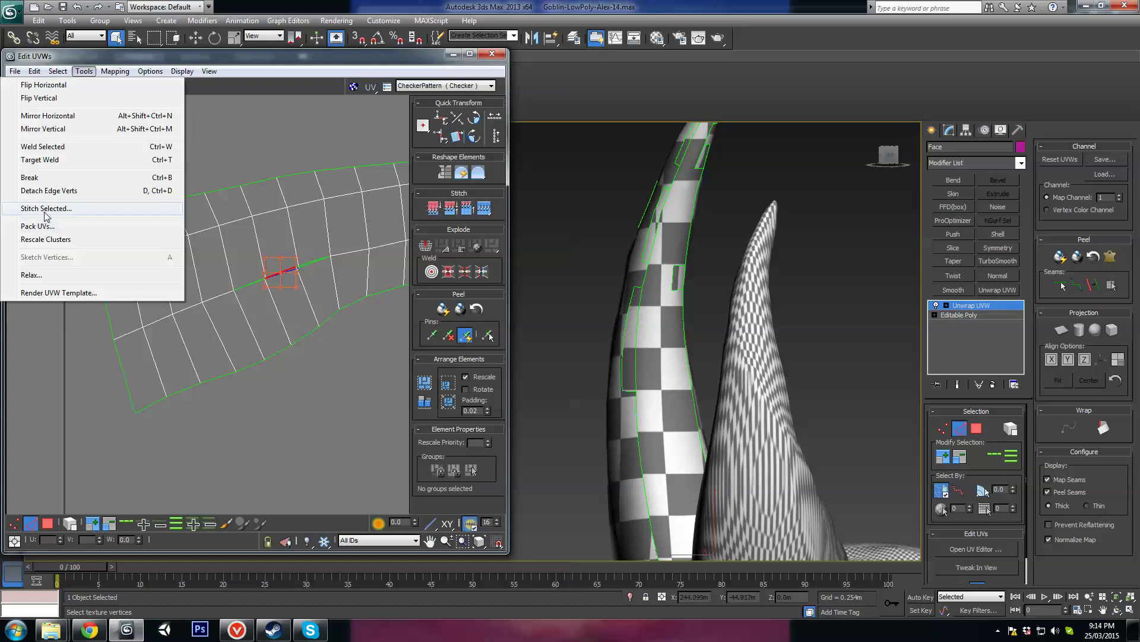
click(53, 209)
click(151, 108)
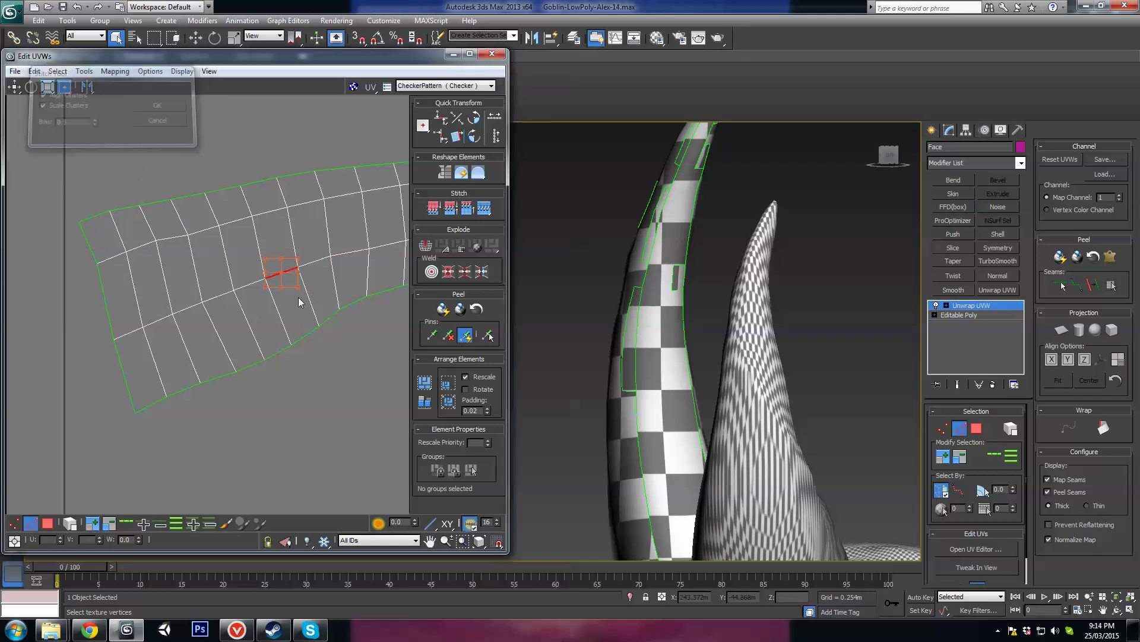
Examine the stitched strip in the UV layout and the checker pattern around the base of the horn
scroll(298, 301, down, 1)
middle_drag(328, 313, 234, 290)
scroll(258, 344, down, 1)
scroll(234, 290, down, 1)
alt+middle_drag(693, 350, 627, 395)
click(158, 280)
click(158, 280)
scroll(627, 397, up, 4)
middle_drag(721, 396, 625, 346)
scroll(222, 307, down, 2)
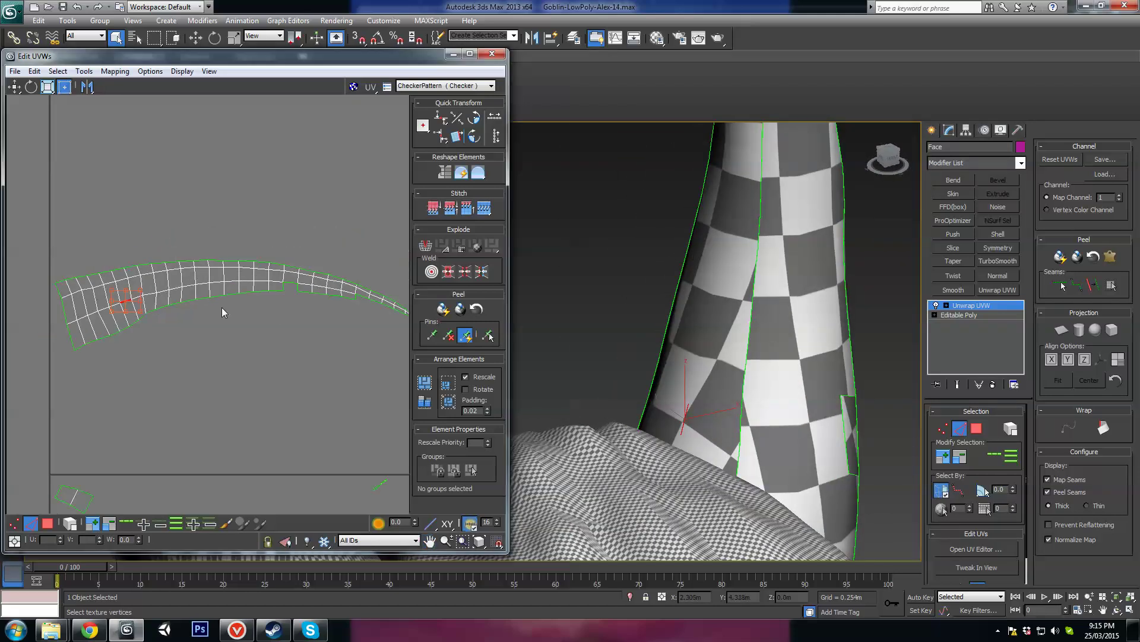
Stitch the small loose piece onto the notch edge on the underside of the strip's narrower half, with bias 0.0
scroll(286, 312, up, 2)
middle_drag(286, 312, 191, 320)
scroll(190, 321, up, 2)
click(210, 281)
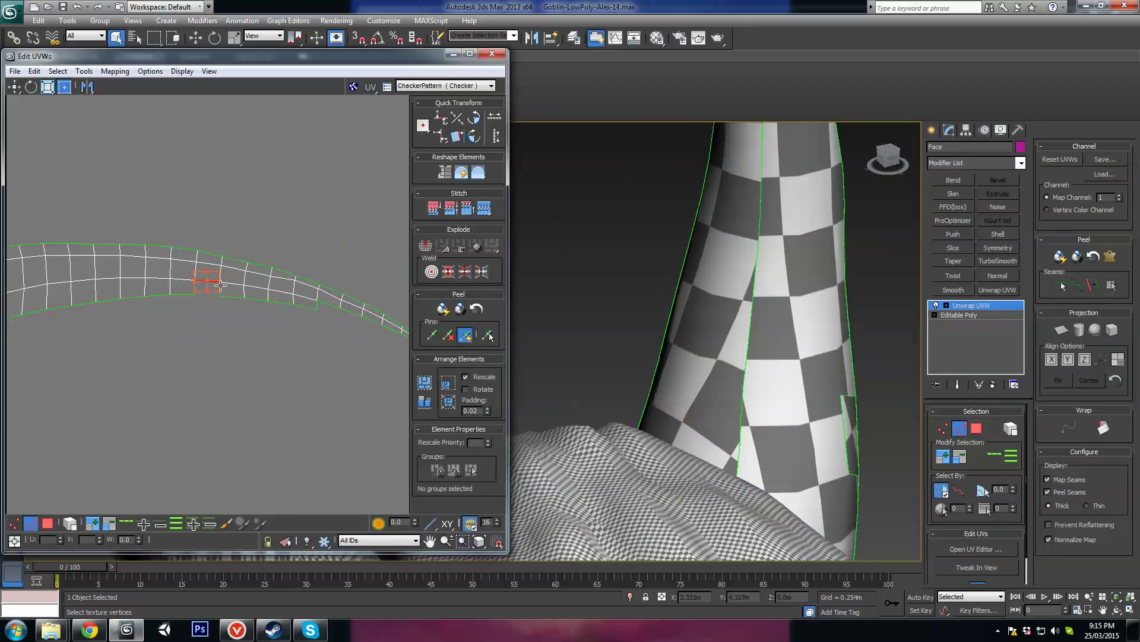
key(s)
click(162, 43)
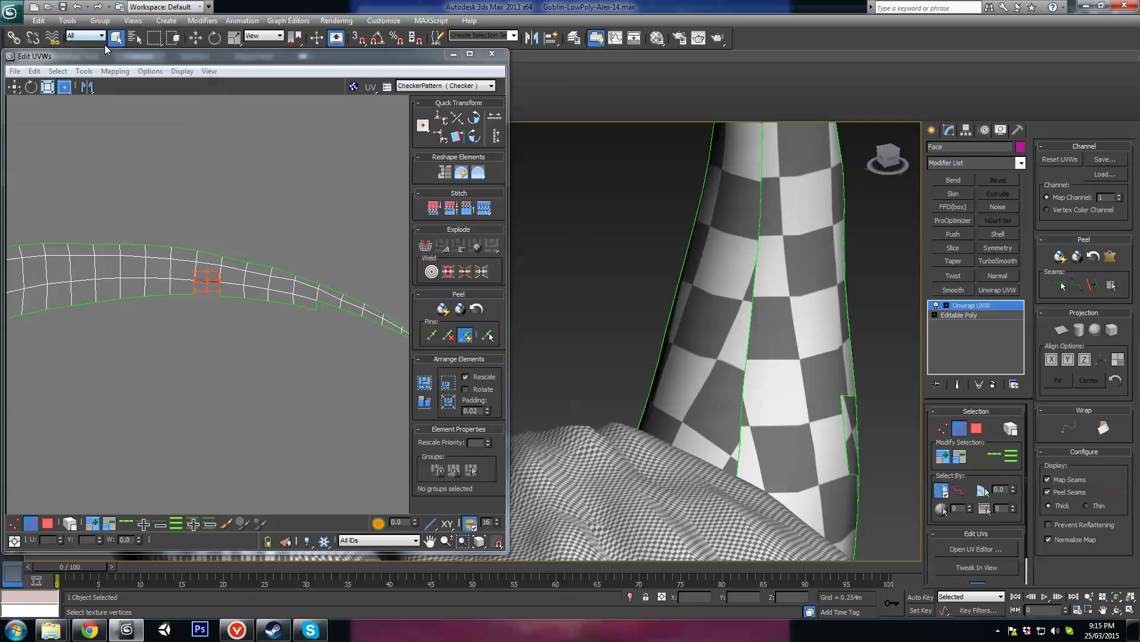
click(84, 71)
click(47, 209)
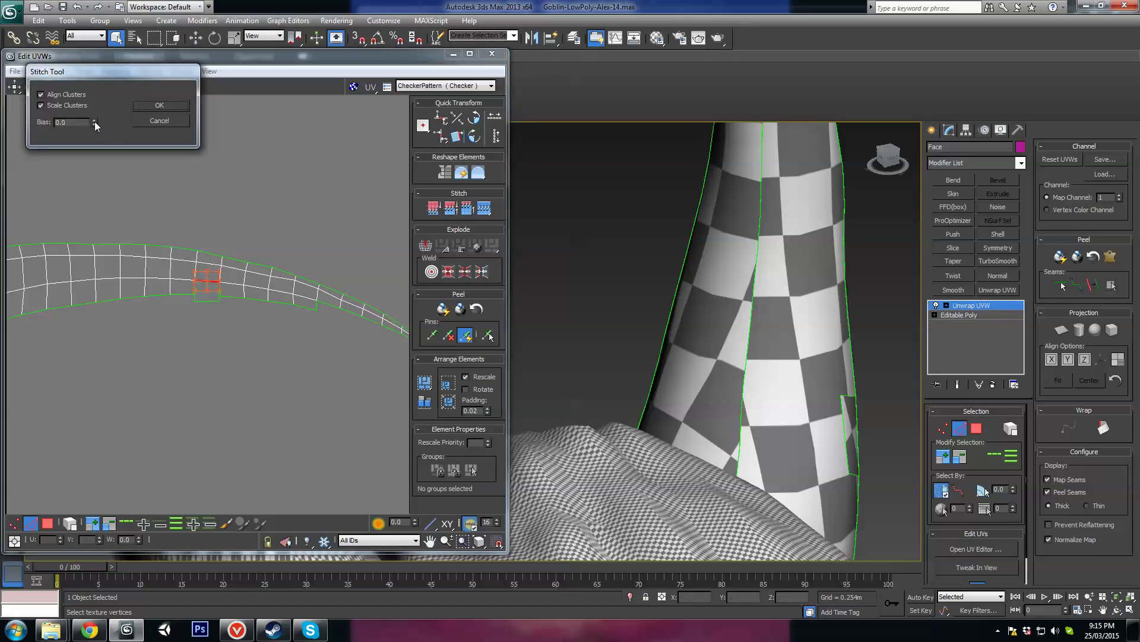
click(164, 107)
Try to stitch the lower edge near the strip's narrow tip with bias 0.0, inspect the joined shells and undo the stitch
click(350, 312)
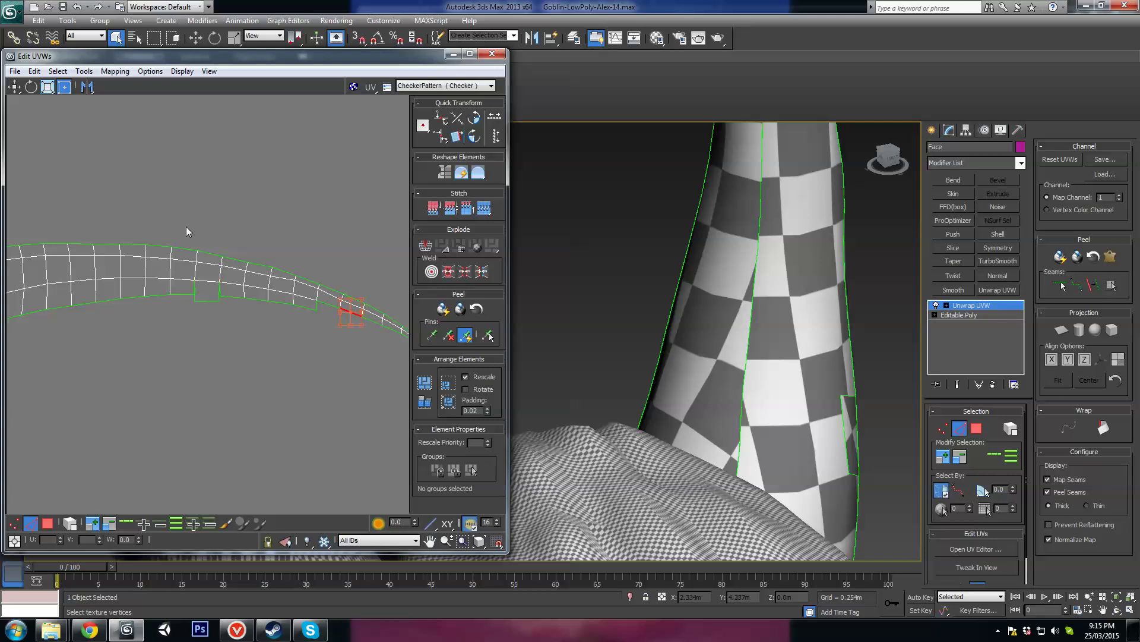
click(84, 71)
click(36, 209)
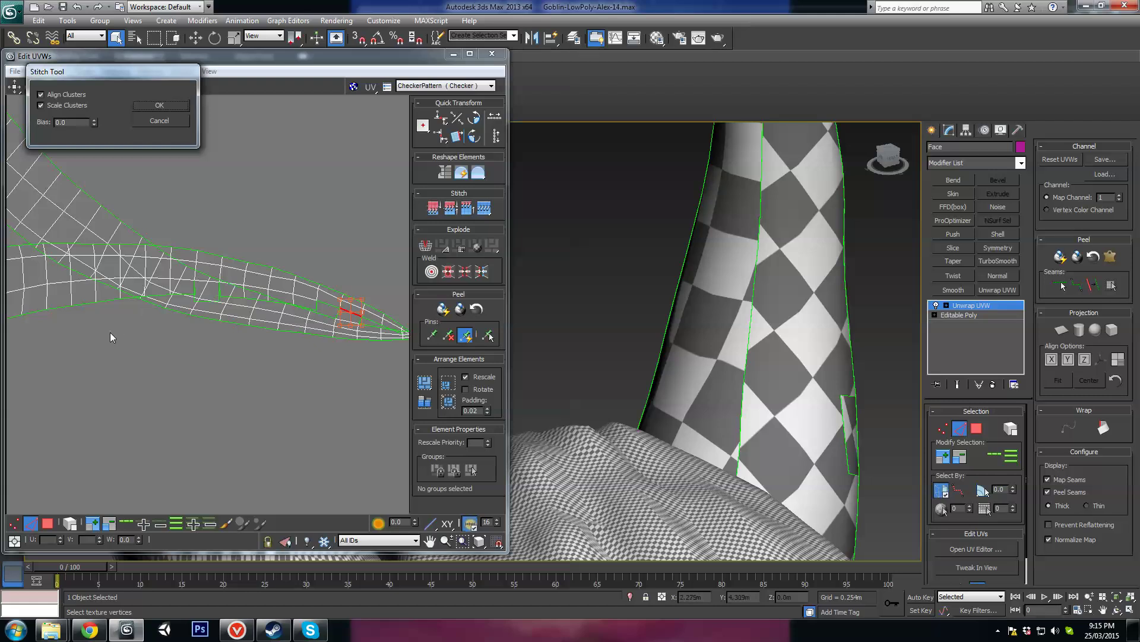
click(158, 108)
middle_drag(205, 142, 223, 284)
scroll(232, 309, down, 4)
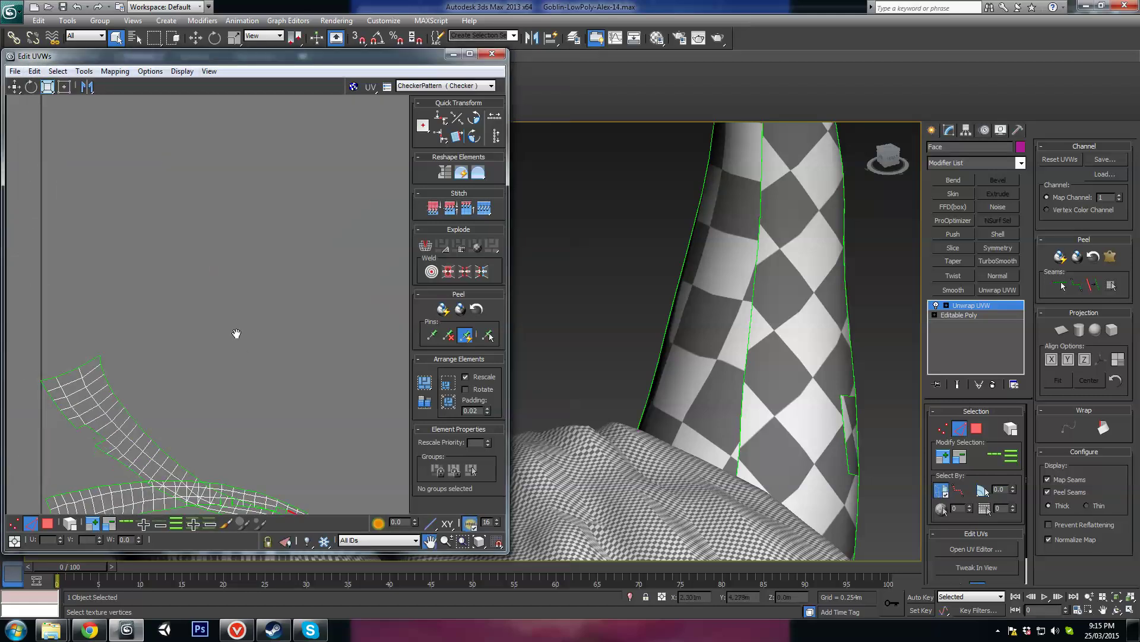
middle_drag(236, 356, 252, 215)
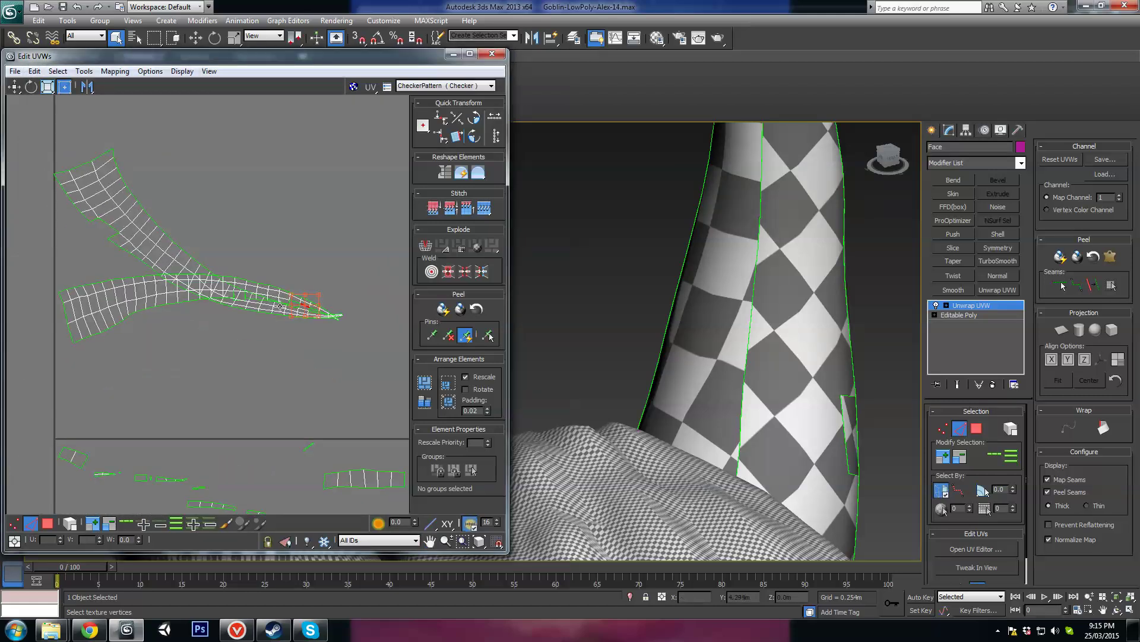
middle_drag(200, 316, 260, 303)
scroll(281, 306, down, 3)
scroll(232, 300, up, 3)
scroll(257, 314, up, 1)
scroll(255, 324, down, 1)
key(ctrl+z)
key(ctrl+z)
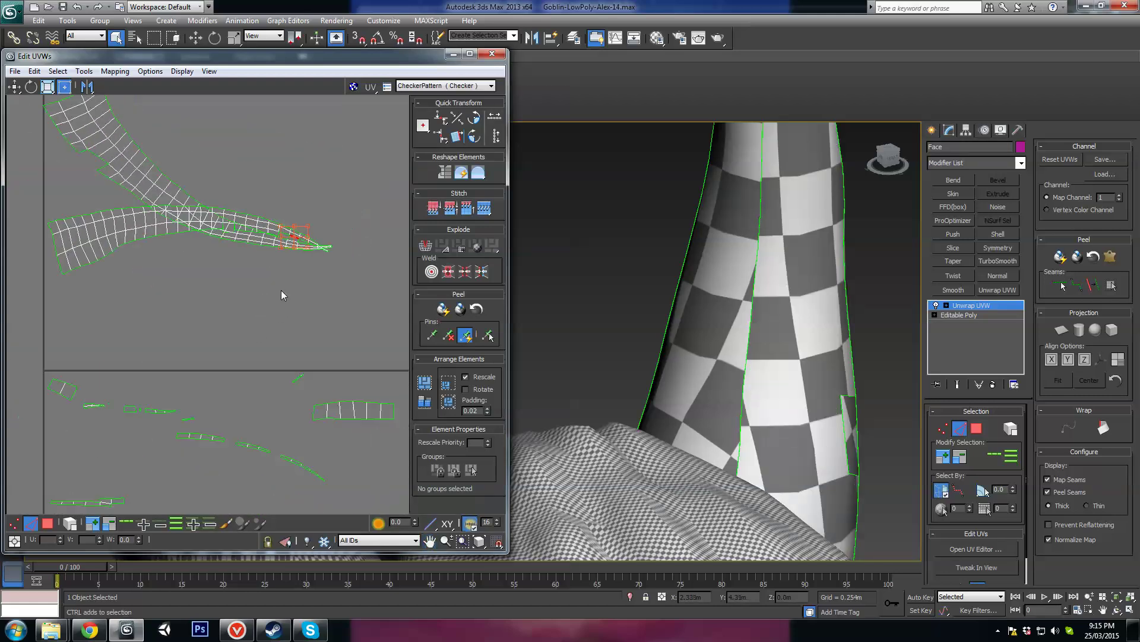
Stitch the open side edge of the newly attached piece that faces the strip's wide end, with bias 0.5
scroll(240, 212, up, 3)
middle_drag(240, 212, 219, 281)
scroll(220, 282, up, 1)
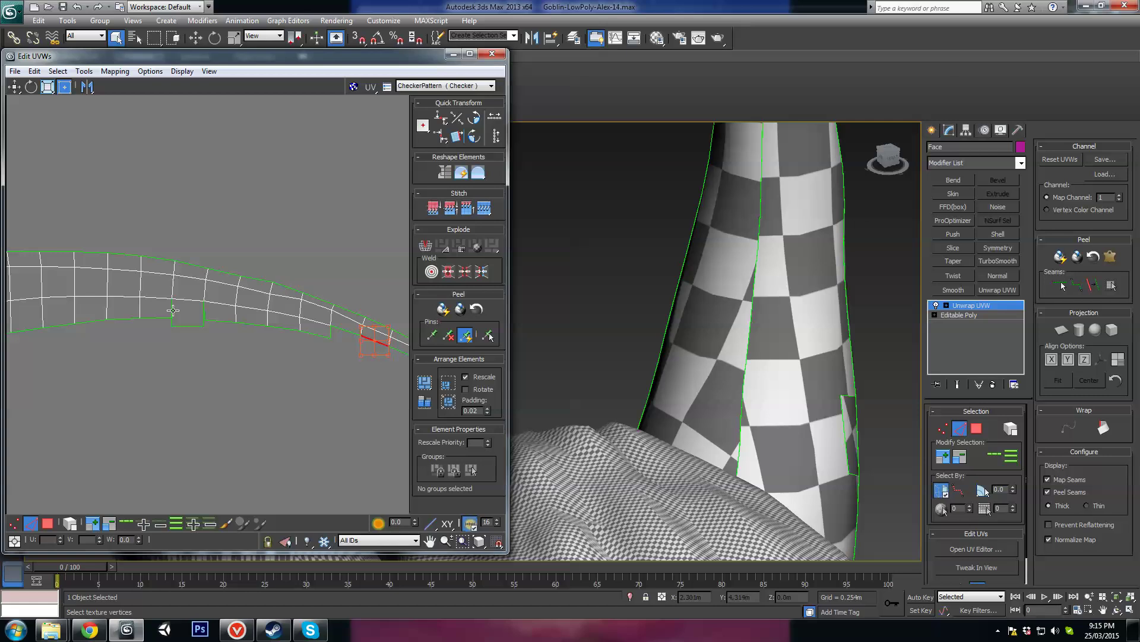
click(172, 308)
click(189, 327)
scroll(189, 323, up, 2)
drag(188, 316, 192, 314)
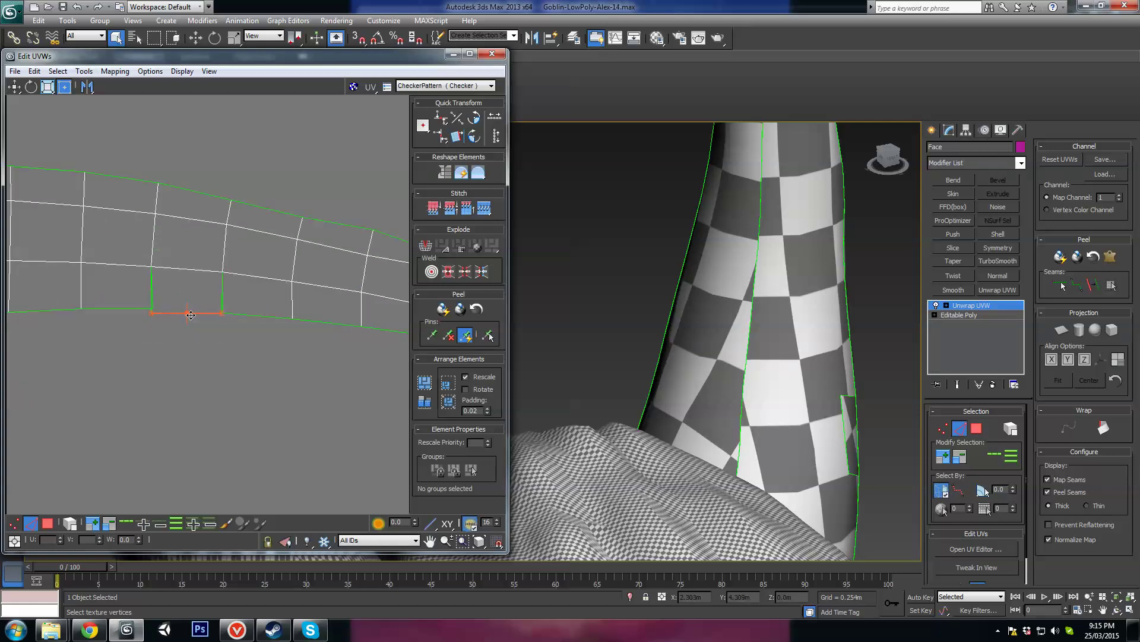
click(153, 291)
click(83, 71)
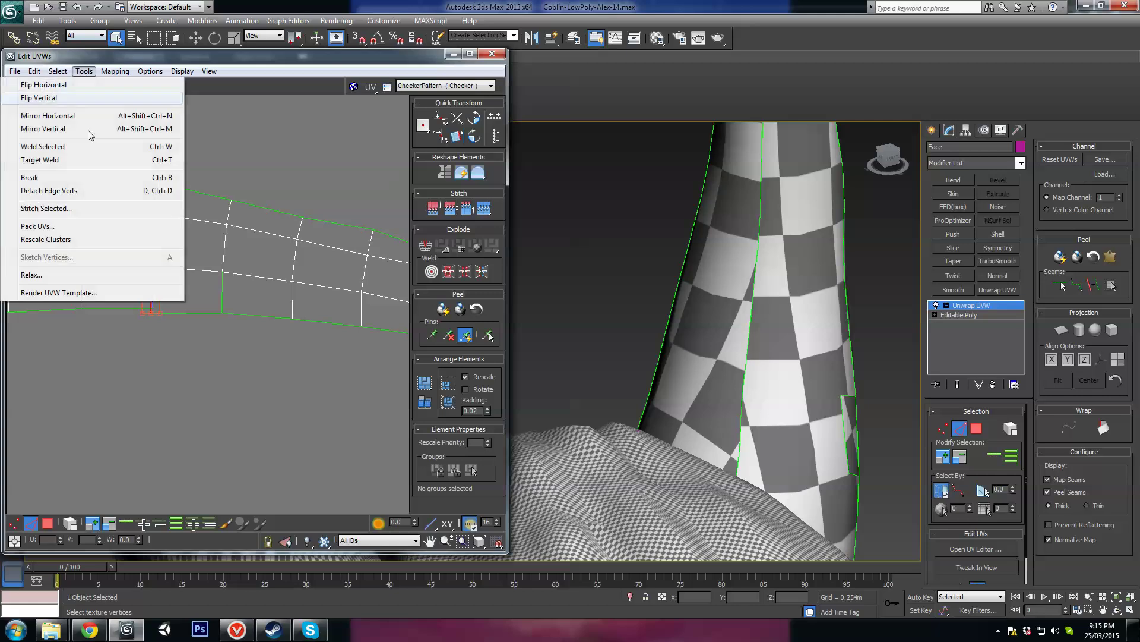
click(46, 208)
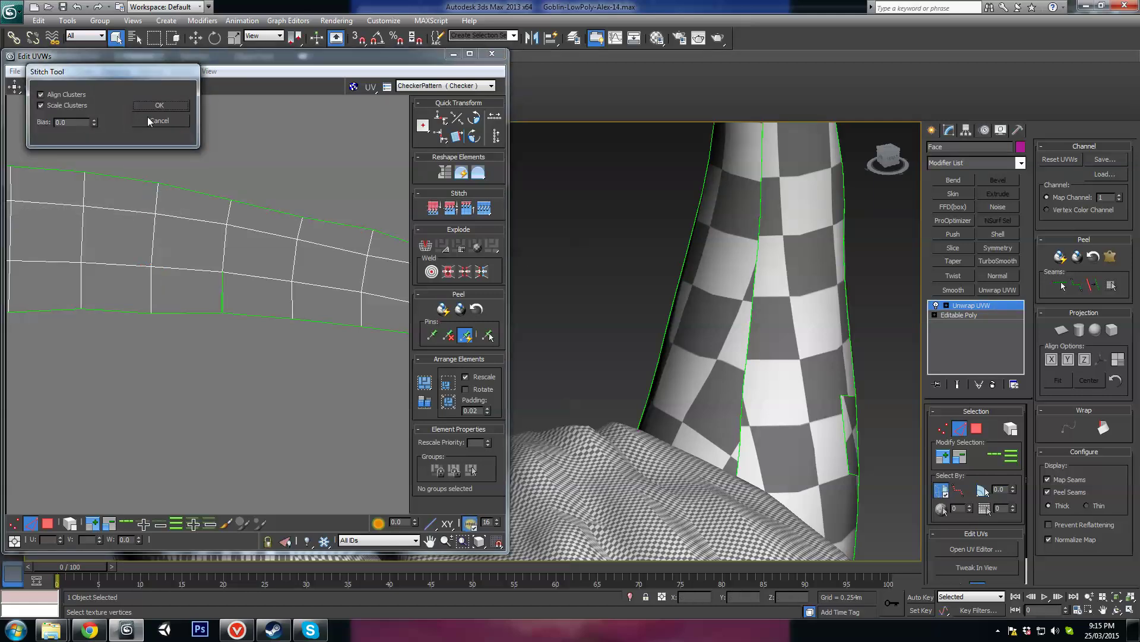
double_click(52, 123)
key(BackSpace)
click(177, 105)
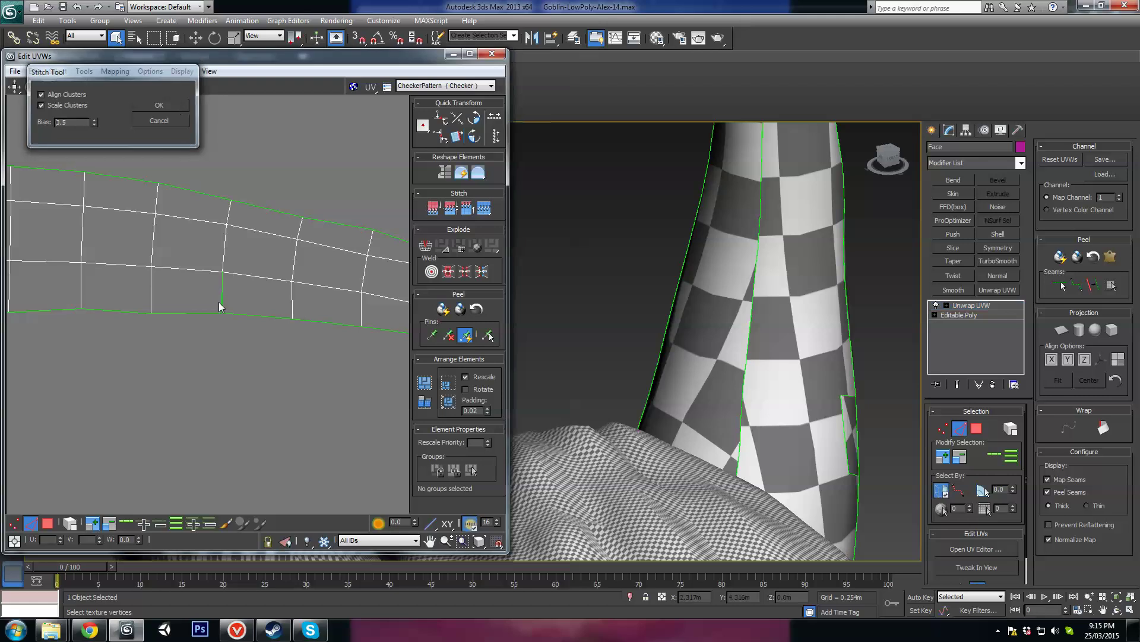
Stitch the attached piece's other open side edge, facing the strip's tip, with bias 0.5
click(222, 294)
click(83, 71)
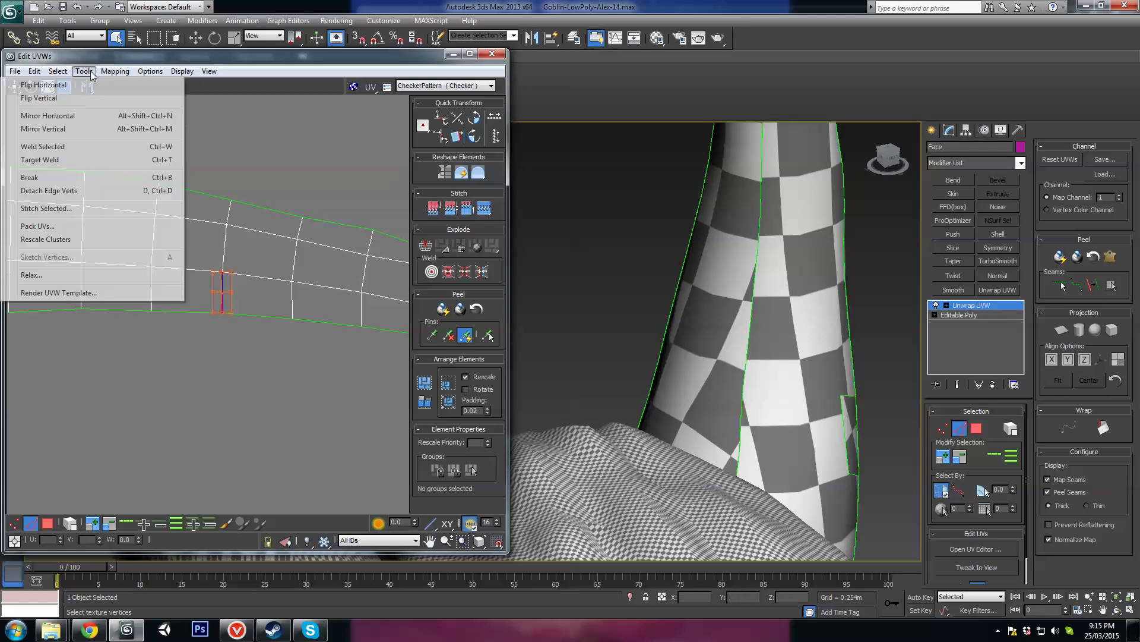
click(44, 212)
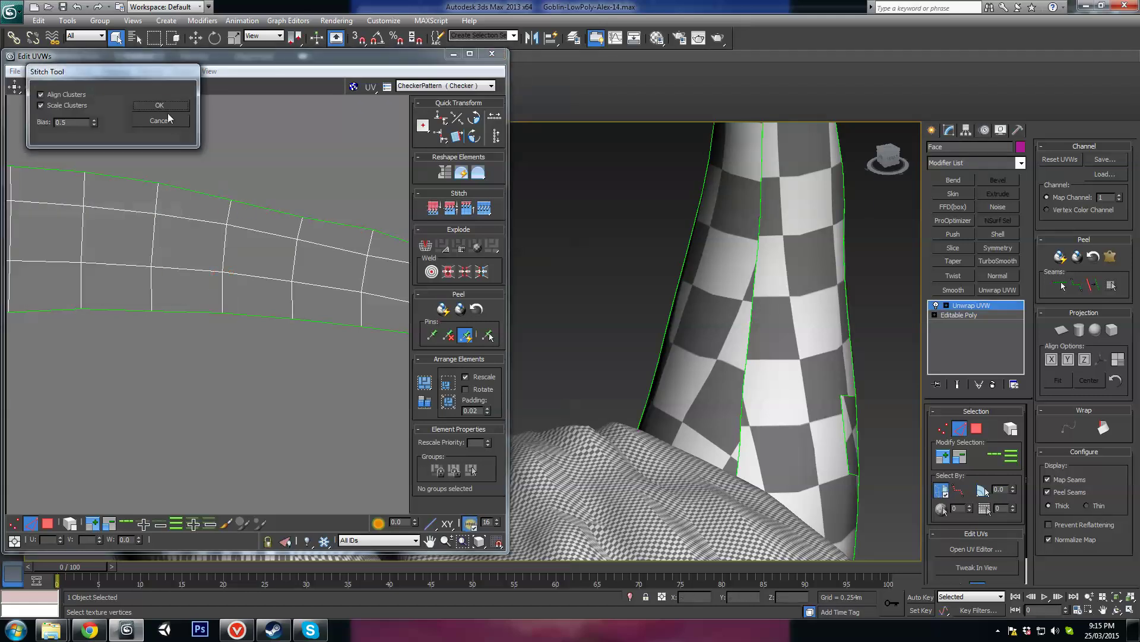
click(169, 107)
Select the edges in the middle of the repaired strip to check which other shells share its border
scroll(294, 313, down, 3)
middle_drag(244, 291, 273, 351)
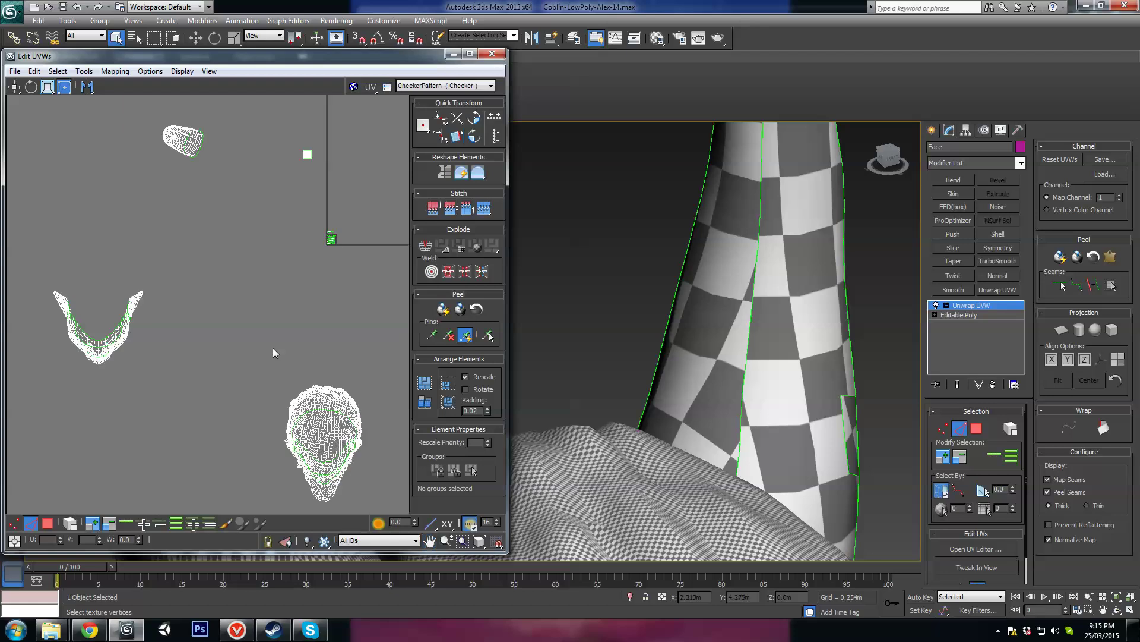
middle_drag(306, 214, 287, 262)
scroll(287, 261, up, 10)
middle_drag(377, 347, 286, 237)
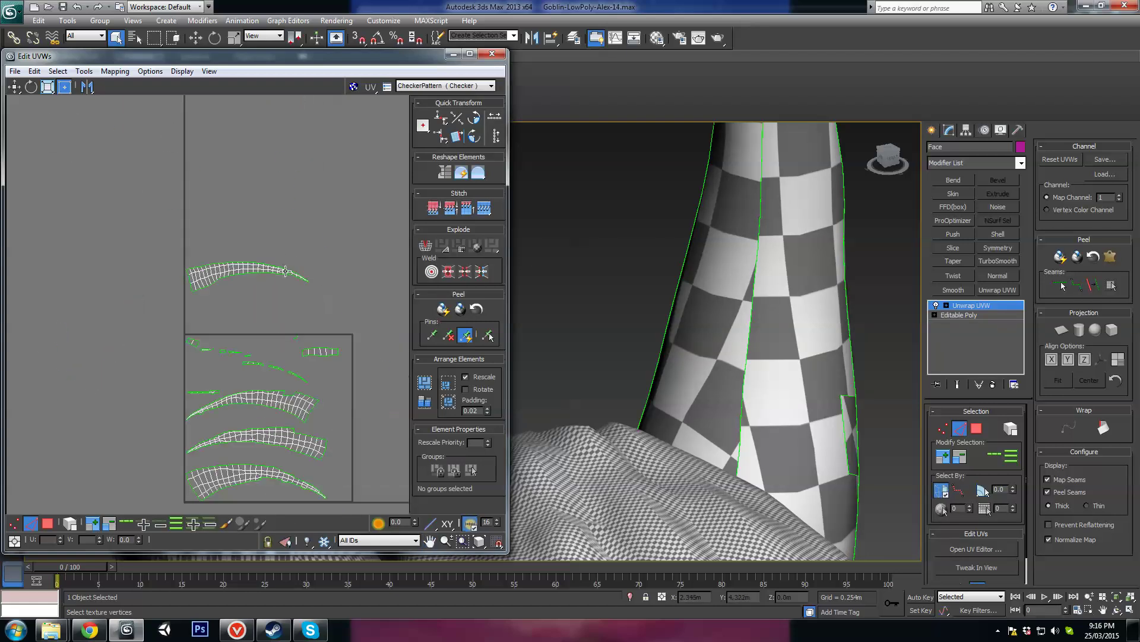
drag(285, 248, 249, 291)
scroll(285, 356, up, 4)
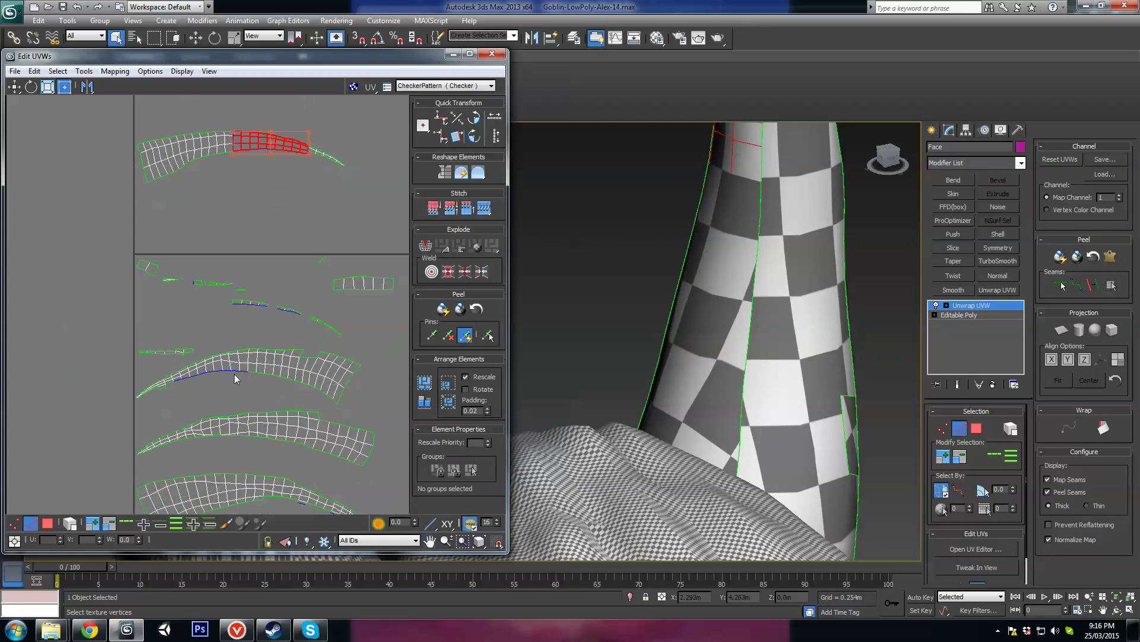
click(236, 381)
Select a face on the uppermost of the three remaining long strips to locate that strip on the horn
click(47, 523)
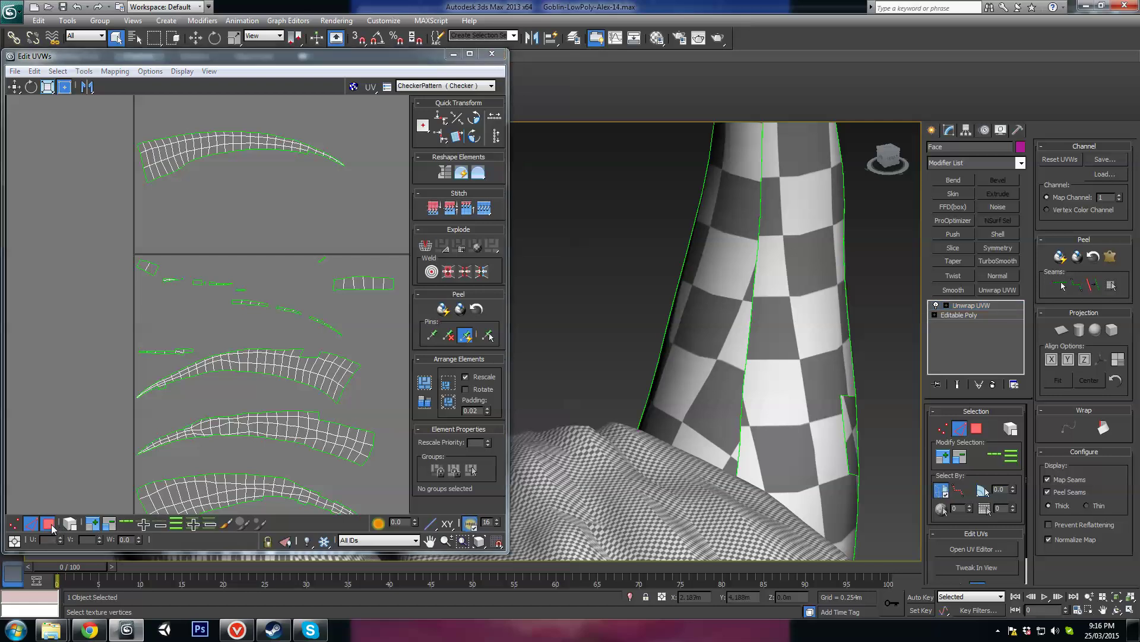
middle_drag(241, 369, 209, 376)
click(267, 324)
scroll(244, 219, down, 3)
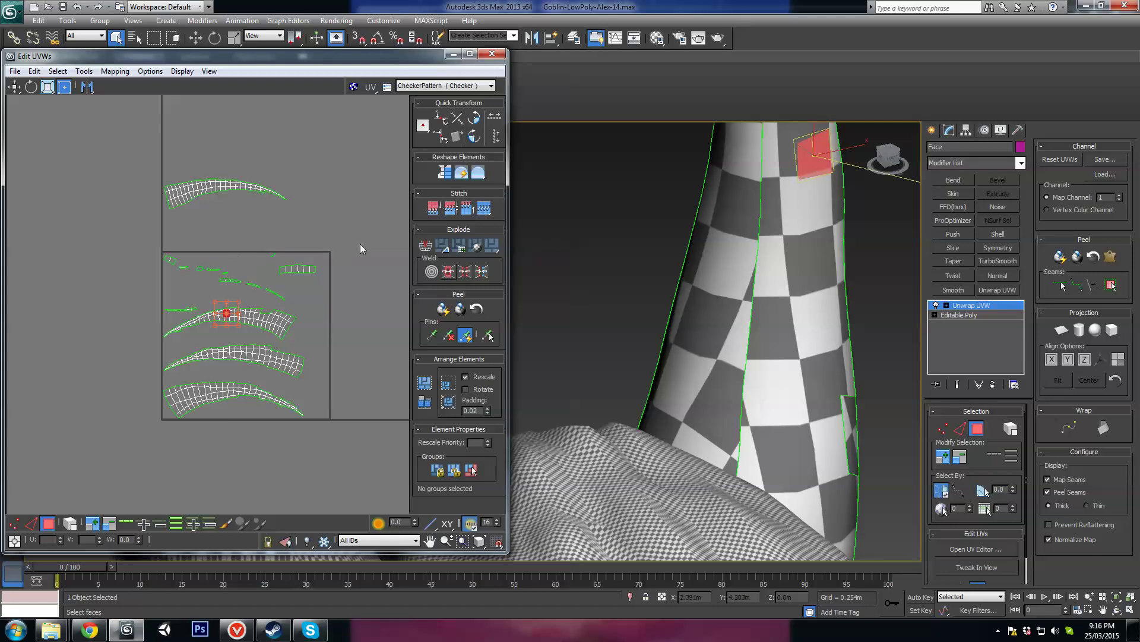
alt+middle_drag(778, 356, 730, 315)
scroll(201, 153, up, 3)
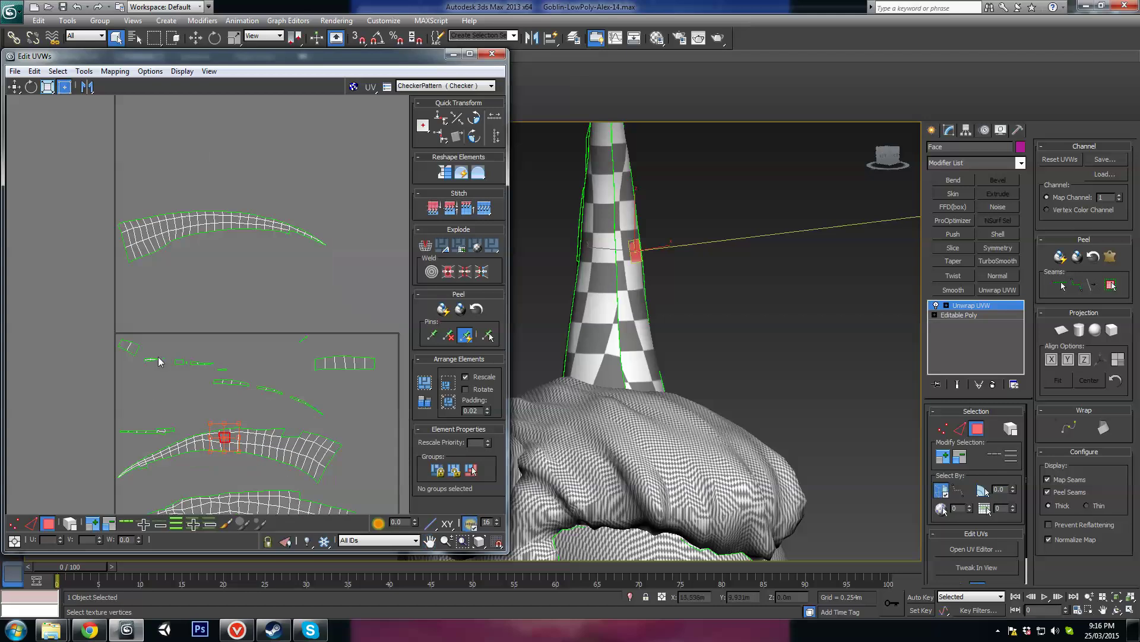
Try to stitch the middle of the repaired strip's lower border to the neighbouring long strip with bias 0.5, and cancel it
click(30, 523)
scroll(291, 219, up, 2)
middle_drag(291, 219, 300, 280)
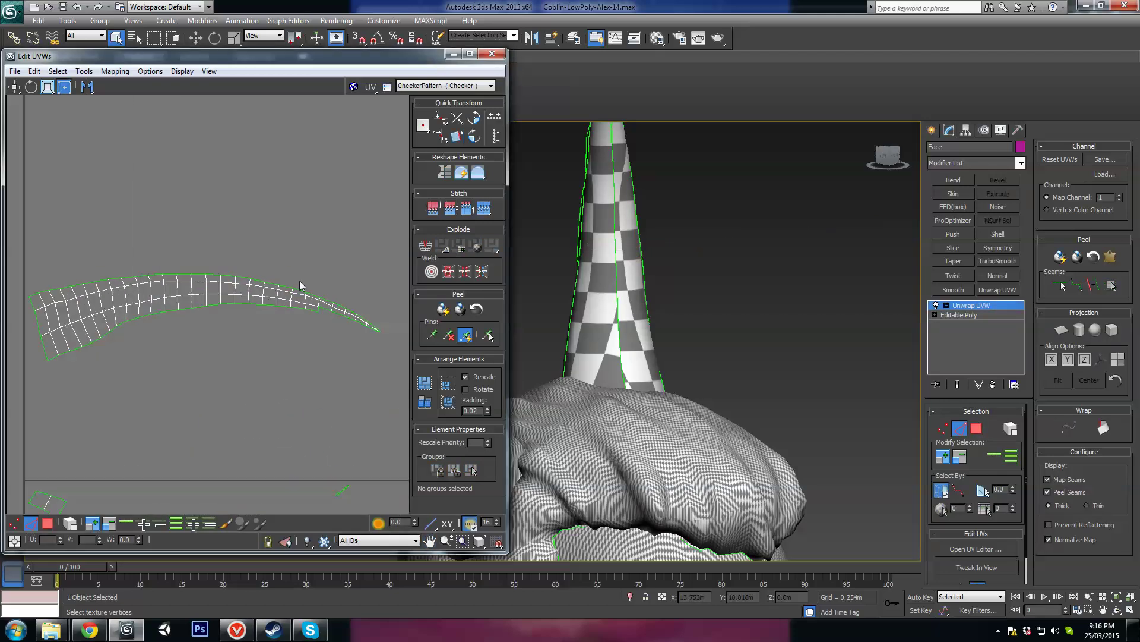
click(240, 304)
click(84, 71)
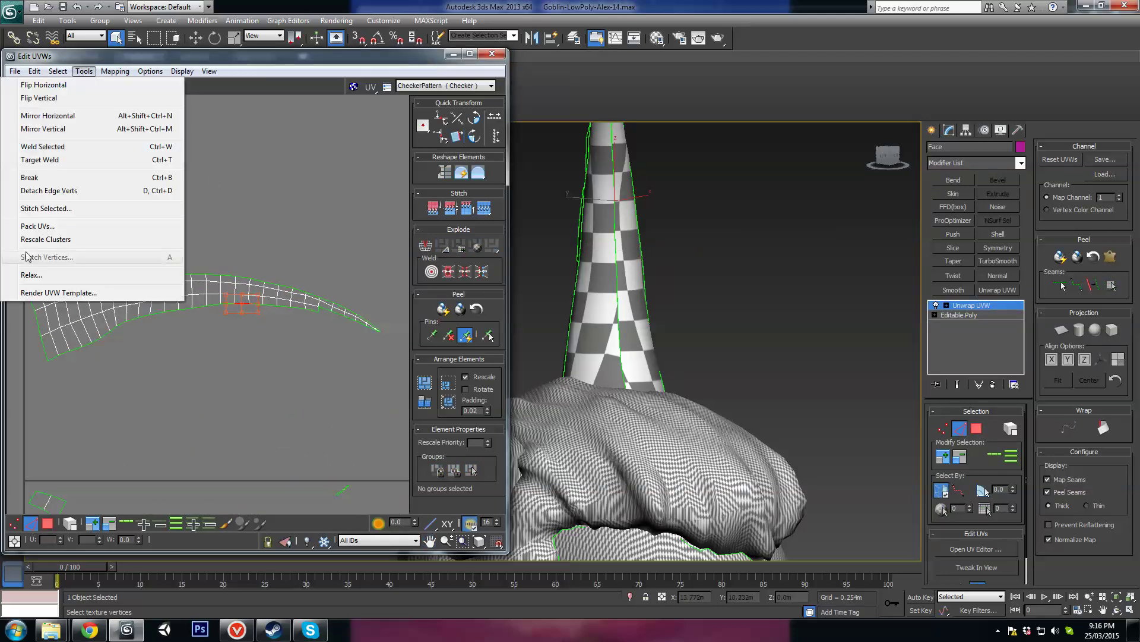
click(45, 208)
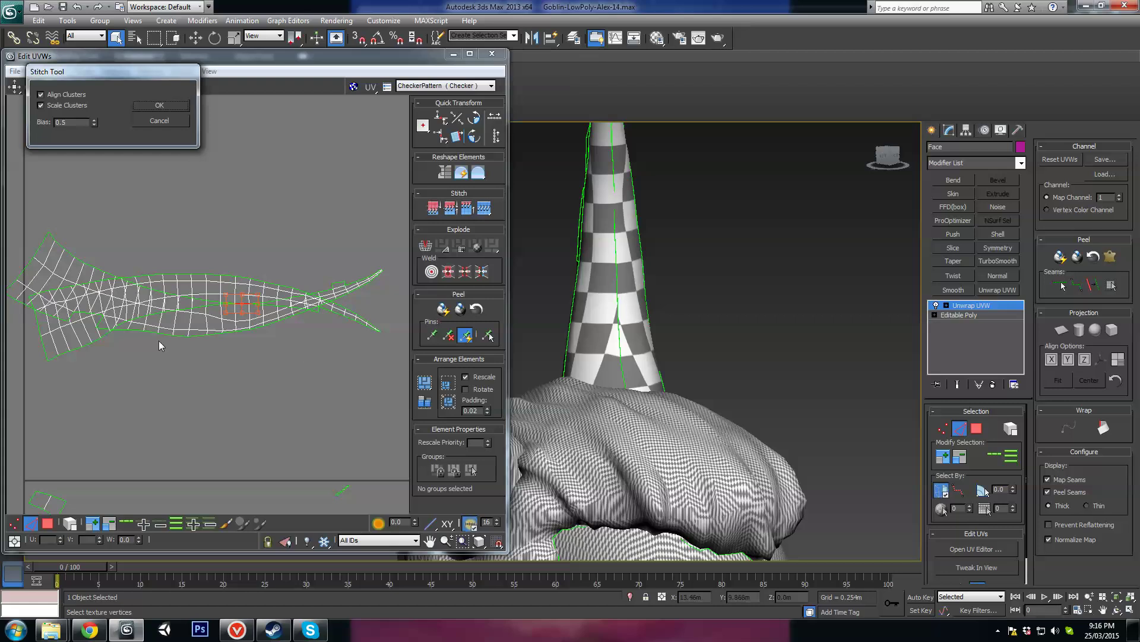
click(158, 121)
Select the whole uppermost of the three remaining long strips inside the UV tile as an element
scroll(302, 246, down, 4)
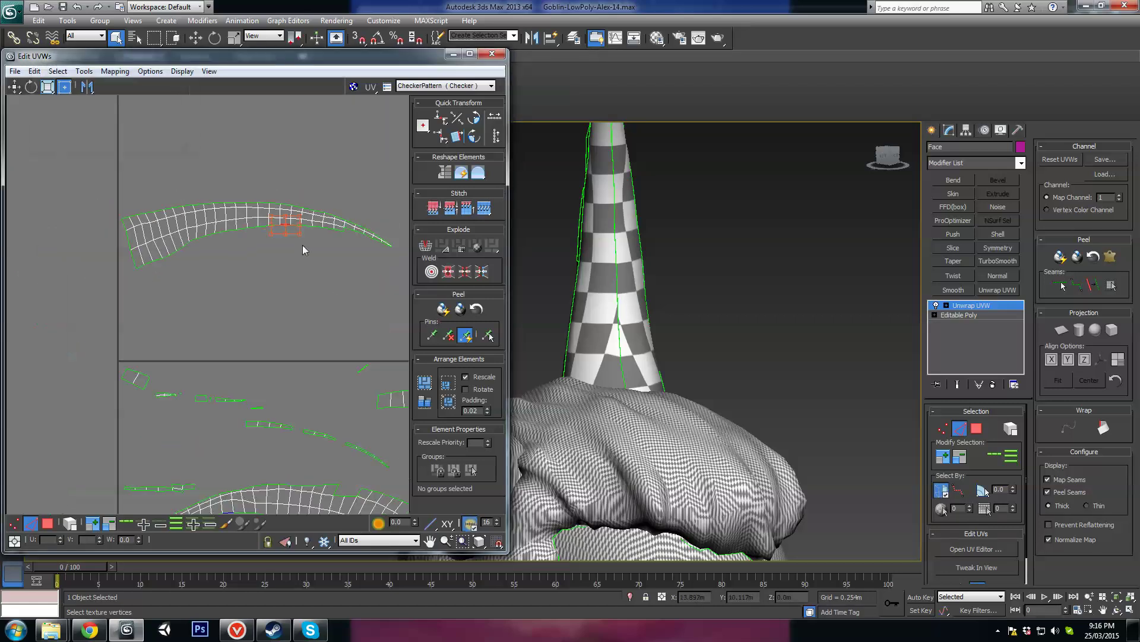
middle_drag(331, 336, 266, 266)
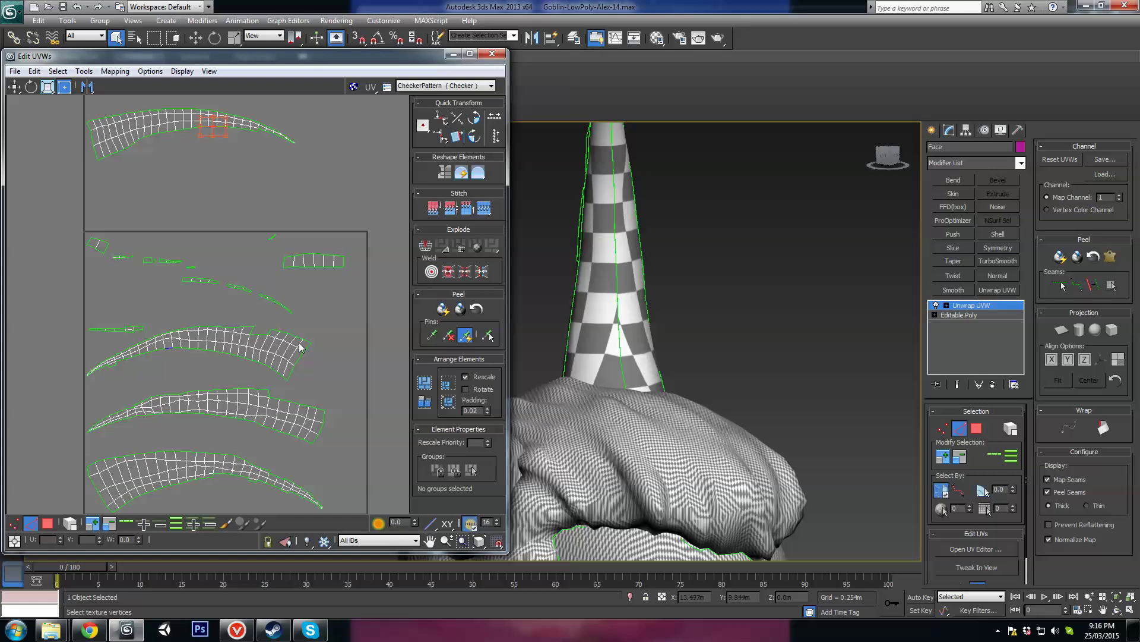
middle_drag(300, 347, 312, 340)
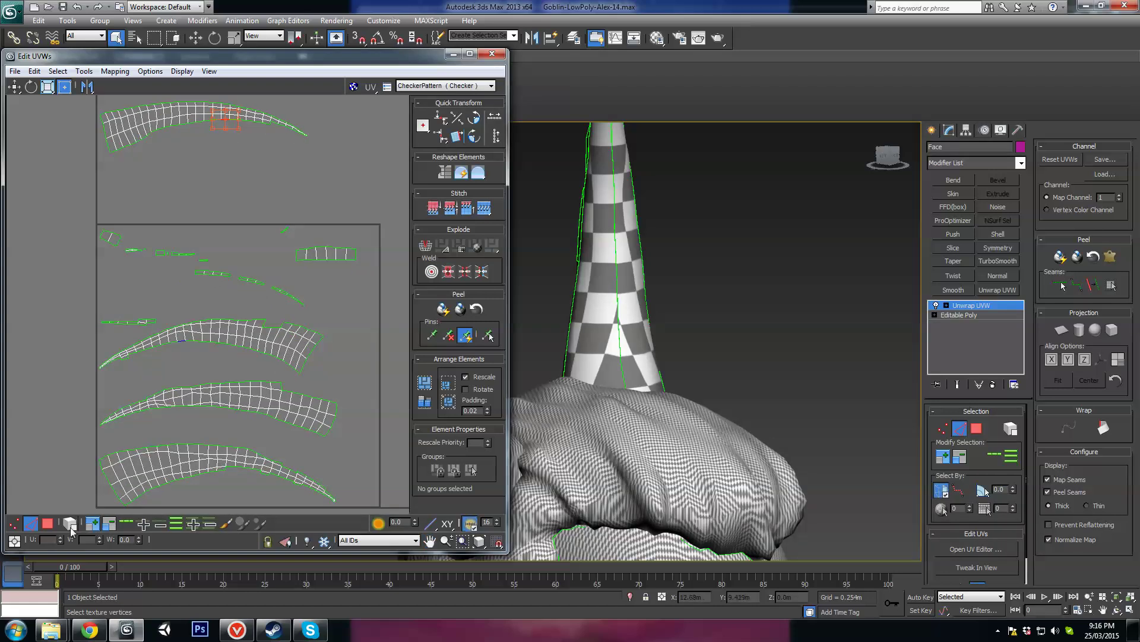
click(47, 523)
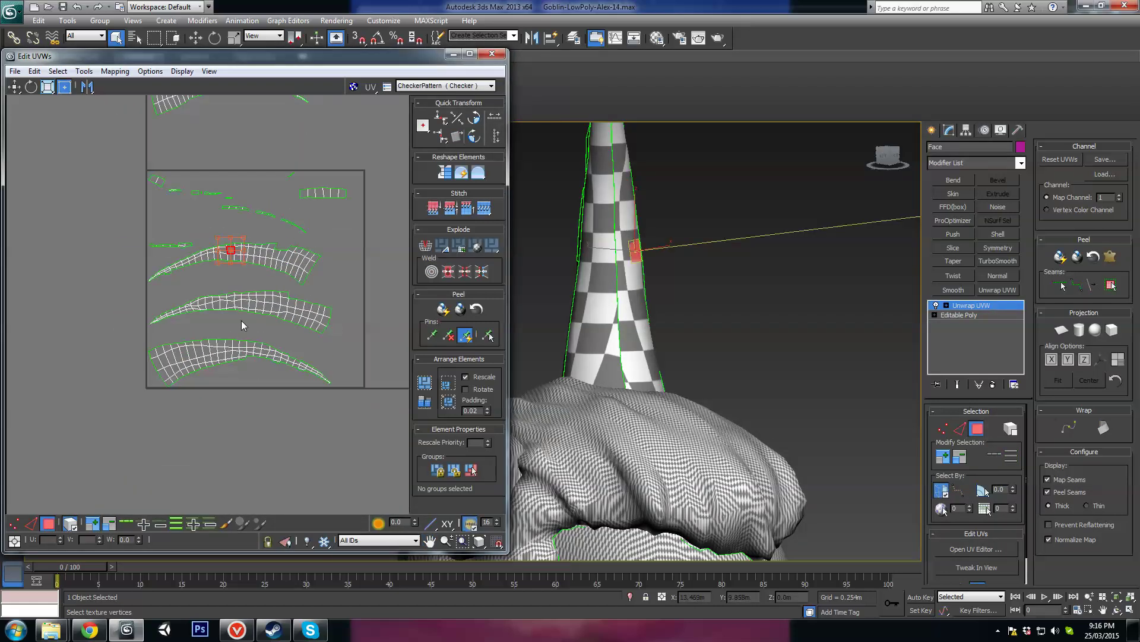
click(261, 264)
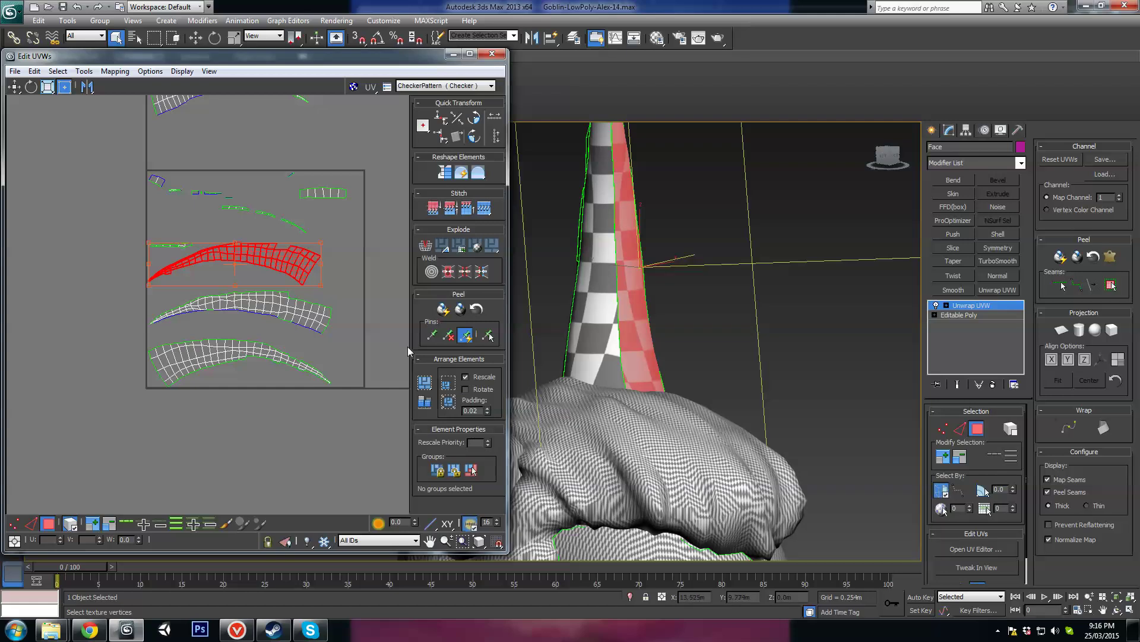
Try to unfold the selected strip with a pelt map and relax, and cancel it
drag(986, 468, 966, 340)
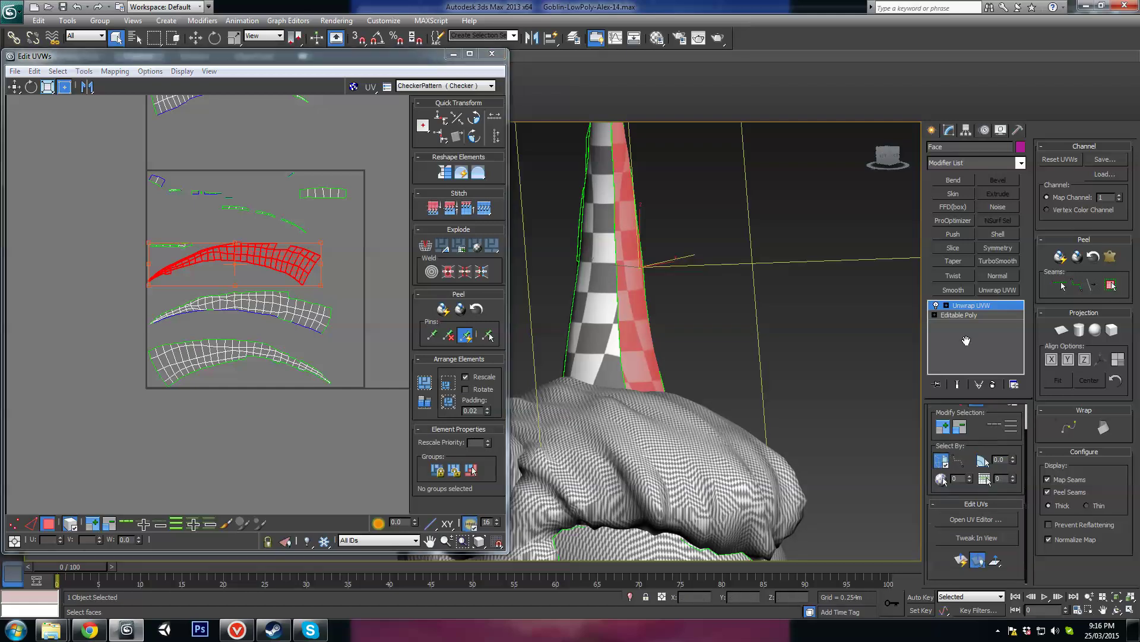
click(1111, 258)
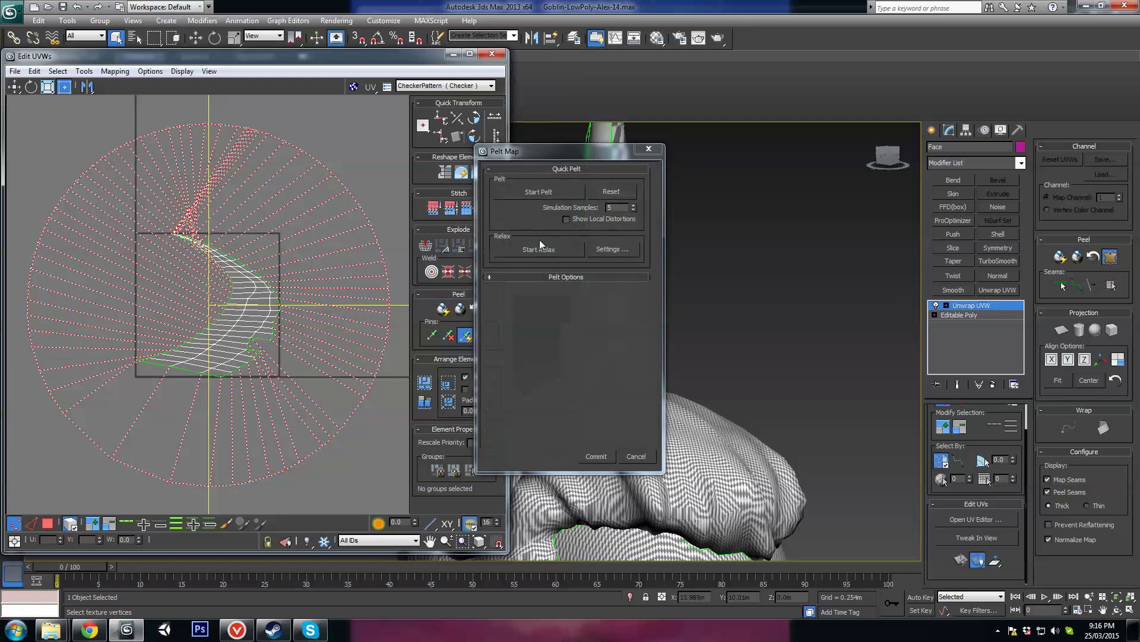
click(537, 193)
click(552, 253)
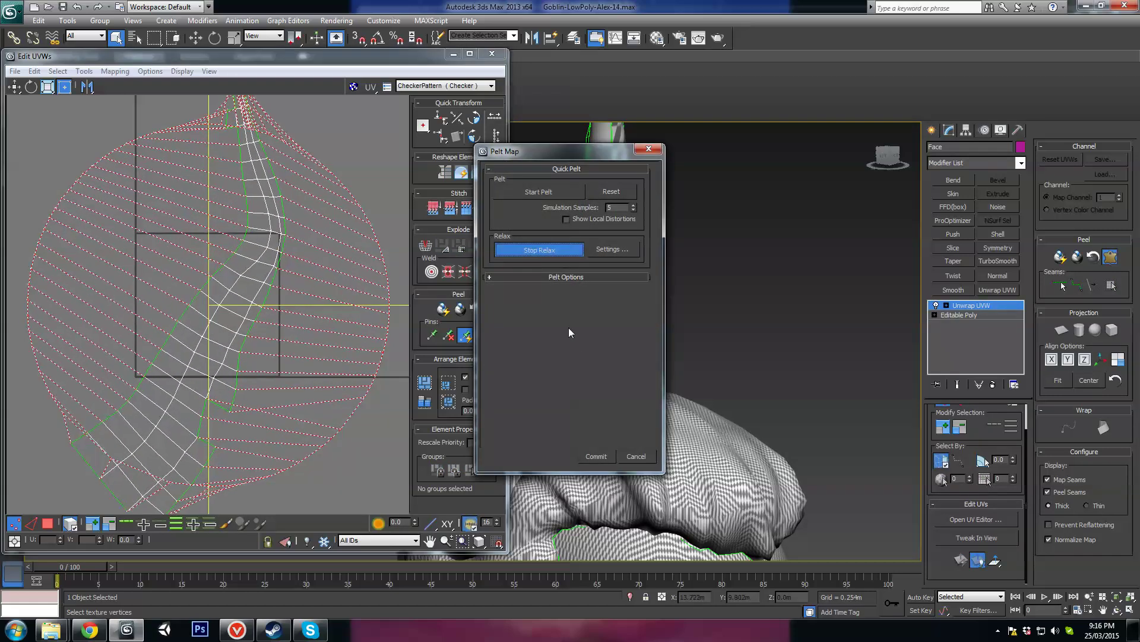
middle_drag(359, 327, 376, 294)
scroll(376, 294, down, 1)
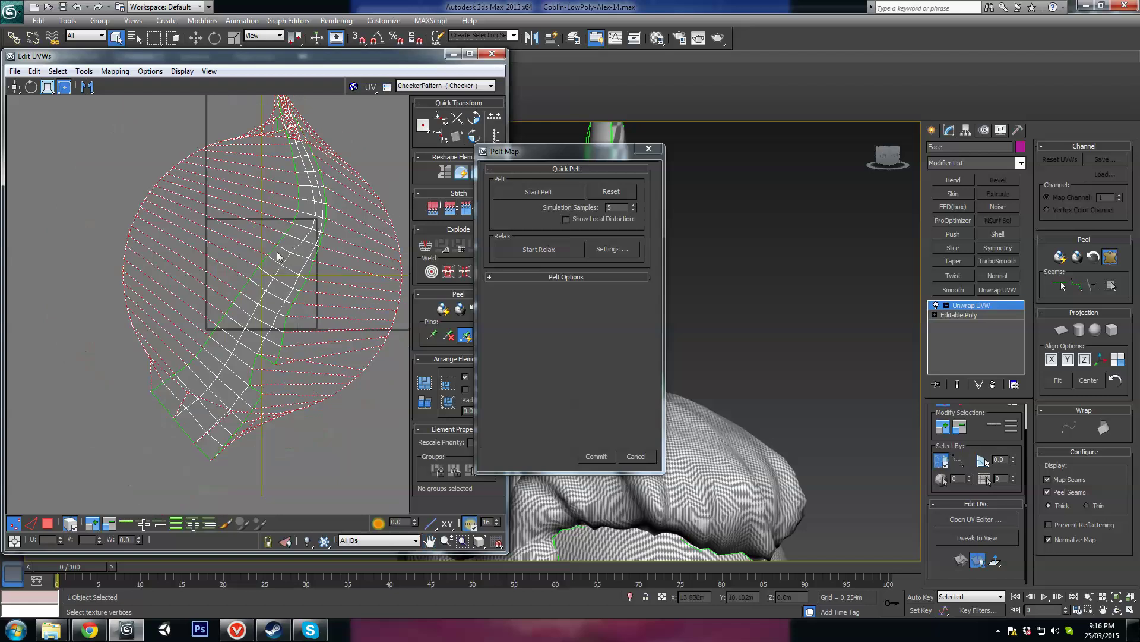
scroll(276, 252, down, 1)
middle_drag(287, 245, 278, 287)
scroll(277, 287, up, 1)
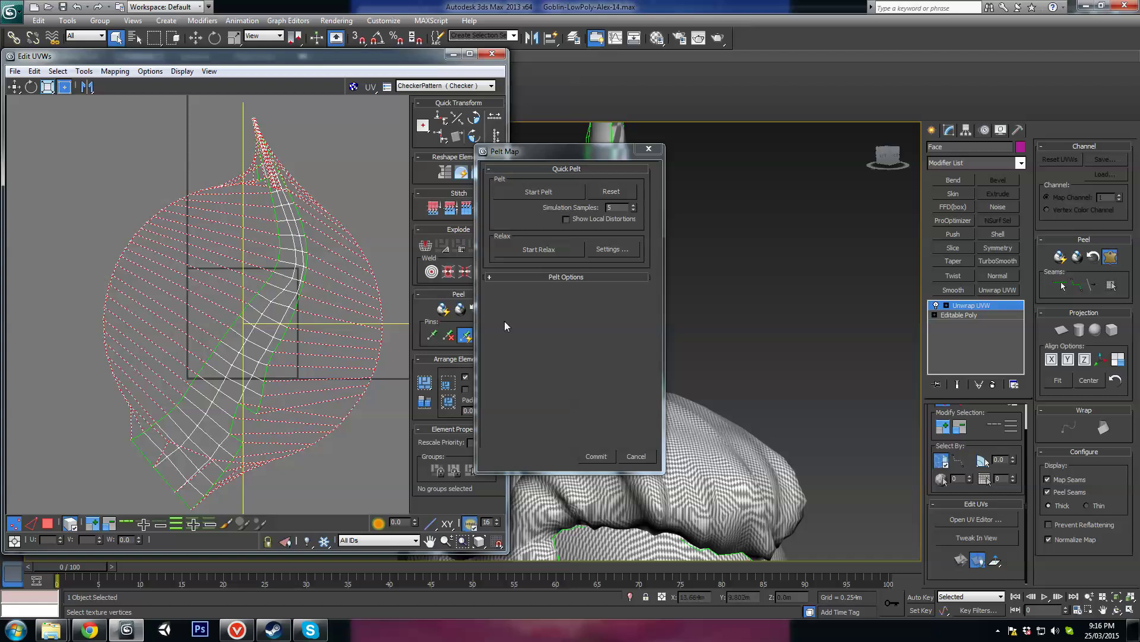
click(647, 459)
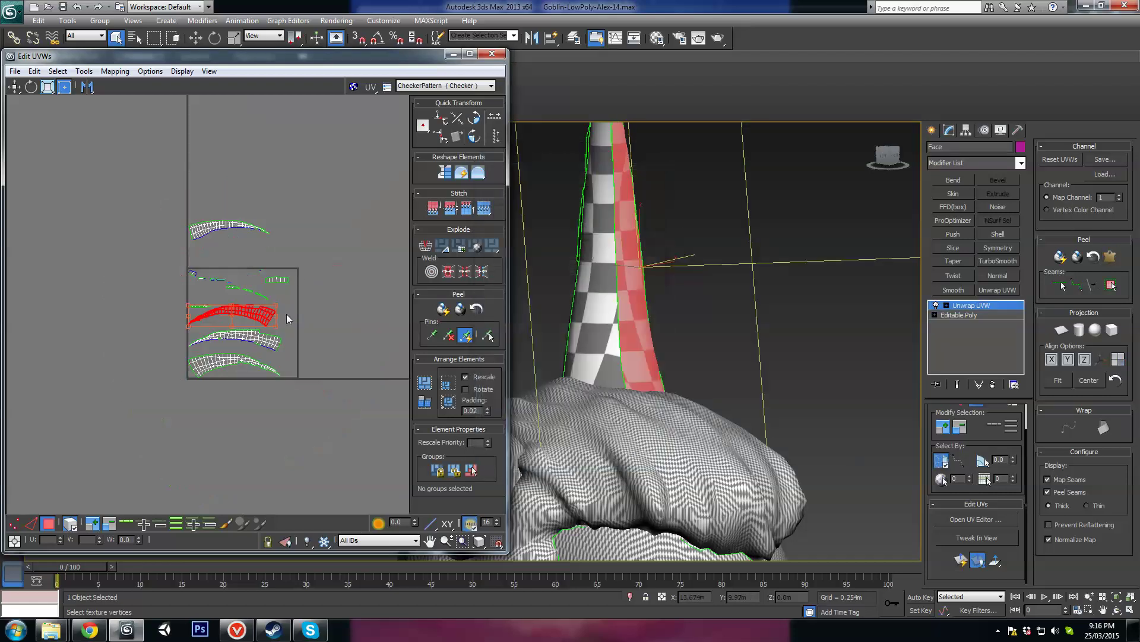
Move the selected strip up out of the UV tile, directly below the repaired strip
middle_drag(287, 314, 302, 305)
scroll(294, 322, up, 2)
middle_drag(212, 270, 243, 304)
scroll(243, 307, up, 1)
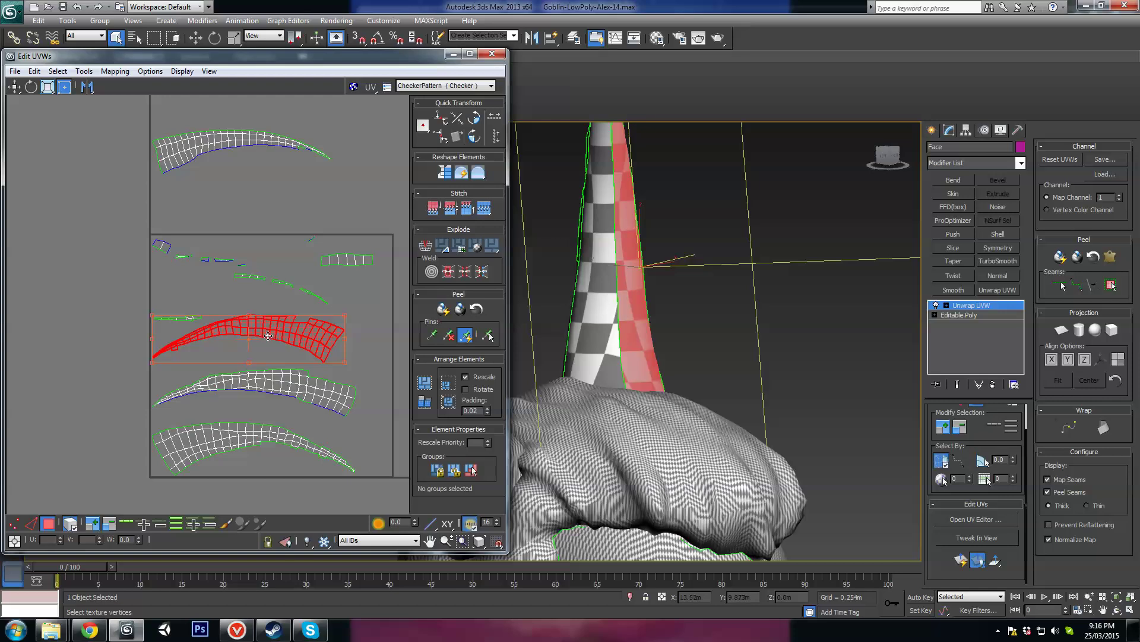
drag(268, 336, 271, 211)
scroll(234, 197, up, 1)
middle_drag(233, 198, 265, 233)
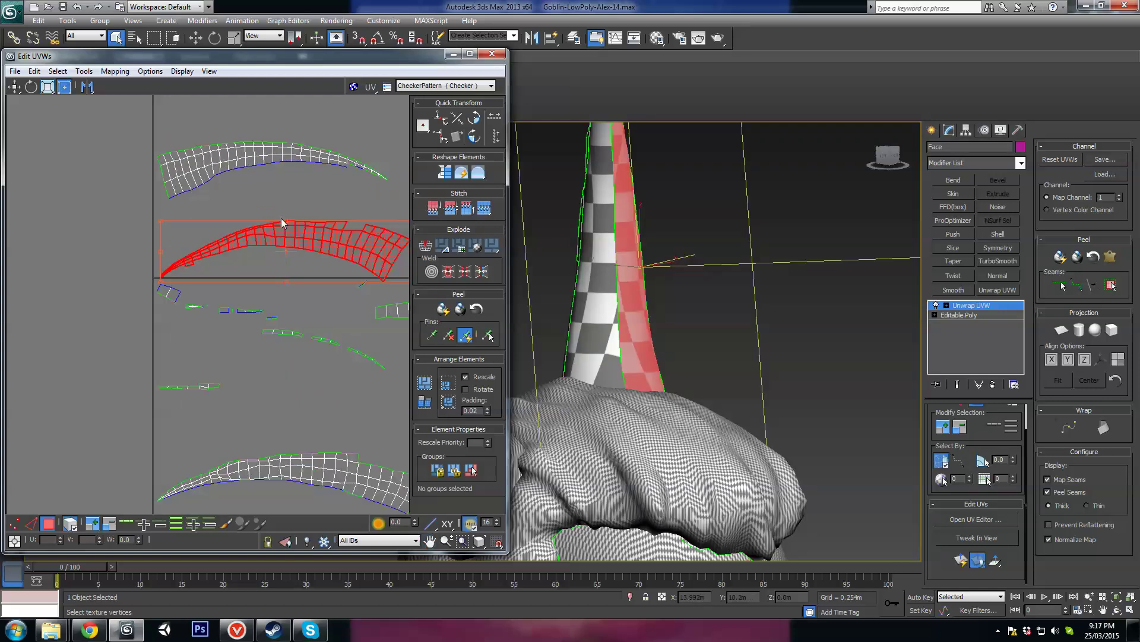
Rotate the moved strip by about -165 degrees and place its curve opposite the repaired strip, with the two tips facing the same way
drag(282, 223, 302, 307)
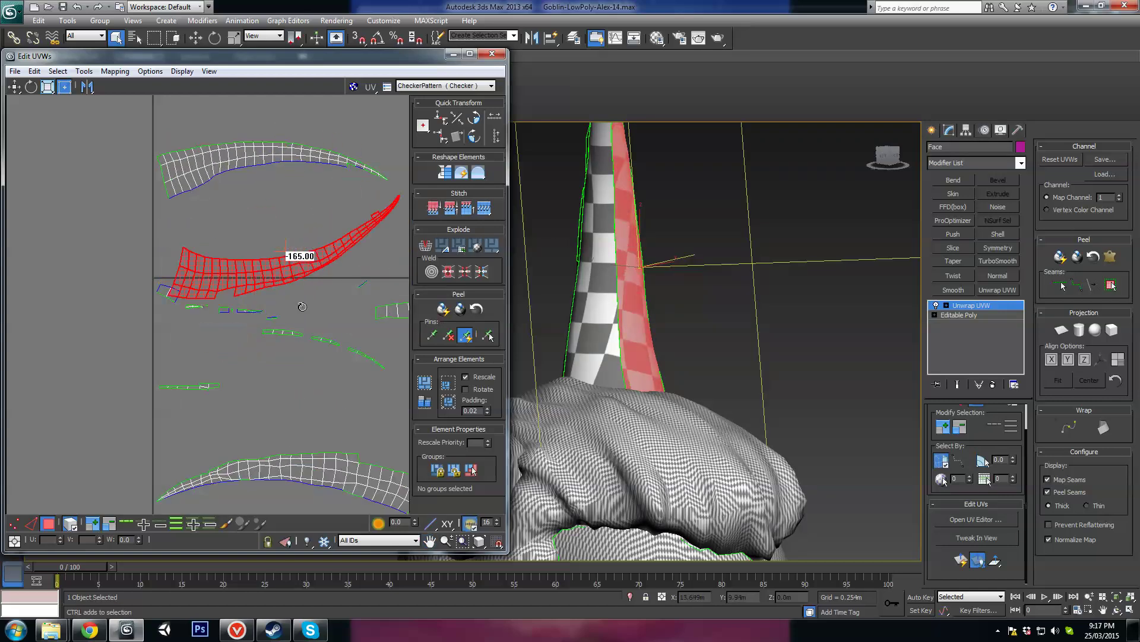
middle_drag(315, 293, 299, 327)
drag(249, 289, 236, 258)
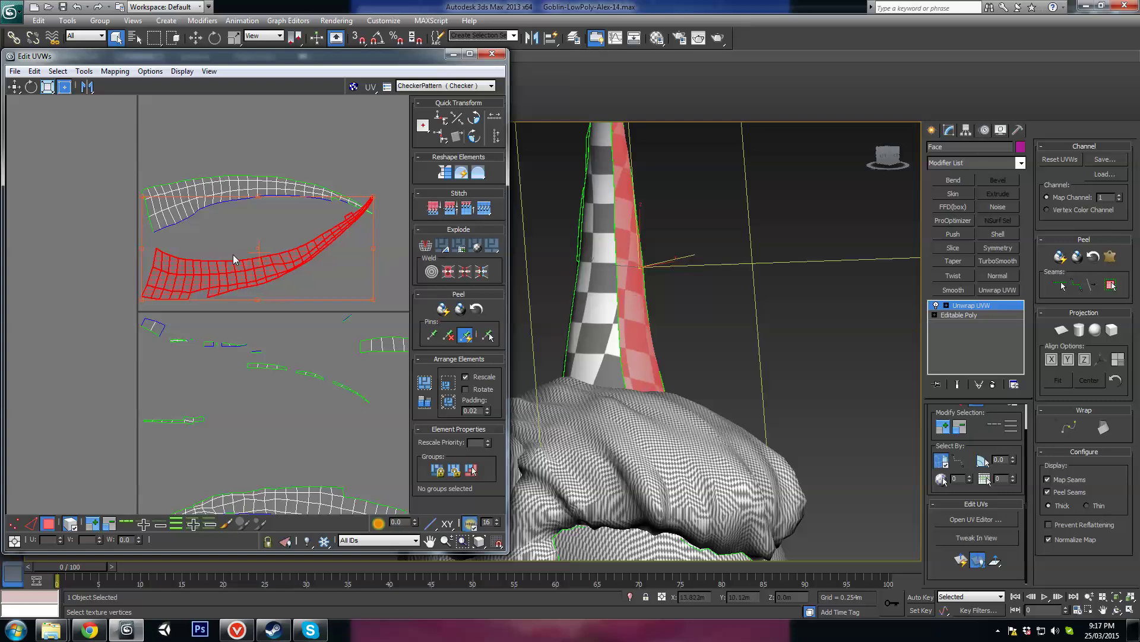
middle_drag(315, 259, 308, 286)
drag(274, 287, 272, 294)
Locate the repaired upper strip on the horn and move it slightly away from the lower strip so their tips no longer overlap
alt+middle_drag(793, 345, 505, 324)
drag(298, 171, 220, 222)
alt+middle_drag(790, 297, 647, 315)
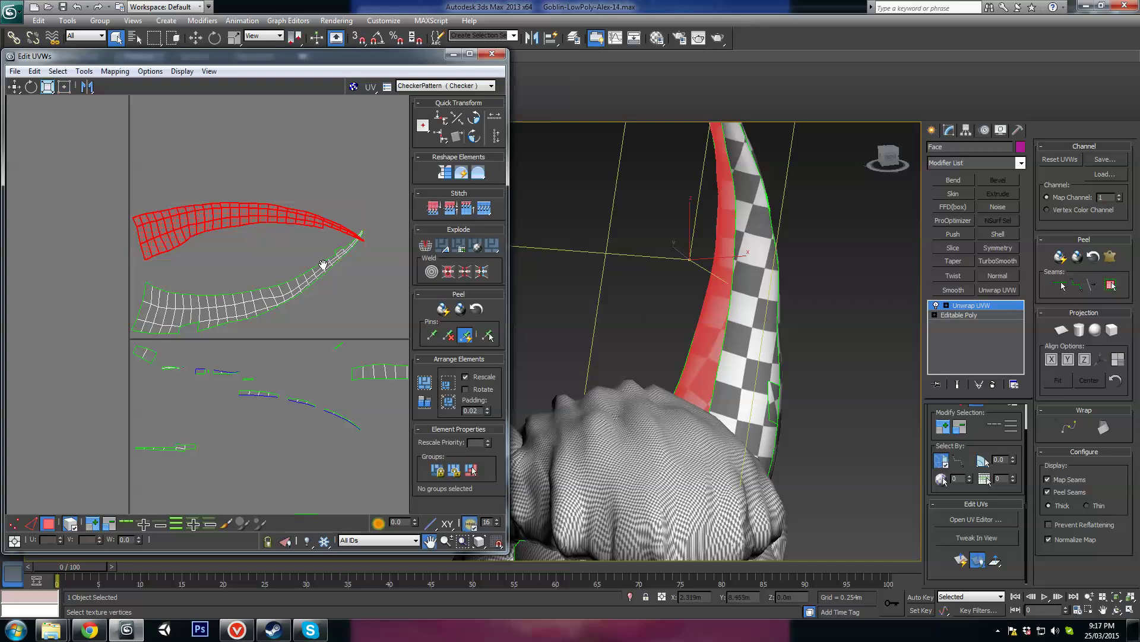
middle_drag(319, 296, 319, 344)
scroll(290, 272, up, 2)
click(354, 279)
scroll(267, 234, down, 1)
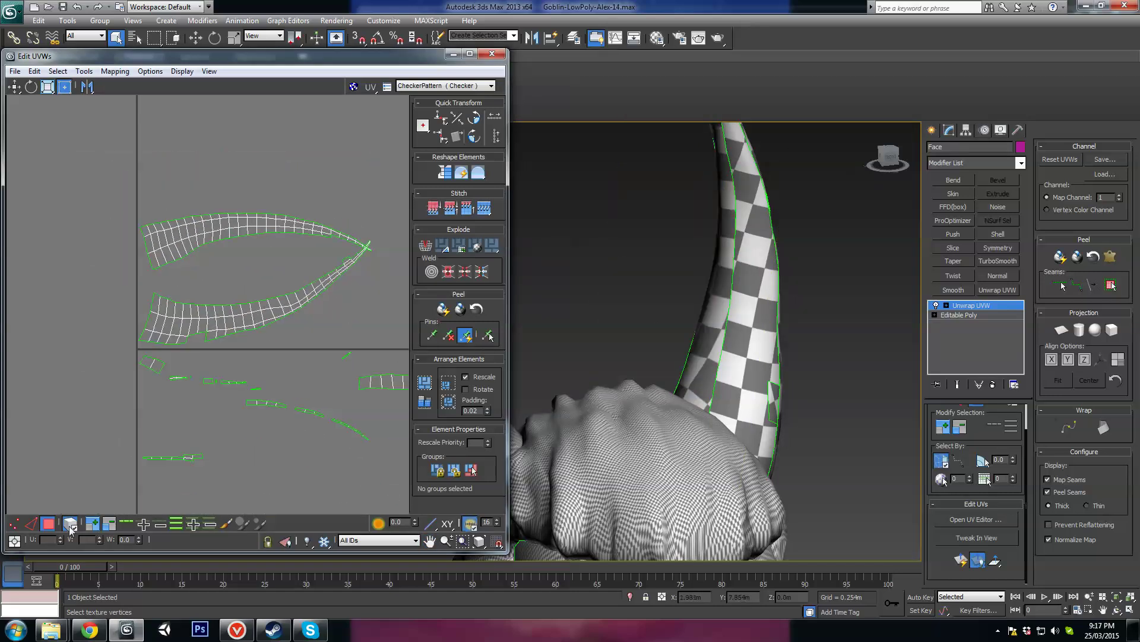
click(247, 230)
drag(247, 229, 224, 207)
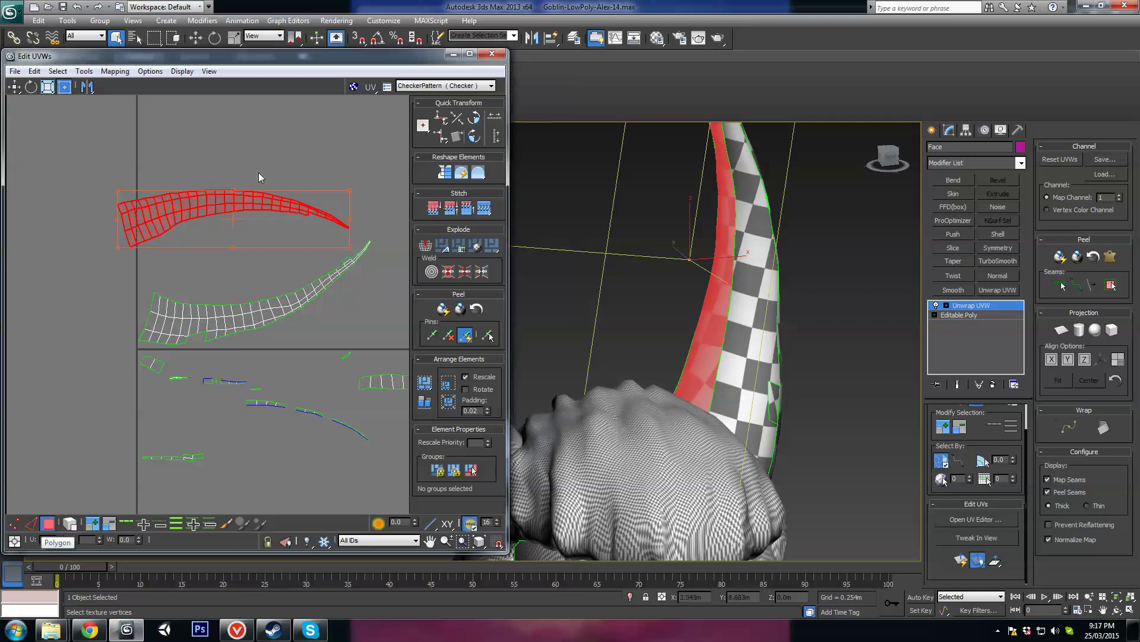
Select the vertices at the wide end of the upper strip and rotate them upward to start straightening its curve
click(328, 257)
scroll(327, 262, up, 6)
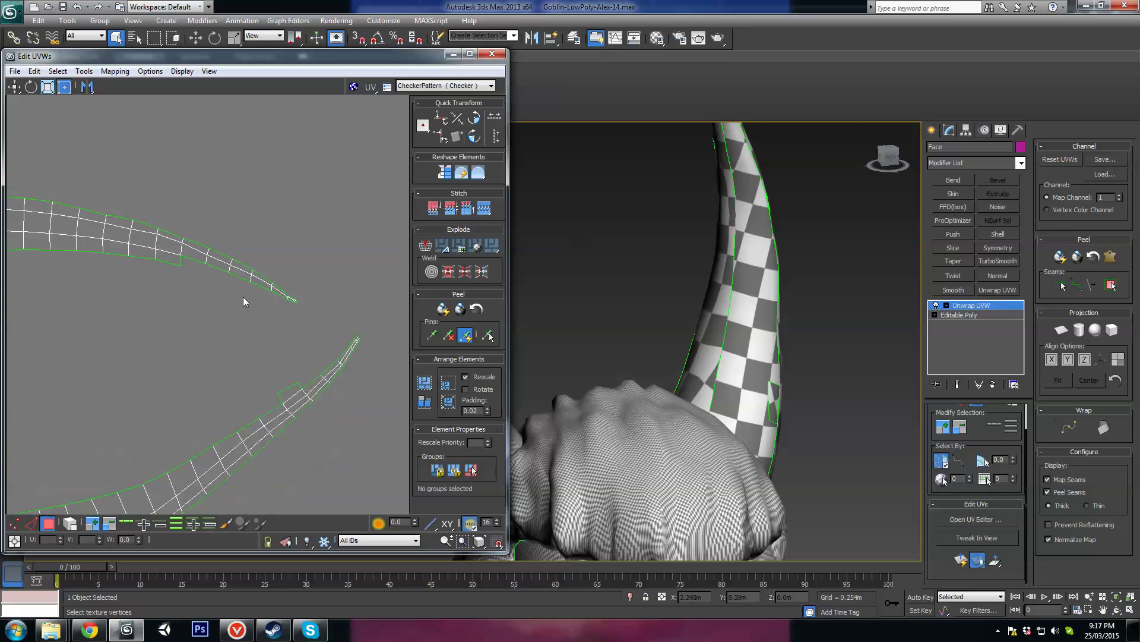
scroll(255, 292, up, 8)
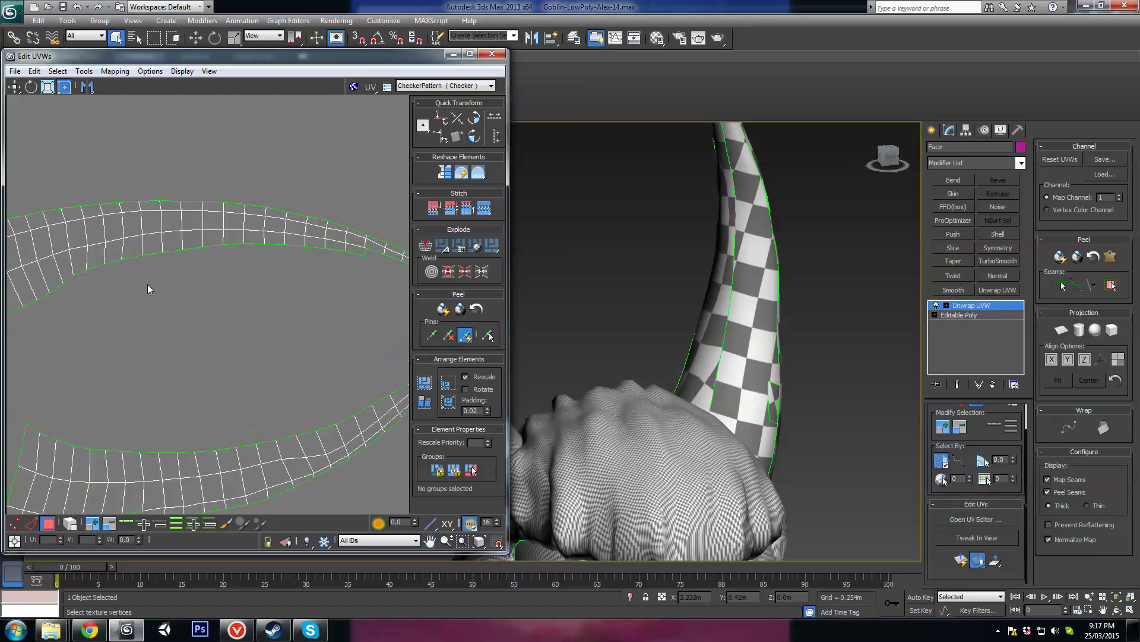
scroll(149, 289, down, 5)
scroll(190, 275, up, 3)
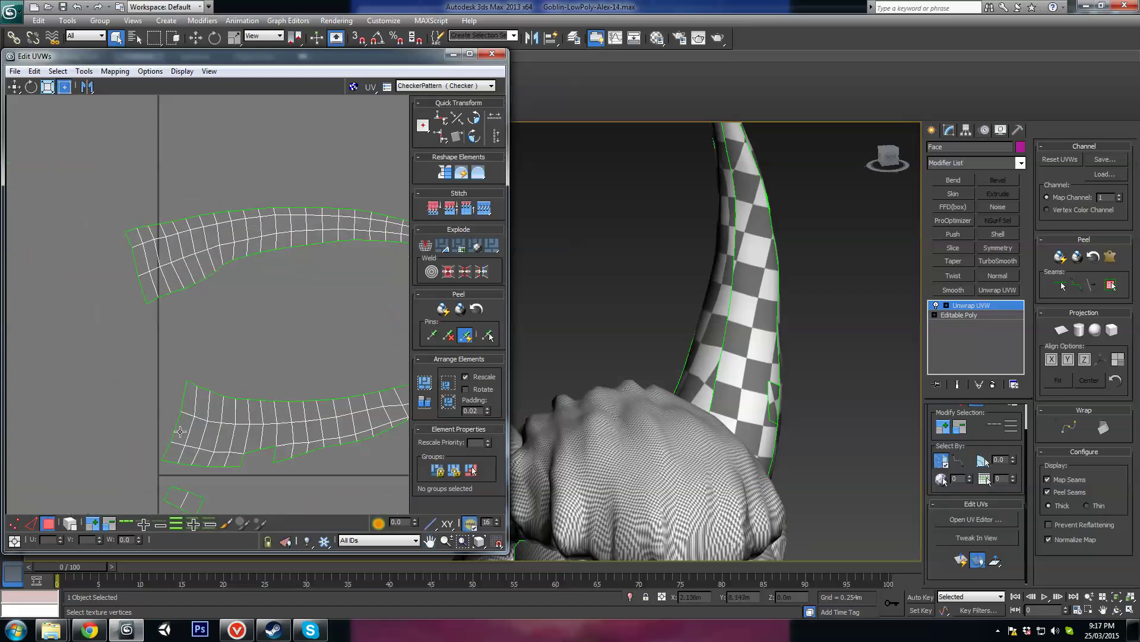
click(13, 523)
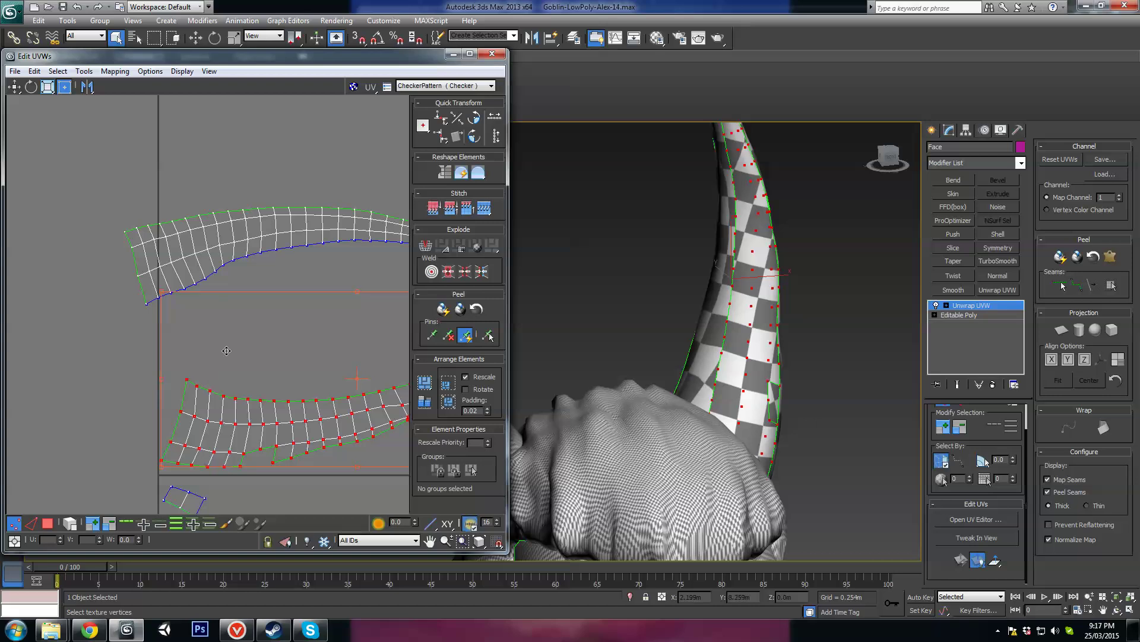
middle_drag(223, 315, 210, 328)
click(119, 259)
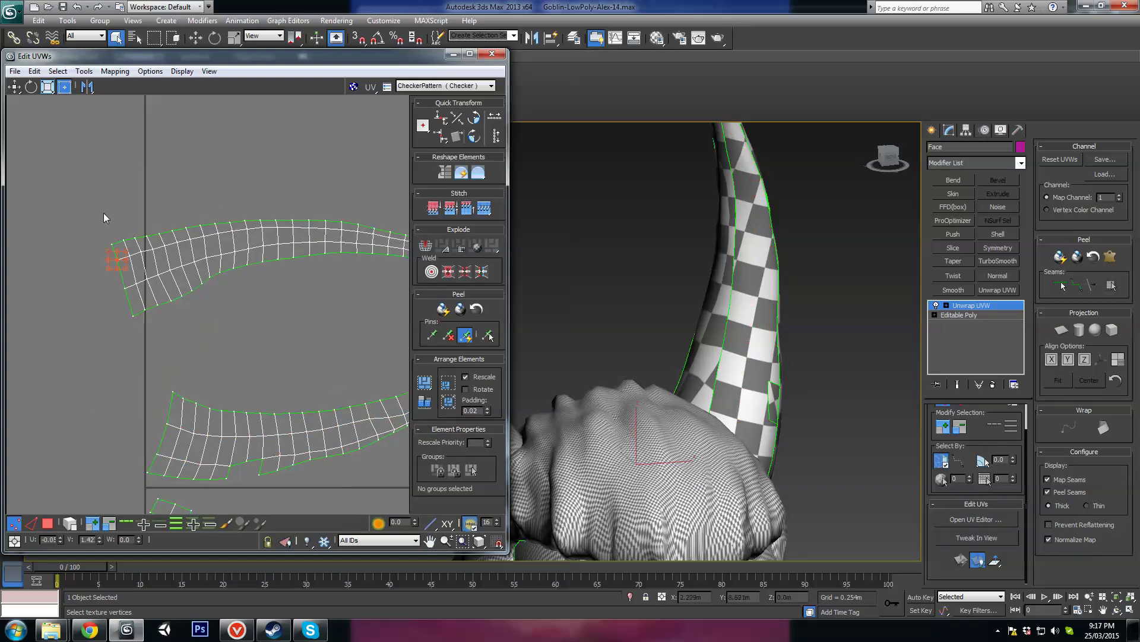
middle_drag(334, 261, 275, 283)
middle_drag(36, 235, 147, 238)
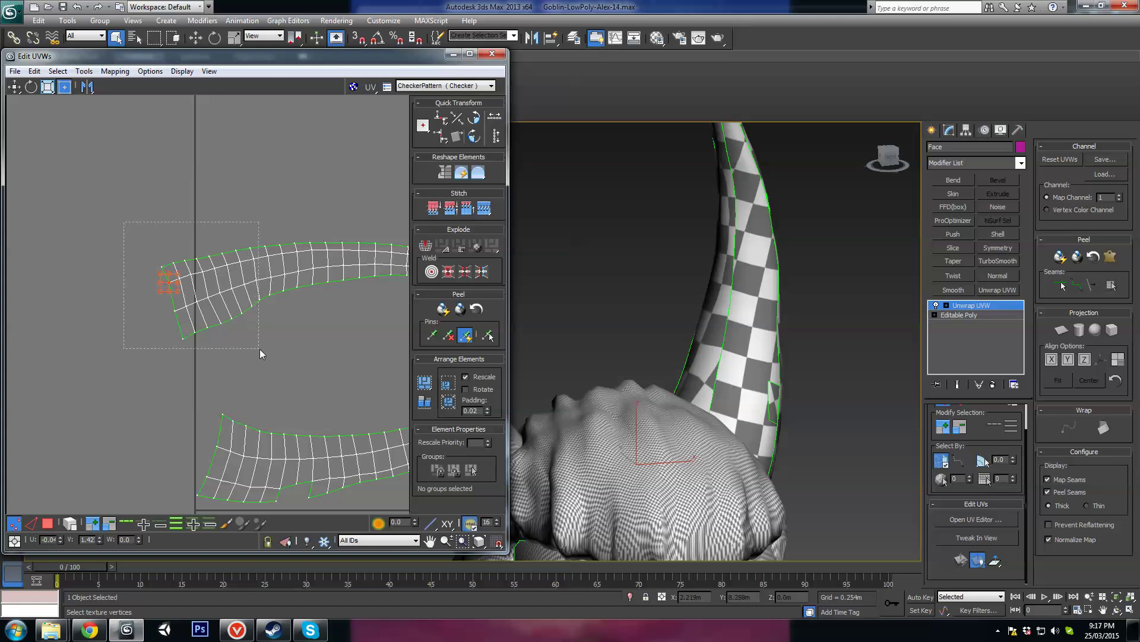
drag(259, 348, 259, 348)
drag(208, 246, 261, 303)
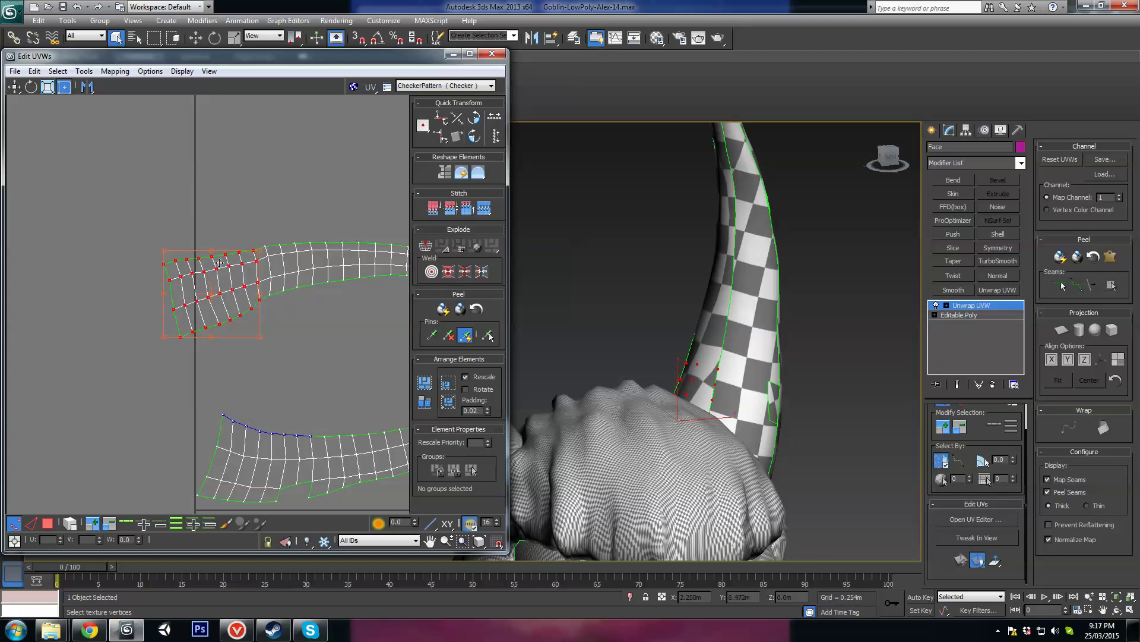
drag(219, 262, 216, 268)
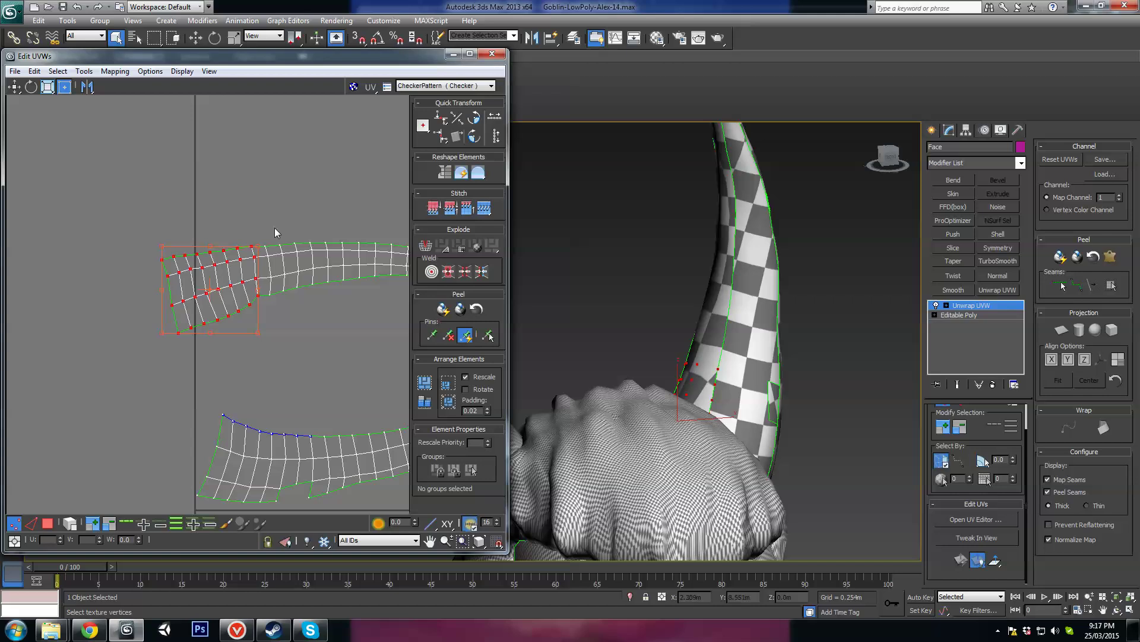
Narrow the vertex selection toward the wide end in stages, rotating and shifting each group to level the strip's upper border
drag(280, 221, 207, 249)
drag(198, 280, 194, 274)
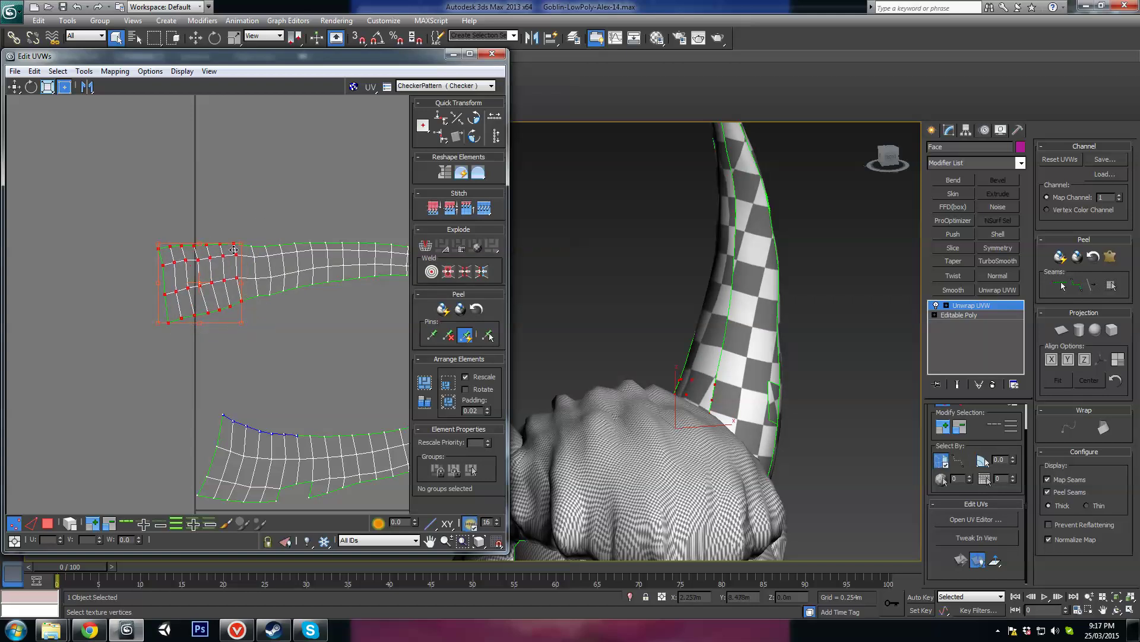
alt+drag(268, 222, 232, 301)
key(ctrl+z)
alt+drag(265, 225, 232, 307)
drag(193, 245, 196, 263)
click(278, 235)
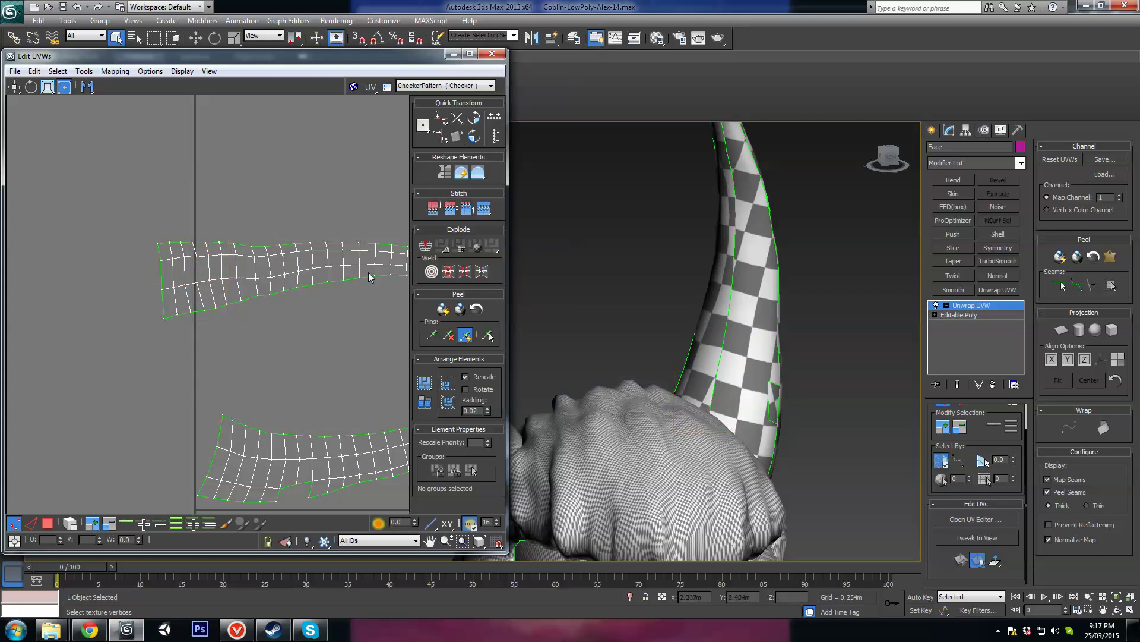
Select the vertices of the upper strip's tapered half and rotate them upward in shrinking groups to straighten it
middle_drag(374, 271, 283, 270)
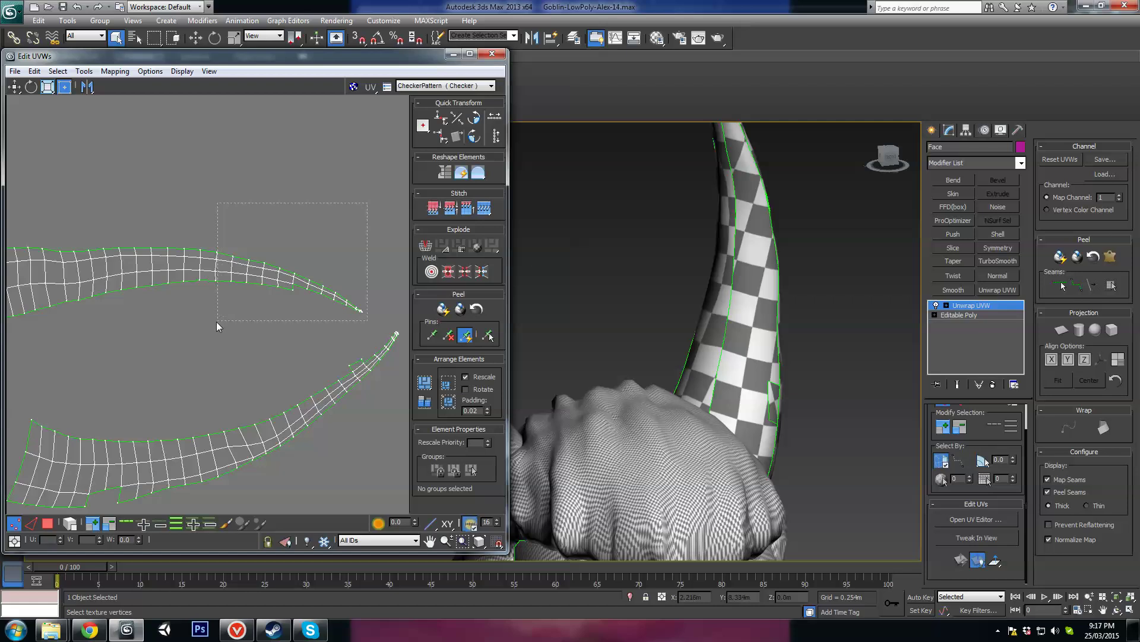
drag(216, 322, 184, 322)
drag(270, 249, 277, 259)
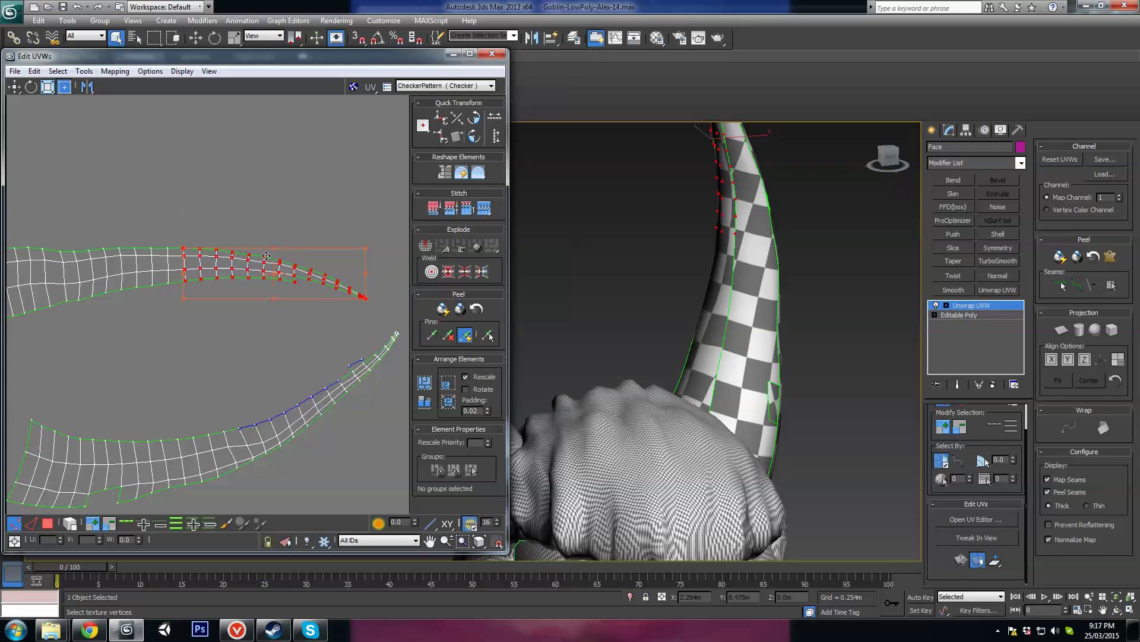
alt+drag(210, 290, 173, 234)
drag(291, 248, 296, 262)
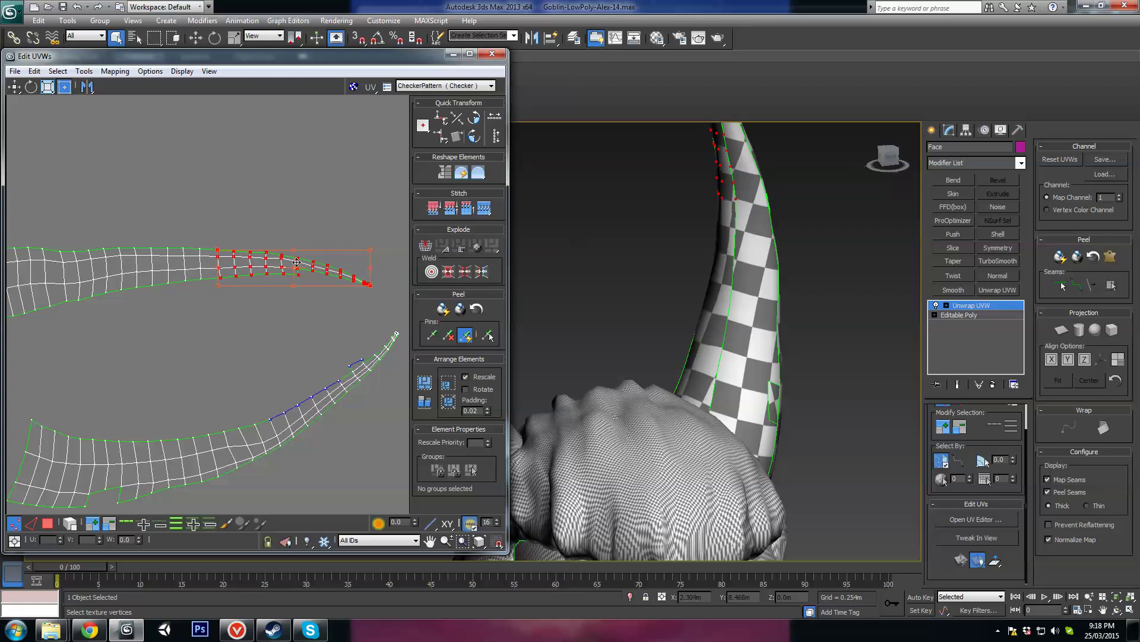
Reduce the selection to the vertices near the upper strip's tip and rotate them in line with the rest of the strip
alt+drag(199, 230, 240, 288)
drag(310, 251, 288, 288)
key(ctrl+z)
click(280, 225)
drag(331, 250, 325, 259)
click(276, 324)
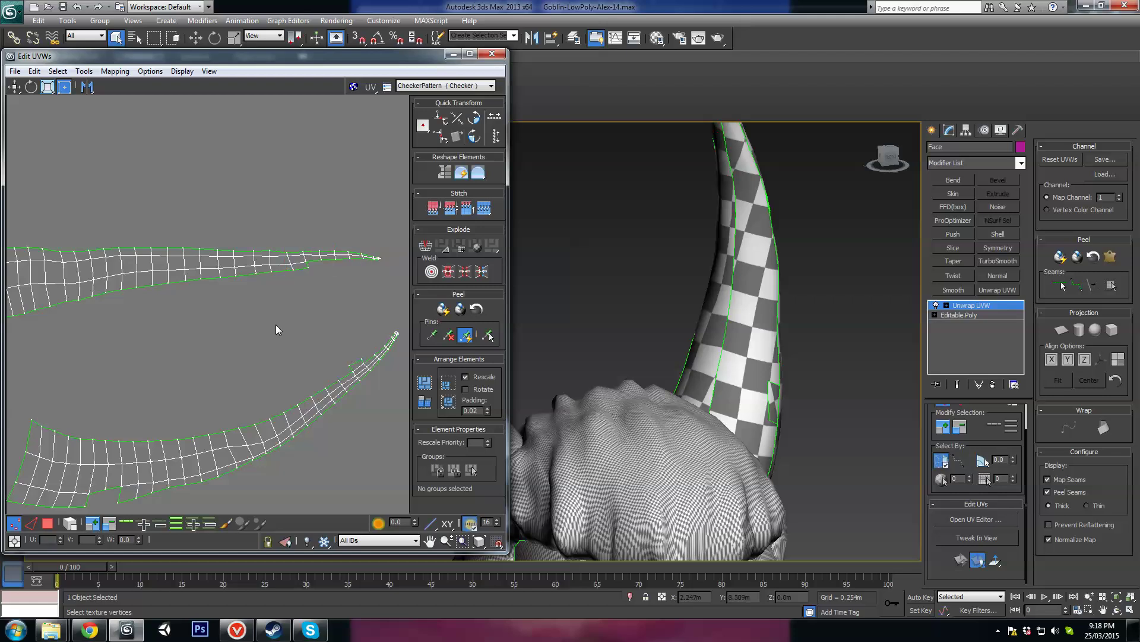
Select all vertices of the lower curved strip and rotate it slightly clockwise to bring it closer to horizontal
scroll(274, 325, down, 2)
middle_drag(273, 324, 292, 251)
scroll(297, 284, up, 1)
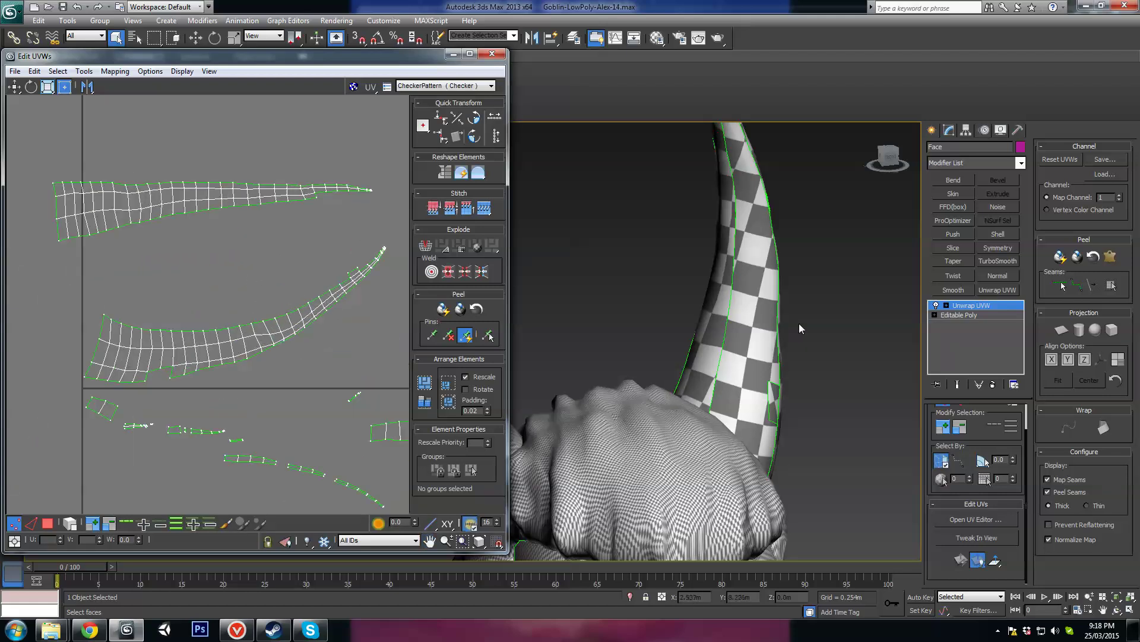
middle_drag(246, 332, 234, 314)
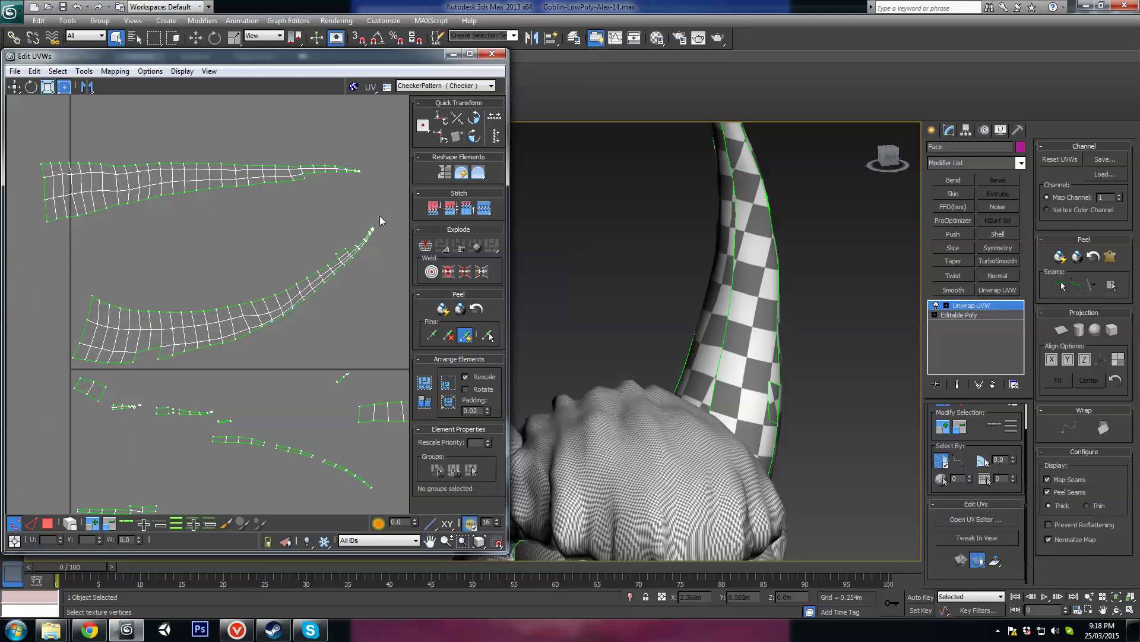
drag(379, 216, 64, 371)
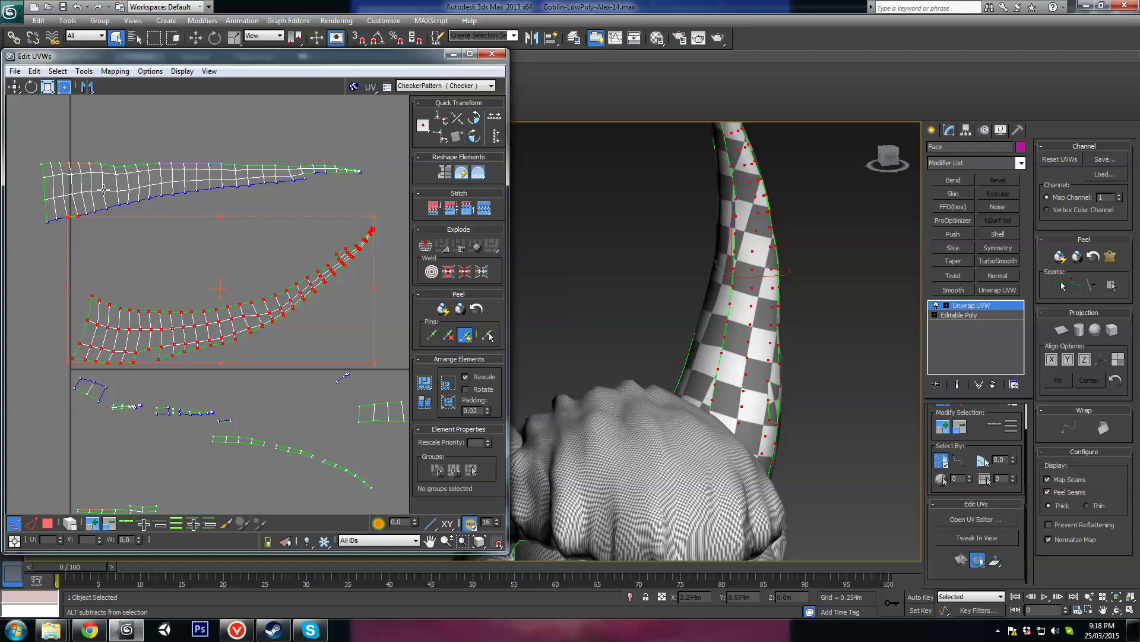
drag(218, 226, 225, 227)
Select the vertices of the lower strip's wide end and rotate them downward, using a slightly smaller group for the second adjustment
click(37, 252)
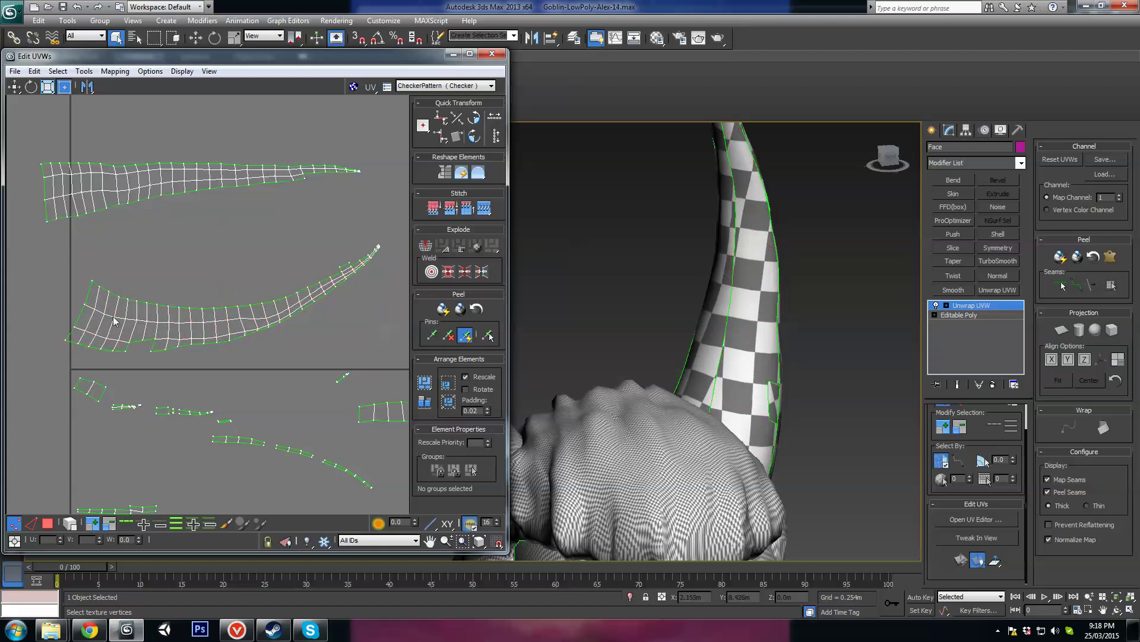
drag(193, 354, 193, 354)
drag(120, 280, 127, 304)
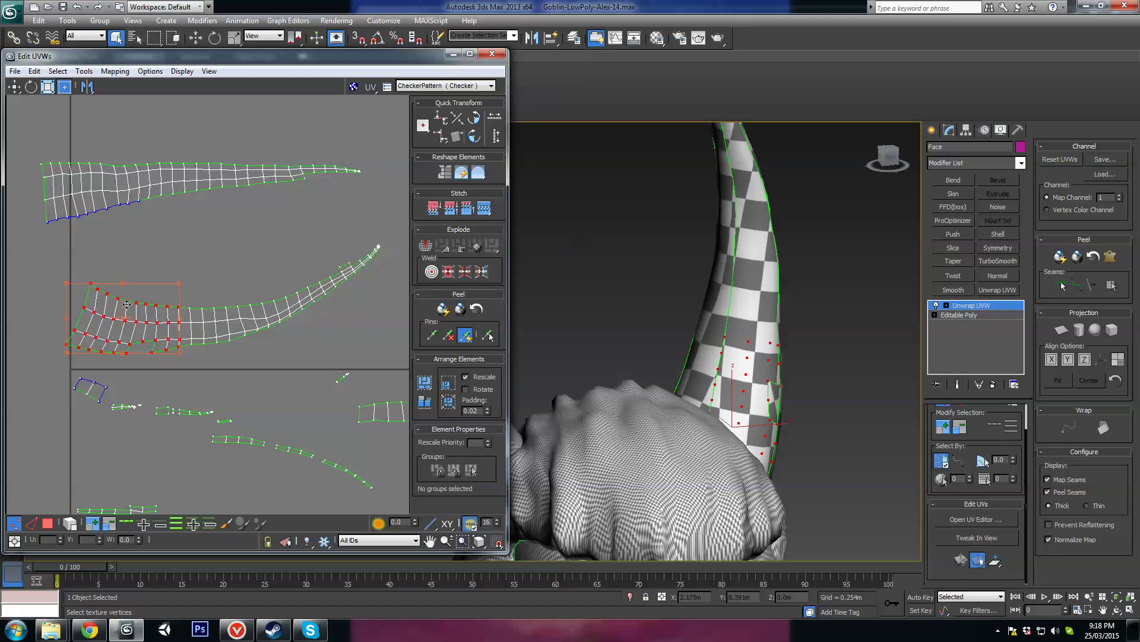
click(65, 266)
drag(157, 363, 161, 360)
drag(113, 285, 111, 285)
drag(111, 309, 111, 314)
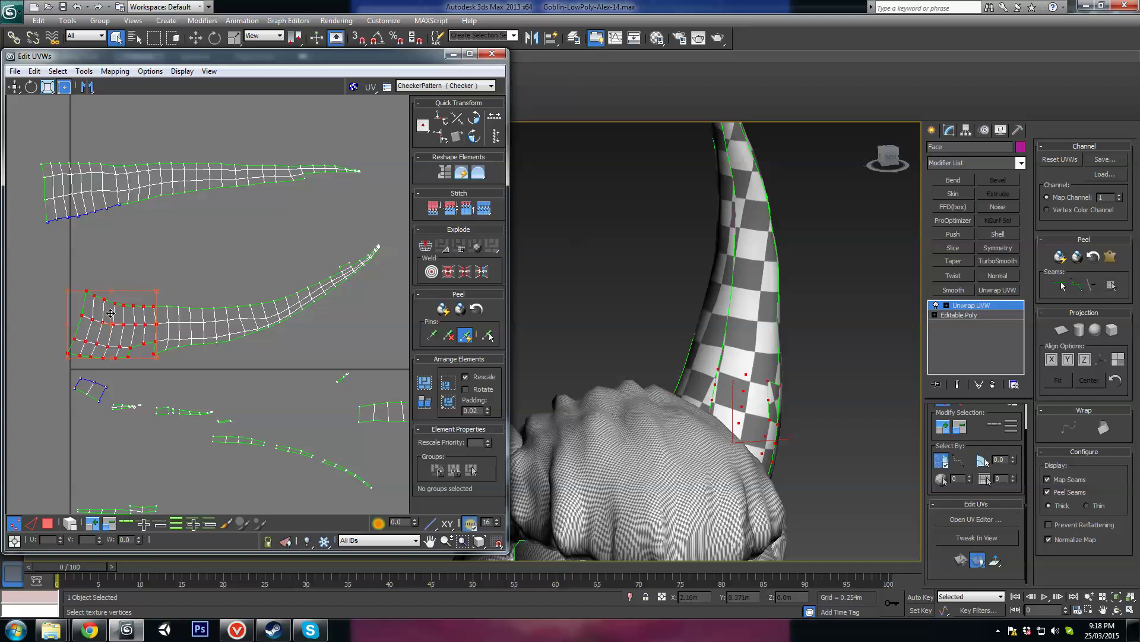
Narrow the selection to the outermost columns of the lower strip's wide end and rotate each group to level its upper border
click(62, 282)
drag(127, 367, 127, 367)
drag(96, 293, 100, 315)
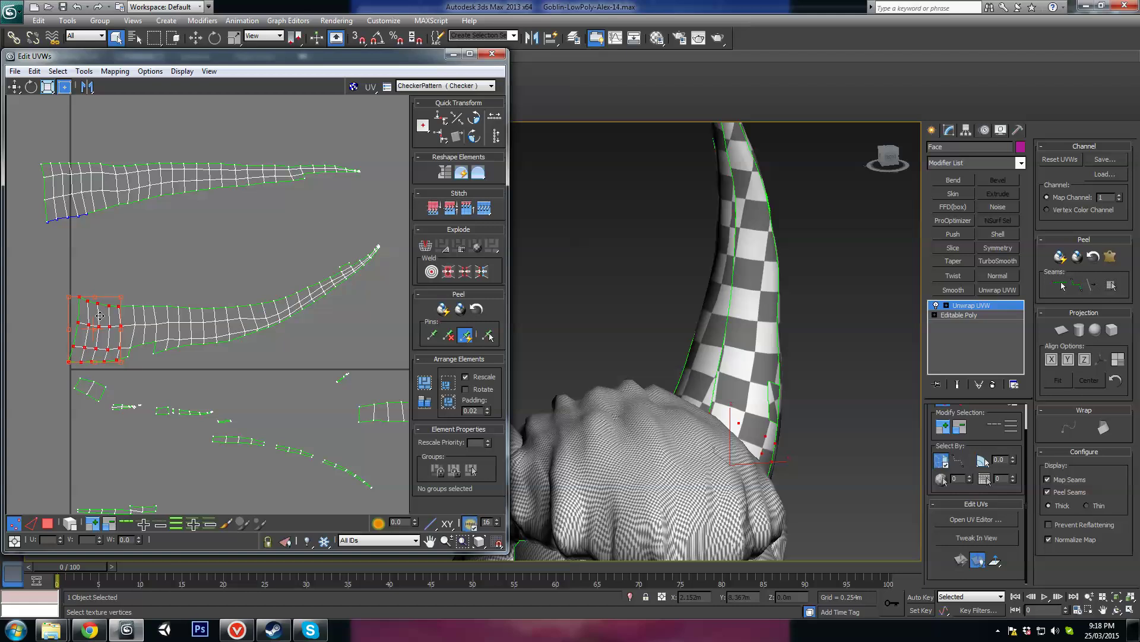
click(28, 289)
drag(97, 367, 101, 371)
drag(83, 297, 85, 325)
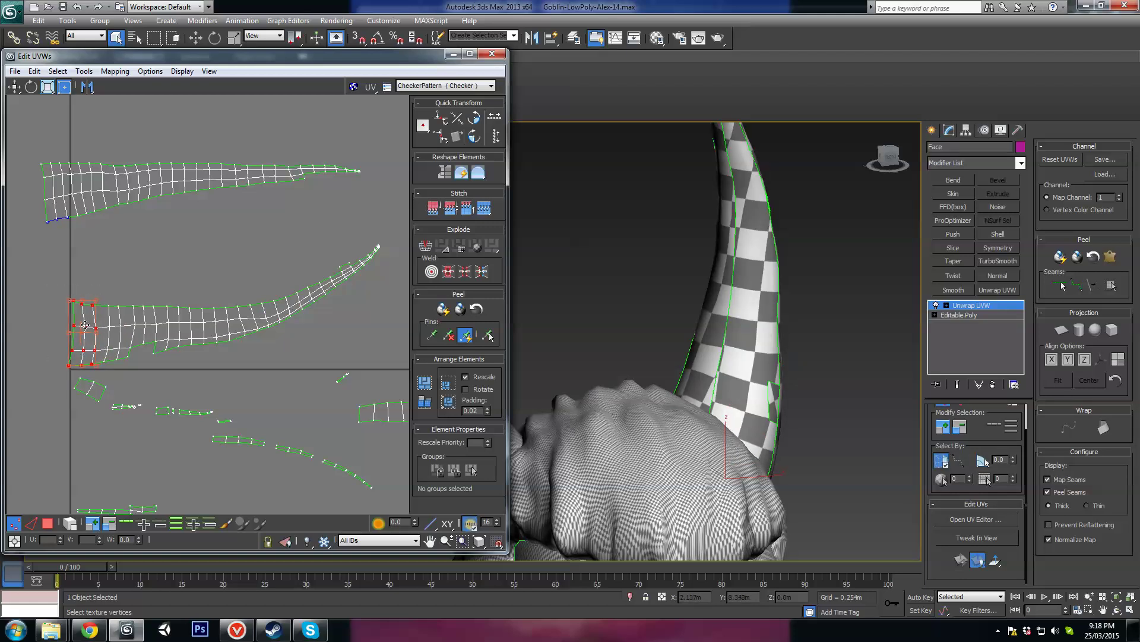
Select the vertices of the lower strip's tapered half and rotate them slightly downward to begin straightening the curve
middle_drag(365, 314, 339, 317)
drag(370, 224, 300, 274)
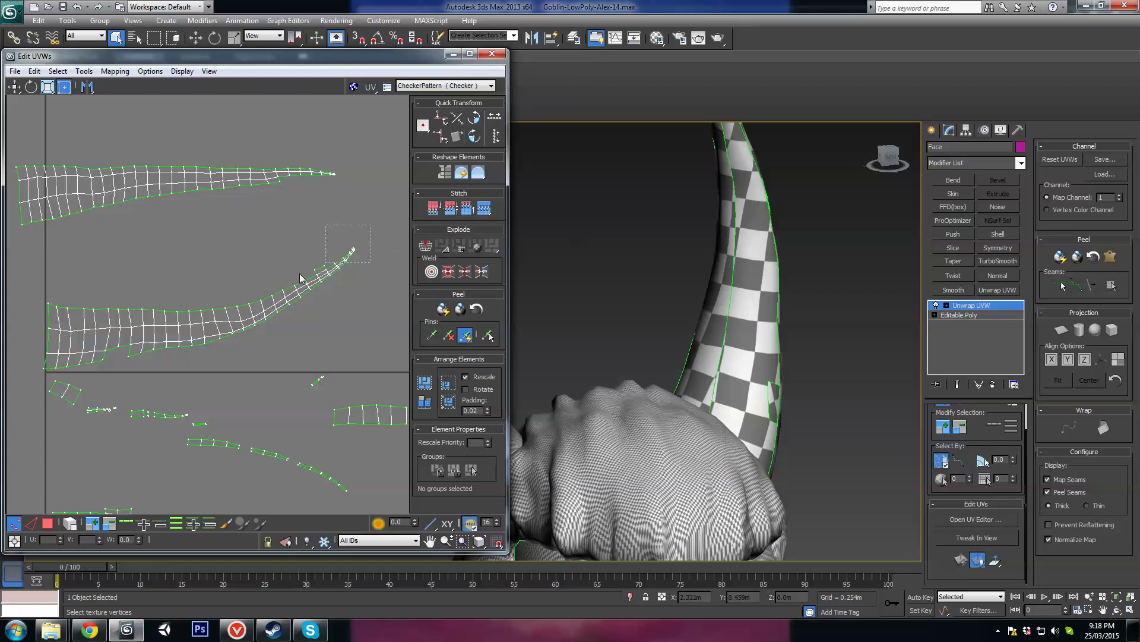
drag(212, 343, 198, 354)
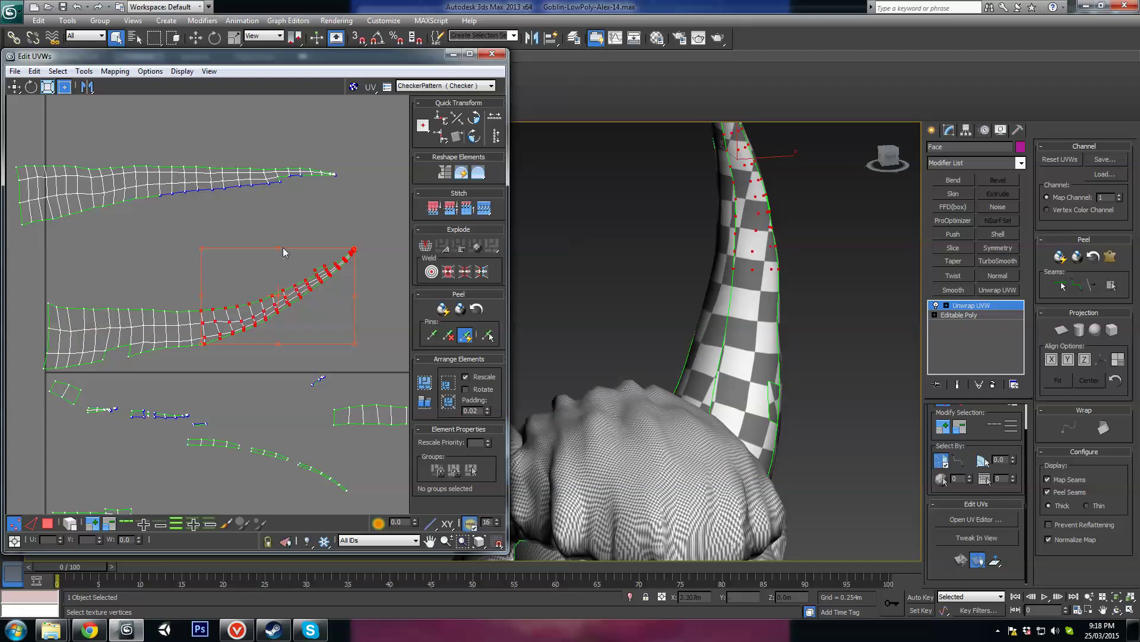
drag(280, 243, 282, 248)
drag(290, 289, 291, 296)
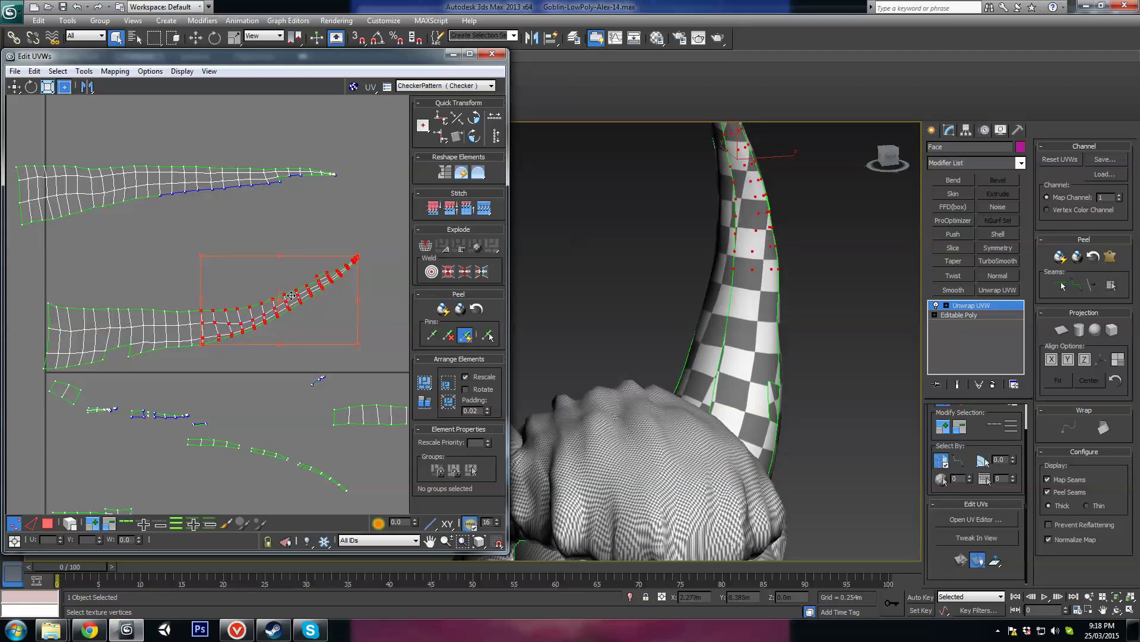
Rotate progressively smaller vertex groups of the lower strip's tapered half downward to flatten its upward bend
click(371, 244)
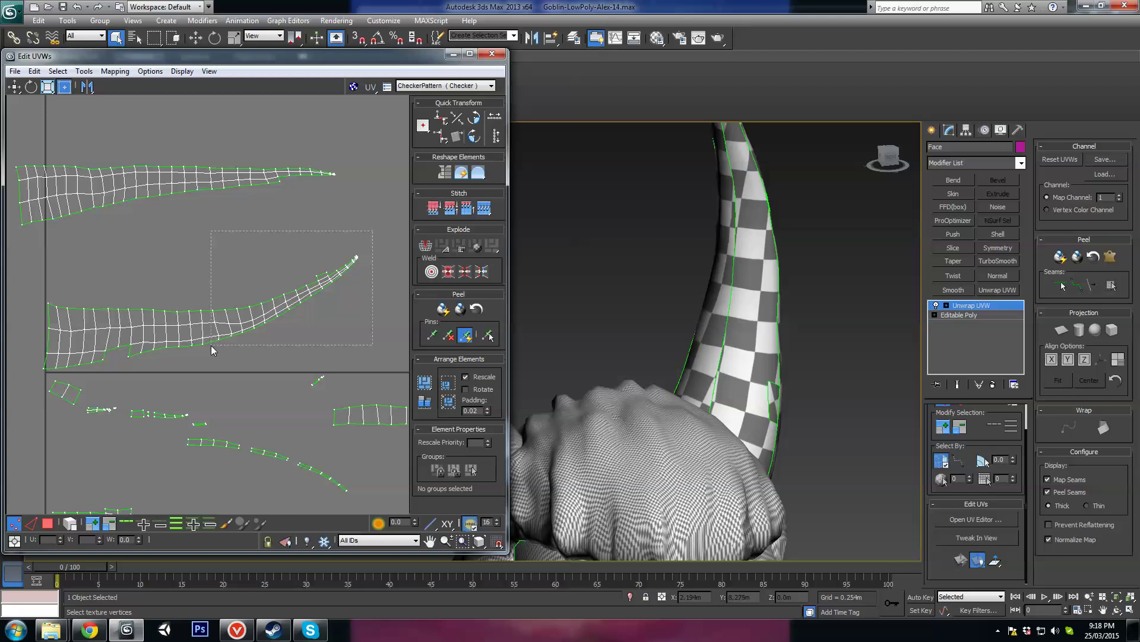
drag(212, 345, 212, 344)
drag(286, 253, 300, 298)
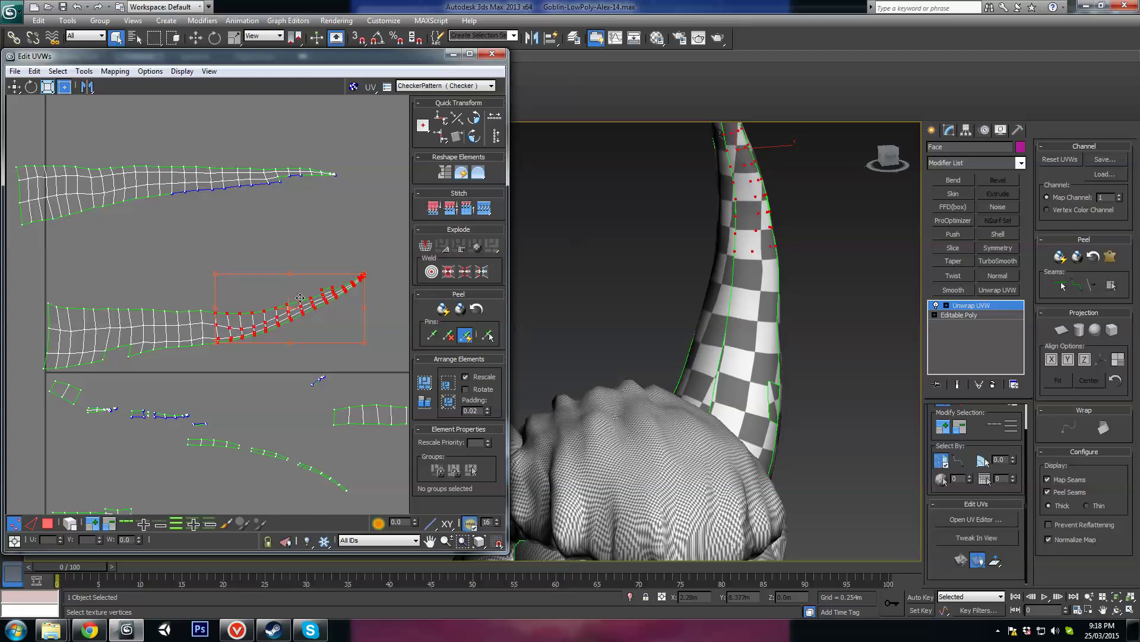
click(362, 255)
drag(382, 244, 236, 351)
drag(306, 273, 314, 309)
middle_drag(333, 311, 311, 316)
Reduce the selection toward the lower strip's tip and rotate each group downward until the tip lines up with the strip
click(362, 279)
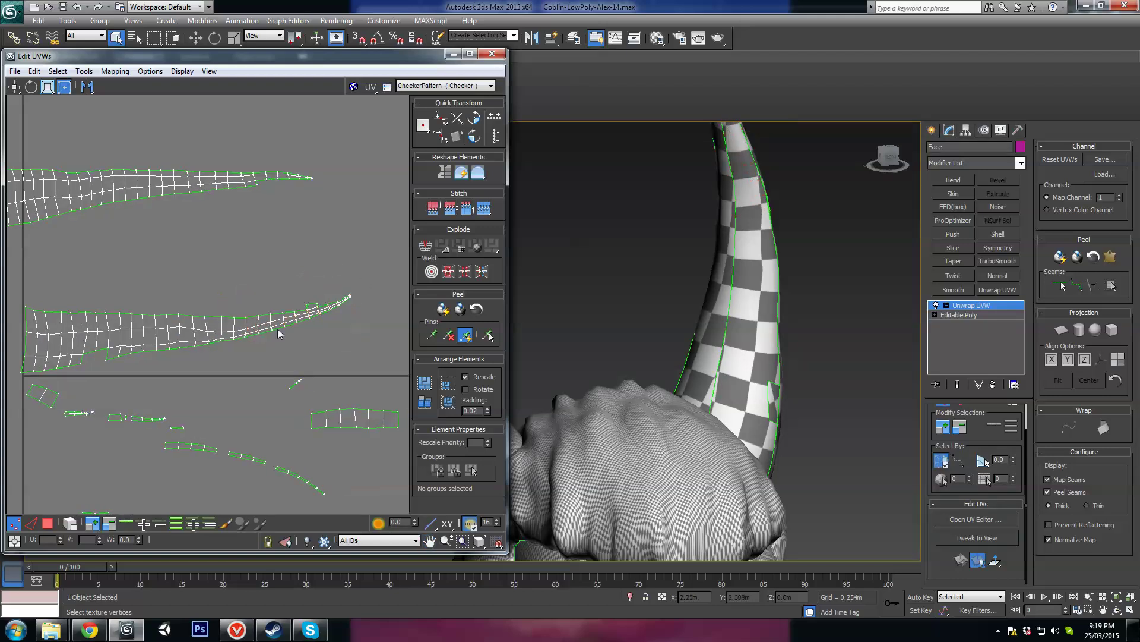
drag(254, 341, 255, 340)
drag(305, 298, 308, 310)
drag(372, 281, 305, 336)
drag(332, 301, 362, 313)
click(371, 294)
Select a middle edge on the upper strip's lower border and stitch the lower strip to it with the stitch bias reset
scroll(362, 326, up, 2)
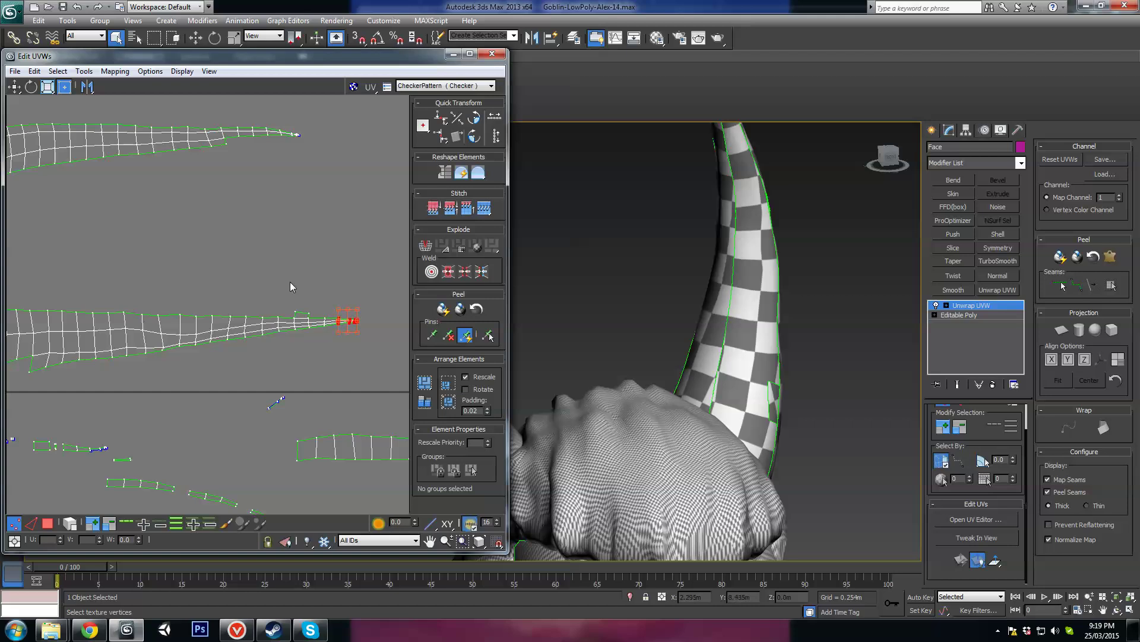
scroll(224, 308, down, 4)
click(31, 523)
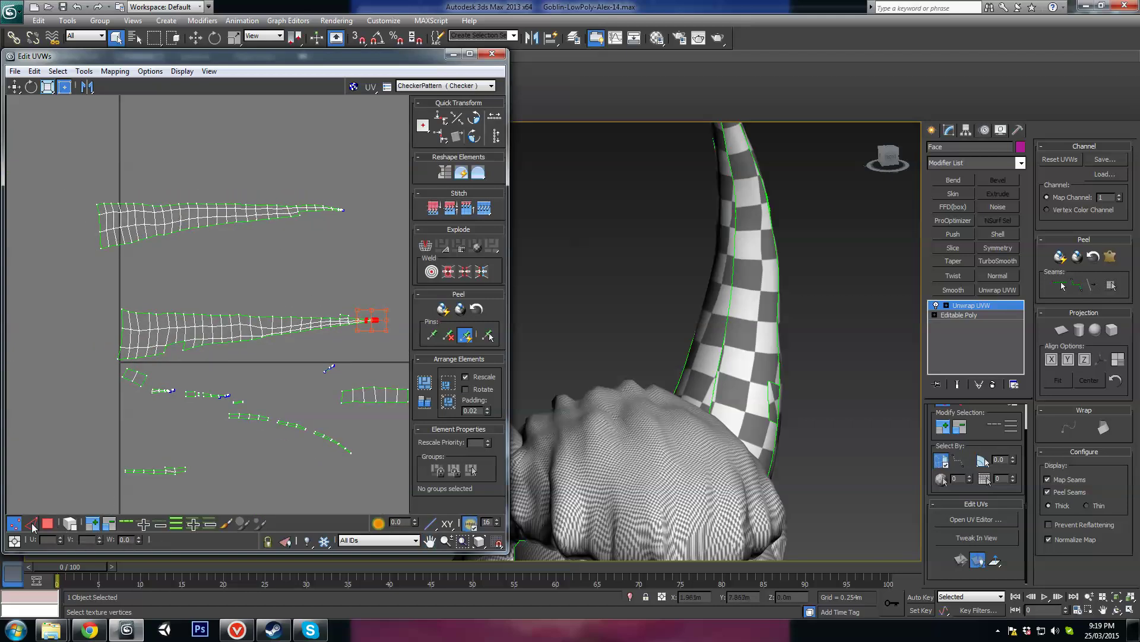
click(195, 228)
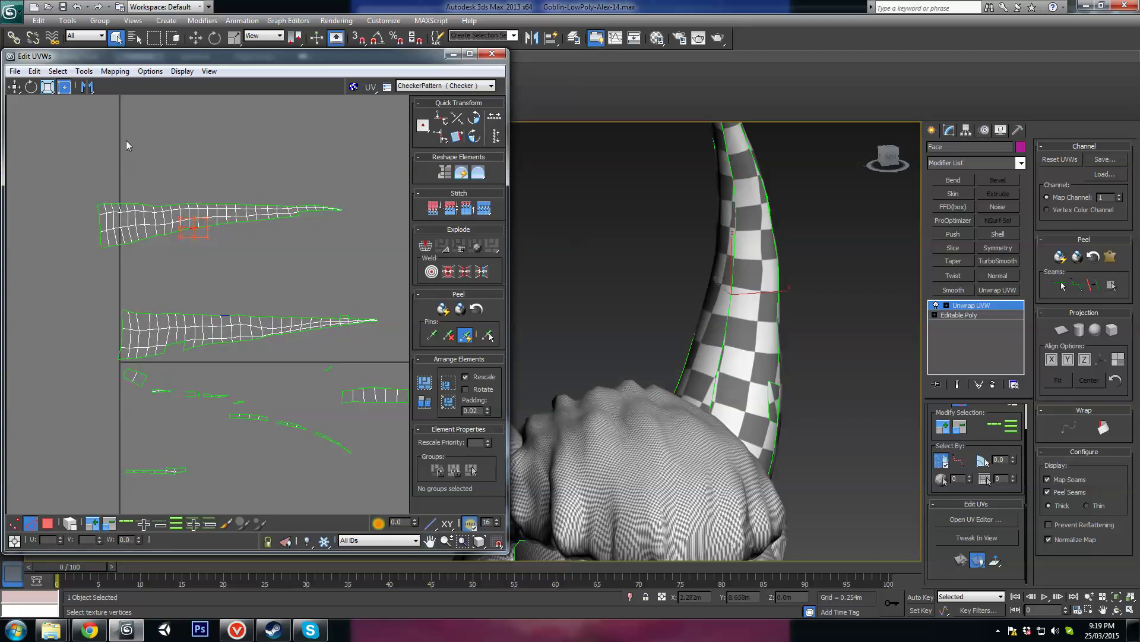
click(84, 71)
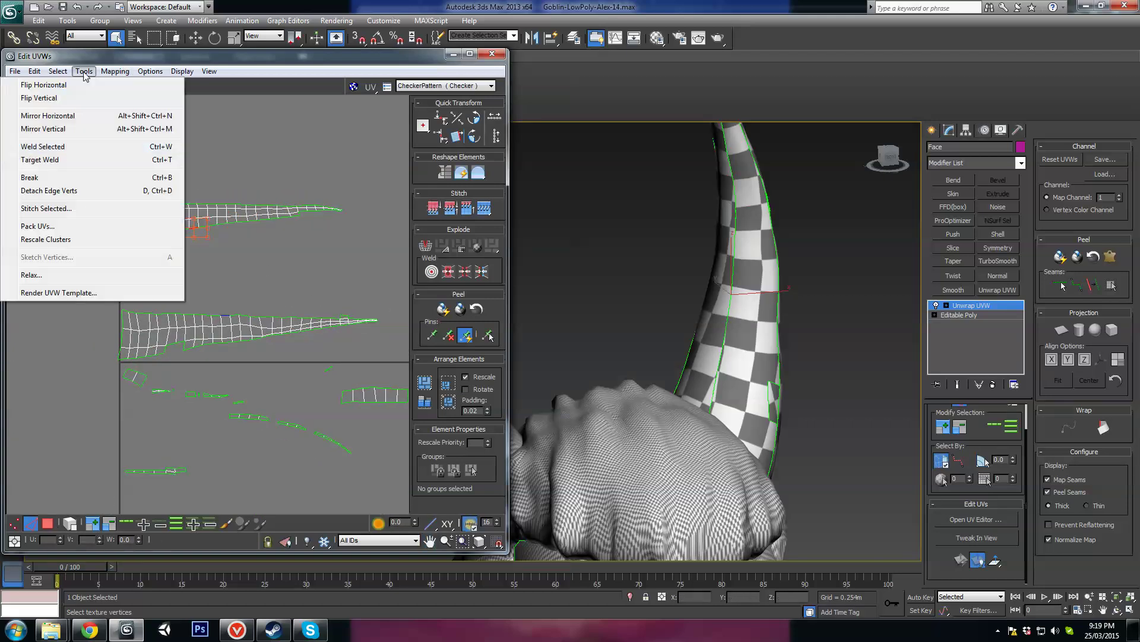
click(43, 209)
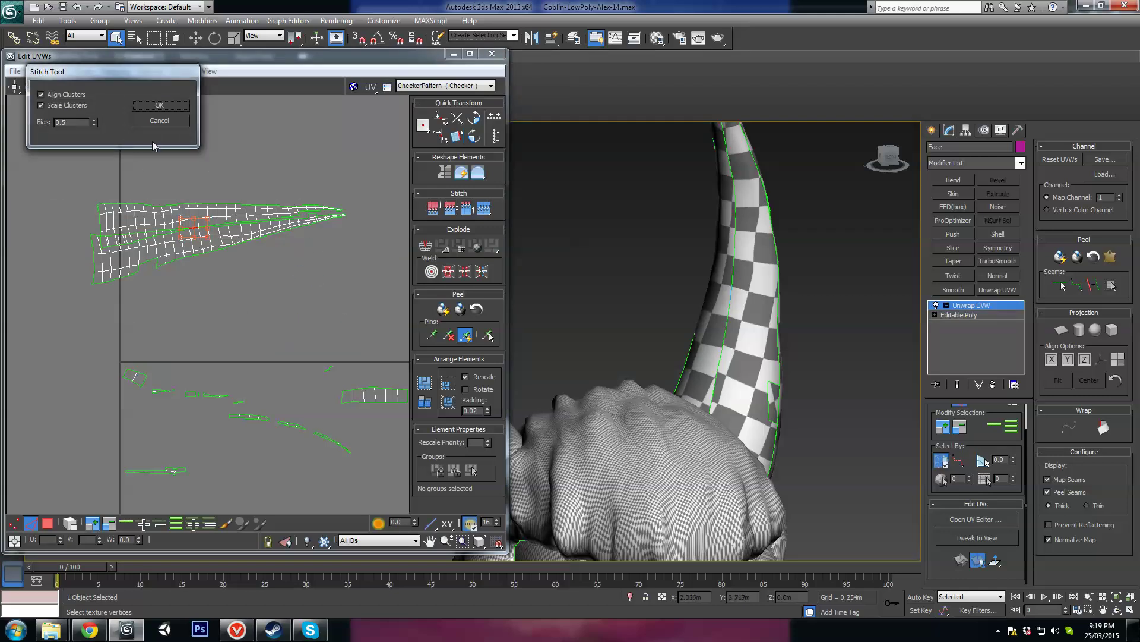
right_click(93, 123)
click(160, 105)
Select a shared seam edge between the two strips closer to the tip and join it with Stitch Selected
scroll(309, 334, up, 5)
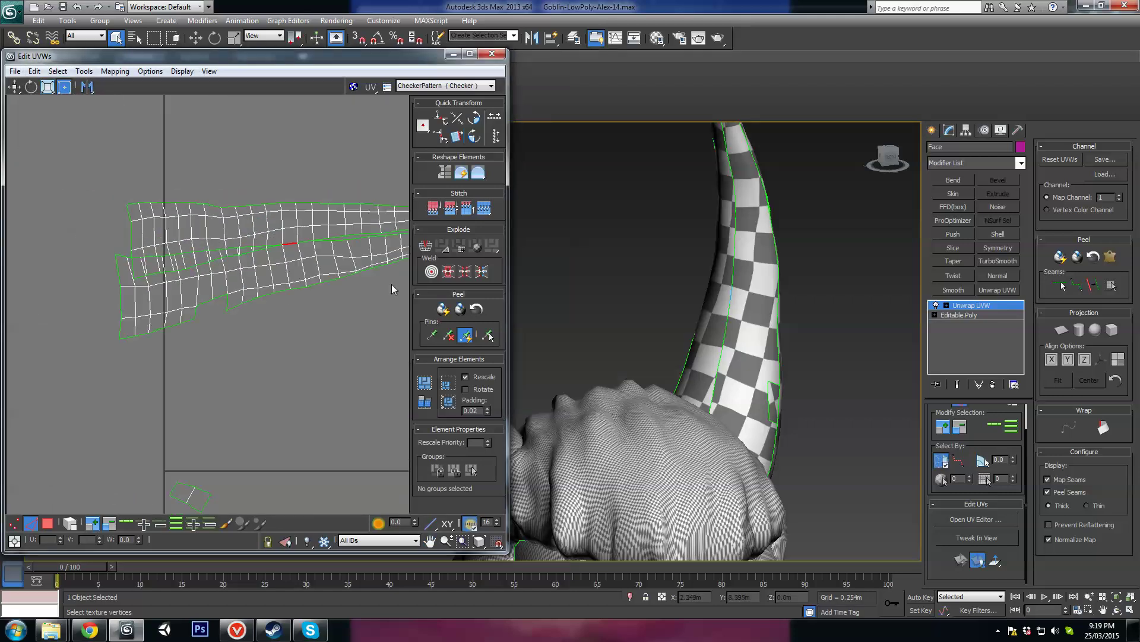
scroll(247, 268, up, 2)
middle_drag(297, 248, 186, 272)
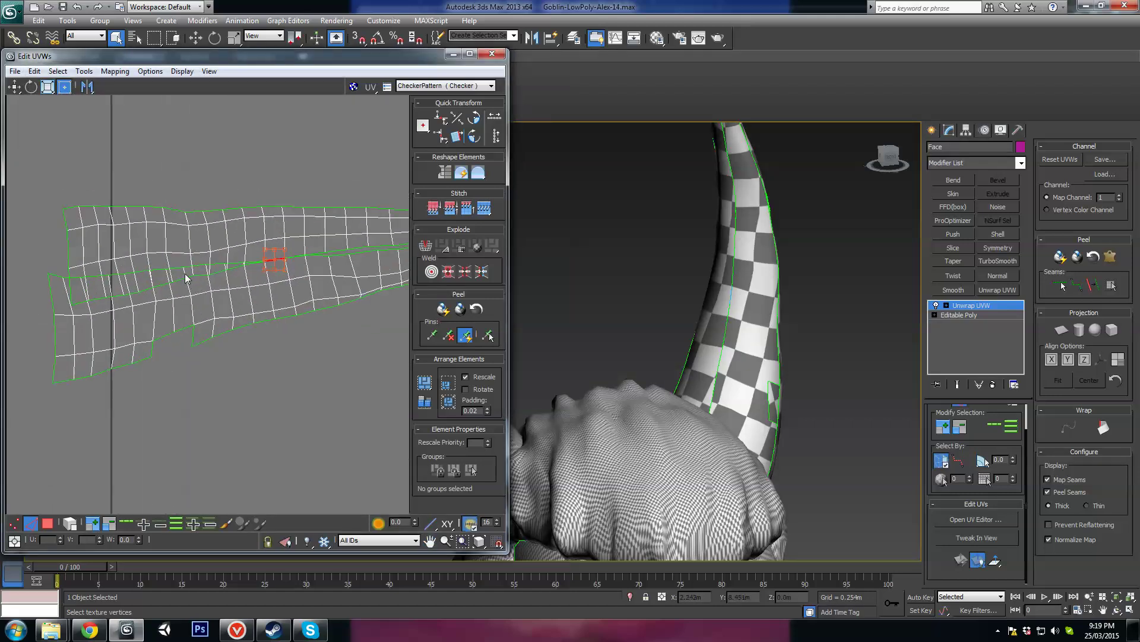
scroll(237, 282, up, 2)
scroll(280, 280, down, 2)
scroll(280, 280, up, 1)
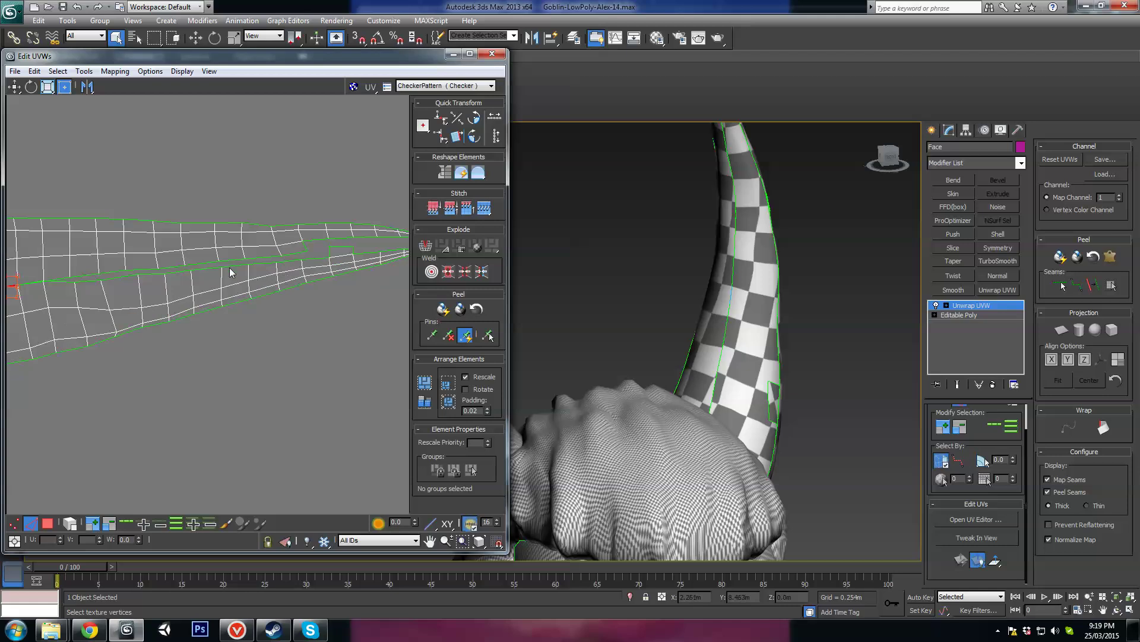
click(232, 260)
click(98, 113)
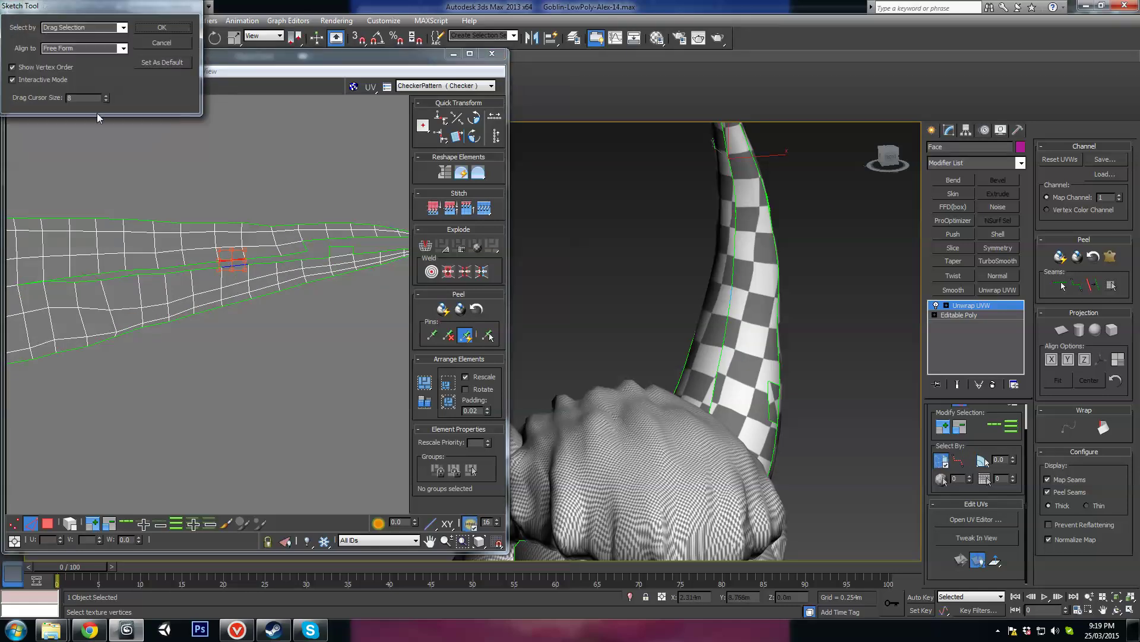
click(162, 43)
click(84, 71)
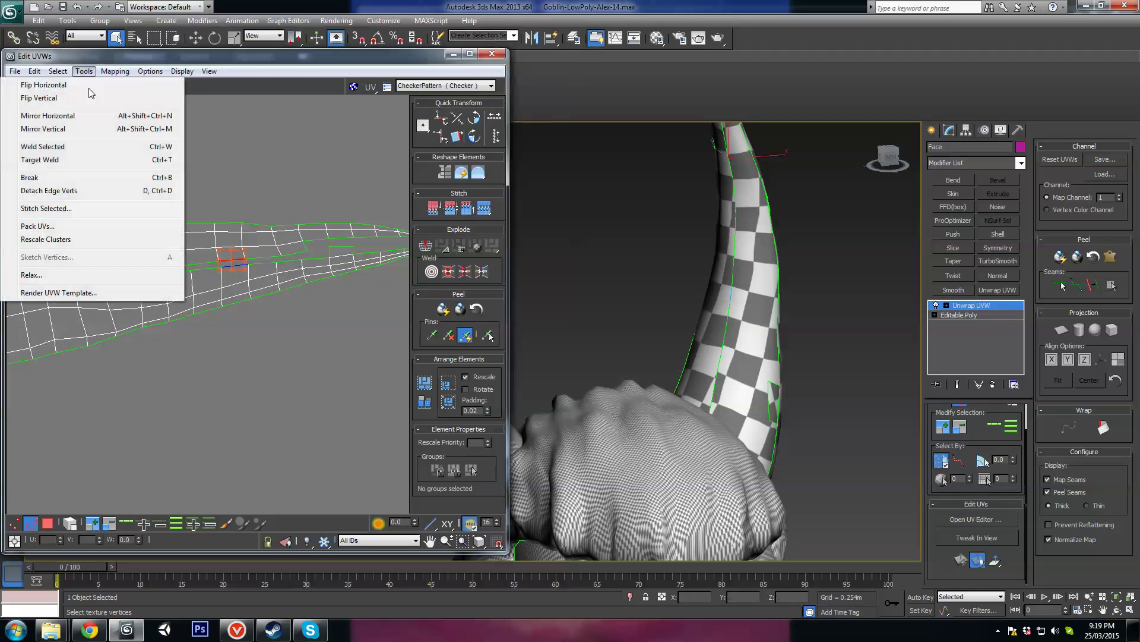
click(59, 211)
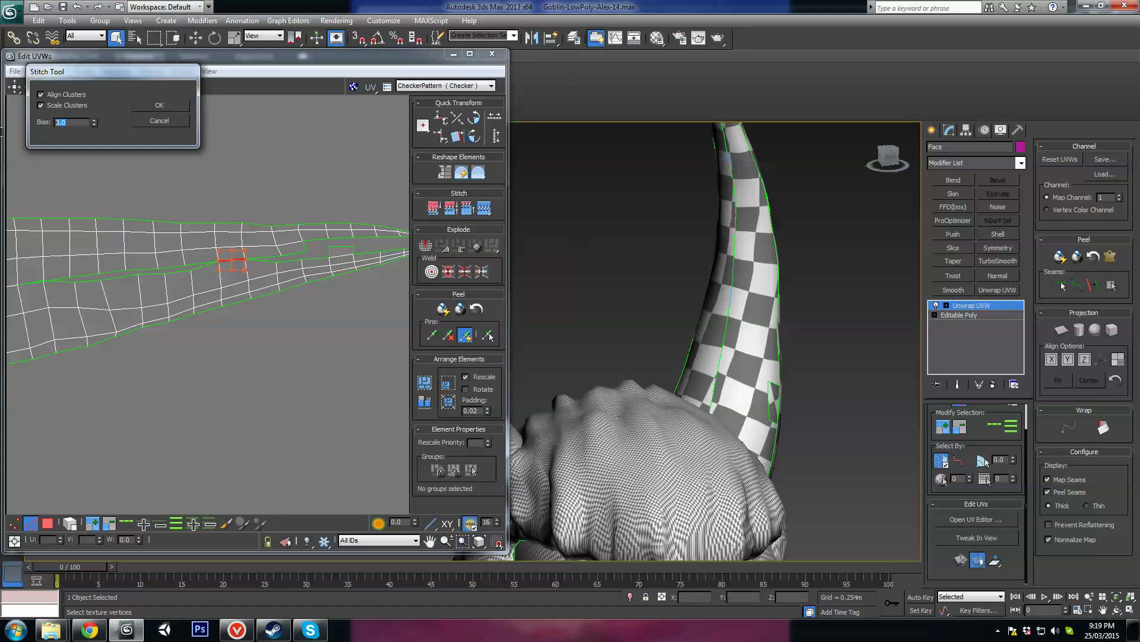
click(155, 105)
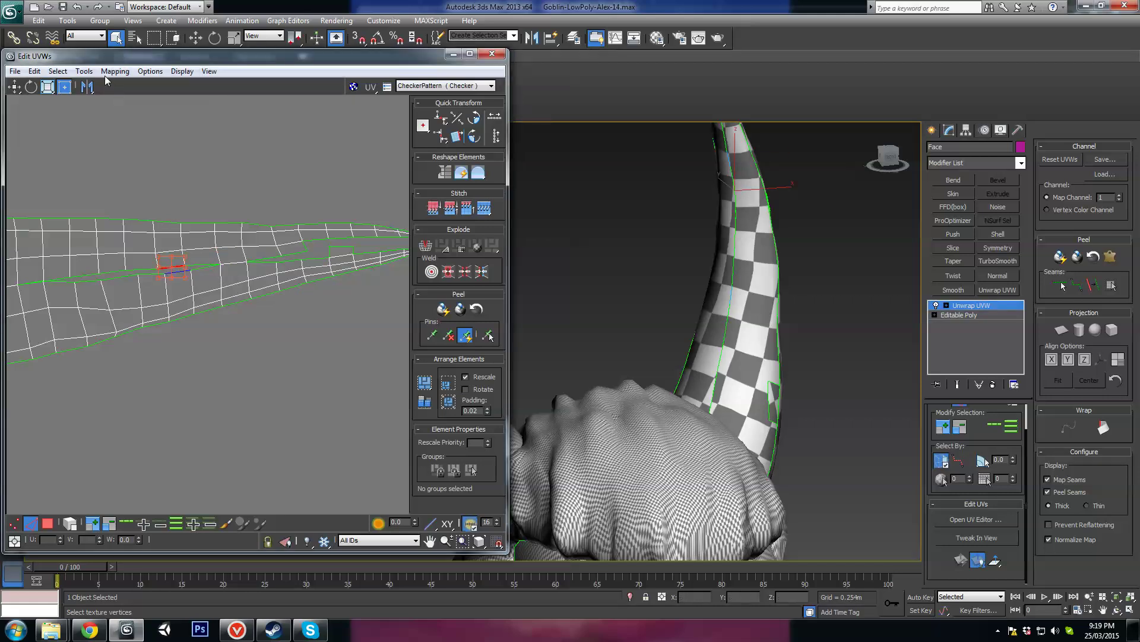
Stitch the remaining open seam edges between the strips one by one, working from the tapered part back toward the middle
click(84, 71)
click(60, 206)
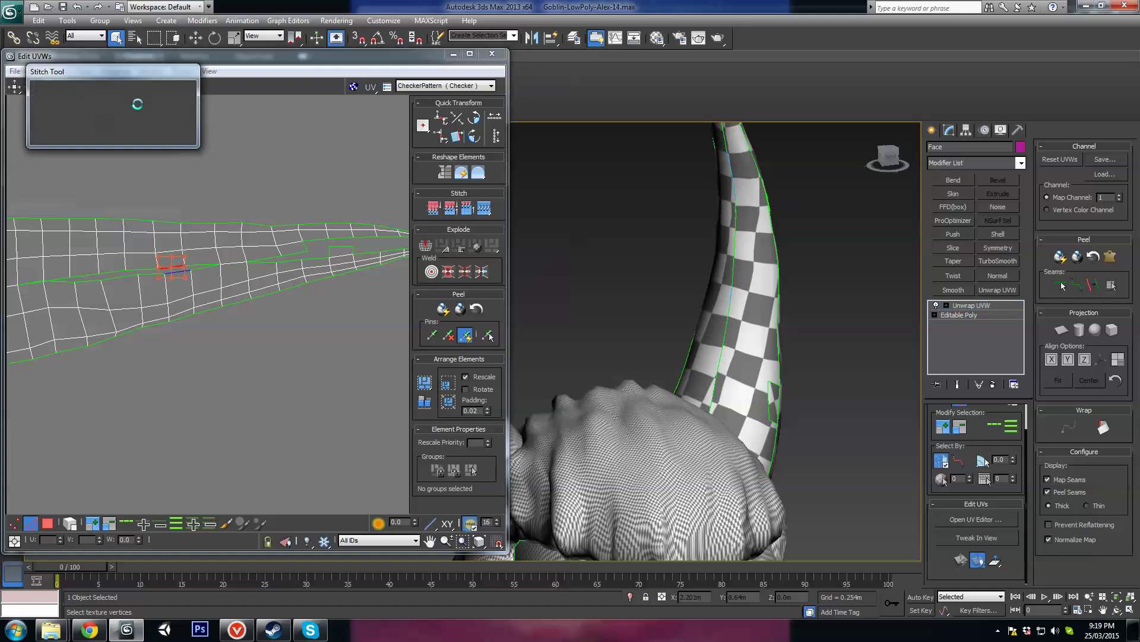
click(156, 105)
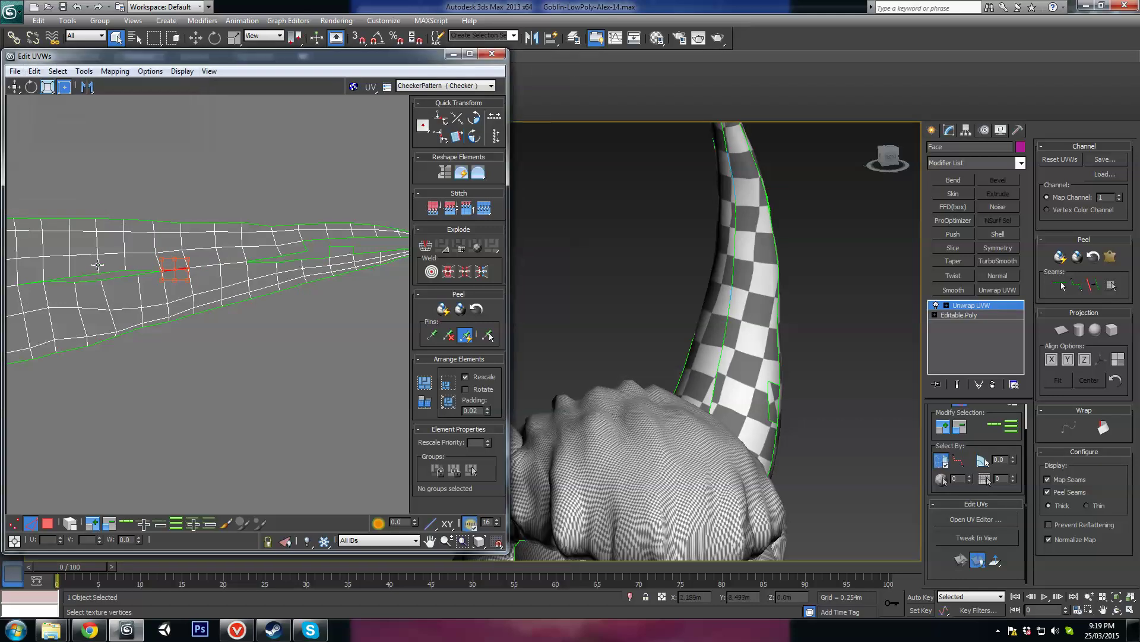
click(84, 72)
click(62, 209)
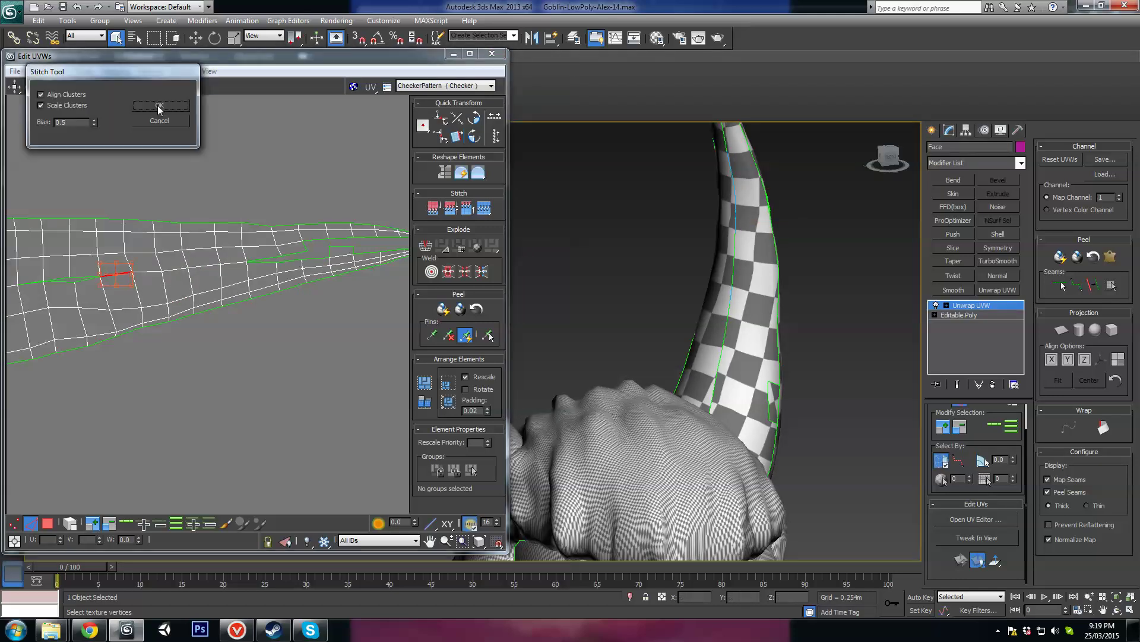
click(160, 107)
click(77, 71)
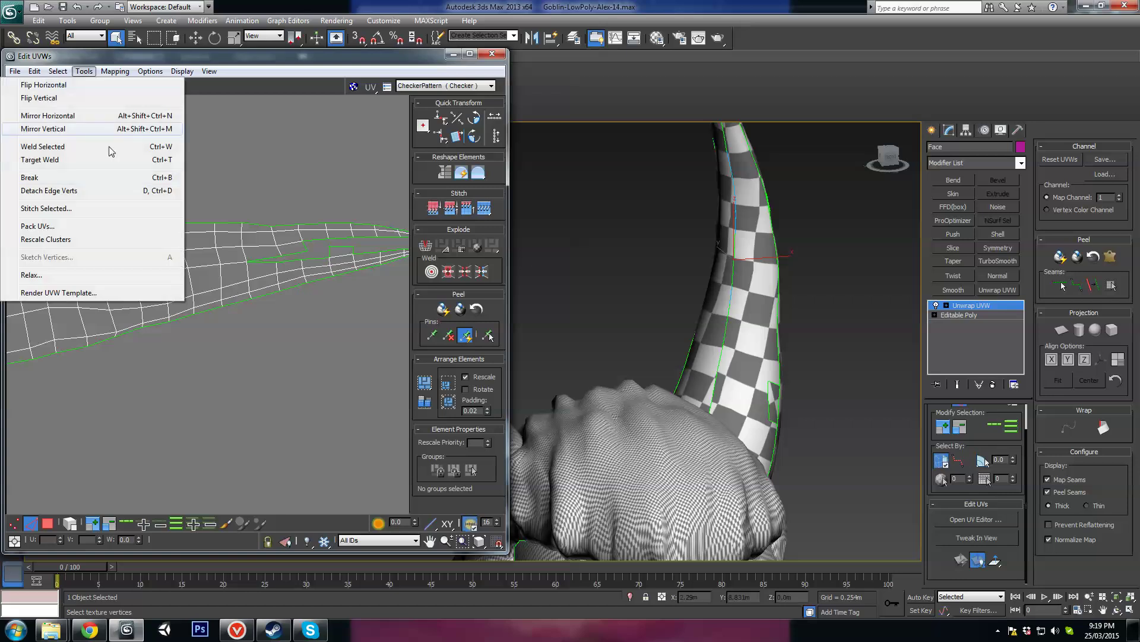
click(65, 212)
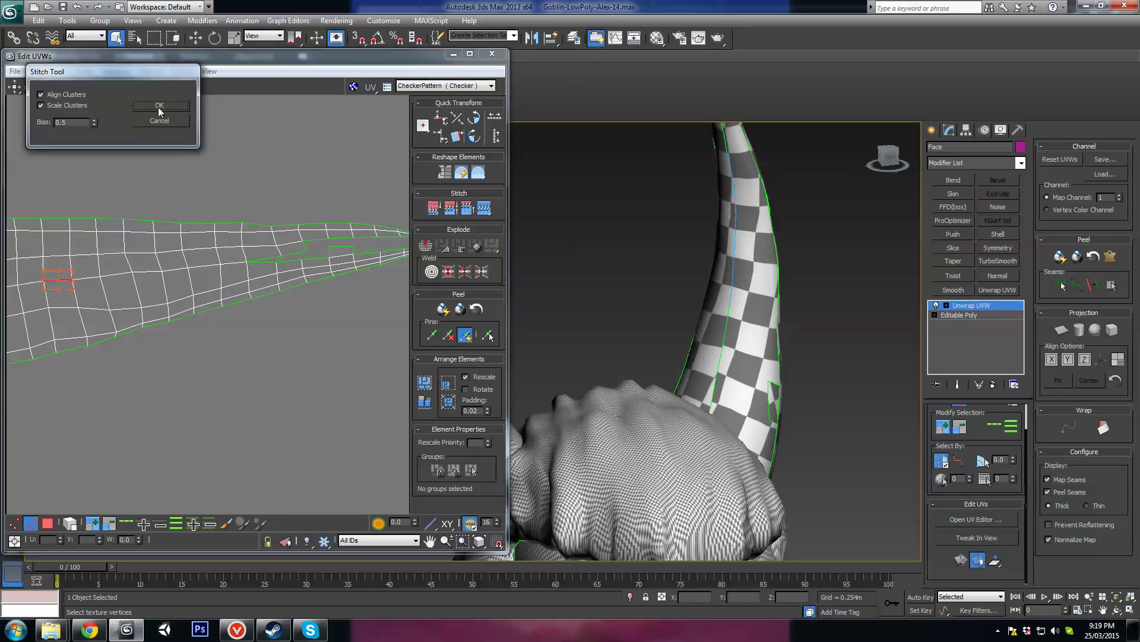
click(159, 107)
Stitch the seam edge where the gap between the tapered ends begins, and select an open edge nearer the tip
scroll(261, 260, up, 2)
click(261, 261)
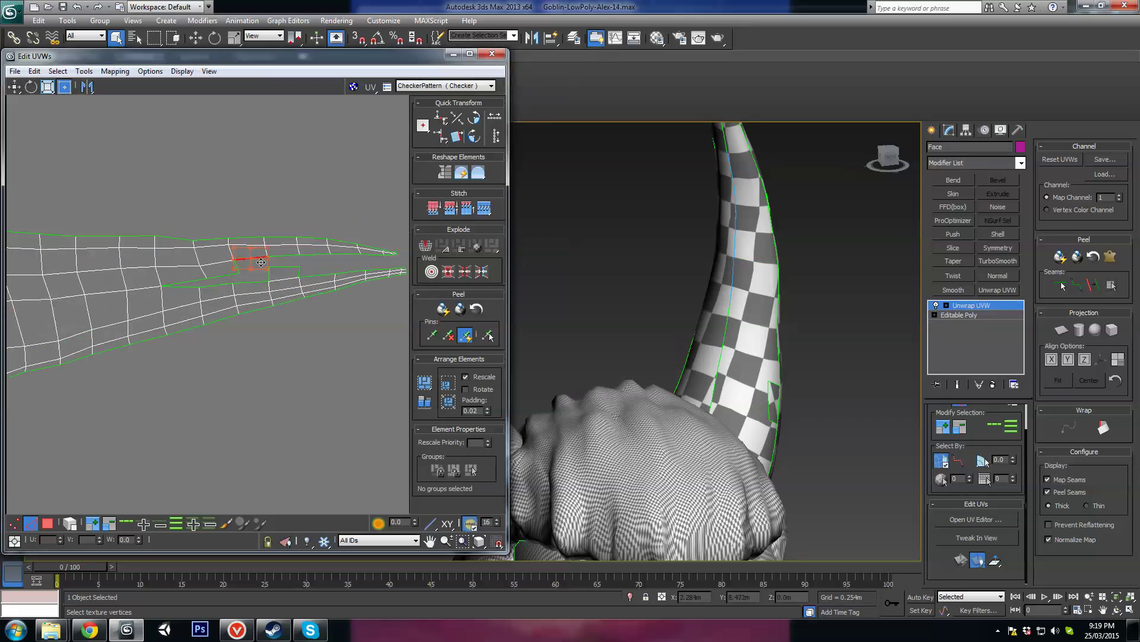
click(219, 286)
click(84, 71)
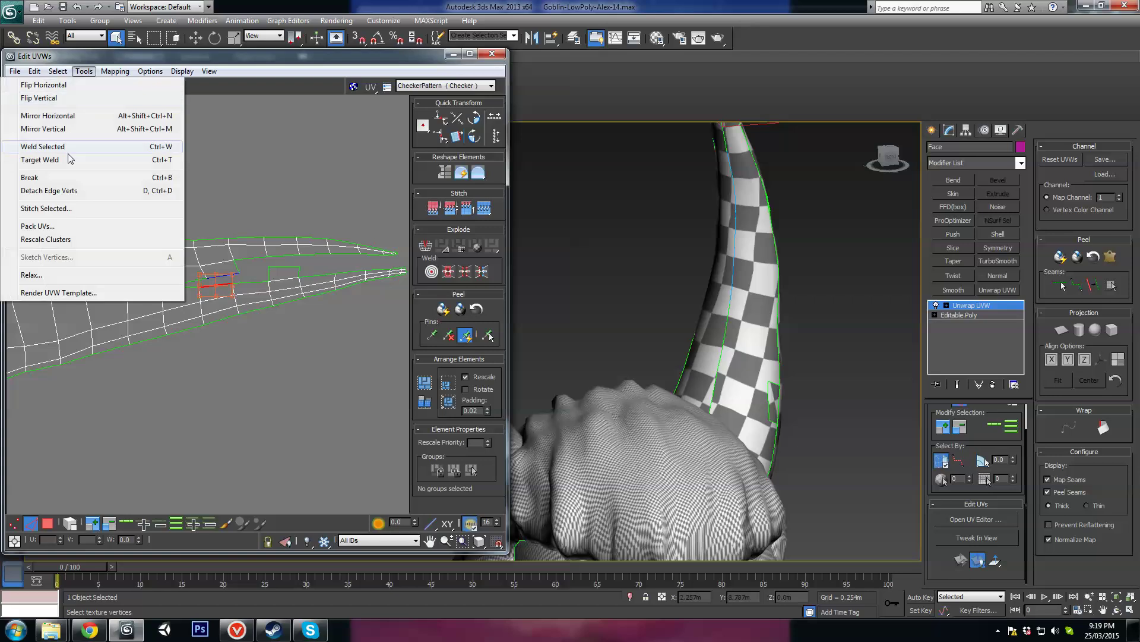
click(52, 209)
click(177, 105)
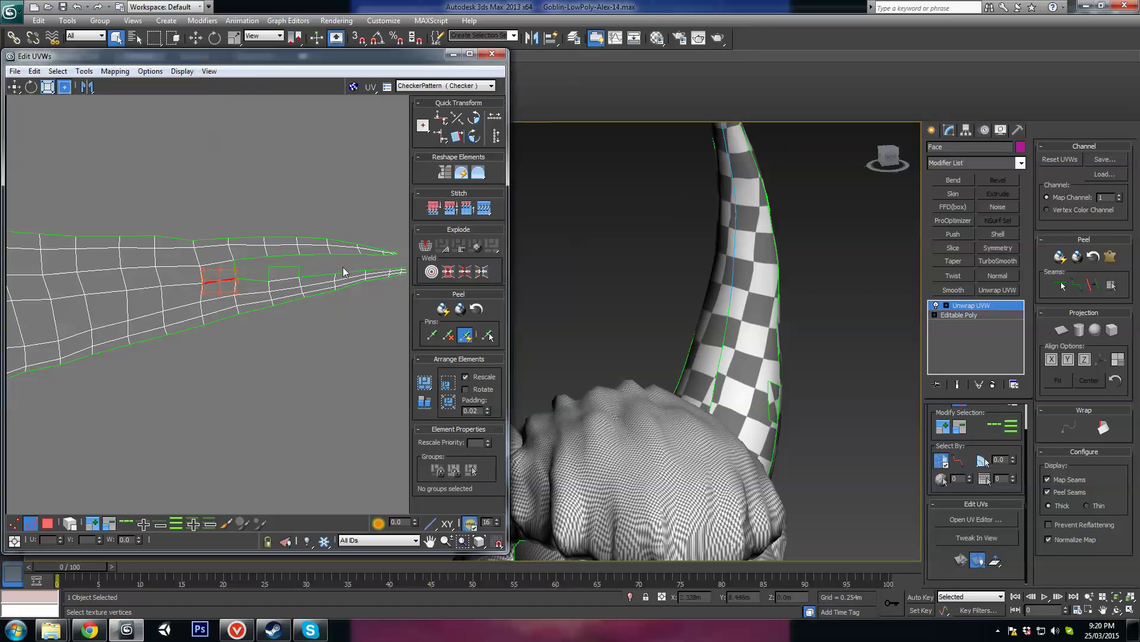
click(358, 270)
middle_drag(163, 277, 499, 526)
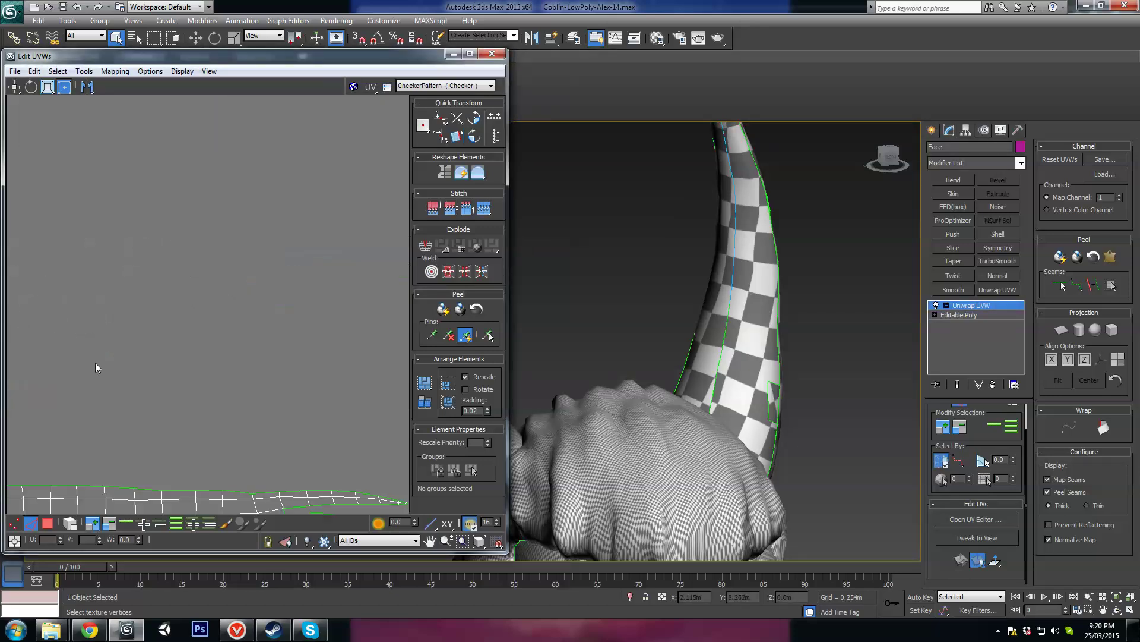
Select the upper strip's end edge loop at the wide, open end and nudge it slightly outward
scroll(209, 356, down, 3)
middle_drag(208, 355, 294, 248)
scroll(245, 289, up, 3)
middle_drag(144, 362, 183, 335)
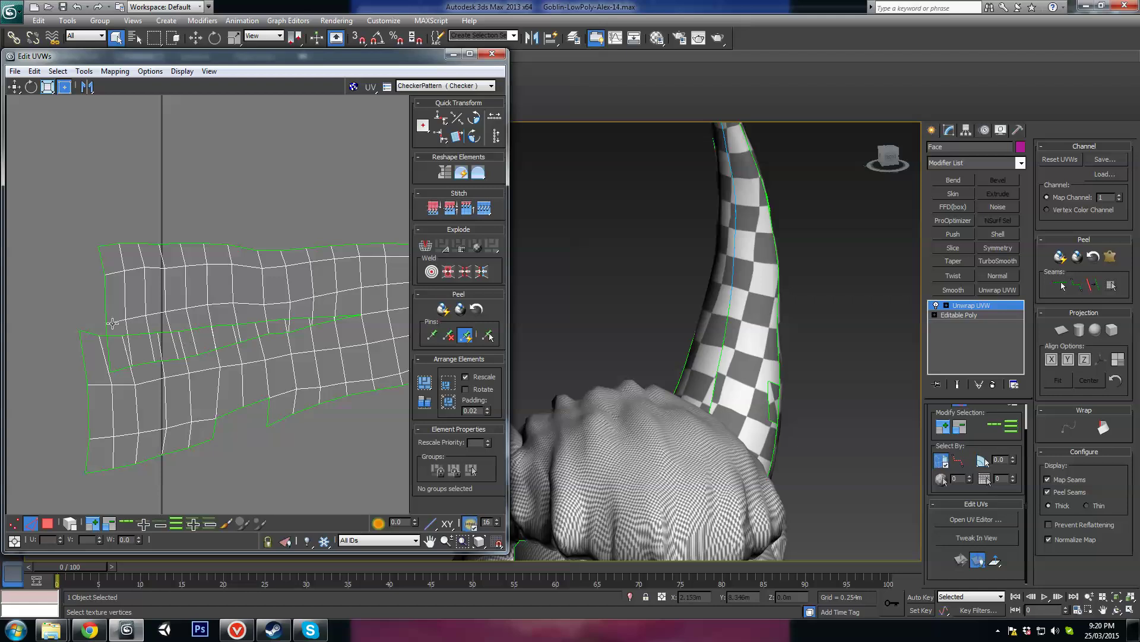
middle_drag(112, 323, 159, 339)
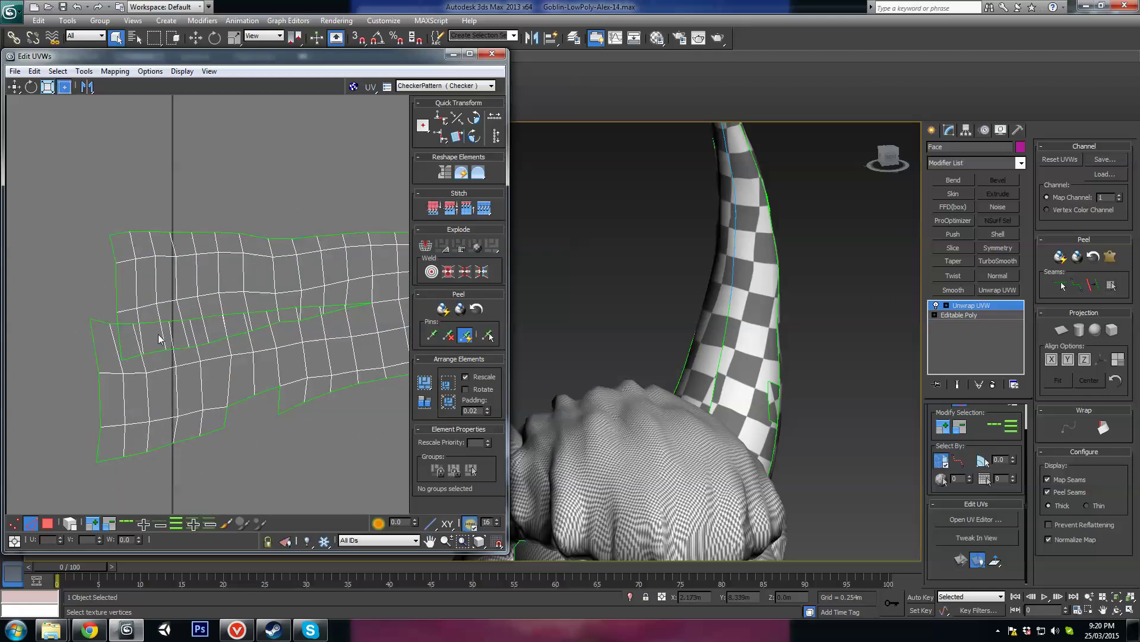
click(117, 290)
double_click(113, 279)
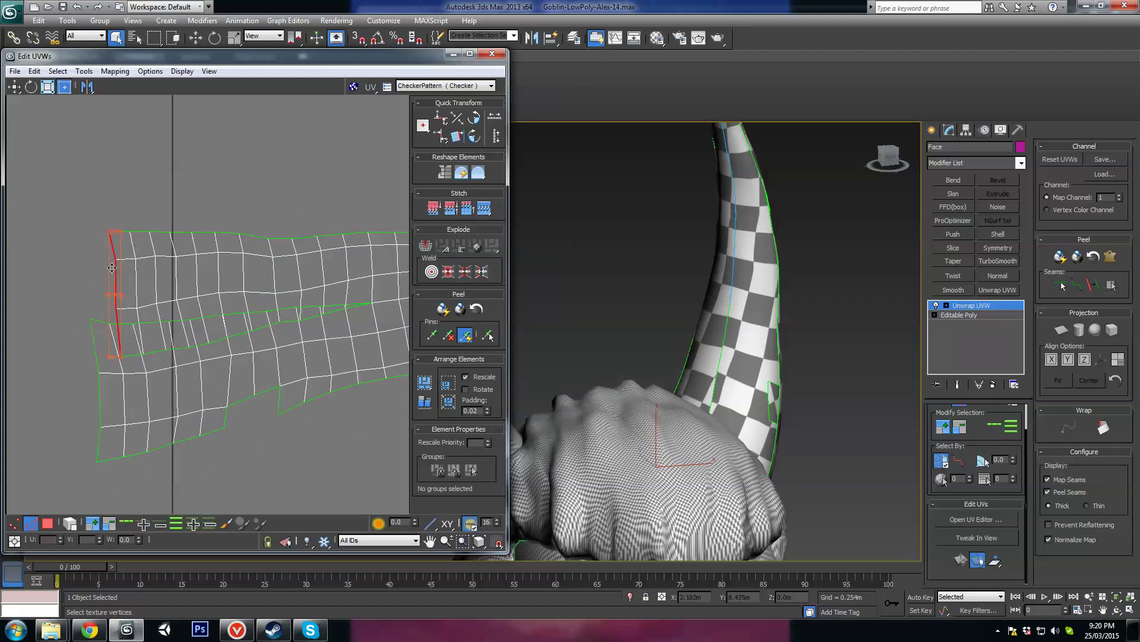
click(131, 354)
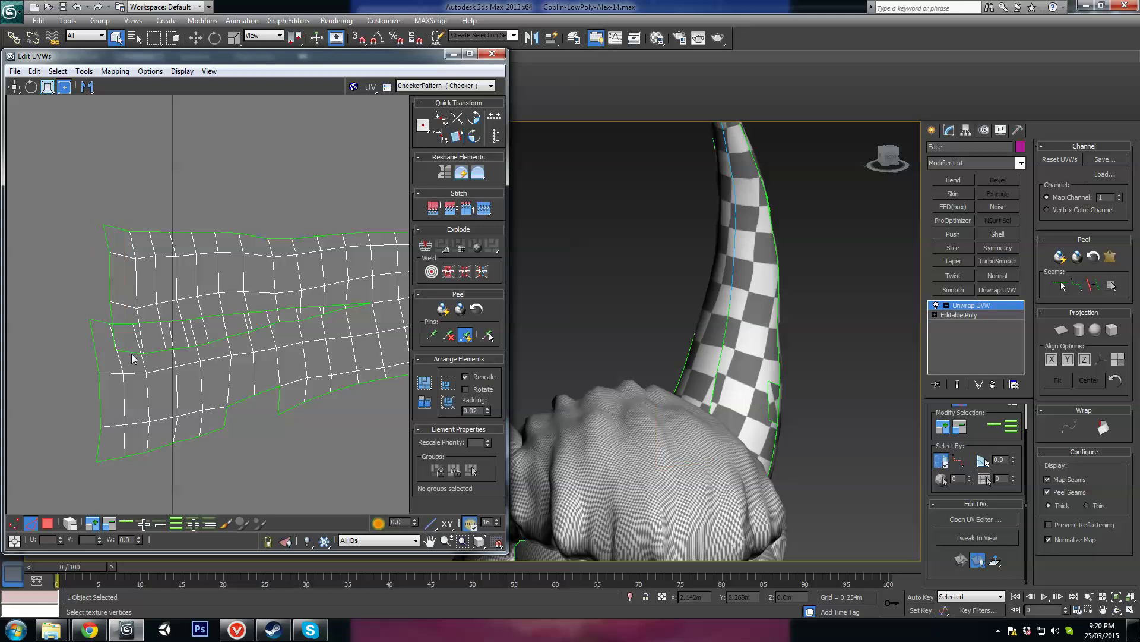
double_click(132, 353)
click(129, 351)
key(ctrl+z)
key(ctrl+z)
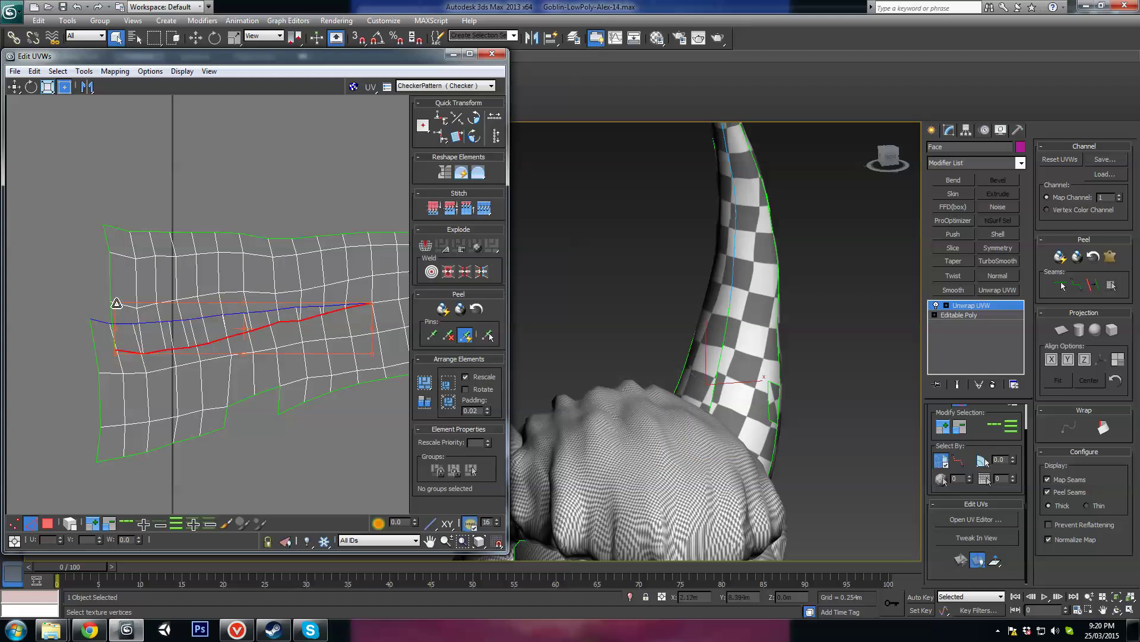
key(ctrl+z)
Move the upper strip's cross edge loops one by one, from its open end toward the stitched part, to narrow the seam gap
double_click(110, 306)
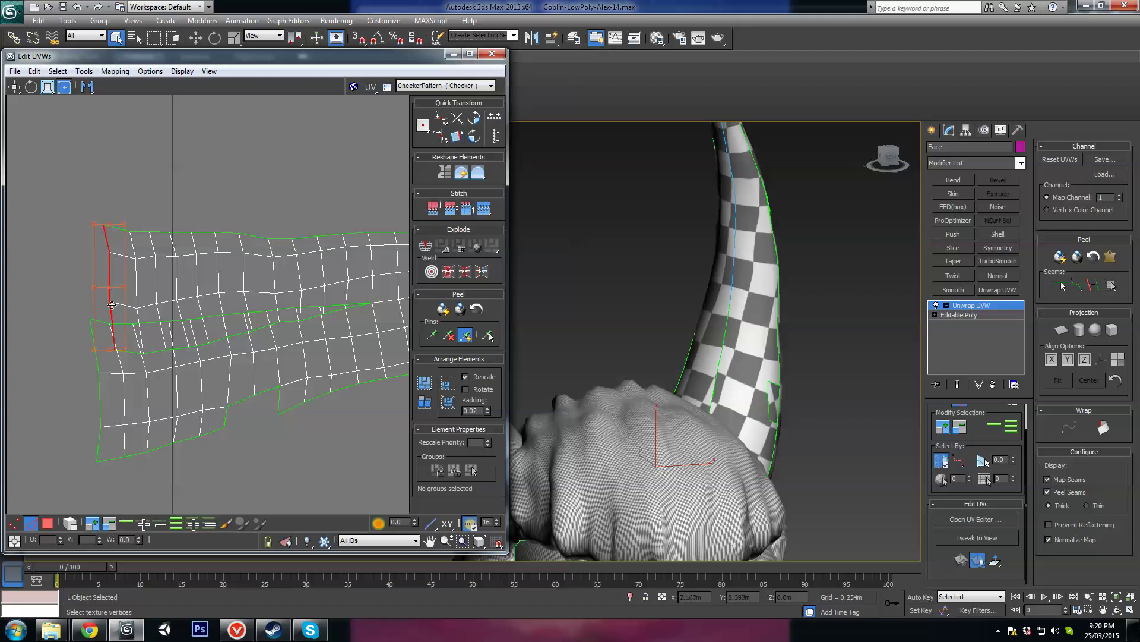
drag(110, 305, 89, 298)
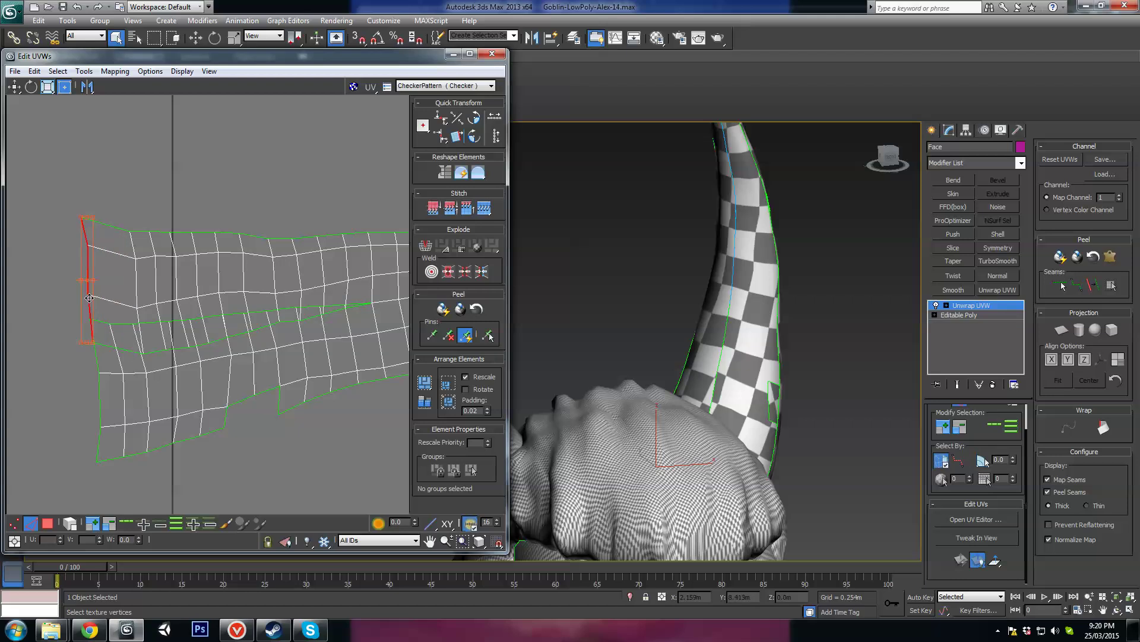
click(136, 294)
double_click(137, 293)
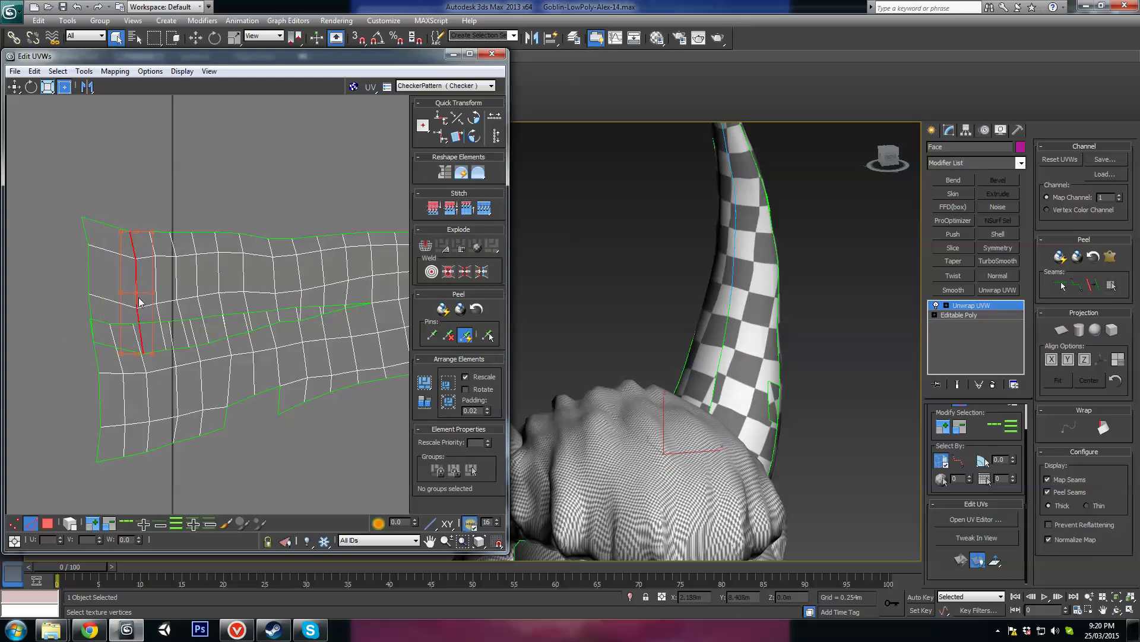
mouse_move(138, 302)
mouse_down()
mouse_move(113, 289)
mouse_move(155, 282)
mouse_move(131, 282)
mouse_up()
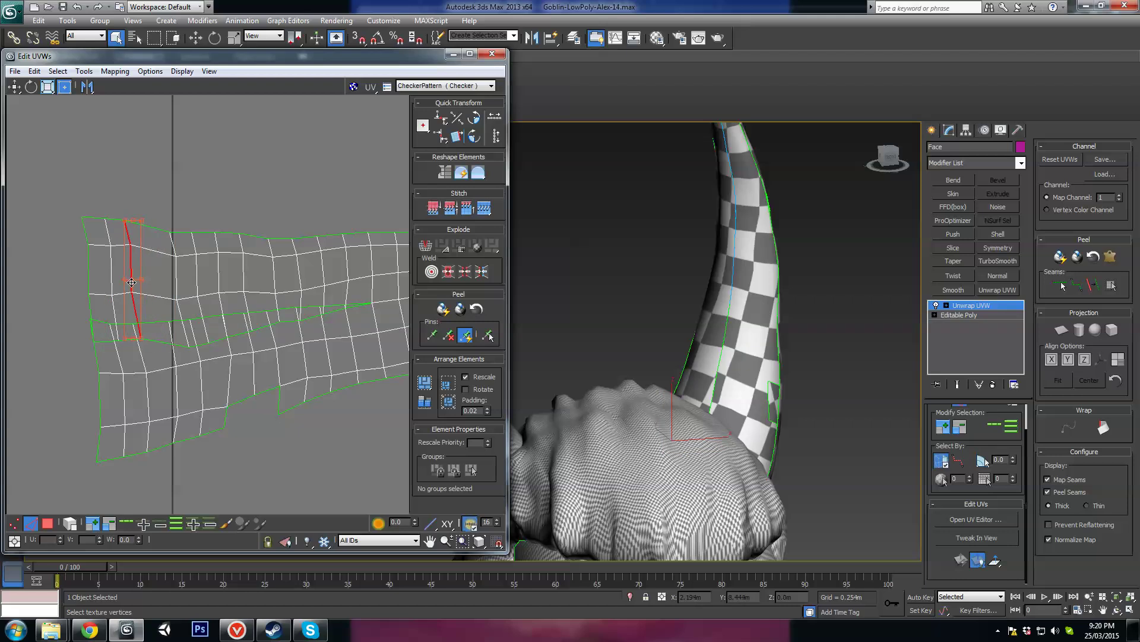
double_click(176, 287)
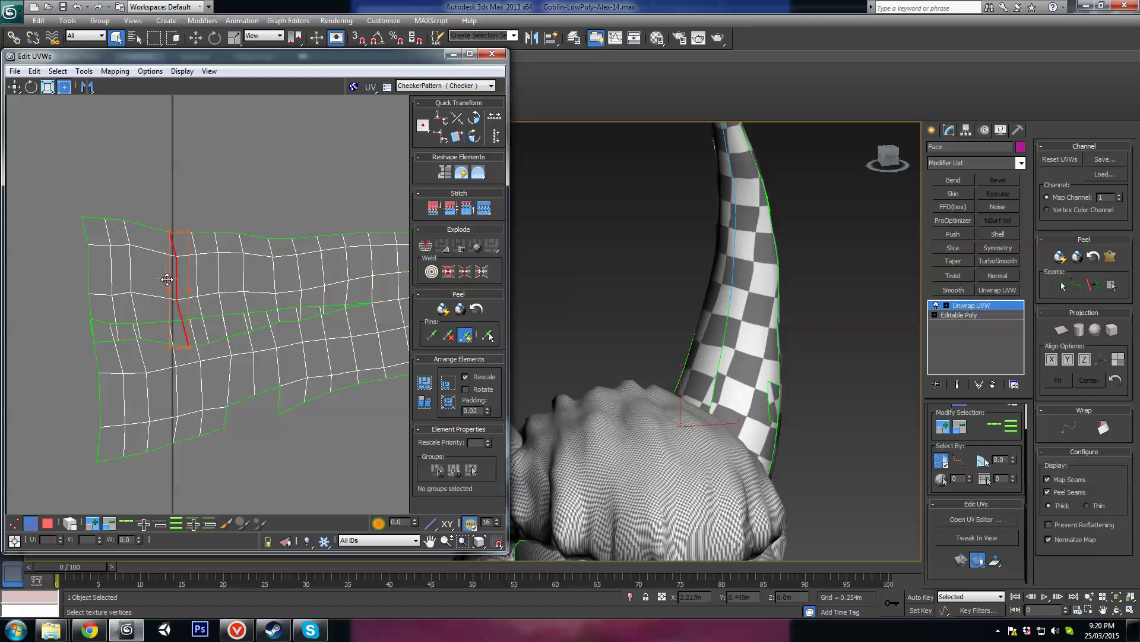
drag(184, 278, 296, 281)
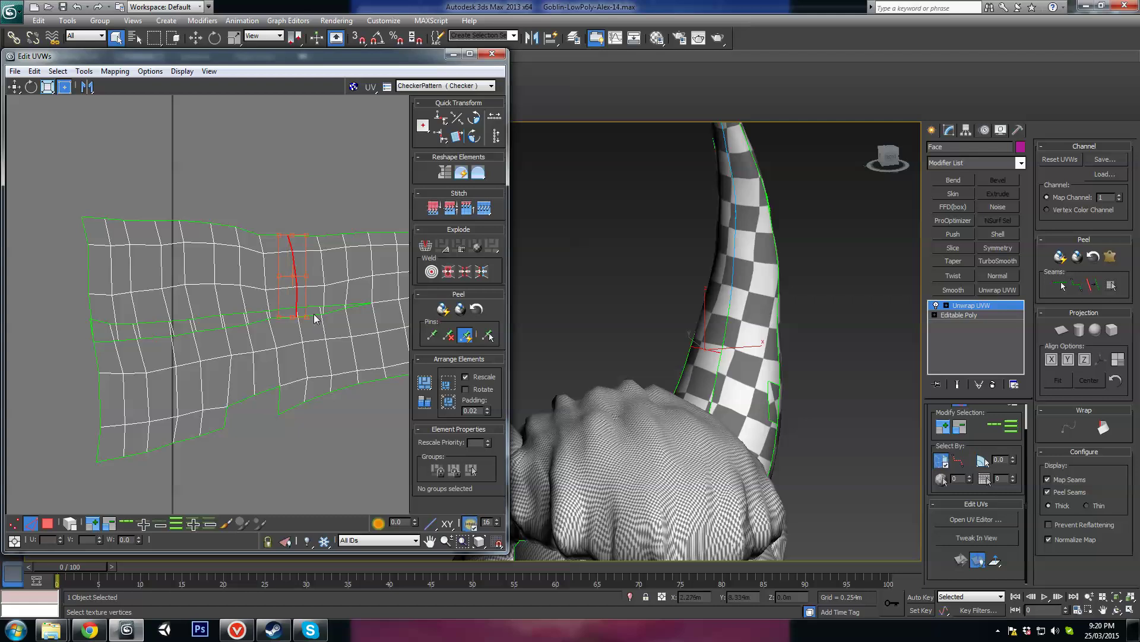
Nudge the lower strip's cross edge loops slightly down near the point where the seam gap closes
scroll(185, 384, down, 1)
middle_drag(184, 384, 76, 331)
scroll(76, 330, down, 1)
middle_drag(208, 333, 246, 321)
scroll(165, 319, up, 1)
middle_drag(166, 319, 233, 317)
scroll(272, 300, up, 1)
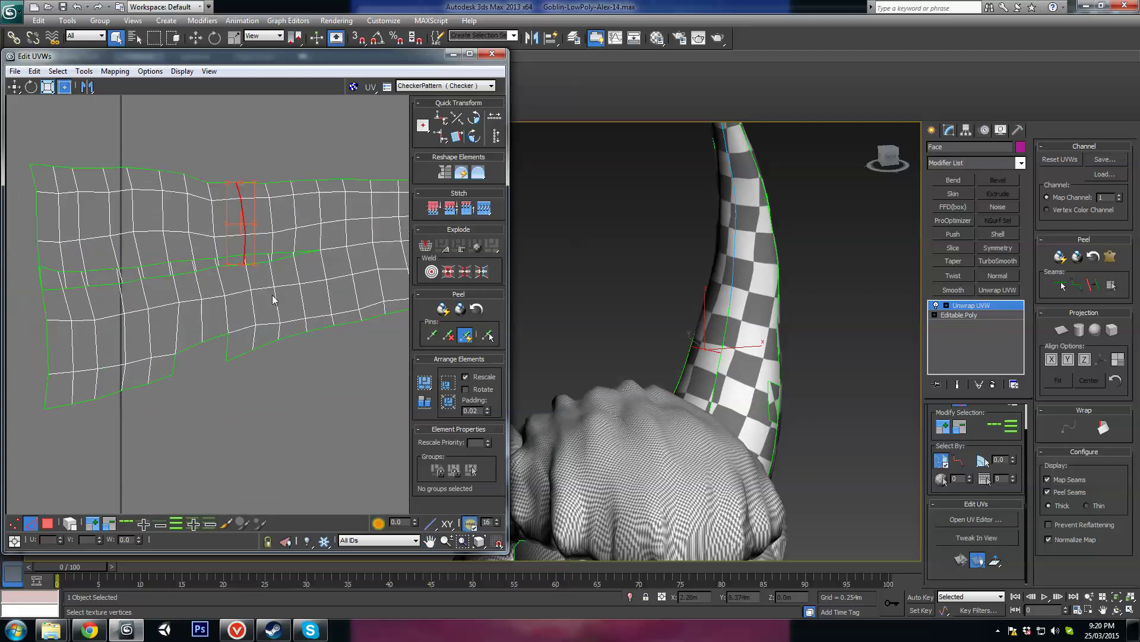
click(273, 282)
double_click(274, 283)
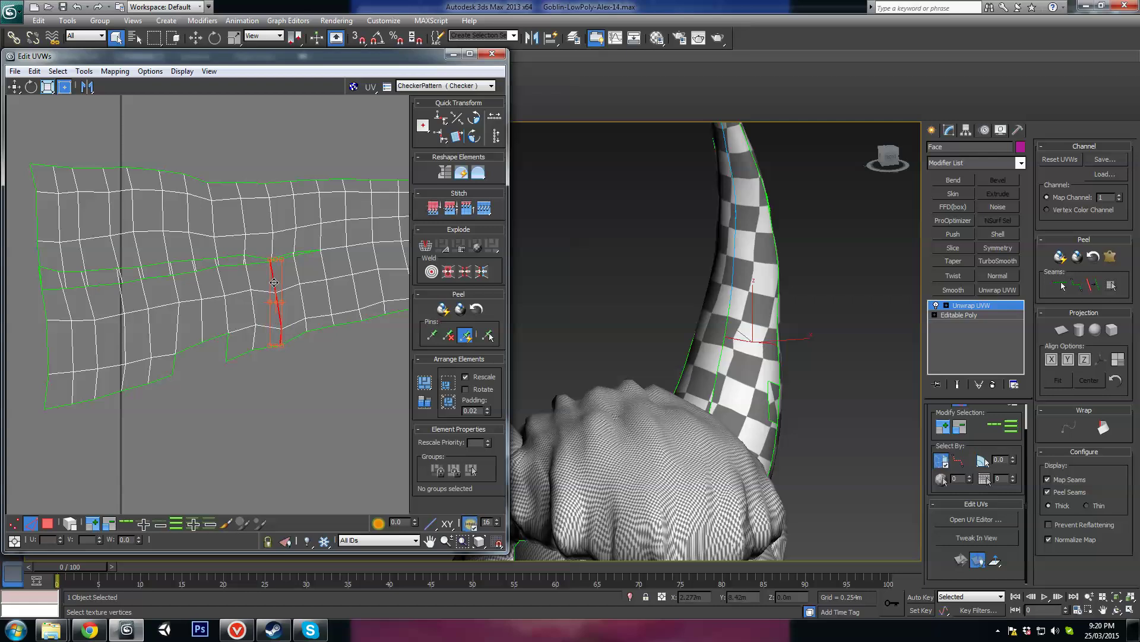
click(299, 281)
double_click(297, 282)
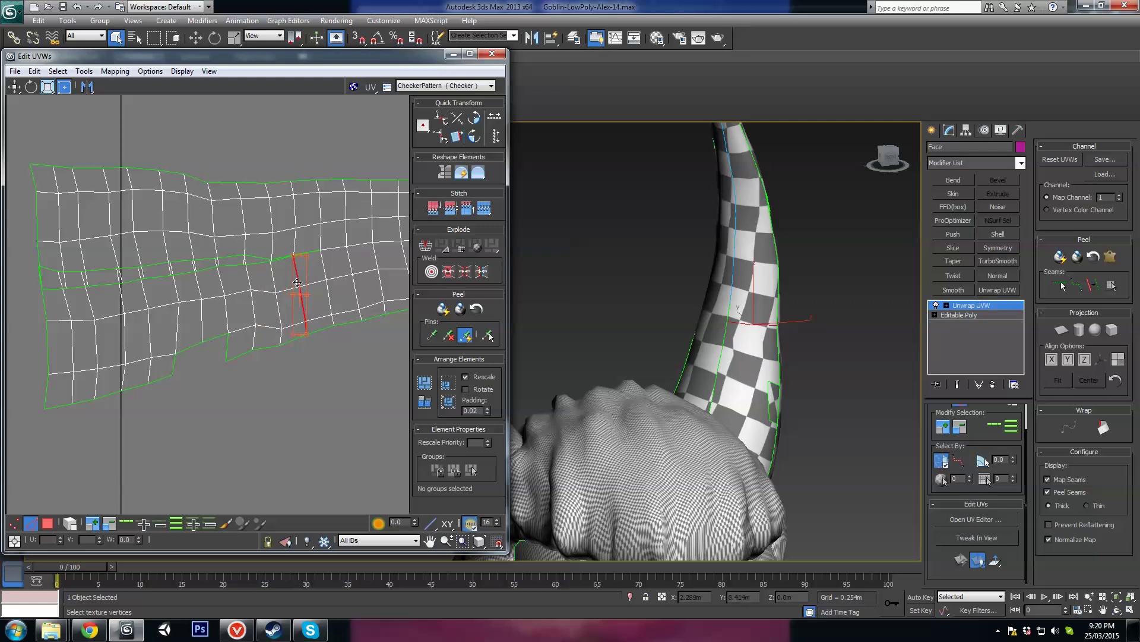
Shift the lower strip's edge columns down in successively smaller blocks toward the open end, lining its border up with the upper strip
click(252, 297)
click(145, 373)
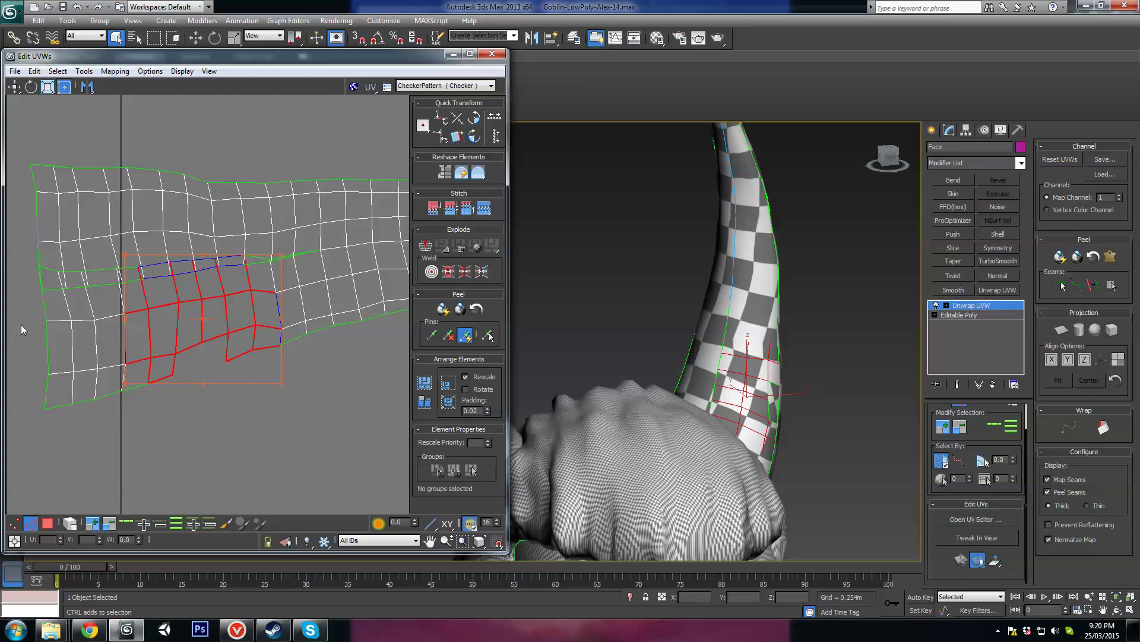
drag(165, 306, 165, 314)
alt+drag(184, 390, 184, 391)
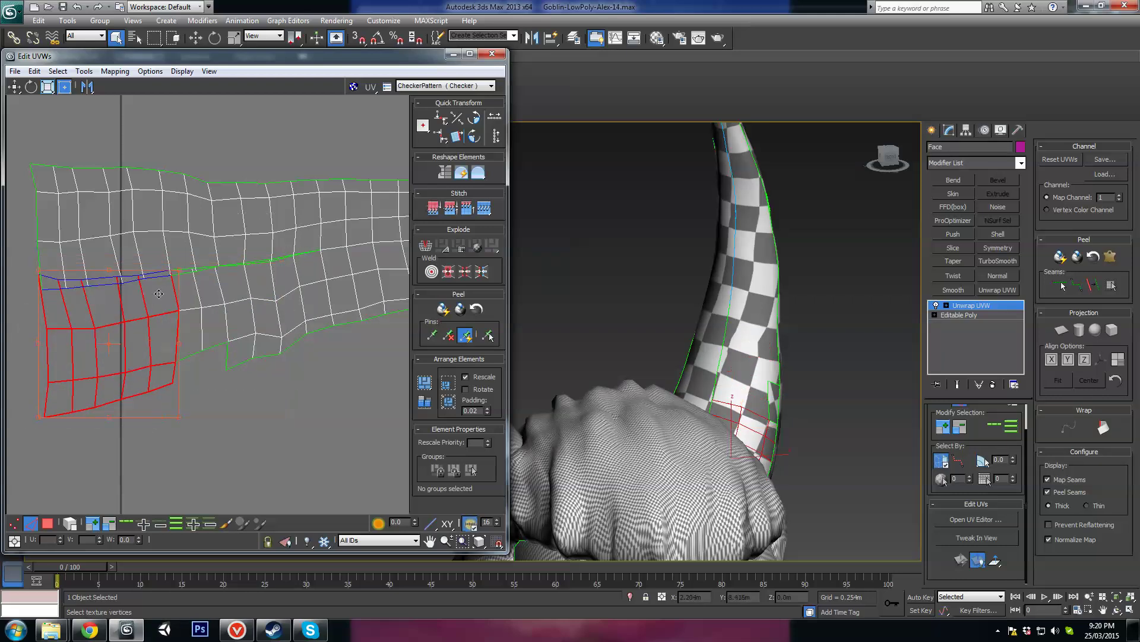
drag(139, 305, 138, 308)
alt+drag(186, 244, 107, 432)
drag(72, 355, 73, 358)
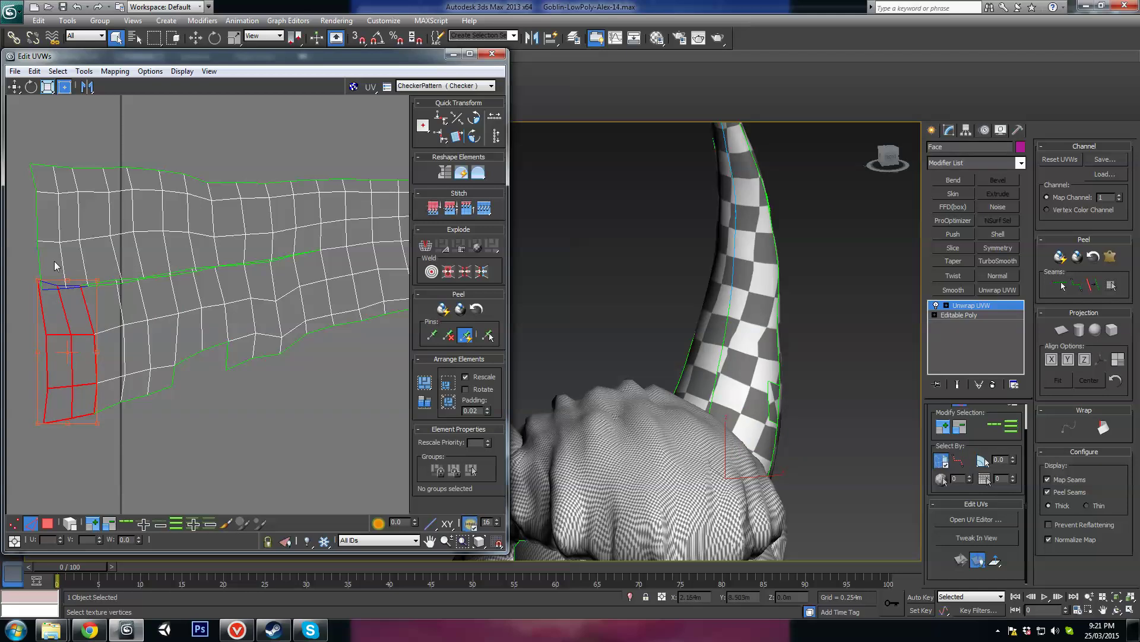
Select the lower strip's outermost end edge loop and shift it slightly down
click(55, 308)
double_click(42, 311)
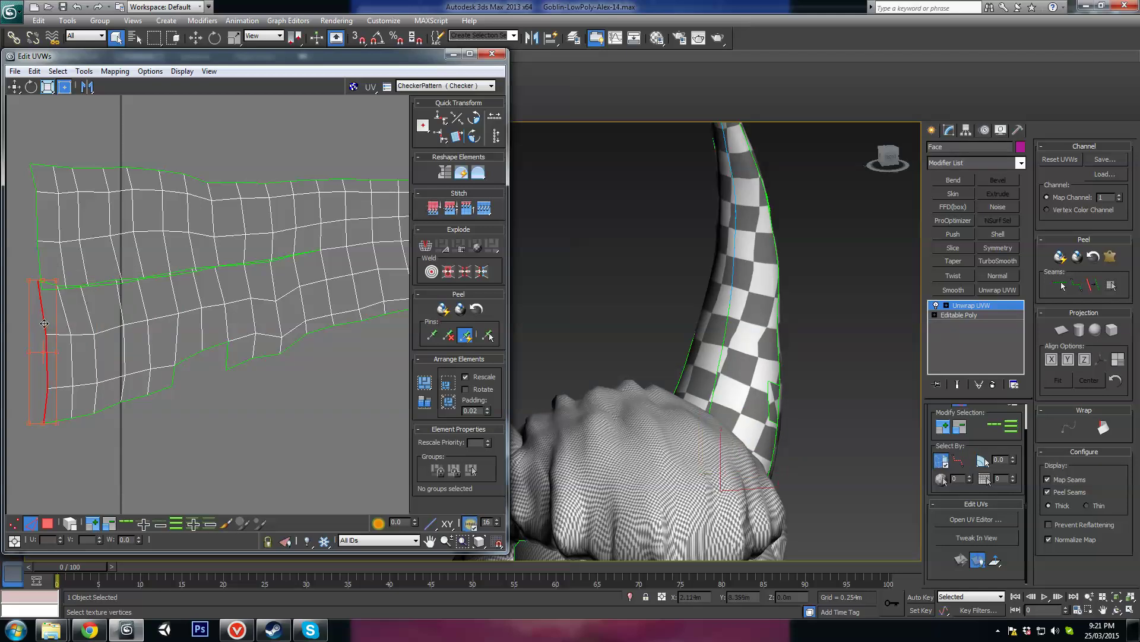
drag(44, 323, 45, 326)
Select the open seam edge at the strips' wide end and start Stitch Selected on it
click(52, 287)
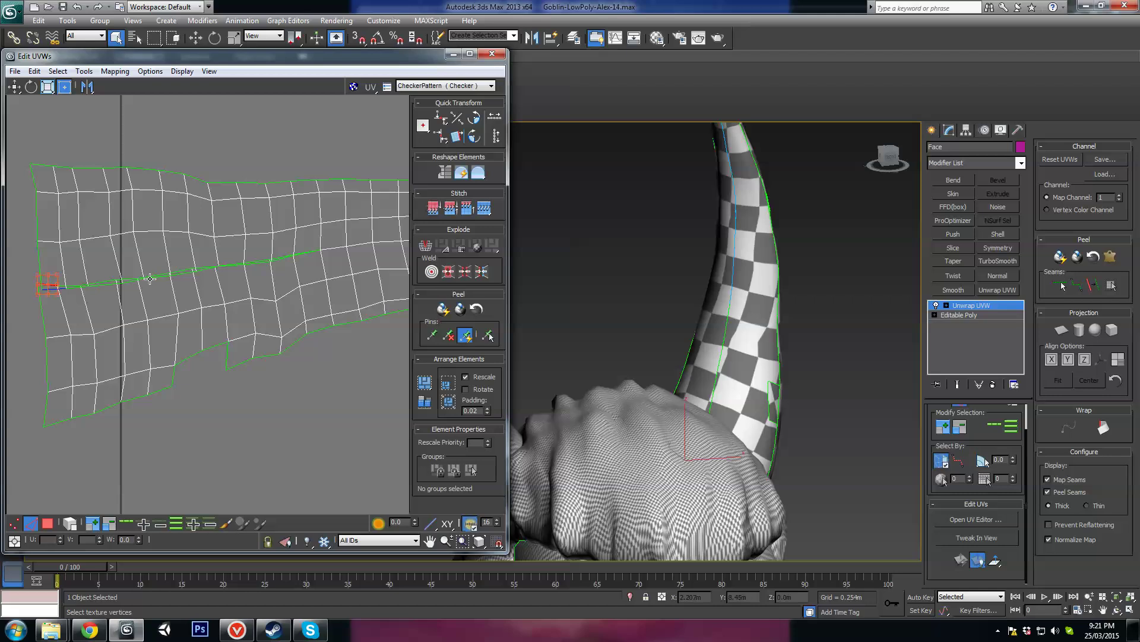
click(83, 72)
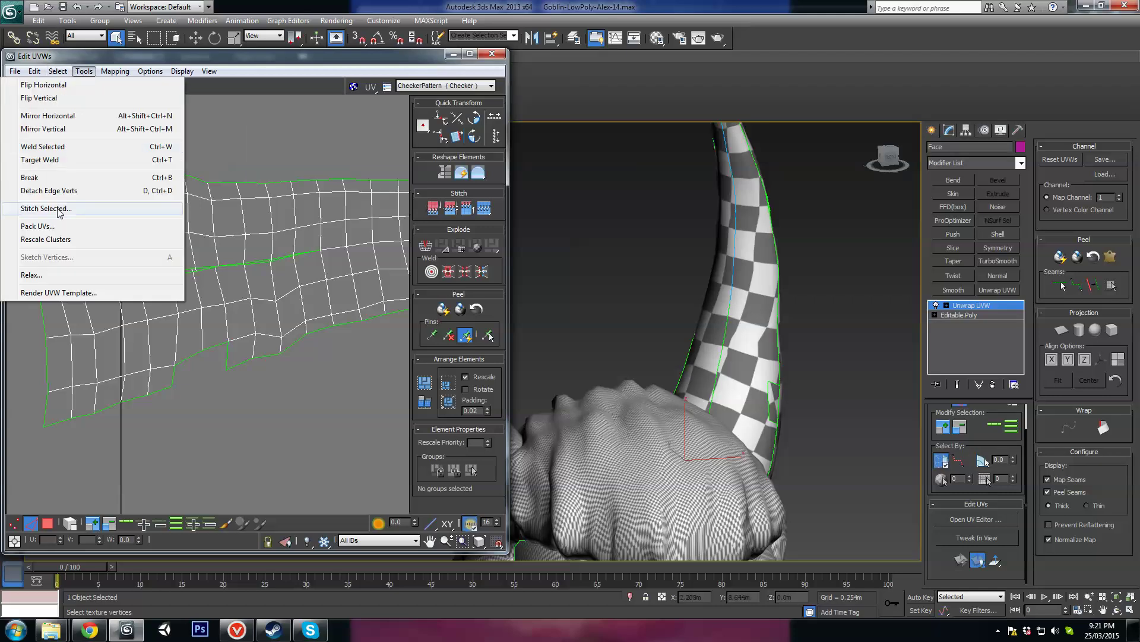
Stitch the three open seam edges nearest the wide end of the horn's UV shell, aligning and scaling clusters with bias 0.5
click(48, 208)
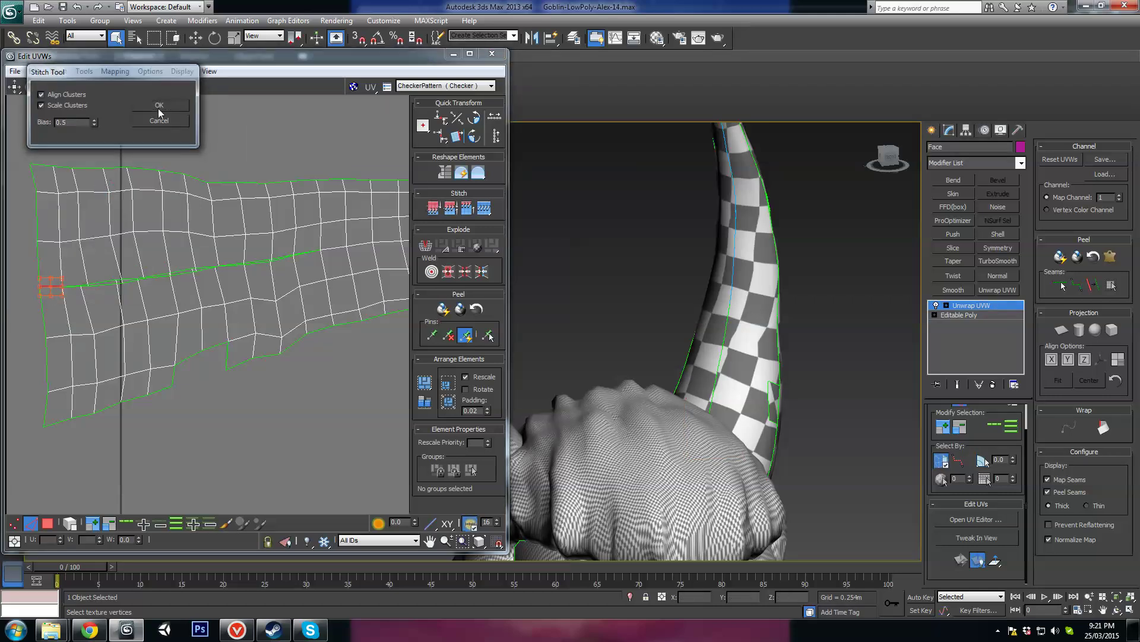
click(156, 110)
click(100, 286)
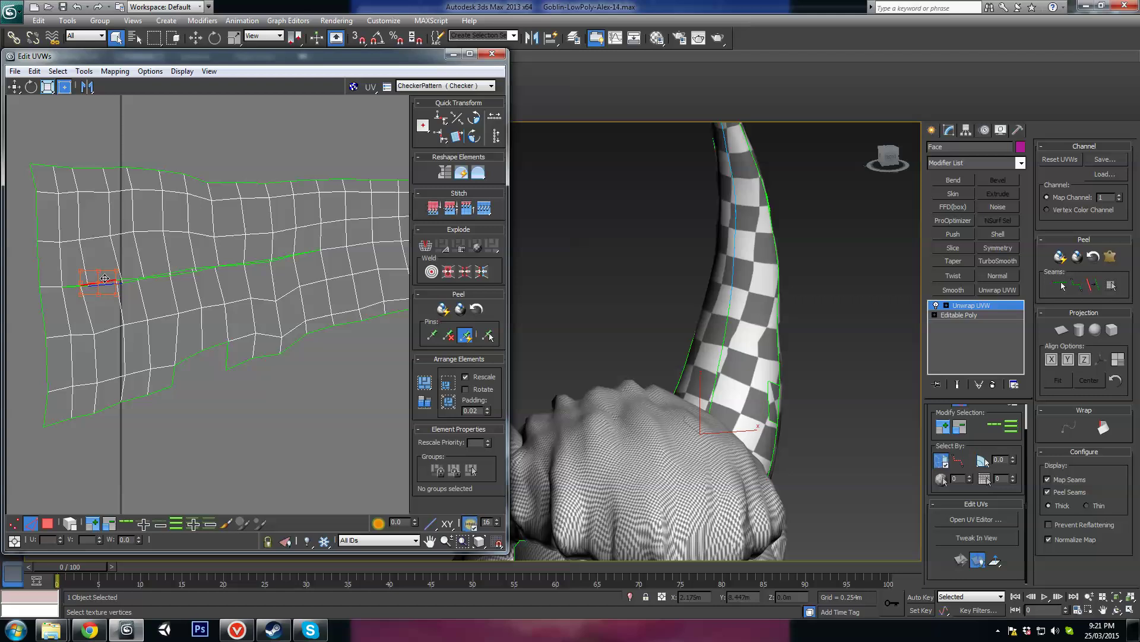
click(83, 72)
click(41, 209)
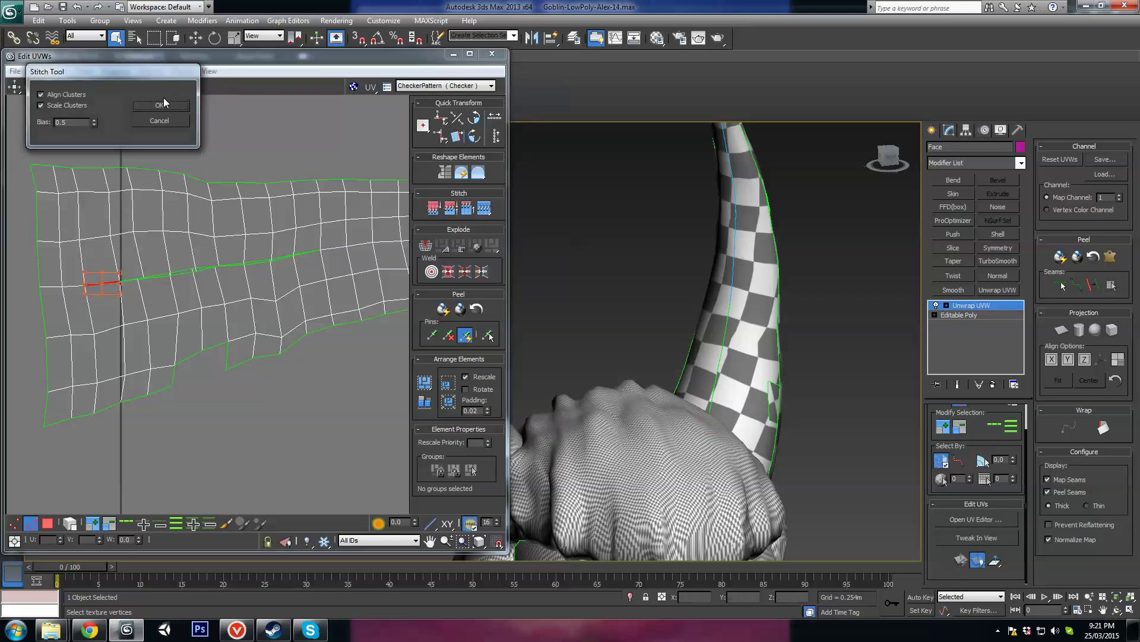
click(165, 101)
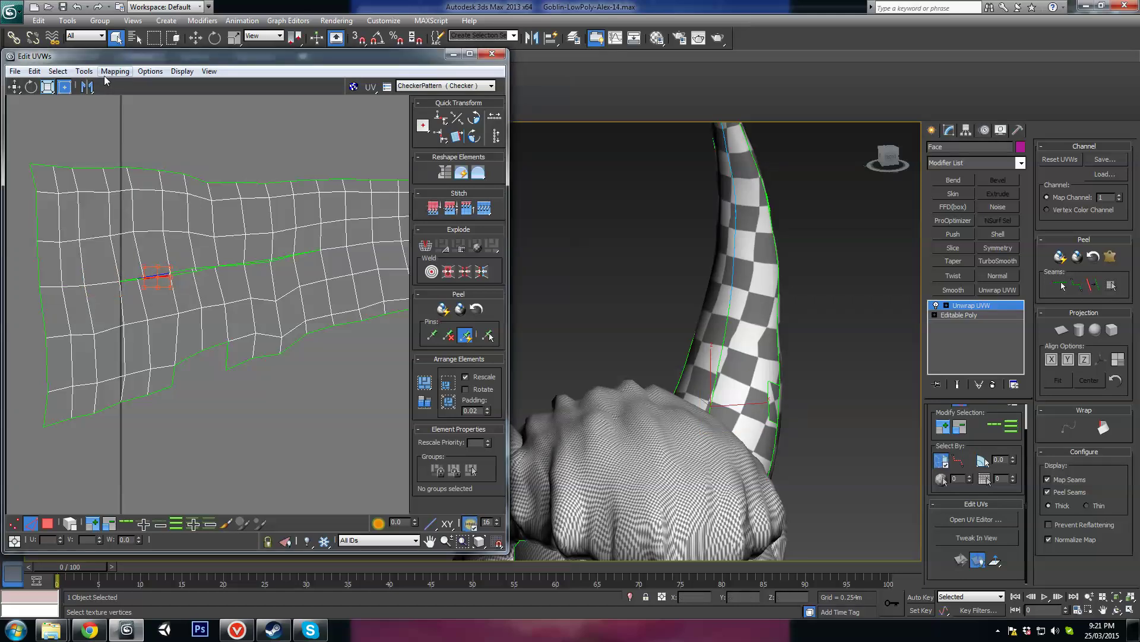
click(83, 71)
click(42, 226)
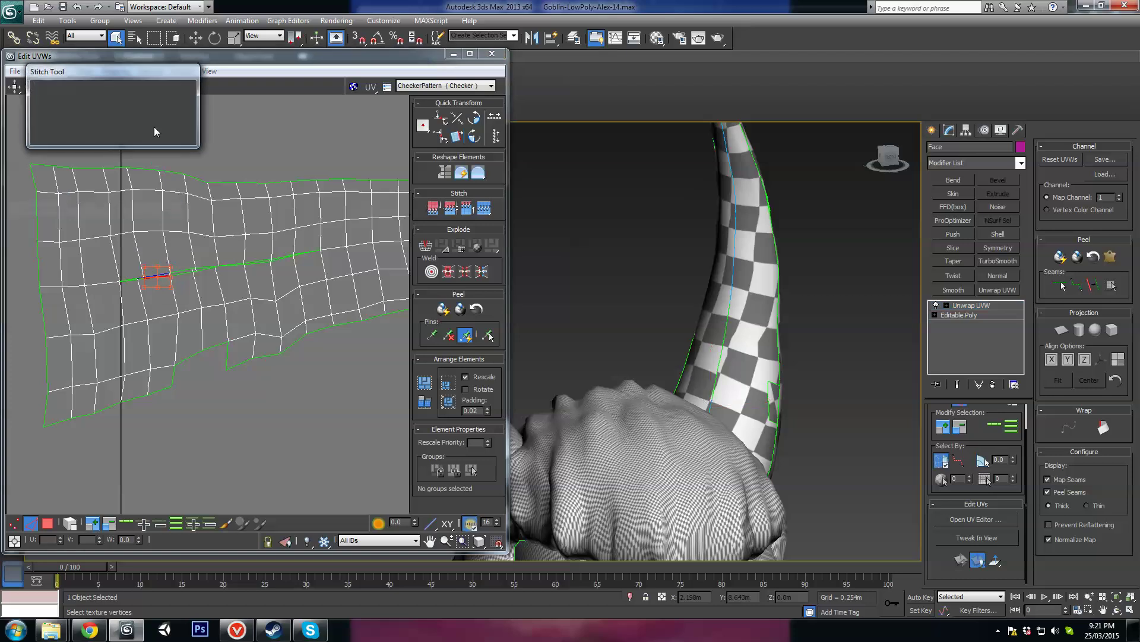
click(158, 112)
Stitch the remaining three open edges of the horn shell's central seam toward the tip with bias 0.5
click(204, 268)
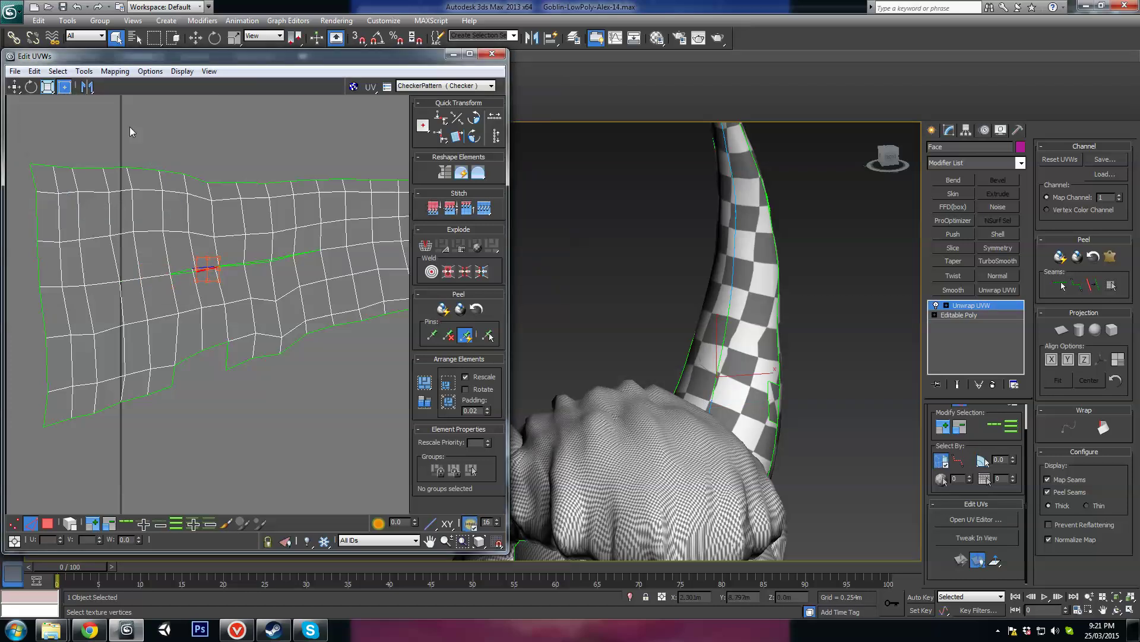
click(84, 71)
click(43, 204)
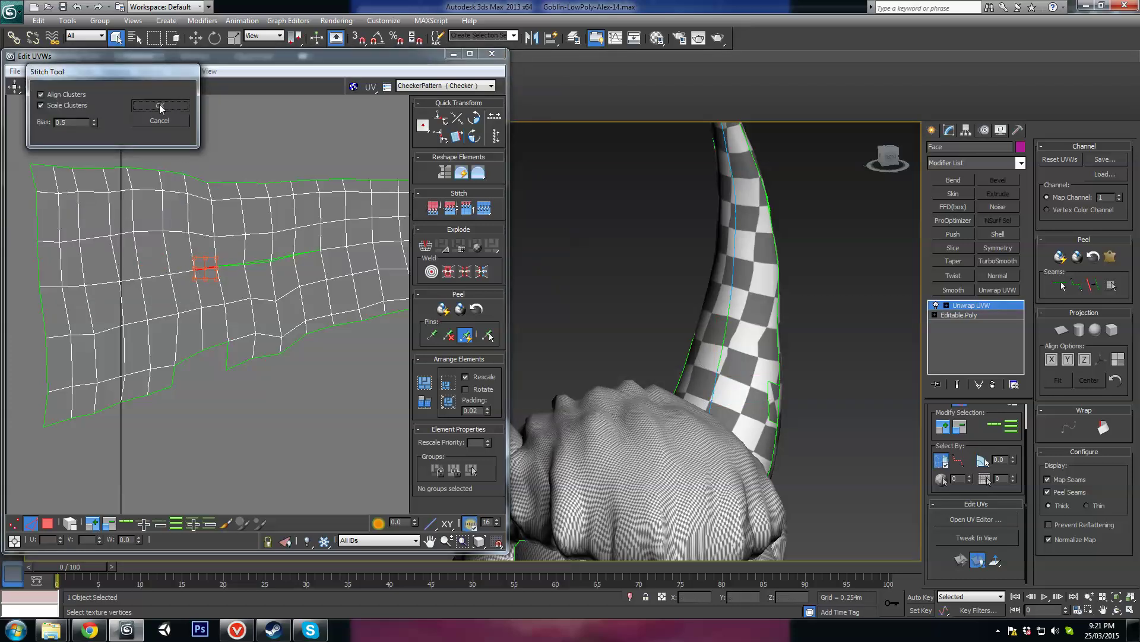
click(159, 106)
click(84, 71)
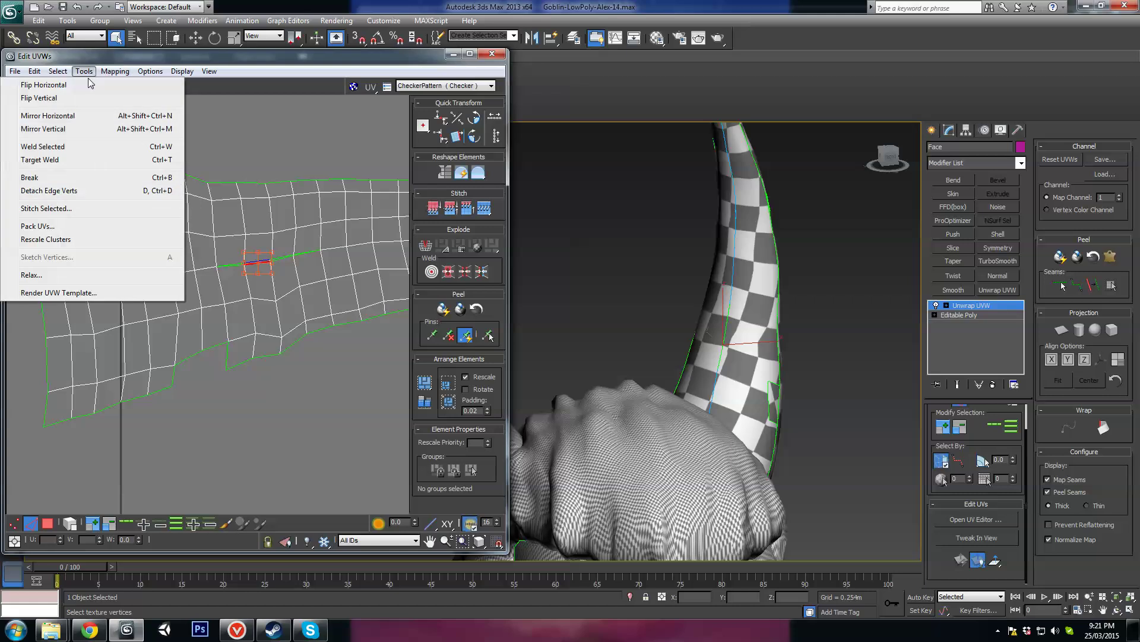
click(44, 208)
click(160, 106)
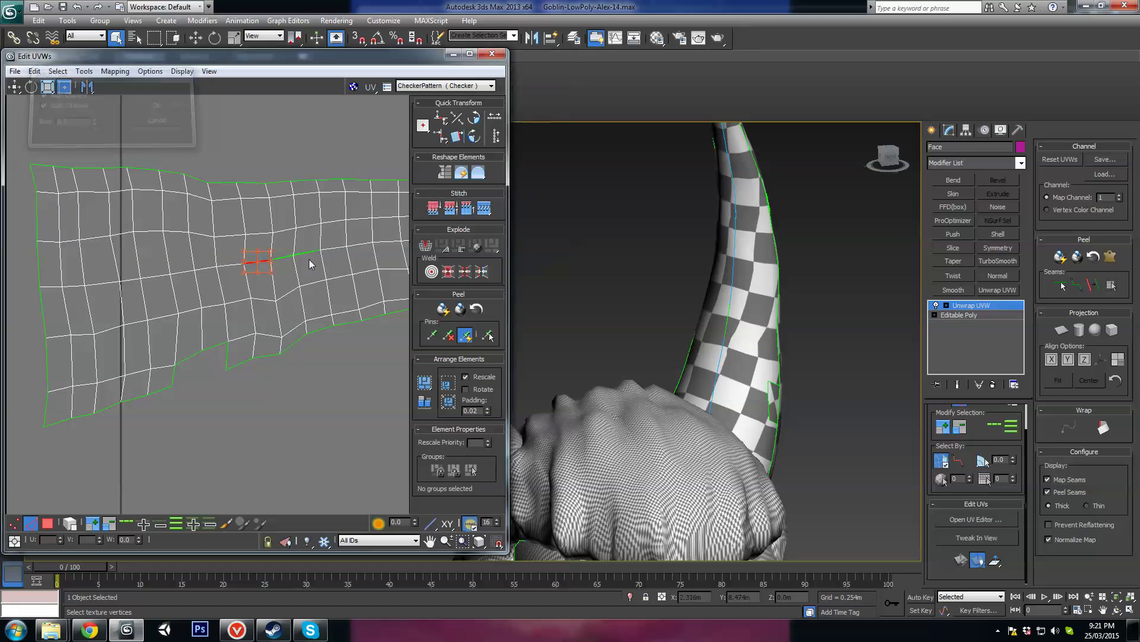
click(305, 254)
click(95, 74)
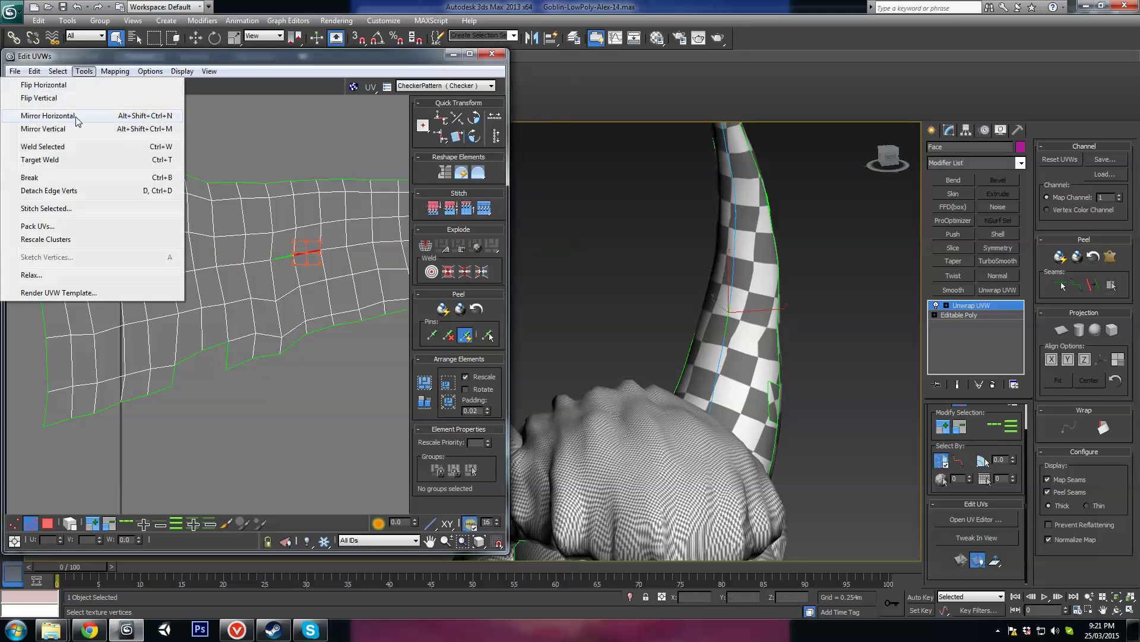
click(67, 209)
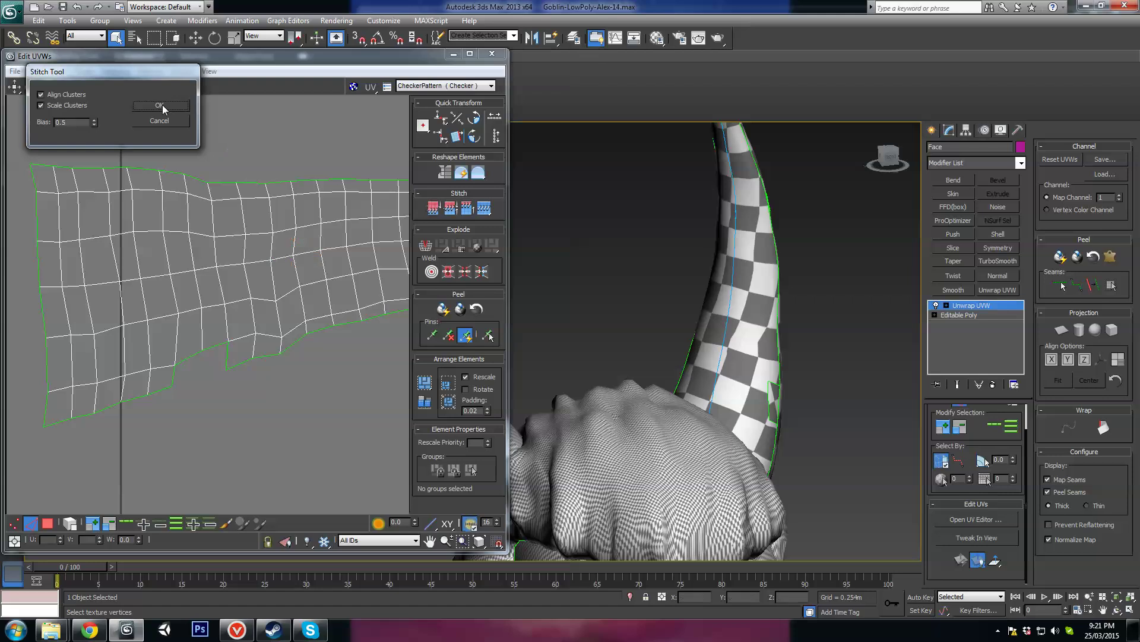
click(161, 106)
Reposition the UV editor window and save the scene
drag(187, 60, 238, 62)
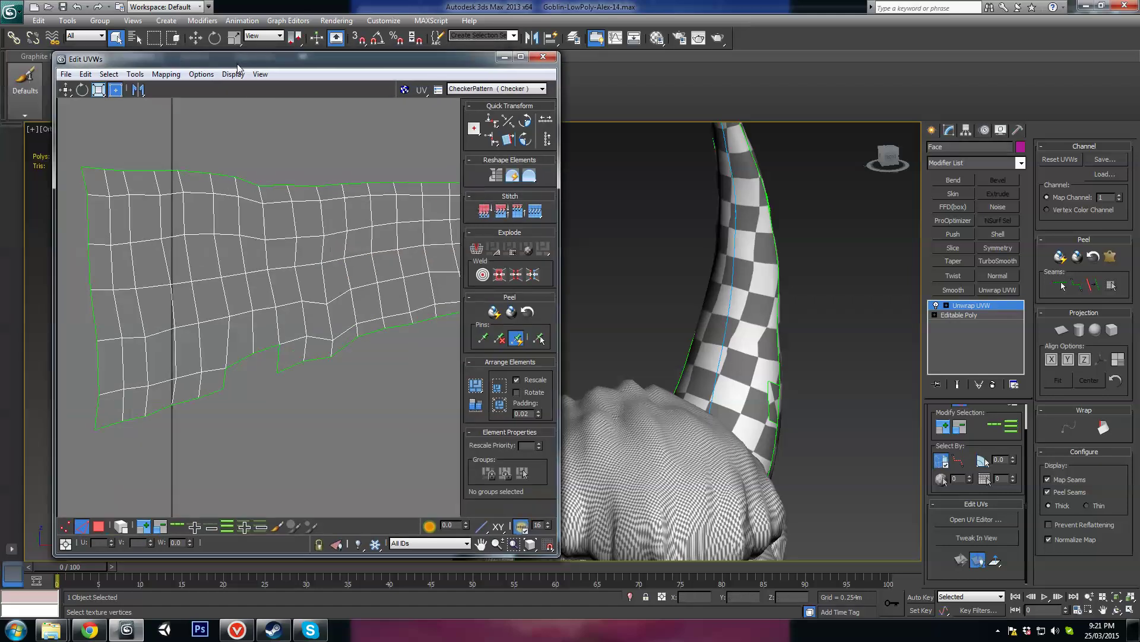
middle_drag(184, 237, 197, 239)
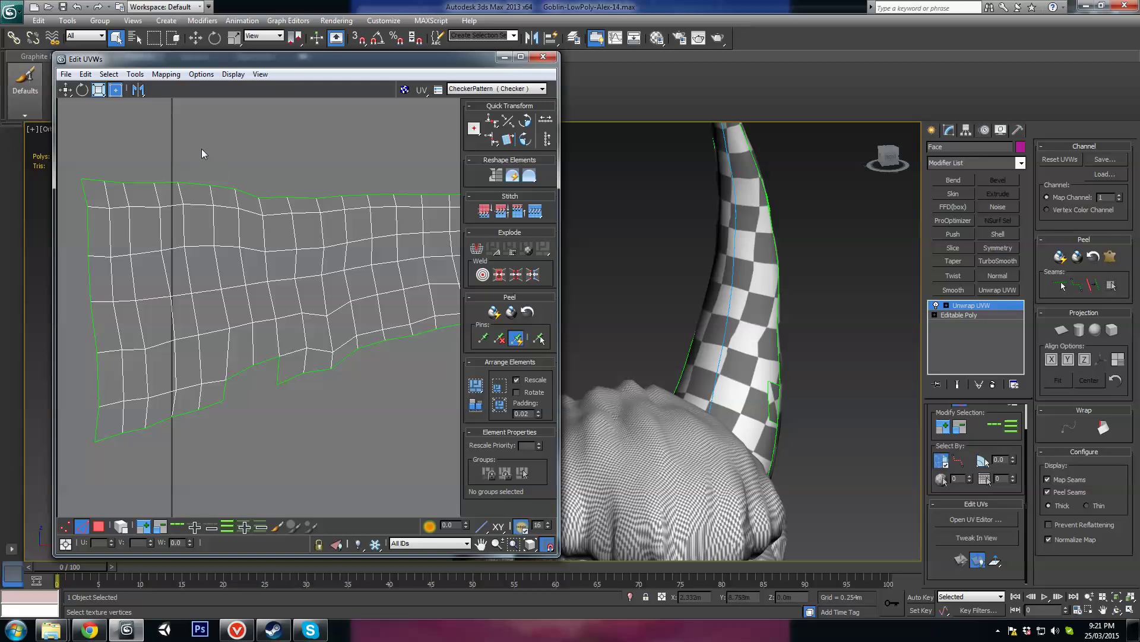
click(12, 11)
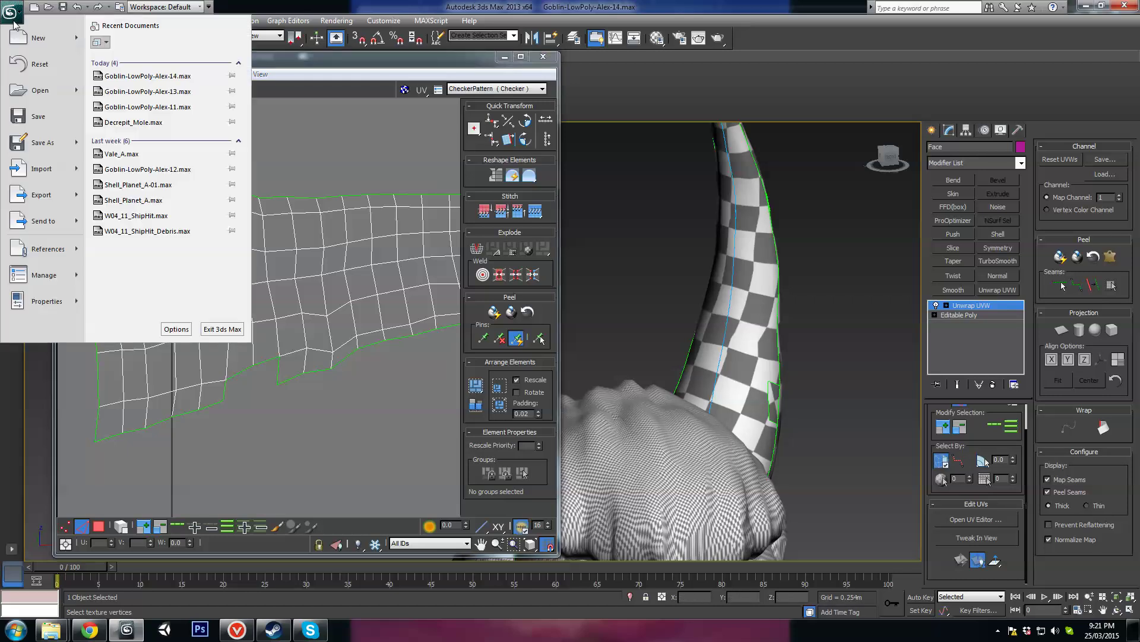
click(45, 119)
Select the open edge under the upper strip near the horn shell's narrow tip
scroll(362, 339, down, 5)
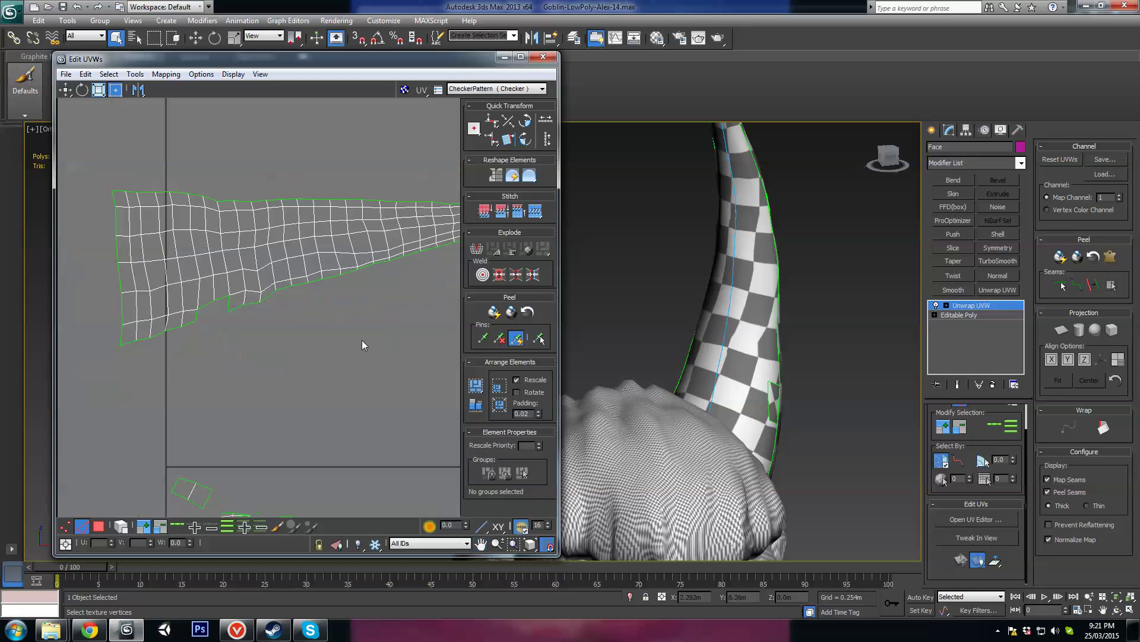
middle_drag(267, 299, 232, 281)
middle_drag(323, 279, 286, 305)
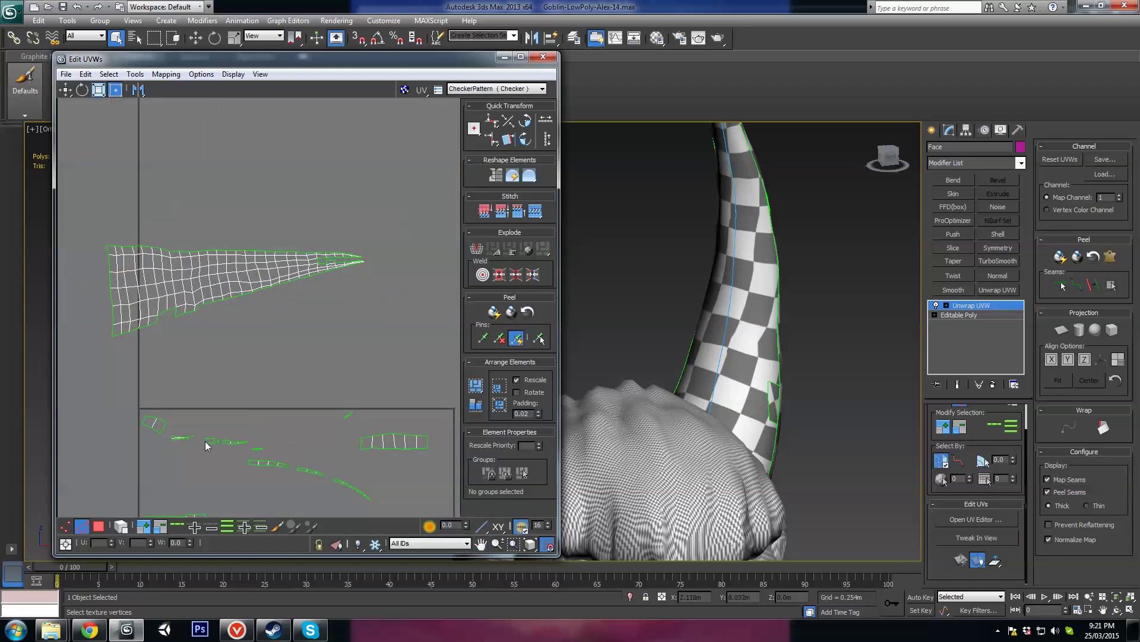
scroll(362, 248, up, 6)
click(300, 271)
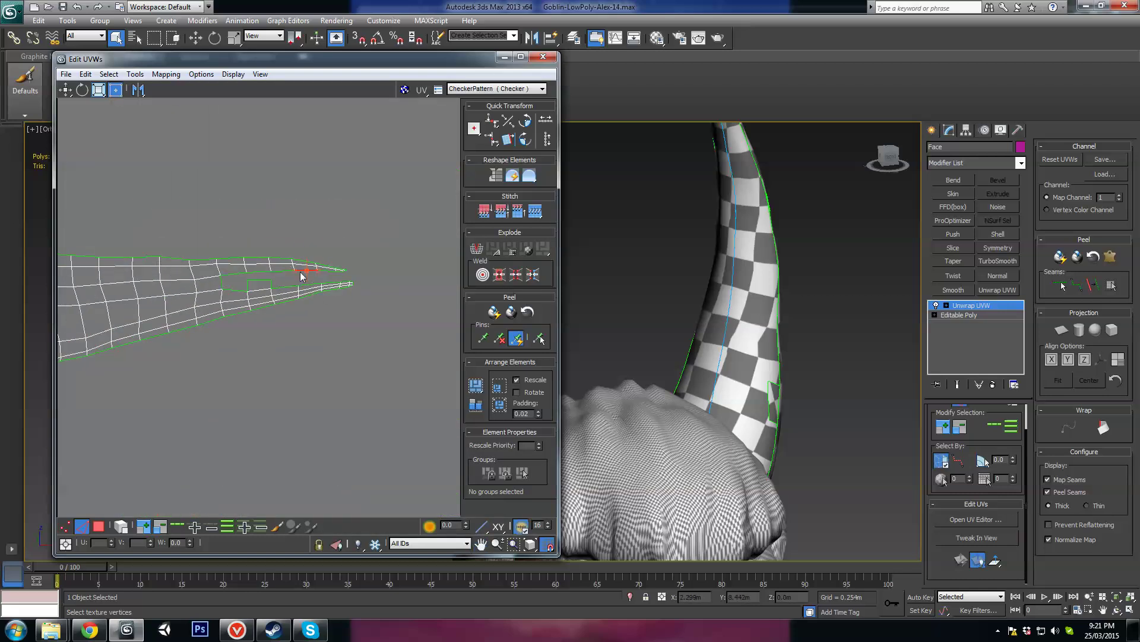
scroll(294, 277, up, 3)
right_click(294, 277)
click(262, 272)
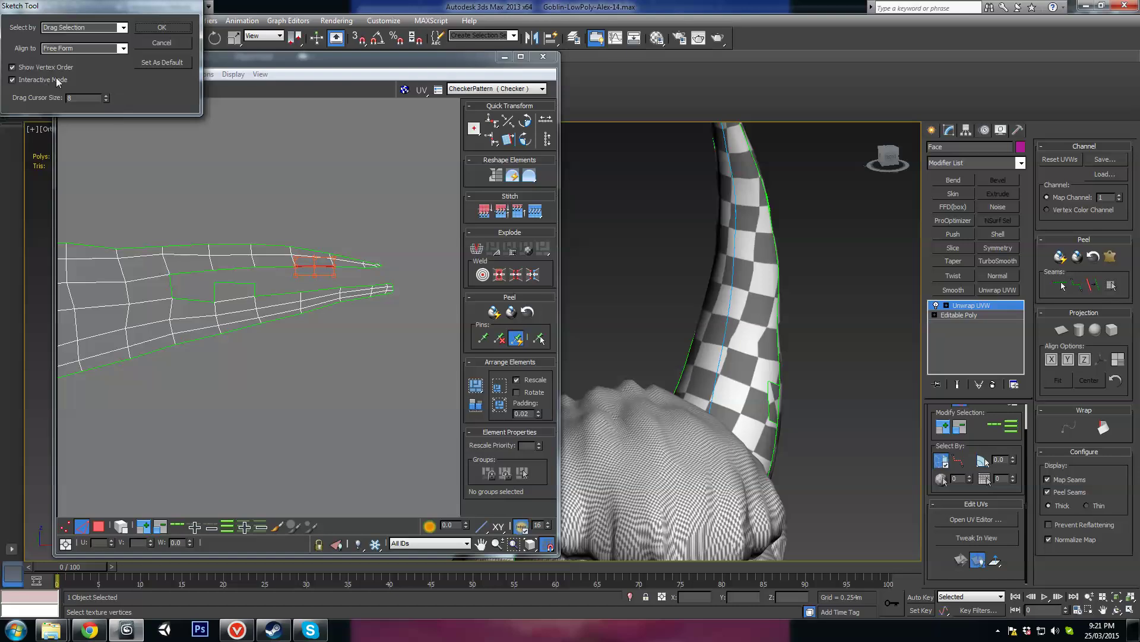
click(166, 45)
Stitch the selected edge near the horn tip with bias 0.0, aligning and scaling clusters
click(135, 74)
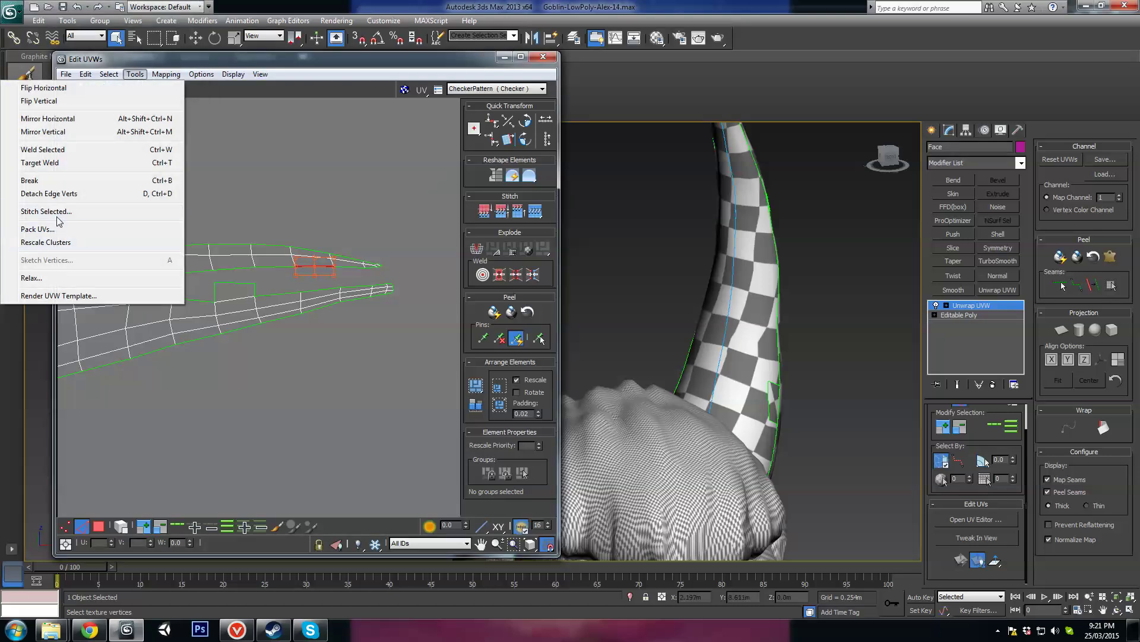
click(58, 213)
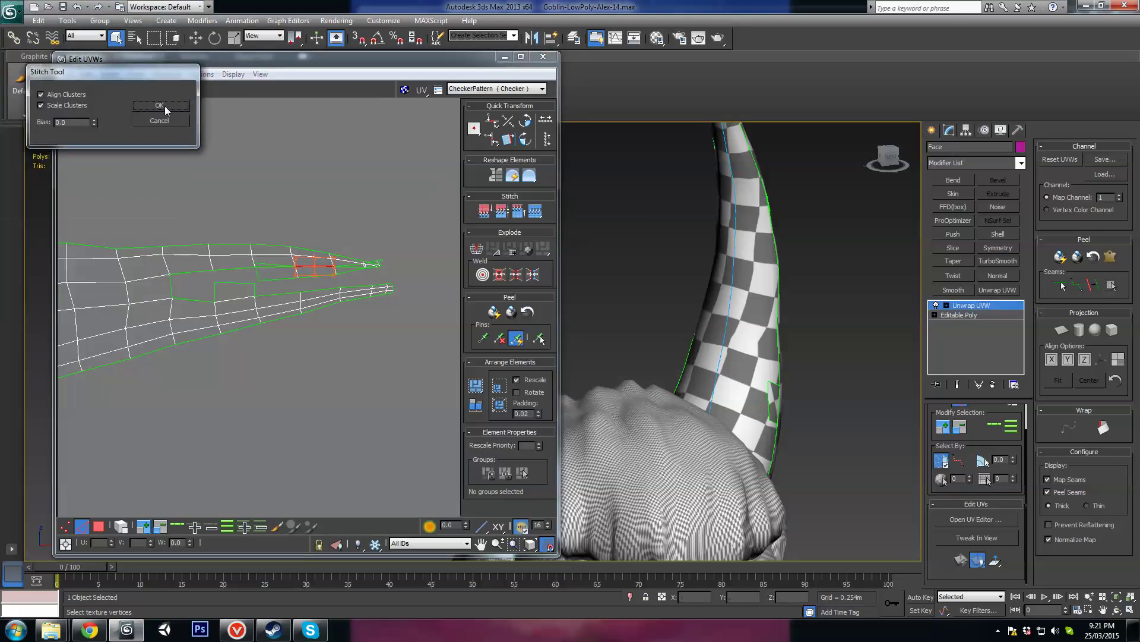
click(159, 105)
Select all edges of the lower tip section and move it up against the upper strip's open edge
scroll(289, 278, up, 1)
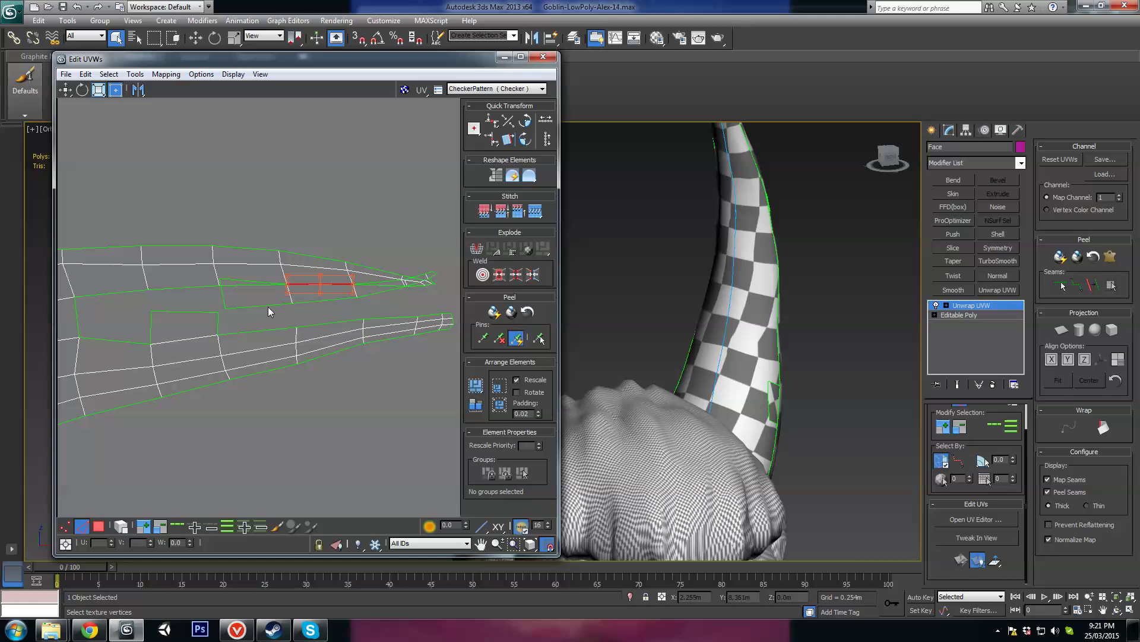
middle_drag(330, 343, 306, 338)
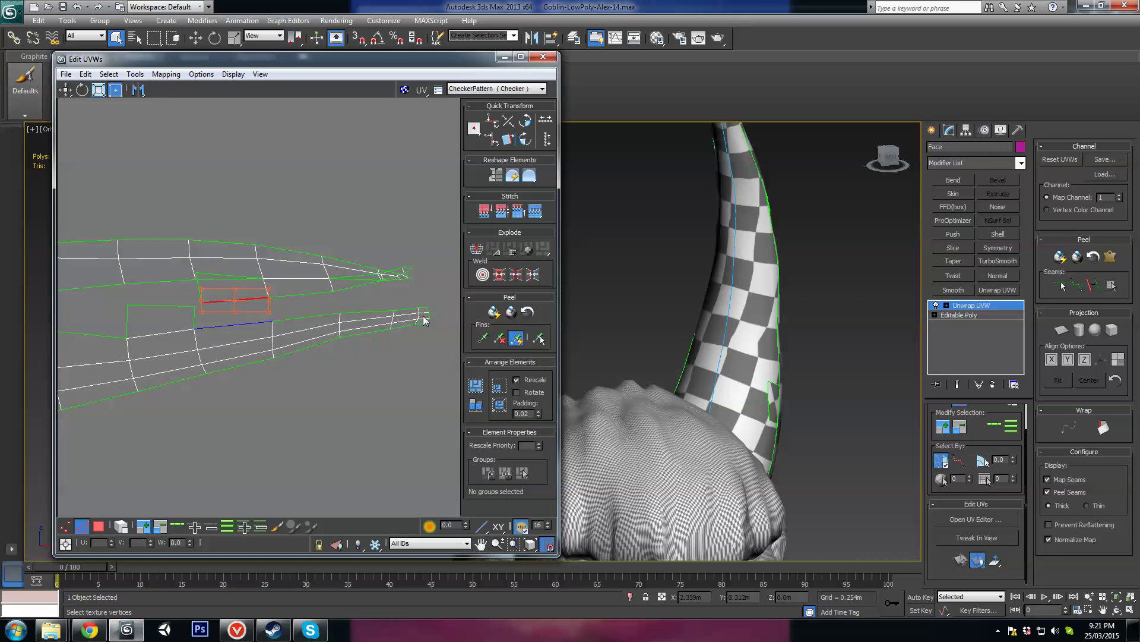
click(305, 348)
ctrl+click(179, 314)
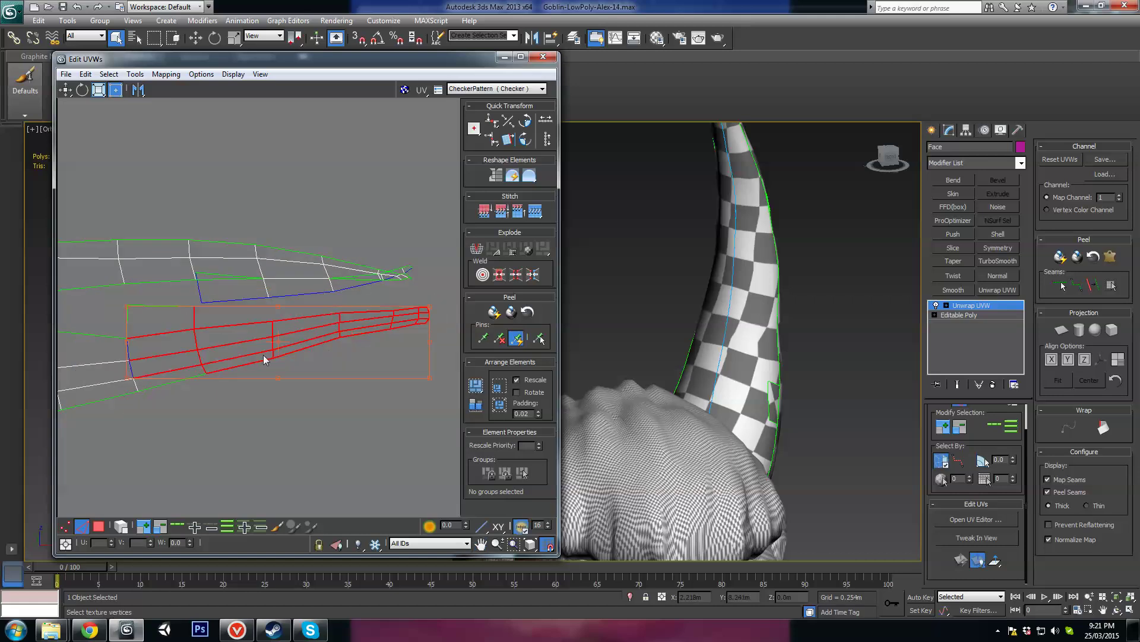
ctrl+drag(156, 307, 157, 313)
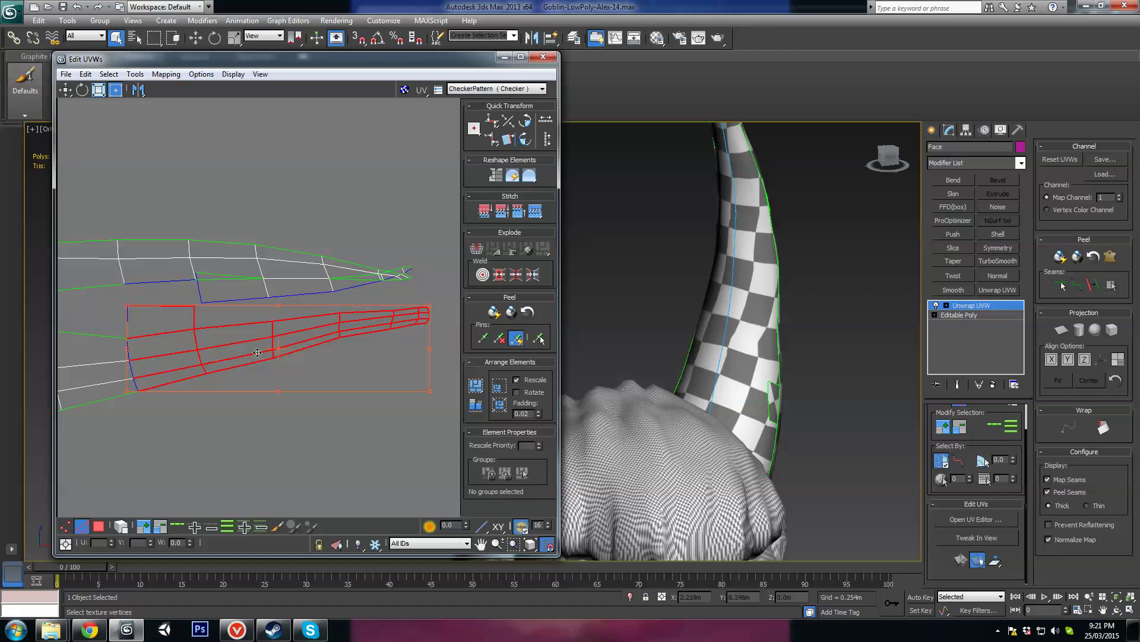
drag(254, 353, 258, 329)
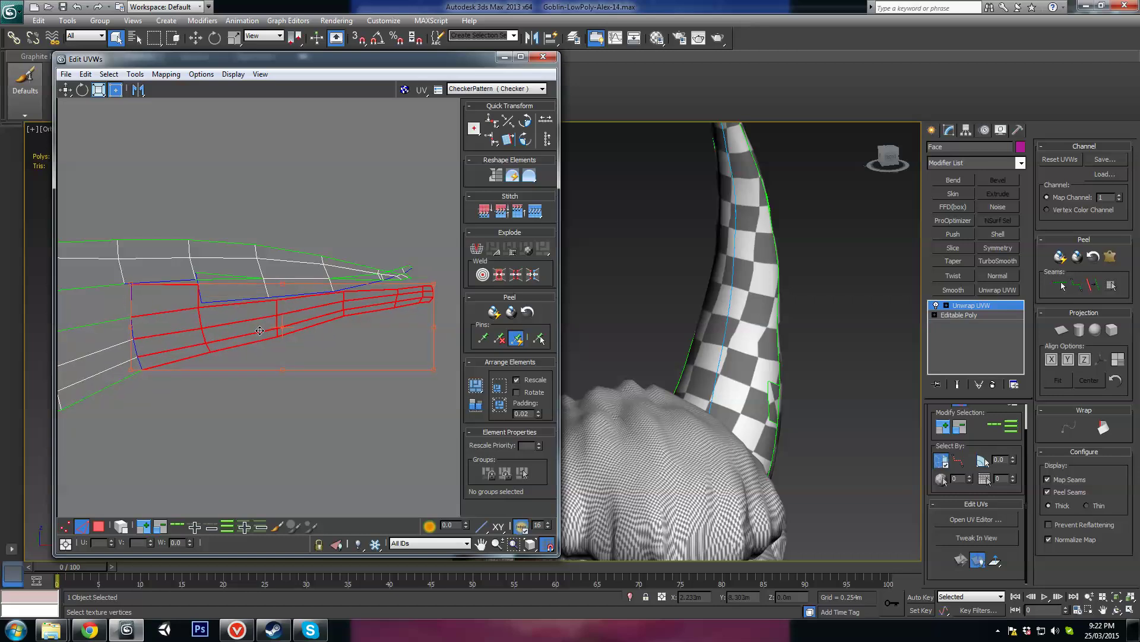
Stitch the open edge where the upper strip meets the wide end of the relocated tip section
middle_drag(185, 353, 257, 345)
click(162, 273)
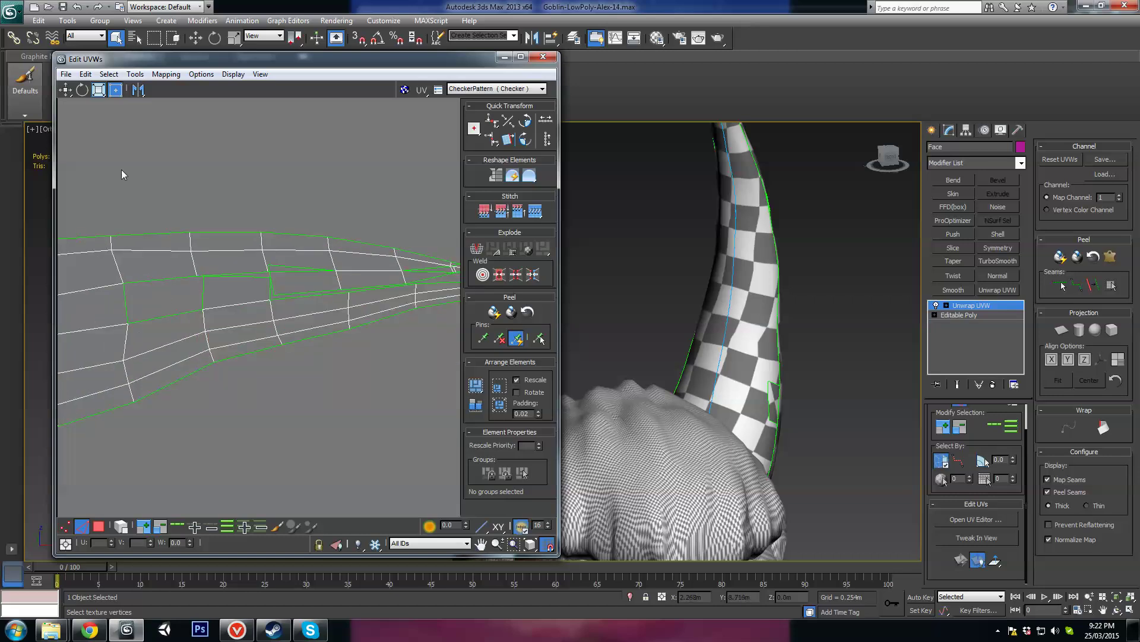
click(135, 74)
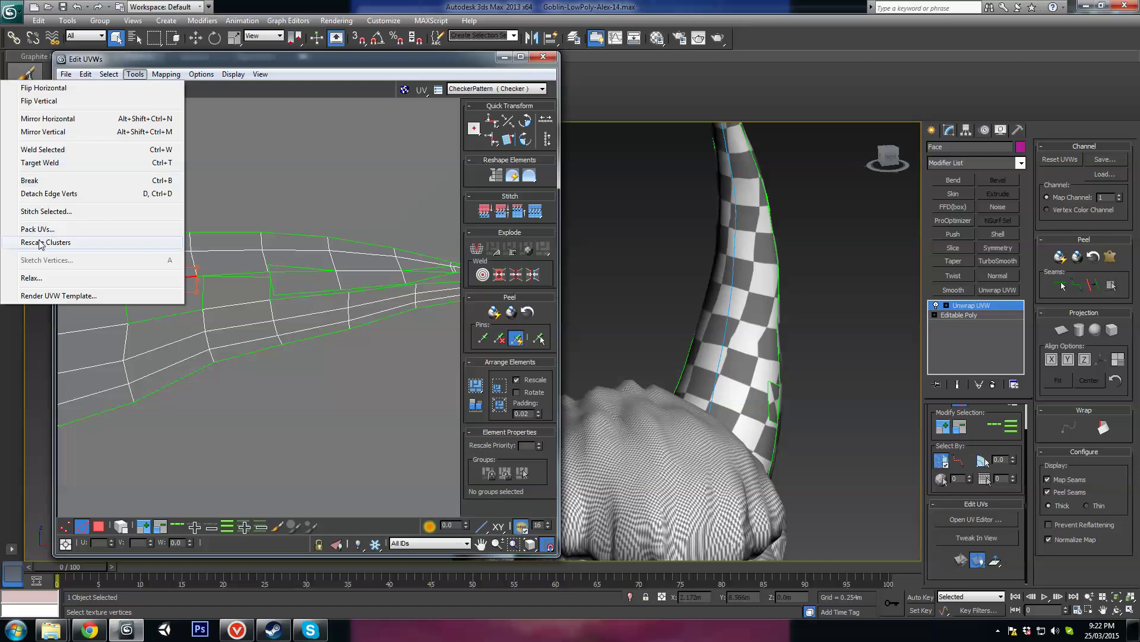
click(123, 199)
click(156, 107)
Select the edges at the upper strip's pointed end and move them toward the tip, alongside the middle strip's end
middle_drag(317, 347, 209, 362)
middle_drag(338, 311, 262, 324)
scroll(278, 296, up, 2)
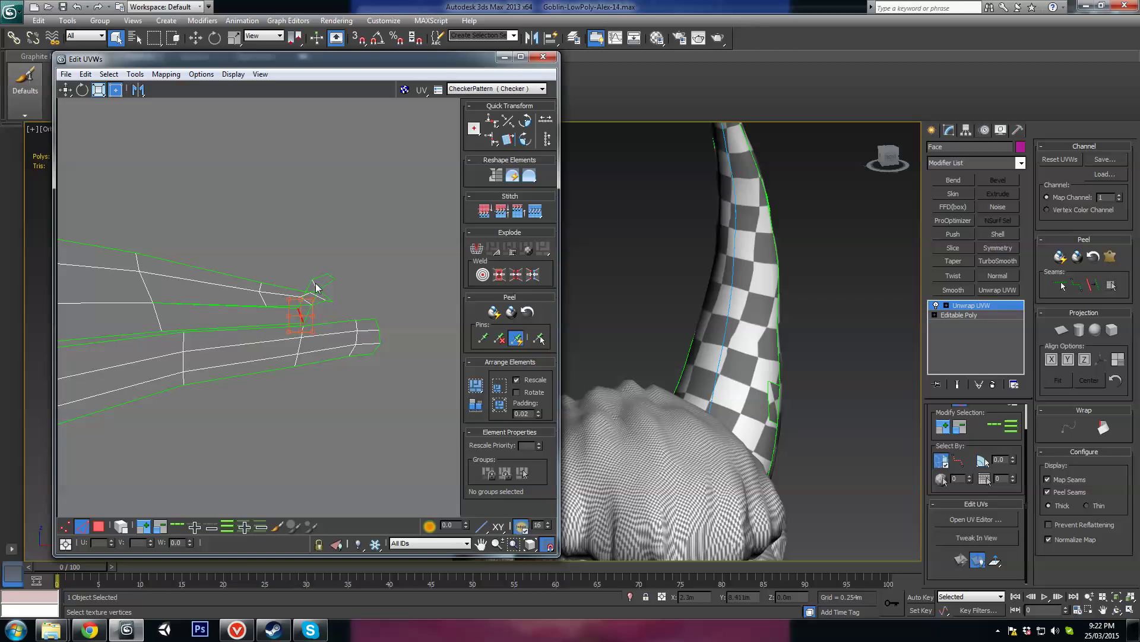
drag(315, 287, 370, 307)
drag(347, 299, 259, 302)
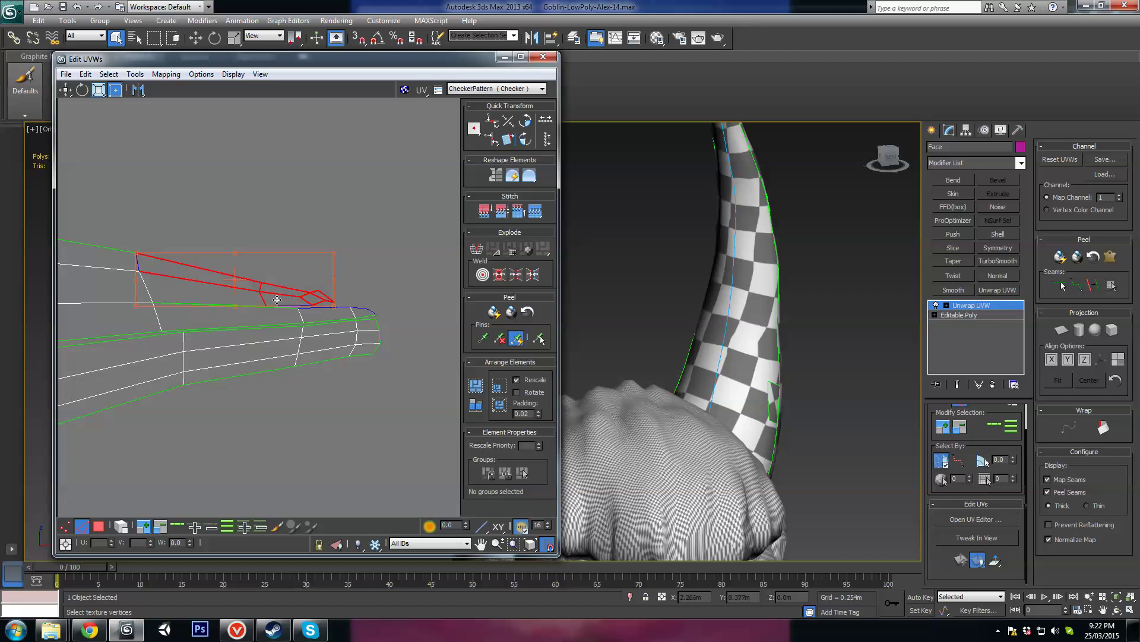
alt+drag(209, 246, 211, 304)
mouse_move(281, 293)
mouse_down()
mouse_move(315, 289)
mouse_move(295, 310)
mouse_up()
drag(355, 284, 360, 289)
Stitch the edge between the upper and middle strips at the horn tip with bias 0.0, aligning and scaling clusters
click(321, 306)
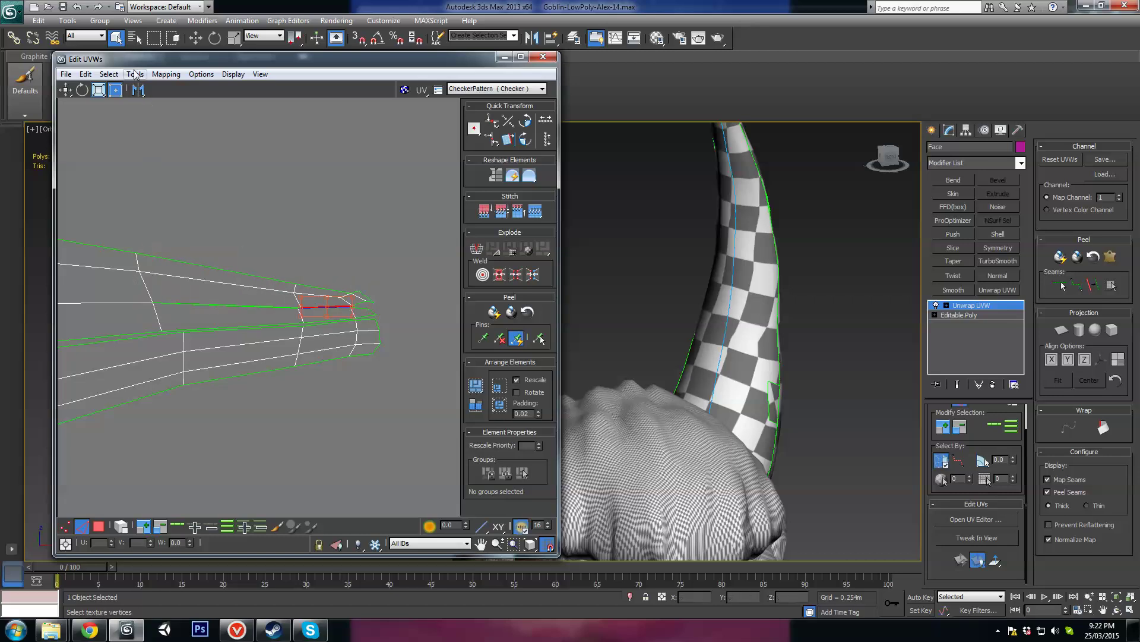
click(135, 73)
click(63, 215)
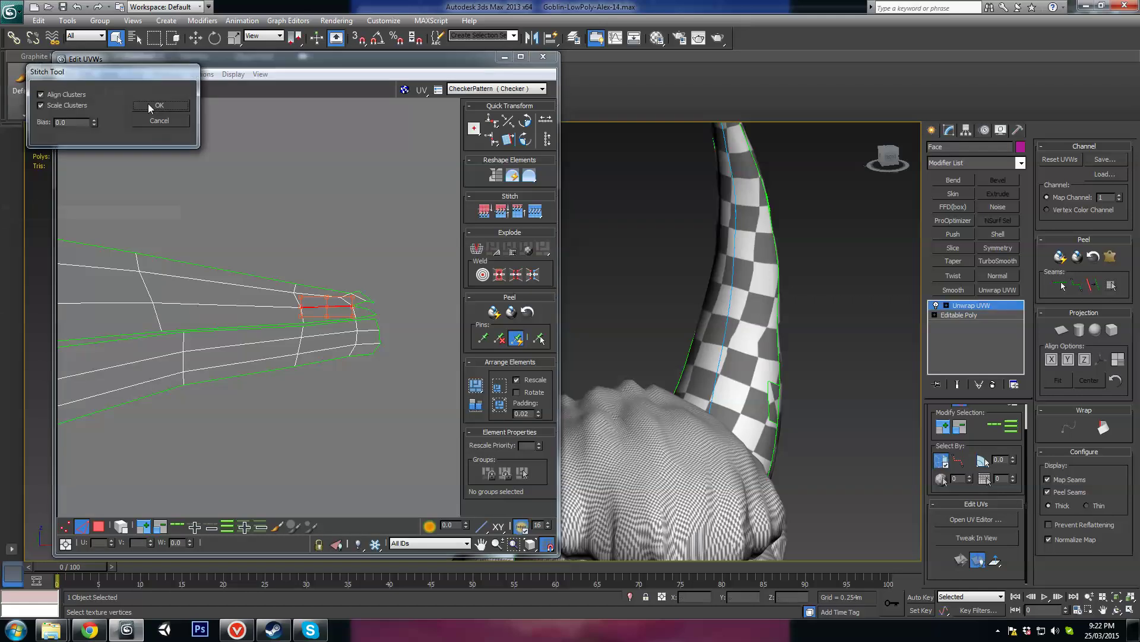
click(148, 104)
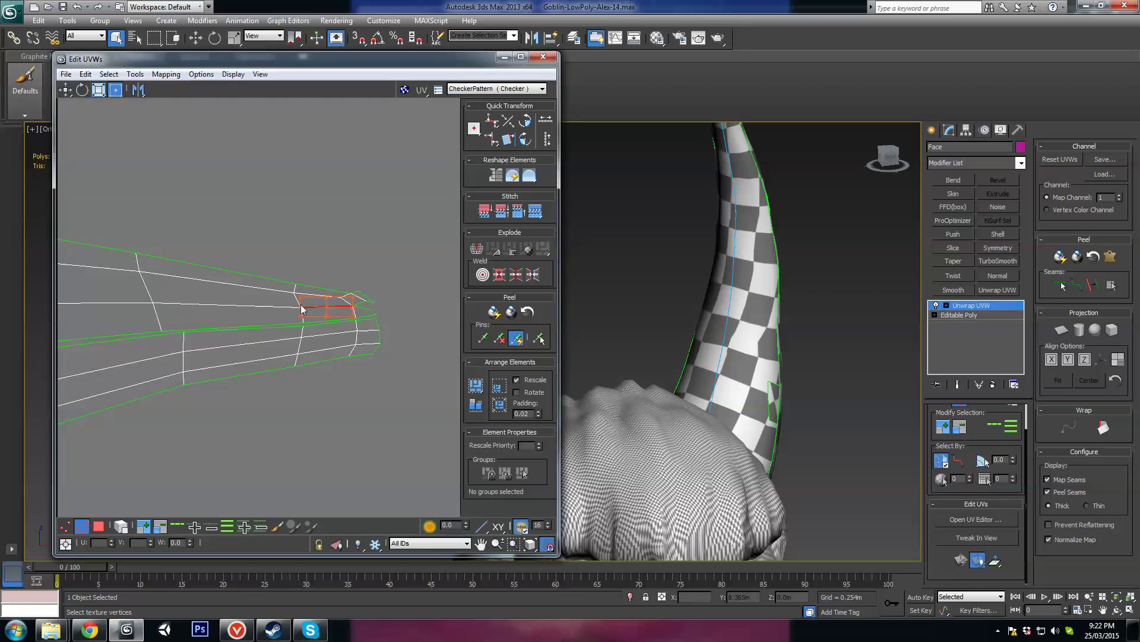
Stitch the edge between the middle and lower strips at the horn tip with the bias set to 0.5
click(135, 74)
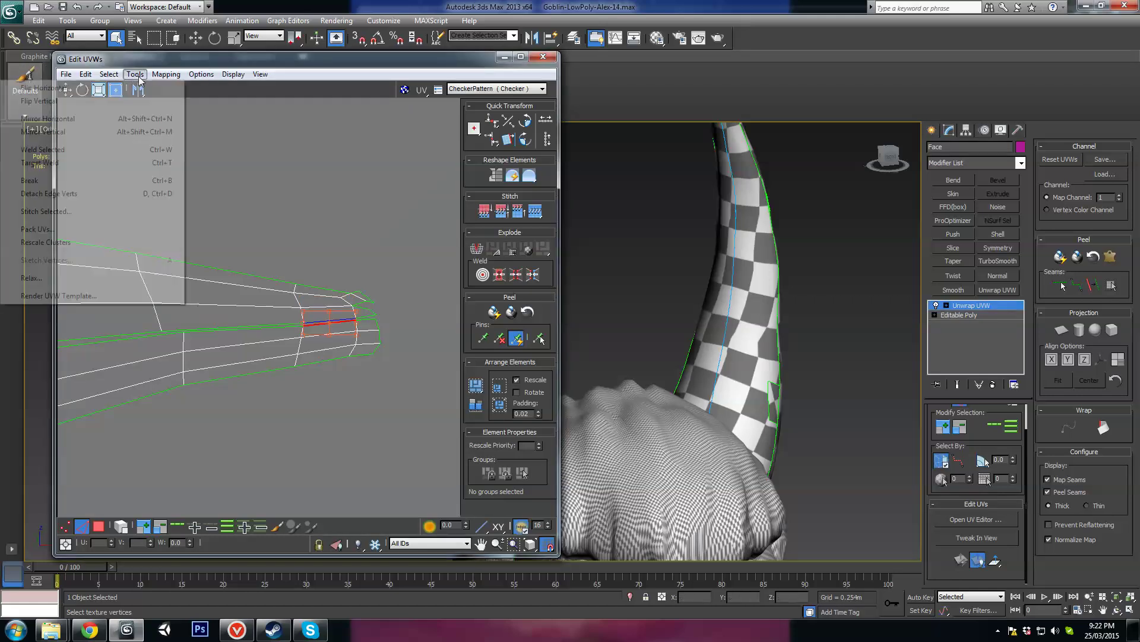
click(62, 215)
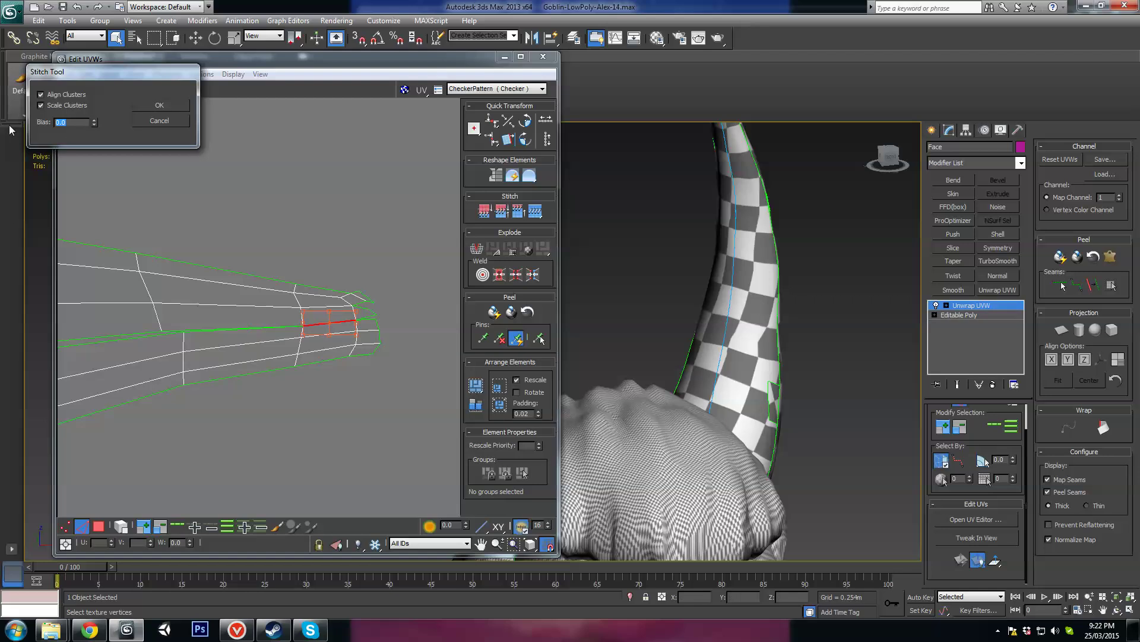
text(.5)
click(146, 107)
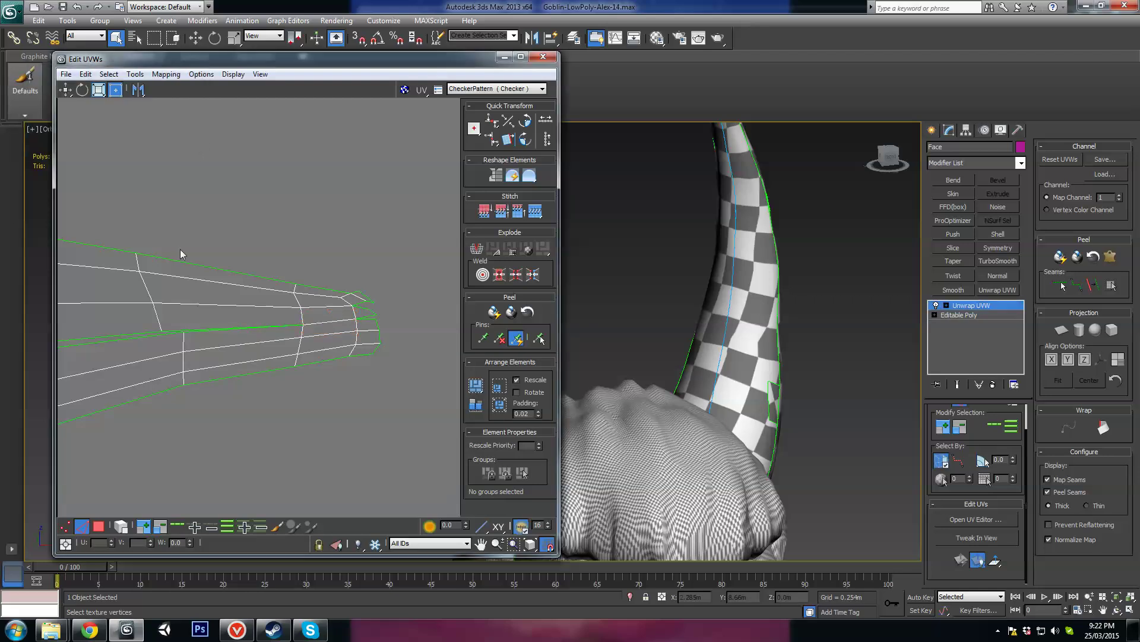
Stitch the open edge between the middle and lower strips behind the horn tip, and the split edge at the very tip
click(139, 337)
click(133, 75)
click(47, 211)
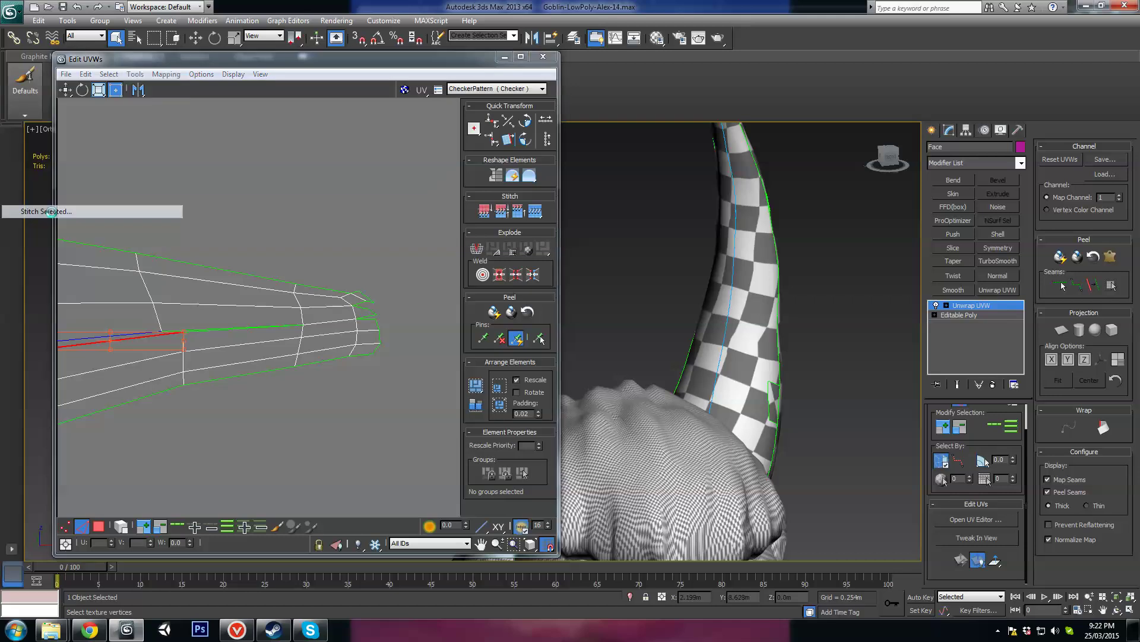
key(Return)
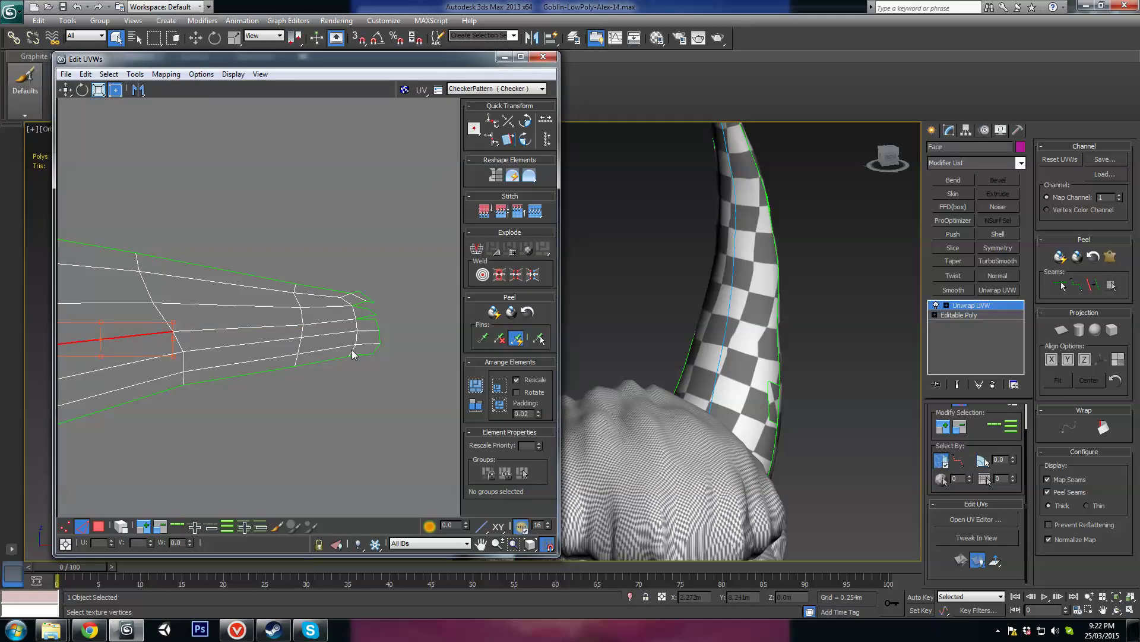
click(370, 321)
click(135, 75)
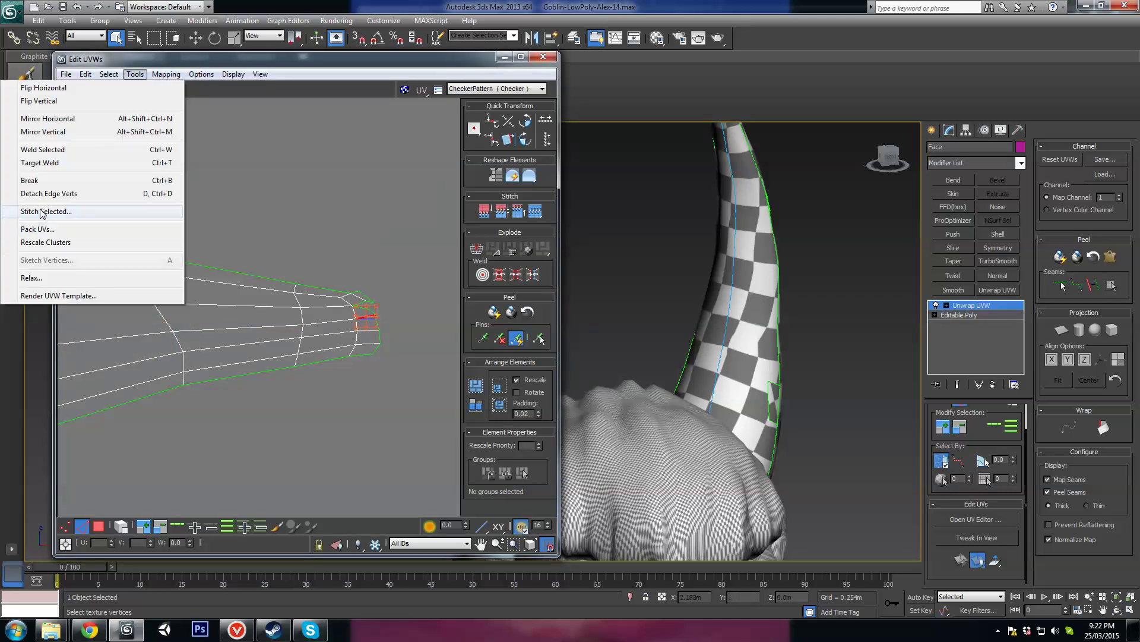
click(45, 212)
click(144, 104)
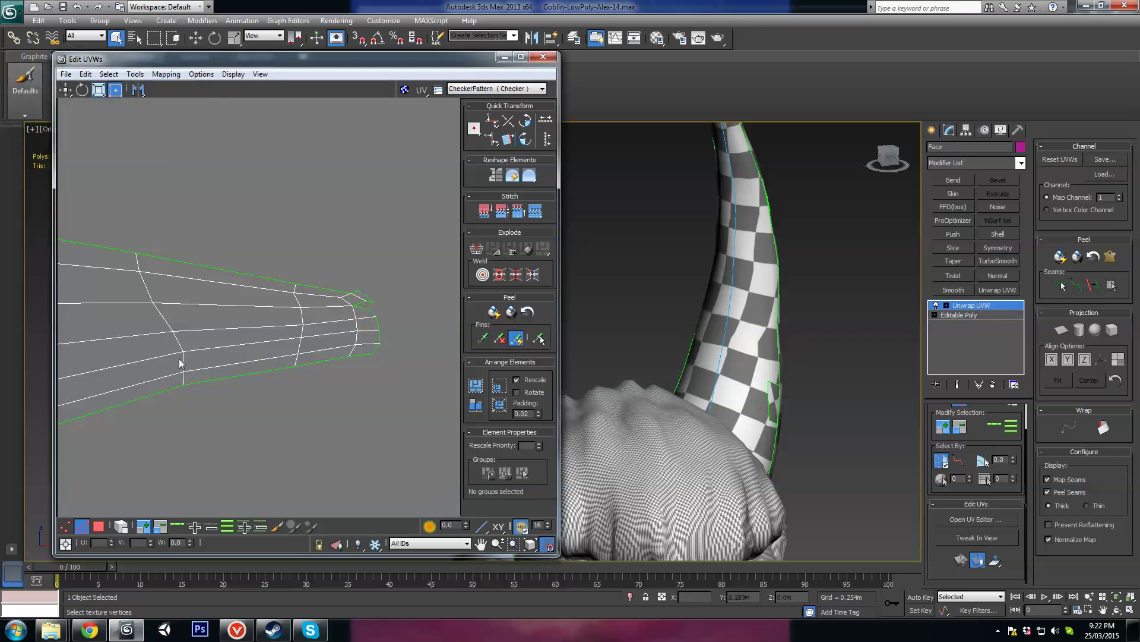
Stitch the mismatched cross edge mid-horn and the lengthwise edge beside it, aligning and scaling clusters with bias 0.5
click(134, 334)
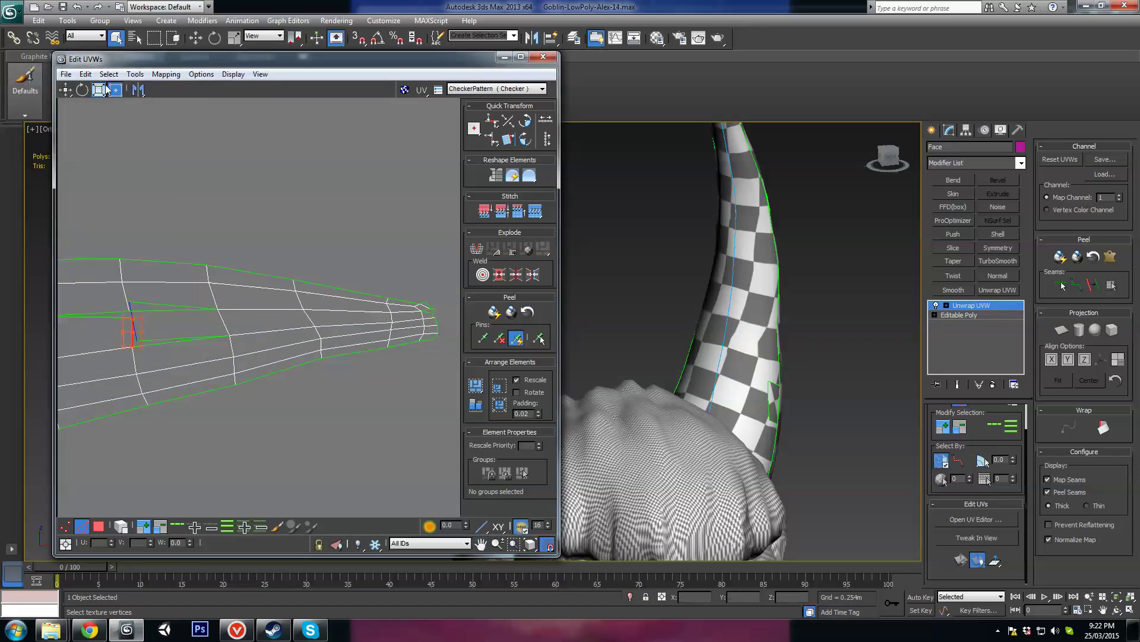
click(134, 74)
click(53, 212)
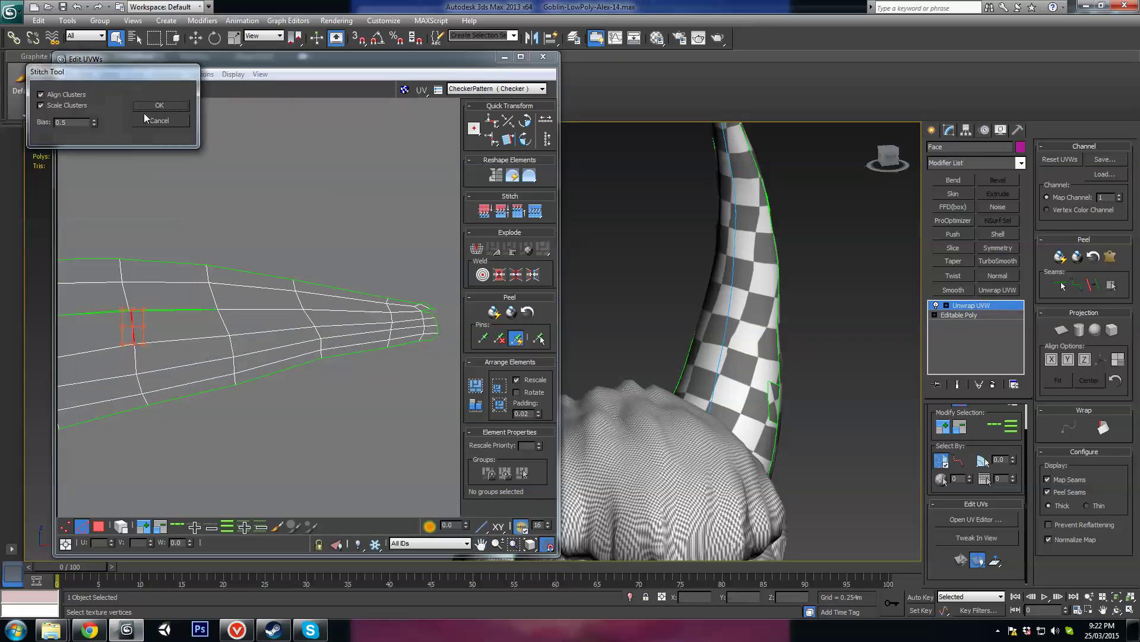
click(147, 107)
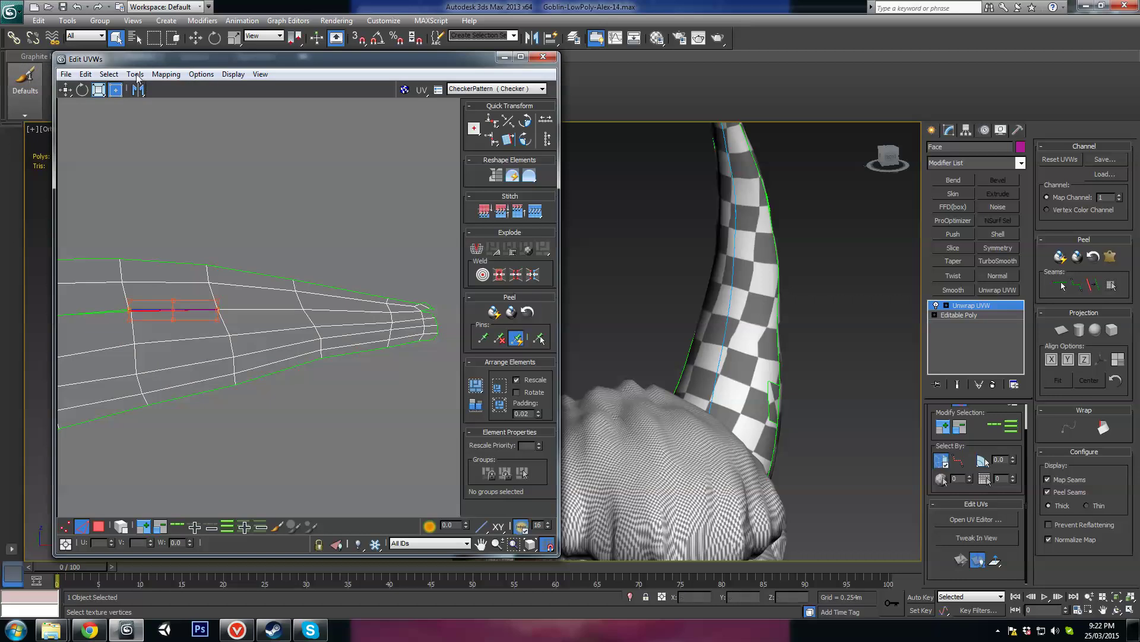
click(135, 75)
click(117, 211)
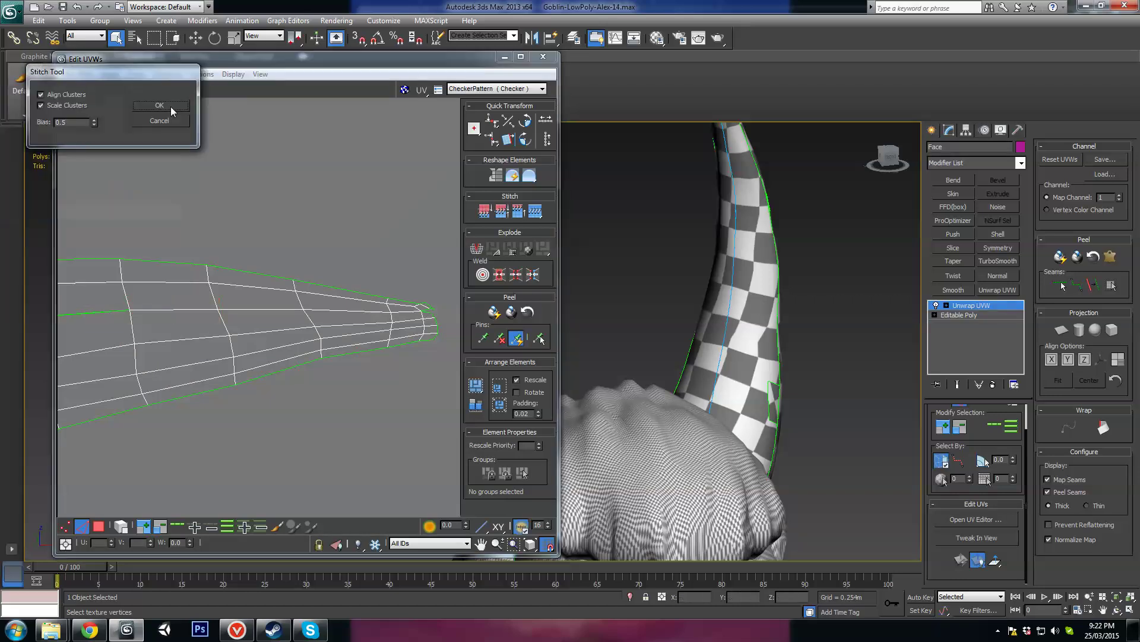
click(167, 106)
Stitch the two cross edges bordering the remaining gap toward the horn's wide end, aligning and scaling clusters with bias 0.5
mouse_move(180, 299)
middle_down()
mouse_move(136, 328)
mouse_move(163, 306)
middle_up()
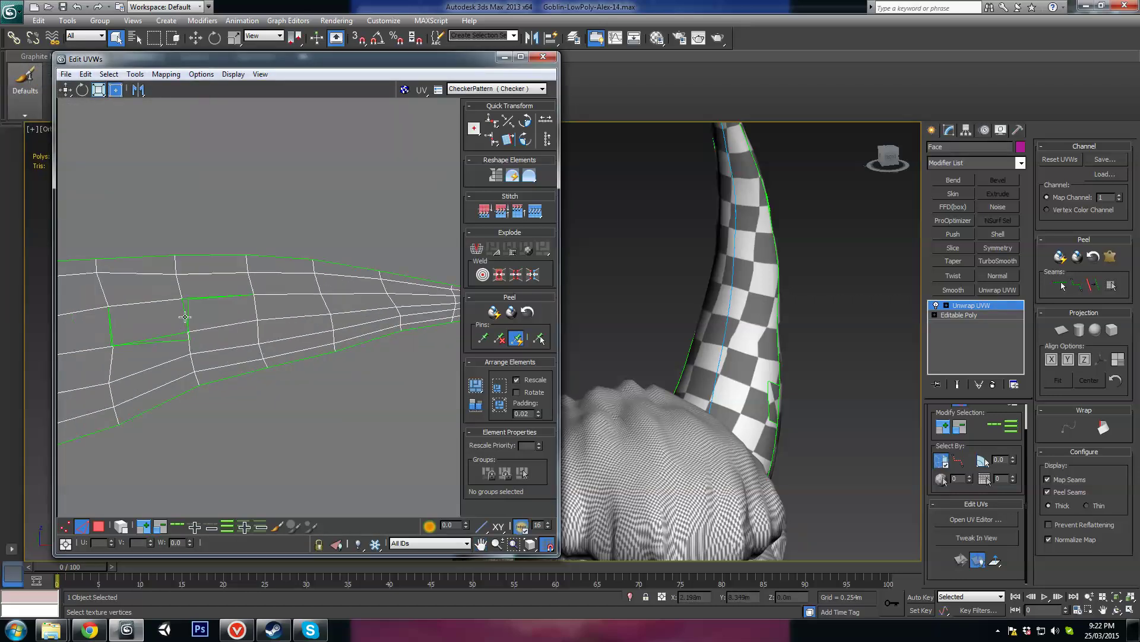
click(187, 320)
click(135, 74)
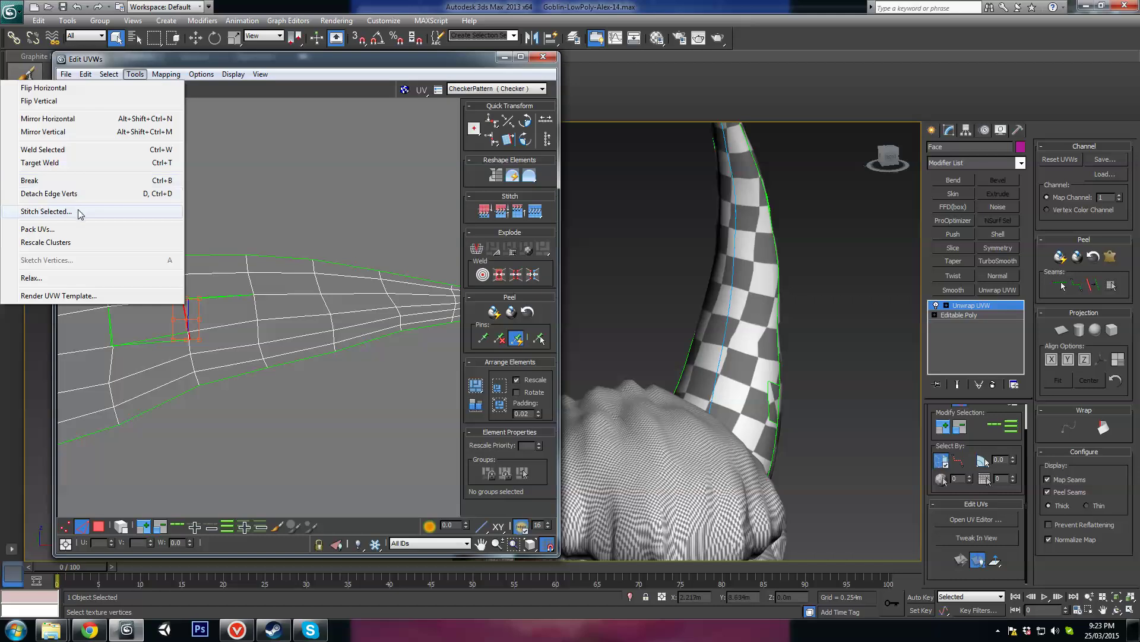
click(77, 212)
click(167, 106)
click(109, 326)
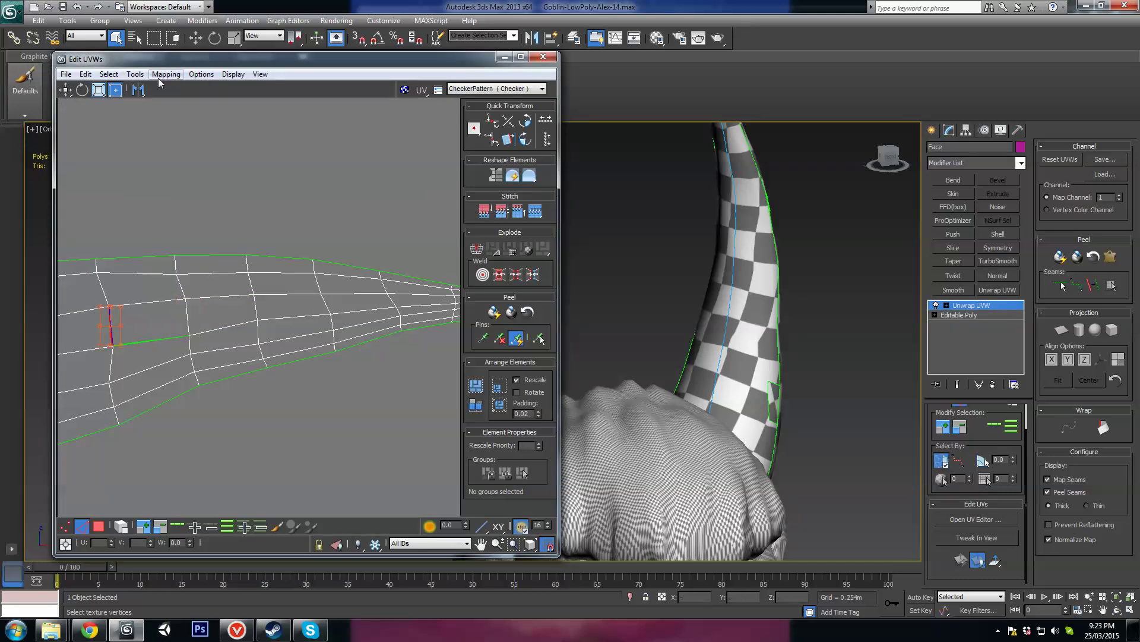
click(134, 74)
click(72, 209)
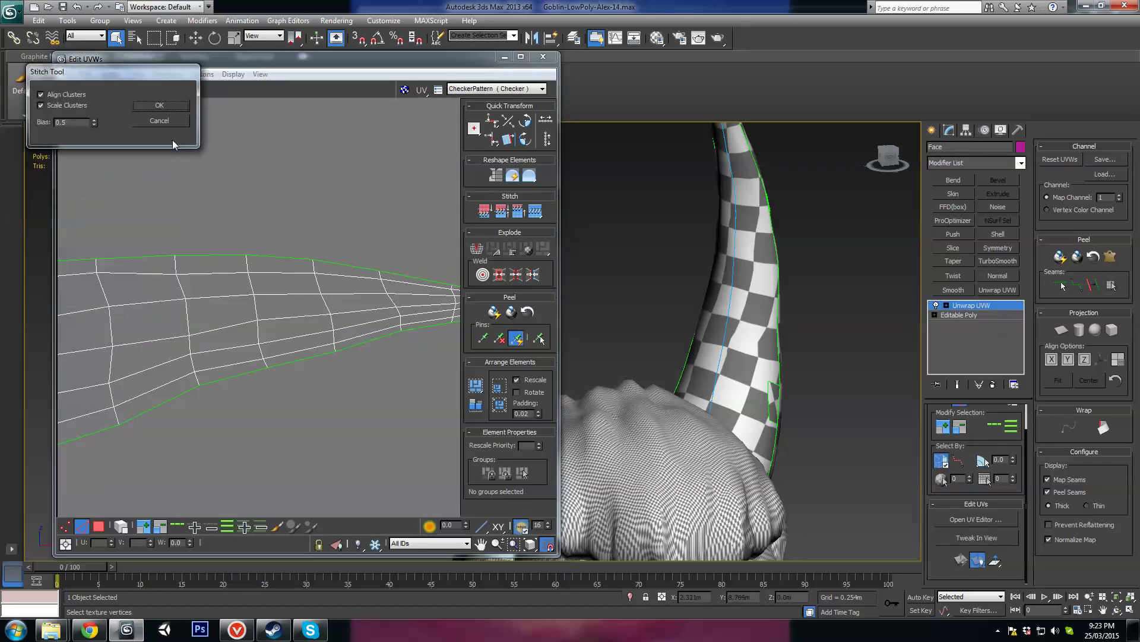
click(159, 105)
Select all the horn's UV pieces and move them outside the UV tile, up beside its edge
alt+middle_drag(625, 356, 679, 379)
alt+middle_drag(687, 325, 832, 356)
click(276, 340)
scroll(290, 329, down, 10)
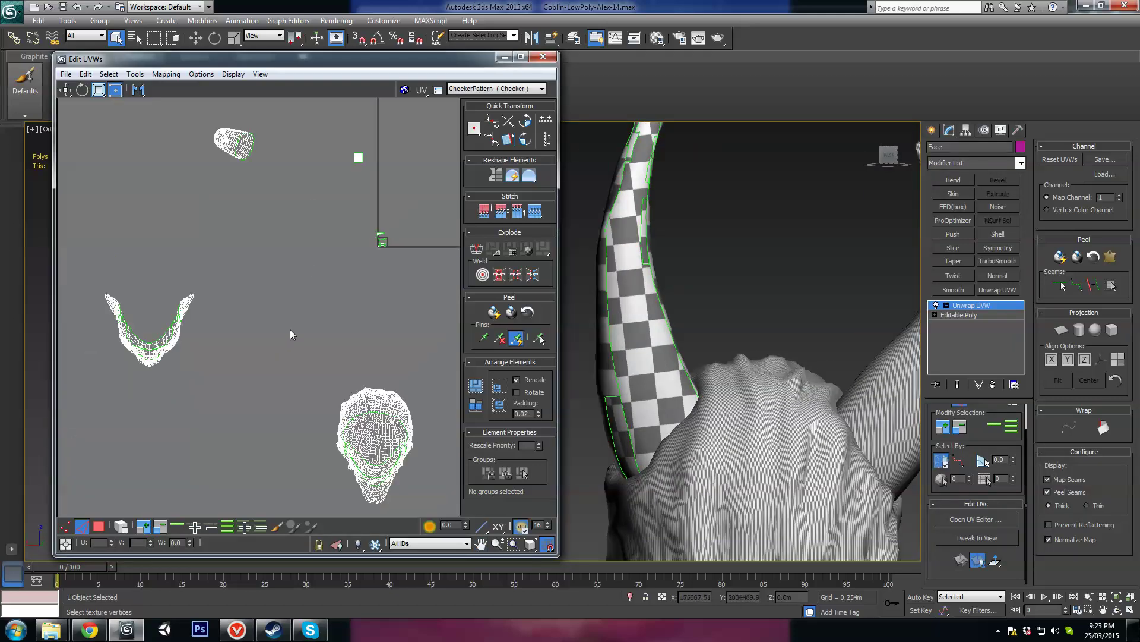
scroll(294, 377, up, 8)
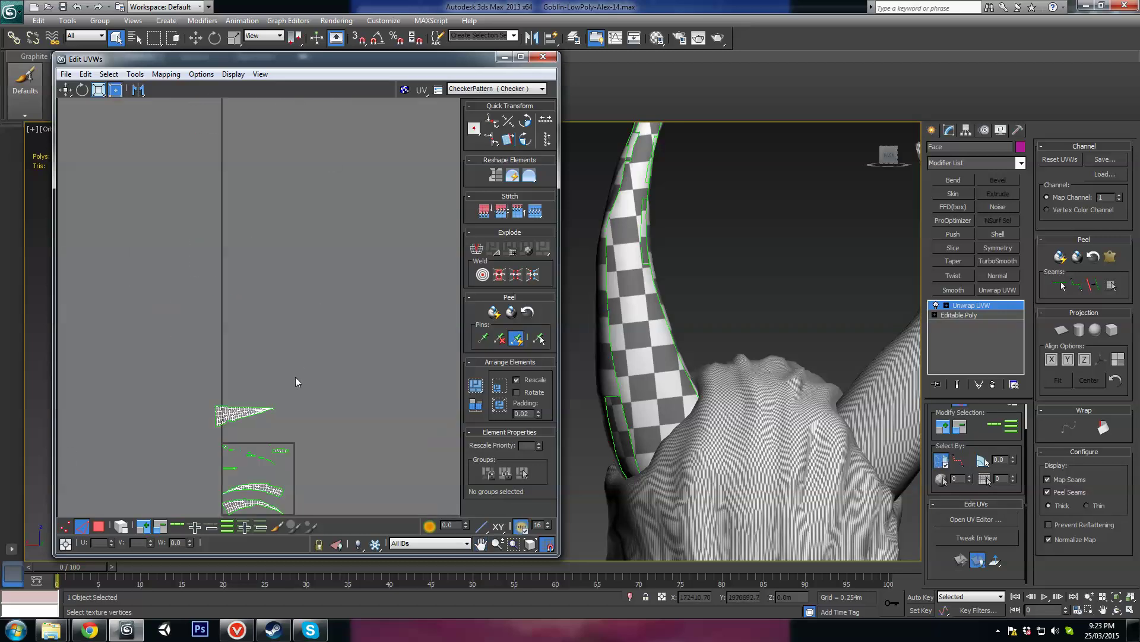
scroll(350, 161, down, 3)
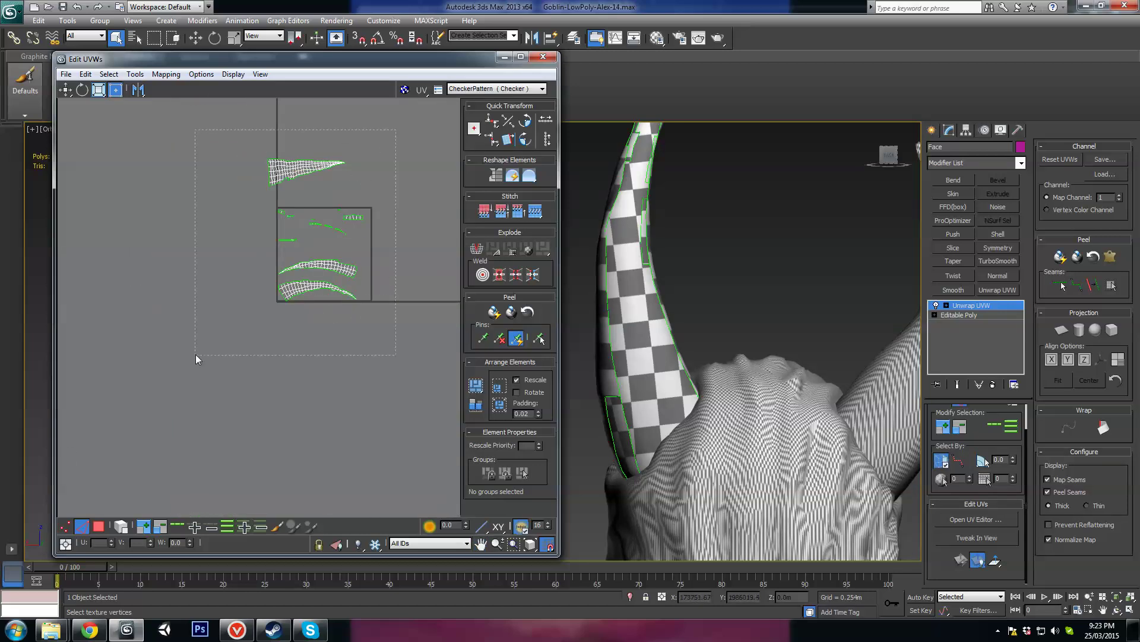
drag(196, 355, 197, 356)
middle_drag(239, 234, 266, 302)
drag(341, 309, 233, 161)
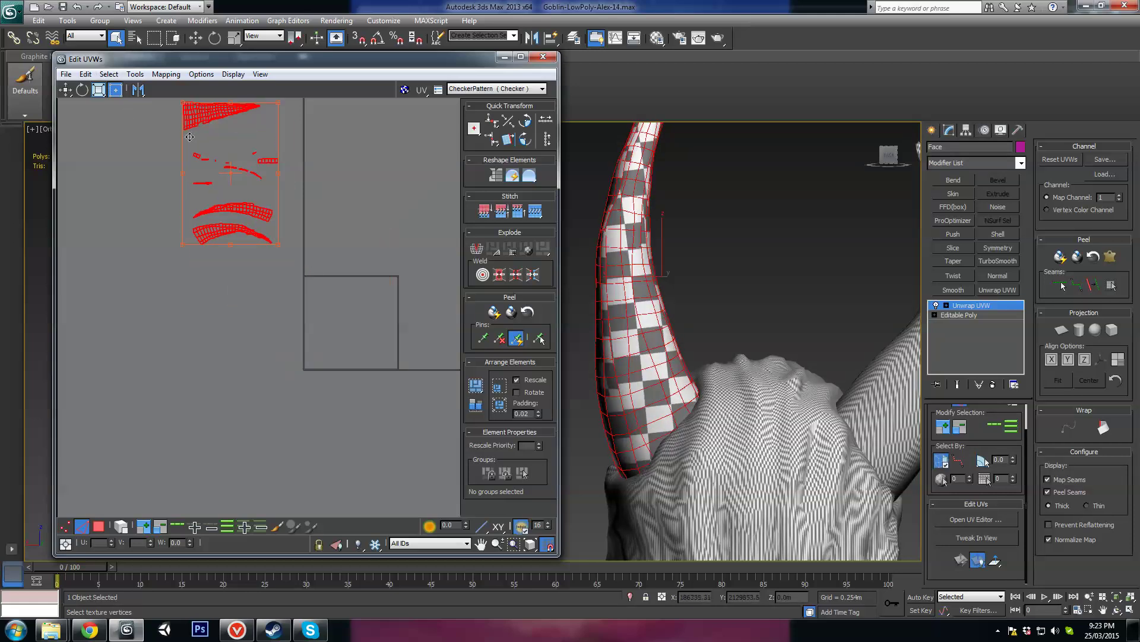
Move the horn's UV pieces farther away from the tile, into the space near the other parked head shells
middle_drag(215, 188, 278, 267)
scroll(210, 223, down, 1)
click(291, 230)
scroll(283, 241, down, 4)
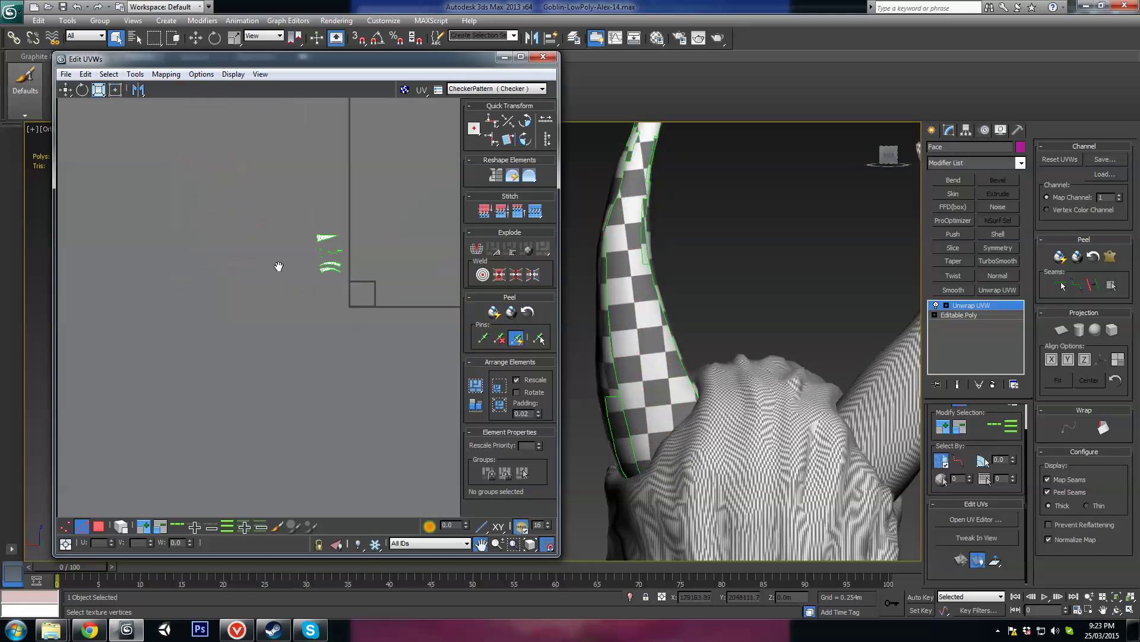
scroll(335, 285, down, 2)
drag(348, 258, 234, 202)
Select the entire U-shaped UV shell that covers the face and ears
middle_drag(310, 350, 294, 153)
scroll(295, 153, down, 1)
scroll(192, 263, down, 1)
middle_drag(192, 264, 323, 294)
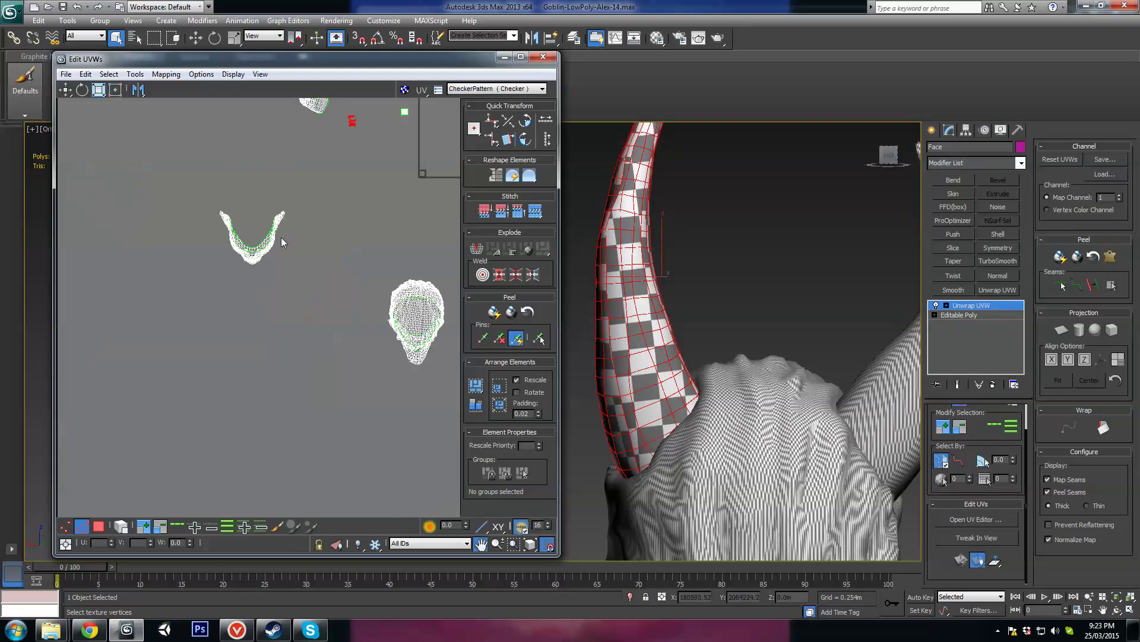
drag(303, 194, 160, 306)
scroll(808, 361, down, 3)
middle_drag(808, 361, 856, 306)
alt+middle_drag(630, 321, 746, 335)
scroll(659, 374, up, 3)
middle_drag(659, 375, 668, 291)
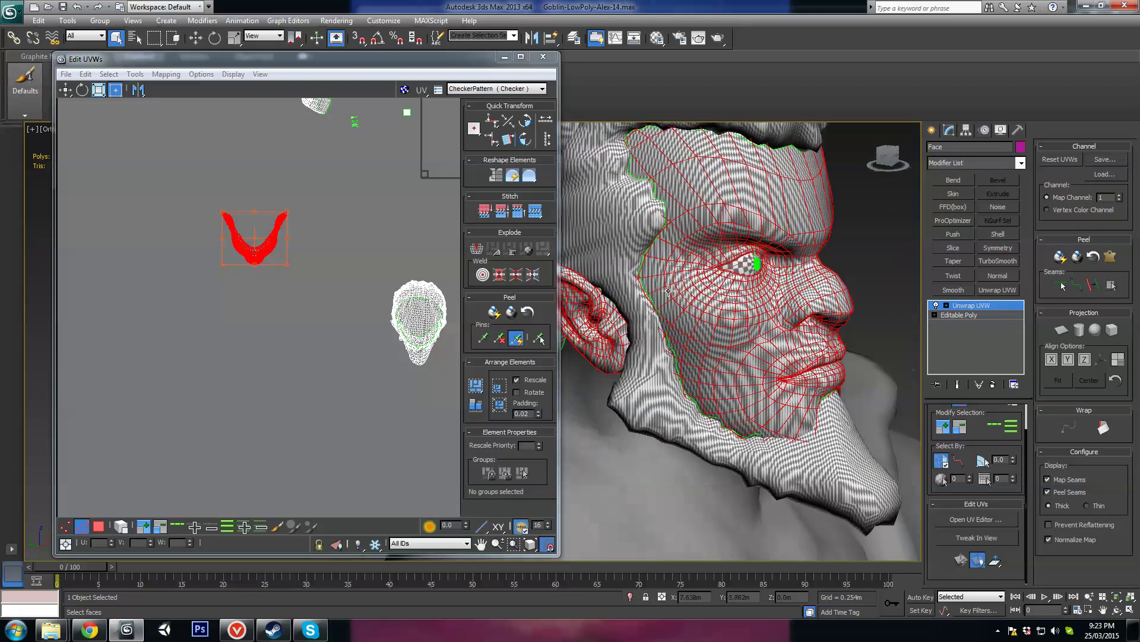
alt+middle_drag(639, 335, 780, 340)
Switch to the left side view and frame the head's face and ear in wireframe shading
key(l)
scroll(775, 329, down, 5)
scroll(774, 338, up, 5)
middle_drag(849, 256, 722, 322)
scroll(758, 327, up, 5)
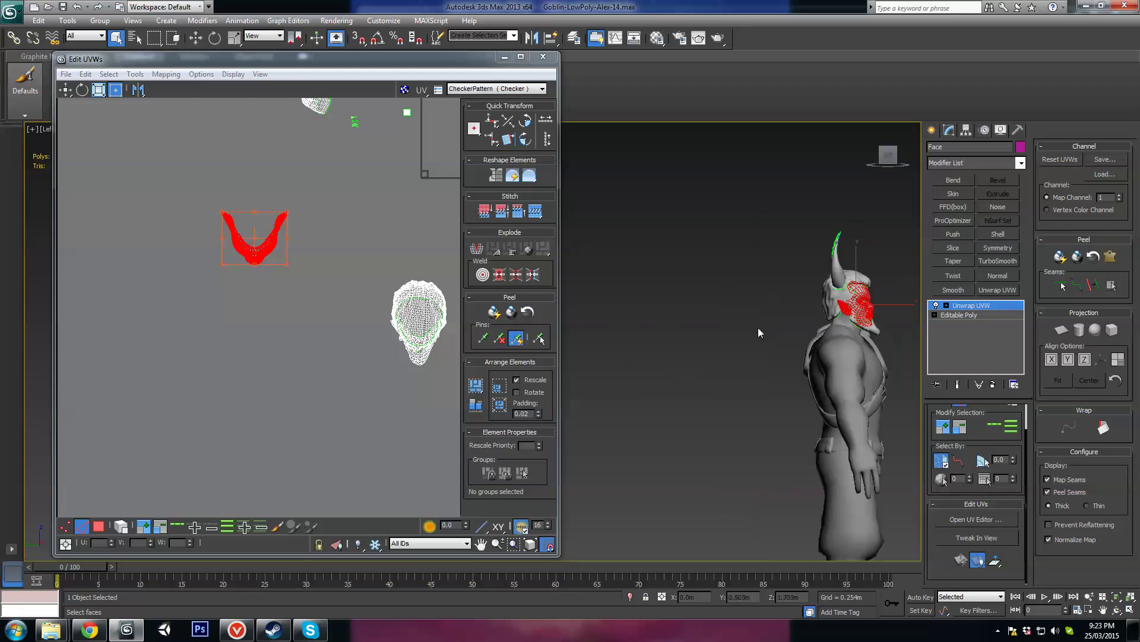
middle_drag(820, 326, 575, 308)
scroll(751, 259, up, 2)
middle_drag(647, 314, 594, 306)
scroll(751, 258, up, 2)
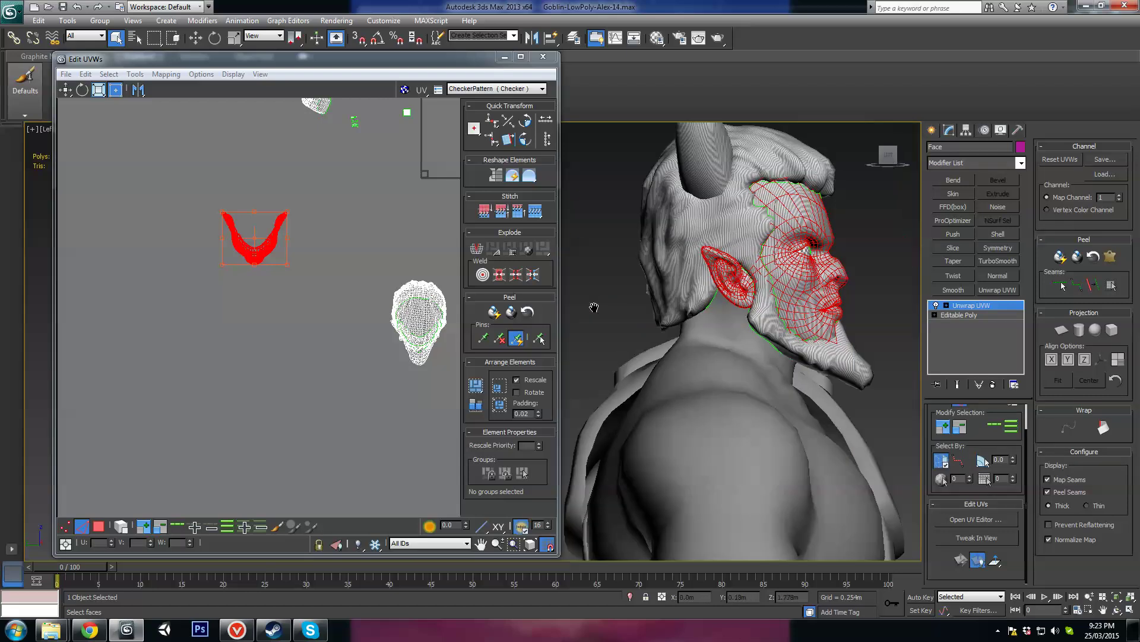
scroll(593, 307, up, 2)
middle_drag(829, 261, 632, 305)
scroll(631, 306, up, 2)
middle_drag(670, 259, 683, 306)
key(F3)
middle_drag(836, 251, 782, 265)
scroll(781, 264, down, 2)
alt+middle_drag(716, 303, 732, 270)
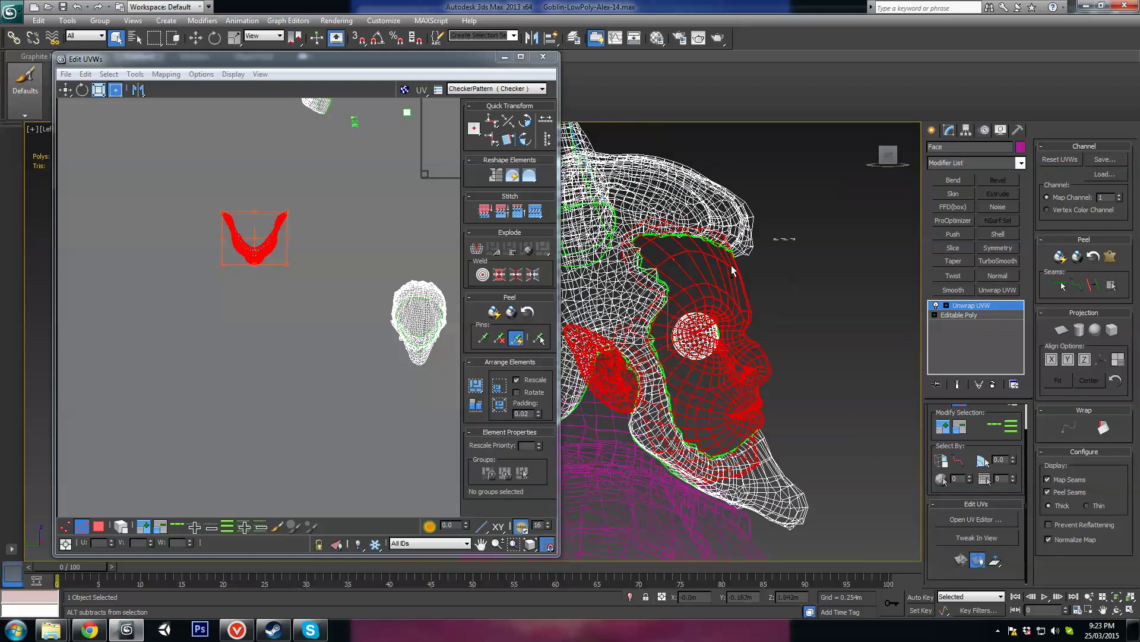
Remove the forehead, face and jaw polygons from the selection so that only the ears stay selected
alt+drag(645, 302, 648, 301)
alt+drag(780, 194, 622, 277)
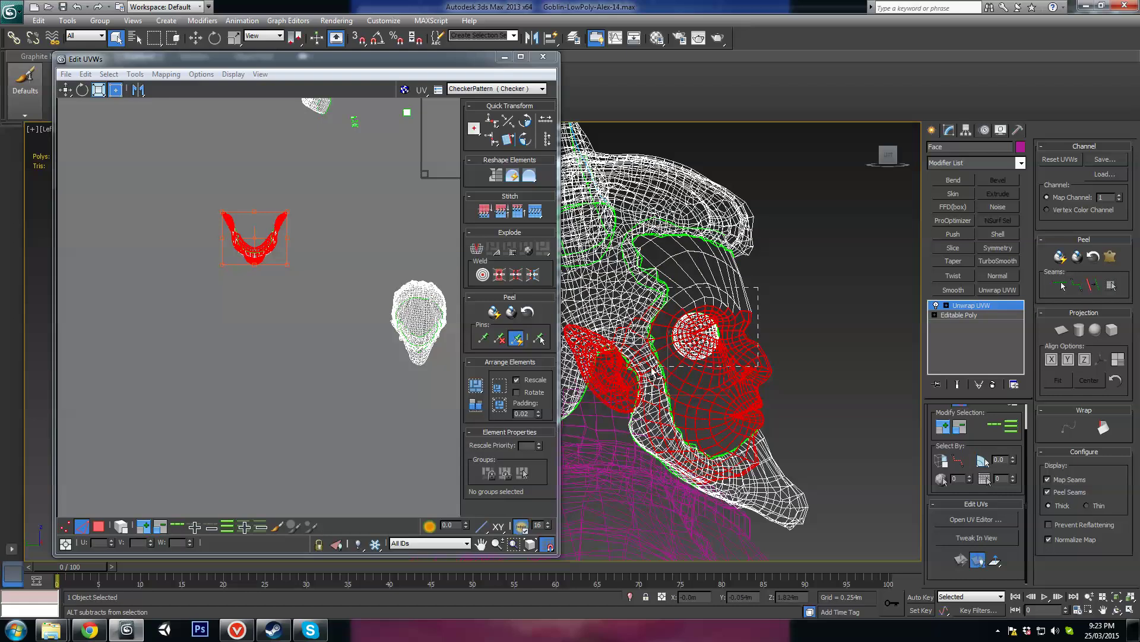
alt+drag(652, 369, 654, 369)
alt+drag(651, 495, 650, 494)
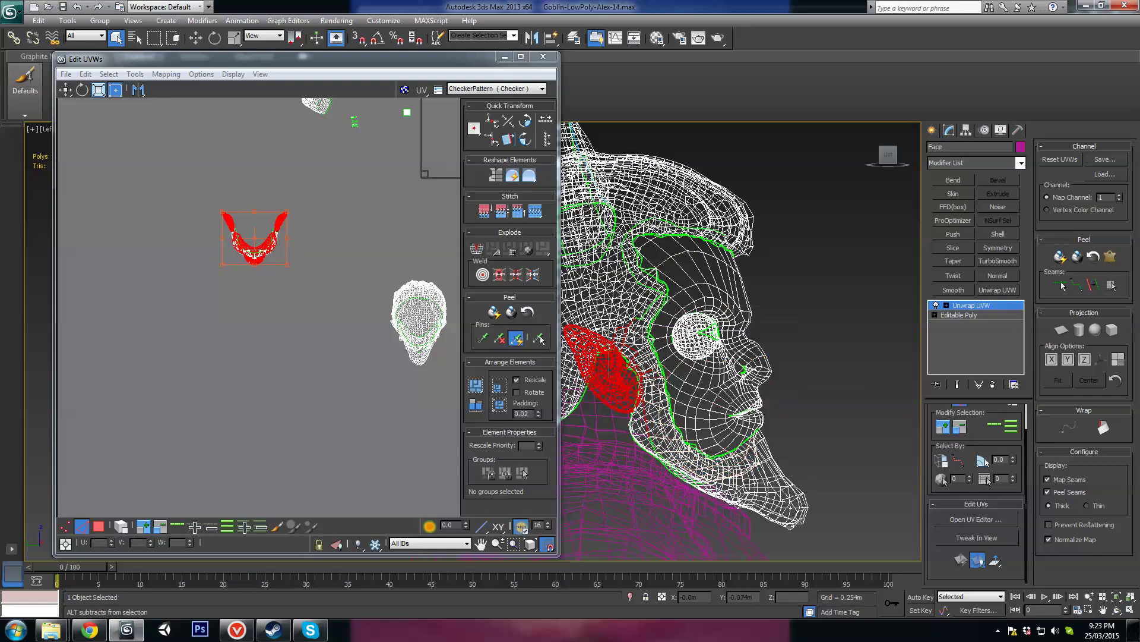
middle_drag(680, 458, 667, 413)
scroll(666, 413, up, 4)
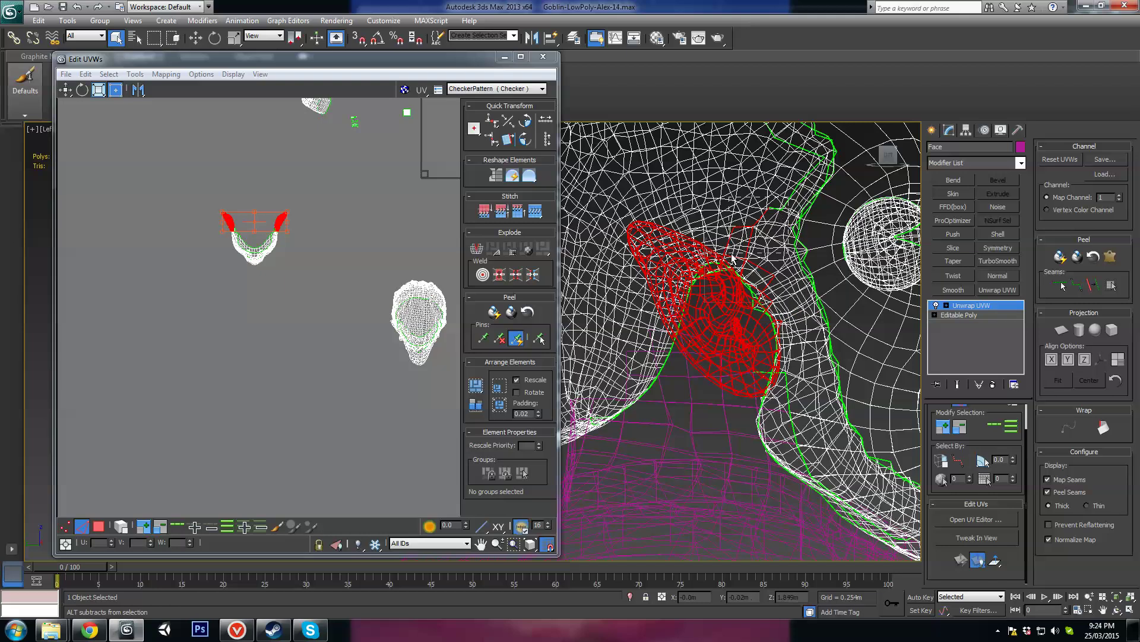
Examine the ear geometry and its checker pattern in wireframe and shaded display from several angles
mouse_move(804, 279)
middle_down()
mouse_move(749, 297)
mouse_move(770, 320)
mouse_move(689, 345)
middle_up()
scroll(754, 305, up, 3)
key(F3)
right_click(770, 321)
click(797, 281)
key(F3)
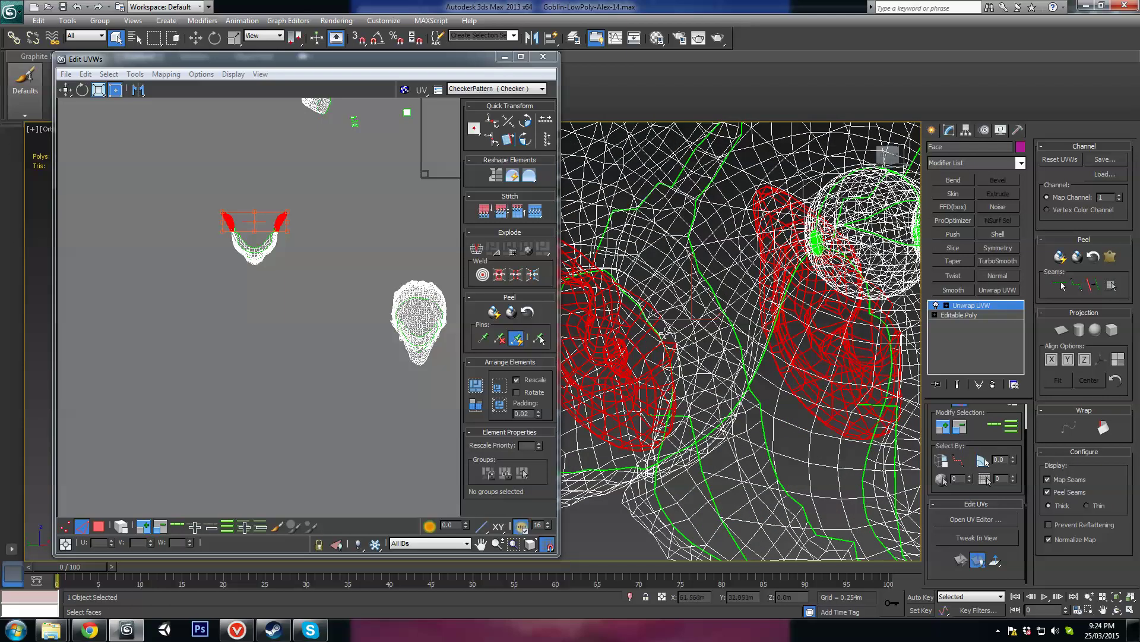
middle_drag(332, 303, 315, 369)
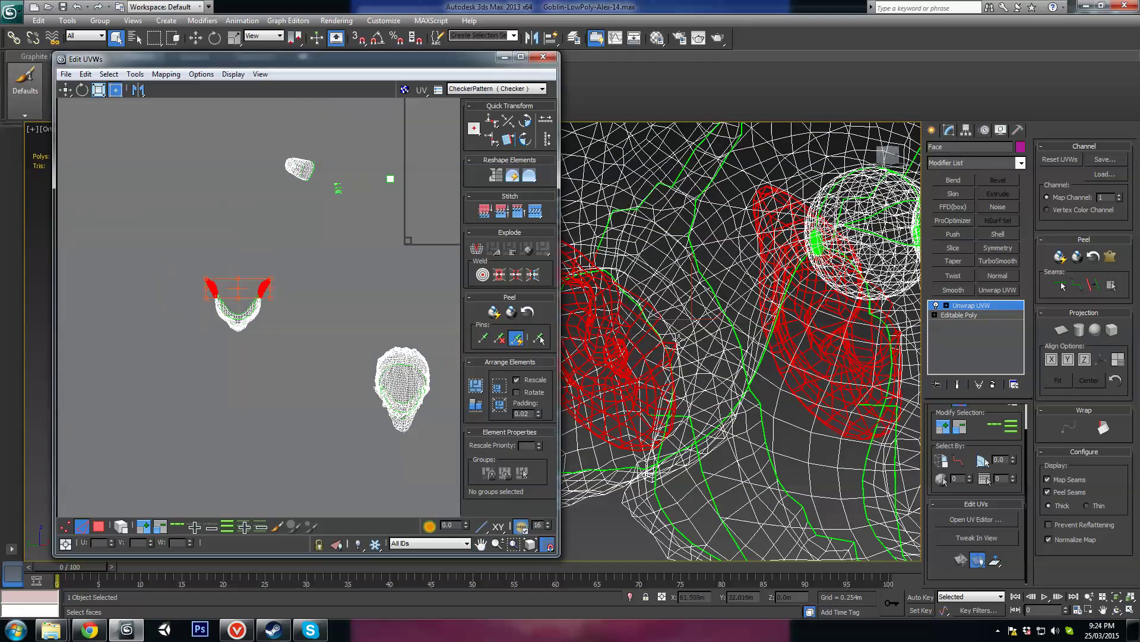
alt+middle_drag(677, 339, 795, 326)
key(F3)
scroll(792, 329, down, 3)
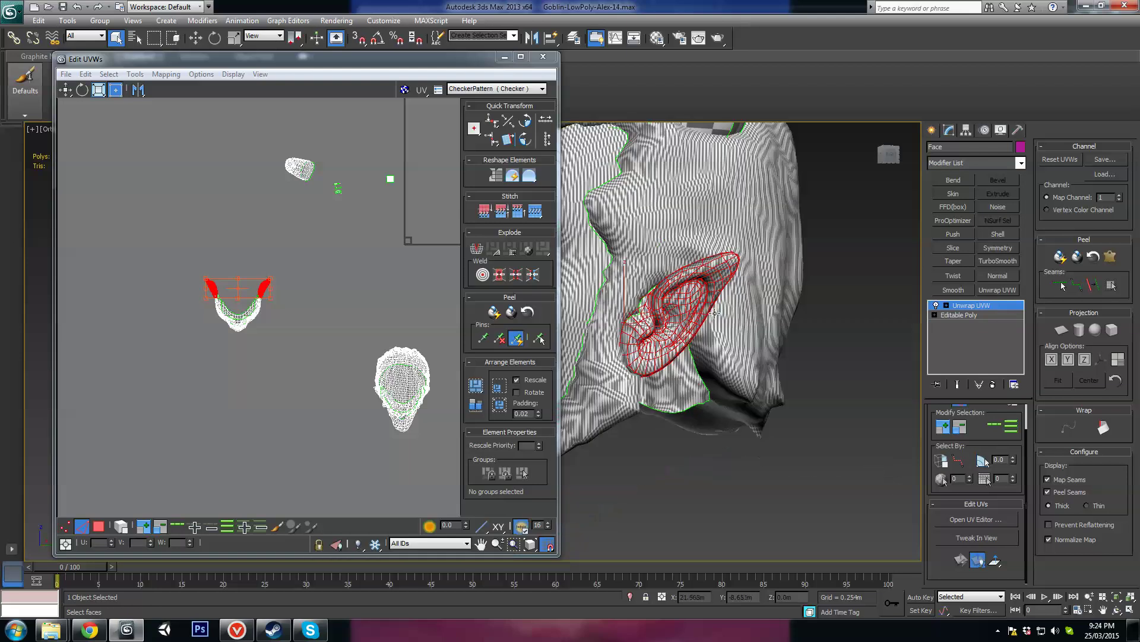
mouse_move(601, 279)
alt+middle_down()
mouse_move(582, 274)
mouse_move(682, 268)
mouse_move(701, 285)
mouse_move(654, 229)
alt+middle_up()
mouse_move(669, 359)
alt+middle_down()
mouse_move(716, 375)
mouse_move(708, 356)
alt+middle_up()
scroll(730, 353, up, 2)
alt+middle_drag(756, 309, 667, 327)
scroll(730, 324, up, 2)
scroll(667, 327, up, 2)
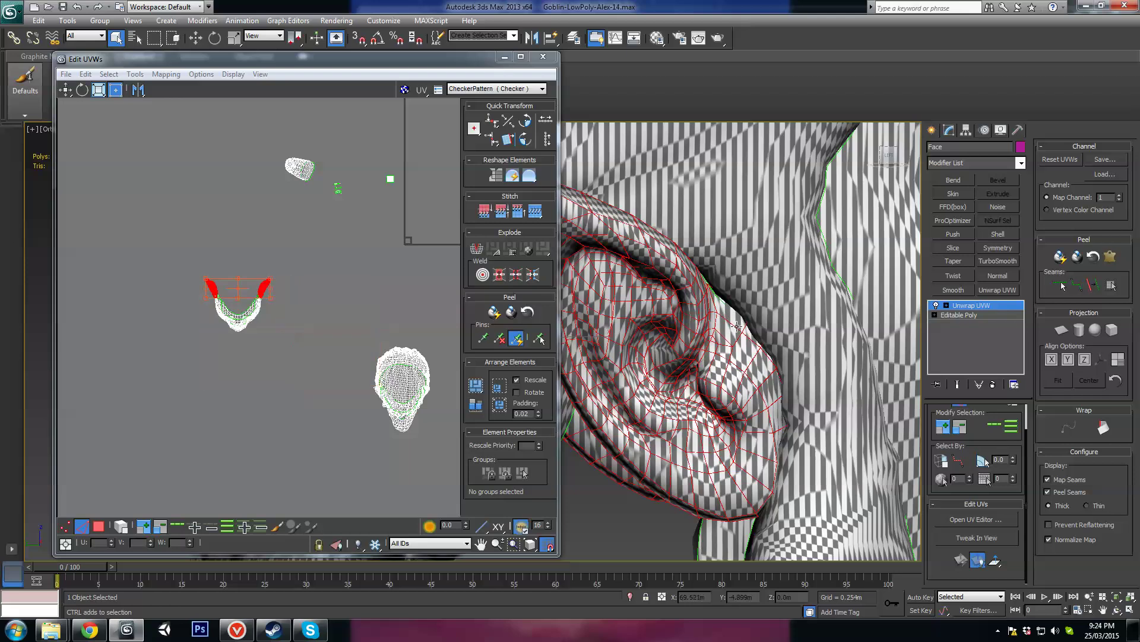
Convert the head mesh to Editable Poly and hide its hair and beard element
right_click(721, 293)
click(838, 415)
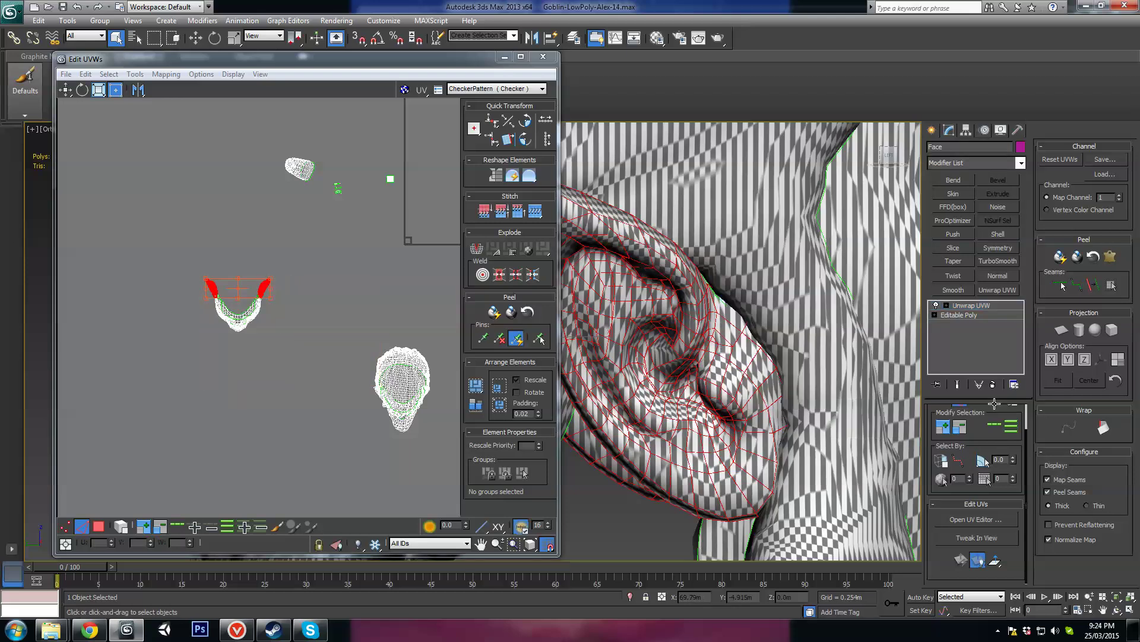
click(1004, 424)
scroll(380, 297, down, 4)
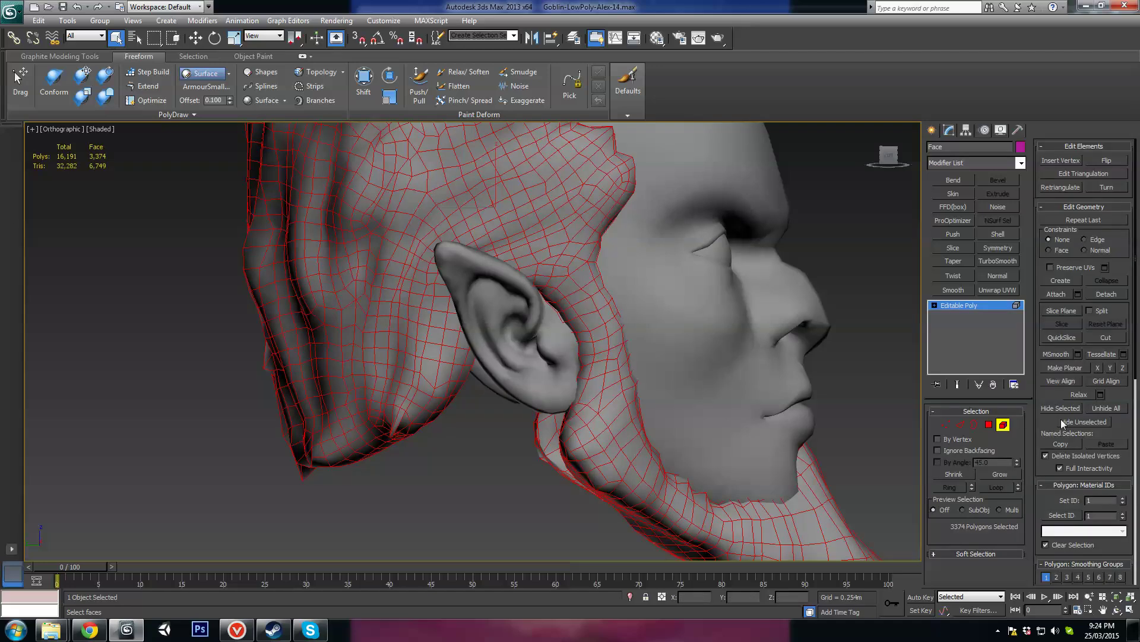
click(1043, 409)
click(1009, 423)
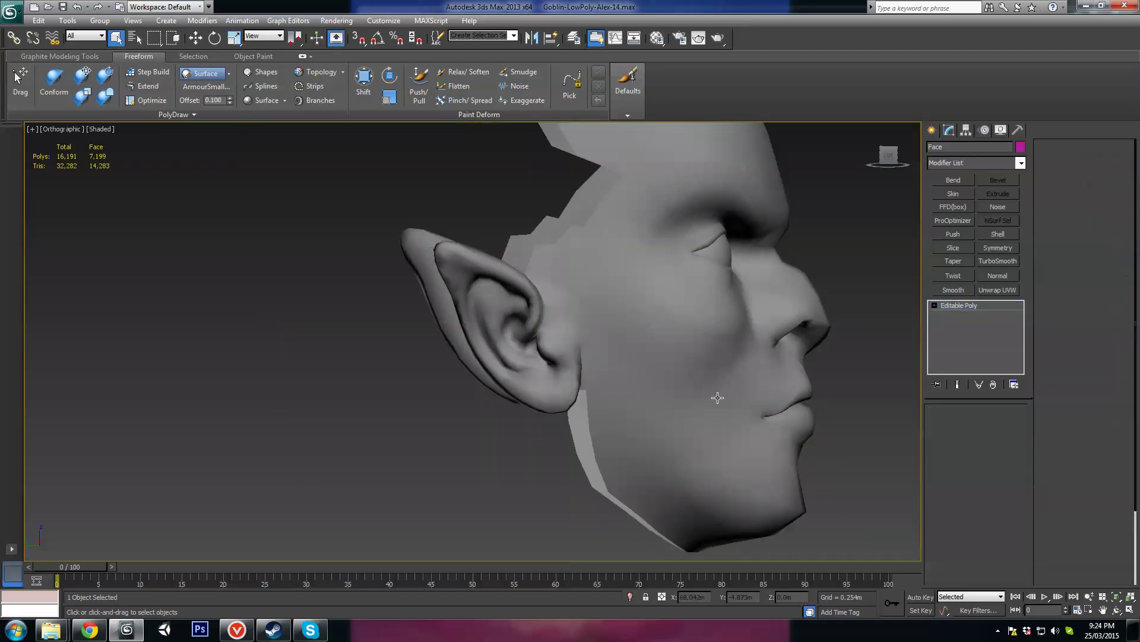
Apply an Unwrap UVW modifier to the head mesh and open the UV editor, showing all shells
middle_drag(717, 397, 688, 412)
click(996, 290)
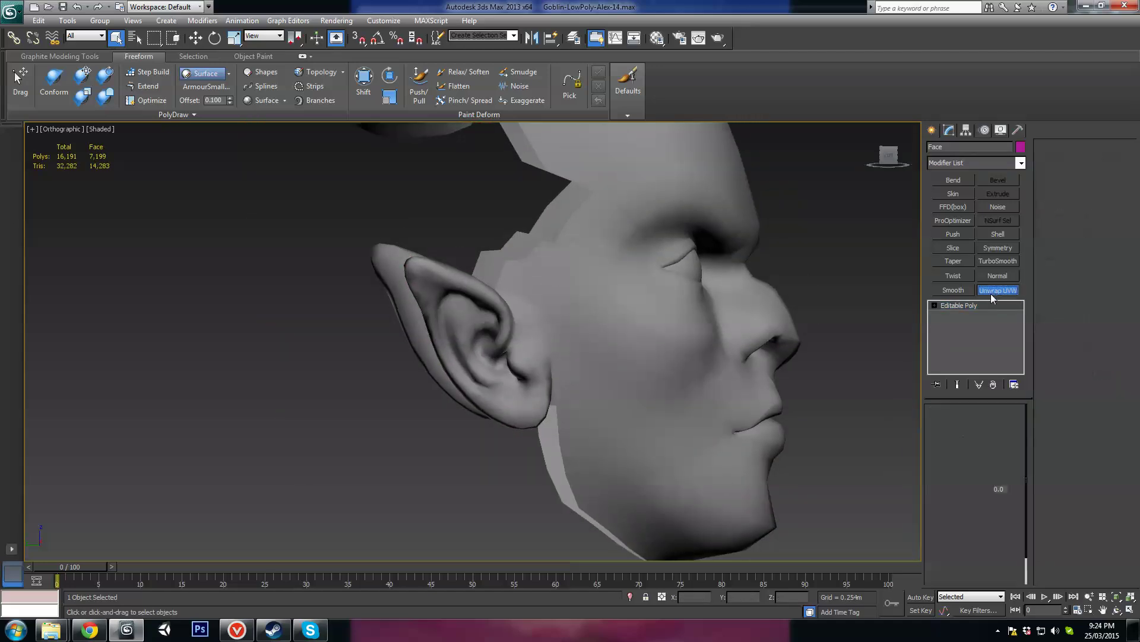
click(961, 519)
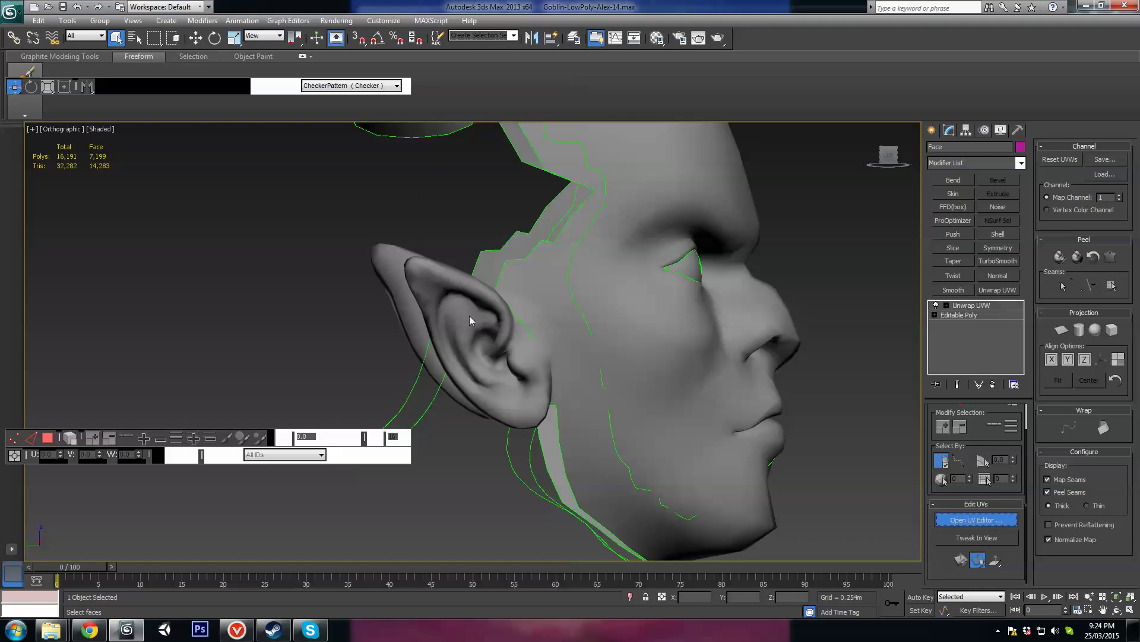
scroll(208, 246, down, 10)
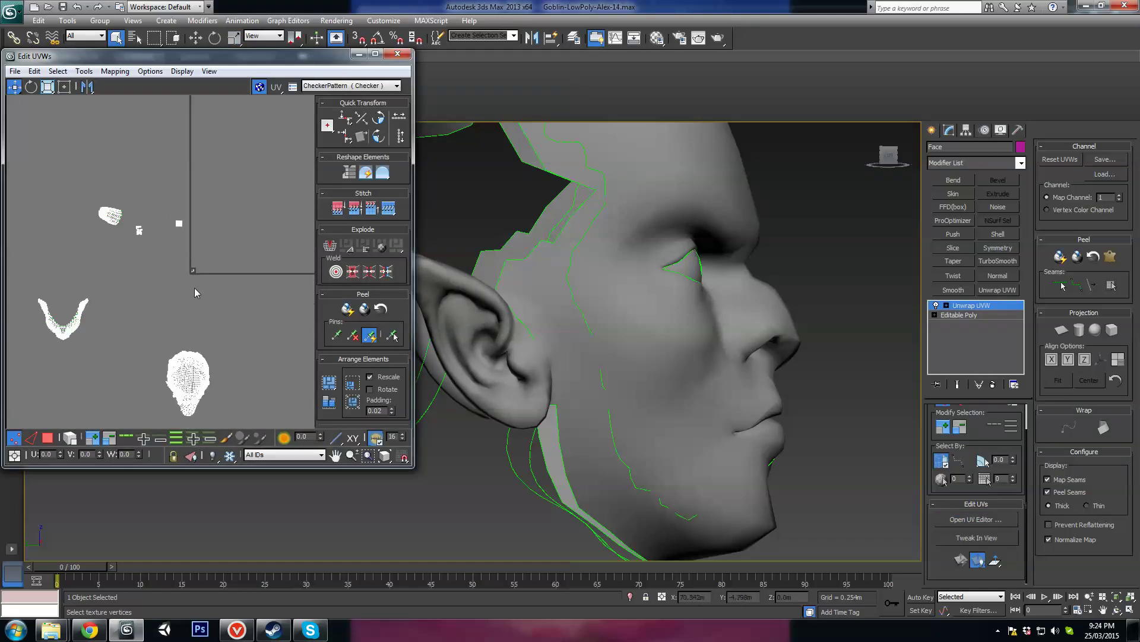
Switch the UV editor to polygon selection and pick the V-shaped shell to locate its face and ear polygons on the head
middle_drag(183, 318, 209, 222)
click(70, 442)
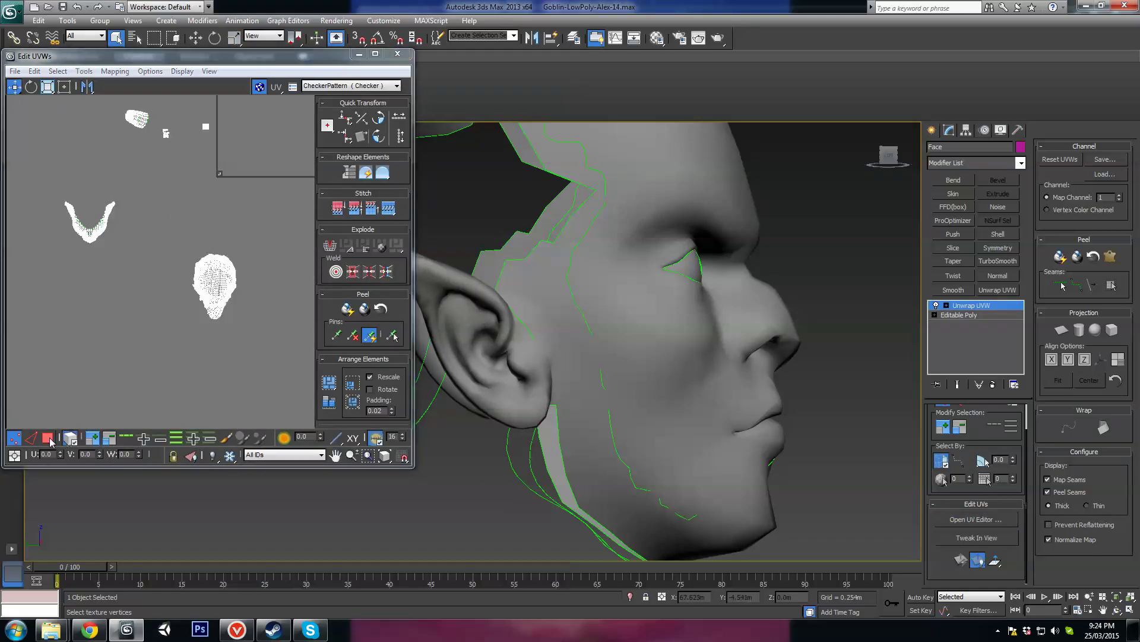
click(49, 438)
middle_drag(554, 328, 659, 309)
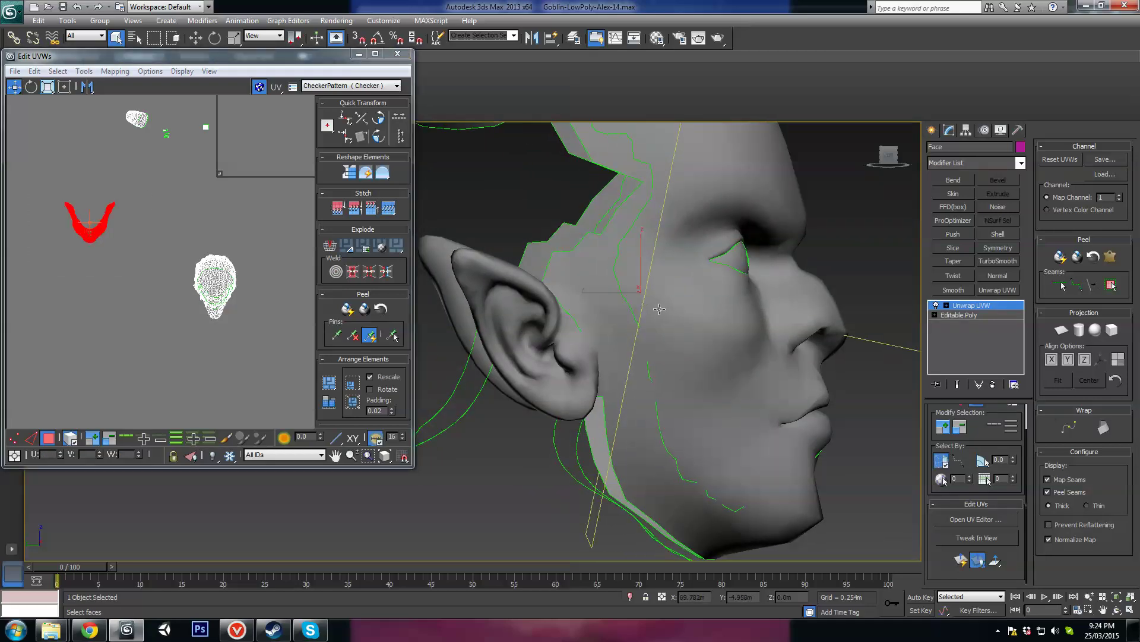
scroll(659, 309, up, 2)
click(656, 308)
scroll(645, 310, down, 2)
scroll(525, 330, down, 2)
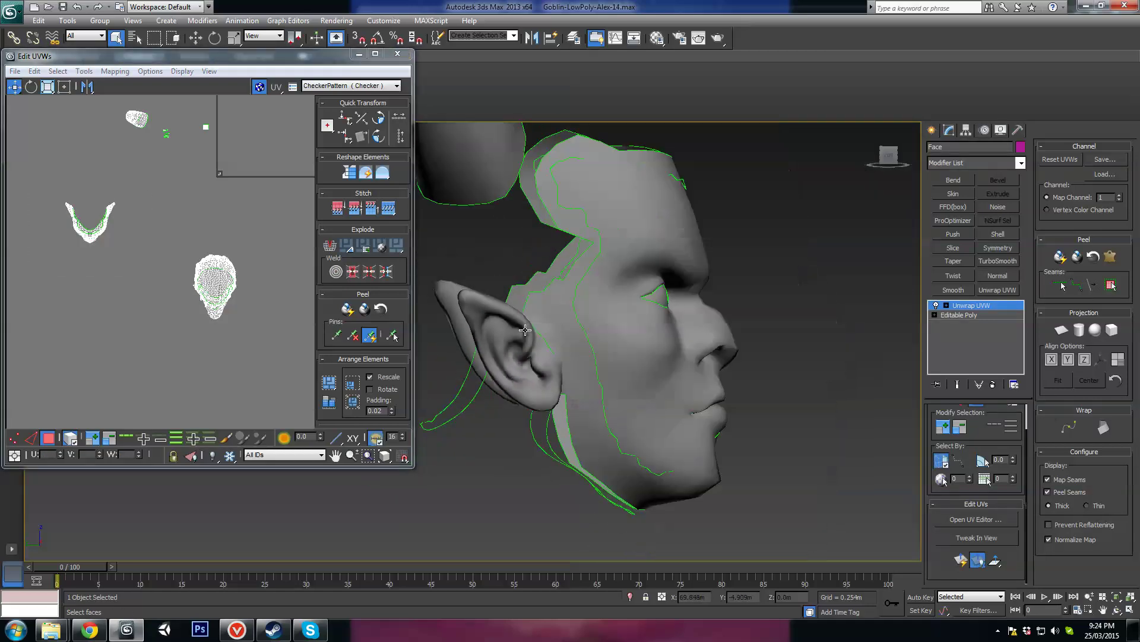
Frame the head from the side and select the whole V-shaped face and ears shell in the UV editor
key(l)
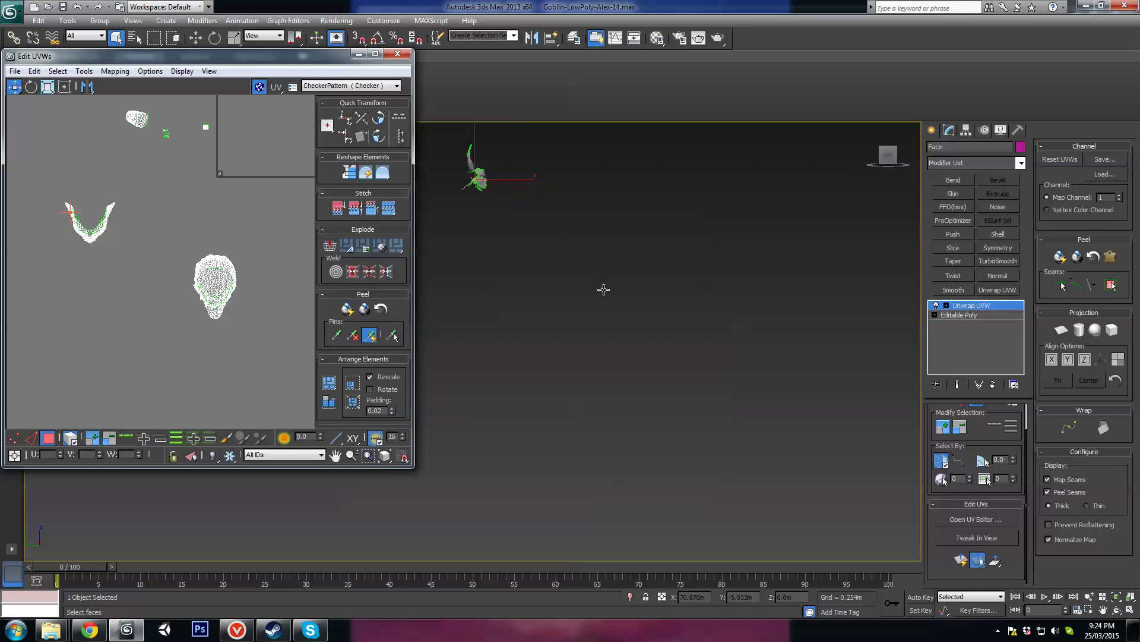
key(z)
middle_drag(694, 288, 695, 308)
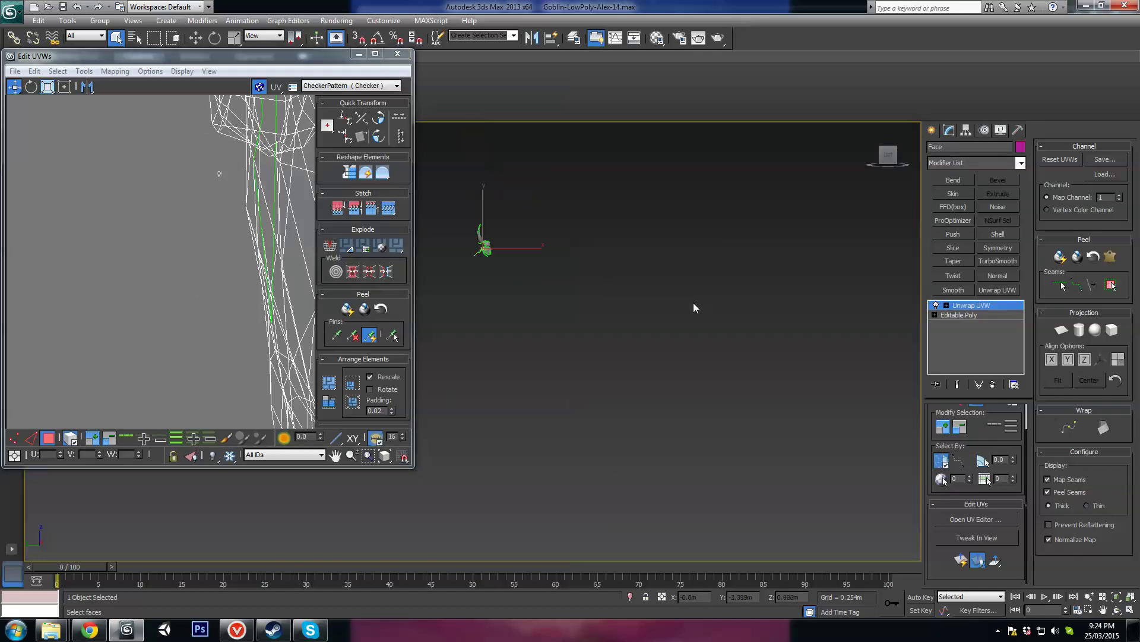
key(z)
scroll(693, 302, down, 10)
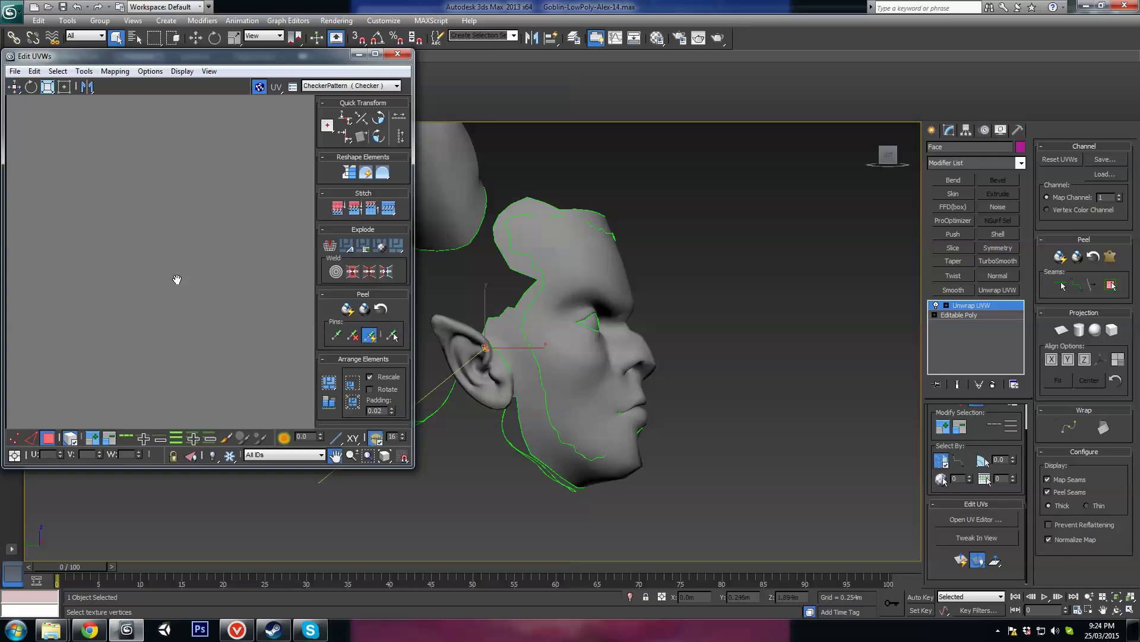
scroll(182, 278, down, 10)
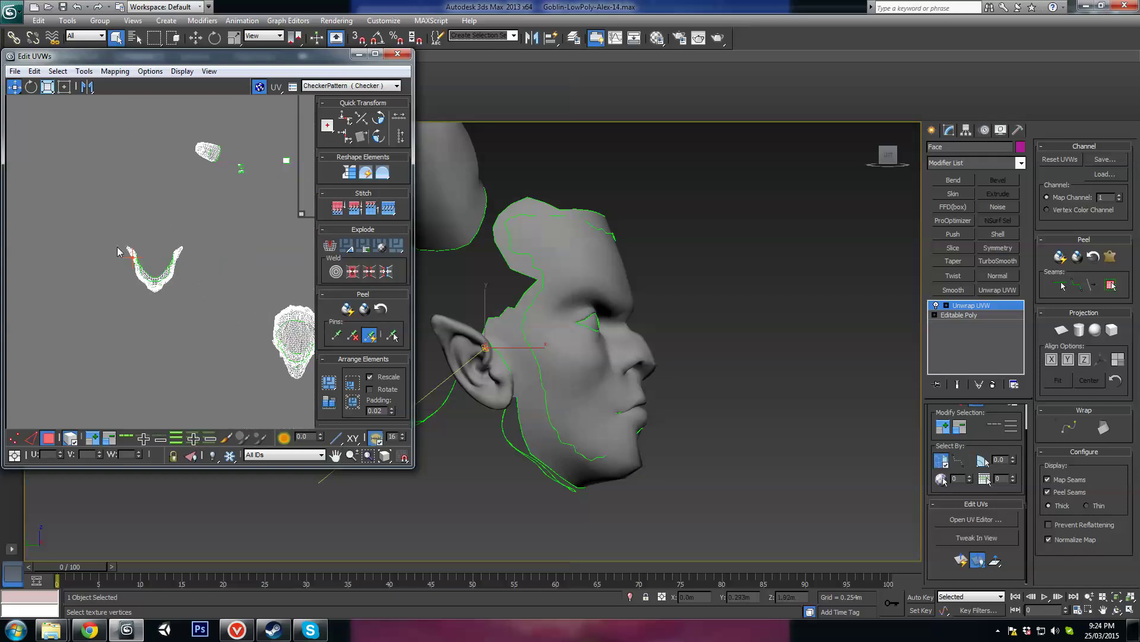
drag(206, 297, 206, 297)
alt+middle_drag(665, 238, 686, 237)
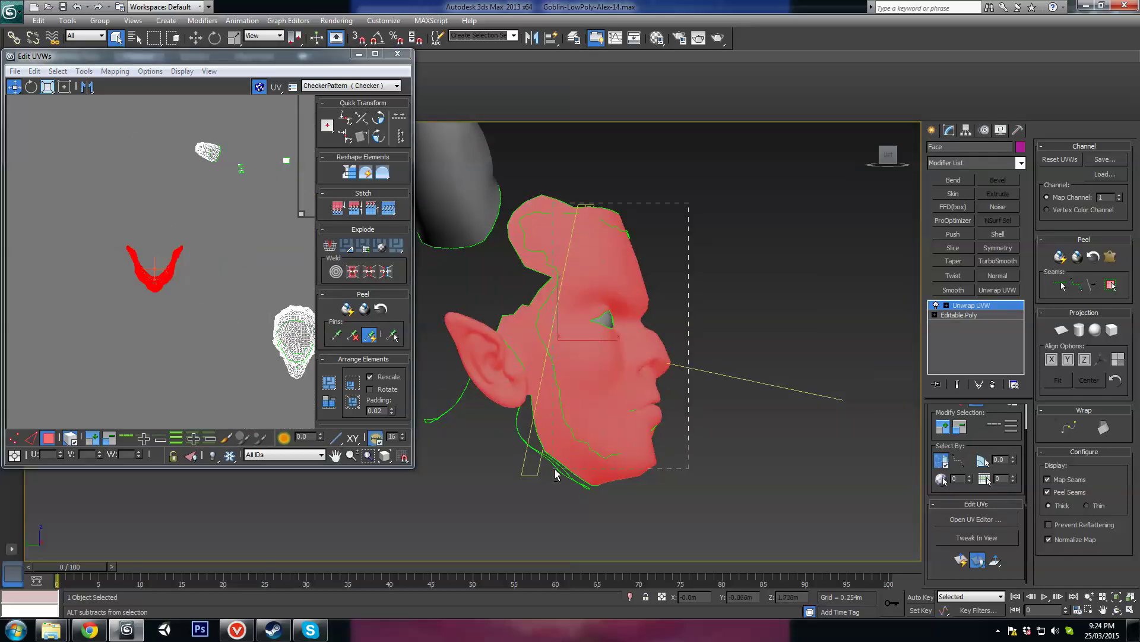
Try to subtract the front of the face from the selected polygons
alt+drag(557, 474, 557, 473)
alt+middle_drag(556, 473, 522, 432)
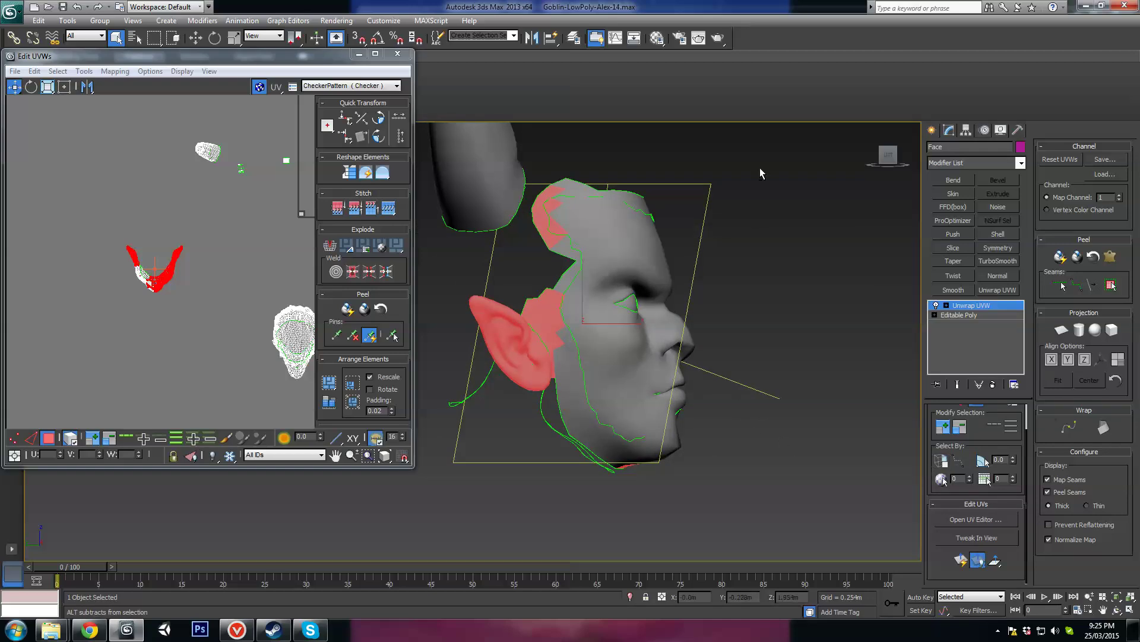
click(954, 430)
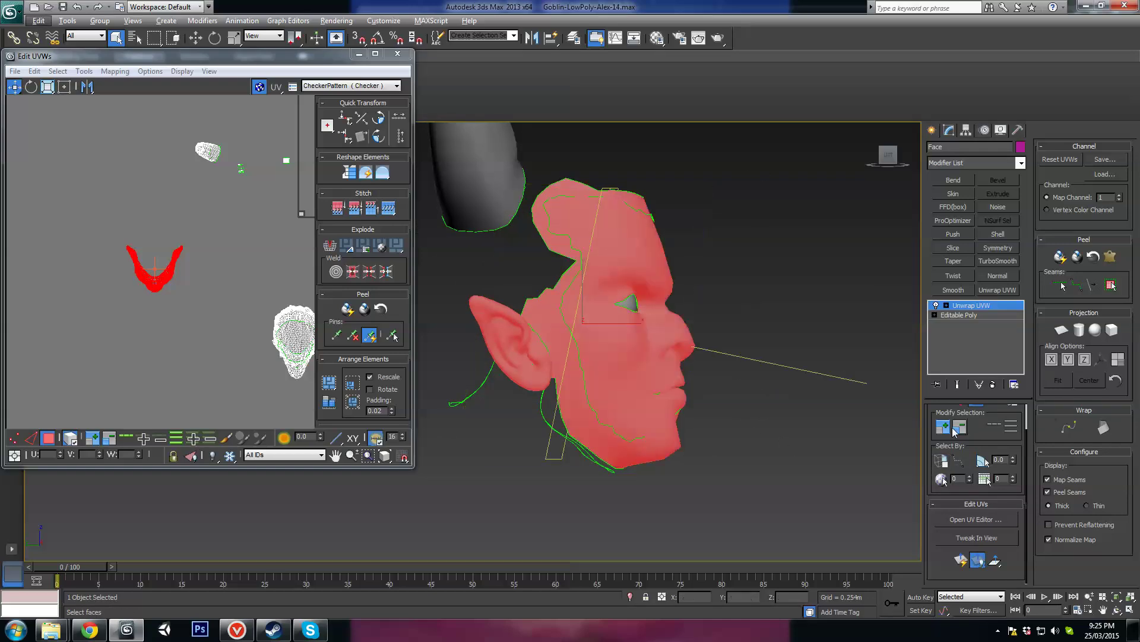
click(942, 463)
alt+drag(568, 469, 568, 469)
alt+middle_drag(716, 477, 770, 434)
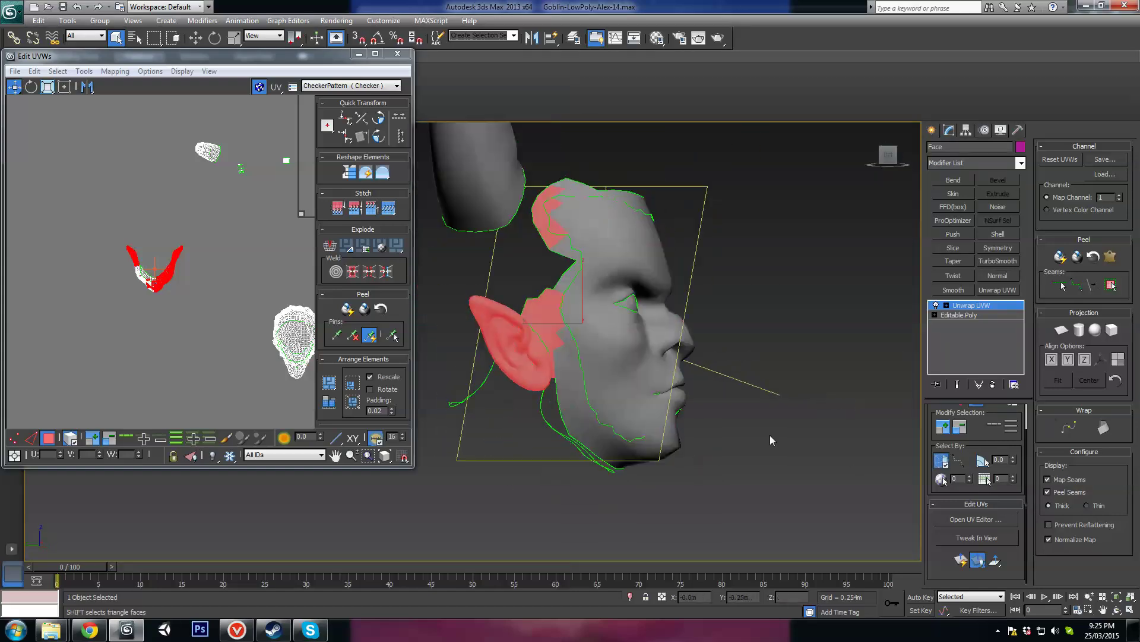
key(ctrl+z)
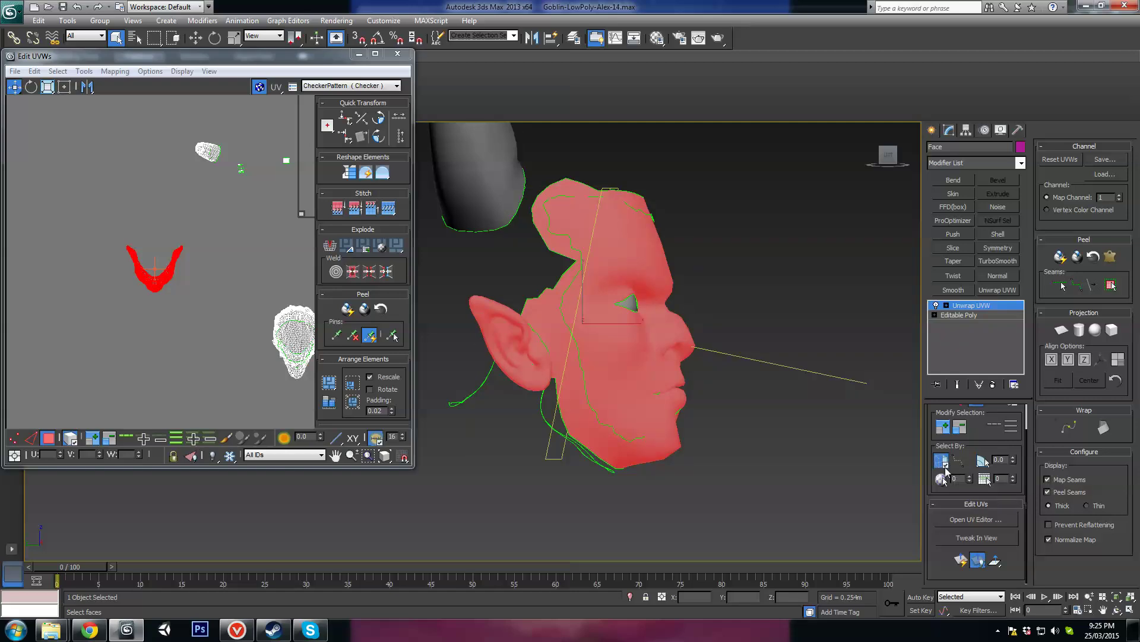
Turn off backface ignoring and subtract the face, jaw, forehead and temple polygons, keeping only both ears selected
click(943, 464)
alt+drag(574, 480, 605, 441)
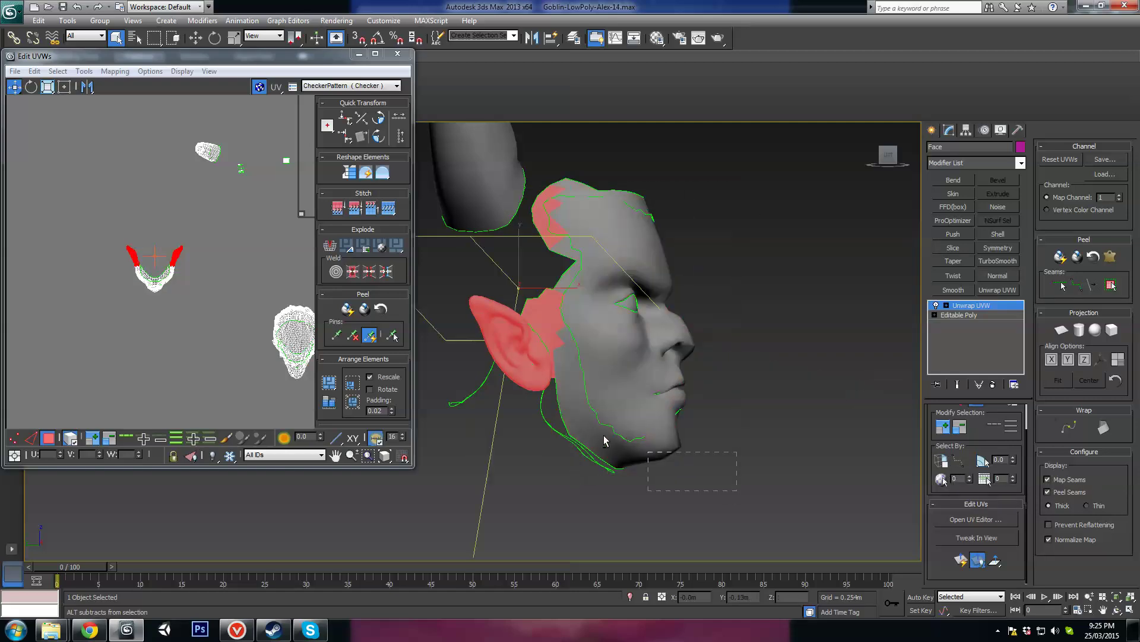
alt+drag(504, 271, 505, 270)
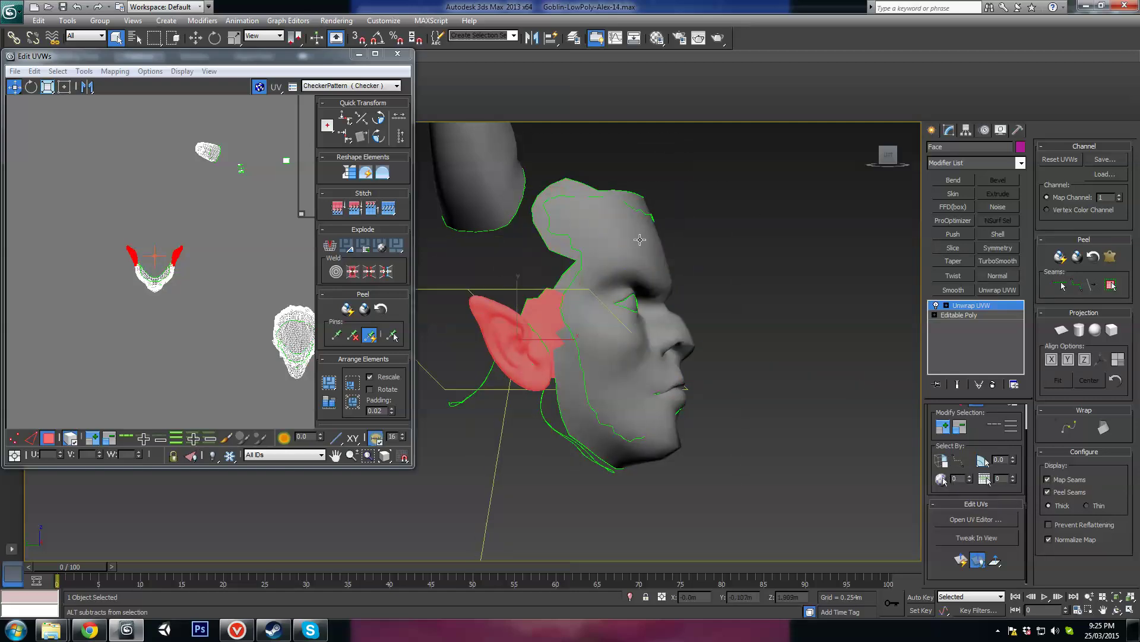
alt+drag(555, 337, 558, 340)
scroll(593, 222, up, 5)
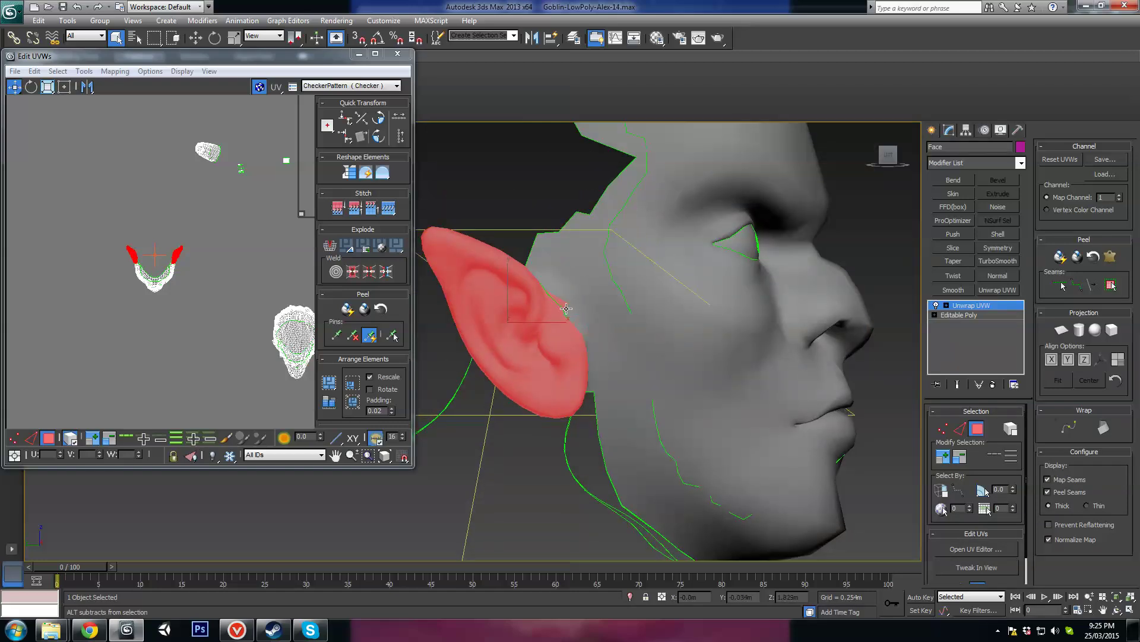
alt+middle_drag(600, 308, 682, 344)
scroll(740, 336, down, 5)
Move the selected ear UVs into empty space away from the face shell, and select the face shell to check the split
middle_drag(7, 97, 47, 90)
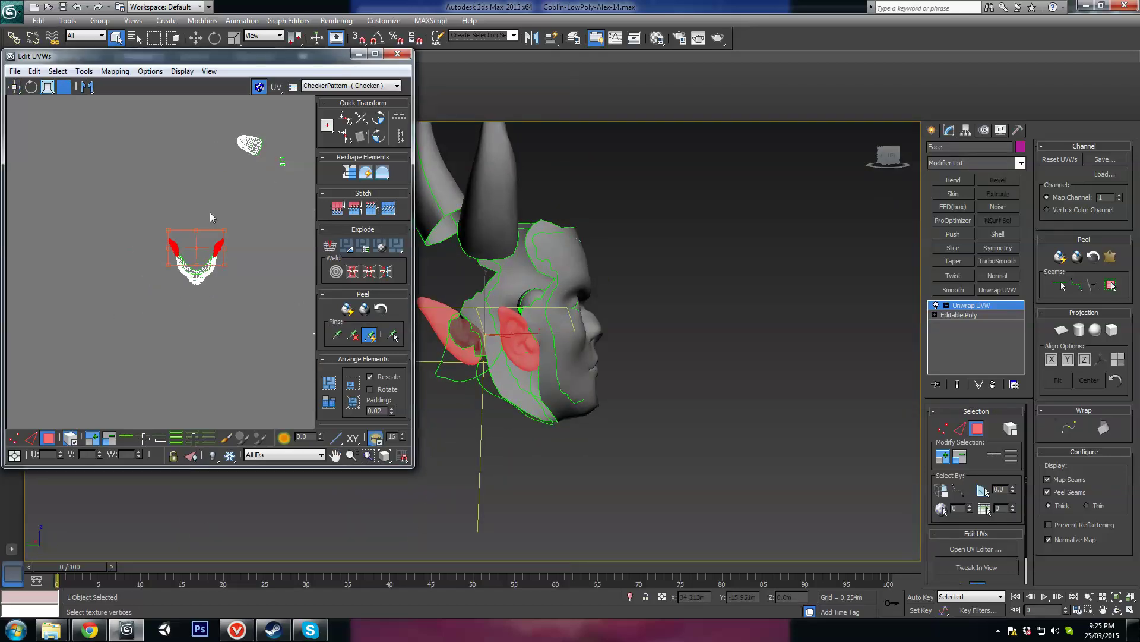
scroll(178, 264, down, 2)
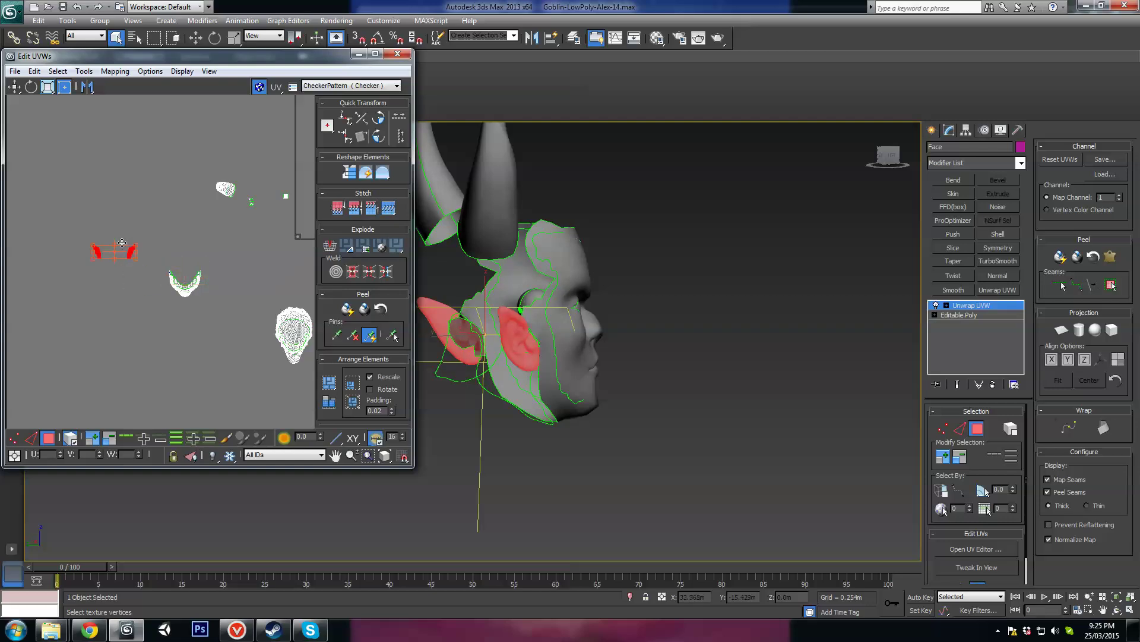
drag(133, 314, 133, 316)
alt+middle_drag(599, 346, 515, 352)
middle_drag(126, 252, 237, 274)
scroll(236, 275, up, 2)
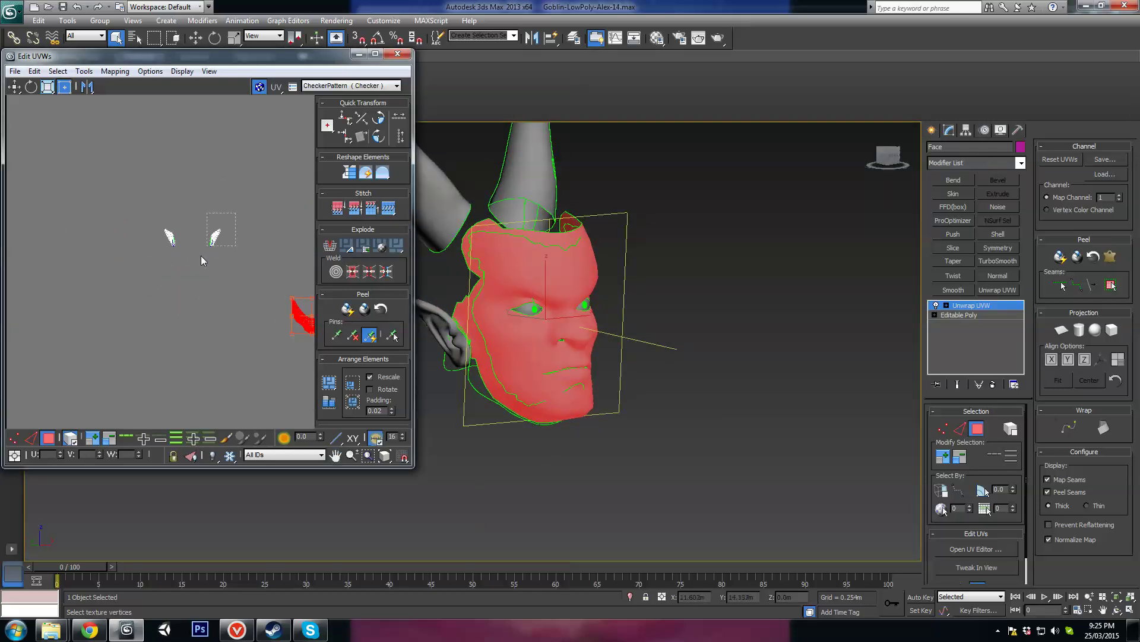
Select one of the separated ear shells in the UV editor and locate the matching ear on the head
click(214, 238)
alt+middle_drag(683, 350, 562, 317)
scroll(621, 369, up, 5)
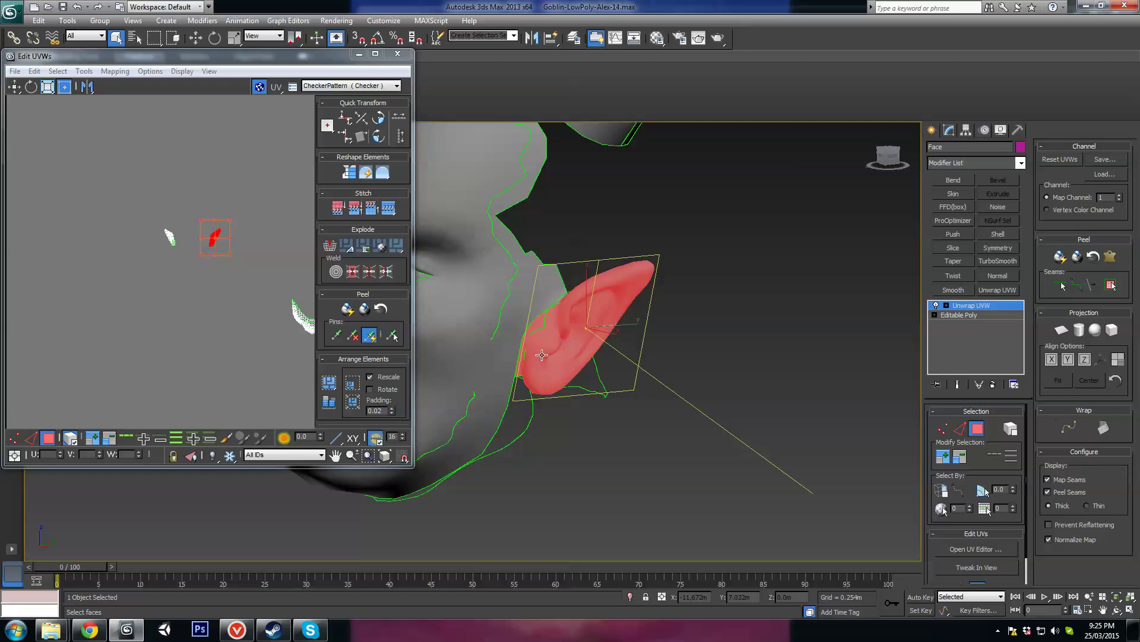
alt+middle_drag(542, 355, 742, 351)
scroll(580, 303, up, 5)
Show edged faces and select the polygons across the back of the ear up to its tip
click(697, 369)
key(F4)
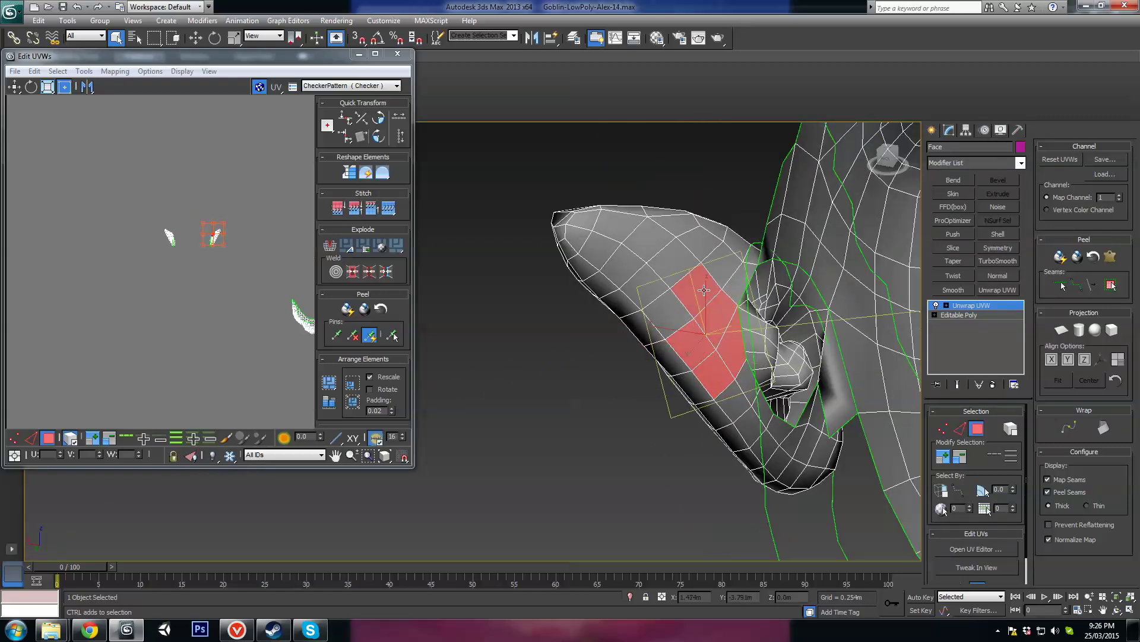
alt+middle_drag(738, 282, 753, 248)
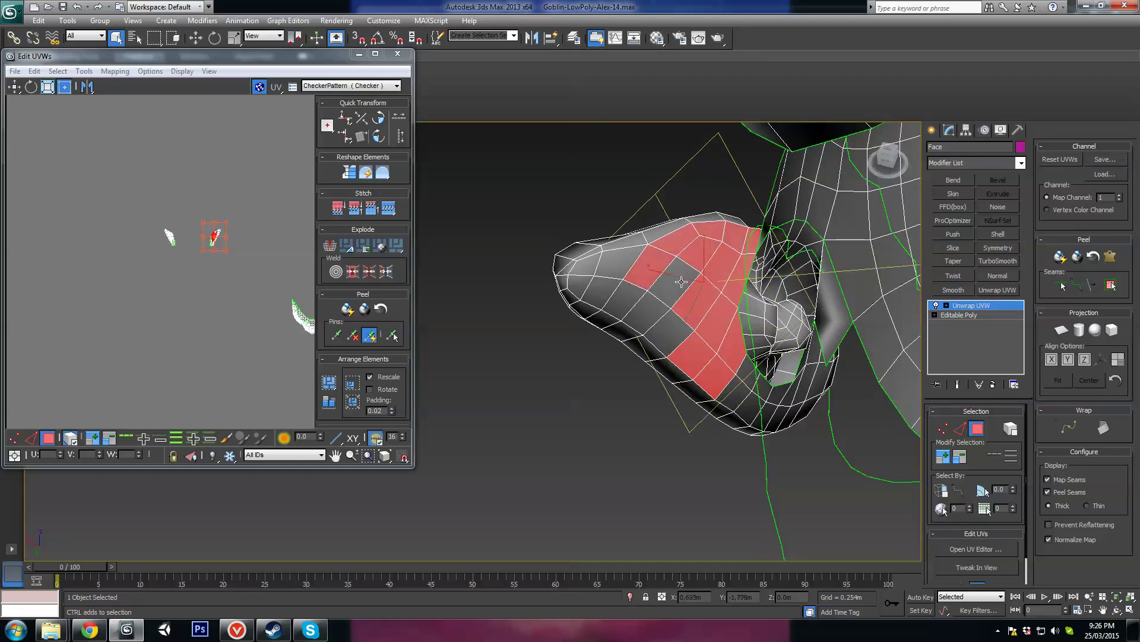
ctrl+click(581, 285)
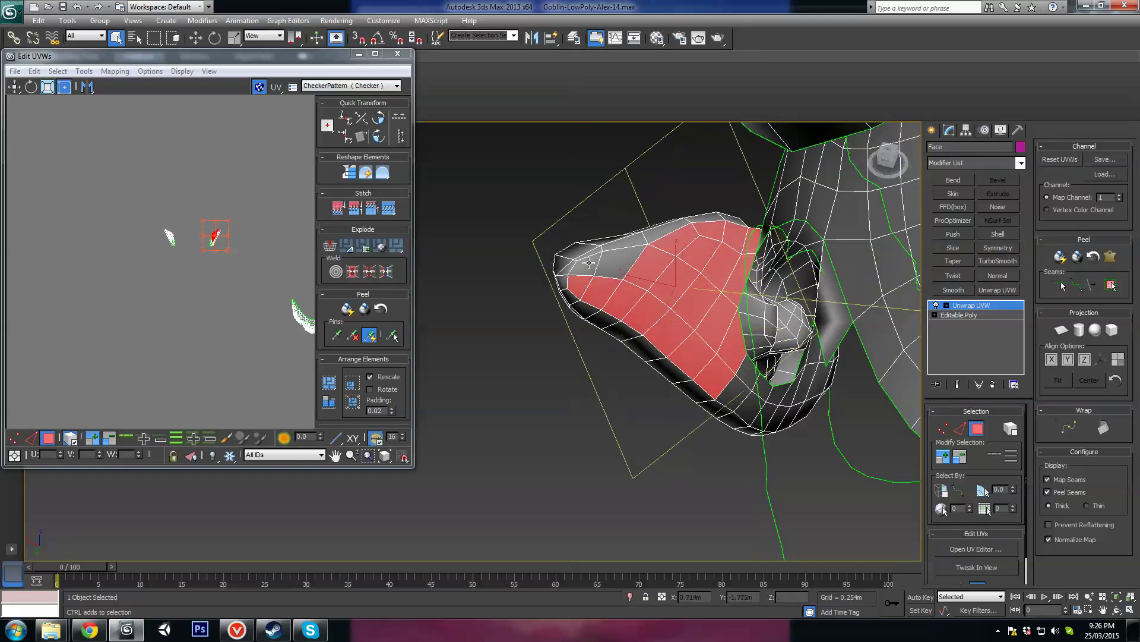
alt+middle_drag(689, 269, 757, 447)
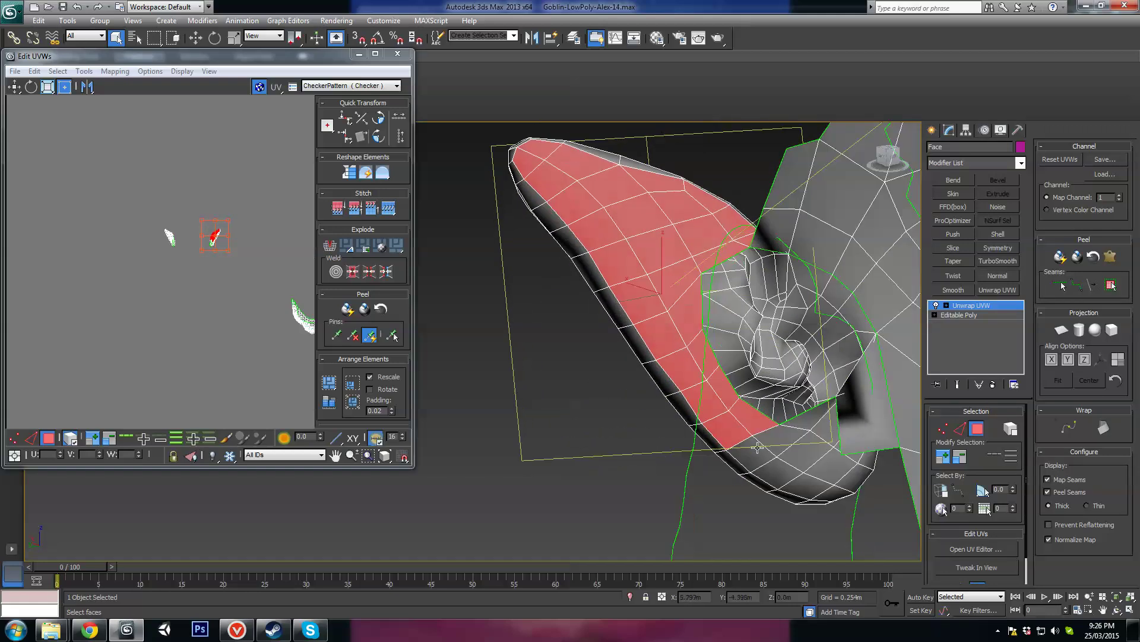
Add the polygons on the lower back of the ear and behind the earlobe to the selection
ctrl+click(793, 443)
ctrl+click(820, 430)
ctrl+click(813, 483)
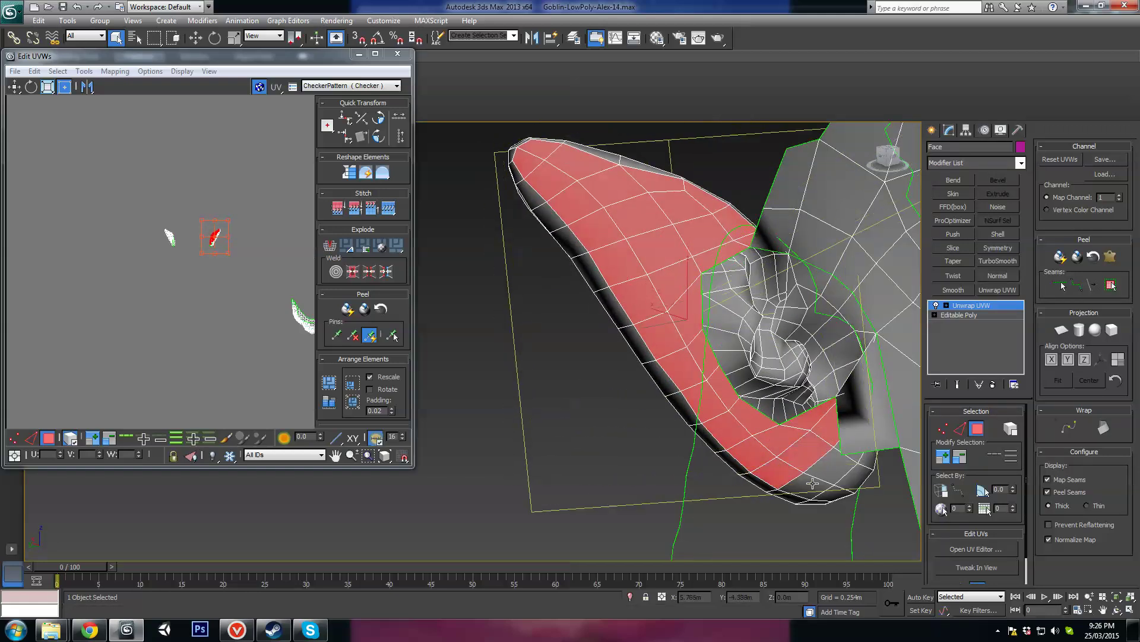
alt+middle_drag(813, 483, 567, 354)
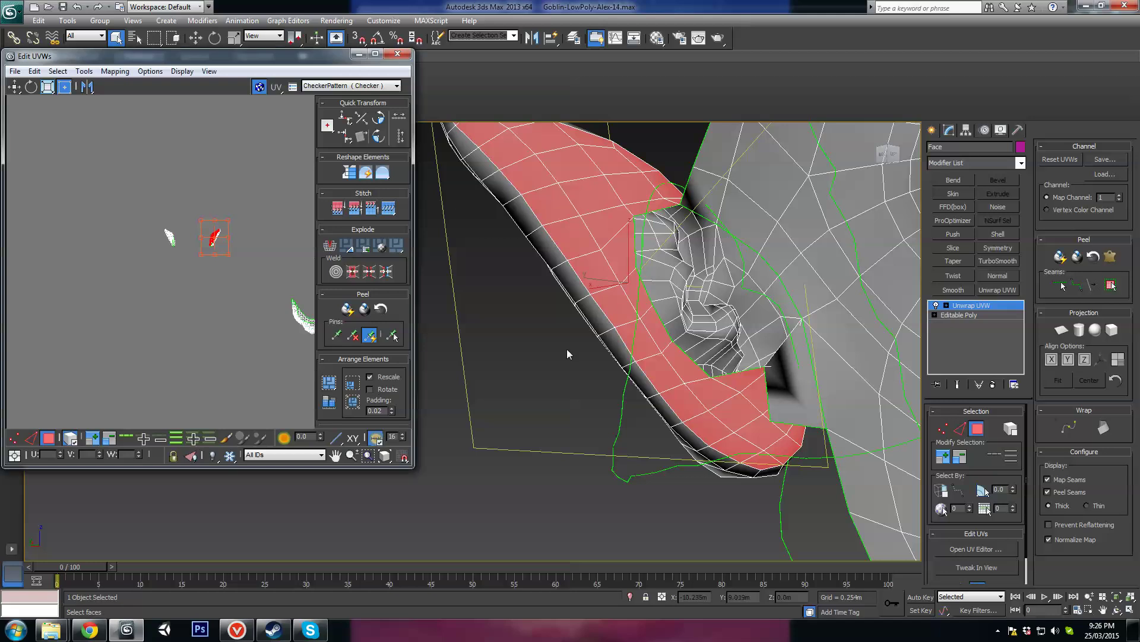
Extend the selection along the ear's outer rim from the tip down towards the earlobe
ctrl+click(800, 401)
alt+middle_drag(790, 392, 763, 413)
ctrl+click(546, 366)
alt+middle_drag(546, 365, 624, 291)
ctrl+click(623, 291)
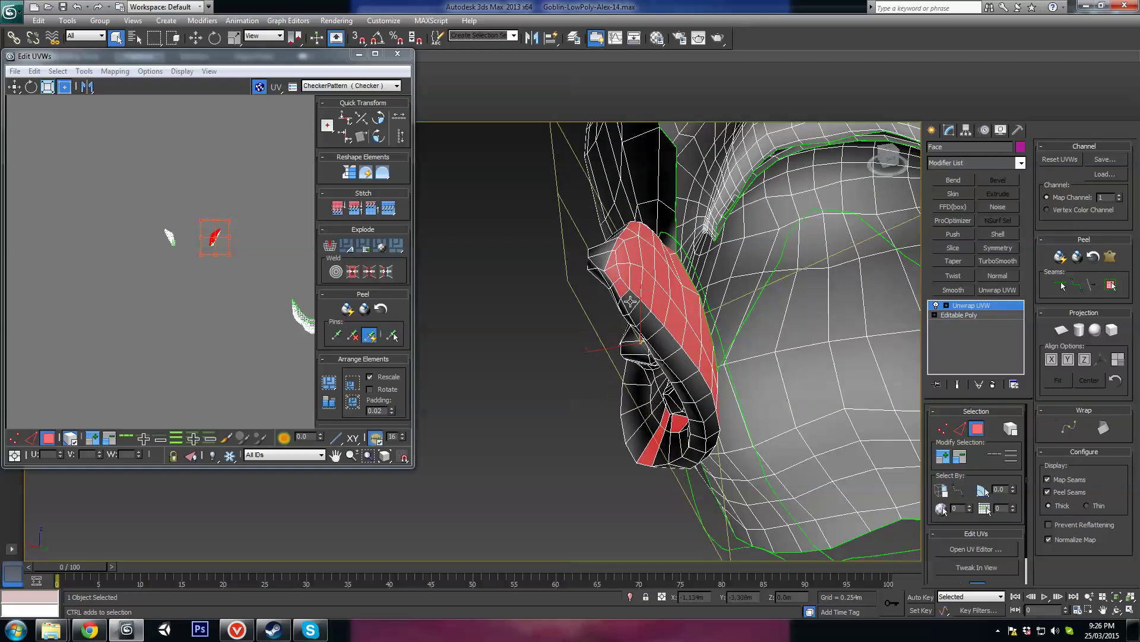
ctrl+click(632, 303)
ctrl+click(642, 316)
ctrl+click(652, 331)
ctrl+click(665, 347)
ctrl+click(681, 368)
ctrl+click(693, 391)
alt+middle_drag(693, 391, 1009, 428)
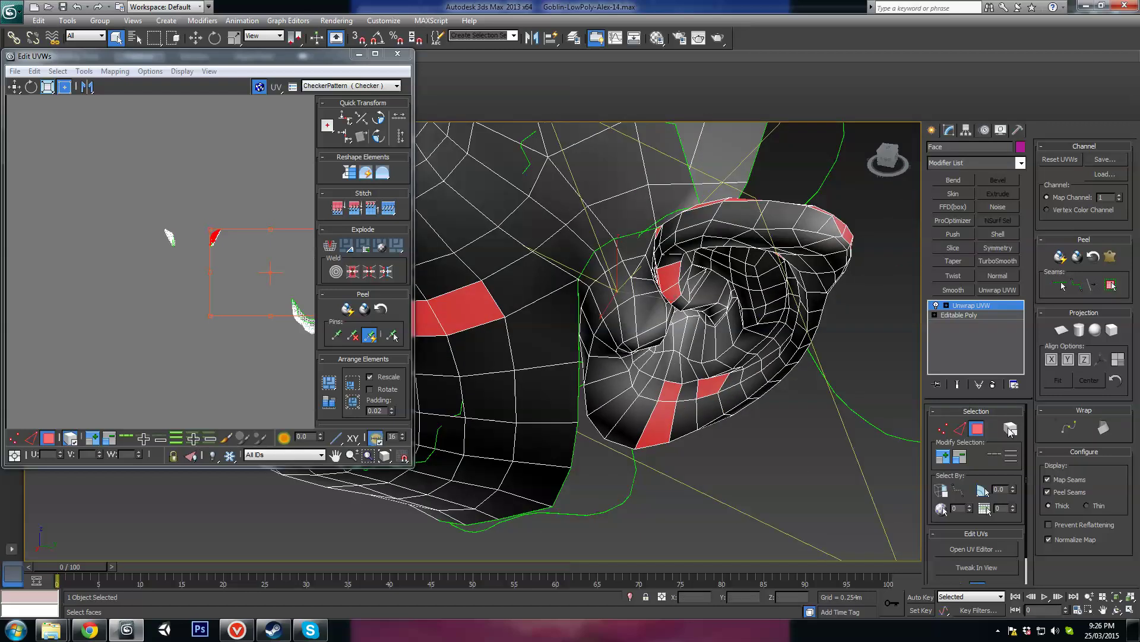
Turn on backface ignoring and remove the stray polygons on the front and inside of the ear from the selection
alt+click(664, 425)
alt+click(671, 392)
alt+click(713, 391)
alt+middle_drag(714, 391, 718, 268)
alt+click(672, 286)
alt+click(667, 276)
alt+click(665, 287)
alt+click(661, 268)
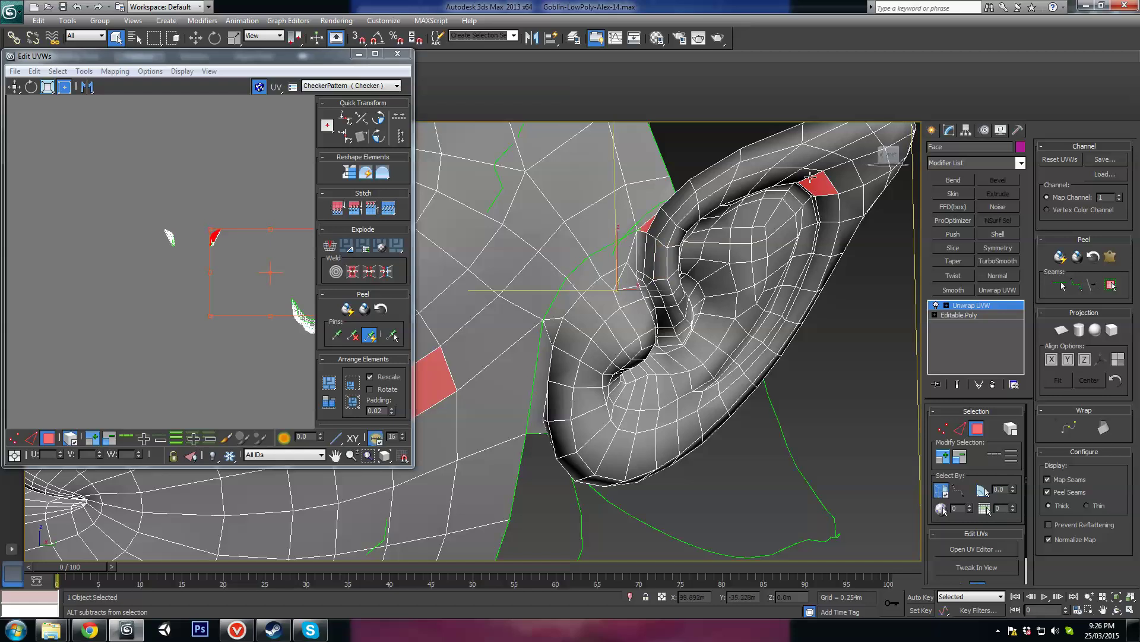
alt+click(813, 180)
Add the missing strip of polygons along the ear's rear outer edge down to the earlobe
alt+middle_drag(813, 180, 476, 323)
ctrl+click(478, 309)
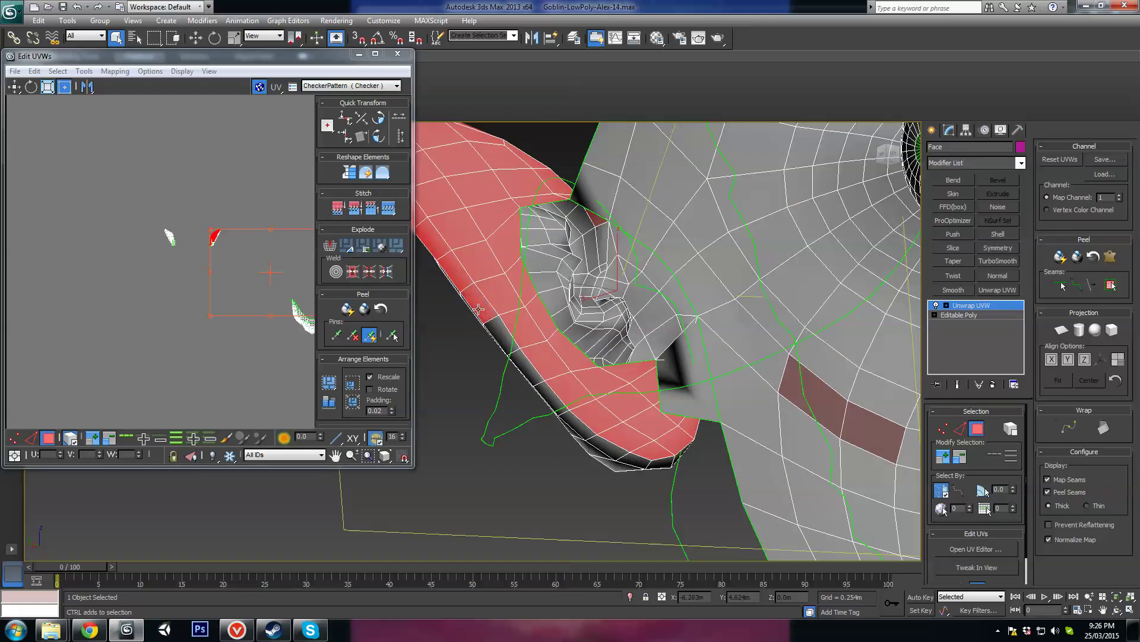
ctrl+click(505, 341)
ctrl+click(536, 375)
ctrl+click(560, 405)
ctrl+click(586, 437)
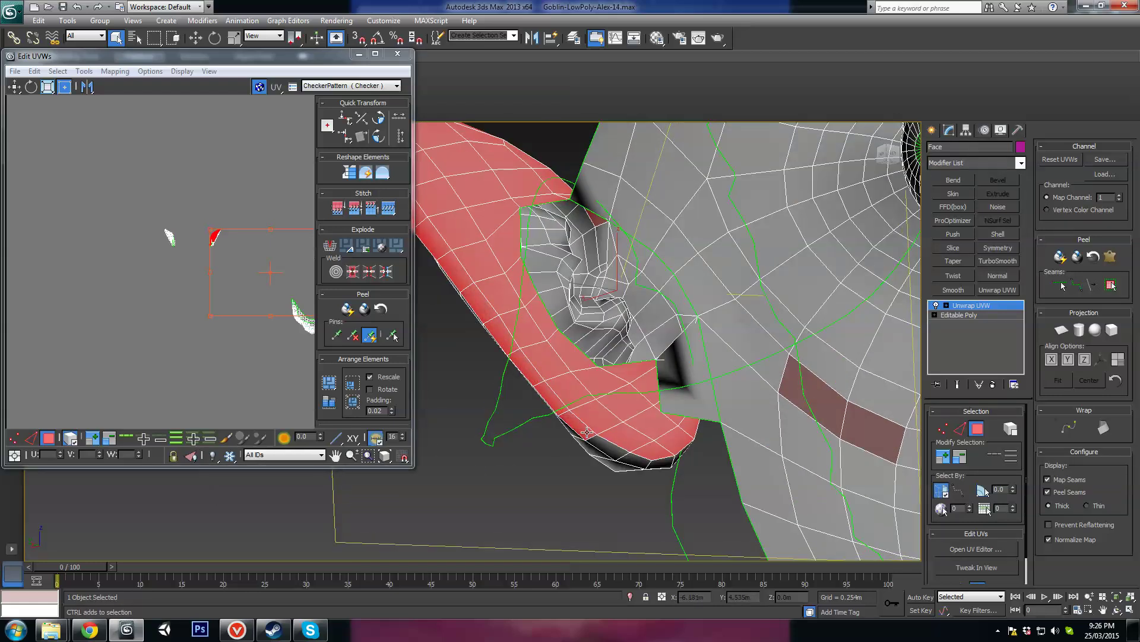
alt+middle_drag(630, 461, 832, 394)
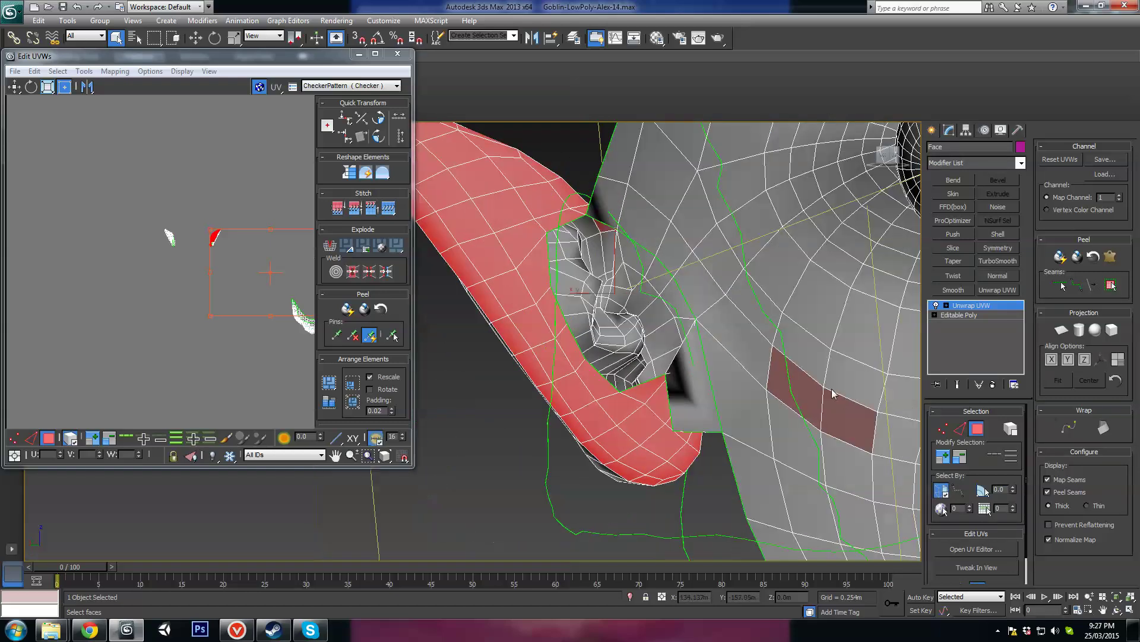
Remove the stray cheek polygons so that only the back of the ear stays selected
scroll(612, 411, down, 5)
alt+middle_drag(611, 411, 731, 404)
middle_drag(505, 362, 692, 380)
alt+click(602, 382)
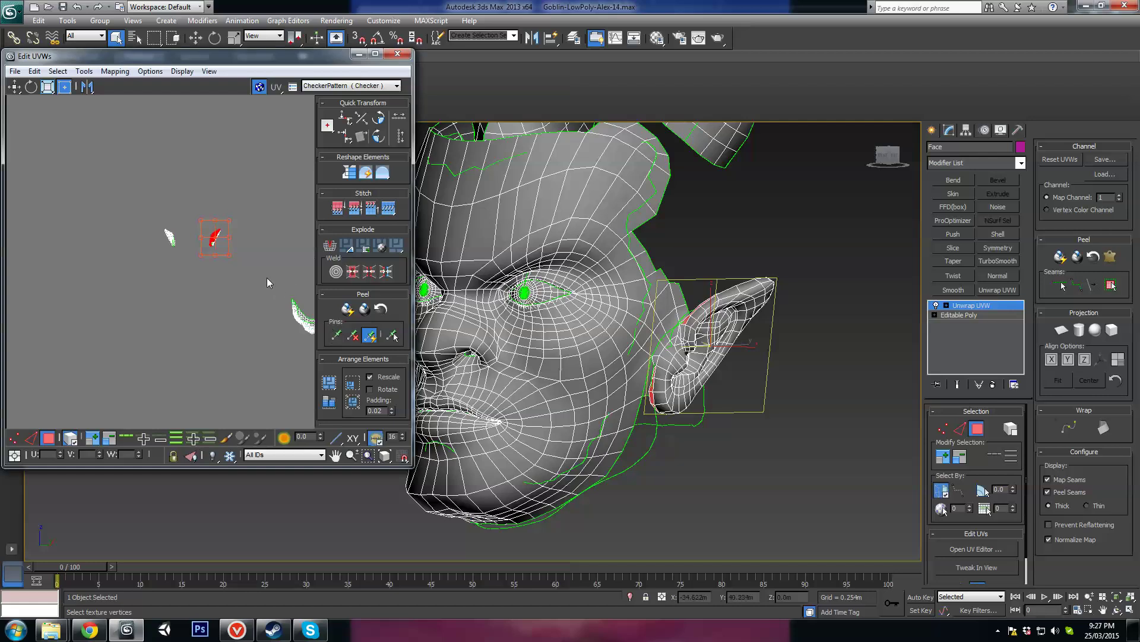
Examine the selected ear-back polygons within the ear shell in the UV editor and check the cheek for stray selections
middle_drag(266, 277, 174, 305)
middle_drag(105, 212, 141, 191)
scroll(173, 242, up, 3)
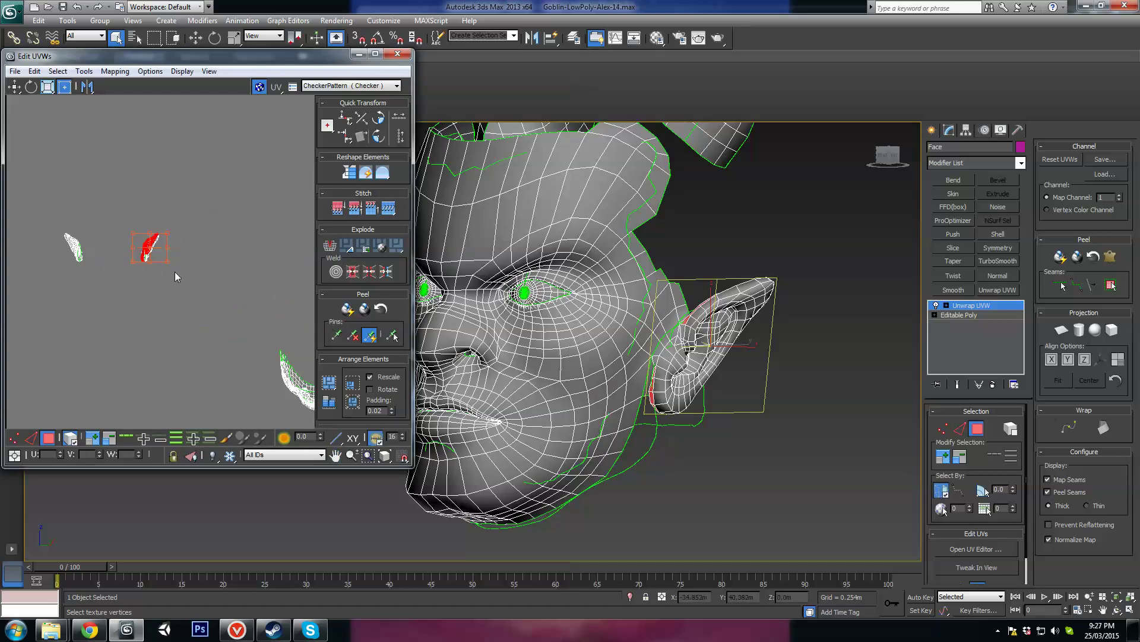
scroll(156, 276, down, 2)
middle_drag(117, 272, 93, 189)
scroll(155, 276, up, 1)
ctrl+click(555, 364)
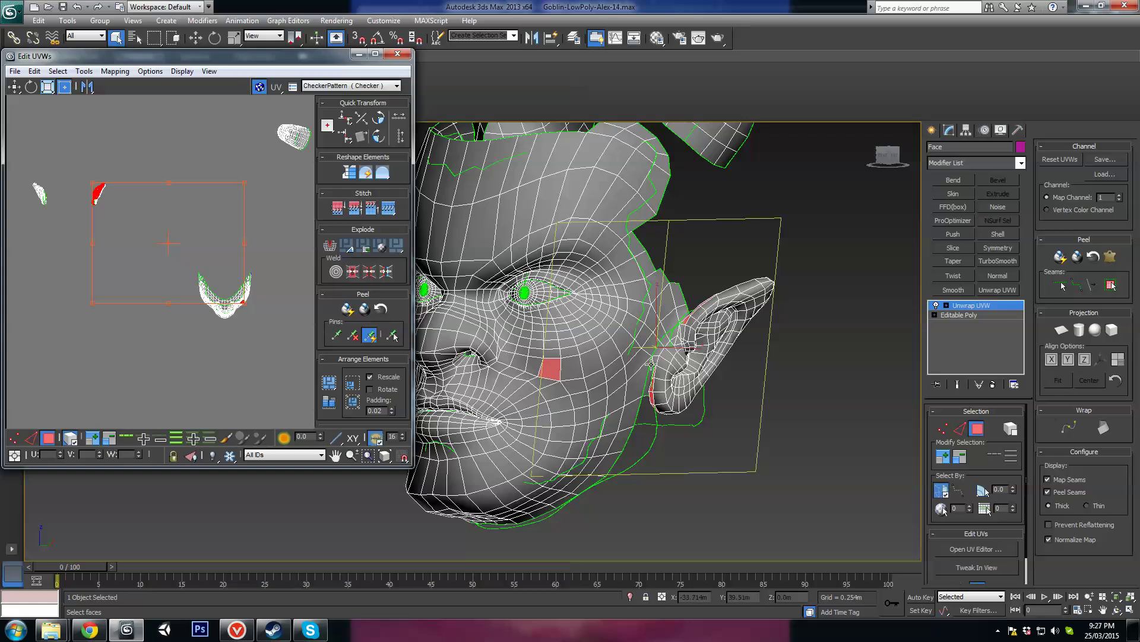
alt+click(557, 366)
middle_drag(154, 232, 250, 319)
scroll(251, 319, up, 4)
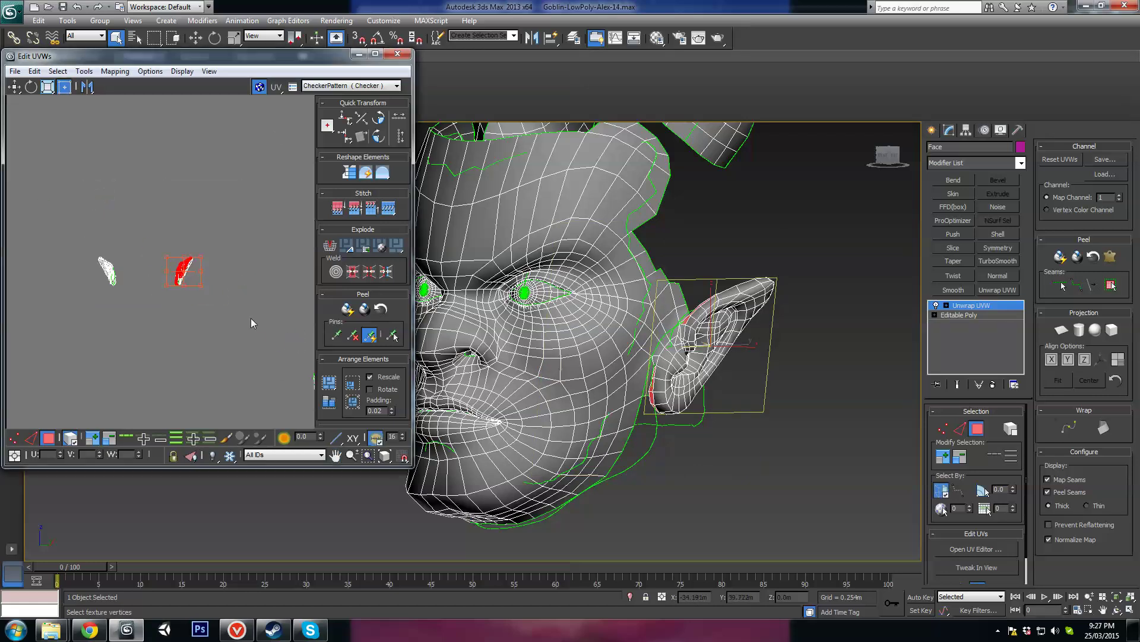
Move the selected ear-back UVs off the ear shell into the empty space above the two ears
scroll(178, 256, down, 1)
middle_drag(137, 249, 188, 269)
drag(186, 268, 153, 165)
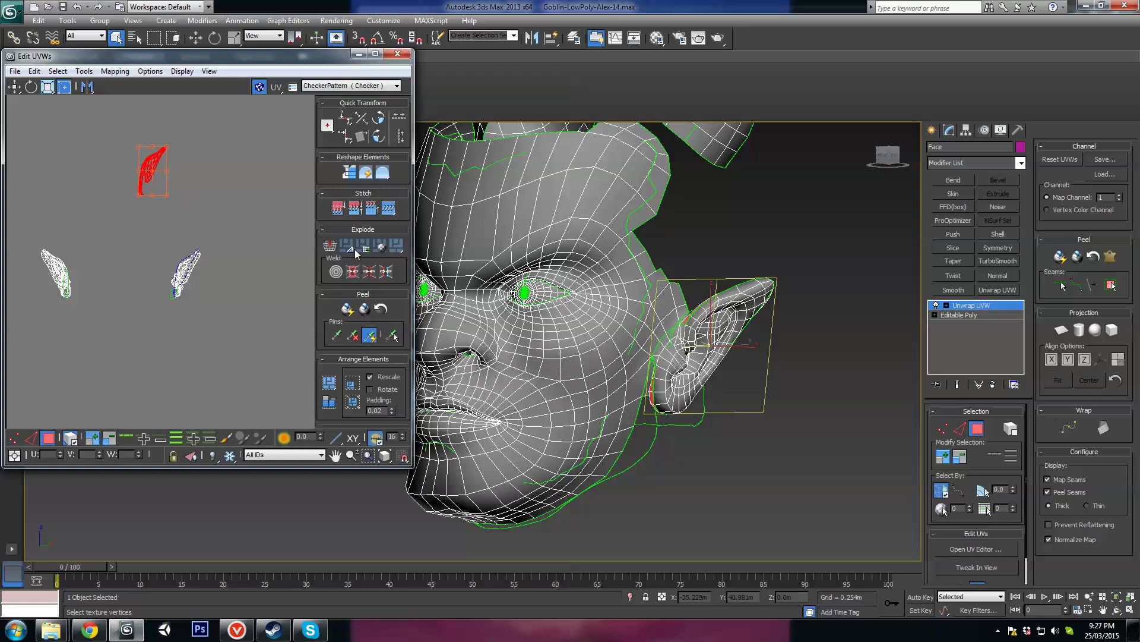
middle_drag(166, 279, 175, 295)
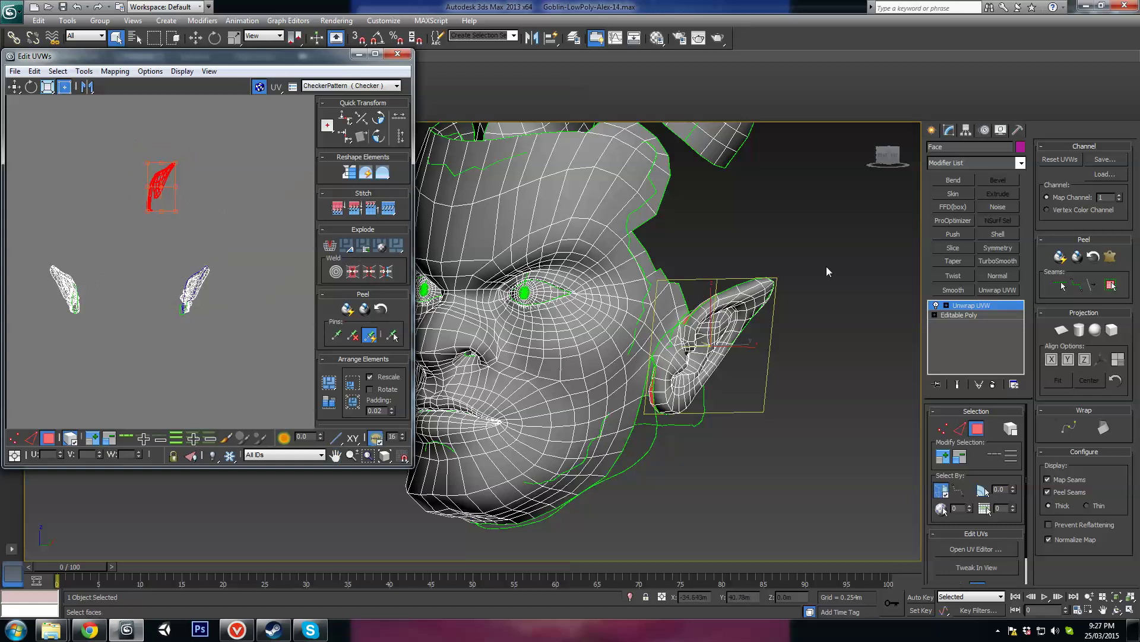
Start a pelt map on the separated ear-back UVs and run the pelt simulation to stretch them open
middle_drag(826, 266, 784, 347)
alt+middle_drag(648, 399, 741, 385)
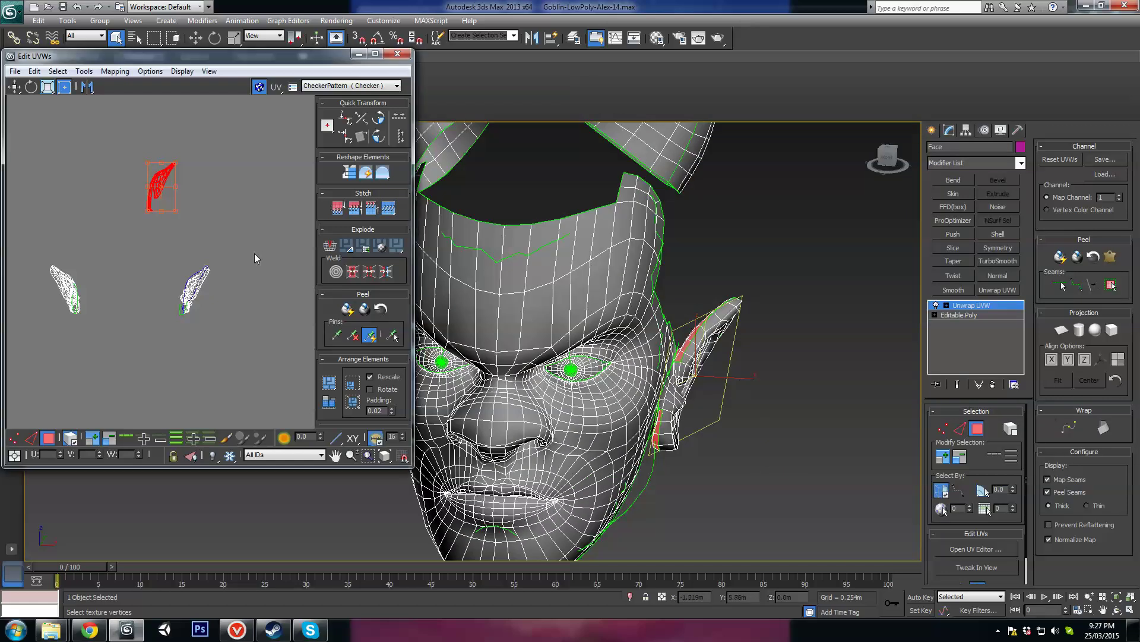
scroll(168, 216, down, 3)
scroll(162, 207, up, 2)
scroll(159, 202, up, 2)
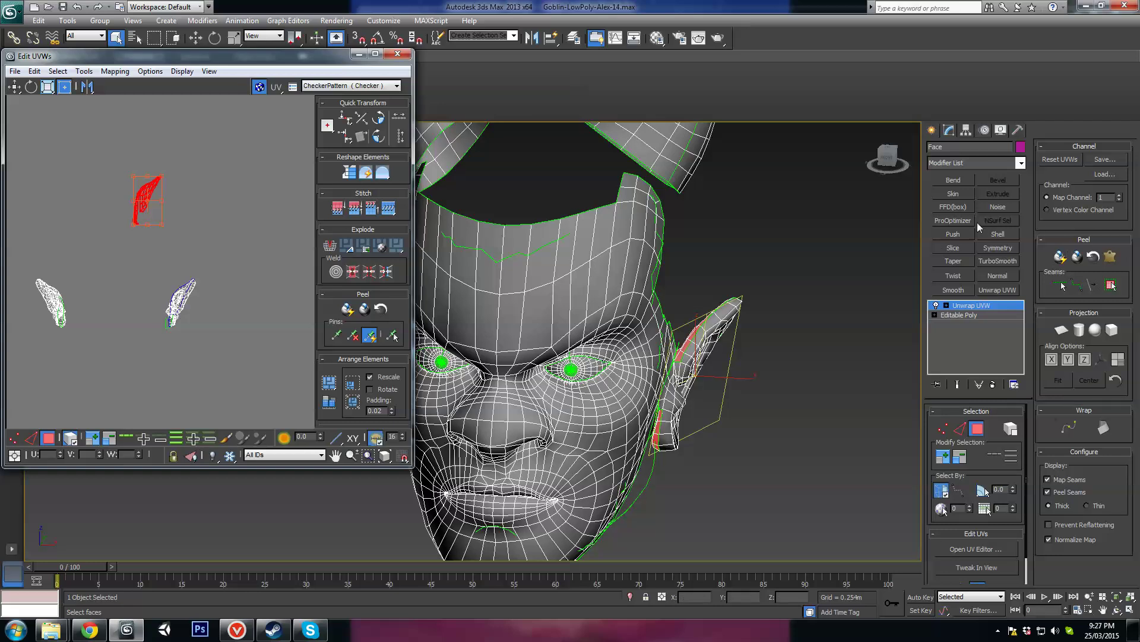
click(1109, 258)
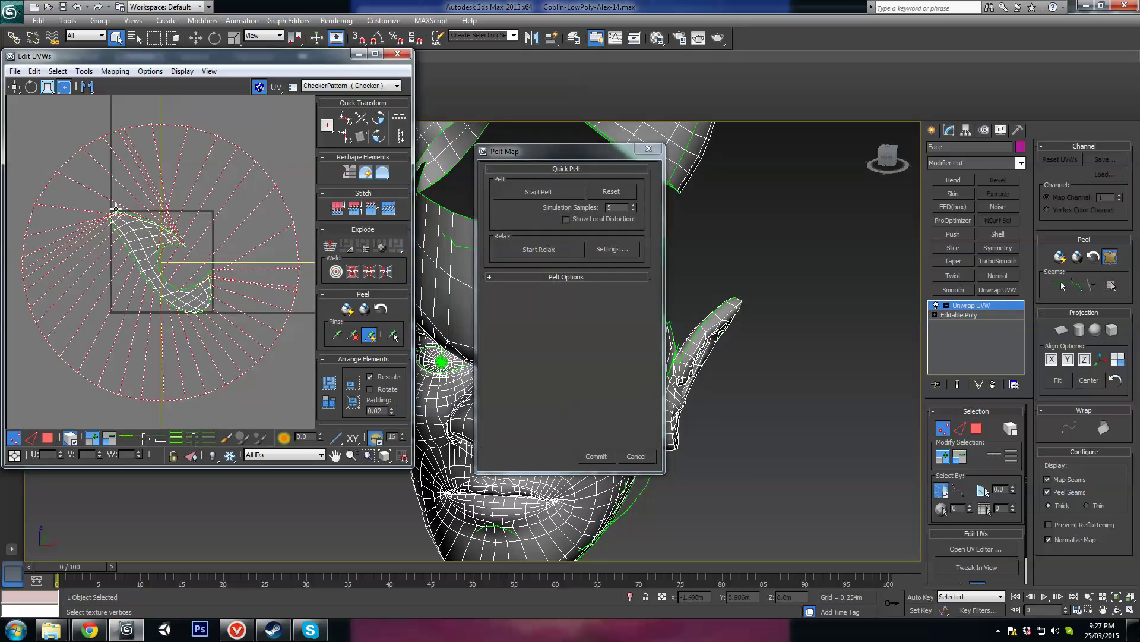
click(529, 191)
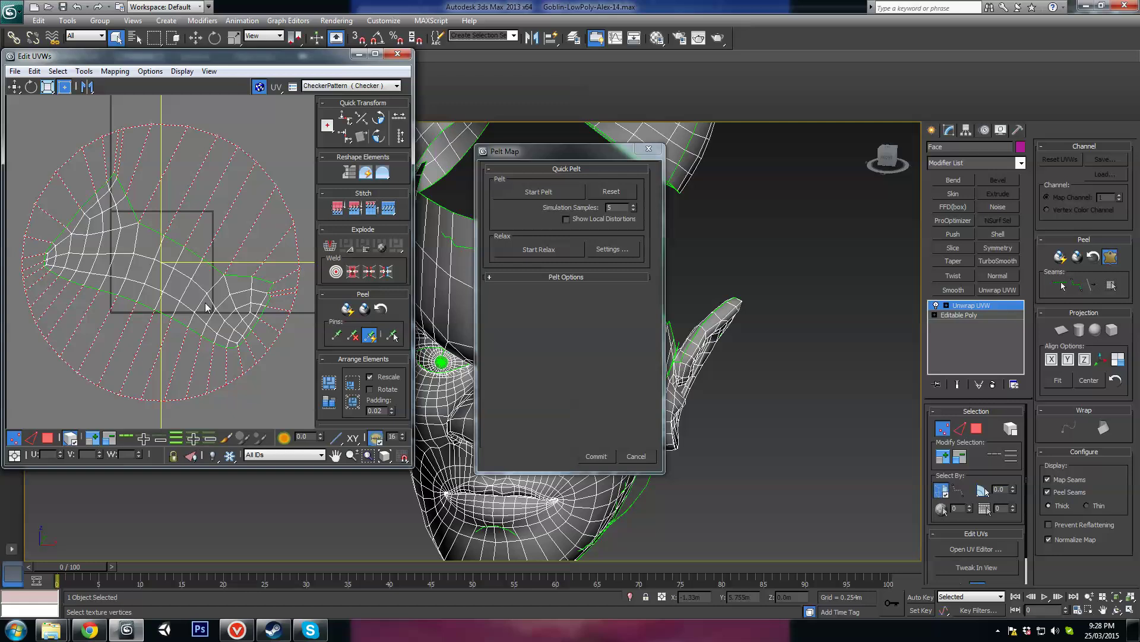
Relax the stretched ear-back pelt and commit the result
click(558, 254)
click(553, 254)
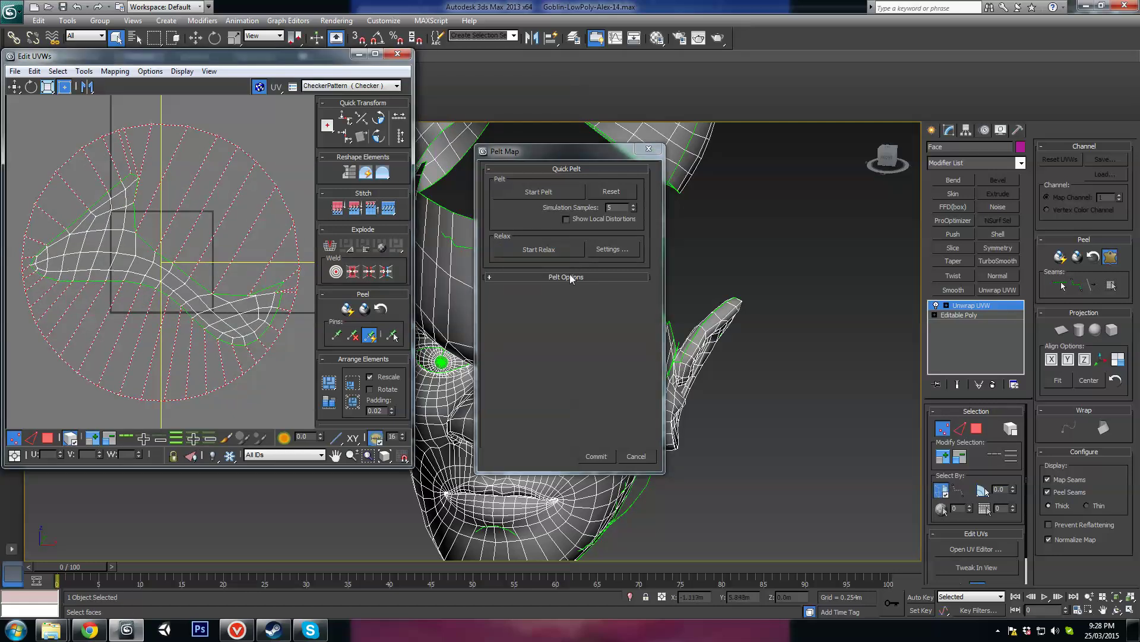
click(554, 256)
click(173, 266)
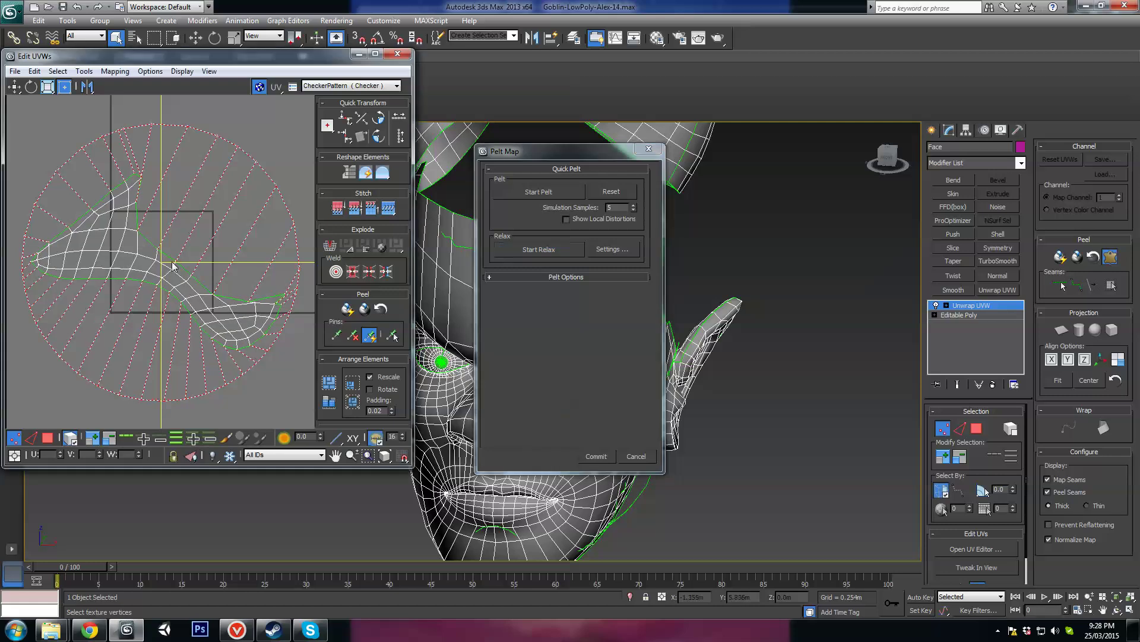
mouse_move(218, 291)
middle_down()
mouse_move(238, 276)
mouse_move(216, 286)
middle_up()
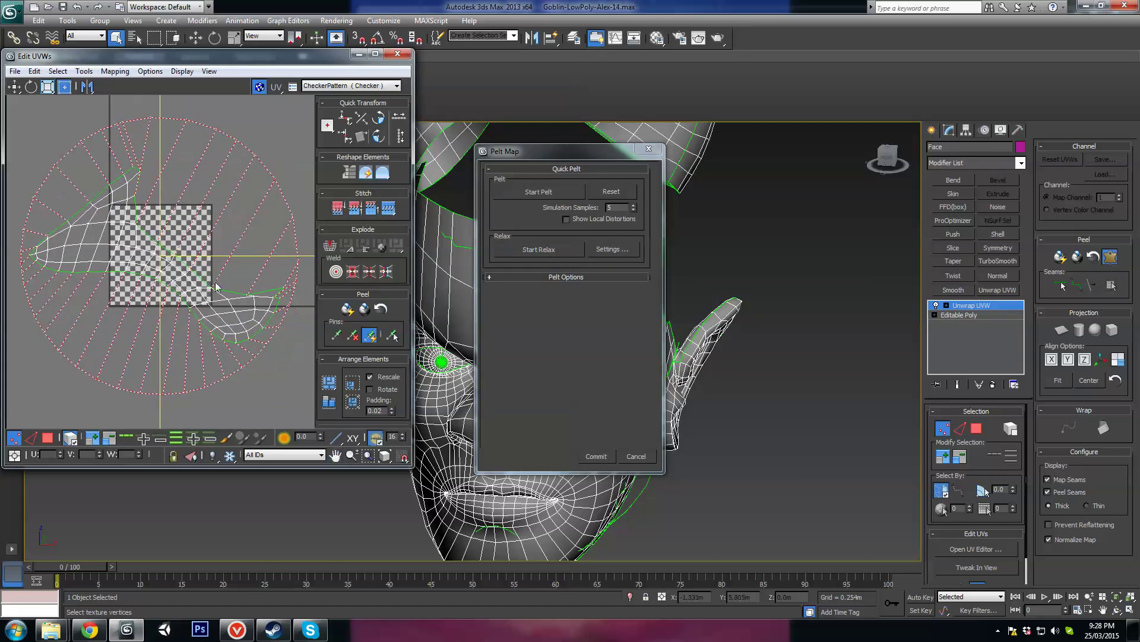
click(588, 459)
Show the CheckerPattern texture on the head model to judge the ear's unwrap
mouse_move(107, 312)
middle_down()
mouse_move(142, 295)
mouse_move(108, 314)
middle_up()
scroll(142, 295, down, 1)
scroll(108, 314, down, 1)
mouse_move(648, 346)
alt+middle_down()
mouse_move(547, 349)
mouse_move(653, 349)
alt+middle_up()
middle_drag(652, 349, 551, 347)
click(309, 88)
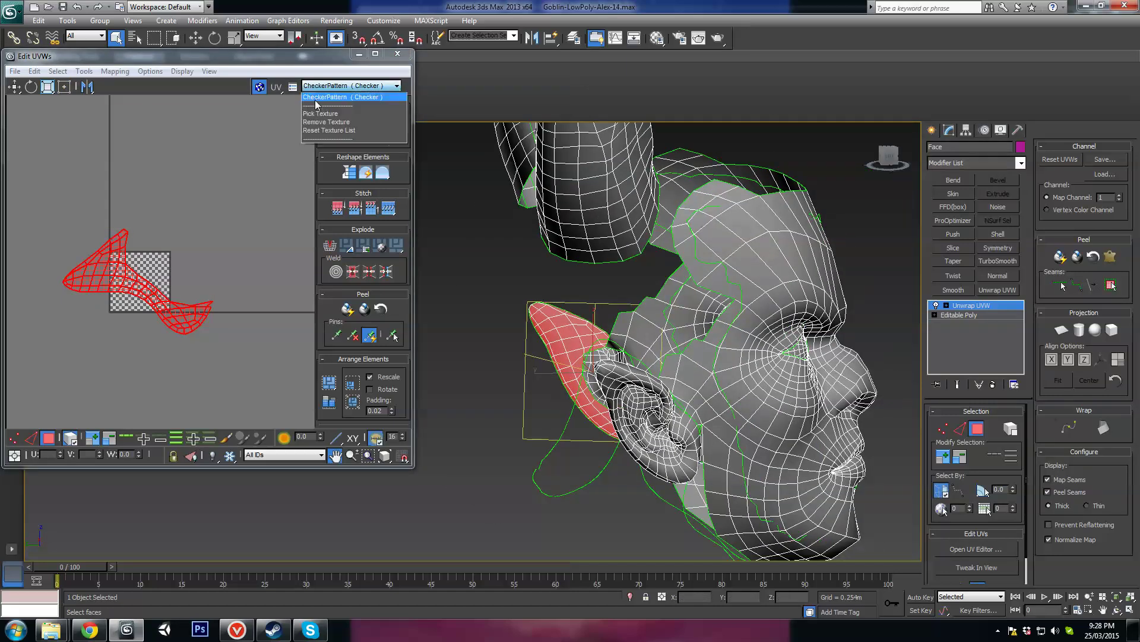
click(324, 95)
Turn off the selected-face shading and the edge display, and inspect the checker pattern around the ear
scroll(662, 350, up, 5)
scroll(661, 352, up, 2)
mouse_move(661, 353)
alt+middle_down()
mouse_move(636, 389)
mouse_move(562, 395)
alt+middle_up()
key(F2)
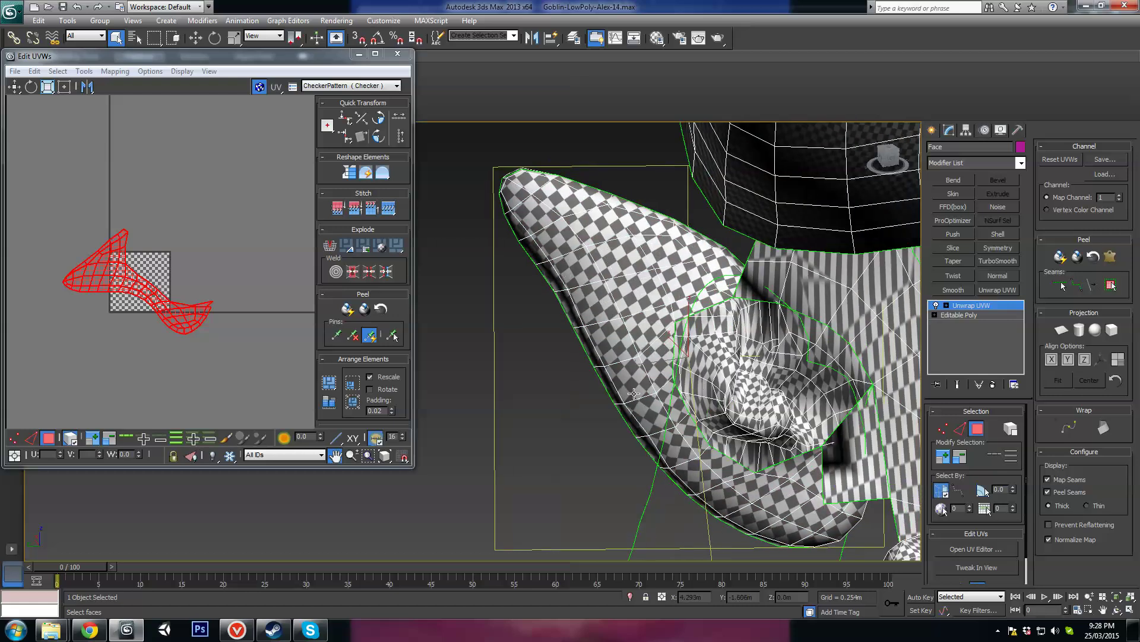
key(F4)
mouse_move(676, 380)
alt+middle_down()
mouse_move(662, 383)
mouse_move(631, 292)
mouse_move(662, 329)
mouse_move(856, 360)
mouse_move(844, 336)
alt+middle_up()
Move the pelted ear-back UV shell away from the texture tile's corner into the space near the smaller shells
middle_drag(187, 324, 229, 294)
scroll(228, 297, down, 3)
scroll(229, 301, down, 5)
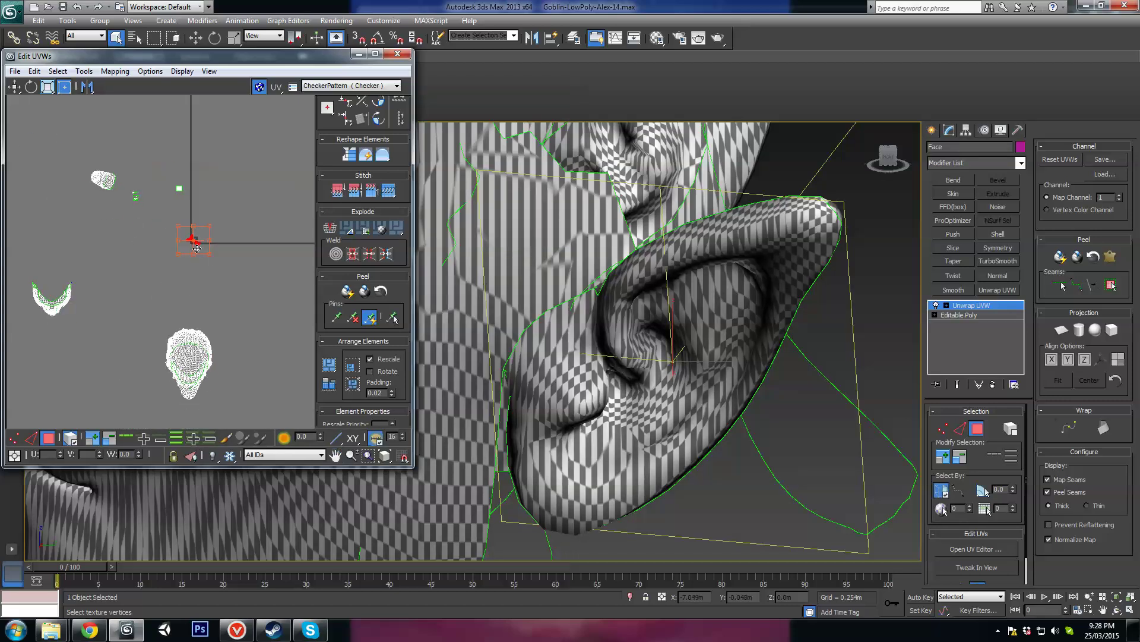
middle_drag(59, 209, 146, 202)
scroll(149, 205, down, 1)
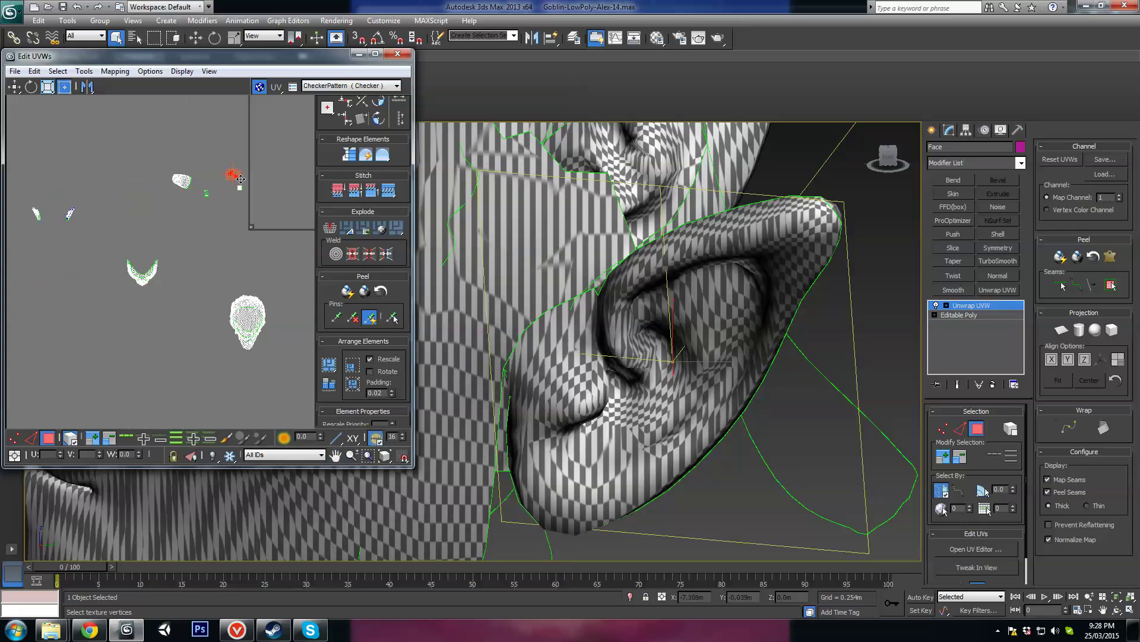
drag(241, 178, 277, 167)
Select the remaining UV shell for the front of the same ear
middle_drag(159, 261, 185, 249)
scroll(185, 248, up, 2)
middle_drag(56, 212, 204, 297)
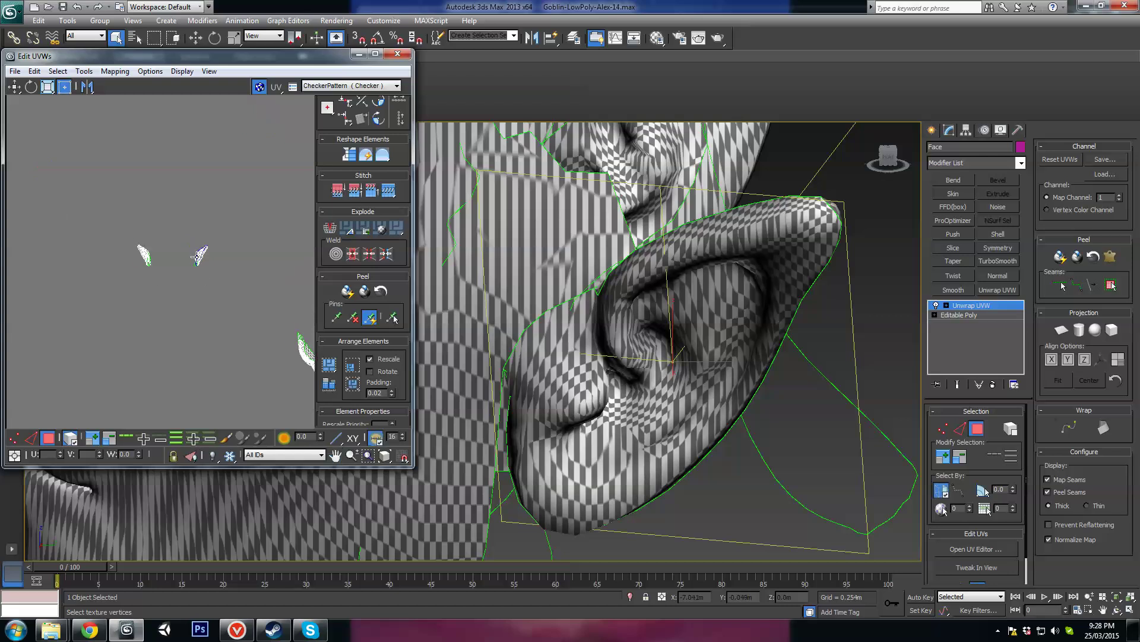
scroll(190, 260, up, 2)
drag(222, 227, 181, 282)
middle_drag(431, 341, 429, 358)
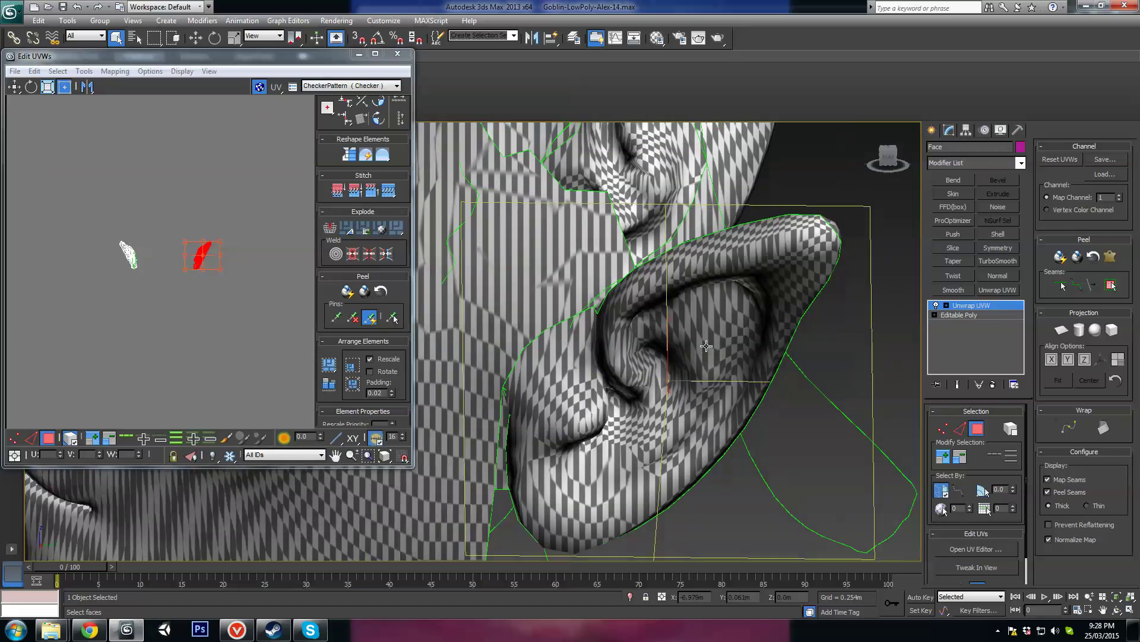
scroll(707, 347, down, 3)
alt+middle_drag(665, 351, 624, 335)
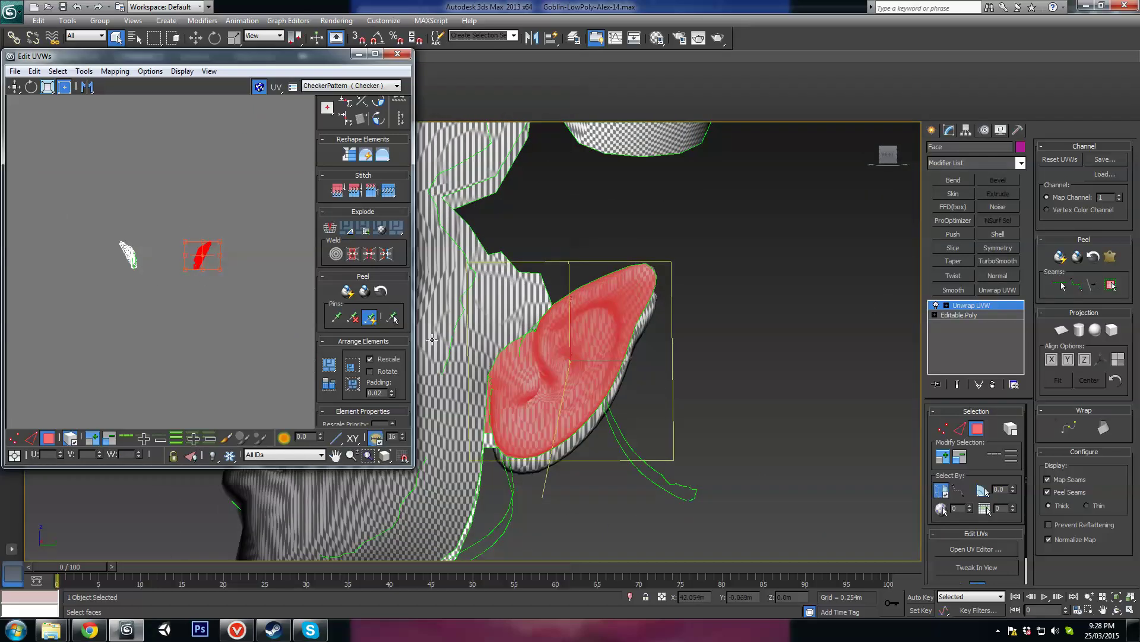
click(1108, 256)
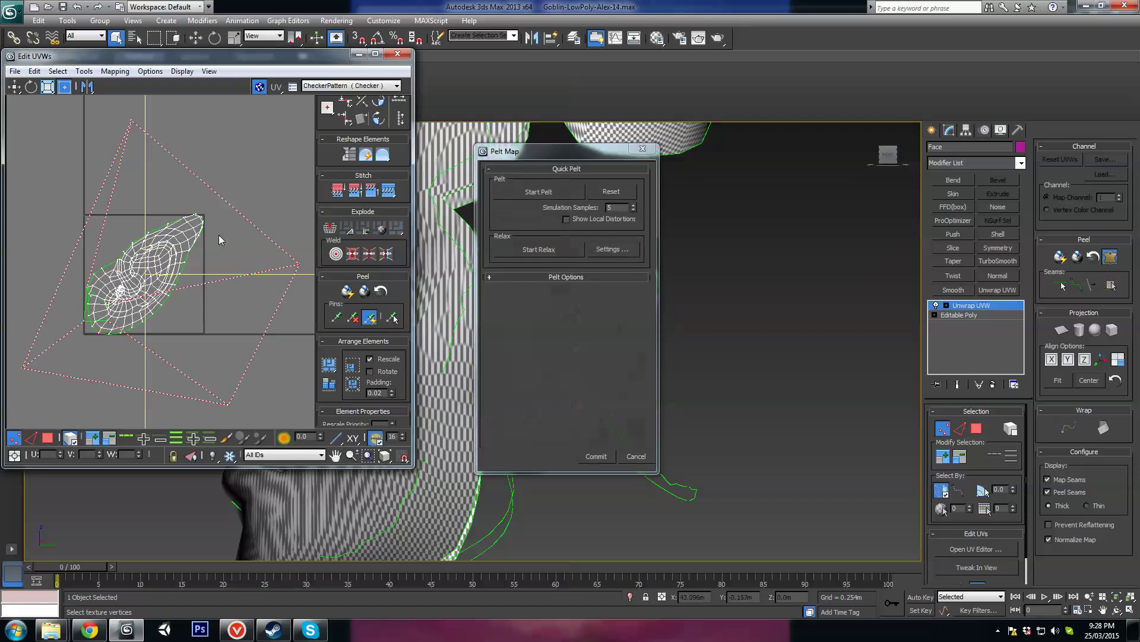
click(518, 193)
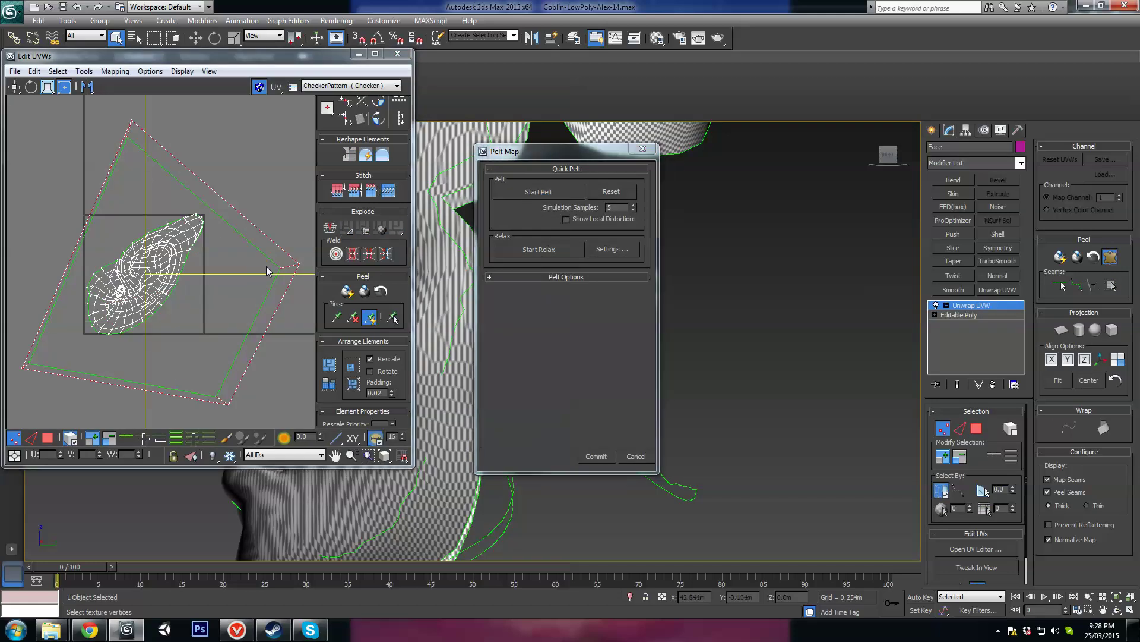
click(637, 456)
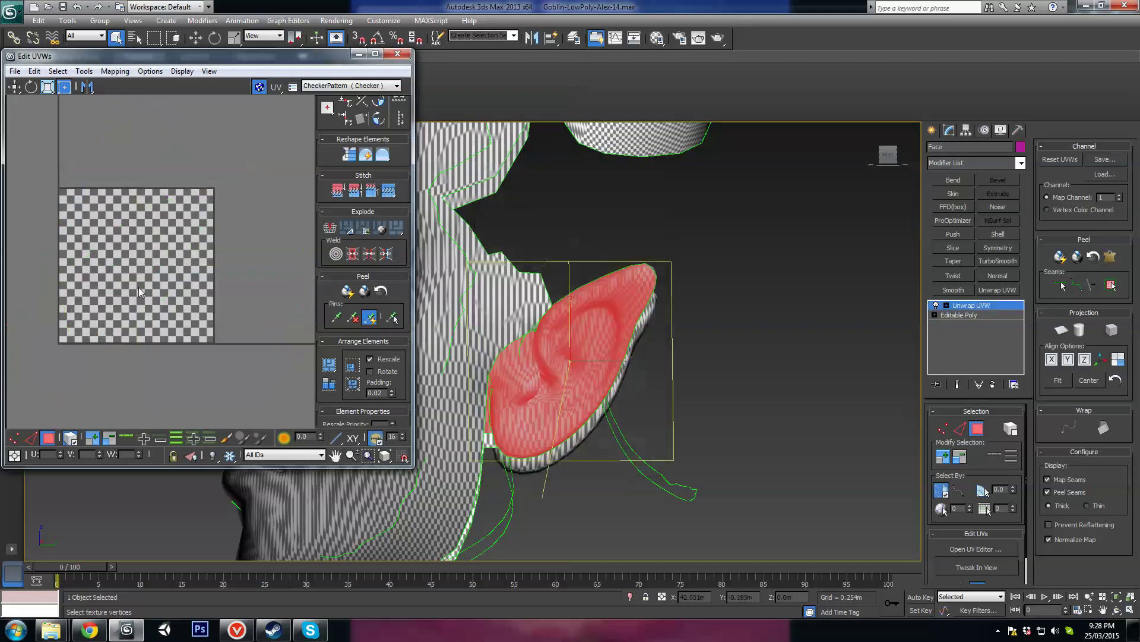
Start a pelt map on the front-of-ear shell and run the pelt simulation
alt+middle_drag(564, 333, 605, 291)
click(348, 291)
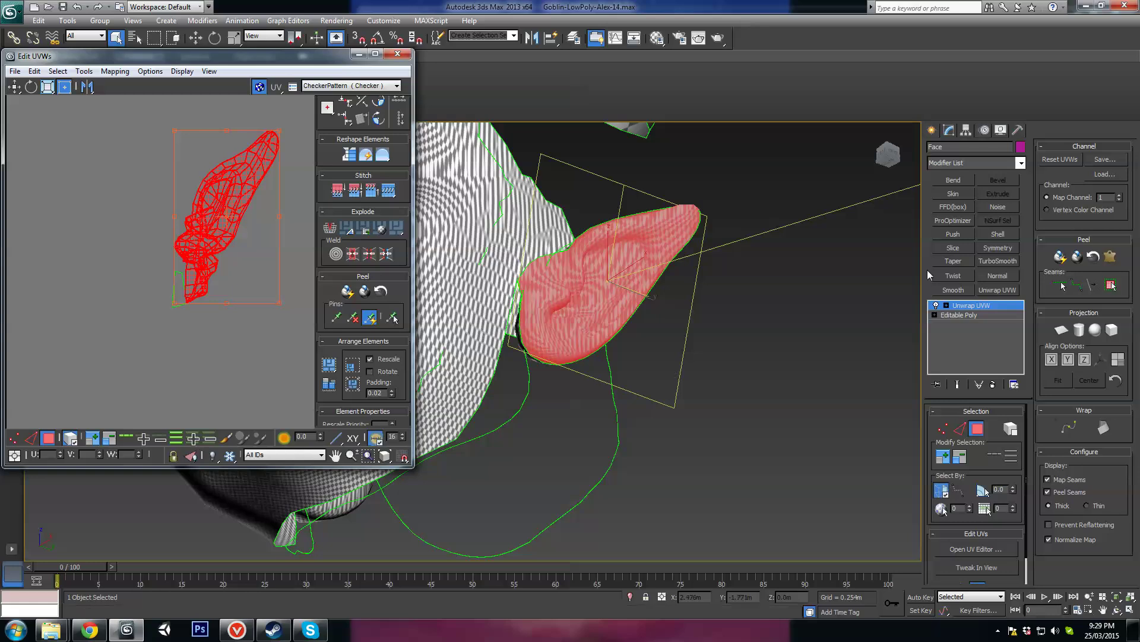
click(1110, 256)
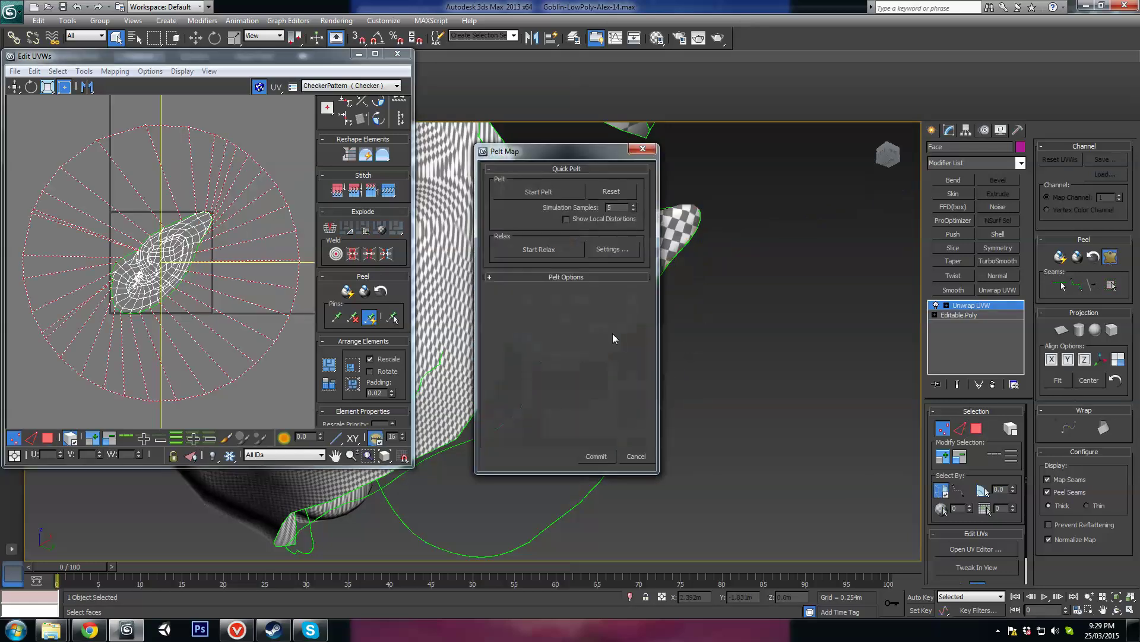
click(532, 192)
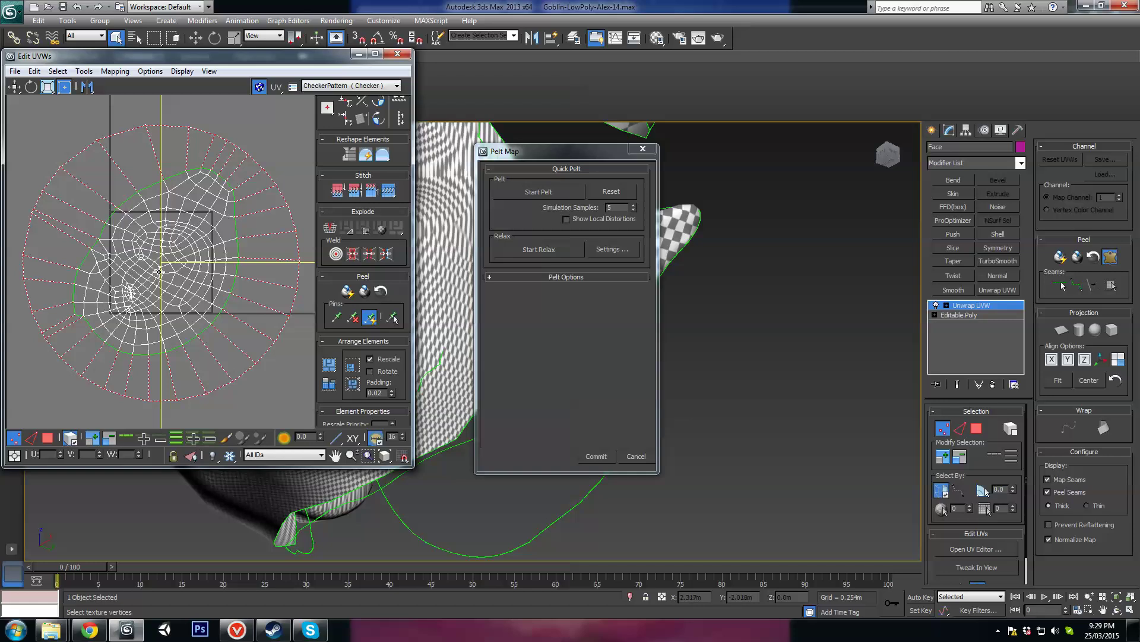
Relax the ear-front pelt until it regains the ear's outline, and commit it
click(541, 250)
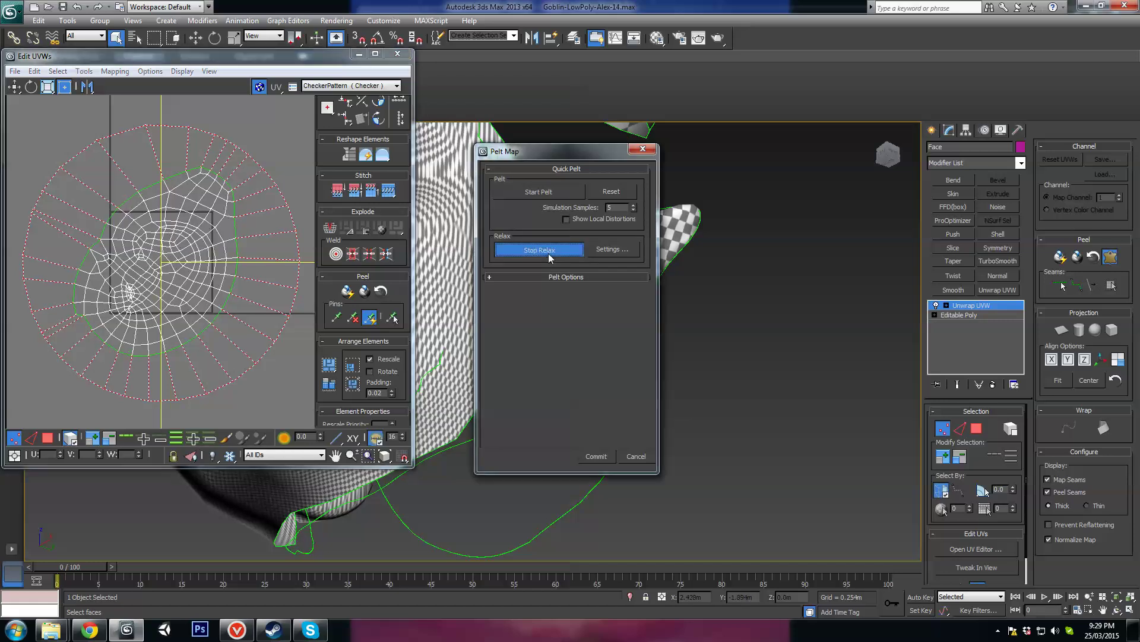
click(539, 251)
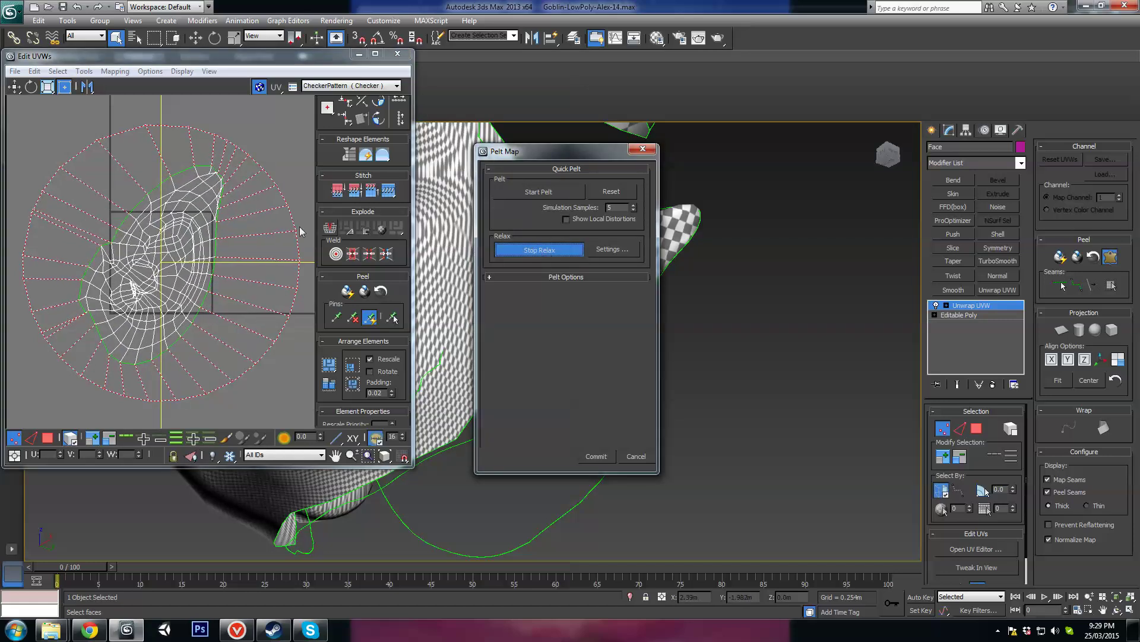
click(597, 457)
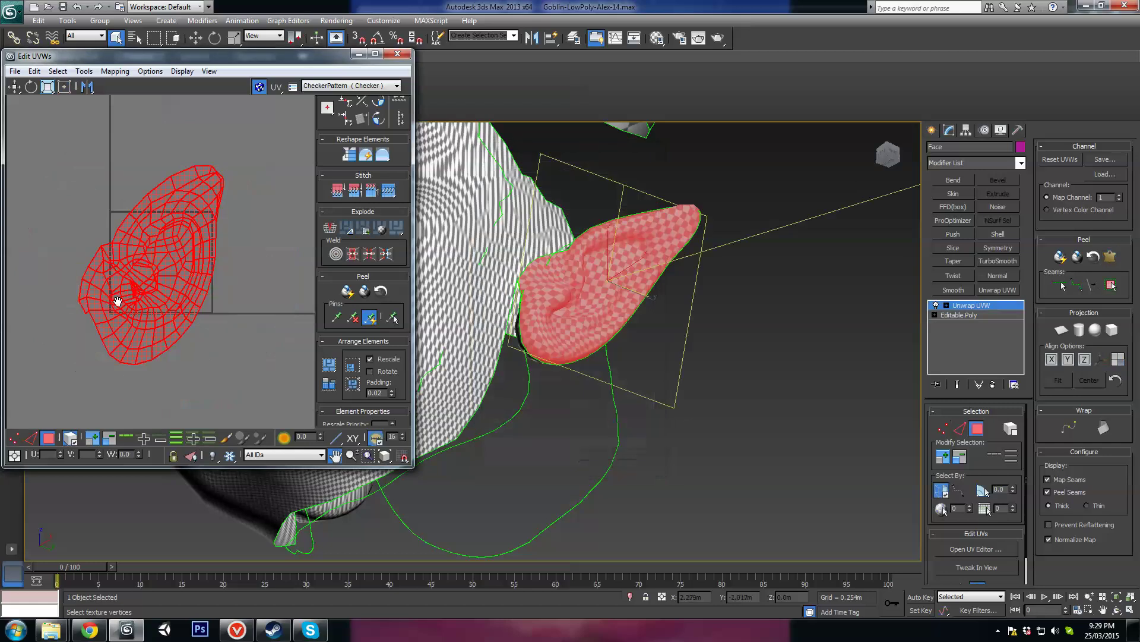
Move the pelted ear-front UV shell off the texture tile into empty space and deselect it
scroll(119, 285, up, 3)
scroll(127, 279, down, 4)
middle_drag(126, 279, 247, 277)
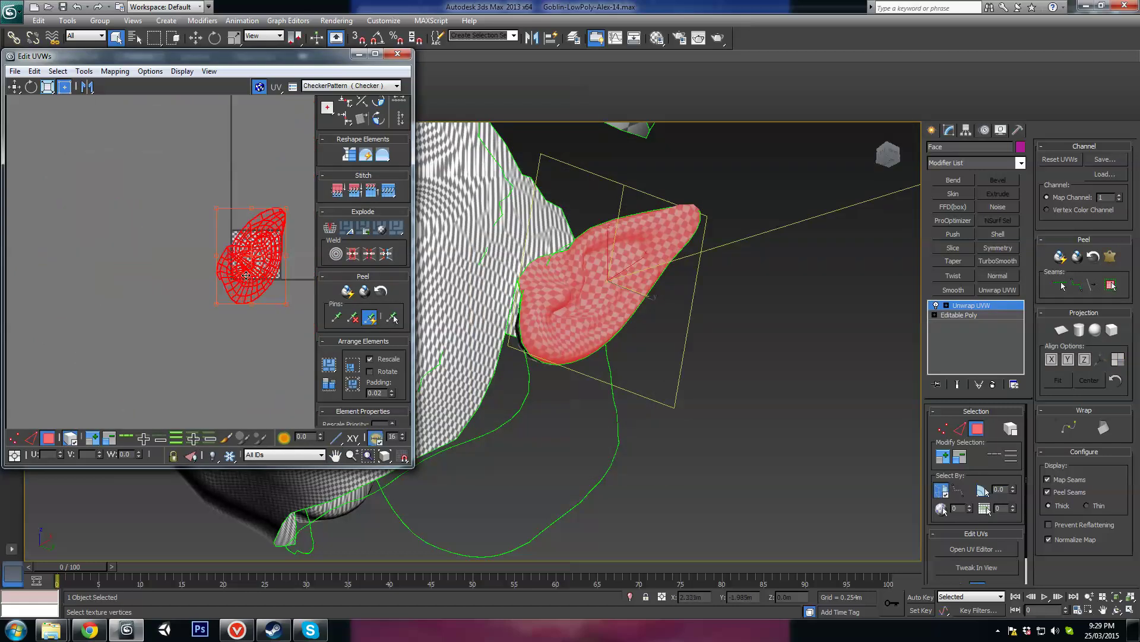
drag(247, 277, 138, 278)
scroll(138, 278, up, 4)
click(187, 347)
Switch from whole-element to individual polygon selection for the ear-front shell and clear the selection
scroll(189, 272, up, 8)
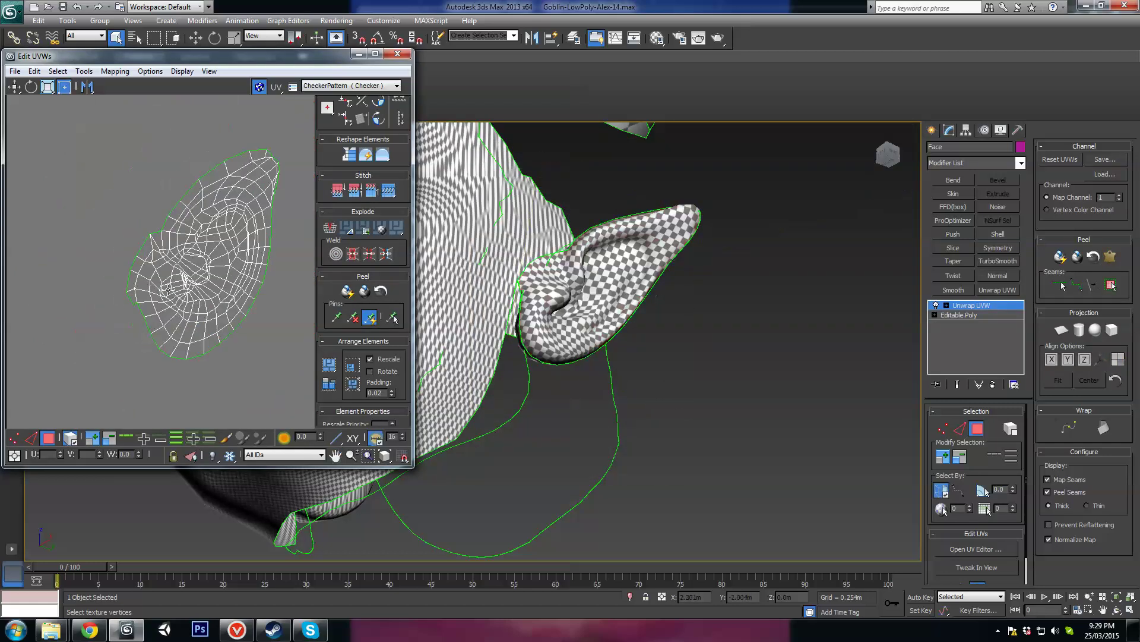
click(190, 271)
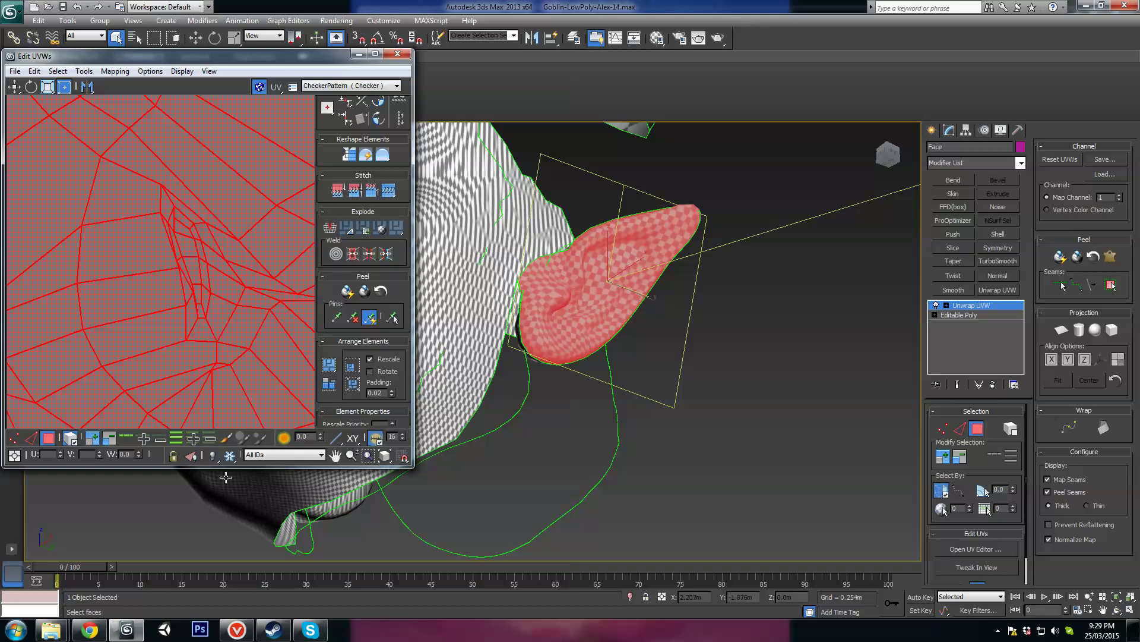
click(184, 347)
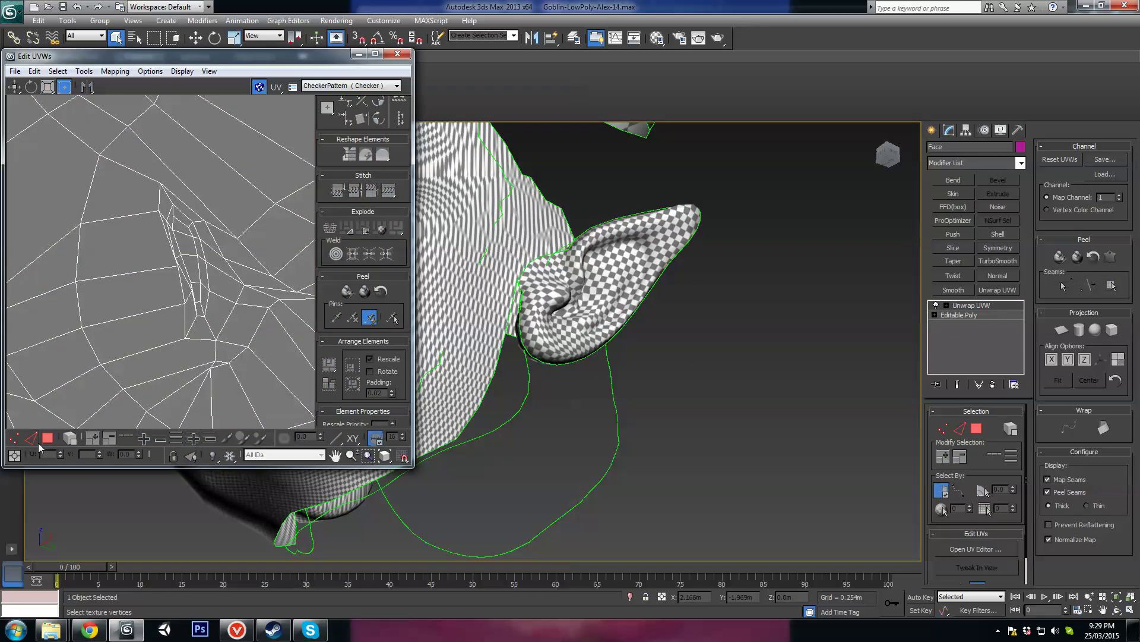
click(171, 258)
key(z)
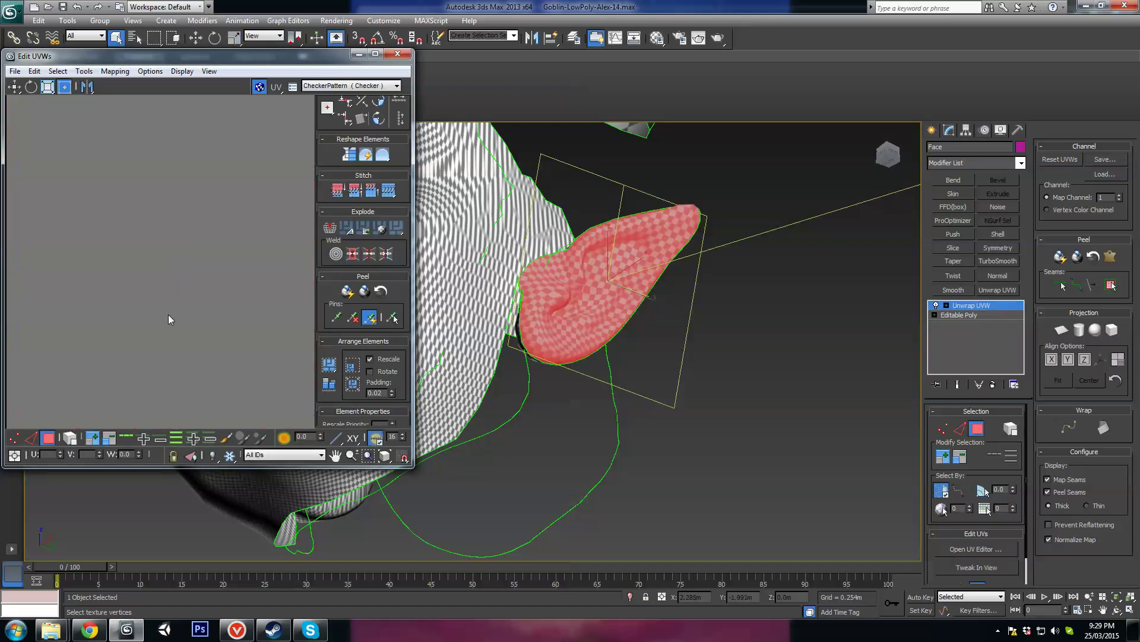
scroll(194, 365, down, 3)
click(194, 365)
Select the overlapping polygons inside the ear-front UV shell and grow the selection twice to locate them on the model
scroll(193, 282, up, 10)
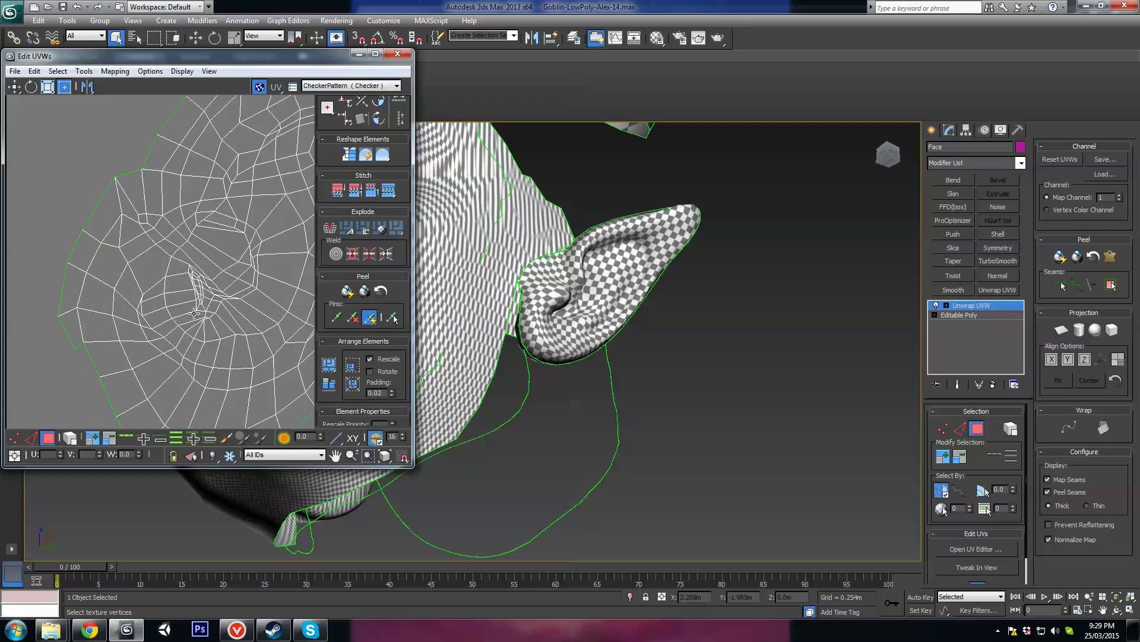
click(178, 276)
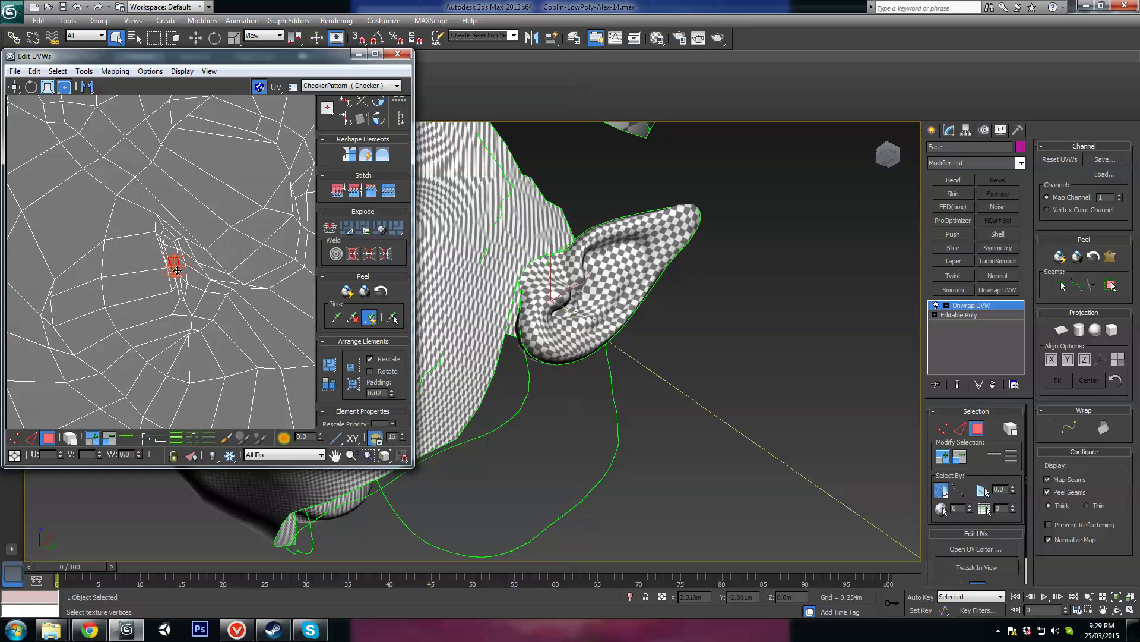
click(171, 280)
scroll(184, 291, up, 2)
click(158, 241)
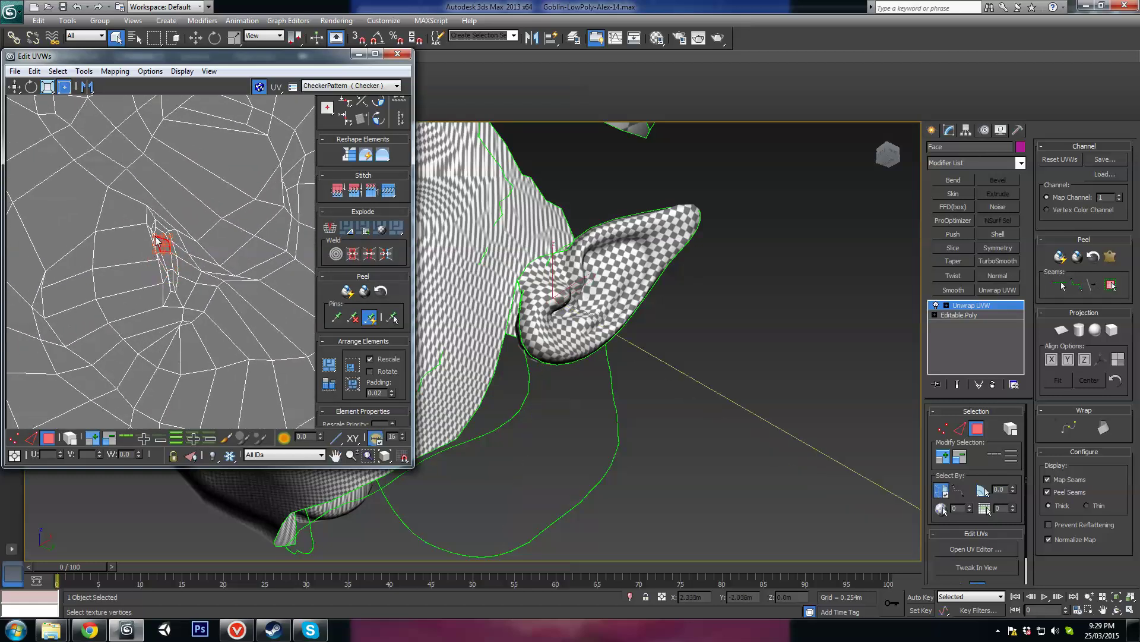
scroll(586, 294, up, 8)
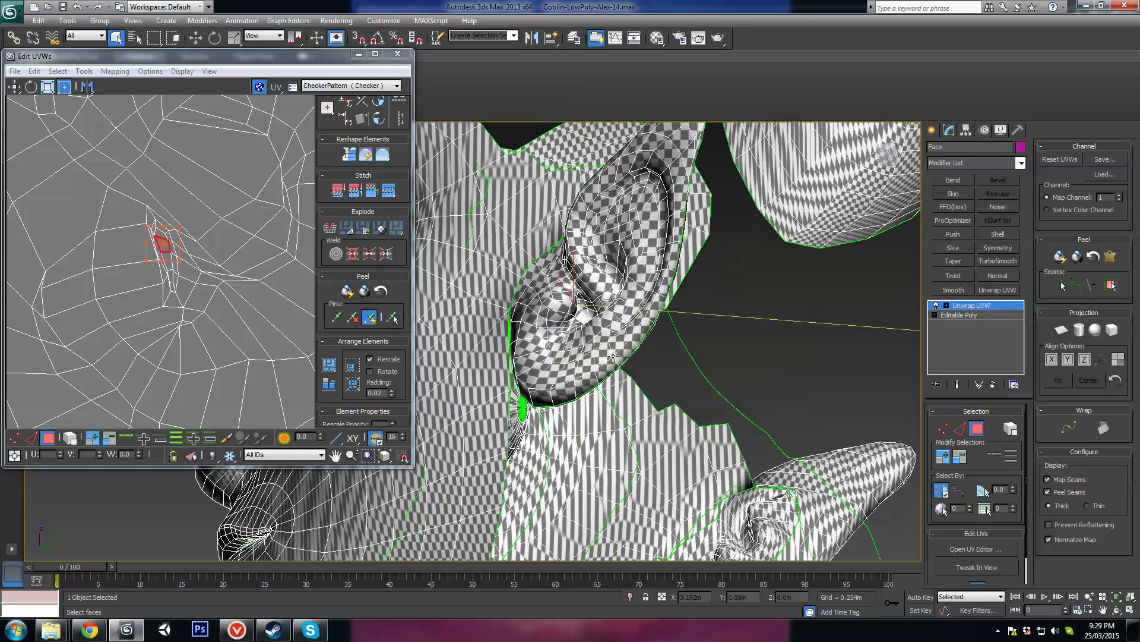
alt+middle_drag(648, 342, 624, 310)
click(675, 265)
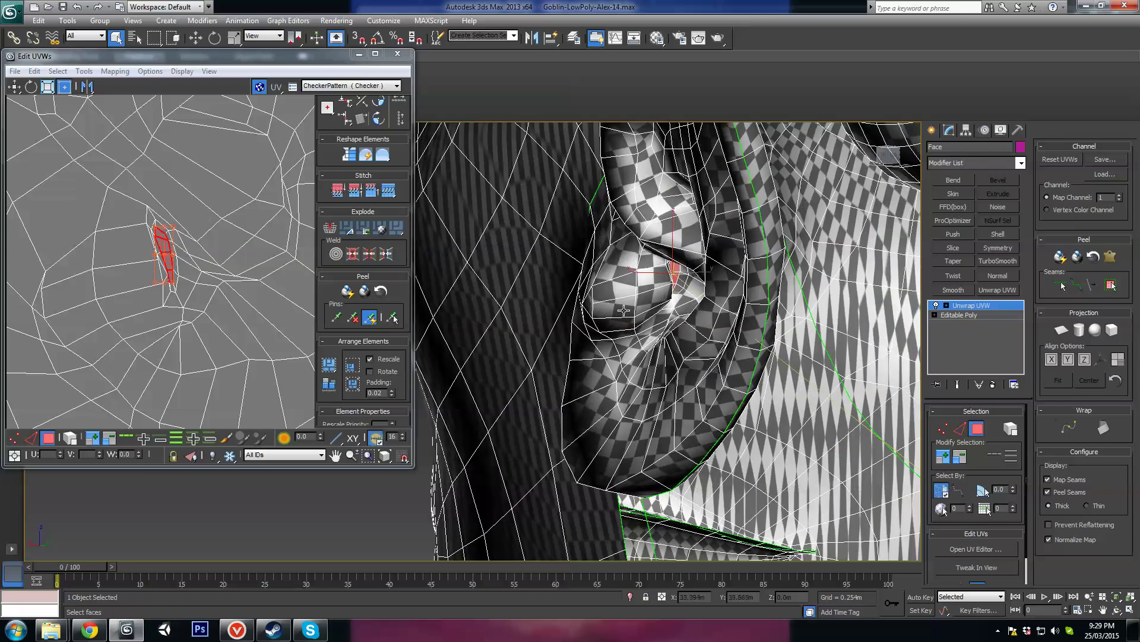
click(944, 456)
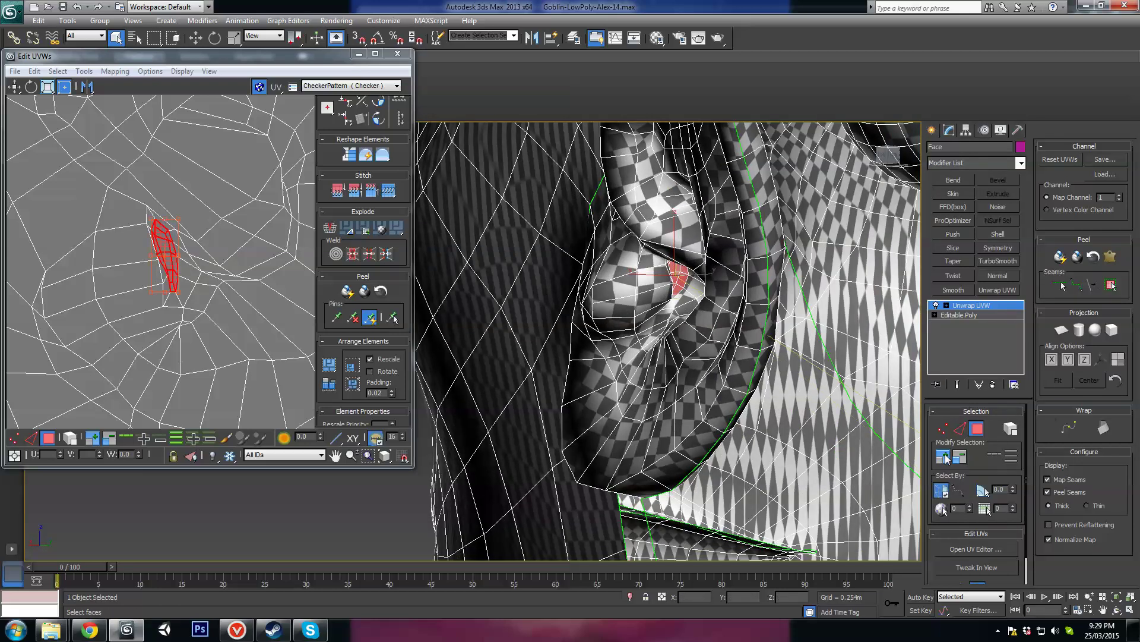
click(944, 456)
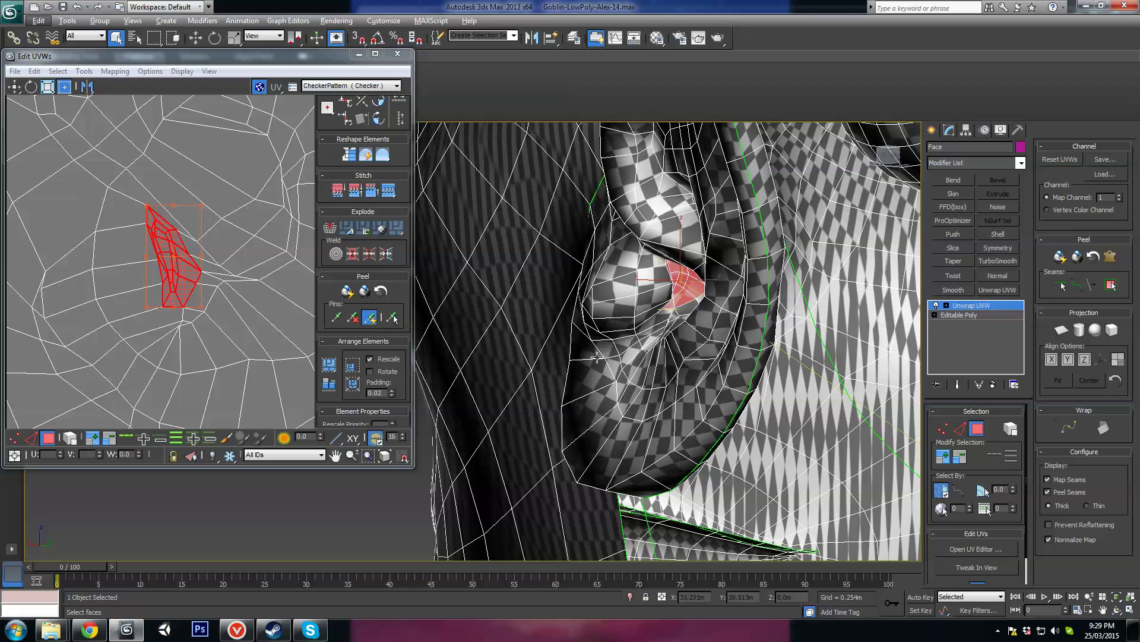
Select the polygon beside the ear's inner hollow and examine the checker pattern around it from several angles
alt+middle_drag(629, 342, 600, 338)
click(708, 331)
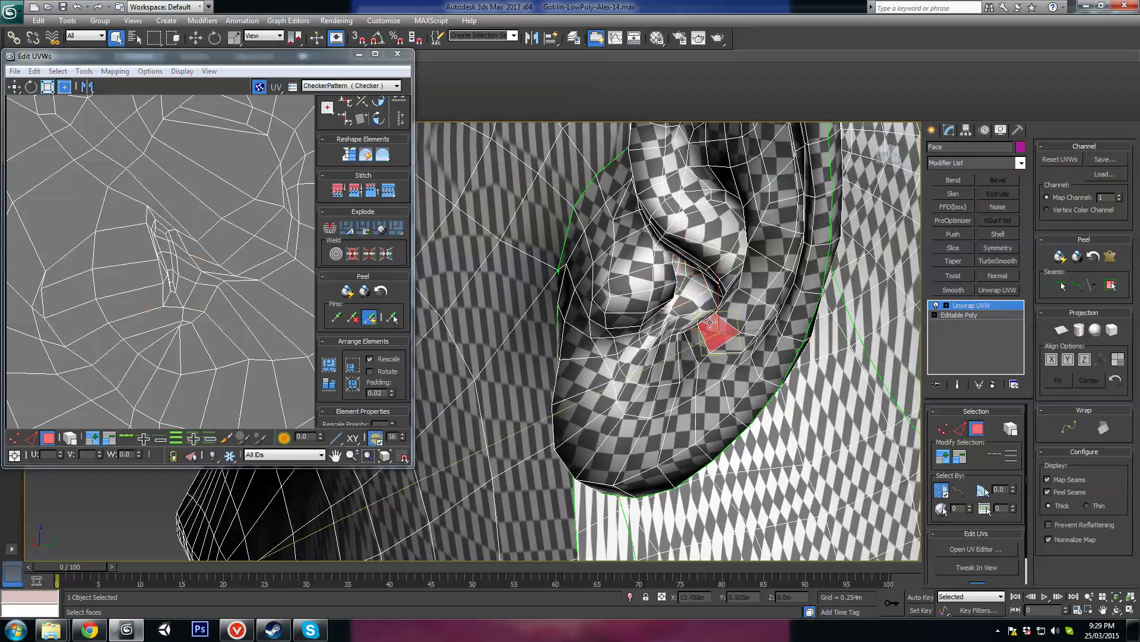
alt+middle_drag(708, 331, 684, 309)
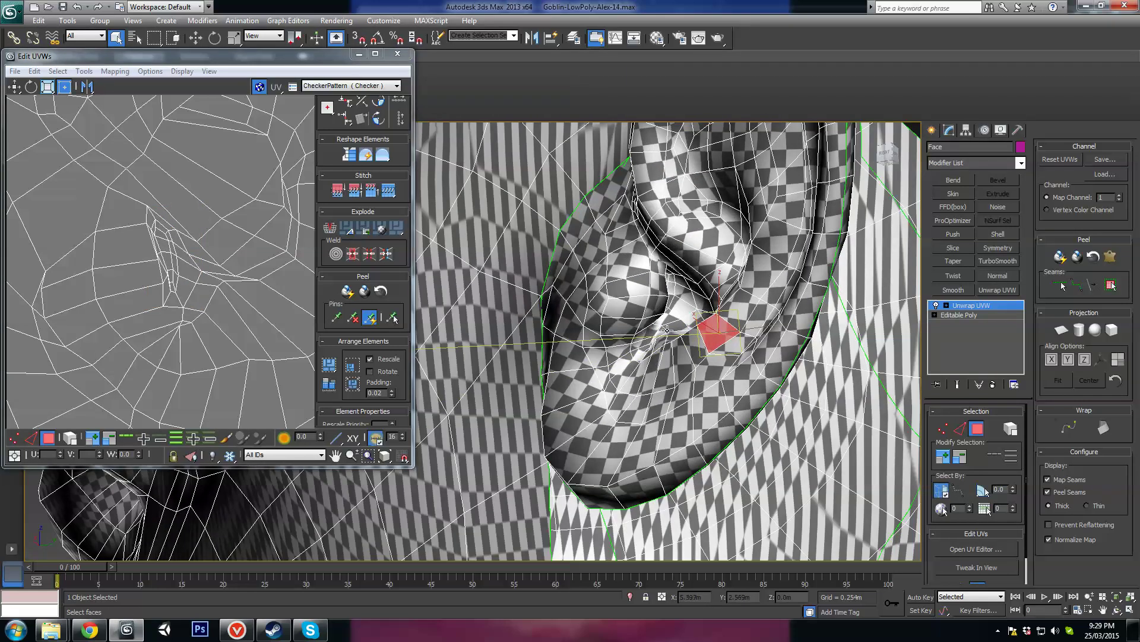
alt+middle_drag(666, 329, 724, 346)
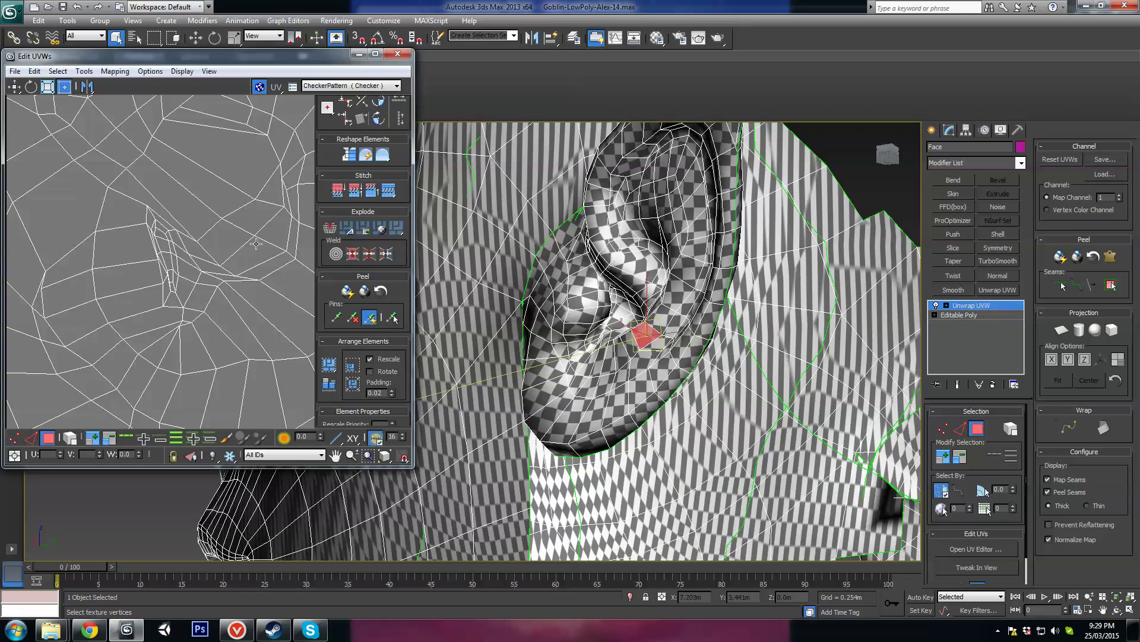
Select the whole ear-front UV shell and move it next to the ear-back shell, away from the checker tile
scroll(256, 244, down, 10)
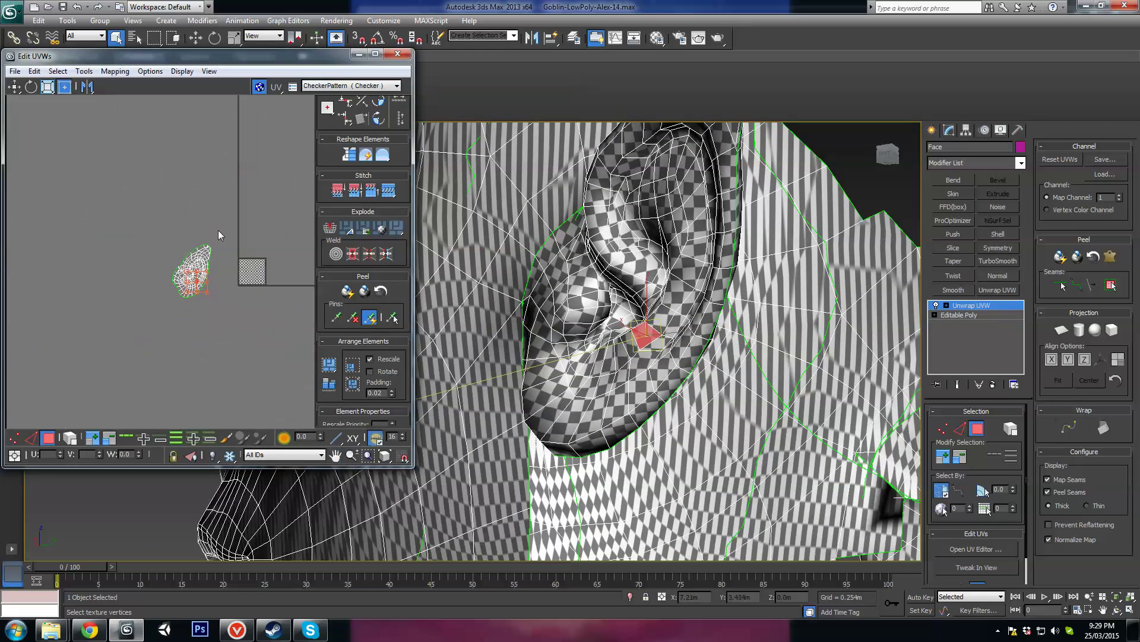
drag(147, 308, 148, 308)
scroll(215, 298, down, 3)
middle_drag(215, 298, 140, 293)
scroll(160, 317, down, 1)
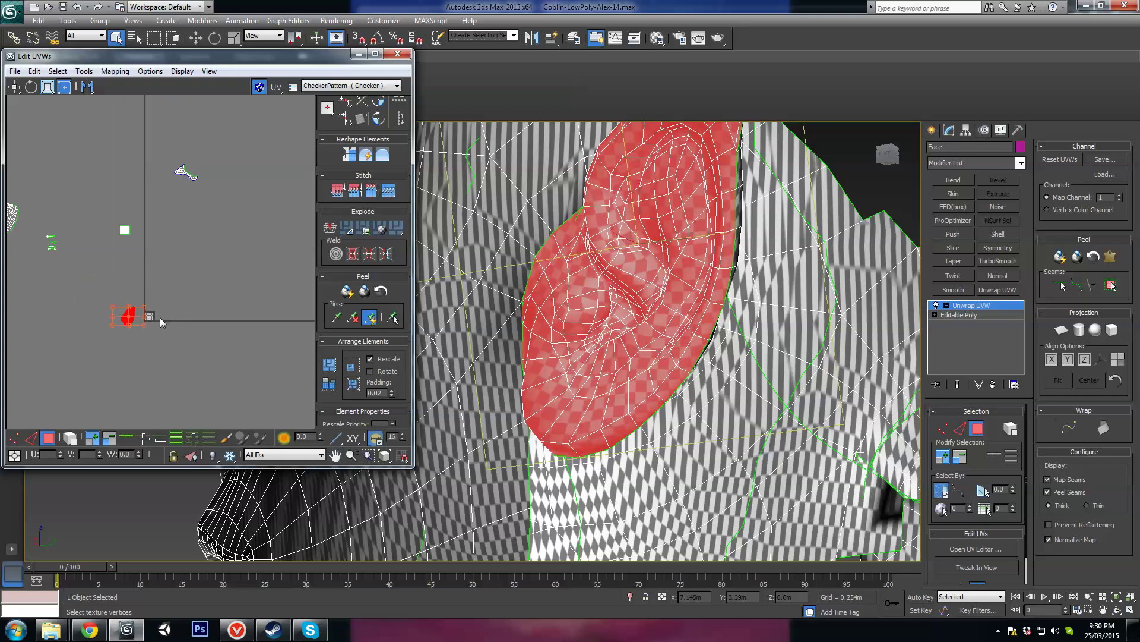
drag(132, 317, 233, 160)
Examine the arrangement of the UV shells and the opposite ear on the head model
middle_drag(162, 262, 233, 239)
scroll(233, 239, up, 3)
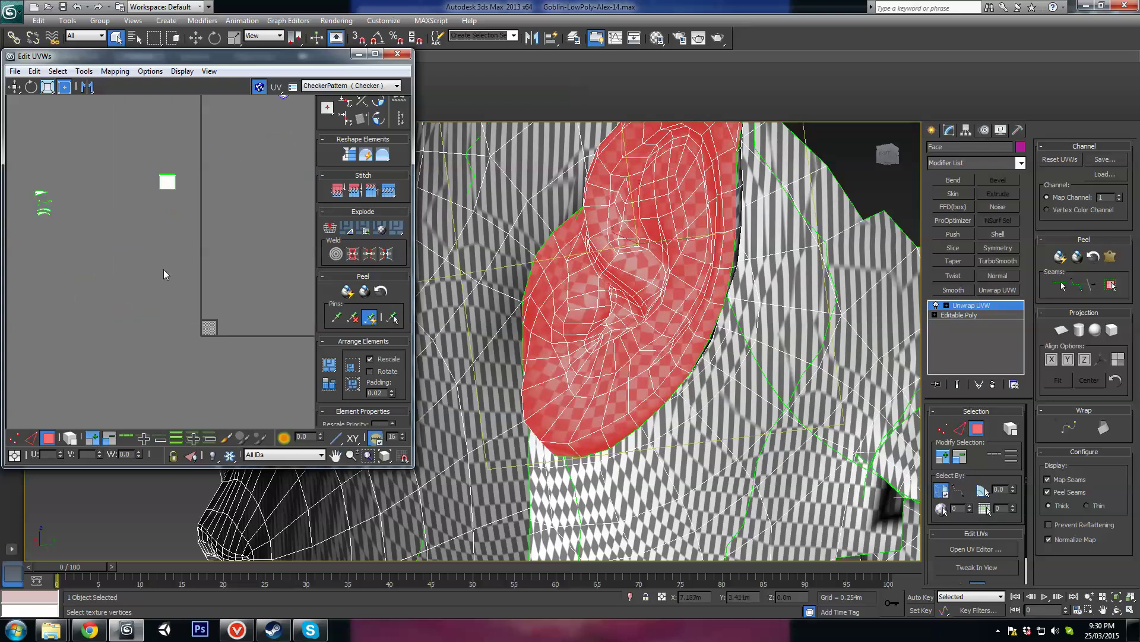
middle_drag(67, 255, 290, 282)
scroll(290, 283, down, 3)
scroll(546, 256, down, 3)
alt+middle_drag(553, 279, 705, 341)
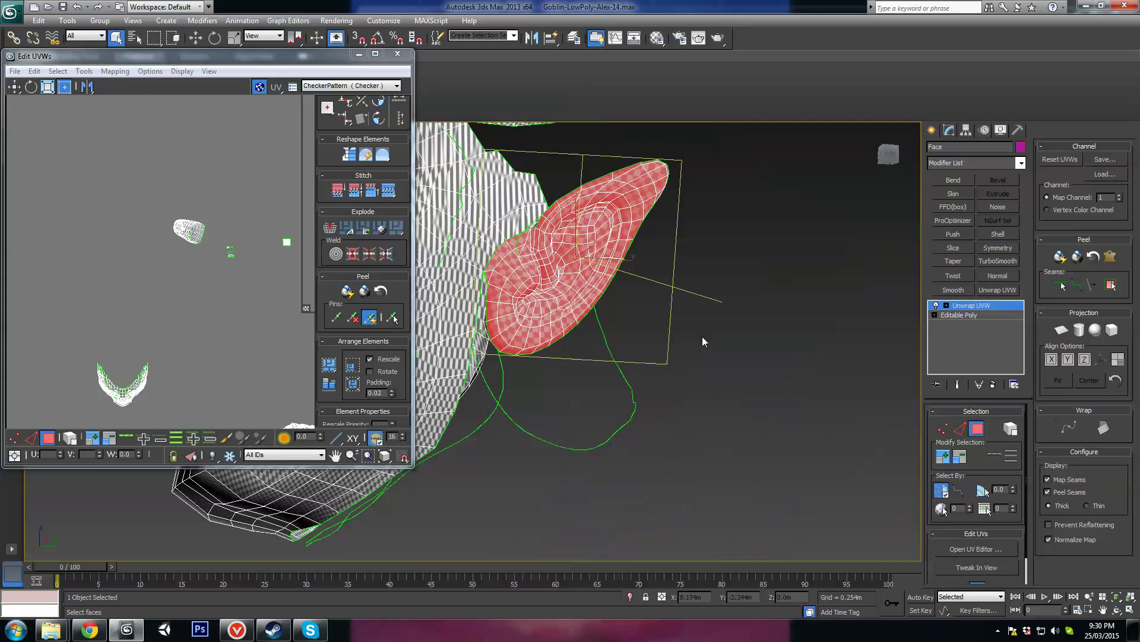
middle_drag(487, 314, 934, 410)
alt+middle_drag(934, 368, 949, 390)
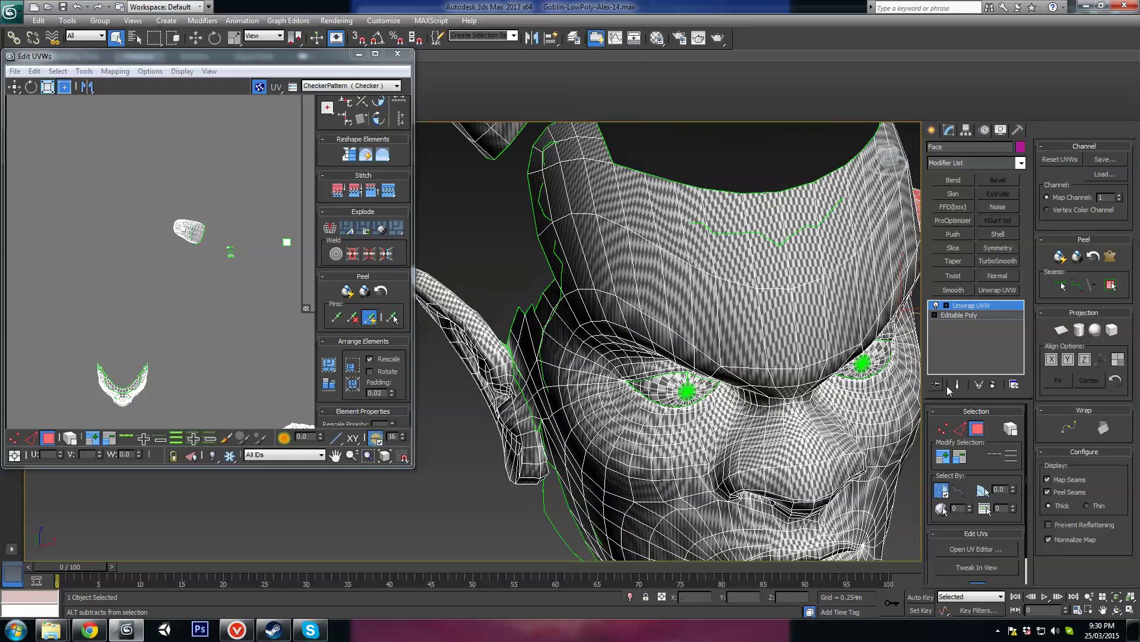
scroll(137, 278, down, 3)
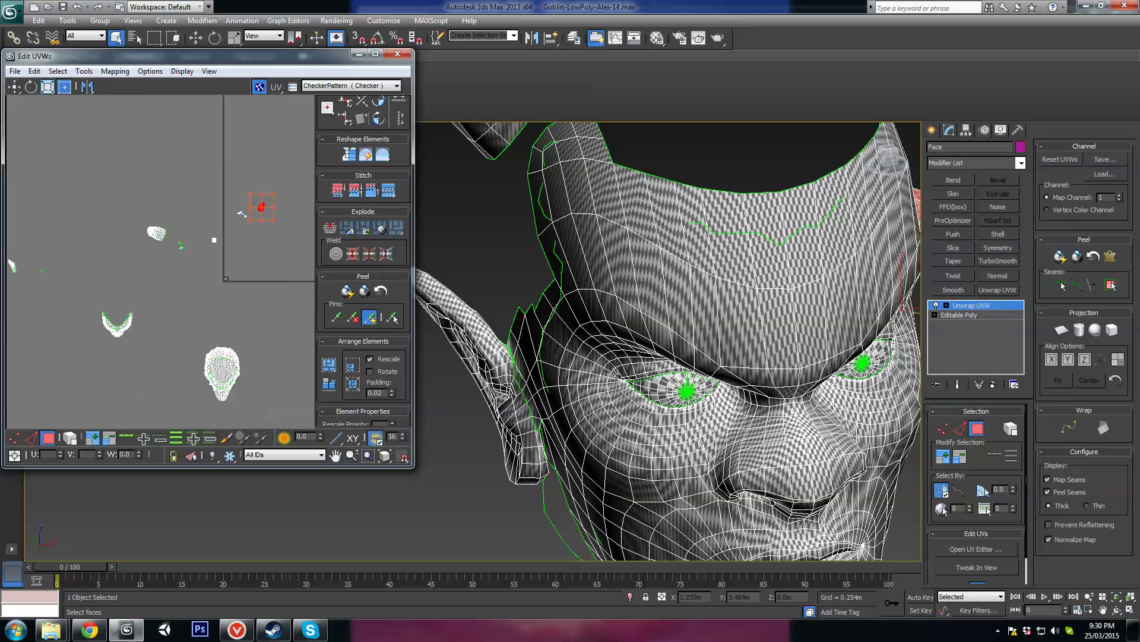
Collapse the finished ear unwrap by converting the face mesh to Editable Poly
right_click(558, 324)
mouse_move(629, 439)
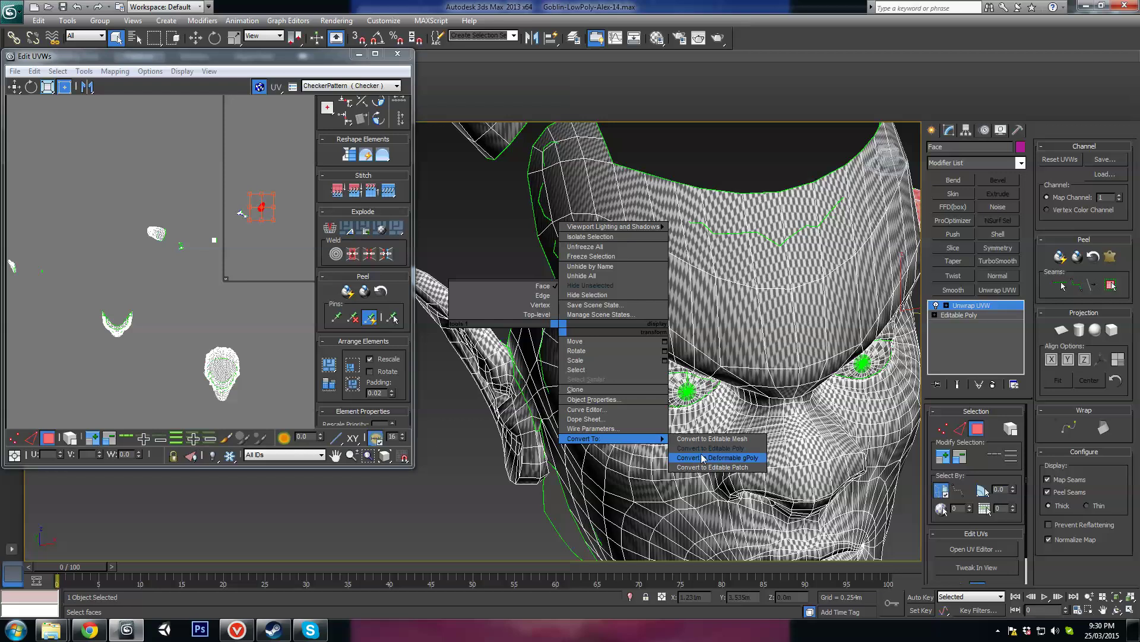
click(696, 451)
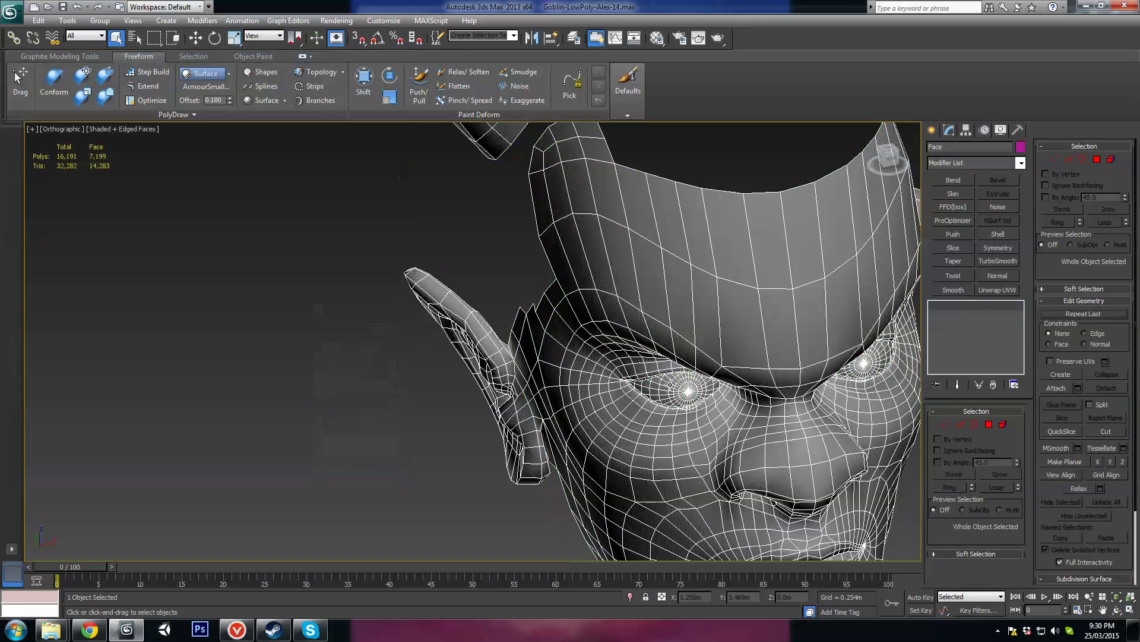
scroll(696, 451, down, 3)
alt+middle_drag(696, 439, 731, 401)
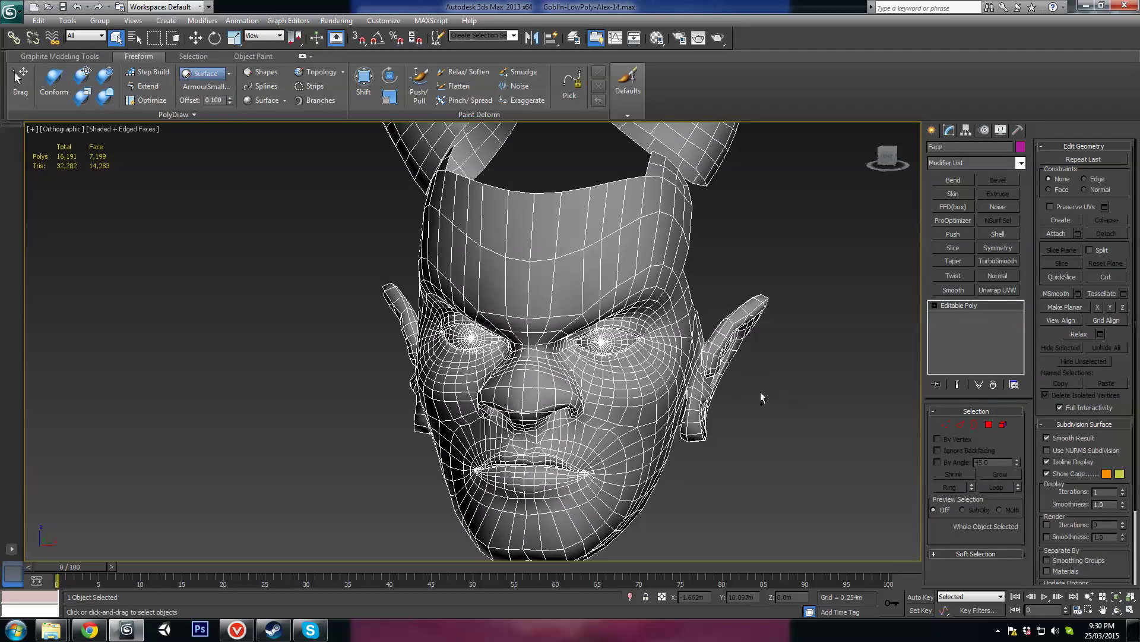
Add a fresh Unwrap UVW modifier to the face mesh and open its UV editor in polygon selection mode
click(995, 289)
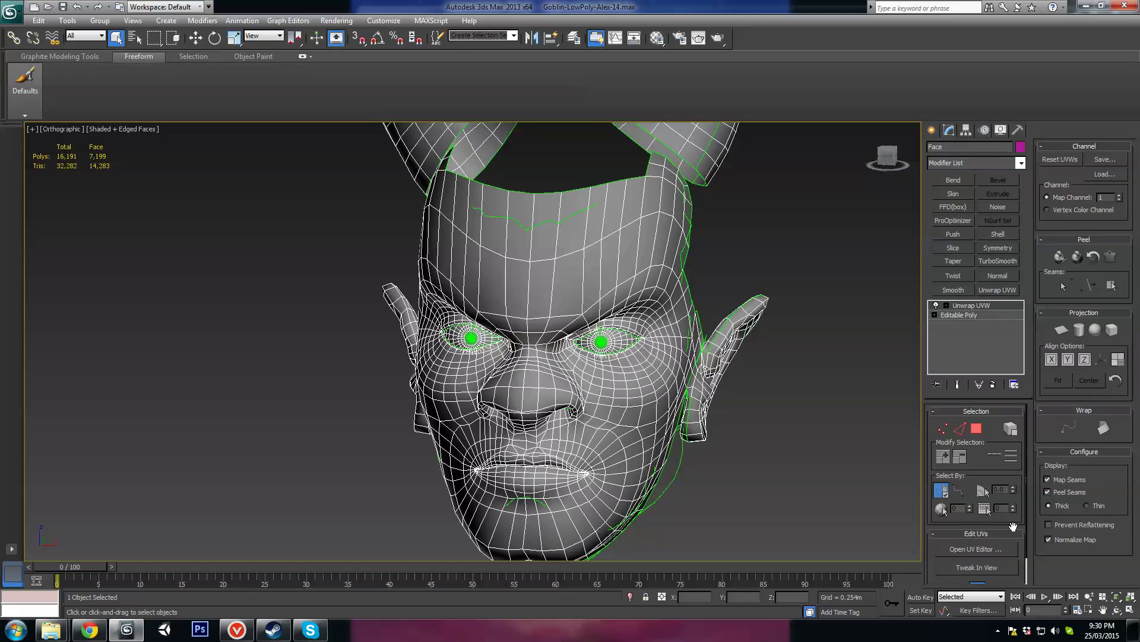
click(996, 549)
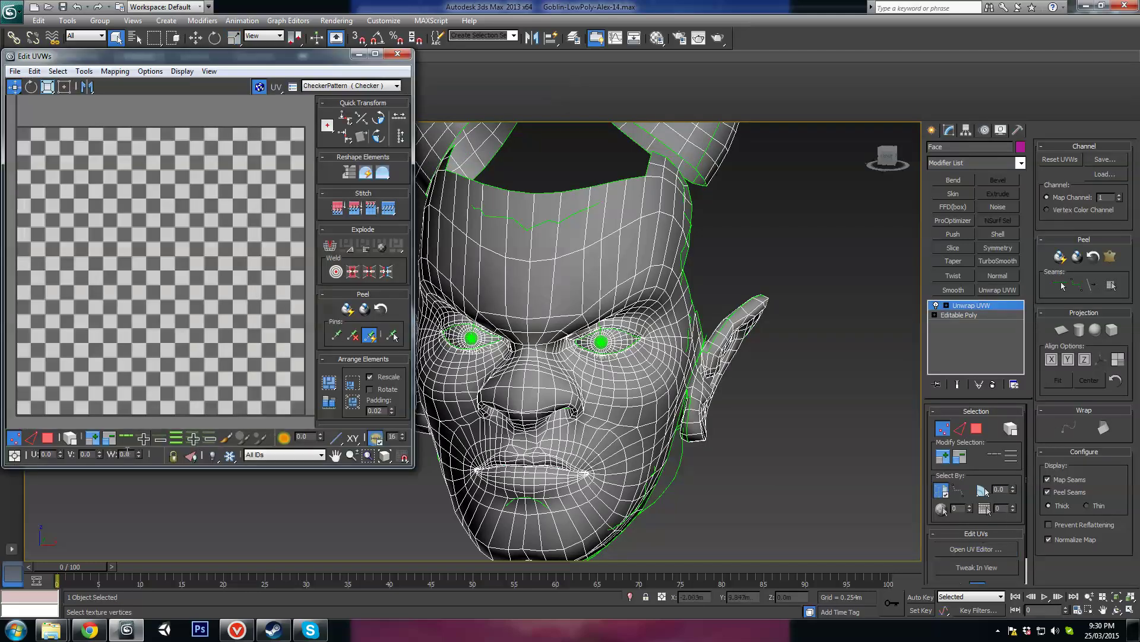
click(48, 438)
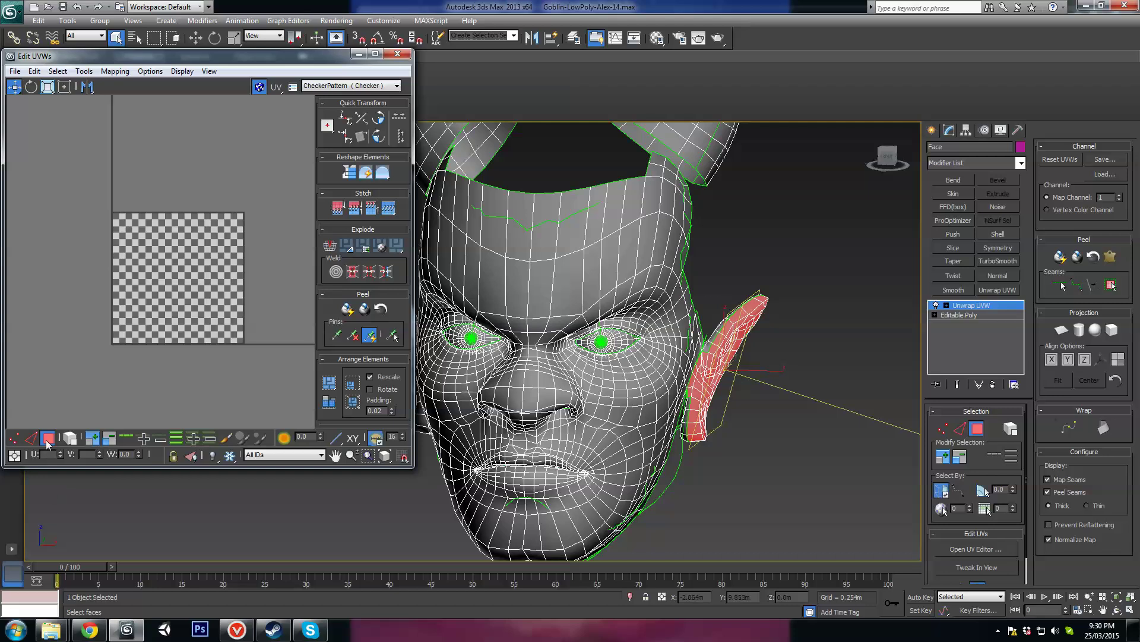
Select the ear's front and back UV shells together and turn on whole-element selection
scroll(169, 298, down, 6)
middle_drag(231, 192, 151, 302)
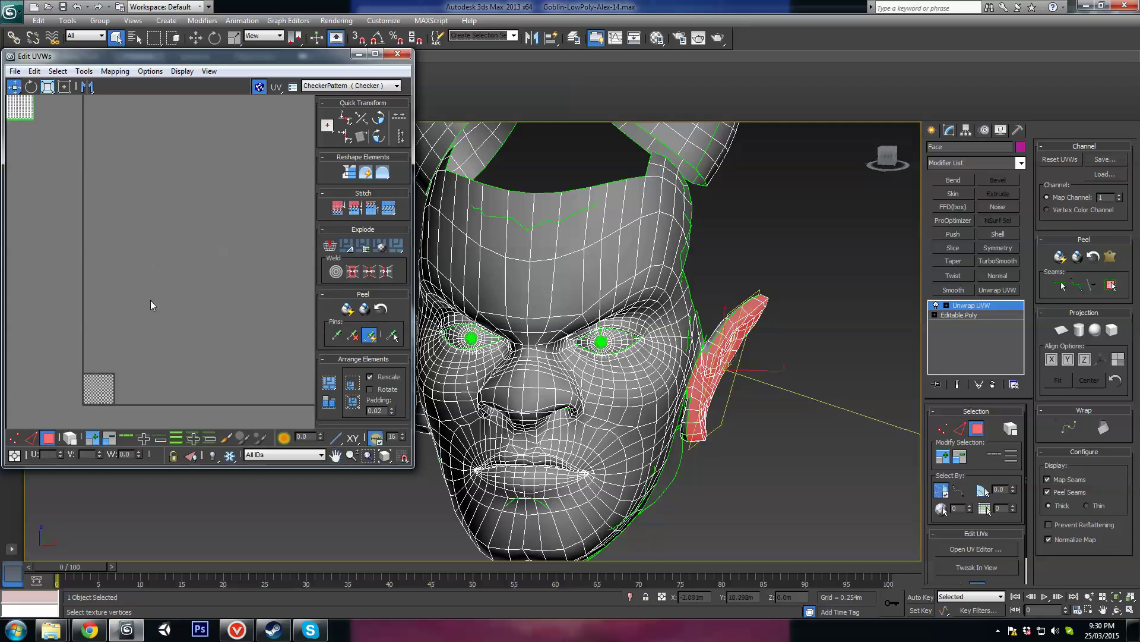
scroll(154, 293, down, 6)
middle_drag(229, 238, 242, 290)
scroll(228, 229, up, 3)
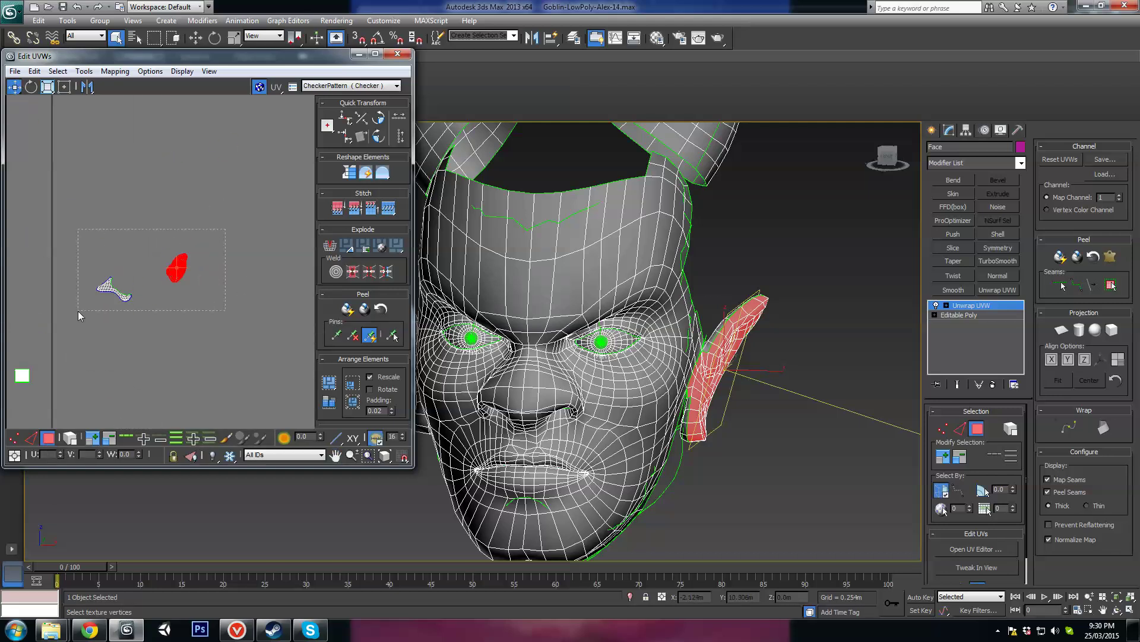
click(70, 438)
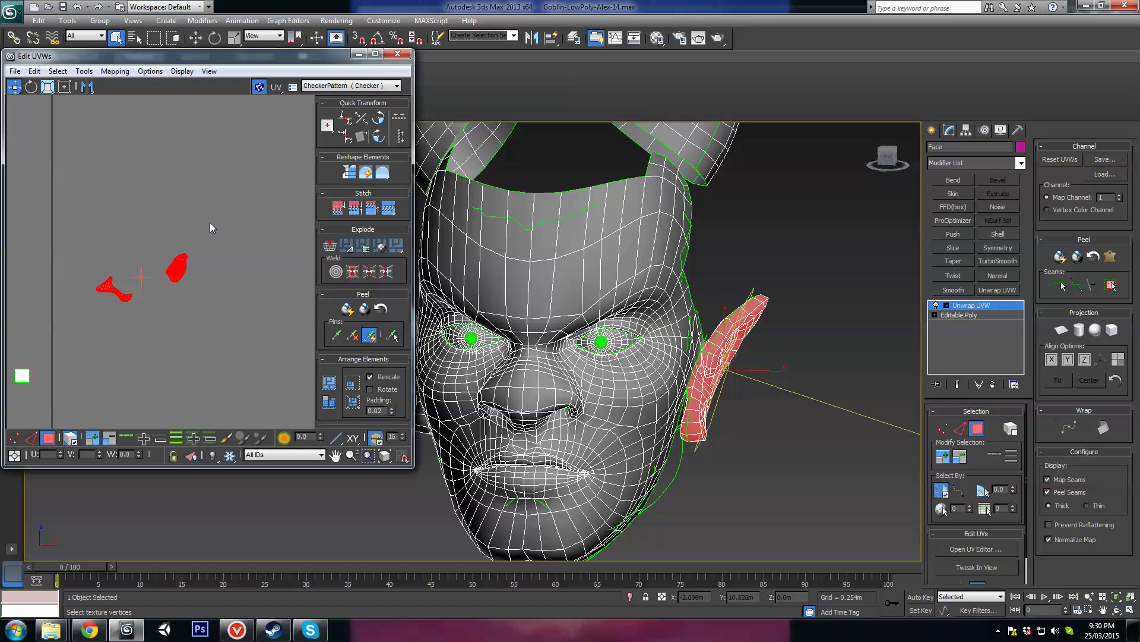
Convert the face mesh to Editable Poly again with both of the ear's UV shells selected
alt+middle_drag(704, 386, 672, 312)
right_click(671, 311)
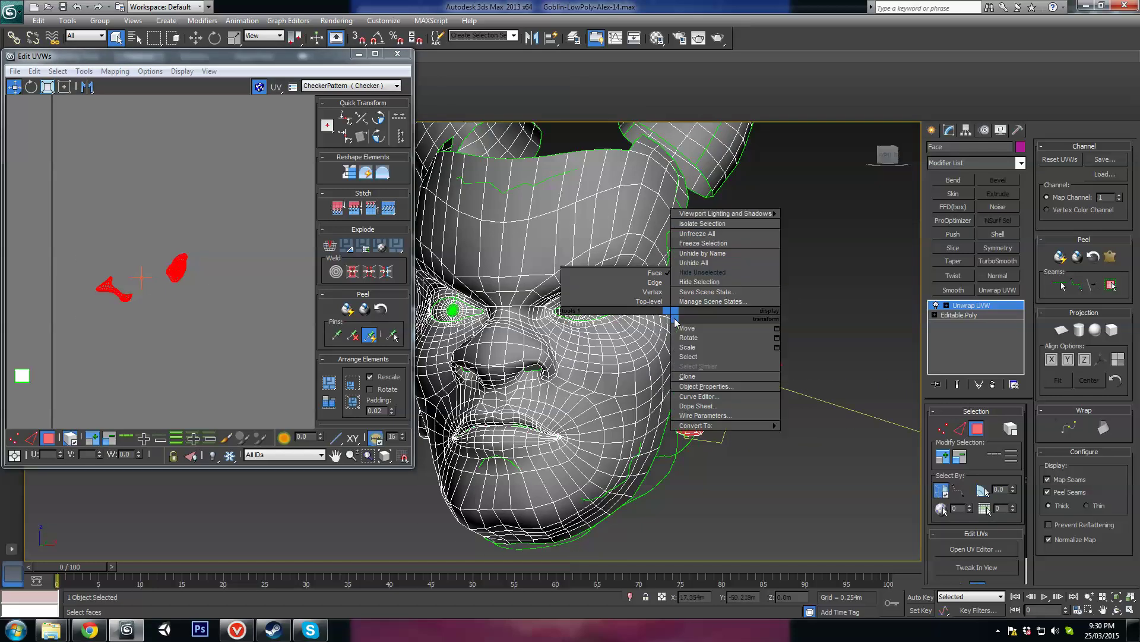
mouse_move(721, 427)
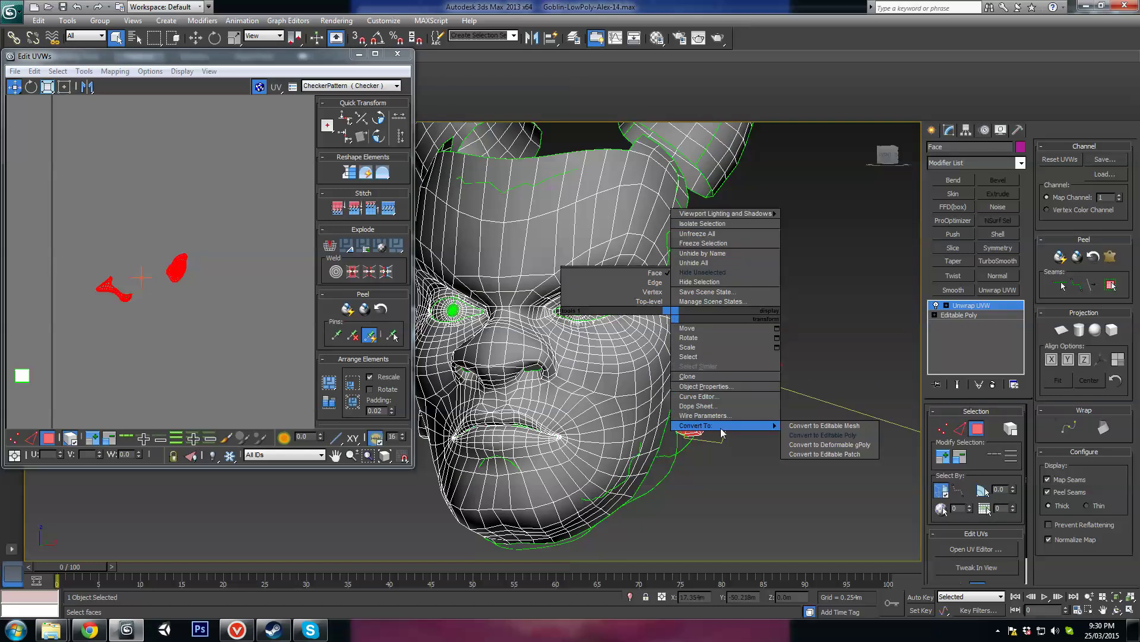
click(823, 436)
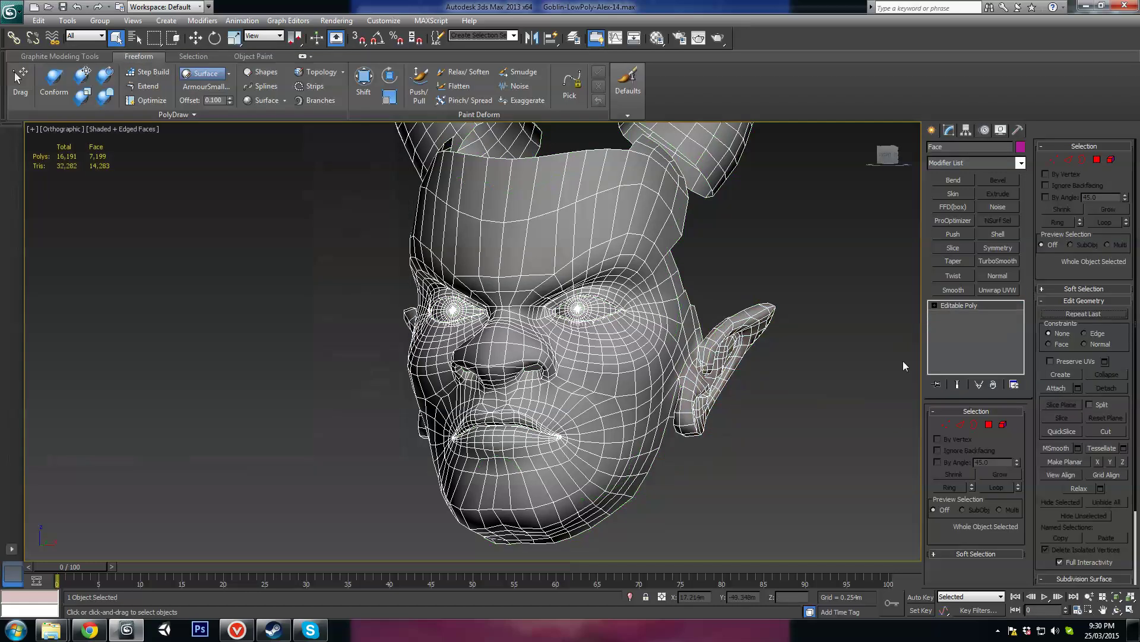
Select all polygons of the unwrapped ear and detach them from the face mesh as a separate object
click(989, 424)
click(729, 399)
alt+middle_drag(729, 400, 657, 372)
alt+middle_drag(834, 364, 714, 362)
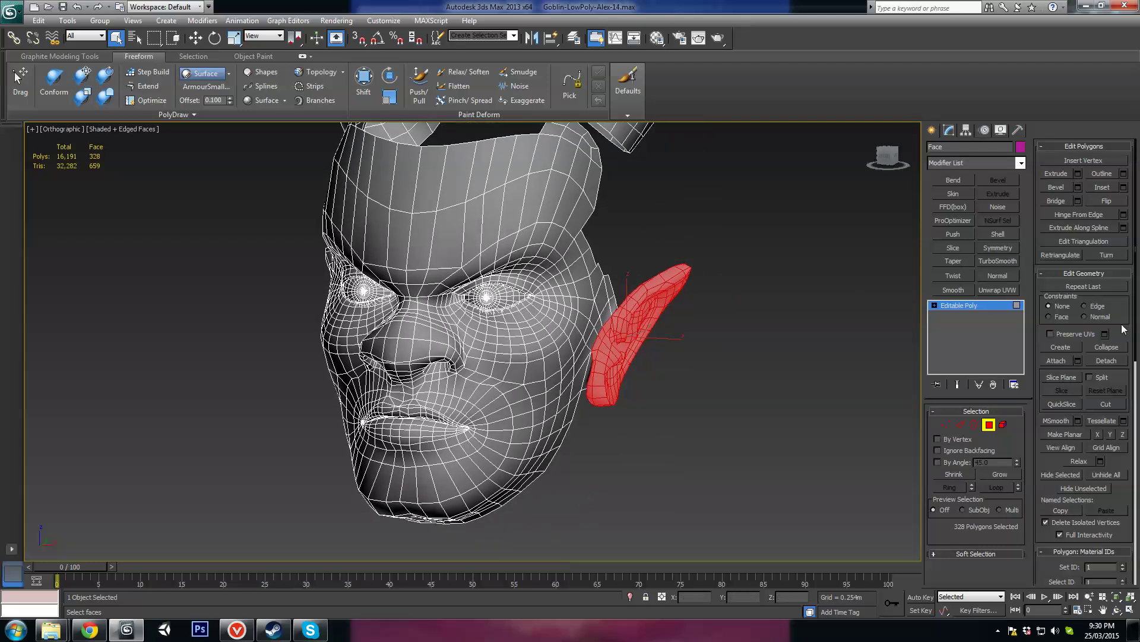
click(1113, 361)
click(618, 321)
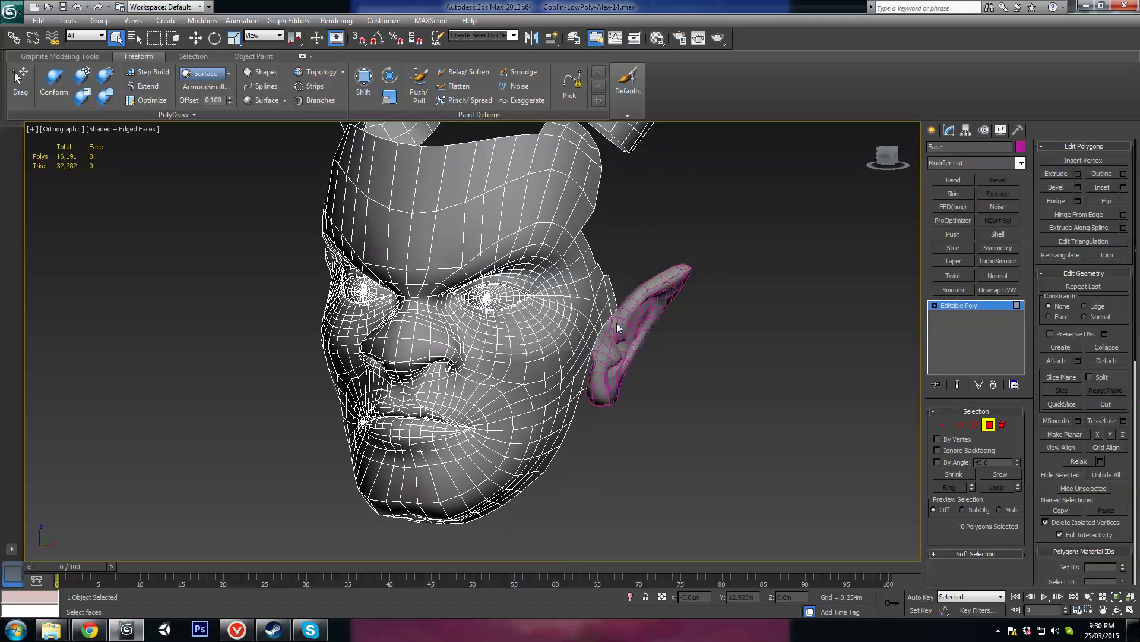
Unhide all polygons of the face mesh and bring the opposite ear into view
click(1003, 425)
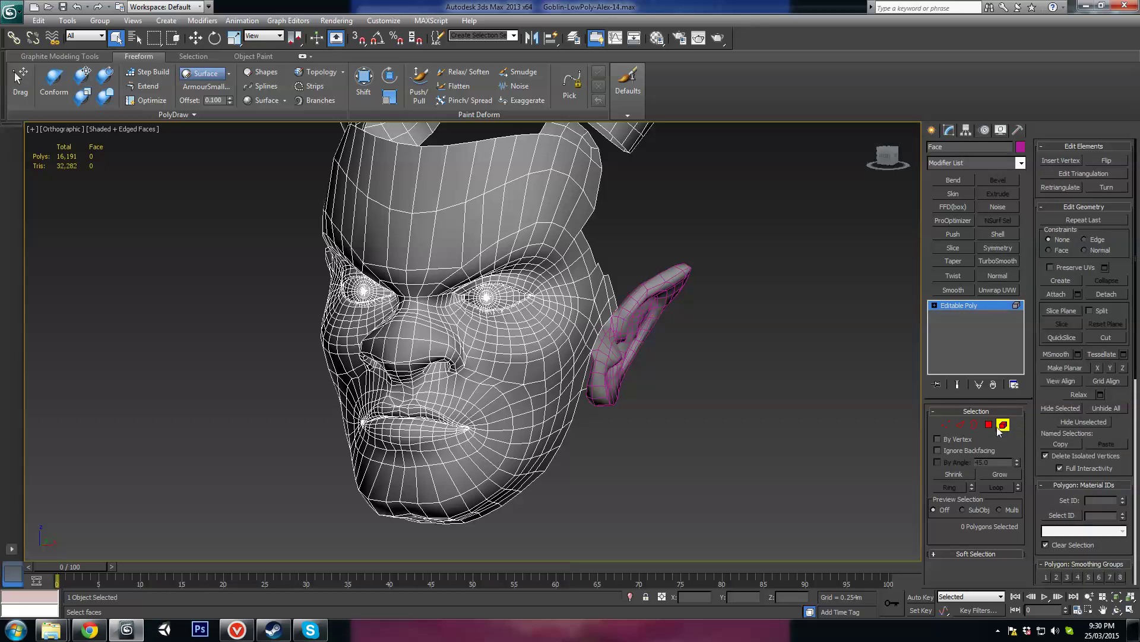
click(990, 425)
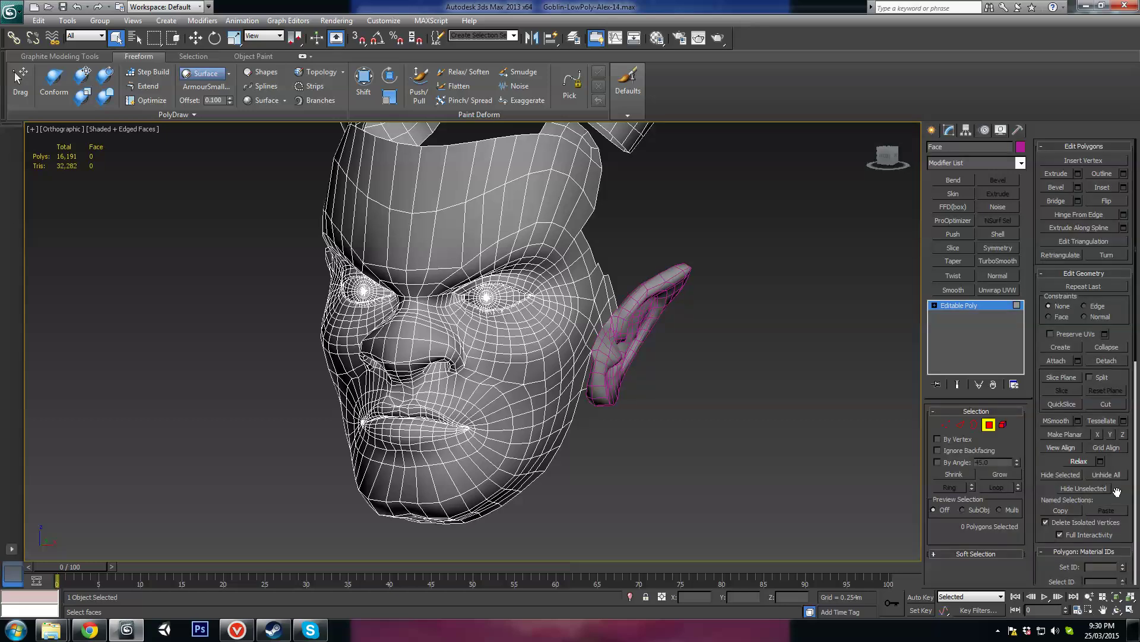
click(1110, 476)
middle_drag(686, 409, 727, 381)
alt+middle_drag(517, 368, 196, 315)
scroll(509, 346, down, 3)
alt+middle_drag(526, 344, 509, 346)
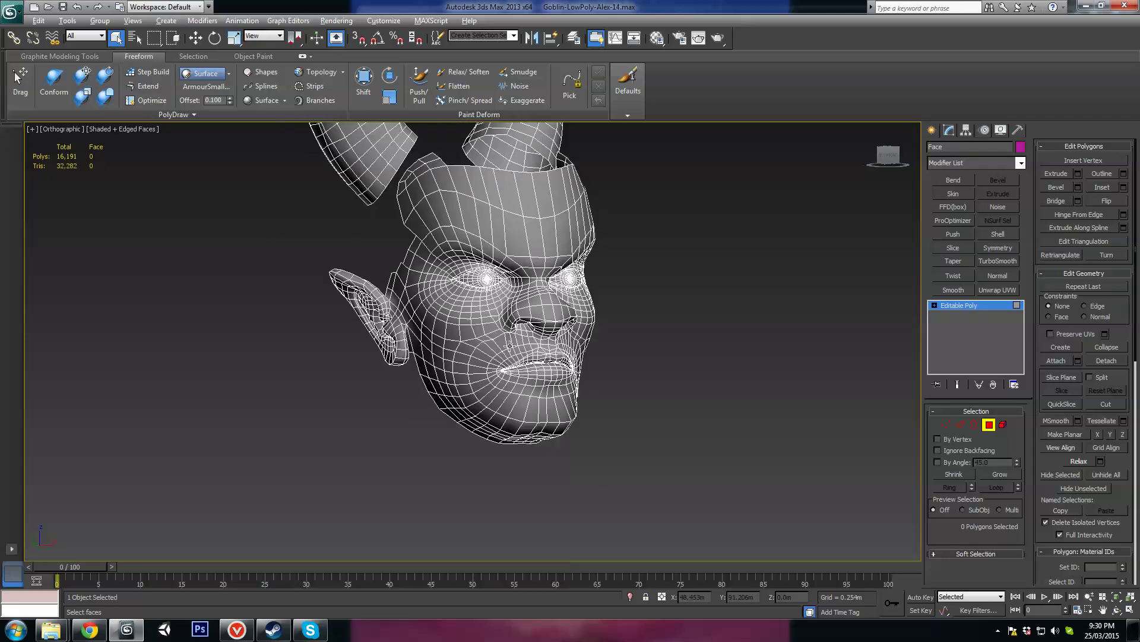
Leave polygon editing, add a new Unwrap UVW modifier to the remaining face mesh, and enter polygon selection
click(988, 425)
click(997, 291)
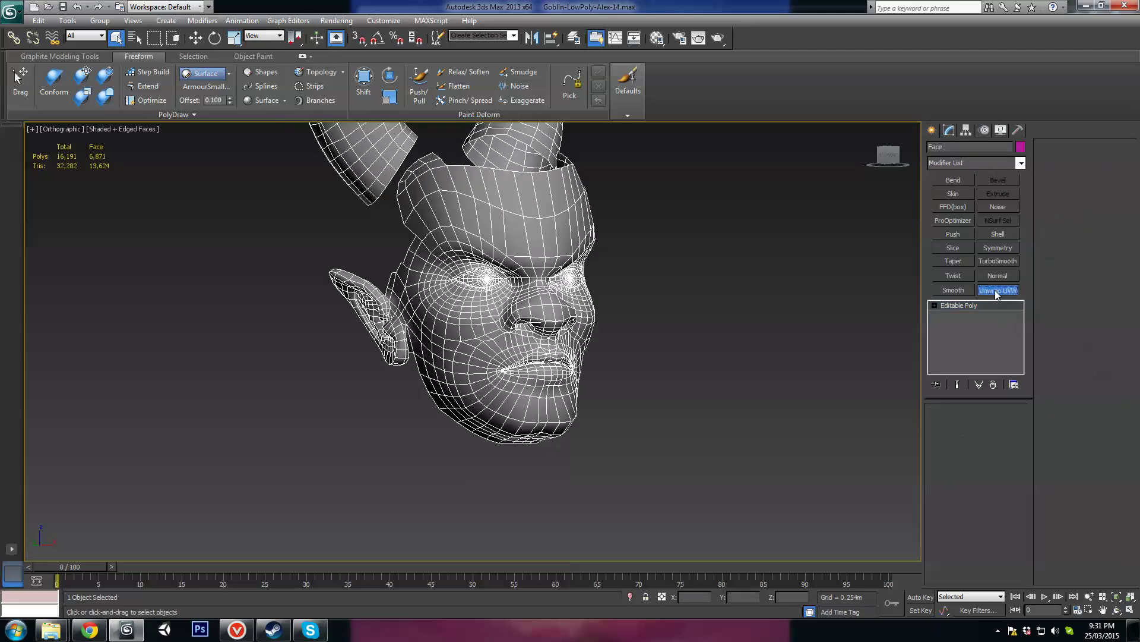
click(982, 434)
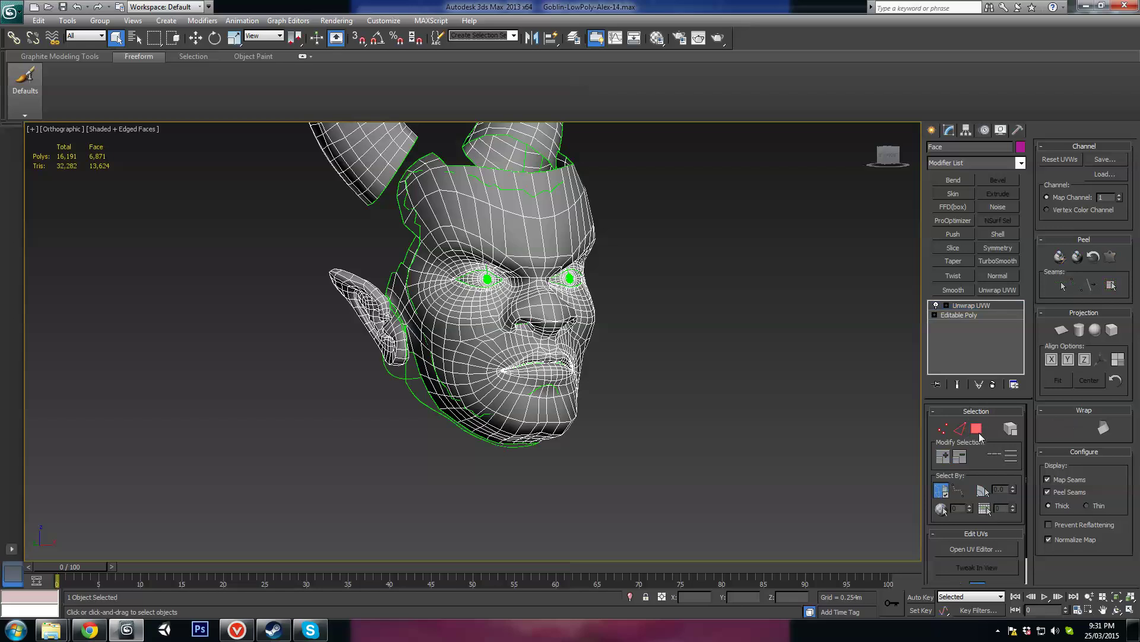
Open the UV editor for the face mesh, turn off the checker background, and bring the scattered UV shells into view
click(987, 549)
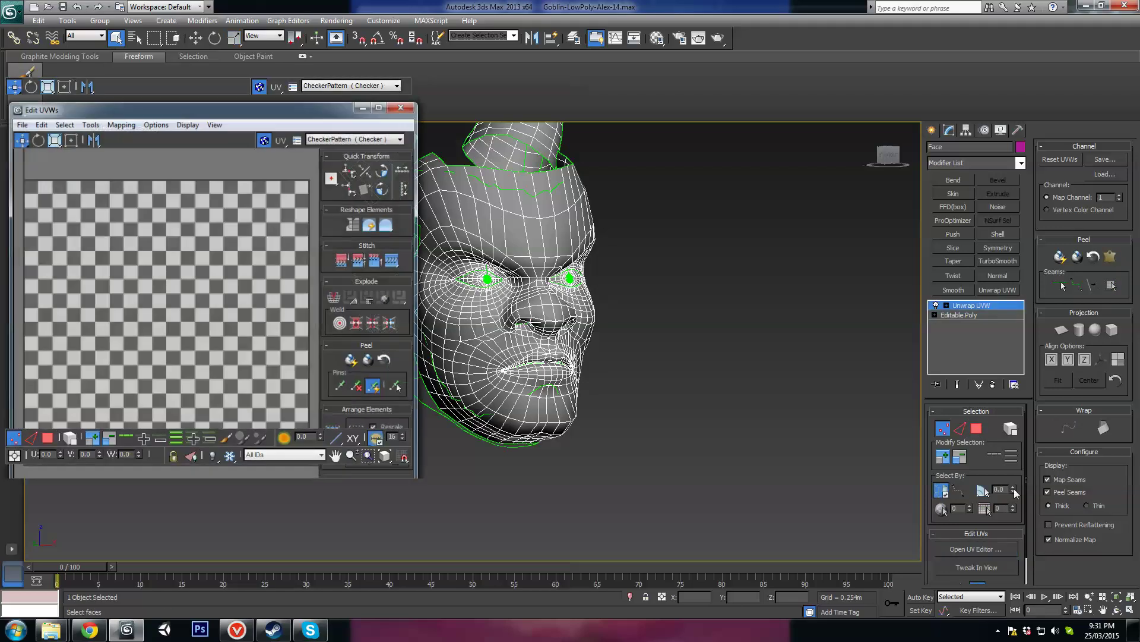
click(260, 90)
scroll(237, 189, down, 10)
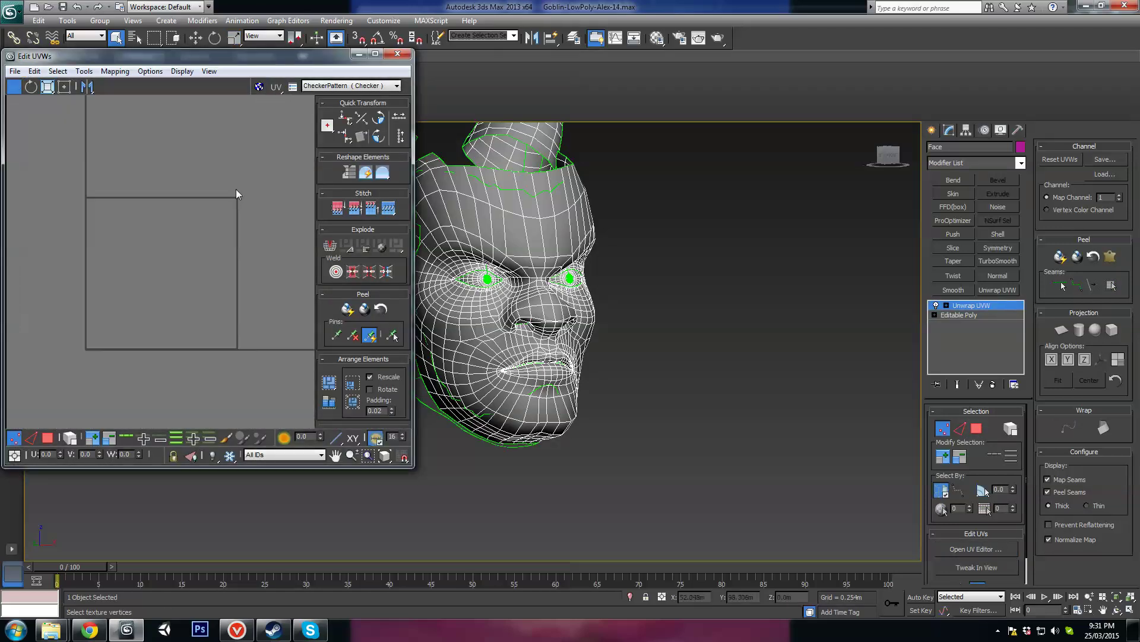
middle_drag(160, 279, 219, 316)
scroll(218, 316, down, 3)
middle_drag(144, 281, 158, 280)
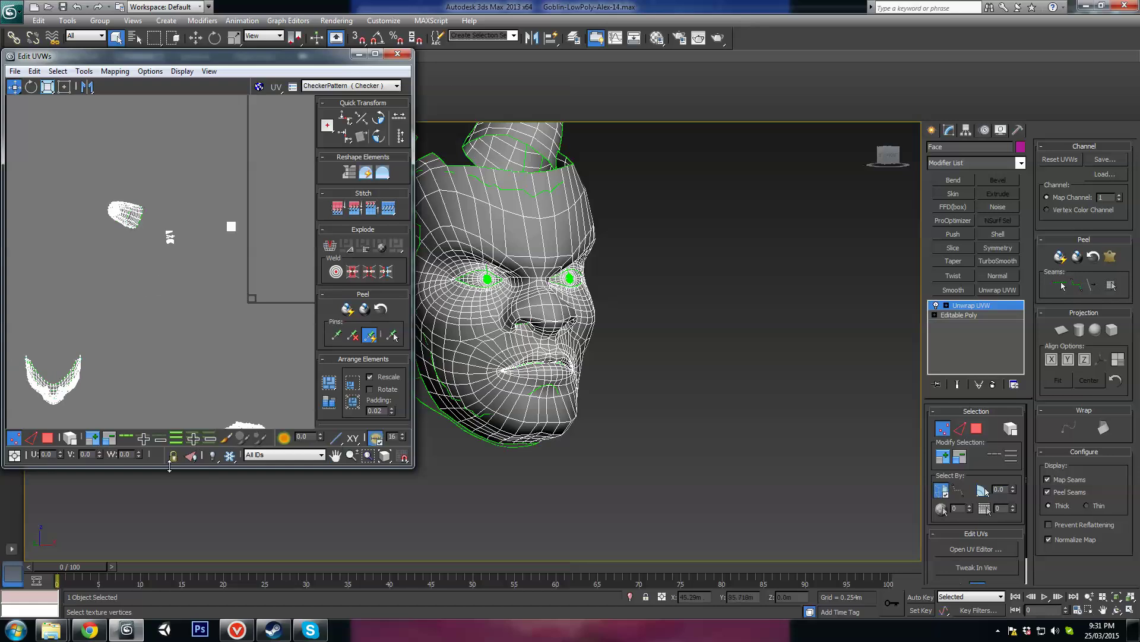
Select all polygons of the remaining original ear through its UV shell and check the selection on the head
click(48, 438)
drag(162, 254, 181, 225)
middle_drag(142, 249, 315, 142)
scroll(145, 301, down, 3)
drag(138, 187, 101, 247)
middle_drag(475, 353, 623, 380)
scroll(644, 373, up, 5)
scroll(639, 393, down, 5)
Convert the face mesh to Editable Poly and delete the selected ear polygons
right_click(603, 336)
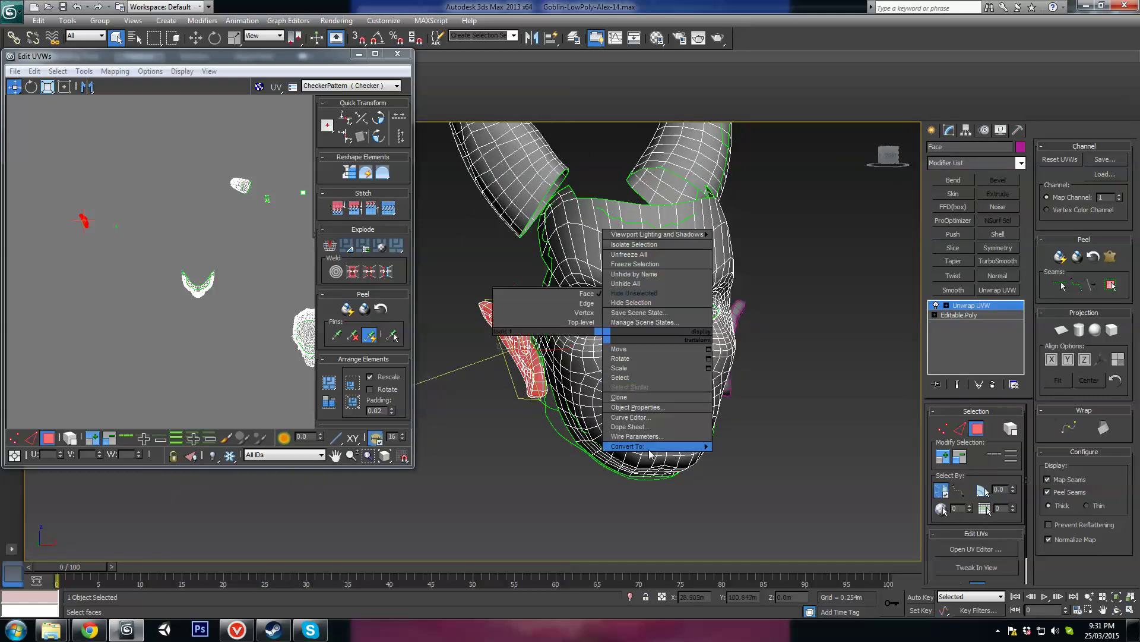
mouse_move(651, 454)
click(753, 456)
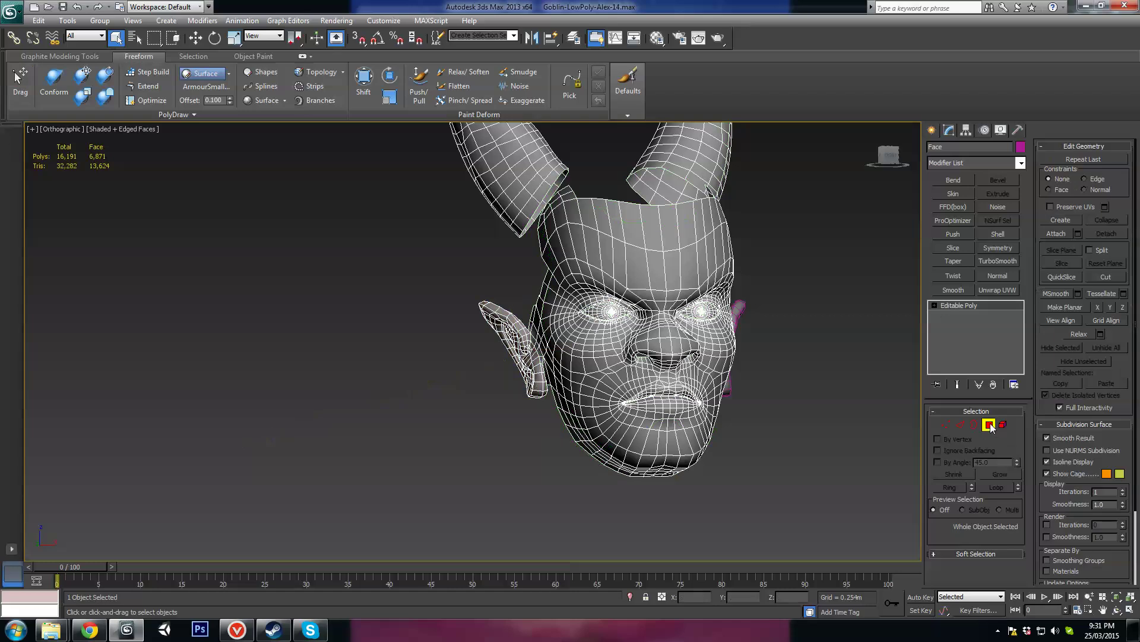
click(991, 427)
alt+middle_drag(579, 389, 542, 402)
key(Delete)
click(988, 429)
Mirror the detached, unwrapped ear to the opposite side of the head with a Symmetry modifier on the X axis
alt+middle_drag(814, 429, 716, 419)
scroll(749, 405, up, 5)
click(777, 388)
alt+middle_drag(777, 387, 867, 381)
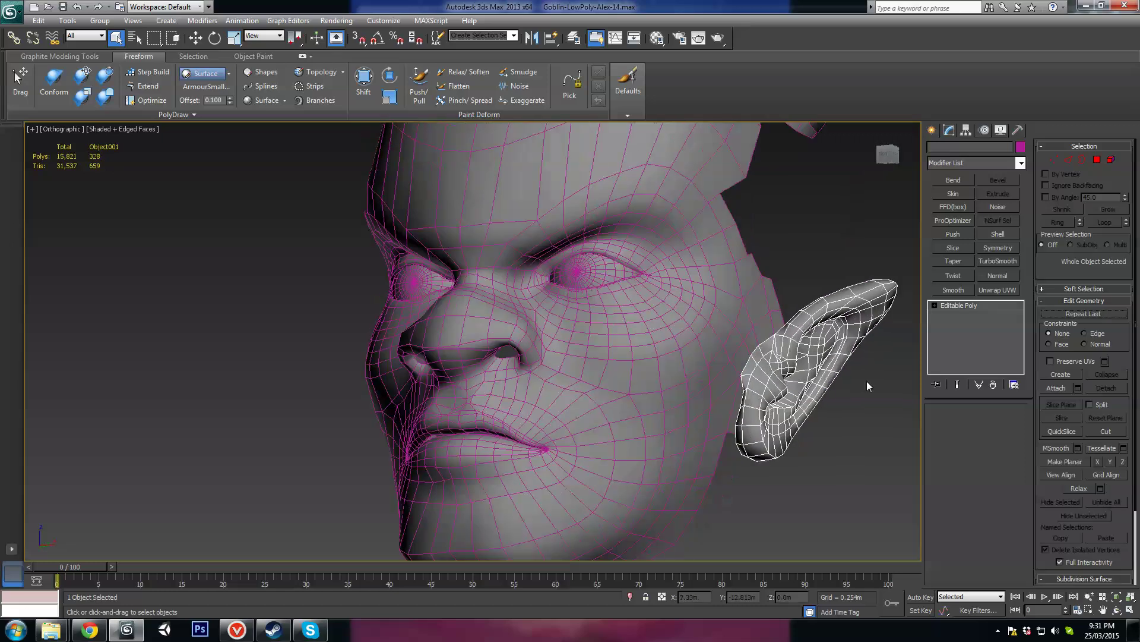
click(998, 249)
mouse_move(695, 395)
alt+middle_down()
mouse_move(548, 374)
mouse_move(677, 387)
alt+middle_up()
scroll(610, 392, up, 6)
alt+middle_drag(608, 392, 601, 361)
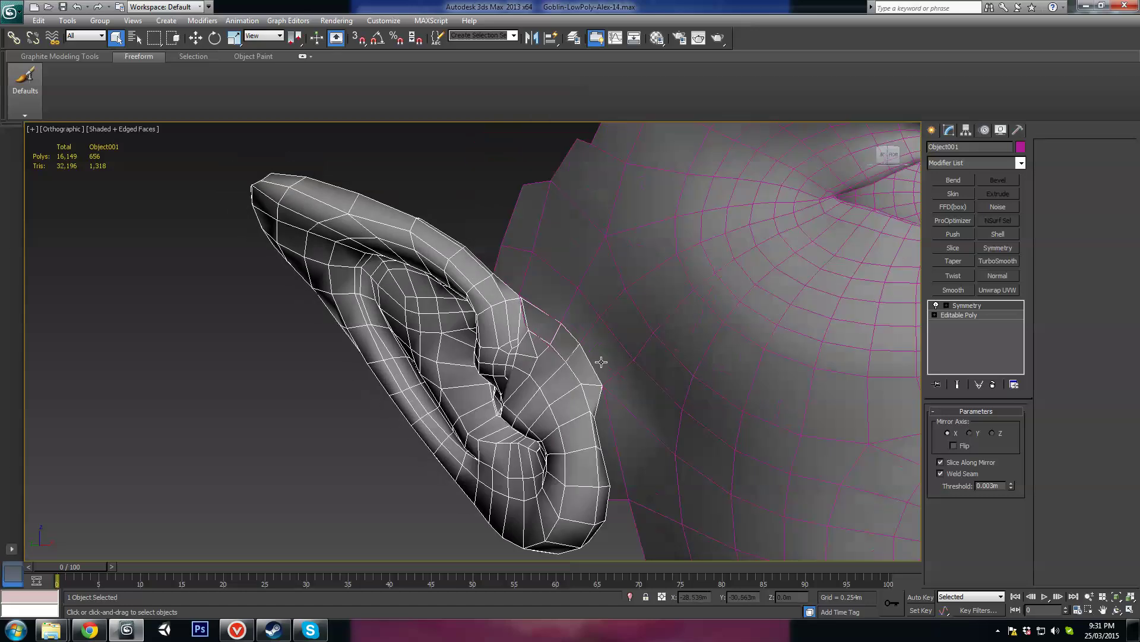
Select the four leftover face polygons along the front edge of the mirrored ear and delete them
click(713, 352)
click(987, 424)
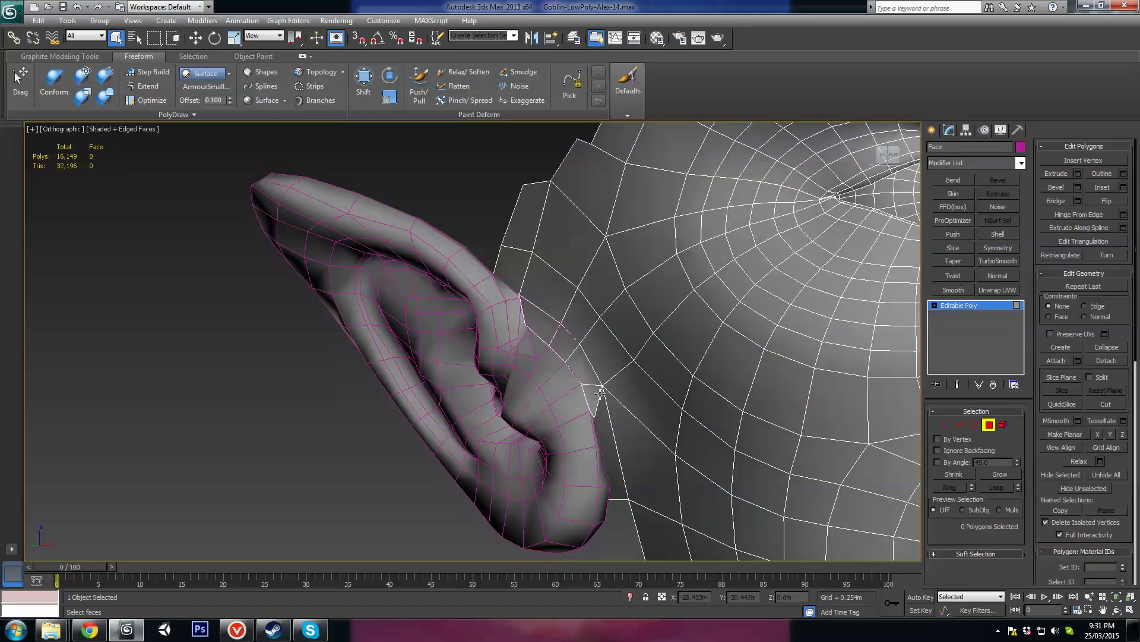
ctrl+click(547, 335)
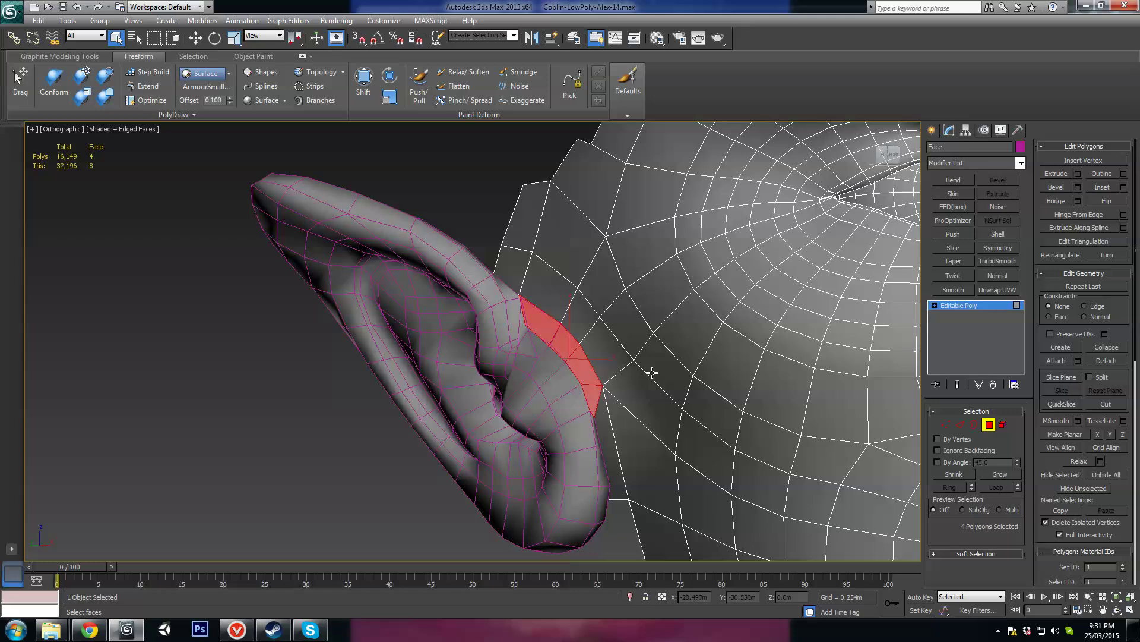
key(Delete)
Attach the mirrored ears to the face mesh and switch to vertex editing
click(608, 411)
alt+middle_drag(608, 411, 722, 447)
scroll(723, 446, down, 4)
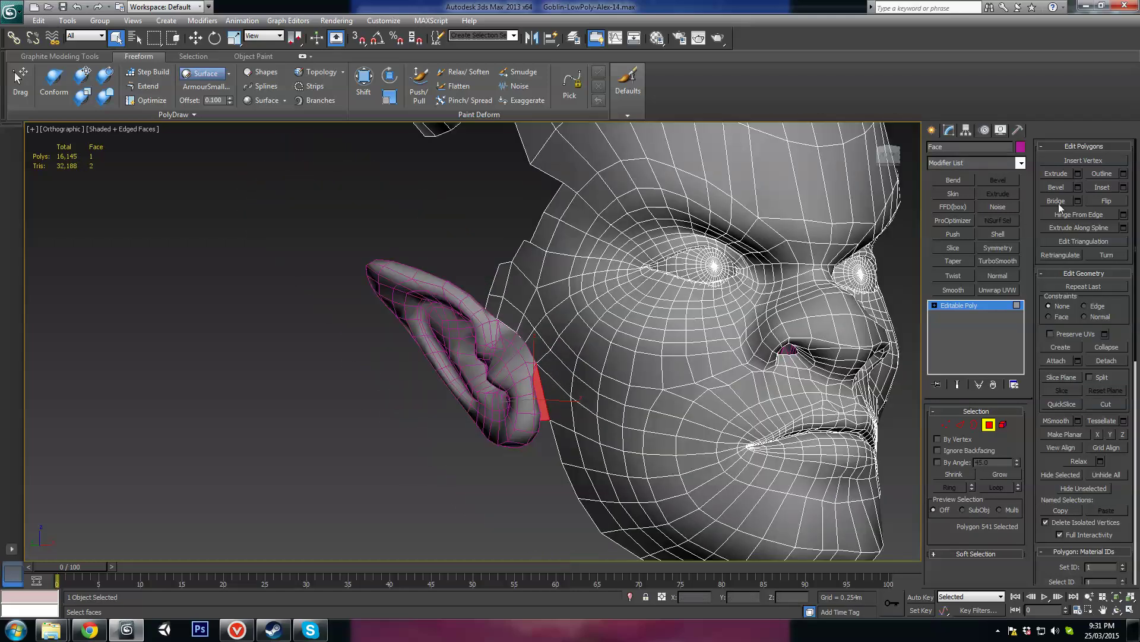
double_click(473, 319)
click(946, 424)
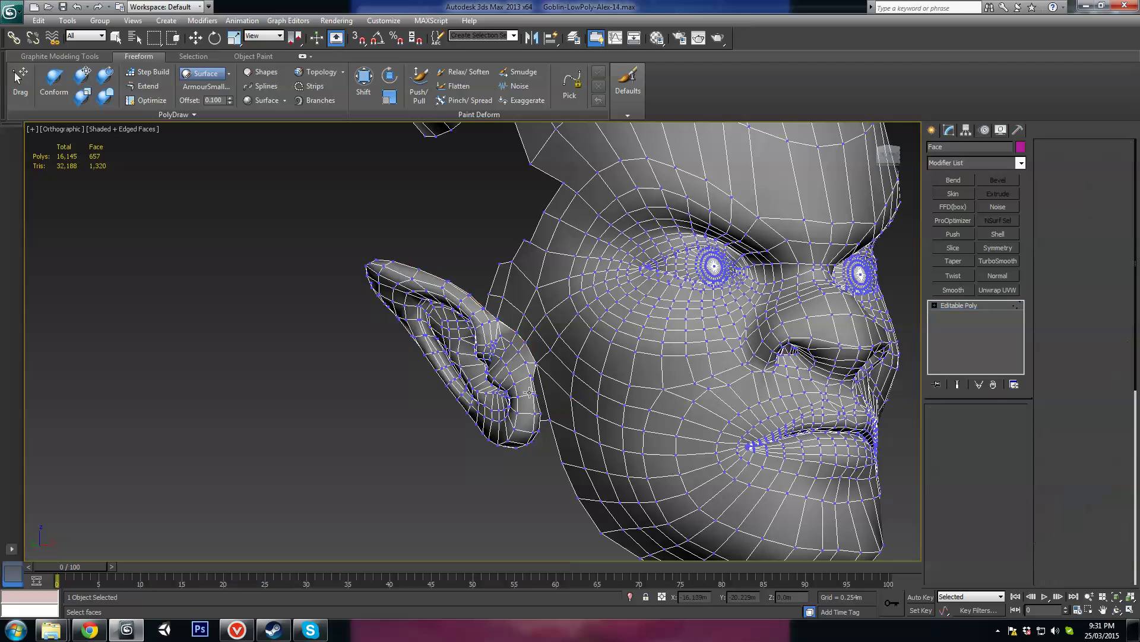
Select the vertices of both ears and the adjoining head areas where the ears meet the face
scroll(565, 385, up, 5)
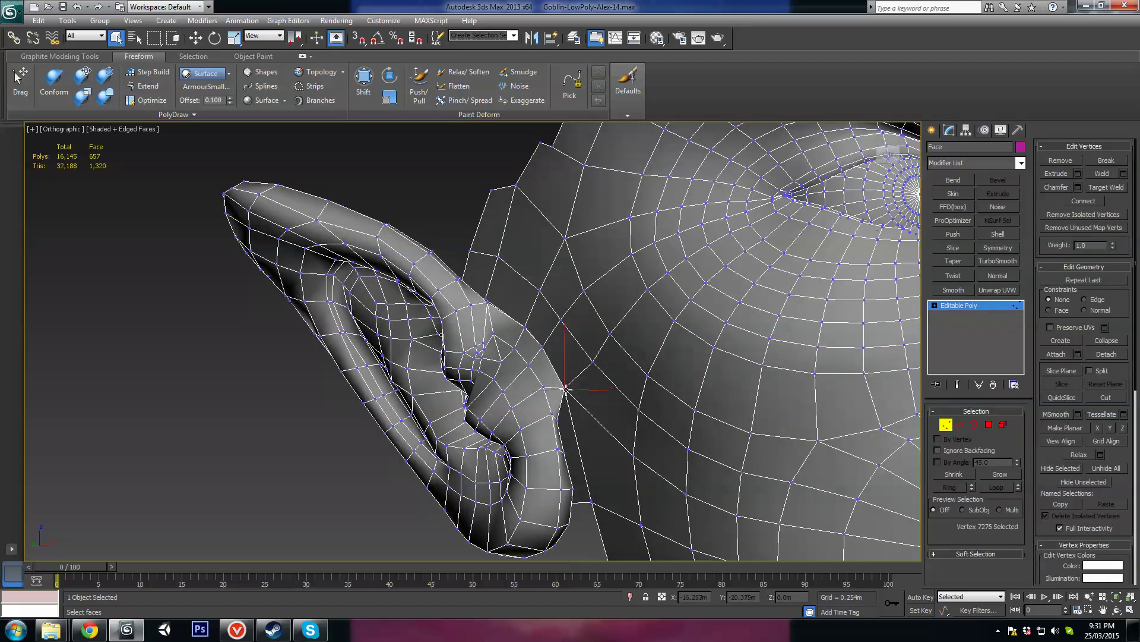
alt+middle_drag(565, 389, 526, 389)
key(w)
scroll(588, 406, down, 5)
click(431, 276)
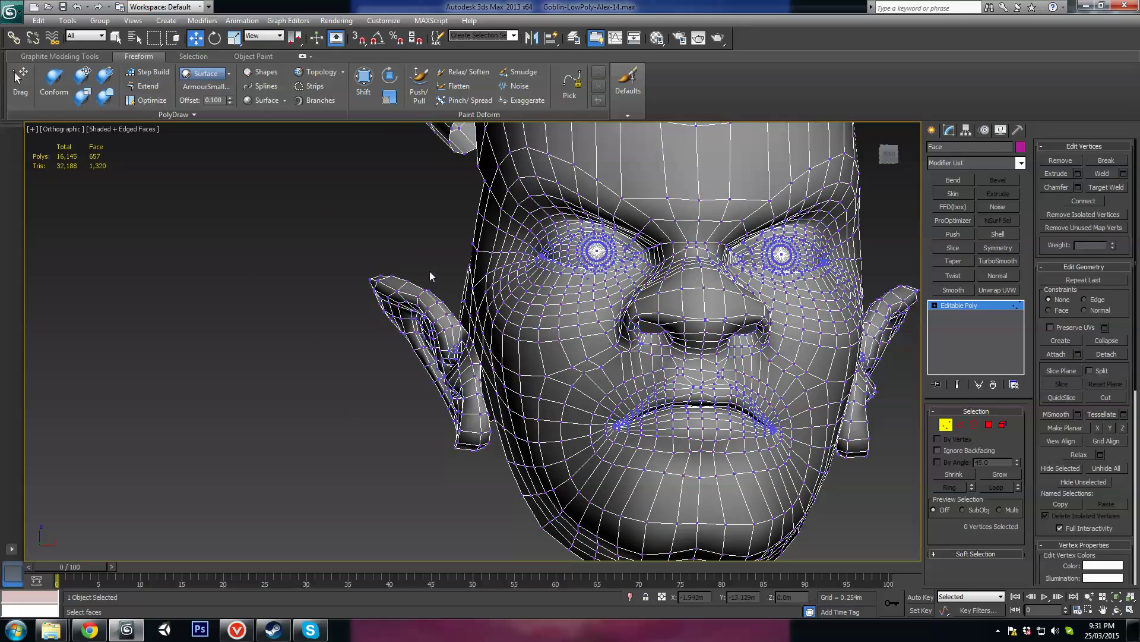
drag(498, 446, 499, 448)
alt+middle_drag(499, 447, 411, 429)
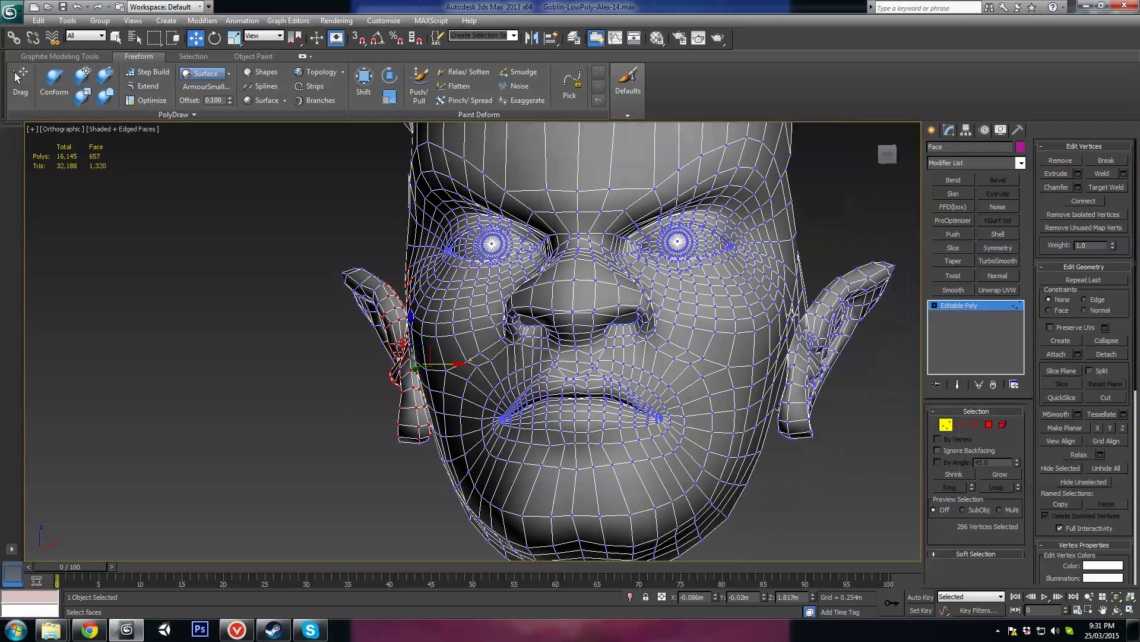
ctrl+drag(774, 416, 774, 432)
alt+middle_drag(825, 429, 775, 411)
alt+middle_drag(758, 338, 568, 358)
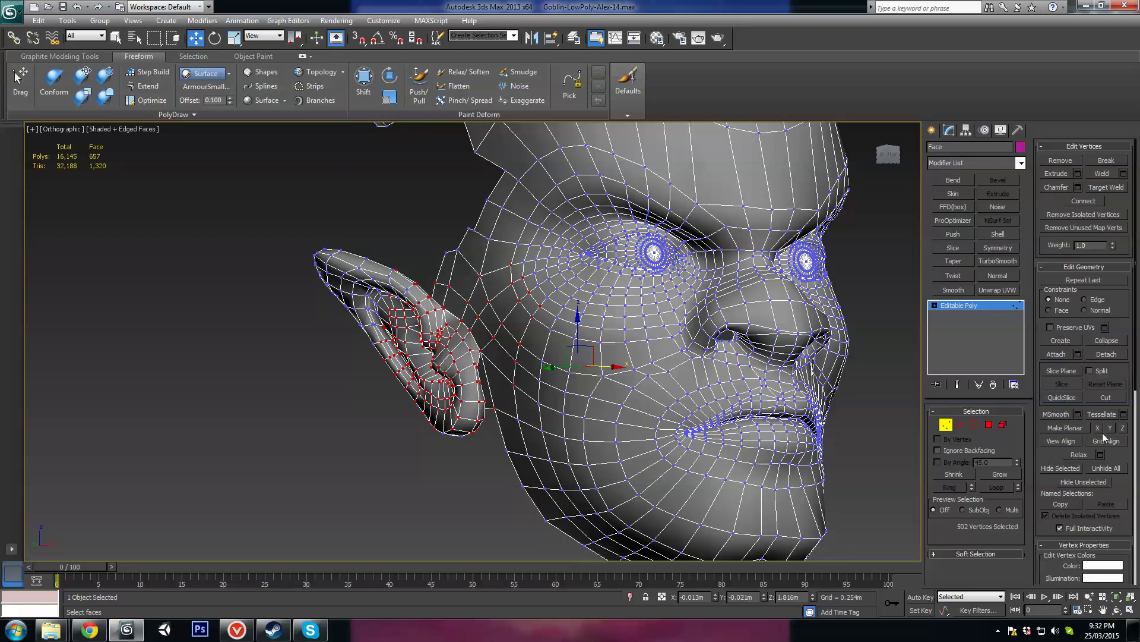
Weld the selected vertices to join both ears to the head, adjusting the weld threshold below 0.003 m
click(1124, 174)
middle_drag(458, 369, 778, 398)
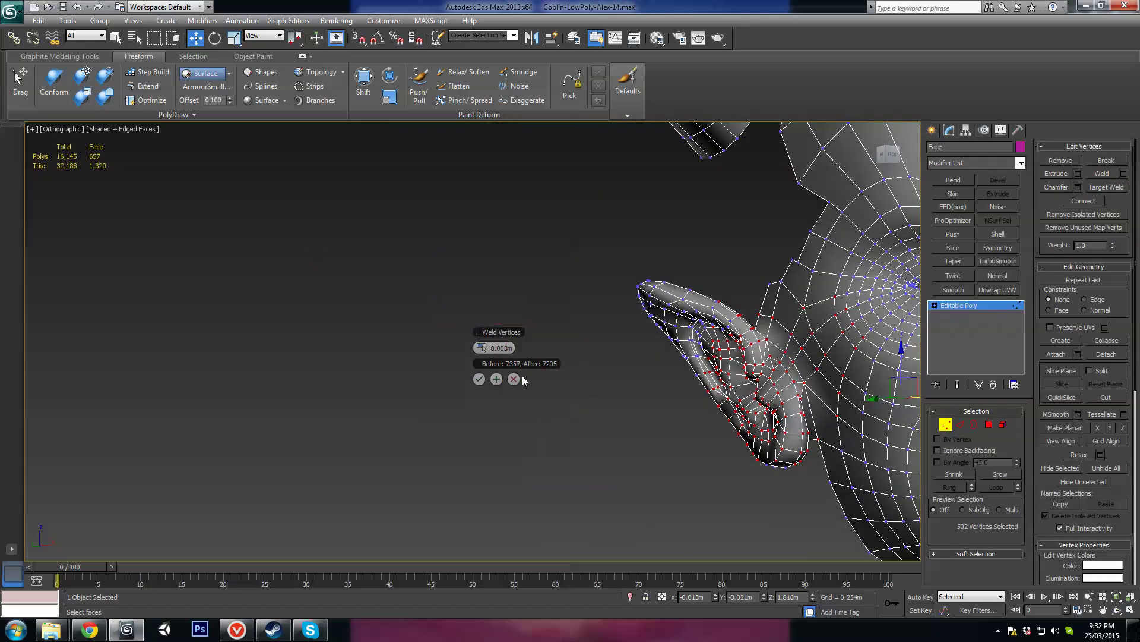
click(477, 351)
drag(480, 351, 469, 350)
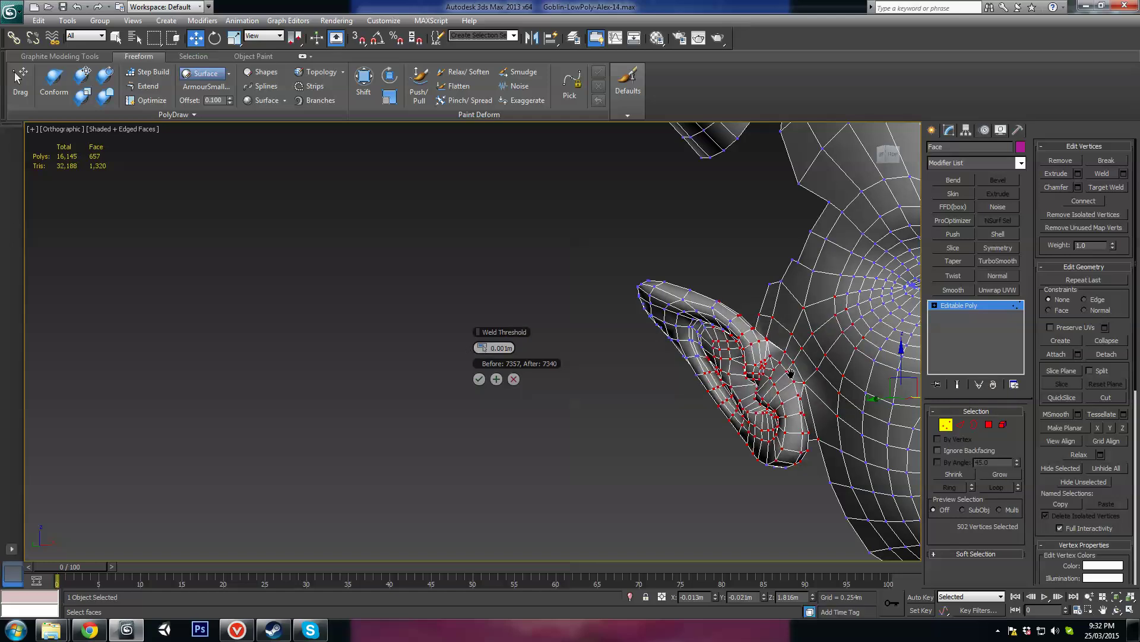
alt+middle_drag(791, 372, 567, 364)
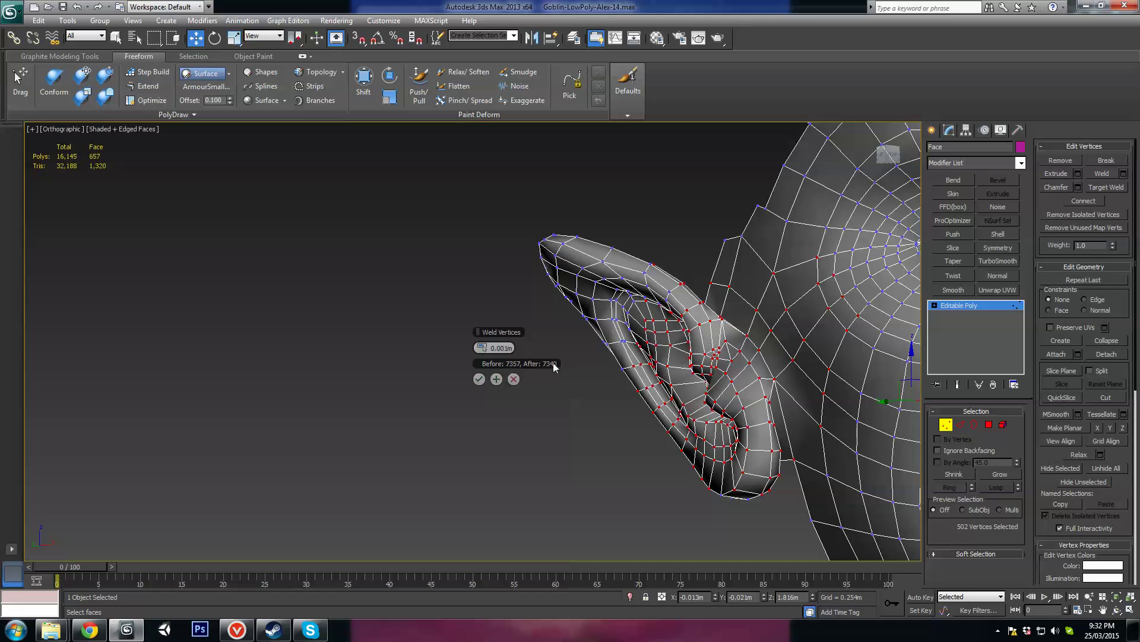
click(484, 348)
alt+middle_drag(484, 351, 686, 363)
click(477, 348)
click(487, 349)
click(479, 379)
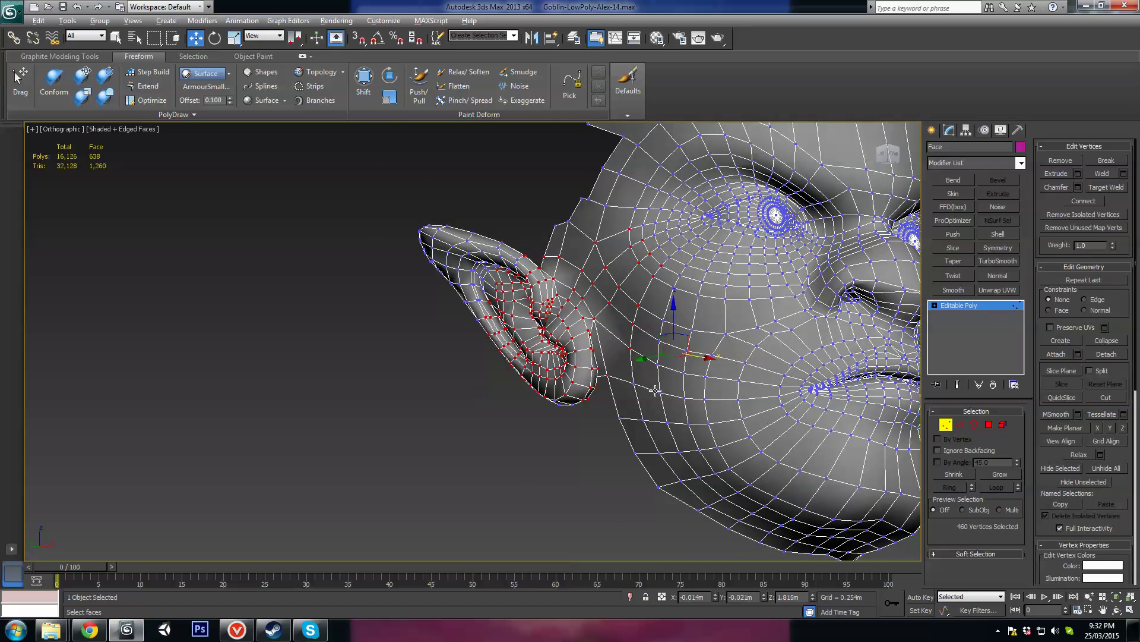
Unhide all polygons of the face mesh and leave polygon editing
alt+middle_drag(481, 380, 988, 406)
click(989, 424)
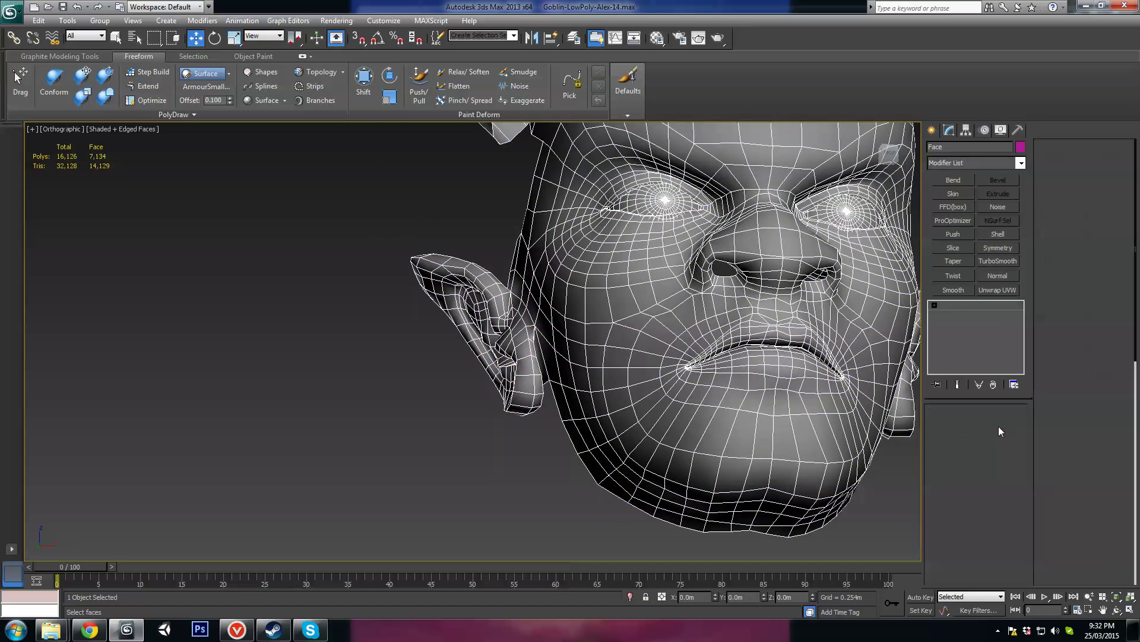
click(1110, 475)
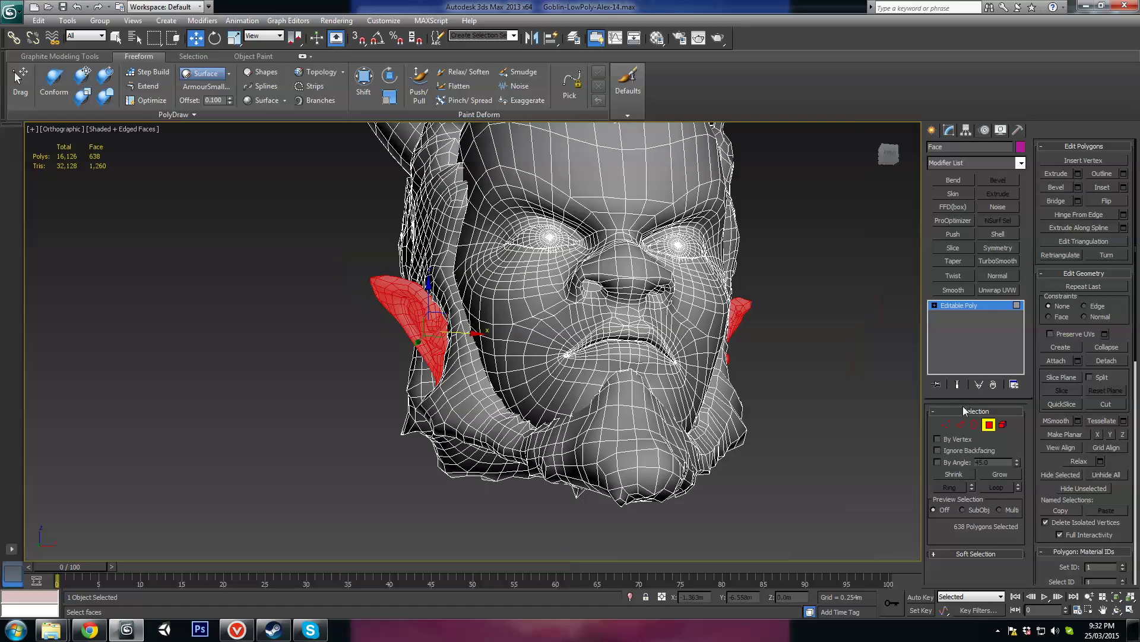
click(989, 424)
scroll(709, 336, up, 3)
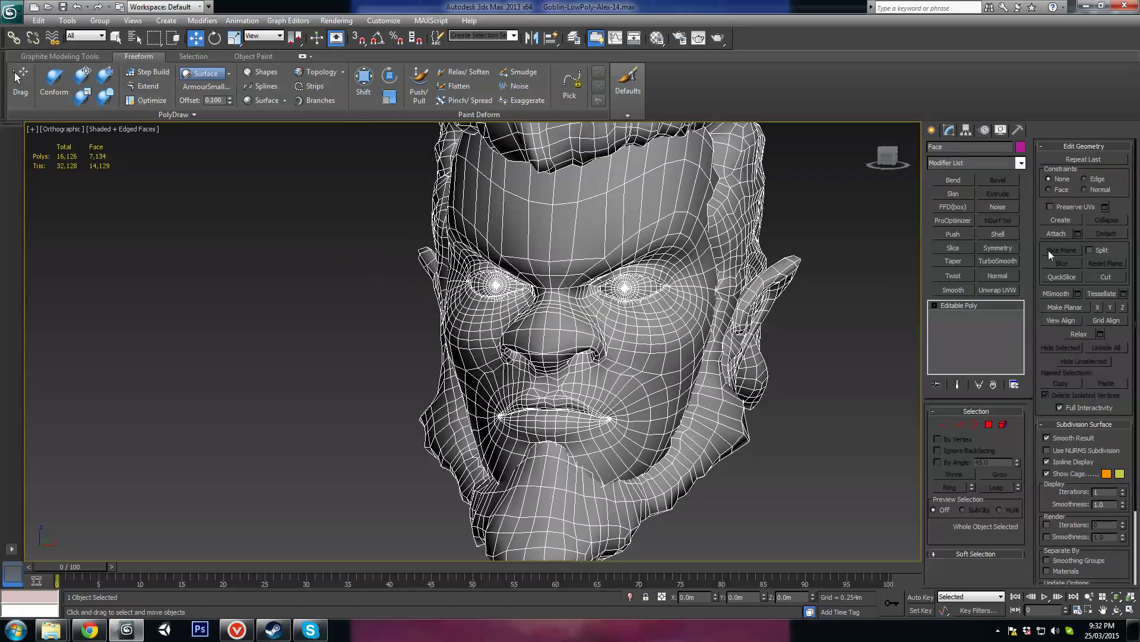
Add a new Unwrap UVW modifier to the face mesh and show its UV shells without the checker background
click(1001, 291)
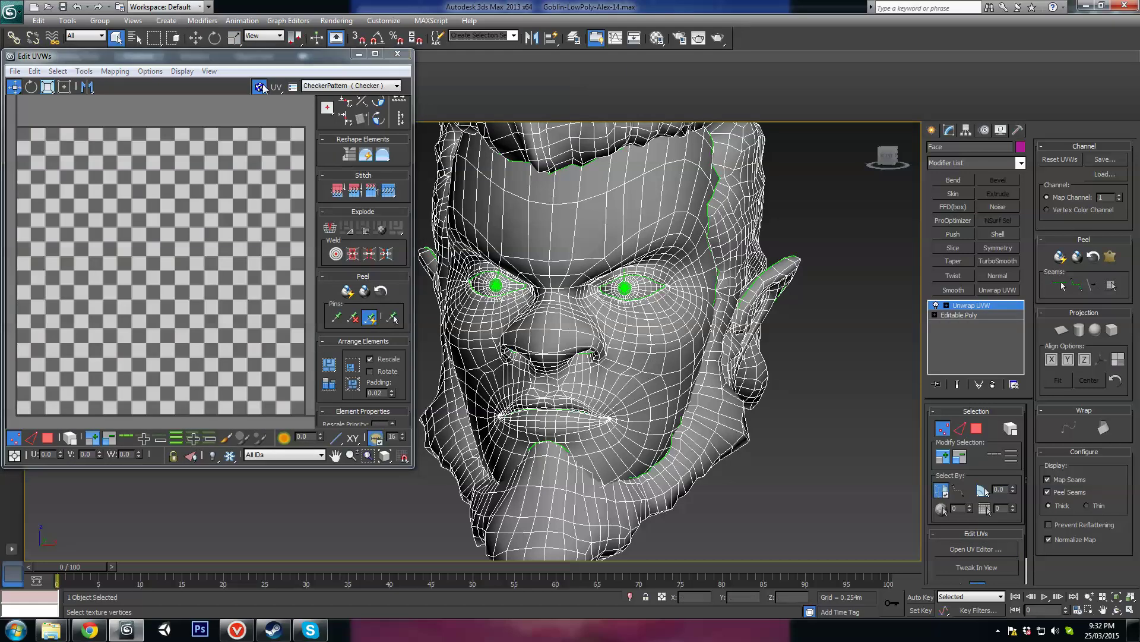
click(260, 86)
scroll(215, 243, down, 6)
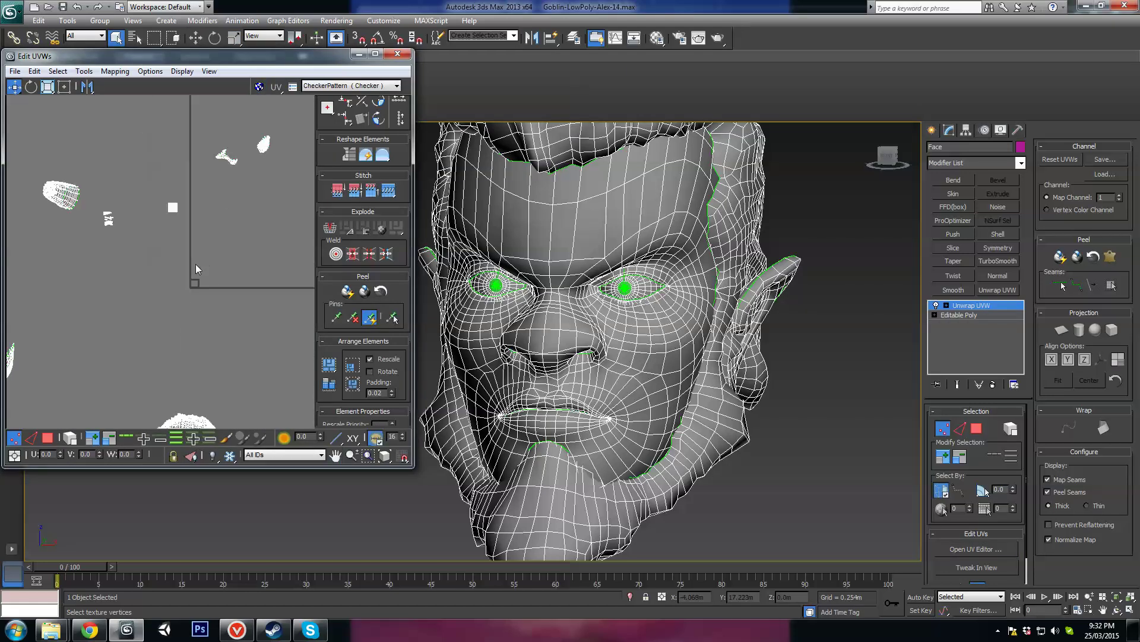
scroll(205, 265, up, 4)
scroll(166, 322, down, 1)
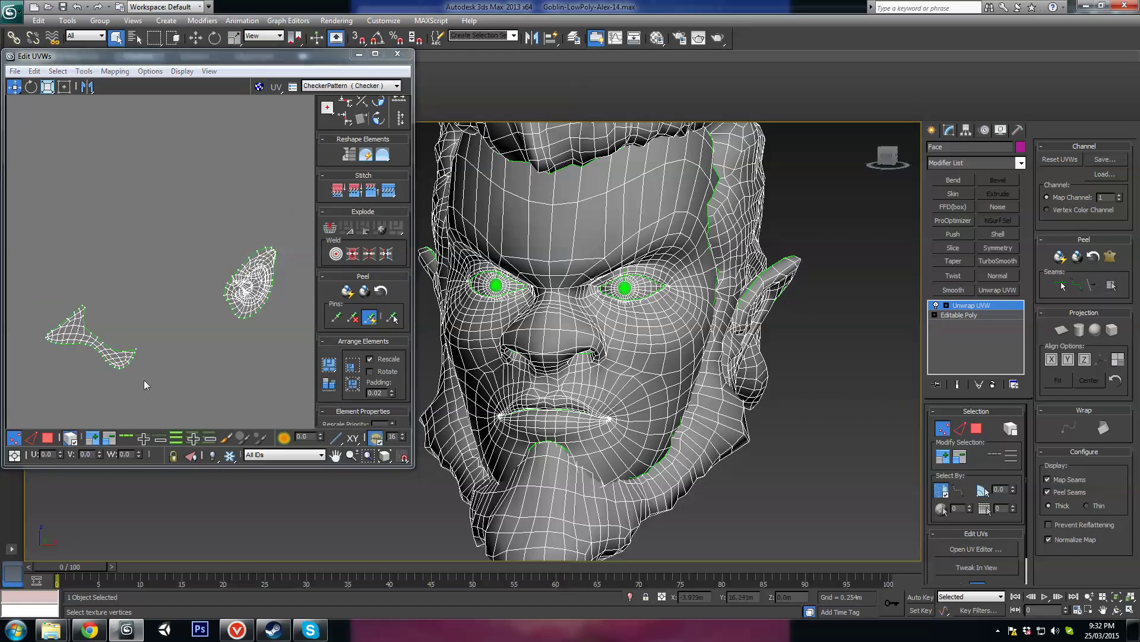
Move one ear's front and back UV shells off the overlapping shells of the other ear using Freeform mode
click(248, 296)
middle_drag(260, 333, 228, 322)
click(63, 87)
middle_drag(214, 277, 224, 242)
middle_drag(236, 316, 258, 291)
scroll(259, 283, up, 1)
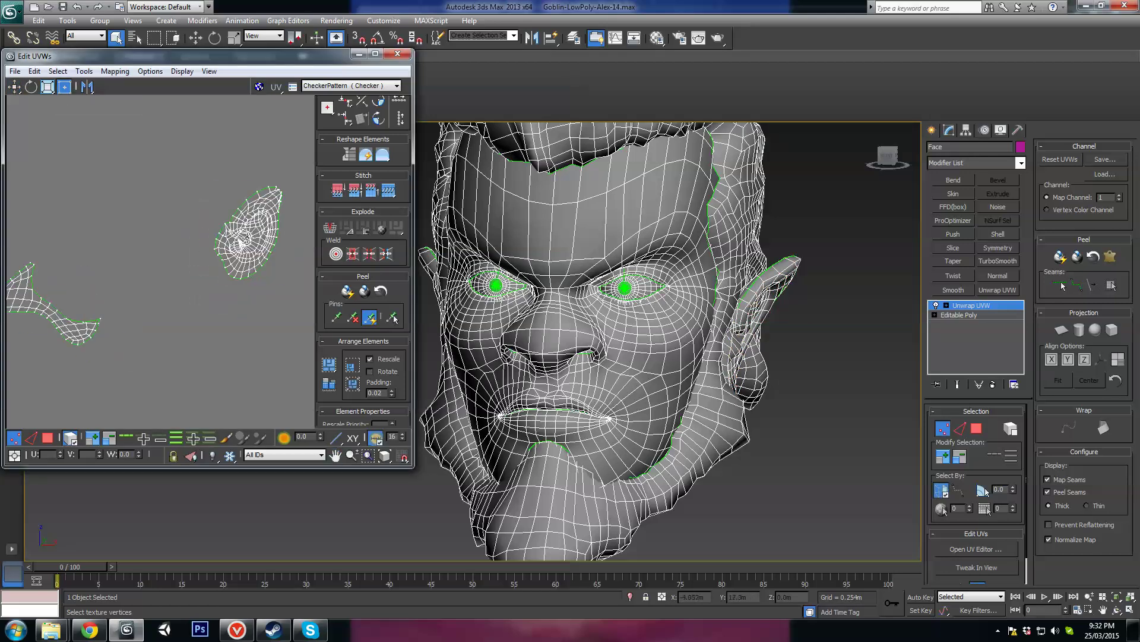
drag(260, 252, 166, 232)
middle_drag(74, 308, 190, 257)
click(164, 263)
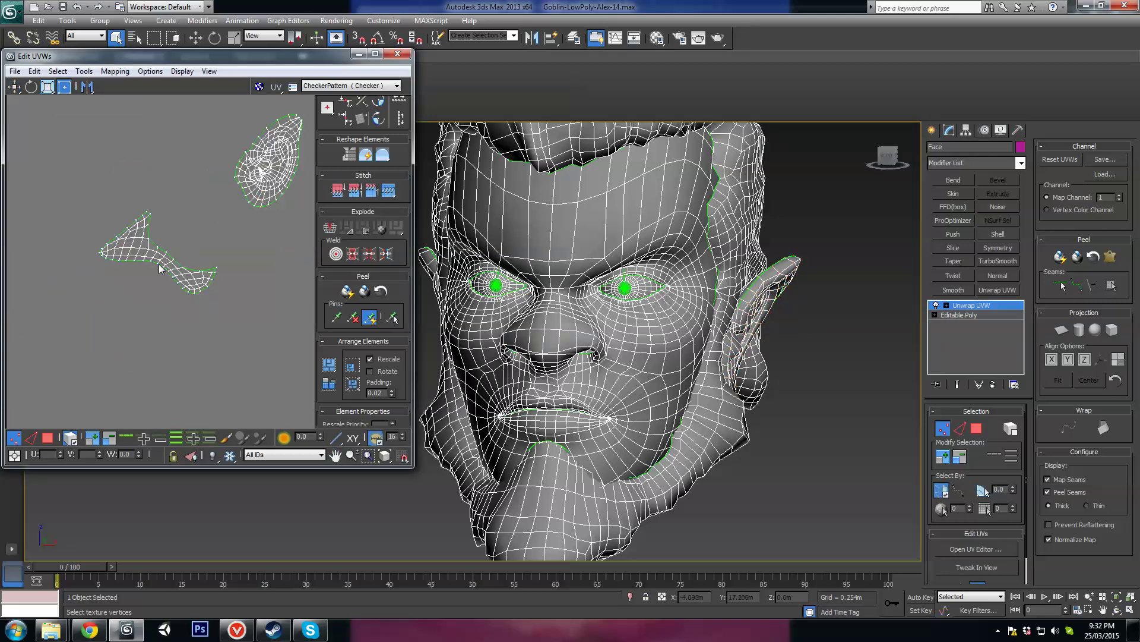
drag(164, 264, 144, 324)
Select the hair and beard UV shell, check it on the head, and save the scene
alt+middle_drag(634, 322, 547, 326)
scroll(178, 267, down, 5)
middle_drag(159, 305, 232, 39)
scroll(108, 272, down, 3)
middle_drag(216, 352, 194, 203)
click(148, 204)
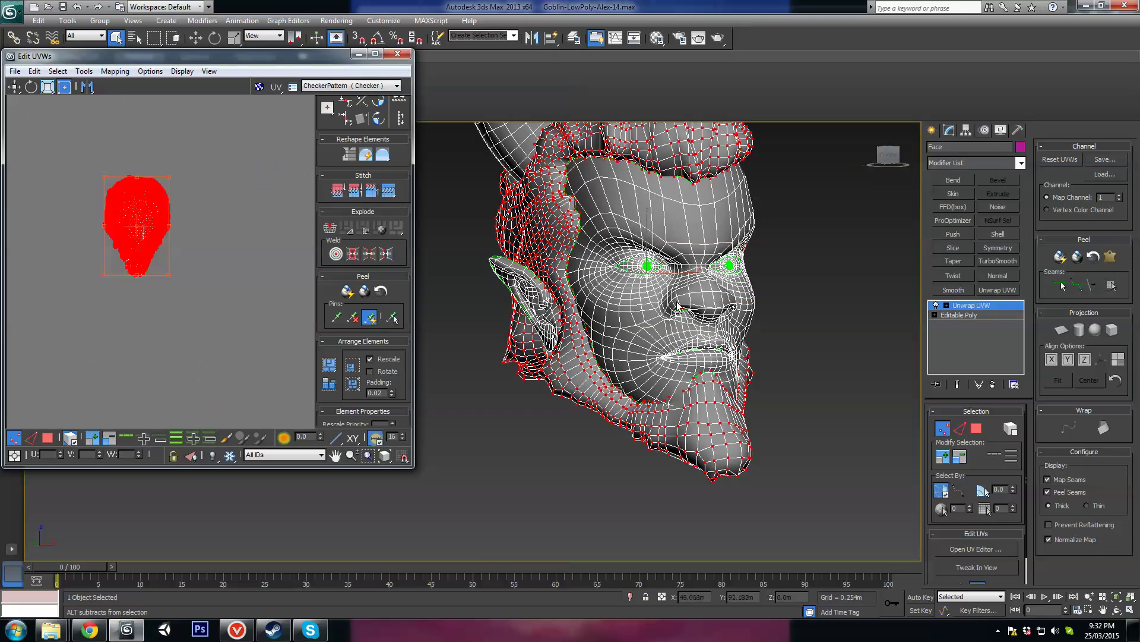
alt+middle_drag(677, 305, 712, 304)
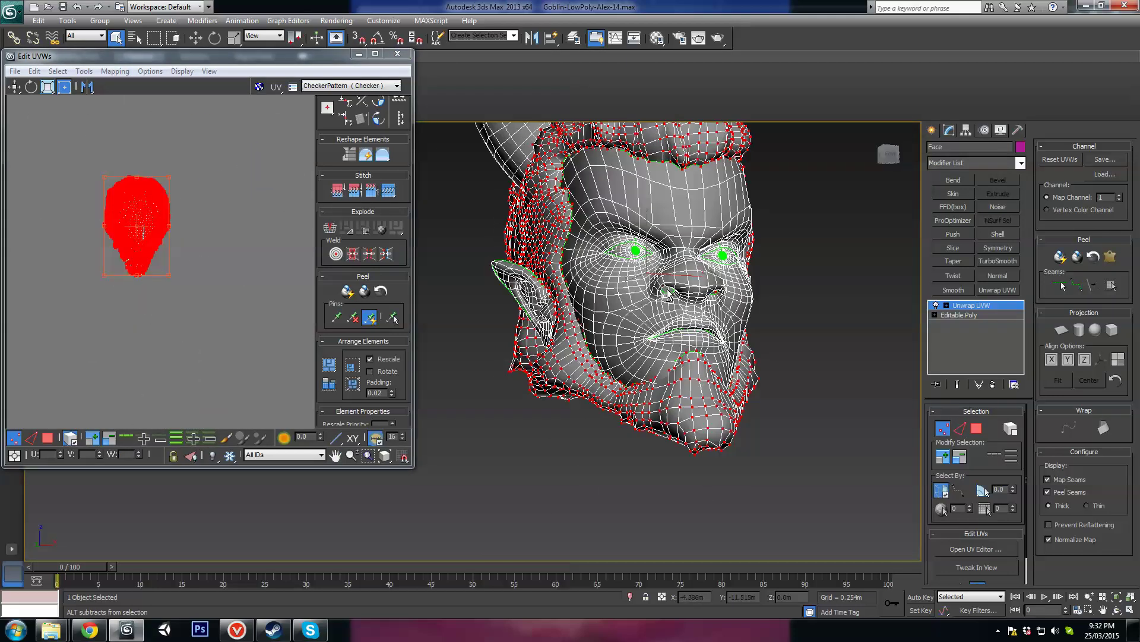
click(11, 10)
click(37, 117)
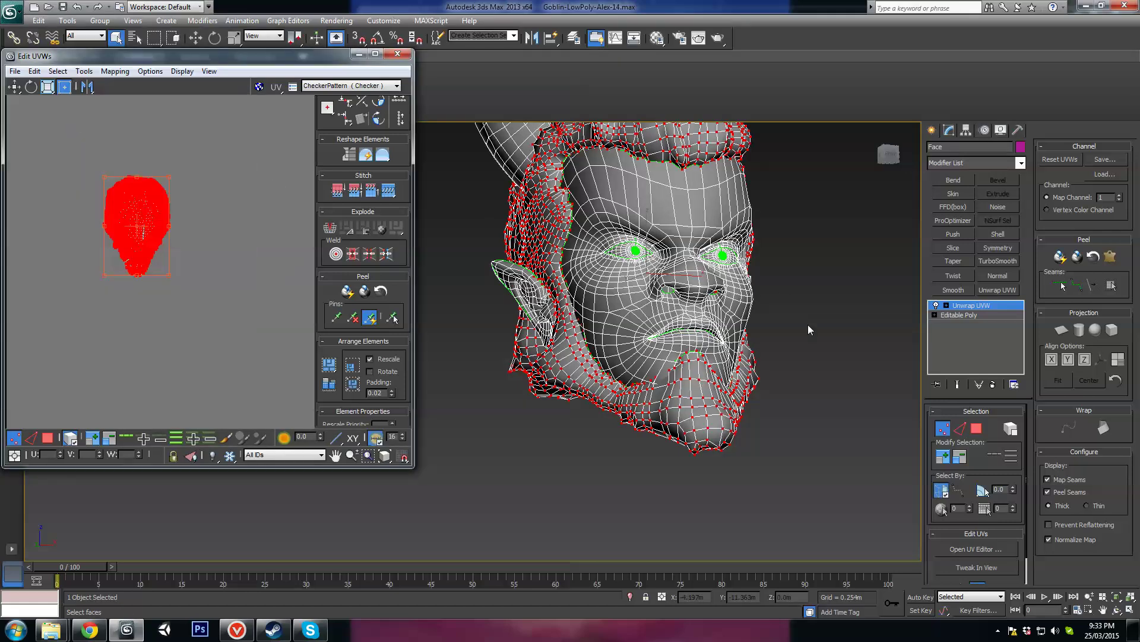
Switch to polygon selection and select the polygons of the hair and beard UV shell
alt+middle_drag(613, 323, 673, 368)
alt+middle_drag(674, 292, 701, 291)
scroll(178, 261, down, 2)
scroll(171, 244, down, 2)
scroll(191, 253, down, 3)
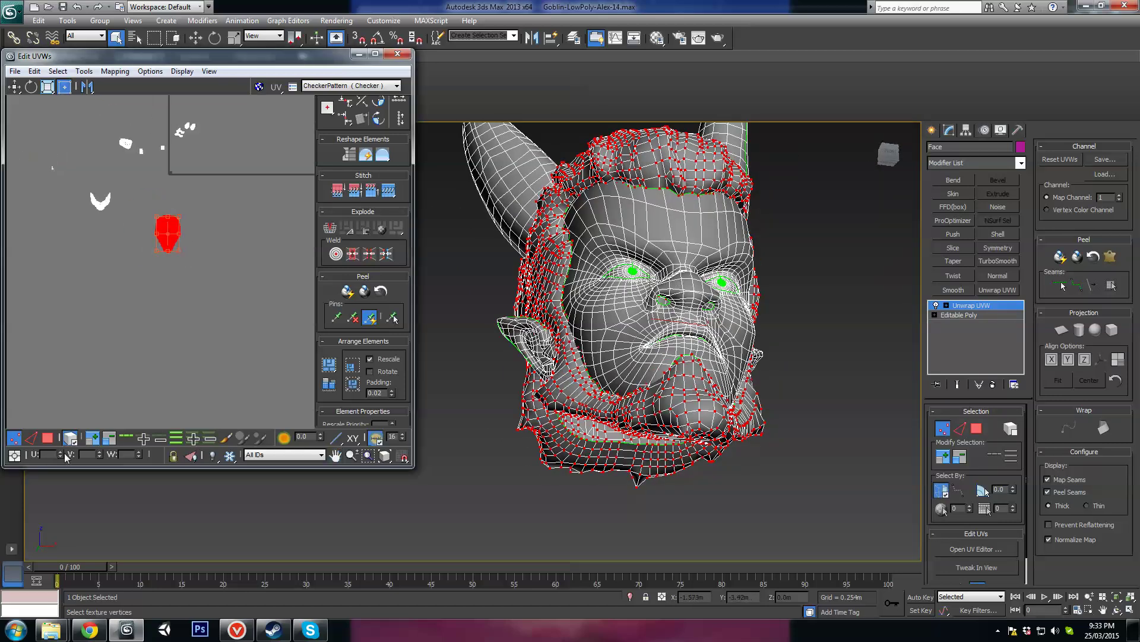
click(51, 439)
middle_drag(499, 344, 458, 269)
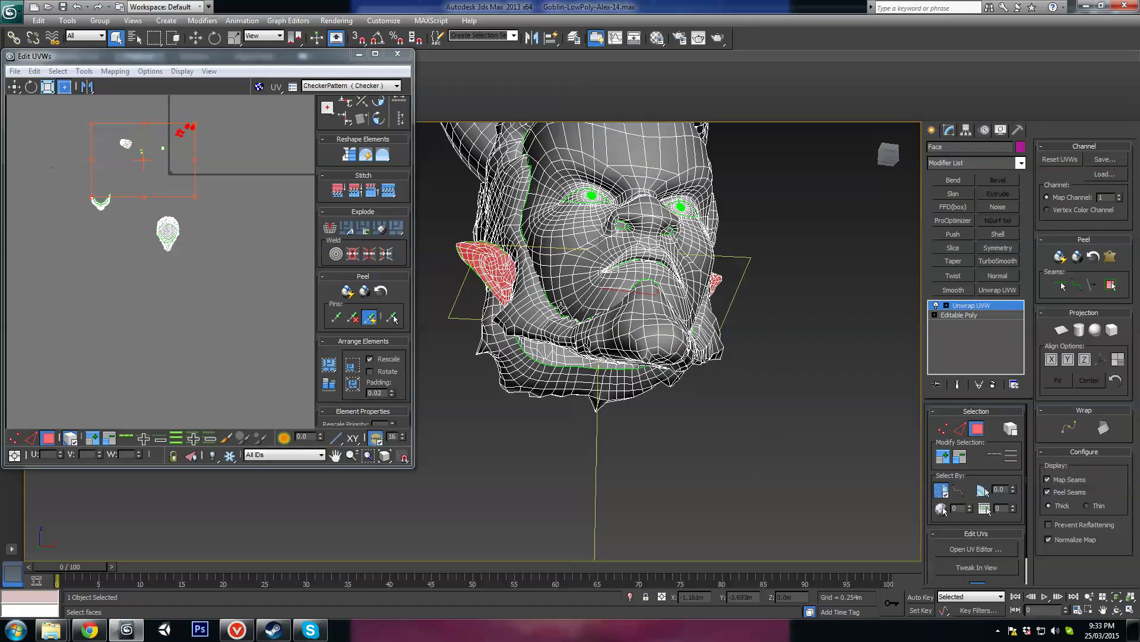
click(193, 213)
click(168, 232)
Select the polygons of the face UV shell and check their coverage on the head
middle_drag(56, 160, 108, 220)
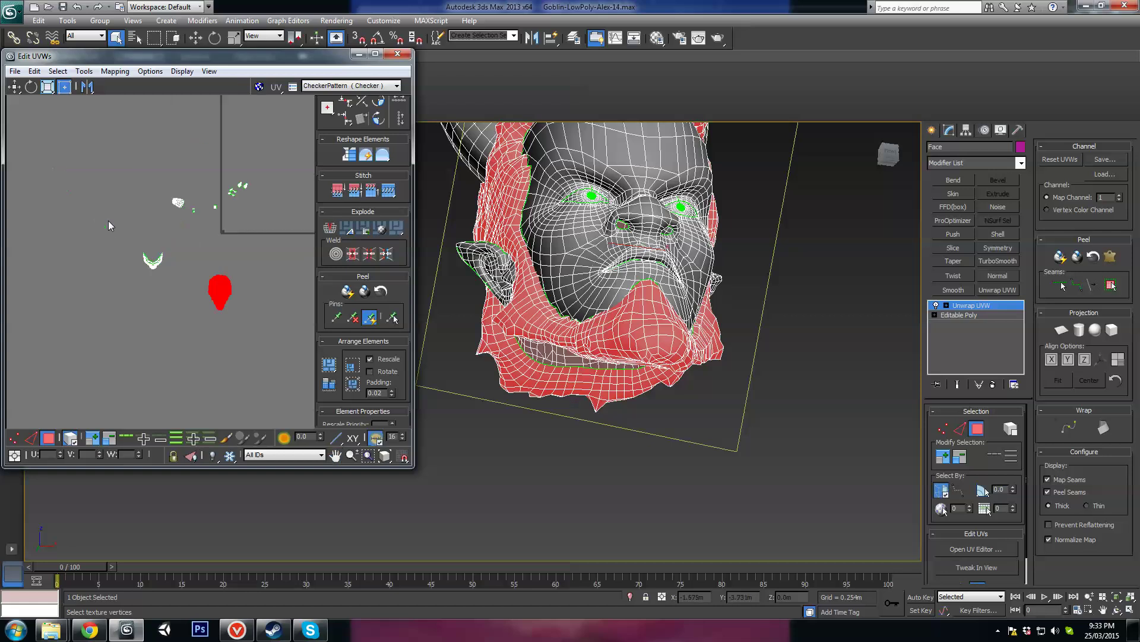
alt+middle_drag(550, 157, 607, 196)
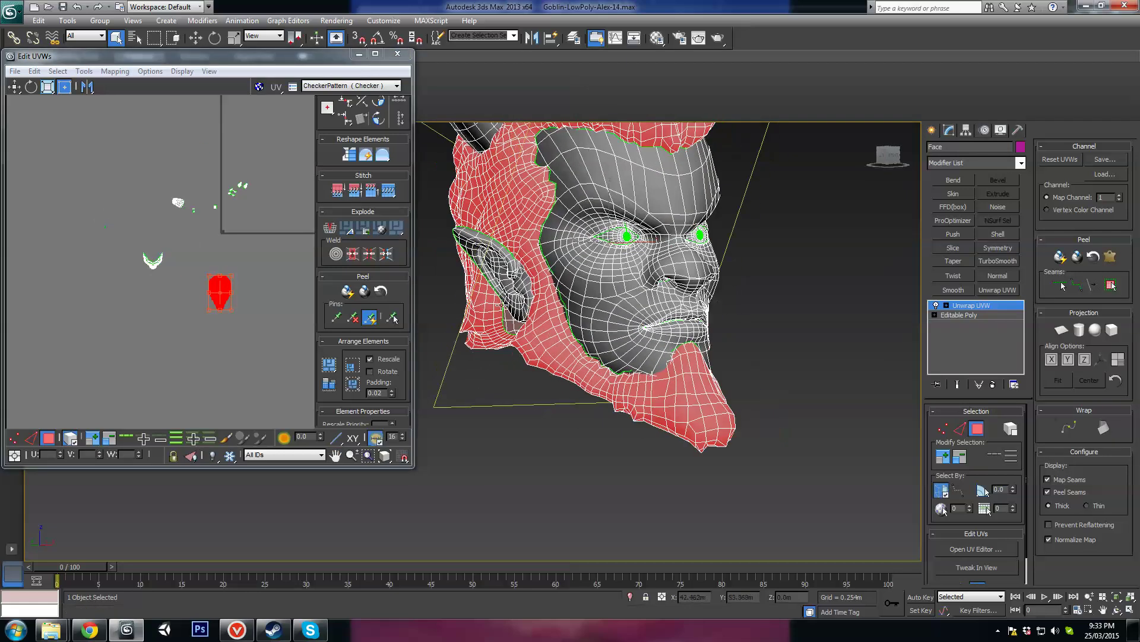
scroll(184, 274, up, 1)
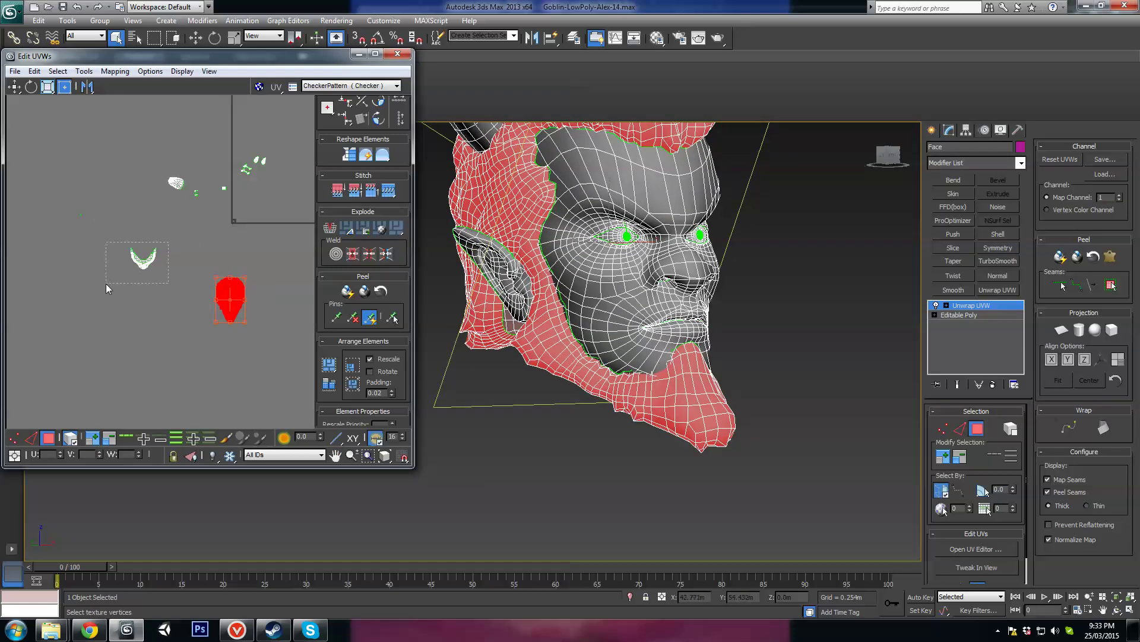
drag(106, 283, 107, 282)
click(889, 155)
scroll(115, 266, up, 3)
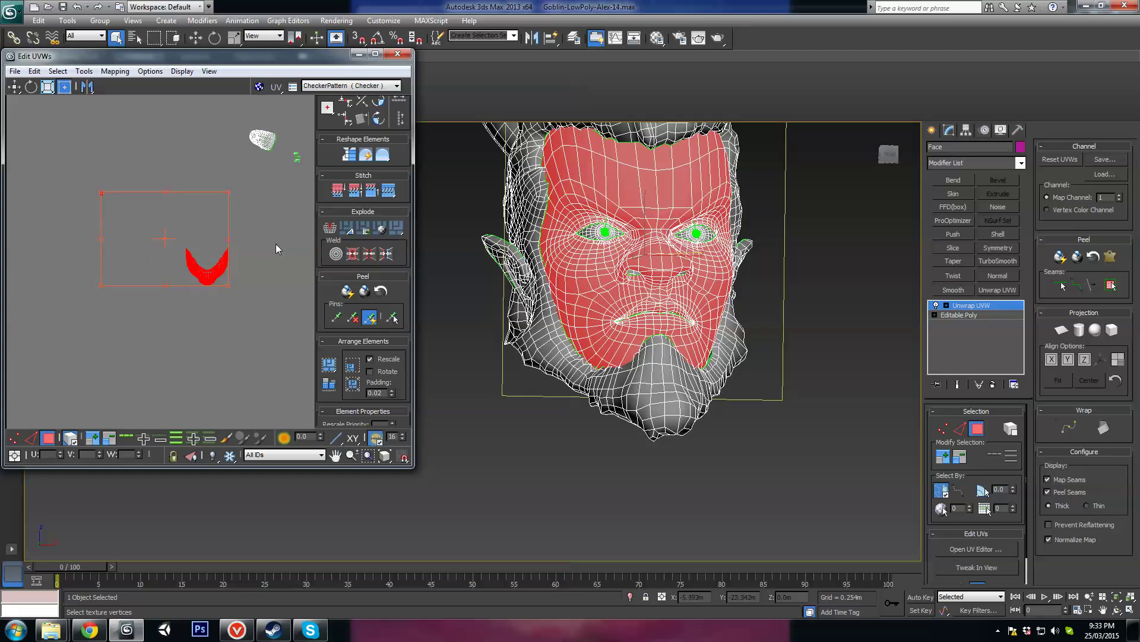
alt+middle_drag(624, 297, 720, 307)
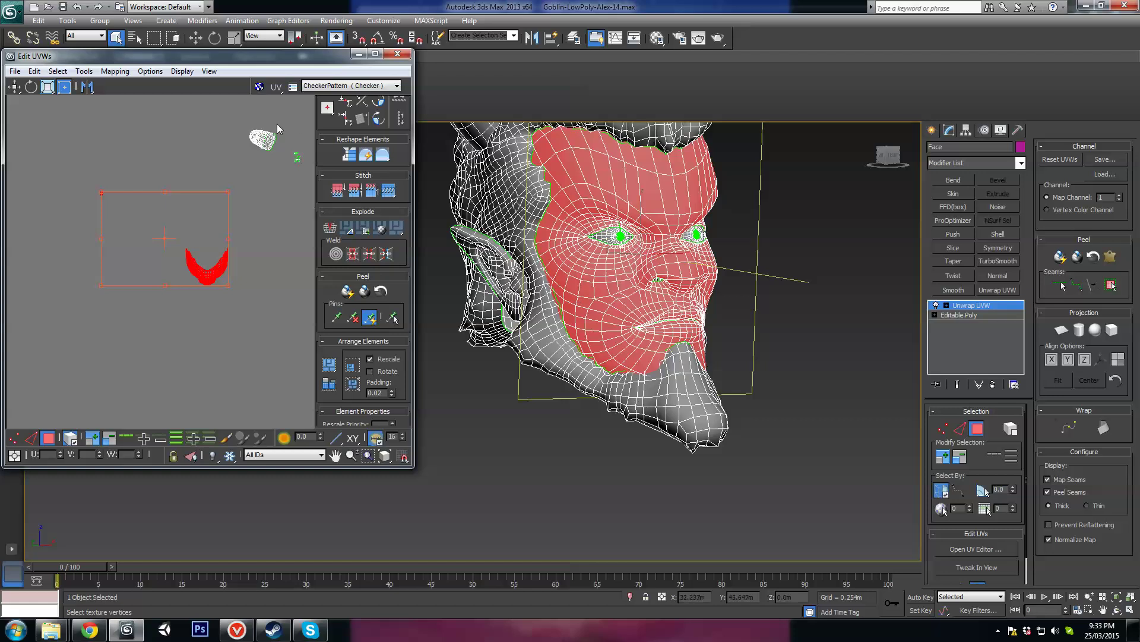
Apply Flatten Mapping to the selected face polygons with a face angle threshold of 45.0 and spacing of 0.02
click(115, 70)
click(121, 84)
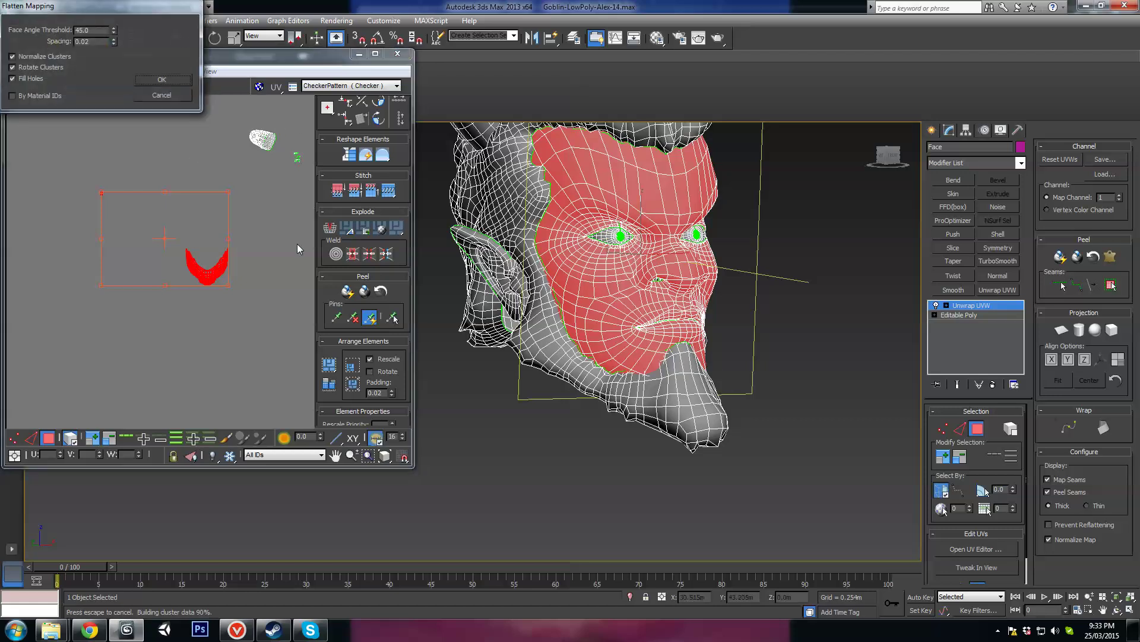
key(Return)
middle_drag(273, 261, 180, 272)
scroll(180, 272, down, 1)
scroll(242, 244, up, 7)
middle_drag(211, 196, 122, 277)
scroll(179, 228, up, 5)
scroll(180, 228, up, 1)
middle_drag(180, 228, 70, 92)
scroll(136, 204, down, 2)
scroll(135, 204, up, 1)
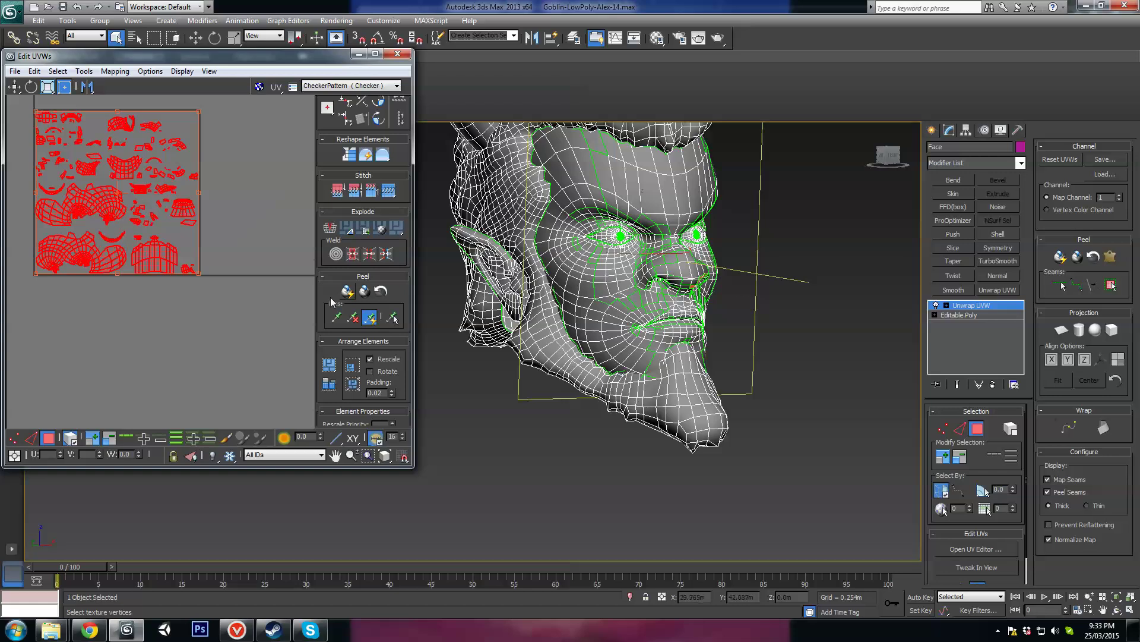
middle_drag(136, 204, 167, 221)
key(ctrl+a)
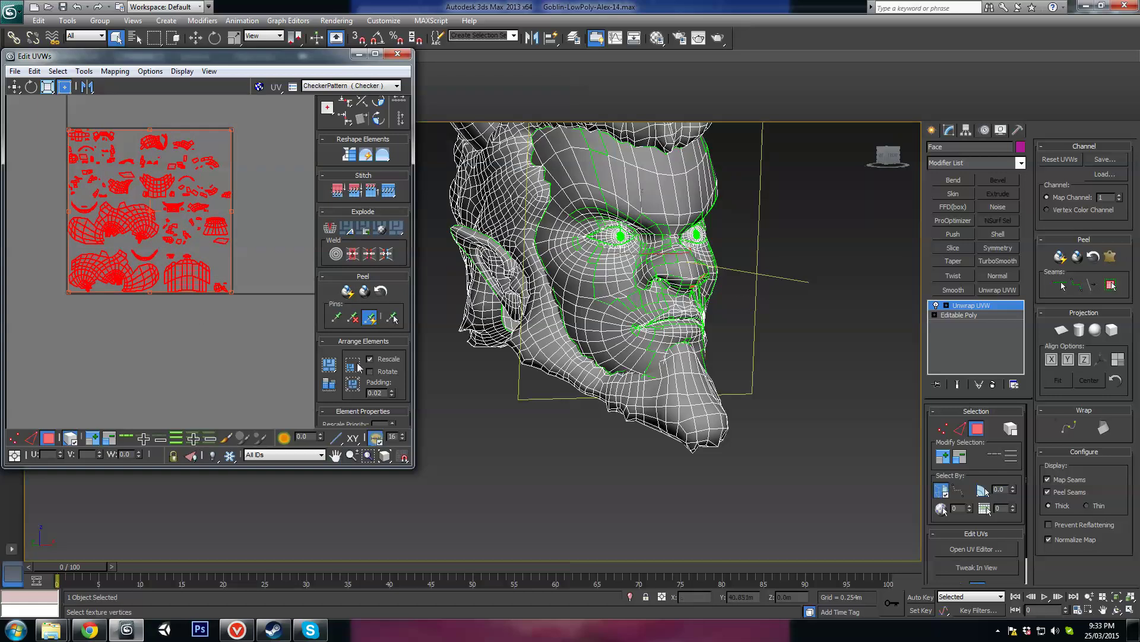
Pelt map the selected face polygons, run the pelt and relax simulations, and commit the result
drag(395, 304, 395, 247)
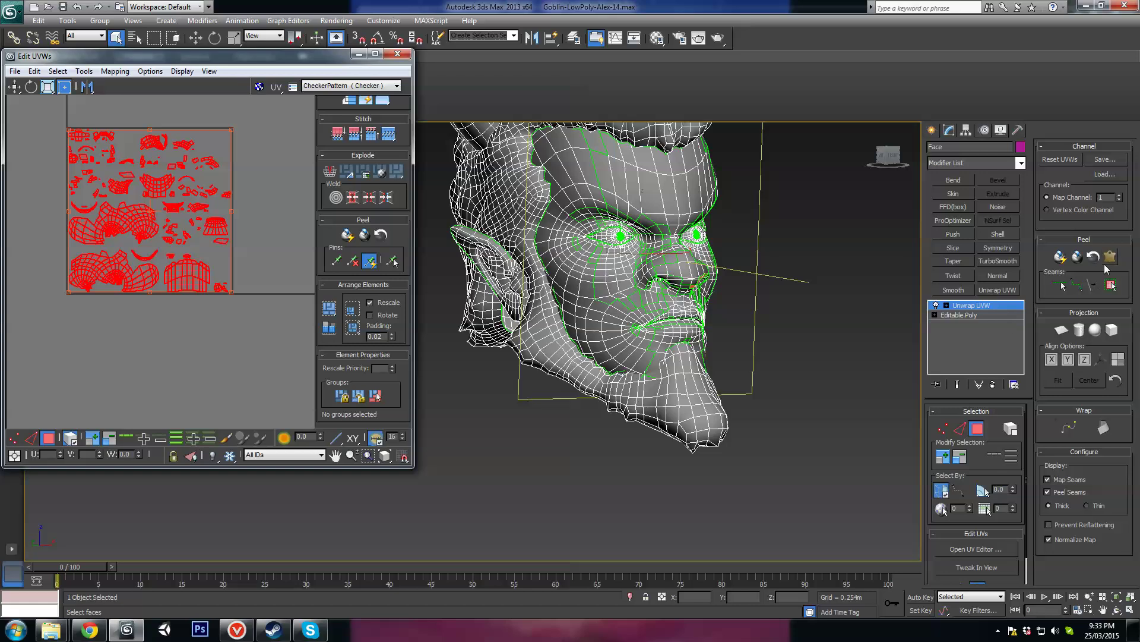
click(1108, 261)
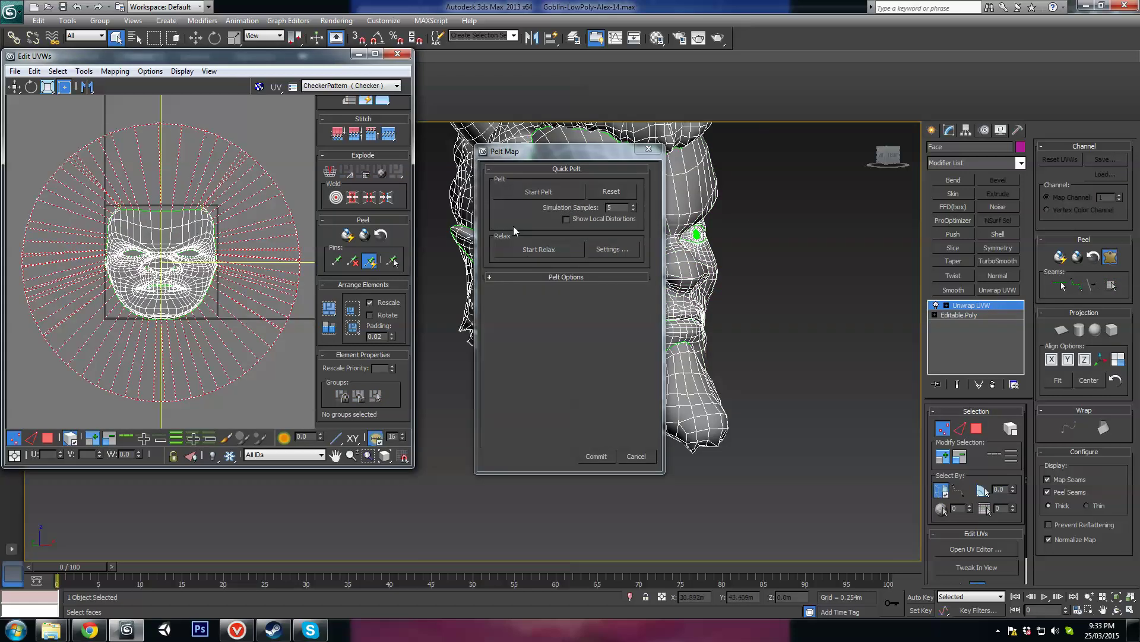
click(538, 191)
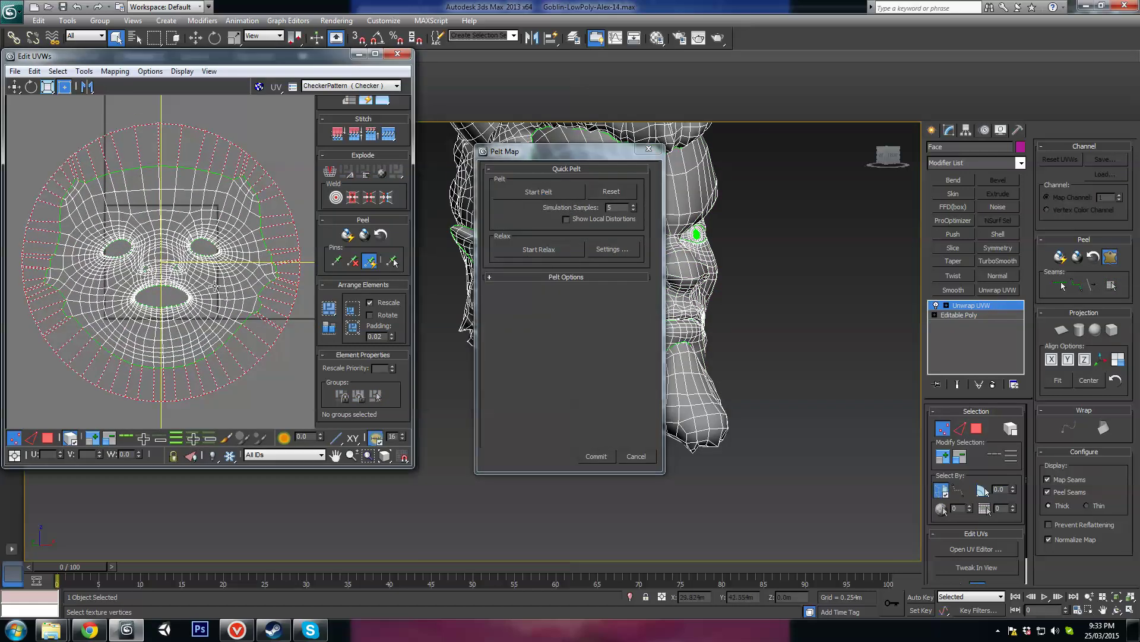
scroll(221, 246, up, 3)
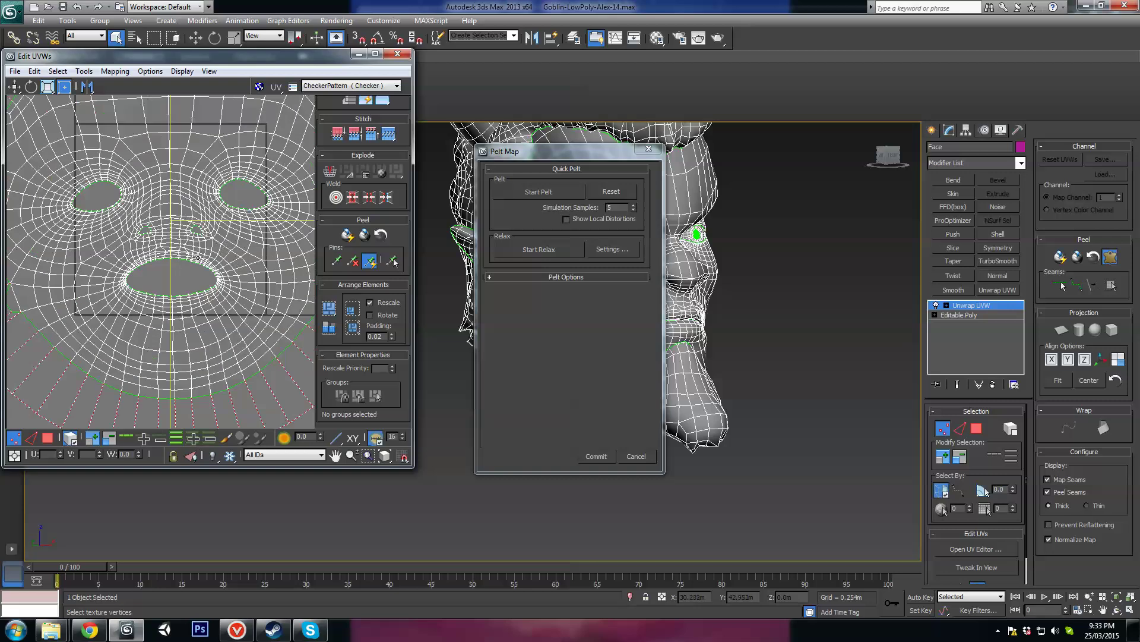
scroll(197, 258, down, 3)
click(538, 249)
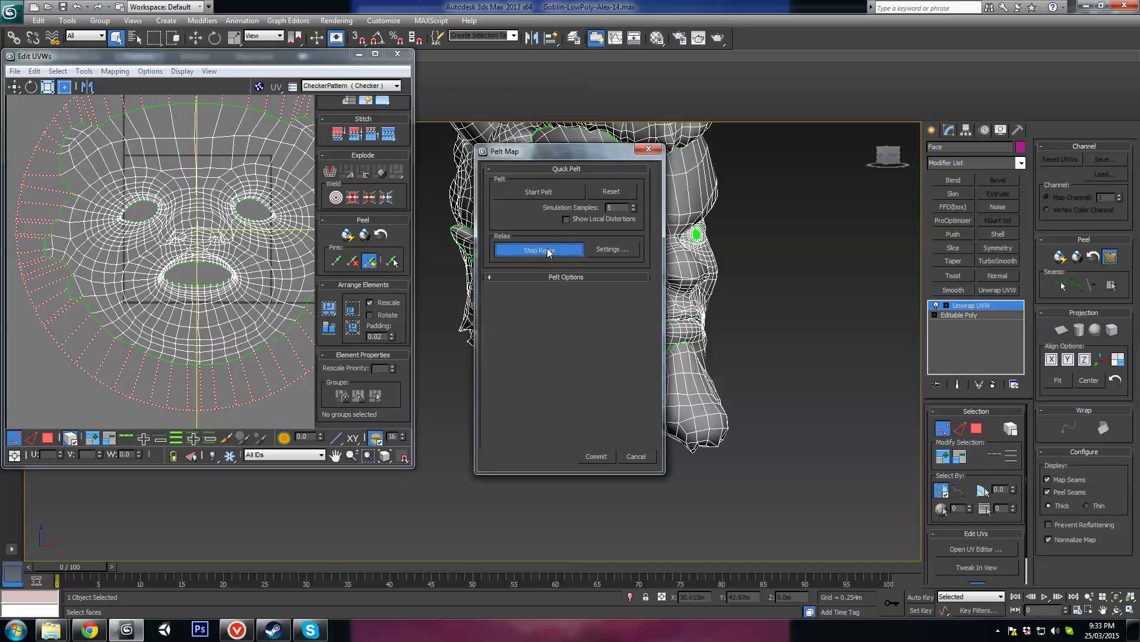
click(539, 250)
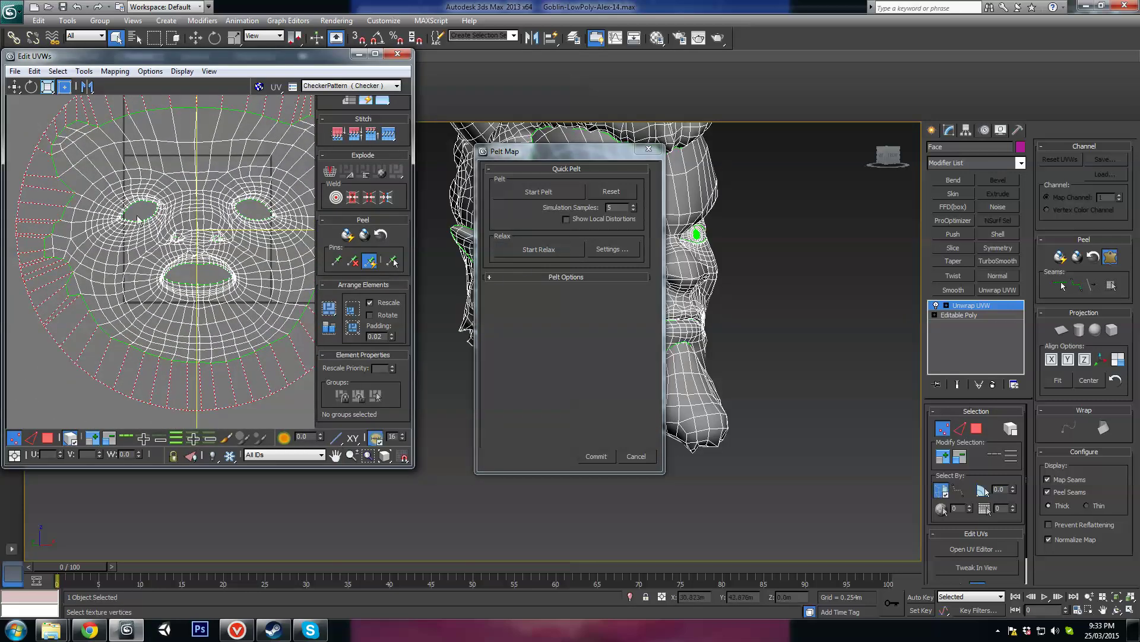
click(596, 456)
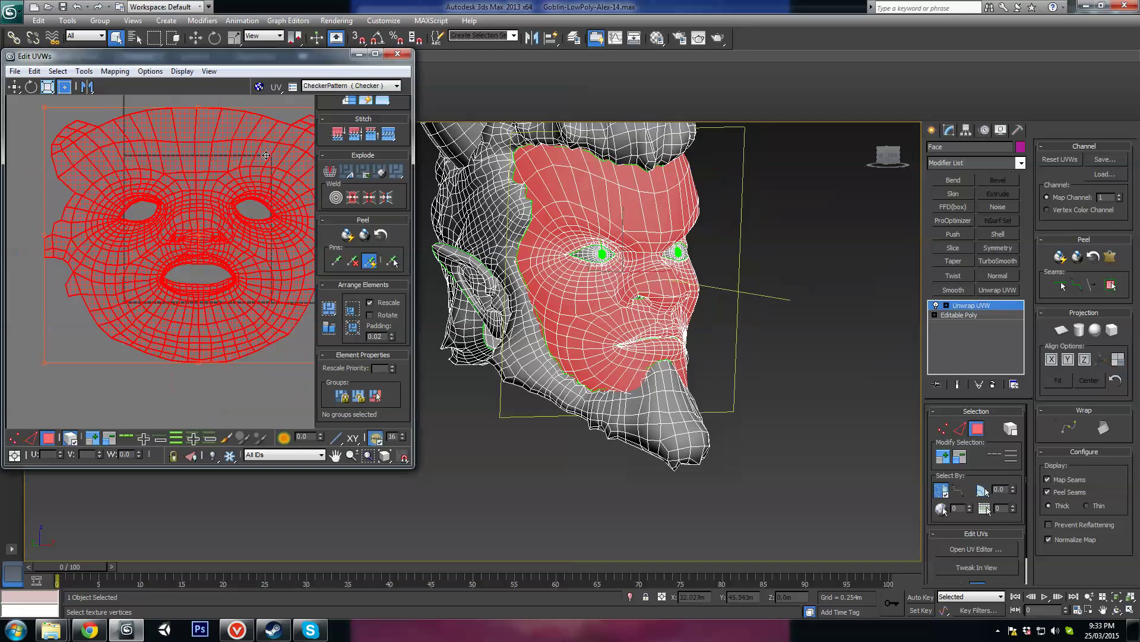
Display the CheckerPattern texture on the head, clear the polygon selection, and hide the mesh edges
click(321, 86)
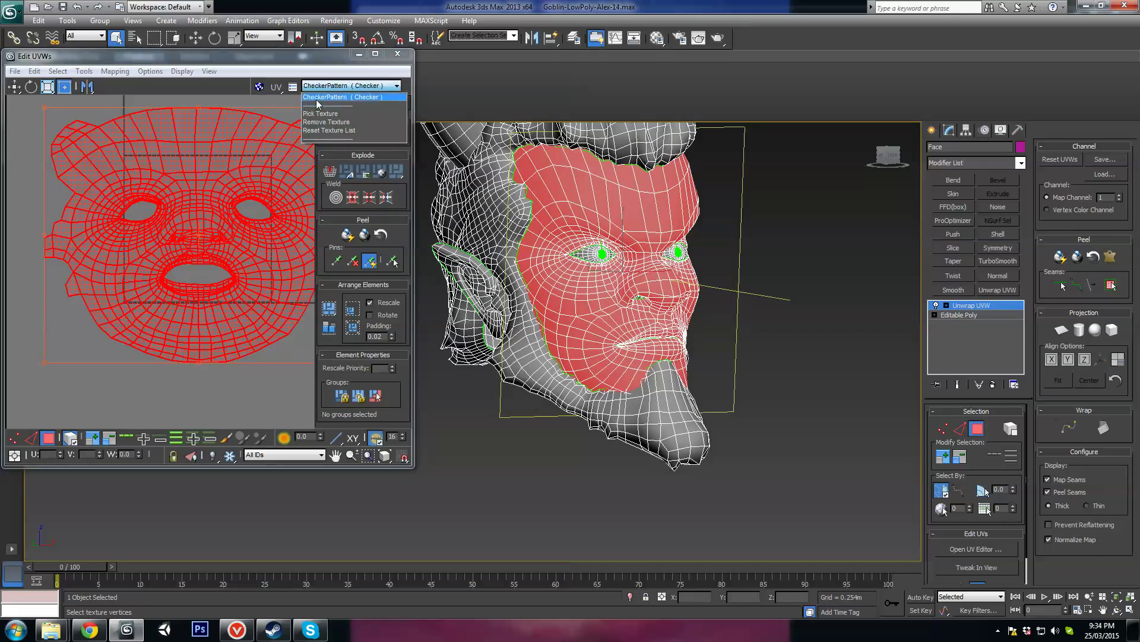
click(319, 98)
scroll(480, 299, up, 3)
key(F2)
alt+middle_drag(684, 323, 657, 342)
click(796, 470)
middle_drag(795, 468, 751, 517)
key(F4)
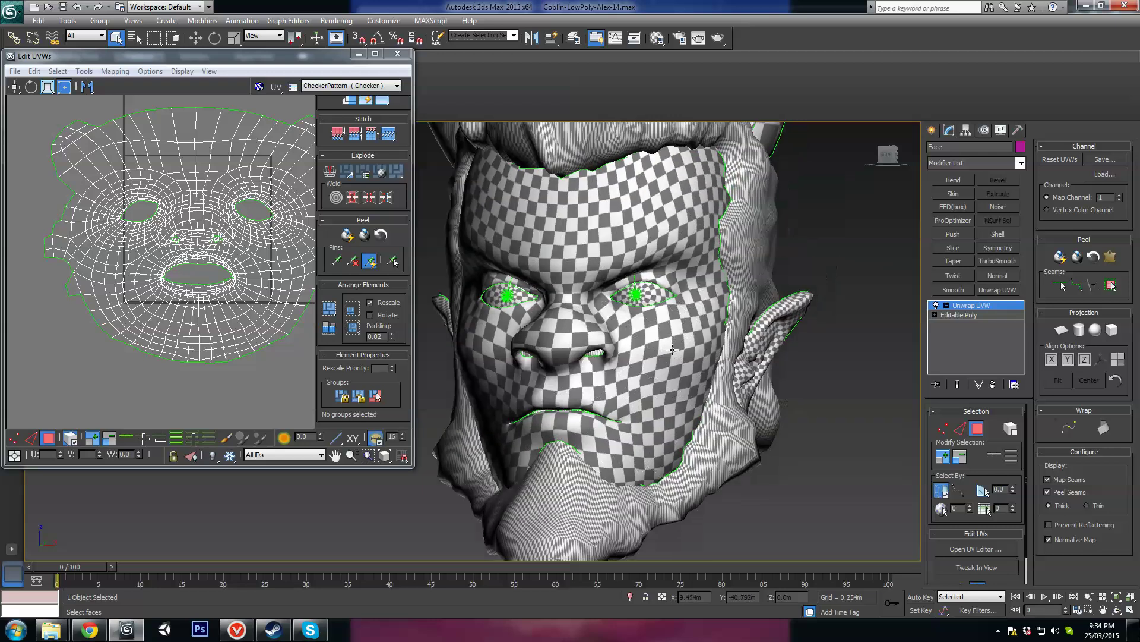
Examine the checker pattern around the nostrils and eyes, selecting a nostril polygon to locate it in the UV layout
scroll(751, 475, up, 3)
alt+middle_drag(760, 380, 649, 333)
scroll(683, 362, up, 4)
scroll(648, 332, up, 2)
scroll(199, 235, up, 10)
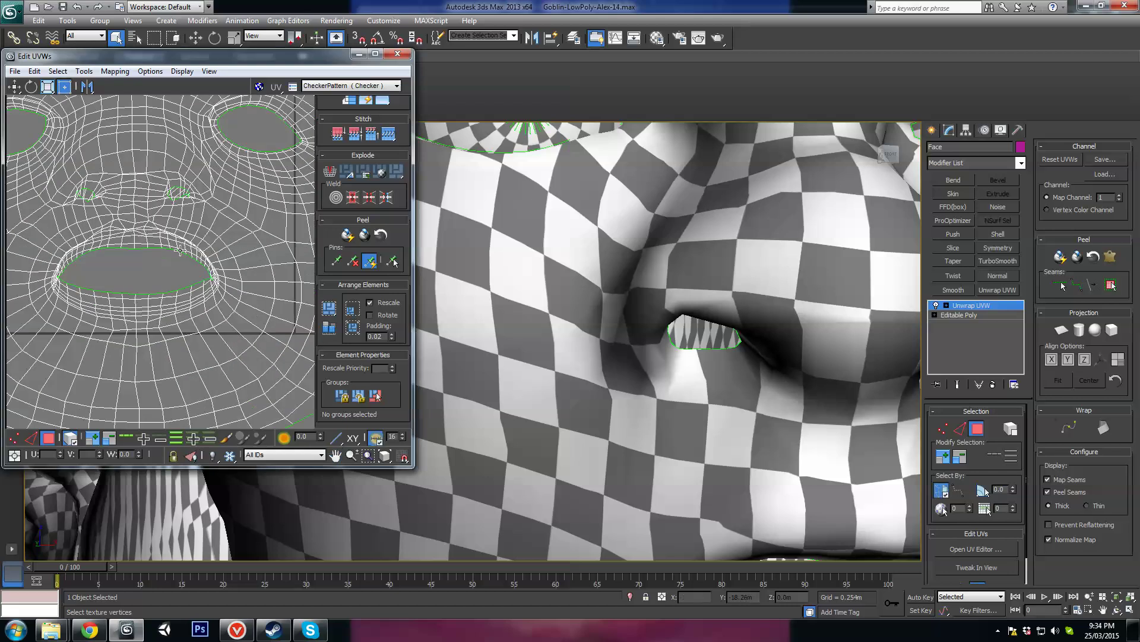
key(ctrl+a)
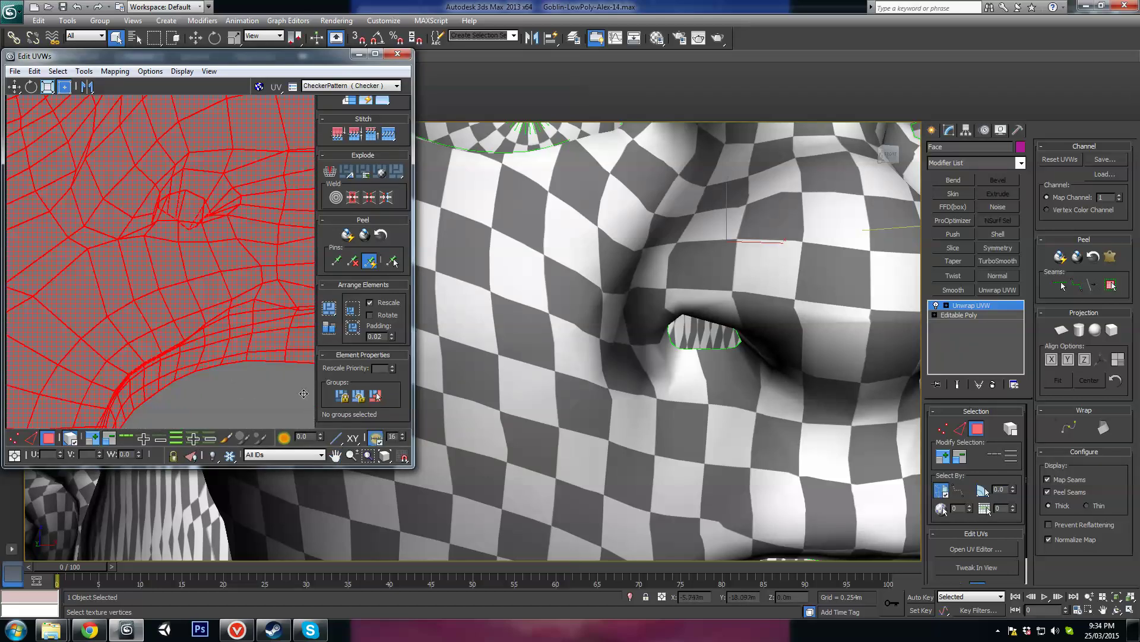
click(761, 348)
click(739, 301)
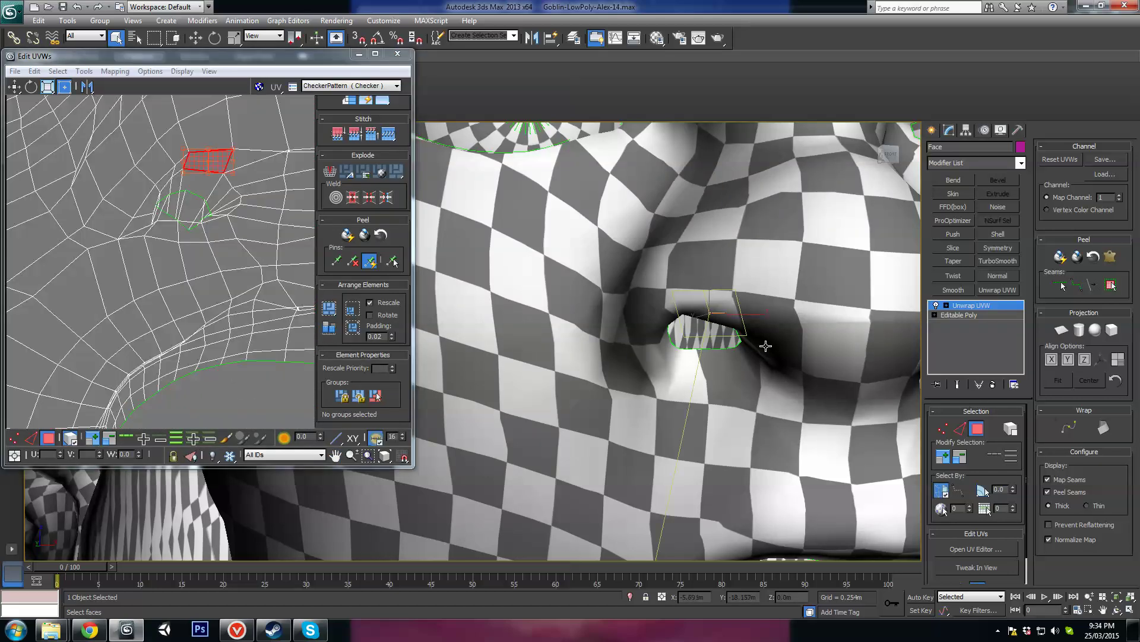
alt+middle_drag(739, 302, 712, 309)
key(ctrl+a)
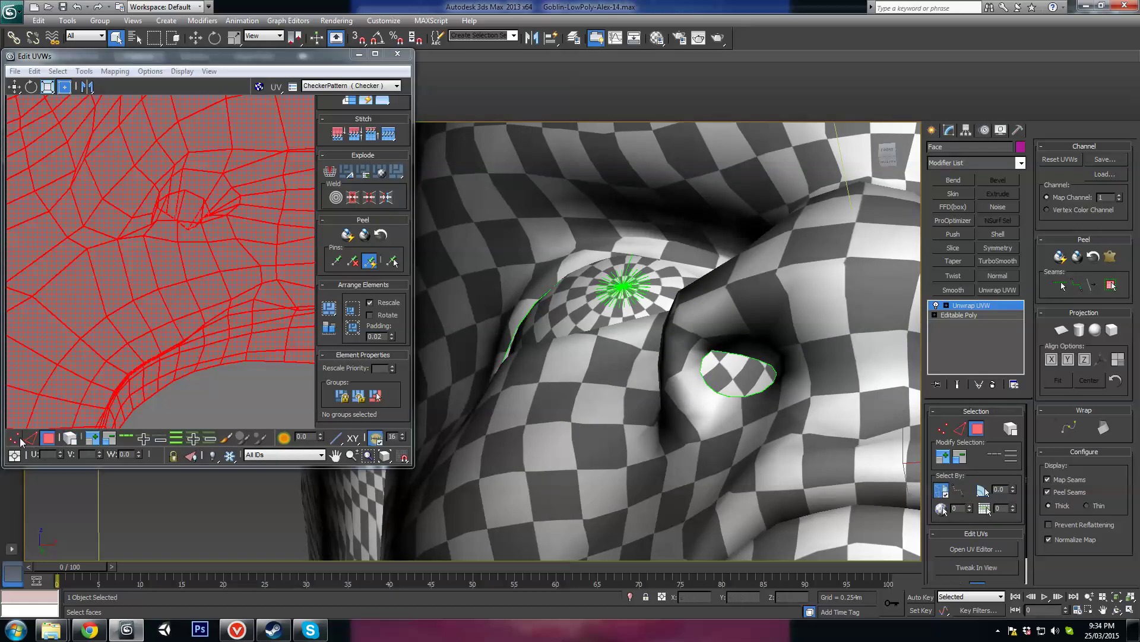
click(46, 439)
click(47, 439)
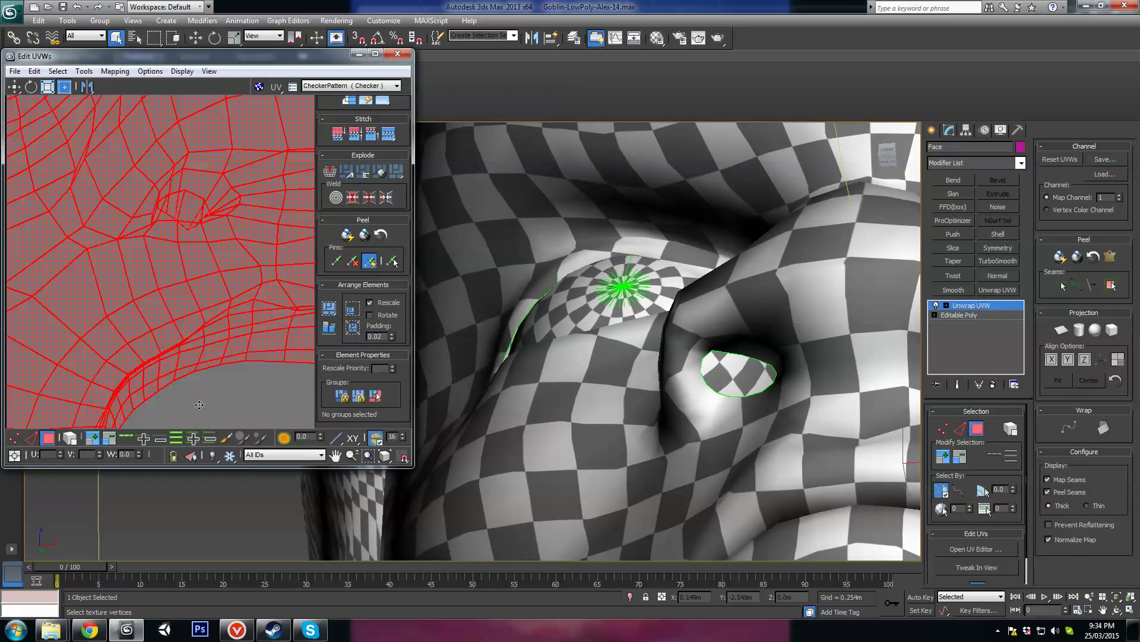
scroll(471, 331, down, 6)
middle_drag(440, 343, 518, 352)
click(244, 389)
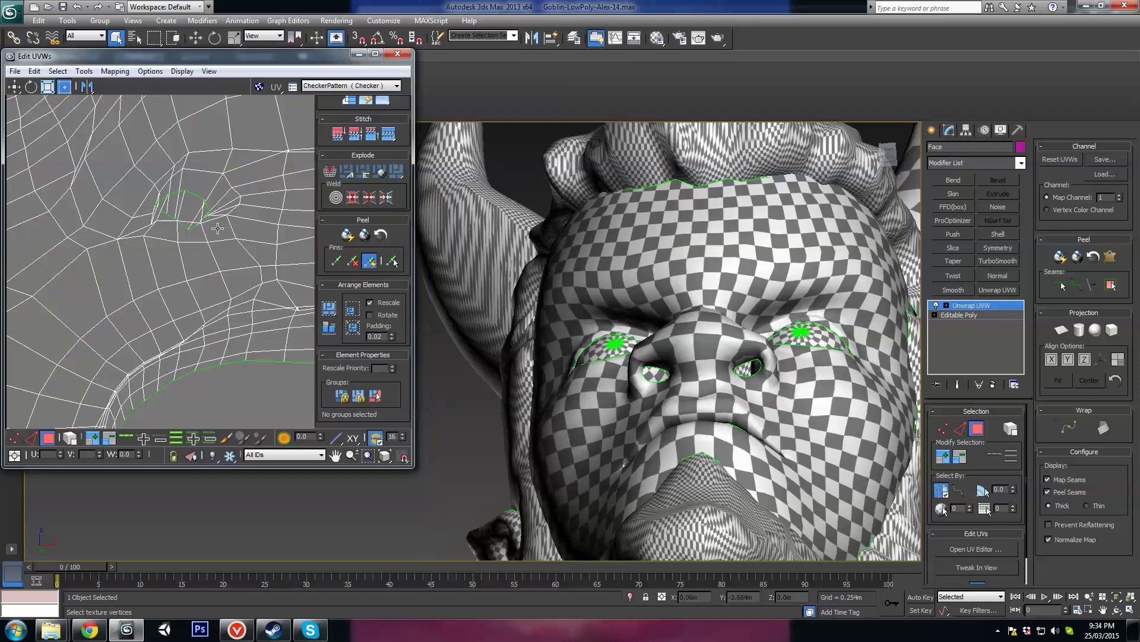
Try moving a single UV polygon away from the rim of the nostril opening
click(190, 208)
drag(187, 212, 213, 179)
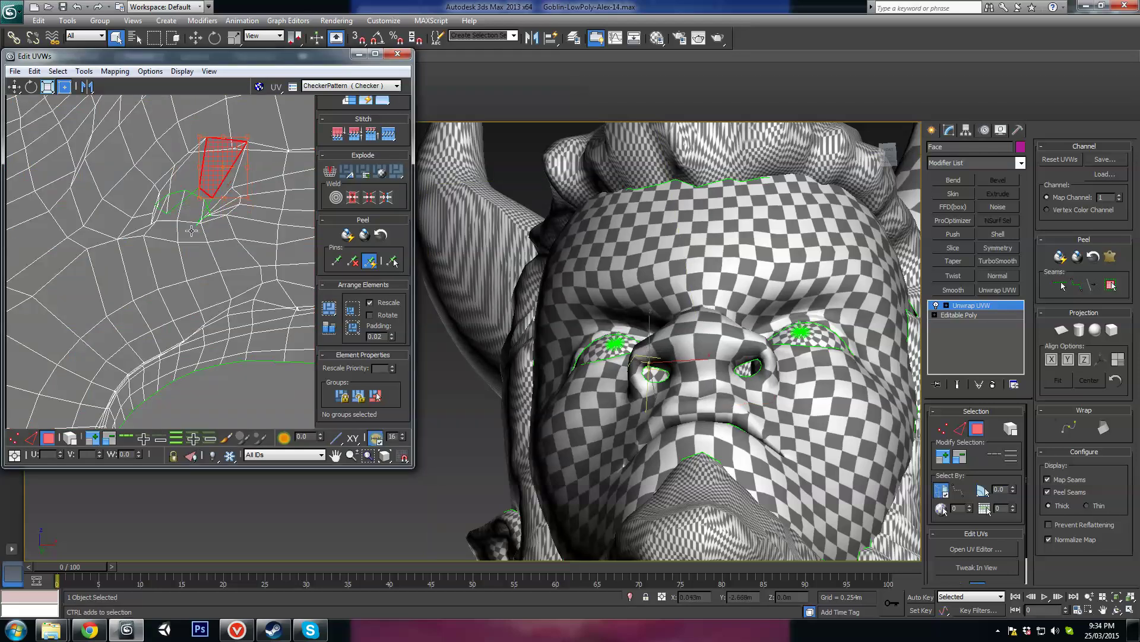
key(ctrl+z)
Show the mesh edges and shaded face selection, and select a polygon below the nostril opening on the head
alt+middle_drag(665, 410, 670, 351)
scroll(624, 354, up, 3)
scroll(610, 348, up, 3)
key(F4)
scroll(672, 378, up, 2)
middle_drag(755, 368, 640, 345)
alt+middle_drag(640, 345, 625, 383)
click(636, 372)
key(F2)
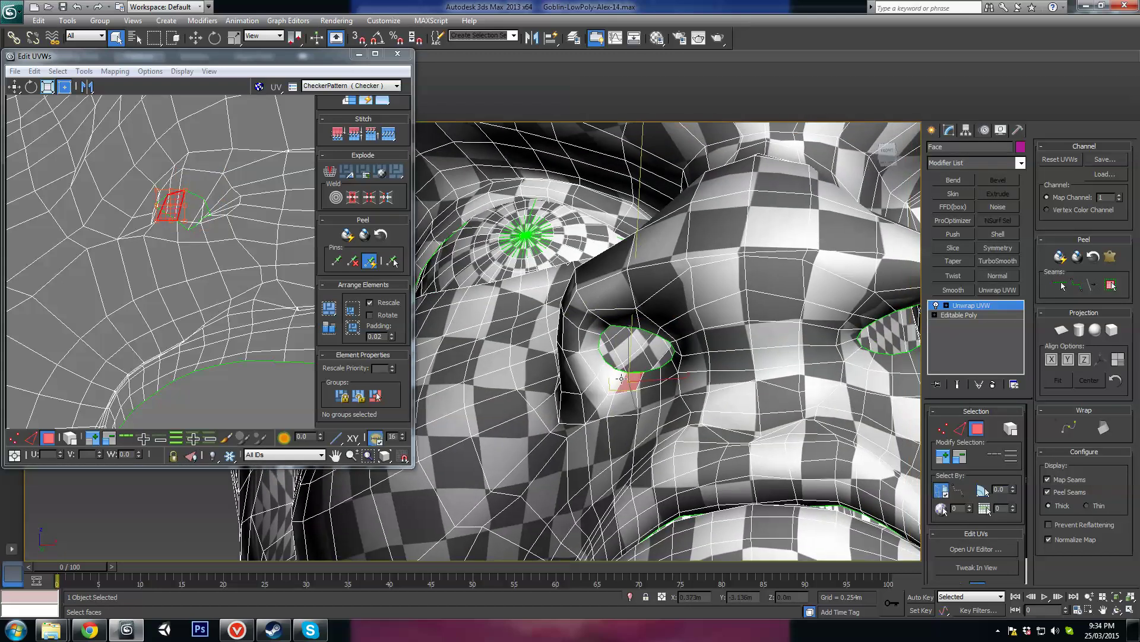
Add the remaining polygons around the nostril opening to the selection to complete the ring
ctrl+click(611, 378)
ctrl+click(596, 358)
ctrl+click(590, 340)
ctrl+click(596, 324)
ctrl+click(619, 318)
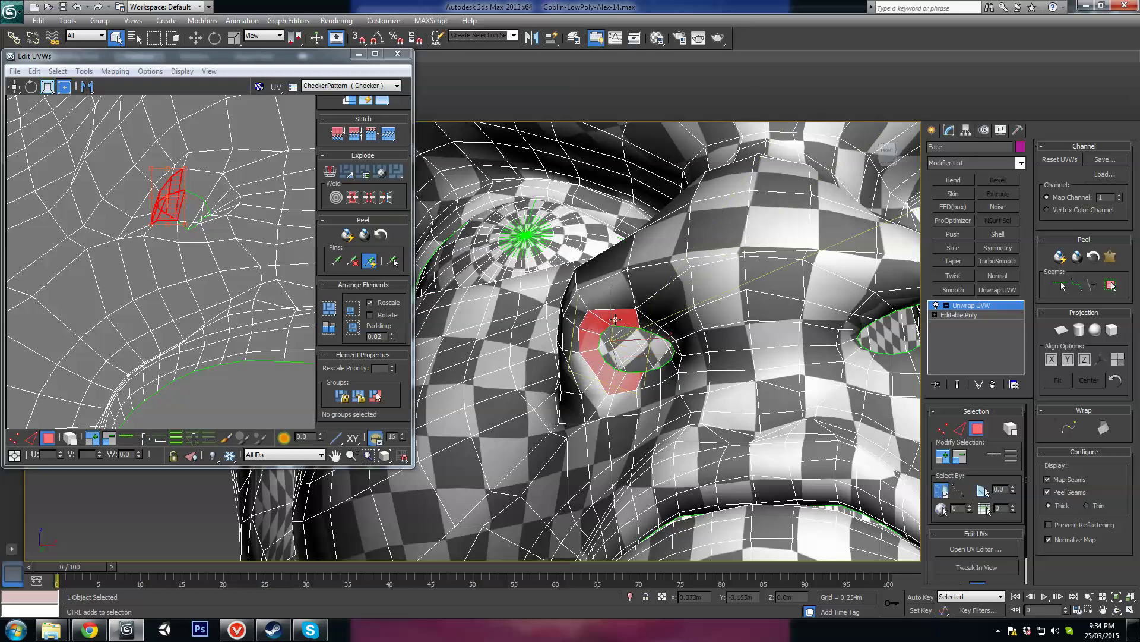
ctrl+click(648, 325)
ctrl+click(666, 337)
alt+middle_drag(673, 366, 749, 385)
ctrl+click(676, 357)
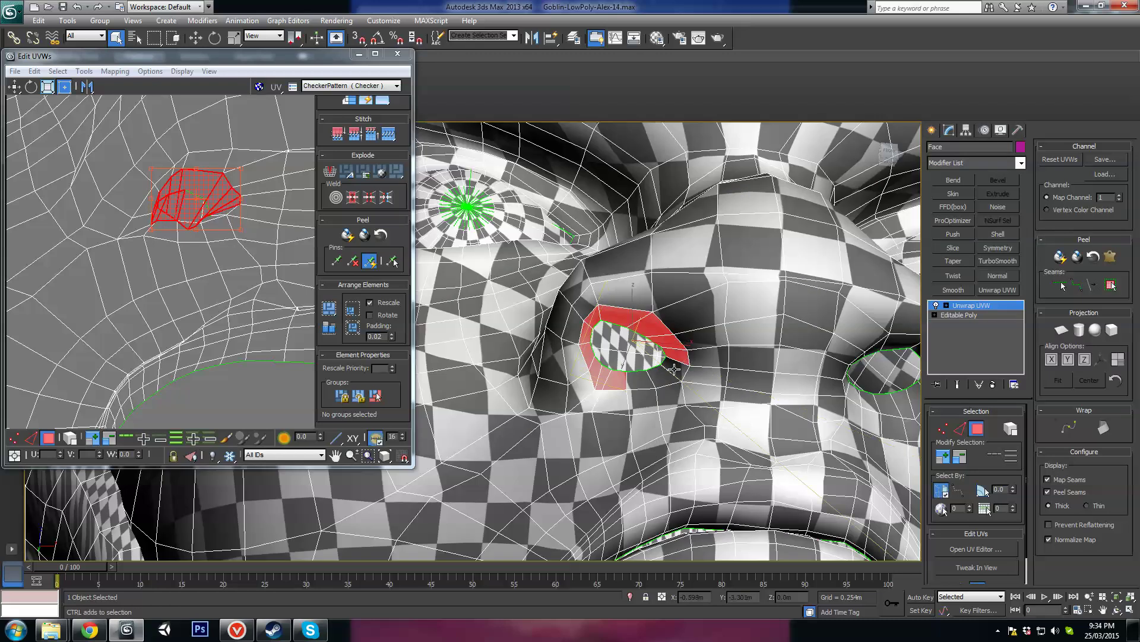
ctrl+click(675, 370)
ctrl+click(661, 379)
ctrl+click(641, 381)
Try moving the selected nostril ring's UVs sideways within the face shell
middle_drag(219, 265, 105, 293)
scroll(183, 244, down, 1)
scroll(225, 292, down, 1)
scroll(227, 202, down, 3)
middle_drag(140, 241, 189, 250)
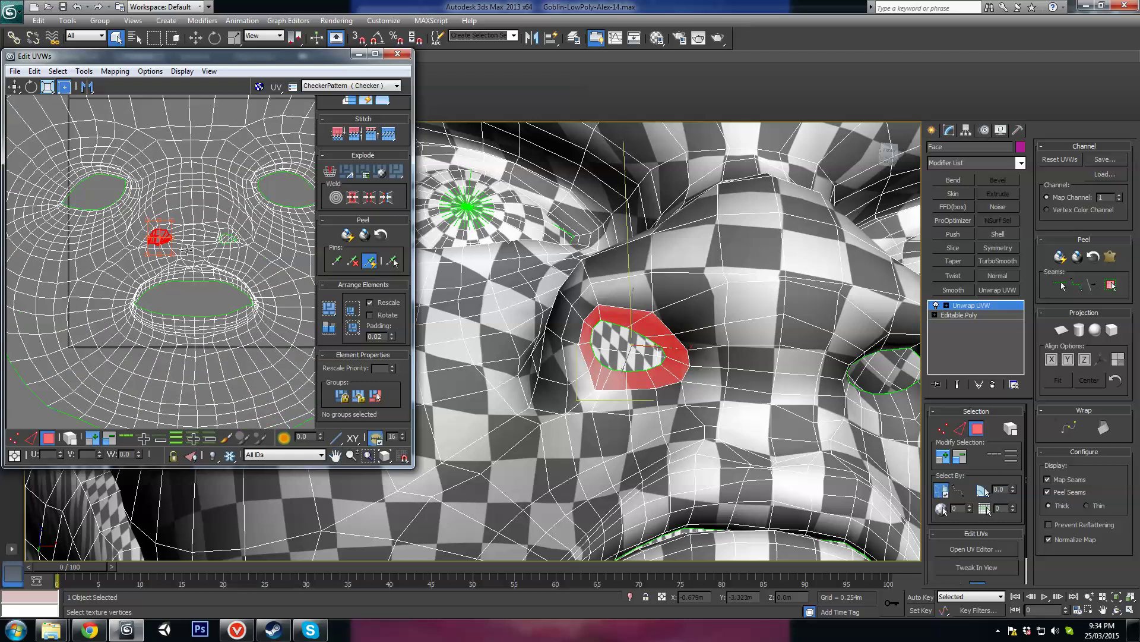
scroll(189, 250, up, 2)
middle_drag(672, 386, 629, 297)
scroll(615, 273, down, 4)
middle_drag(109, 223, 134, 241)
scroll(135, 240, up, 3)
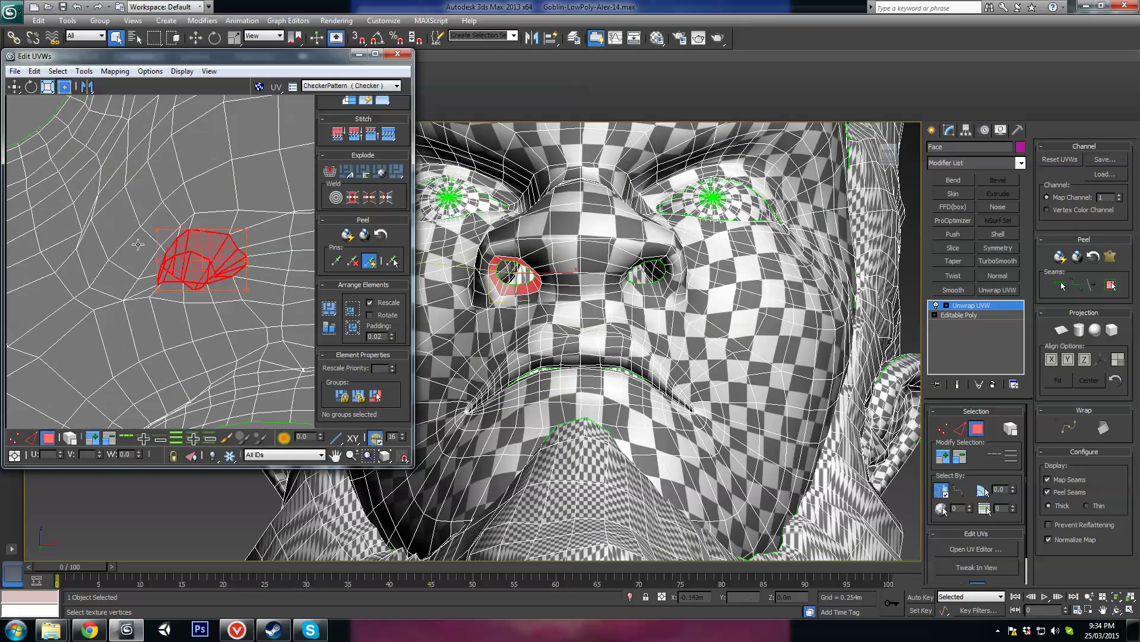
scroll(183, 252, up, 1)
drag(198, 250, 266, 260)
key(ctrl+z)
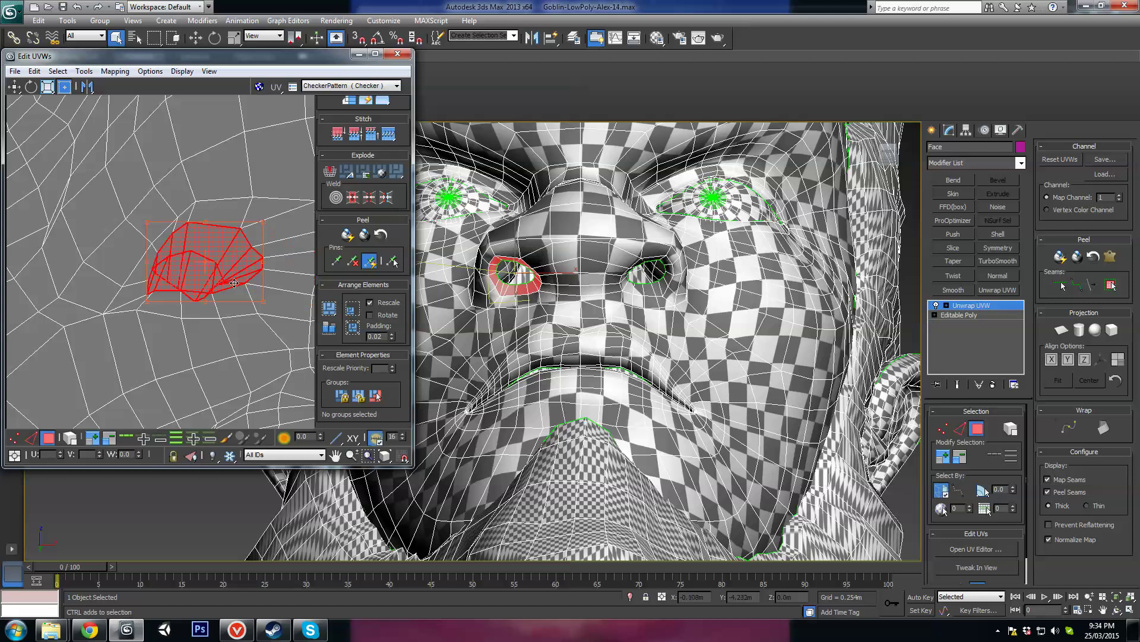
Examine the nostril ring's overlapping UVs in the face shell and compare them with the nostril on the head
scroll(111, 234, down, 3)
middle_drag(112, 235, 145, 179)
scroll(202, 291, down, 1)
middle_drag(202, 291, 89, 234)
scroll(149, 263, up, 5)
scroll(92, 240, down, 4)
scroll(150, 209, down, 3)
scroll(133, 208, down, 2)
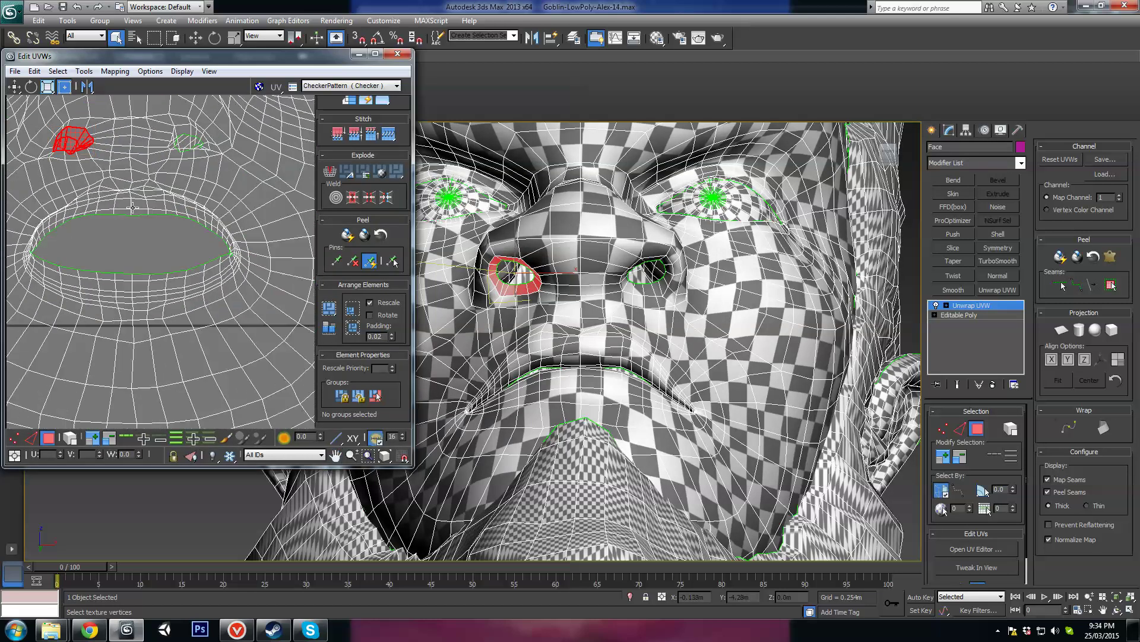
middle_drag(188, 251, 268, 336)
scroll(171, 232, up, 5)
scroll(558, 301, up, 4)
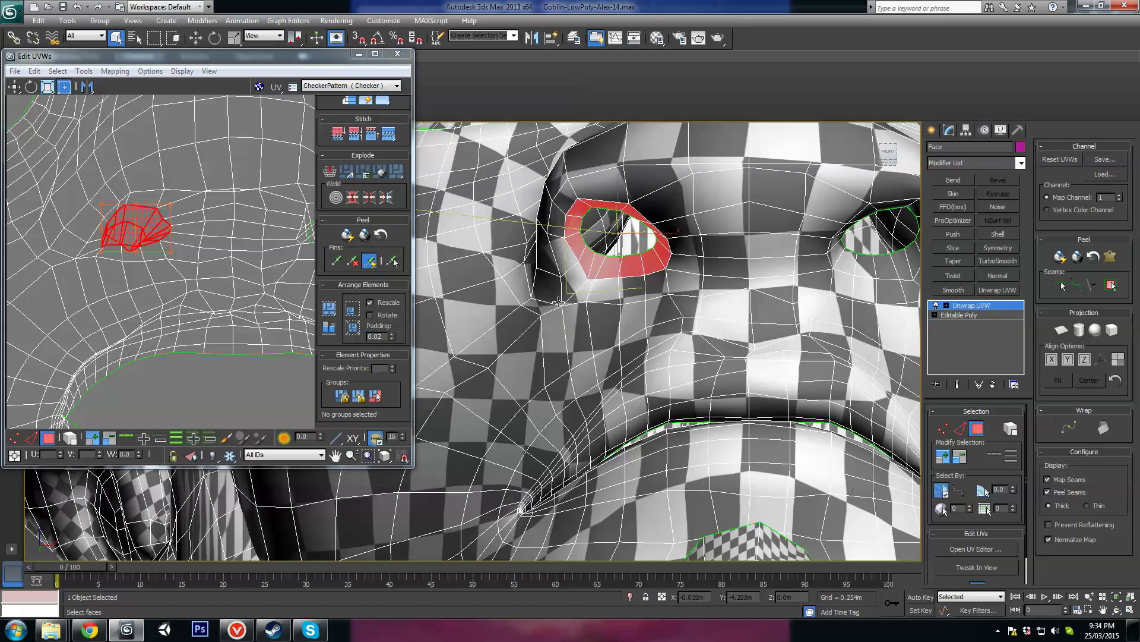
middle_drag(153, 232, 155, 251)
scroll(155, 250, up, 2)
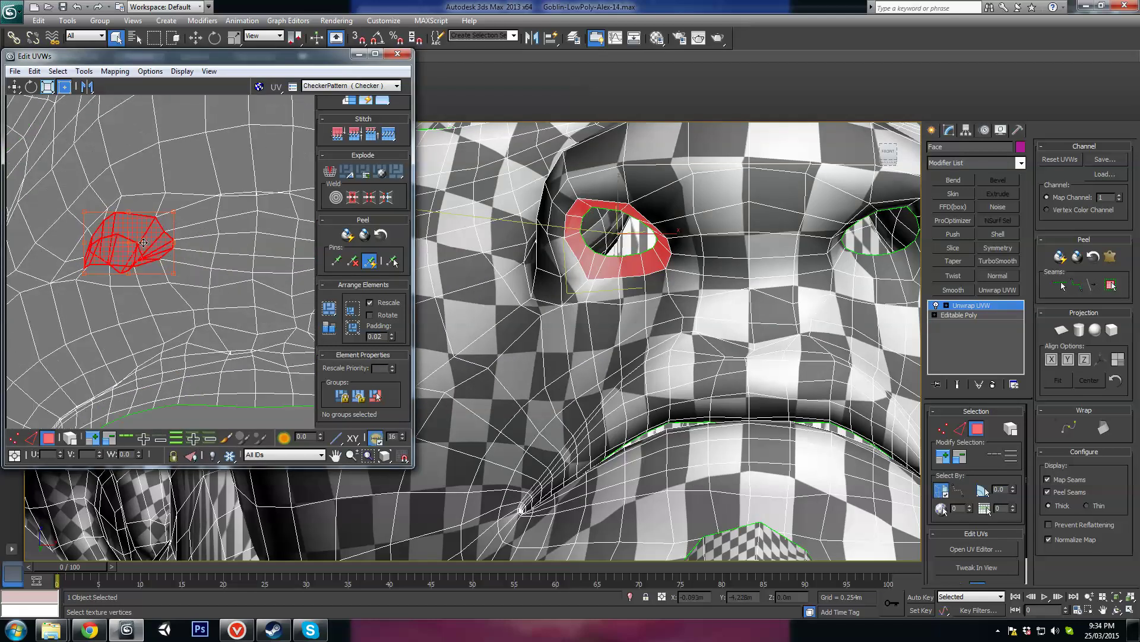
Switch to vertex editing and pull the overlapping border vertices of the left nostril hole's UVs apart to start opening it
click(14, 438)
scroll(125, 309, up, 2)
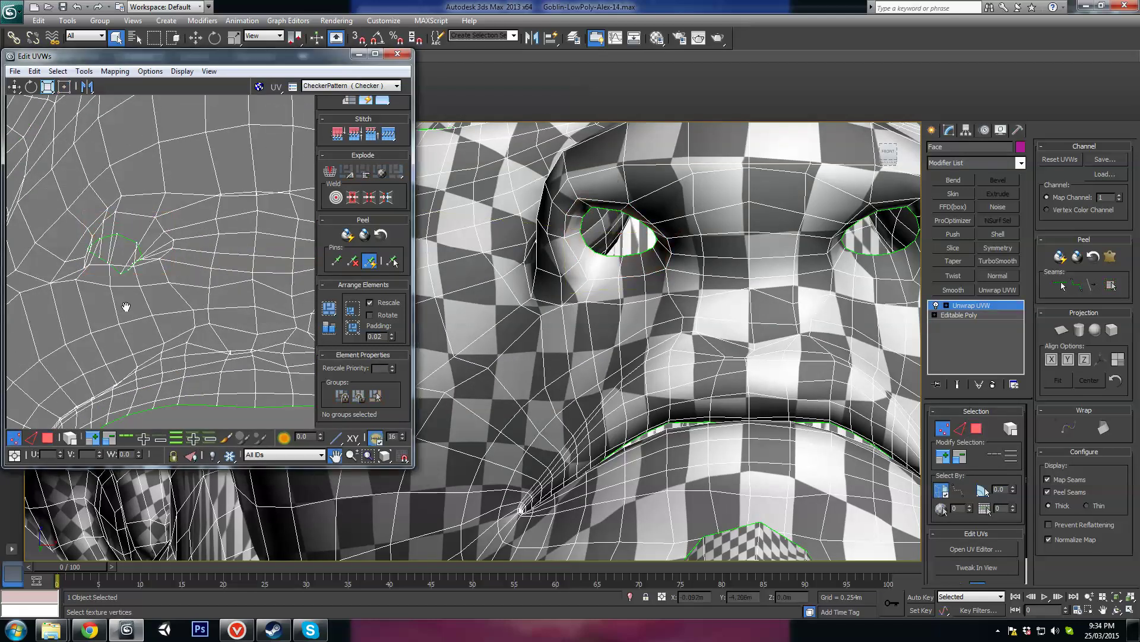
middle_drag(125, 308, 187, 346)
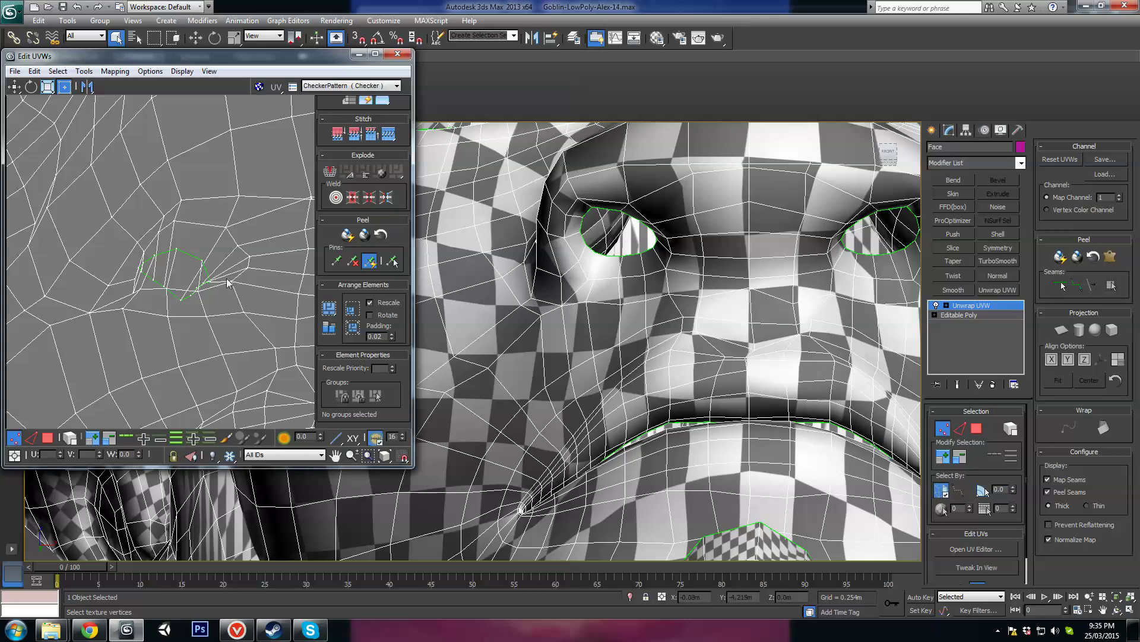
scroll(212, 279, up, 3)
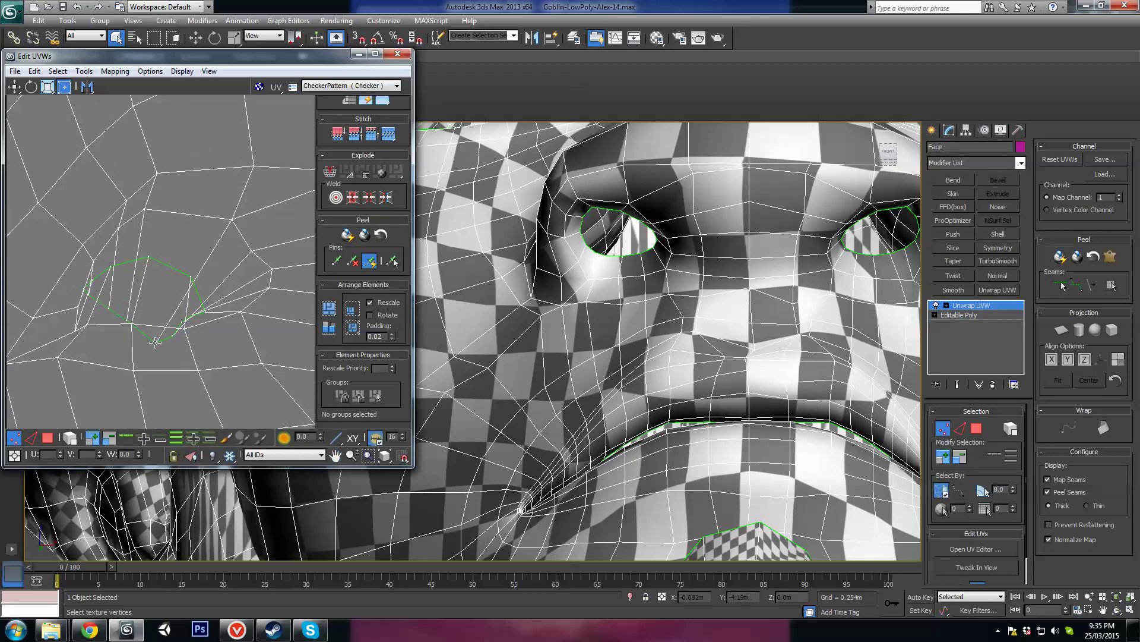
drag(155, 342, 208, 250)
drag(172, 337, 201, 318)
mouse_move(222, 278)
mouse_down()
mouse_move(228, 266)
mouse_move(221, 276)
mouse_up()
drag(129, 320, 163, 244)
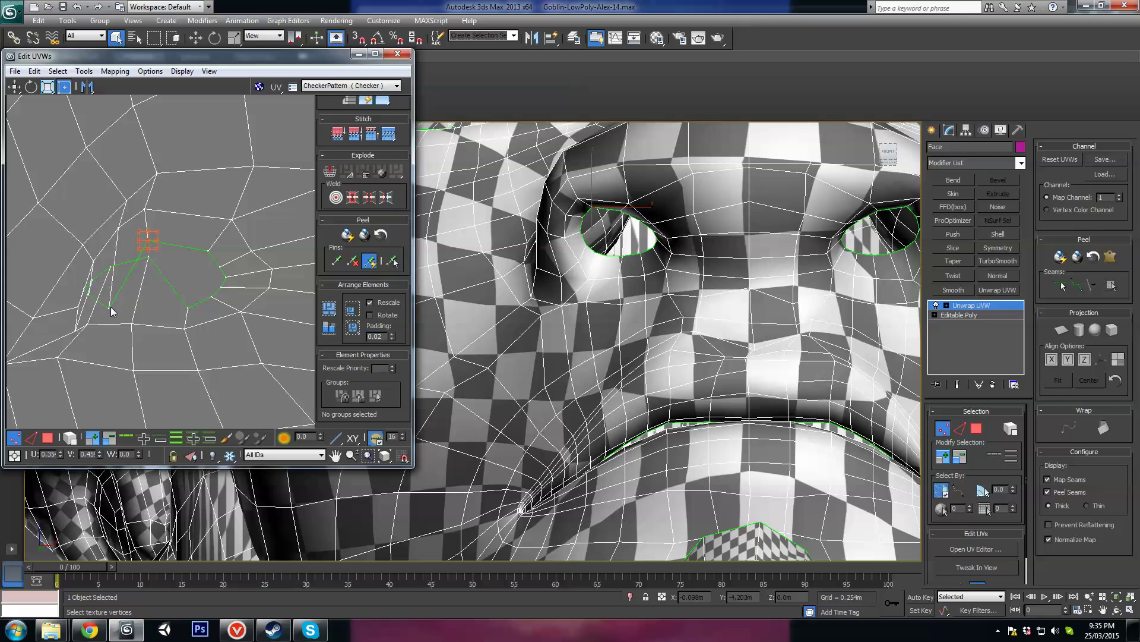
Reposition the remaining border and surrounding UV vertices at the left nostril's outer corner to form a clean, open outline
mouse_move(109, 307)
mouse_down()
mouse_move(125, 246)
mouse_move(114, 299)
mouse_up()
drag(148, 256, 142, 295)
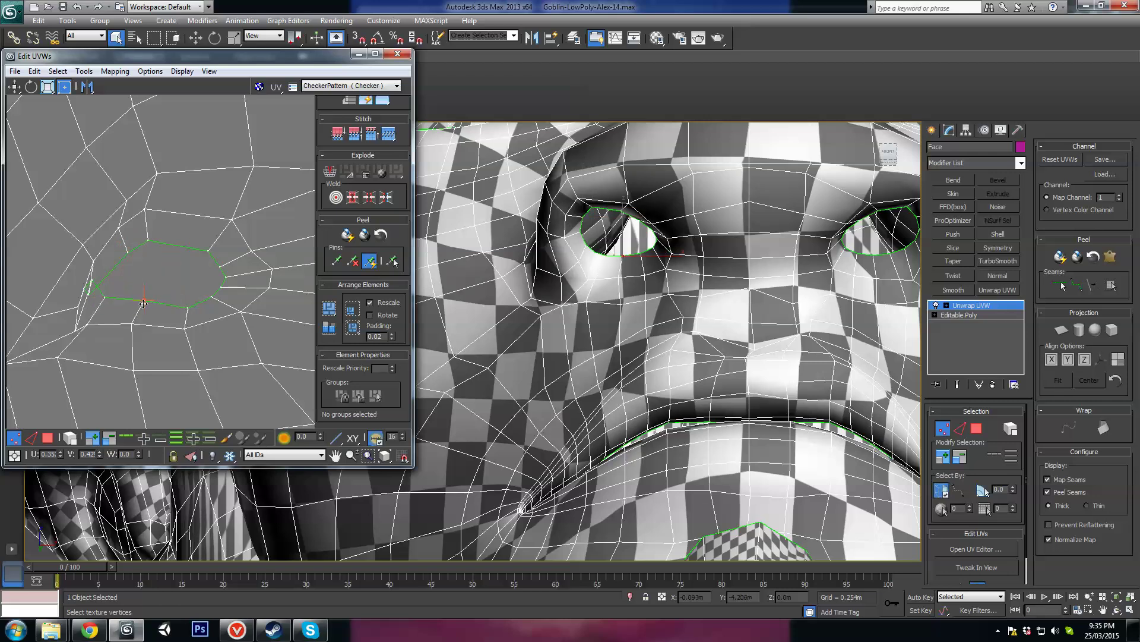
click(89, 293)
click(103, 298)
middle_drag(91, 328, 189, 314)
click(177, 313)
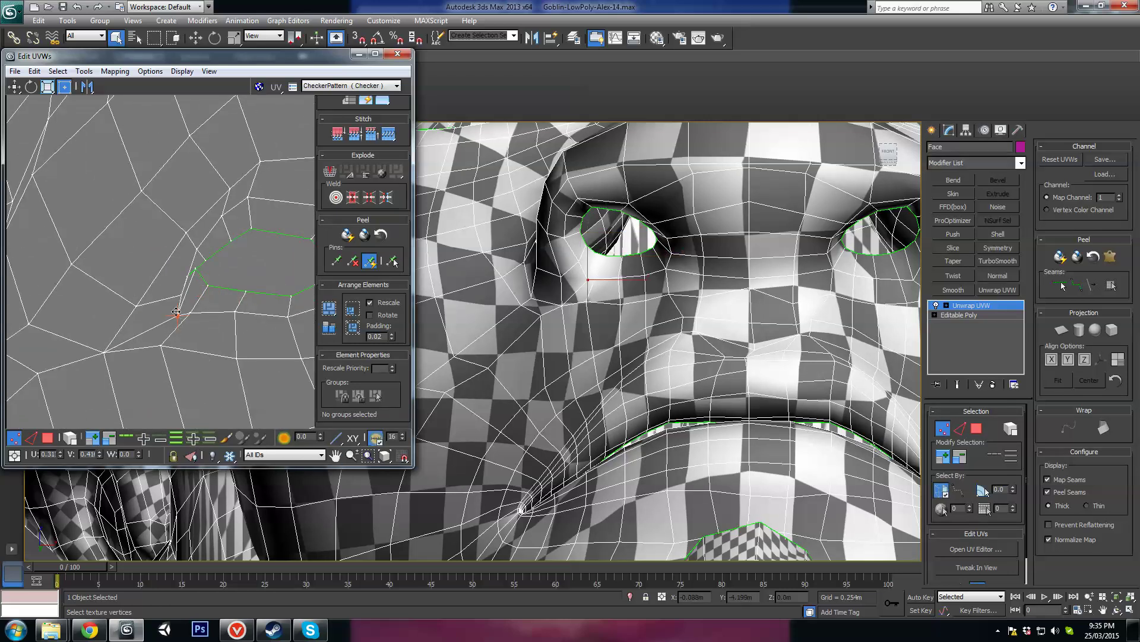
click(210, 292)
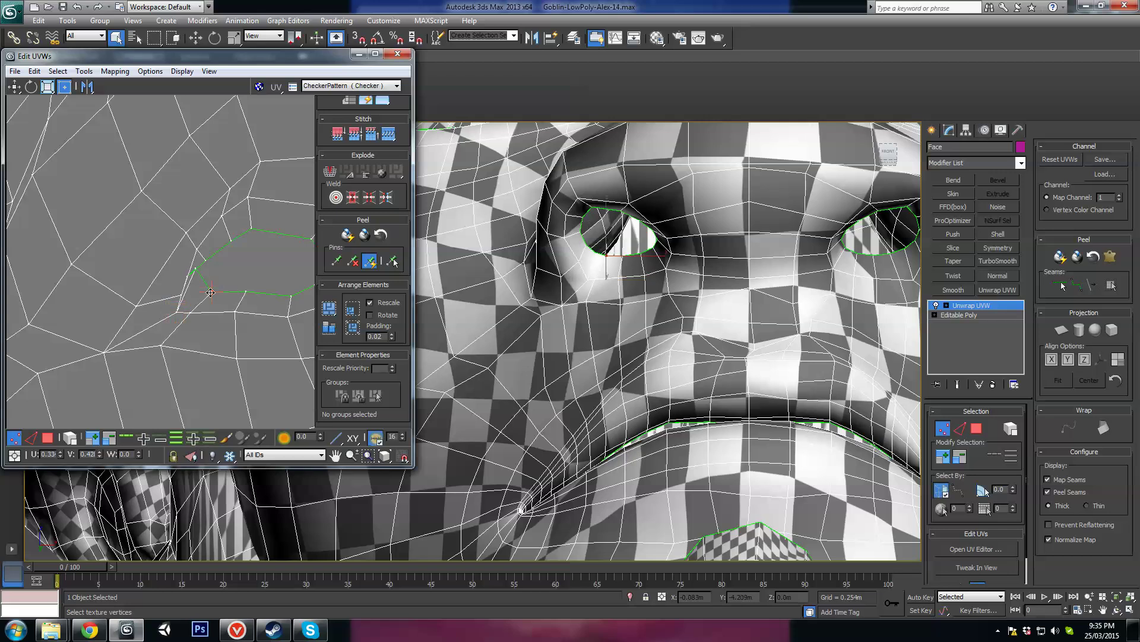
drag(210, 291, 204, 280)
click(188, 276)
click(188, 277)
drag(204, 280, 211, 292)
Spread the inner border vertices of the right nostril hole's UVs so that side no longer overlaps
scroll(237, 273, down, 4)
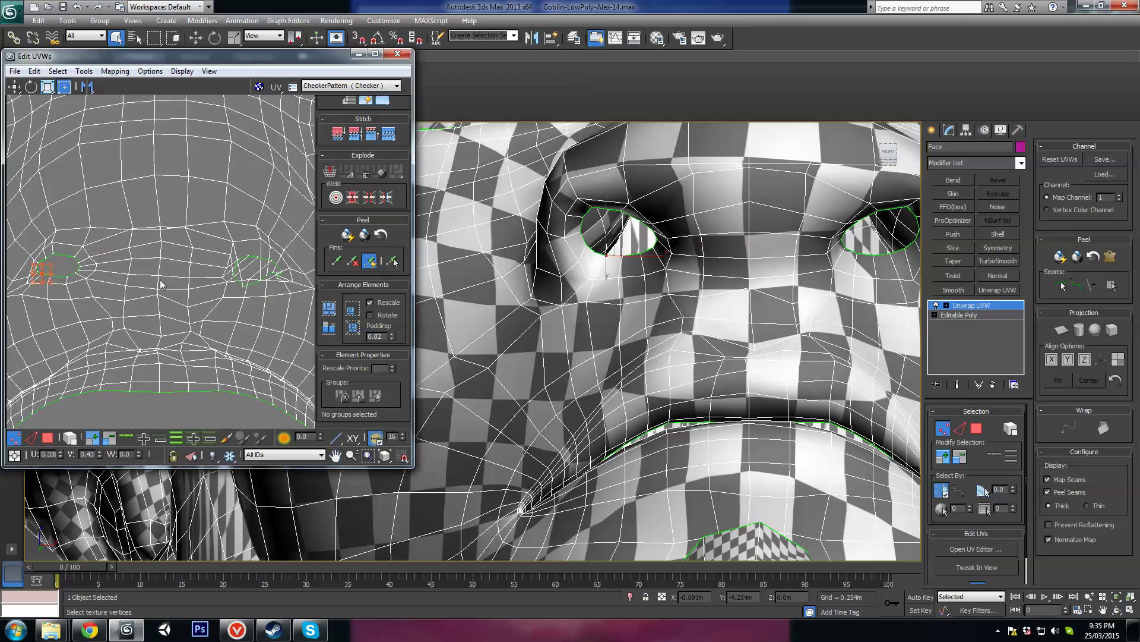
scroll(196, 285, up, 3)
middle_drag(196, 285, 169, 280)
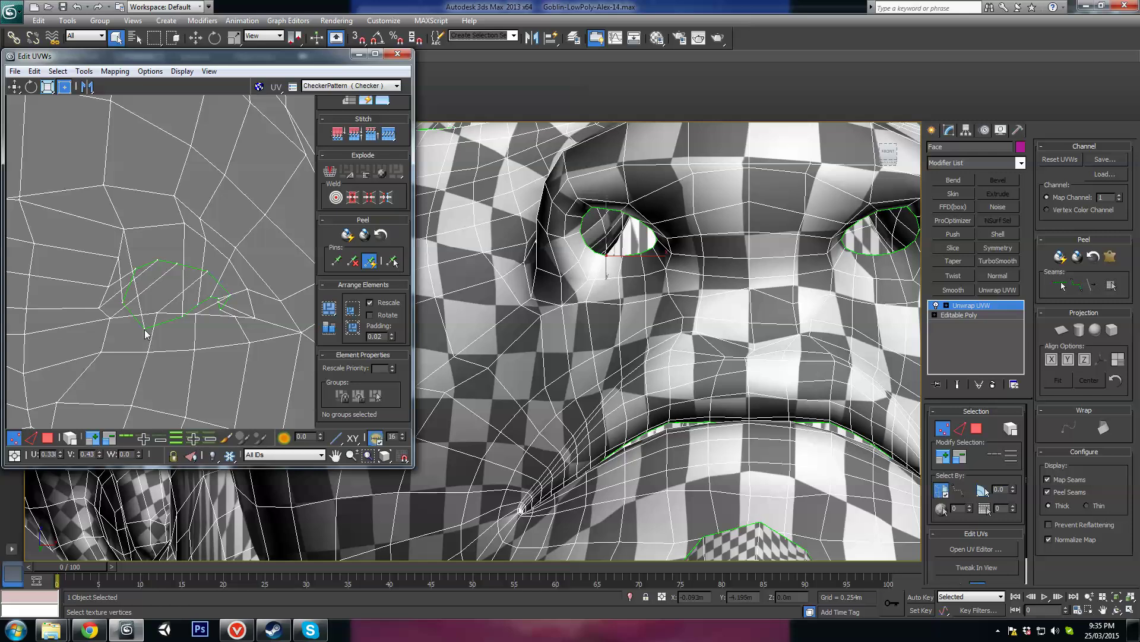
drag(145, 330, 140, 258)
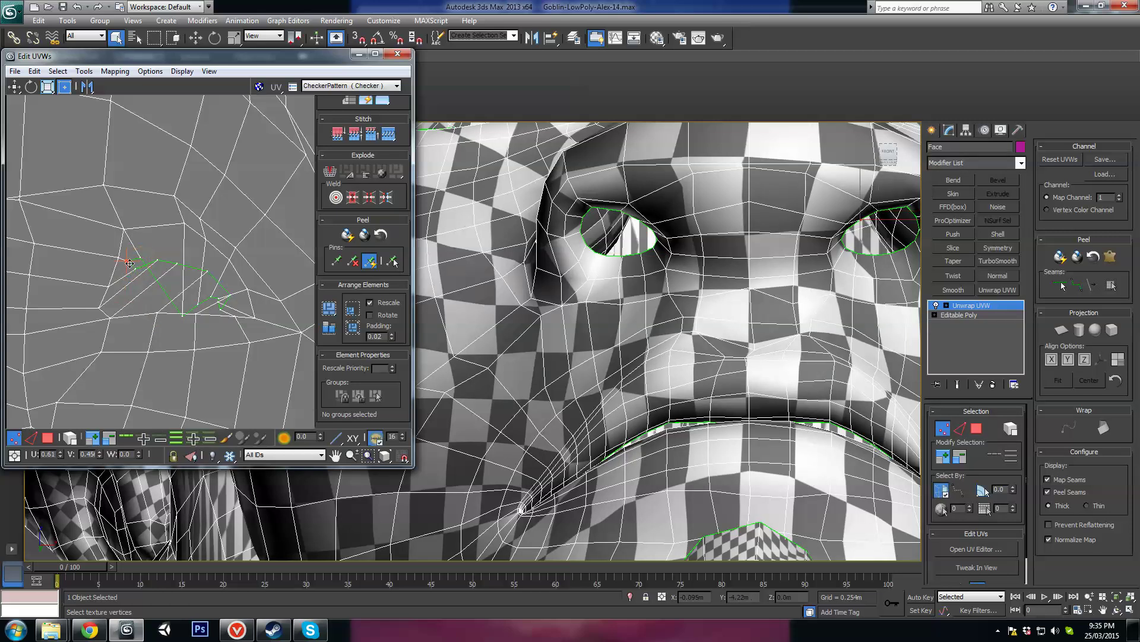
drag(153, 263, 128, 289)
mouse_move(176, 264)
mouse_down()
mouse_move(143, 297)
mouse_move(172, 291)
mouse_move(183, 249)
mouse_up()
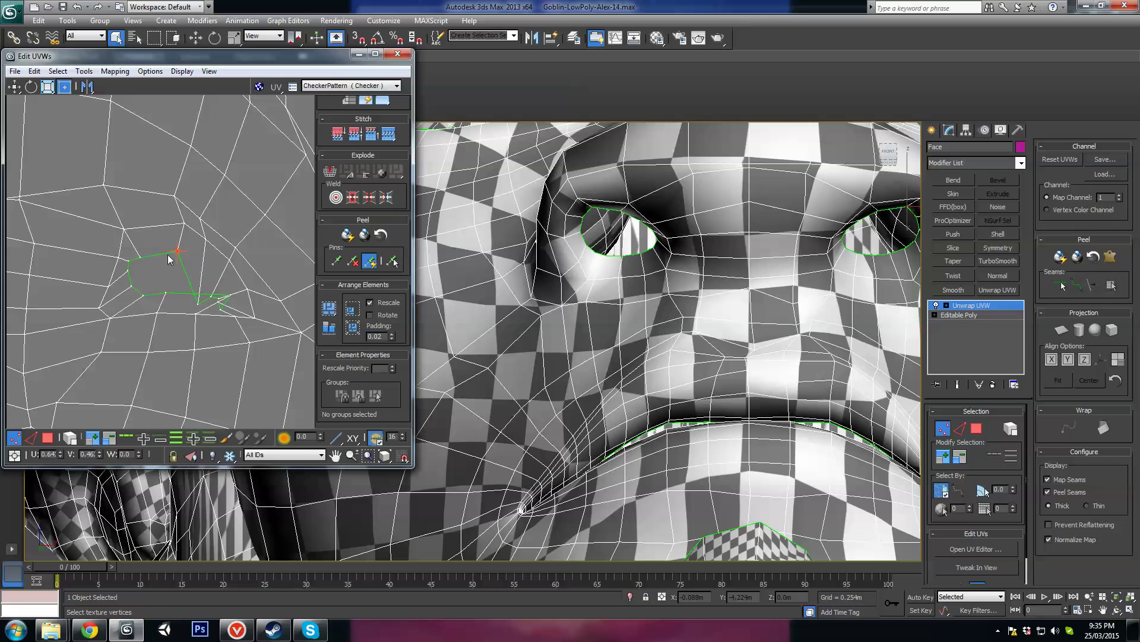
Arrange the outer and upper border vertices of the right nostril hole's UVs into a smooth open outline
click(199, 298)
click(218, 286)
drag(232, 295, 211, 299)
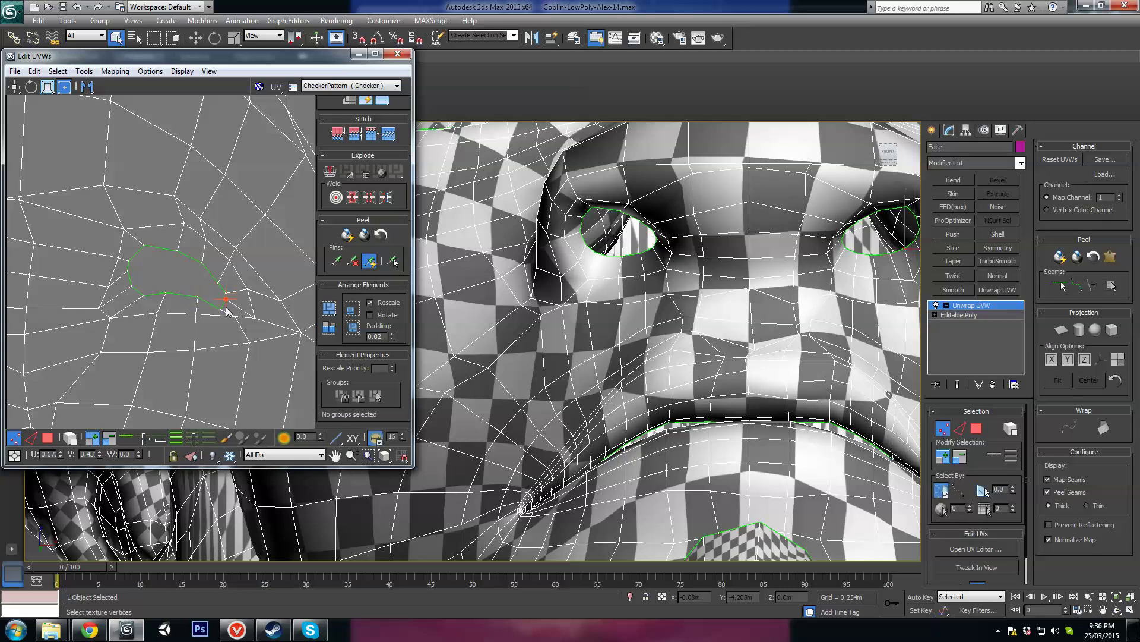
drag(219, 297, 220, 276)
click(178, 250)
Try moving a crowded edge in the UV loops above the upper lip, and undo the last edge move
middle_drag(805, 305, 742, 313)
scroll(590, 306, down, 5)
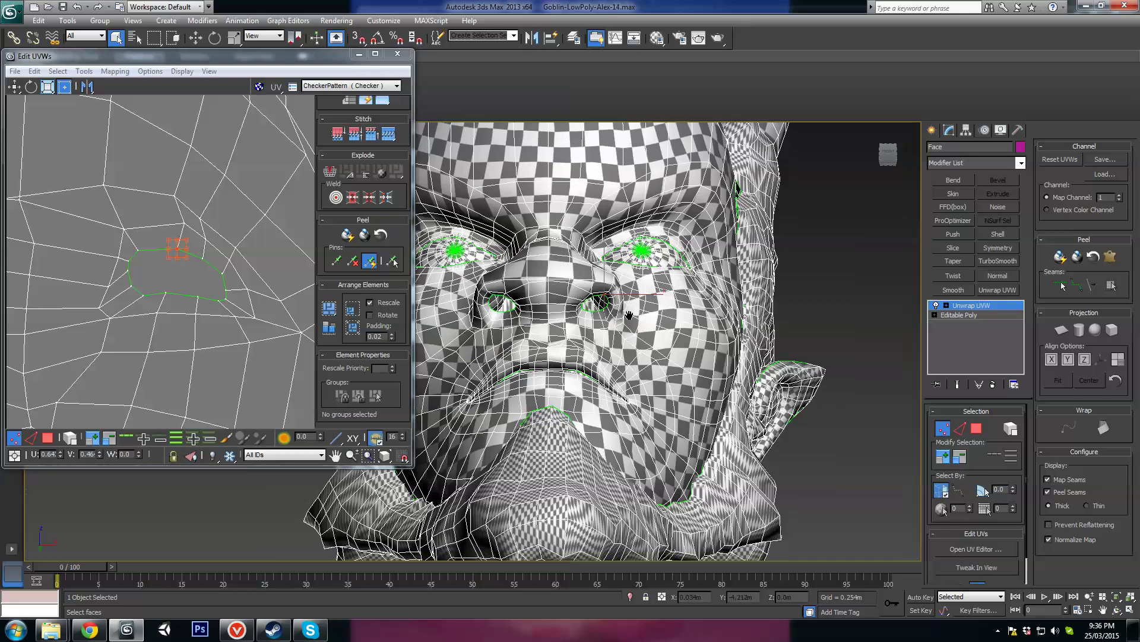
scroll(208, 235, down, 5)
scroll(104, 315, up, 8)
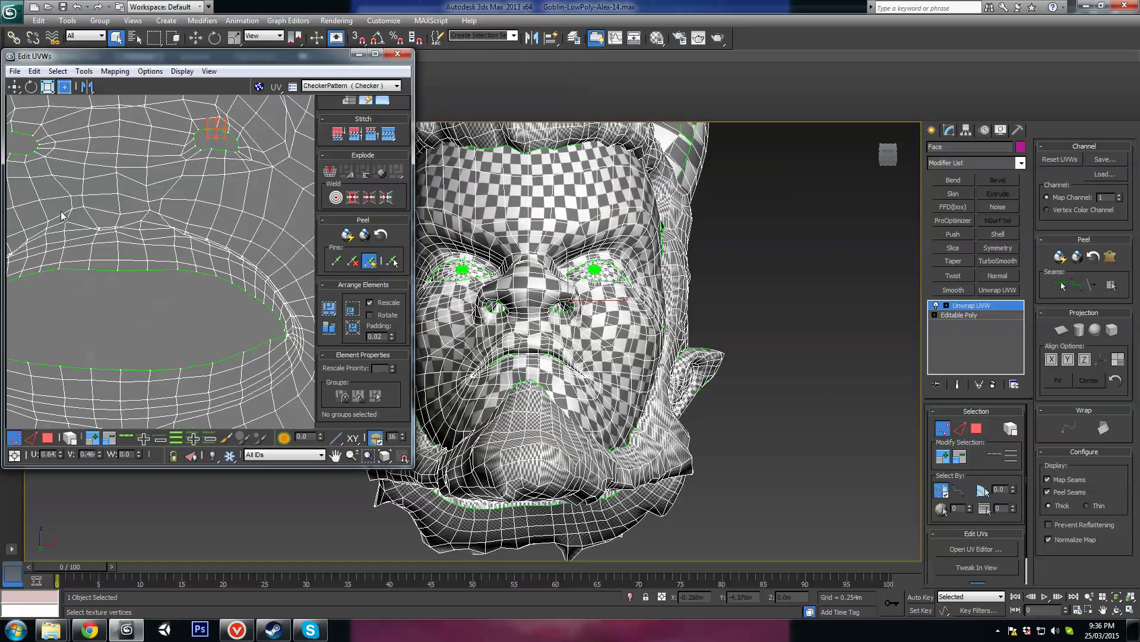
scroll(104, 315, up, 2)
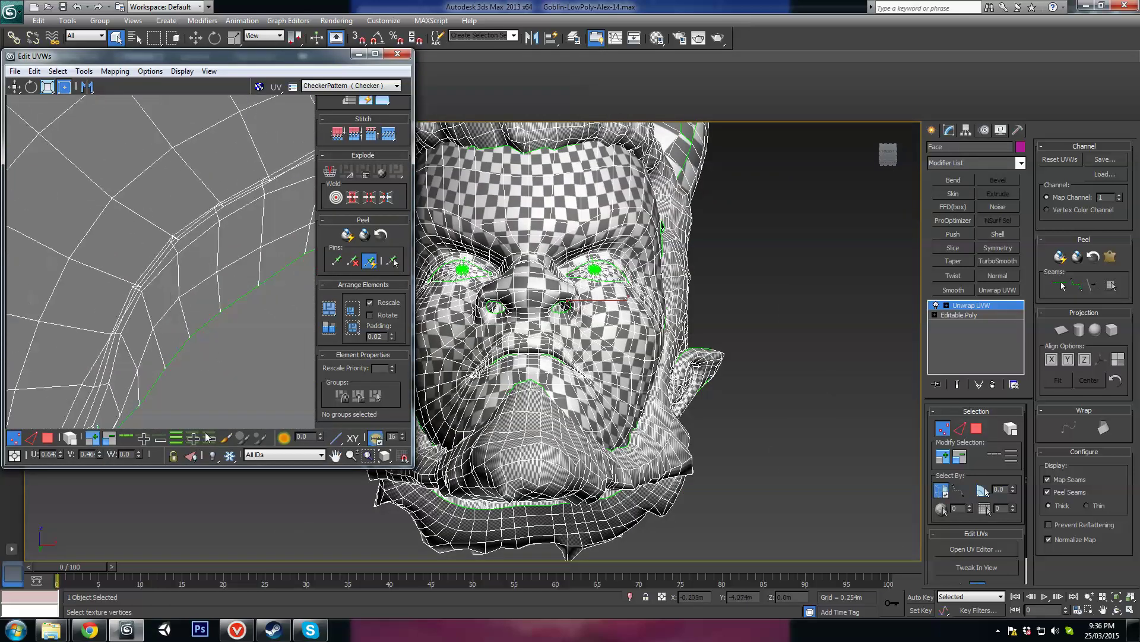
key(2)
scroll(257, 220, down, 1)
click(198, 231)
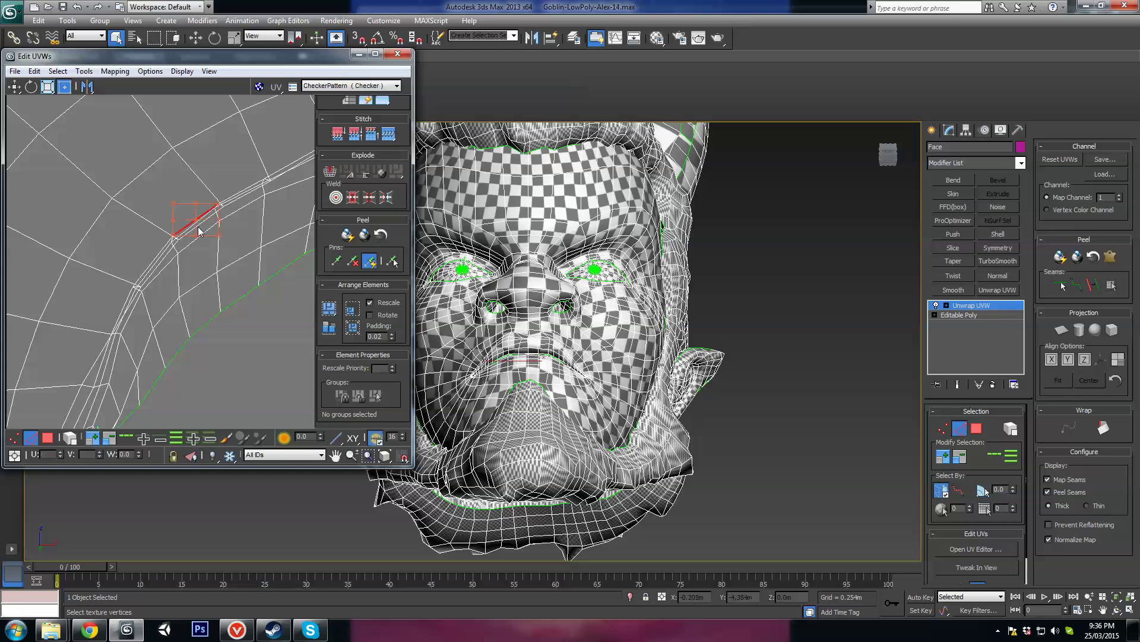
drag(191, 214, 189, 238)
click(192, 227)
click(217, 212)
mouse_move(211, 217)
mouse_down()
mouse_move(202, 204)
mouse_move(213, 209)
mouse_up()
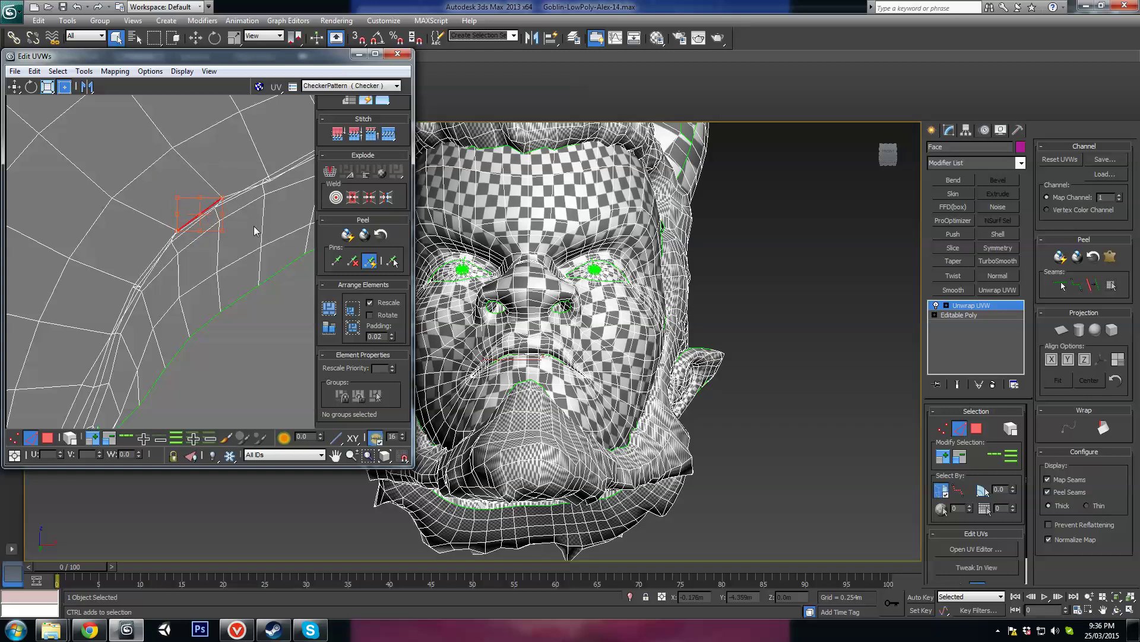
key(ctrl+z)
Switch back to vertex editing and start separating the tangled border vertices at the left corner of the mouth's UVs
middle_drag(579, 368, 580, 323)
scroll(656, 281, up, 5)
scroll(244, 260, down, 4)
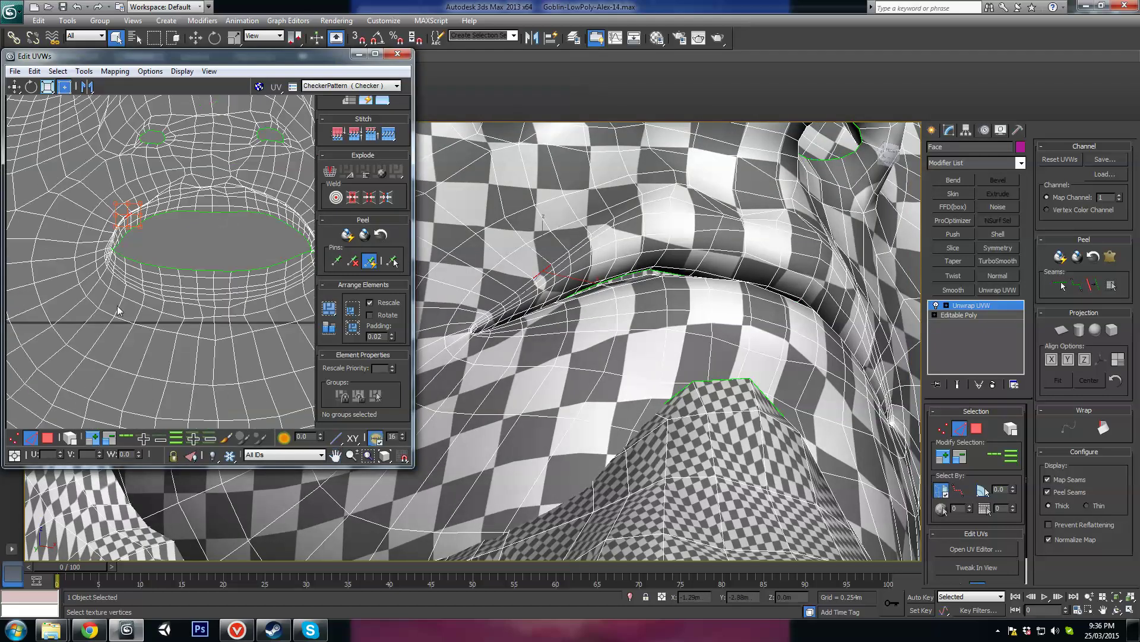
scroll(144, 287, up, 3)
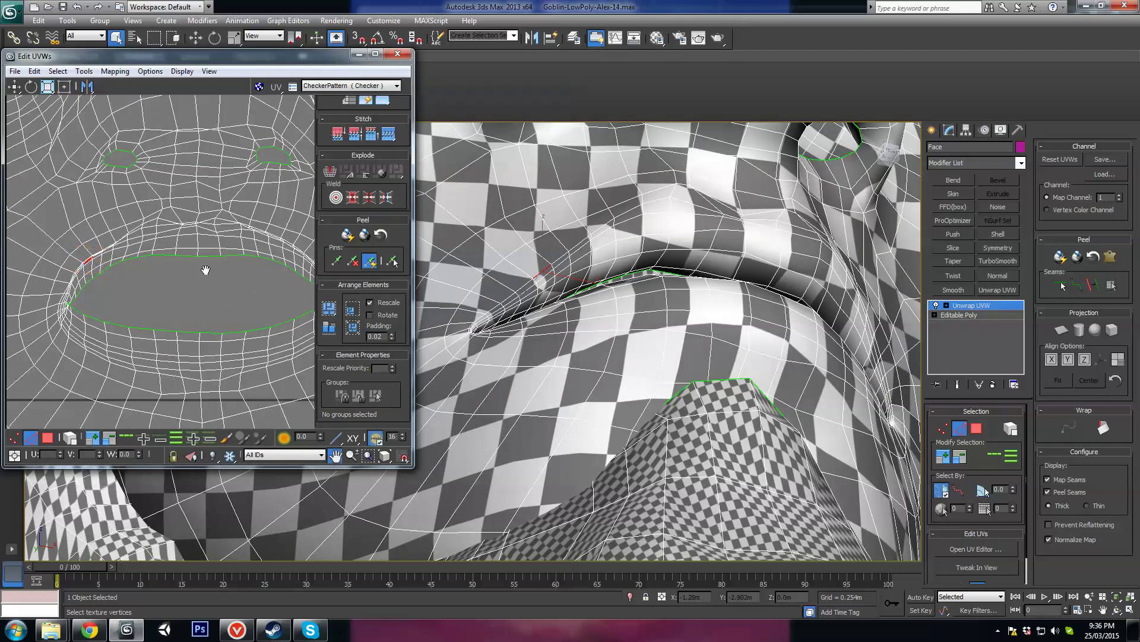
scroll(170, 261, up, 2)
middle_drag(128, 273, 287, 290)
scroll(136, 308, up, 3)
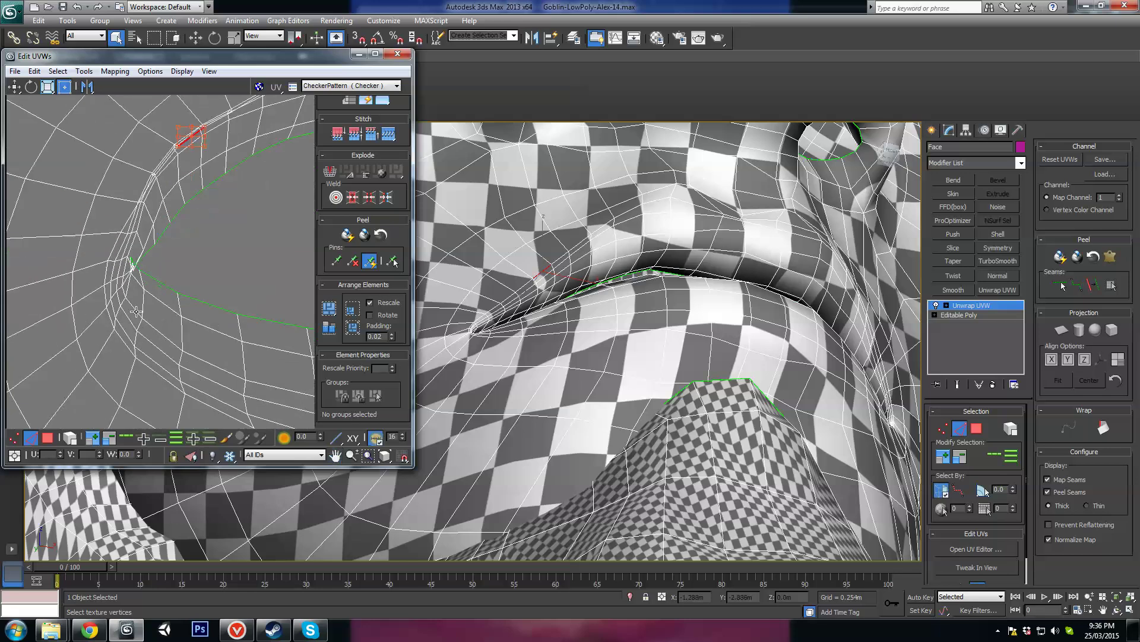
middle_drag(165, 291, 211, 254)
scroll(154, 358, up, 2)
click(14, 439)
scroll(211, 254, up, 2)
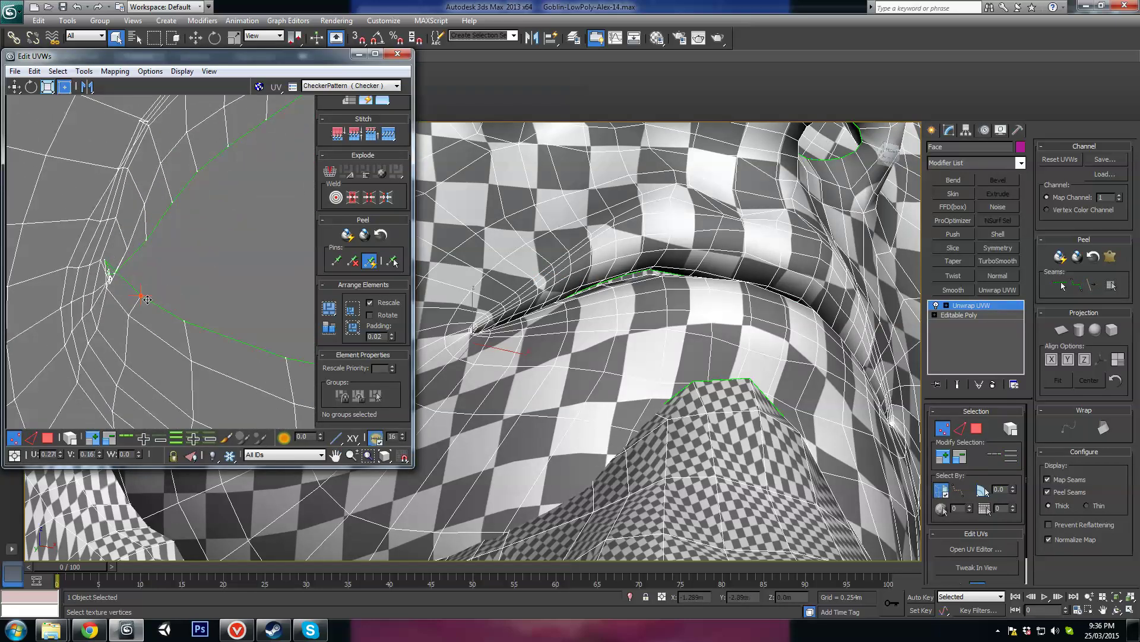
drag(107, 263, 116, 295)
Space out the upper border vertices and pull the overlapping corner vertices inward at the mouth's left corner
scroll(137, 267, up, 3)
middle_drag(137, 266, 155, 266)
drag(165, 235, 182, 217)
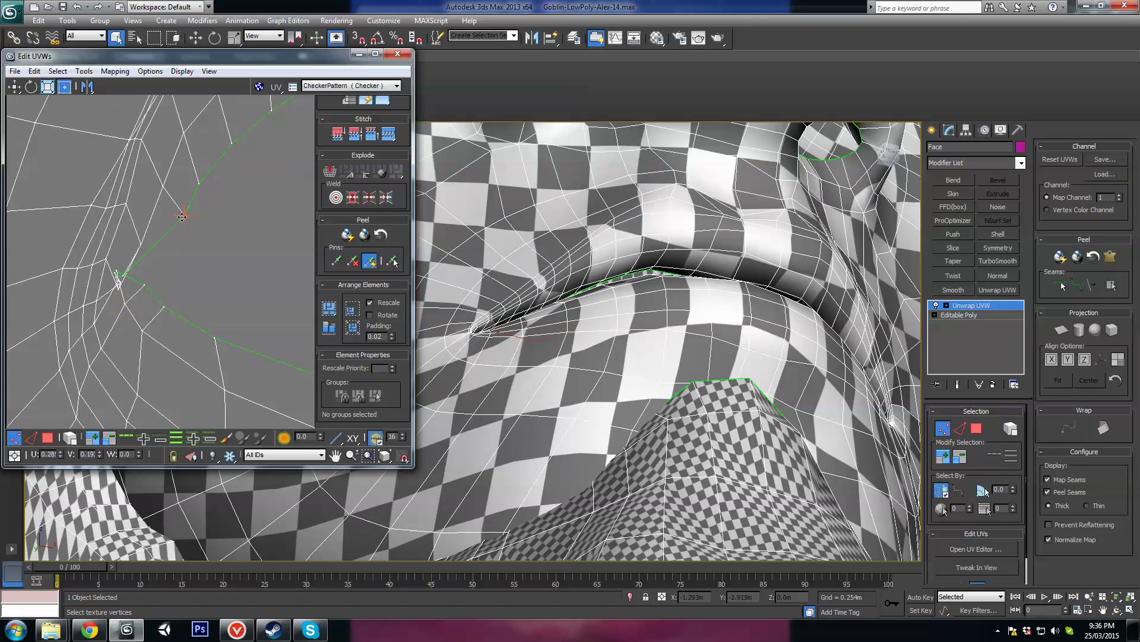
click(125, 275)
drag(120, 271, 145, 279)
scroll(146, 289, up, 2)
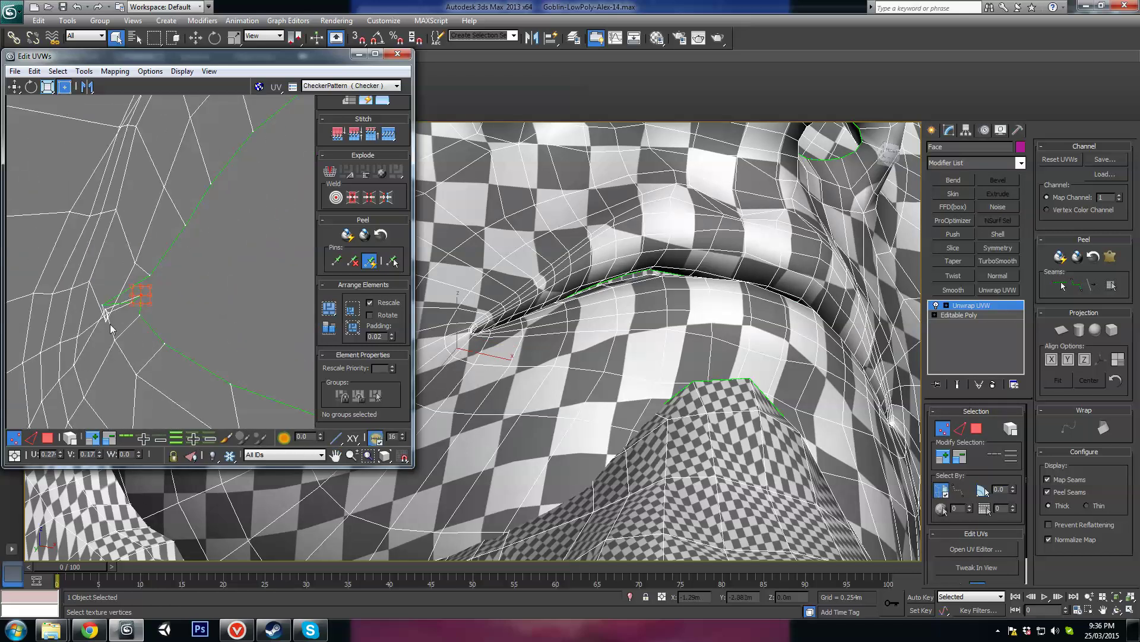
mouse_move(141, 293)
mouse_down()
mouse_move(114, 300)
mouse_move(111, 321)
mouse_move(144, 319)
mouse_move(135, 292)
mouse_up()
Reposition the upper lip's border UV vertices near the mouth's right corner to make the outline evenly spaced
middle_drag(234, 332, 77, 410)
scroll(258, 310, down, 3)
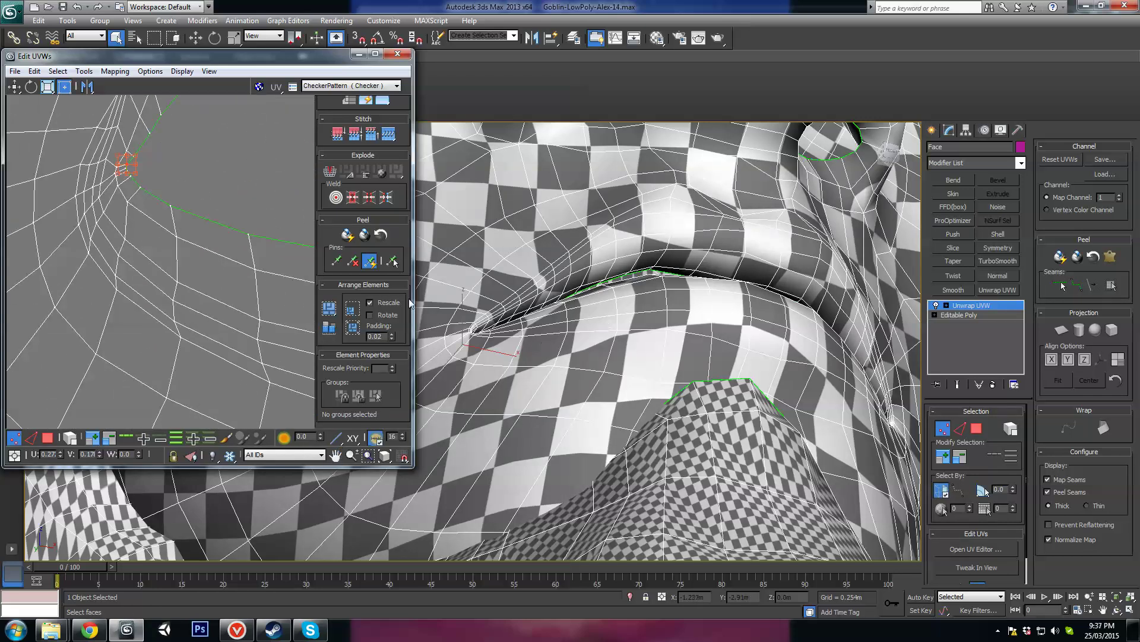
middle_drag(156, 236, 80, 322)
scroll(179, 176, down, 2)
alt+middle_drag(652, 301, 689, 386)
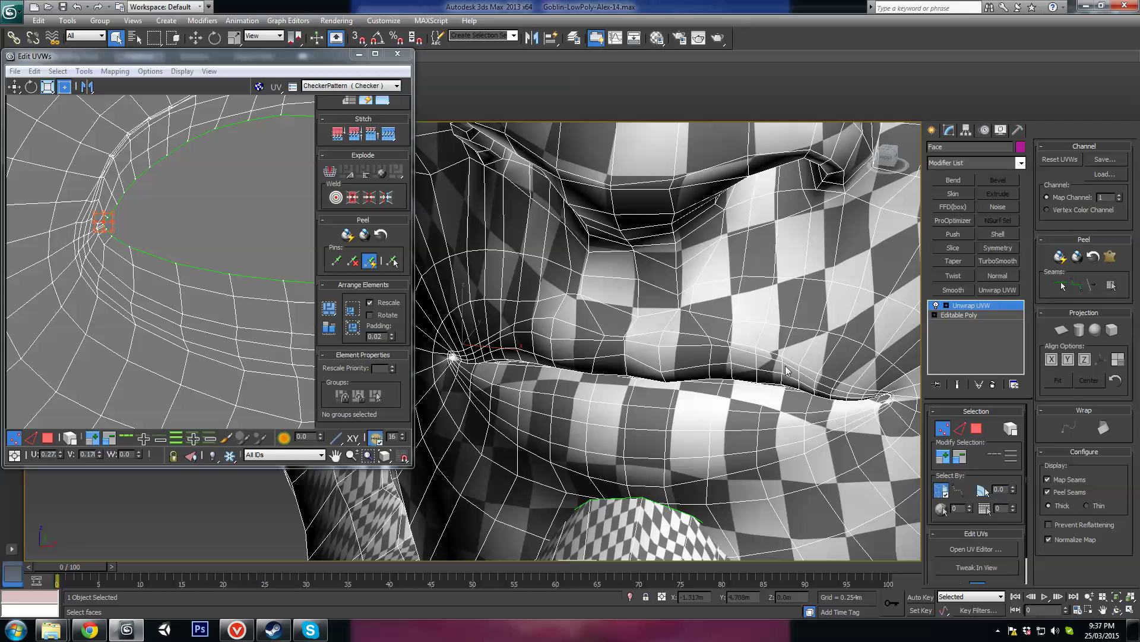
middle_drag(113, 220, 27, 308)
middle_drag(196, 221, 39, 236)
middle_drag(285, 256, 77, 244)
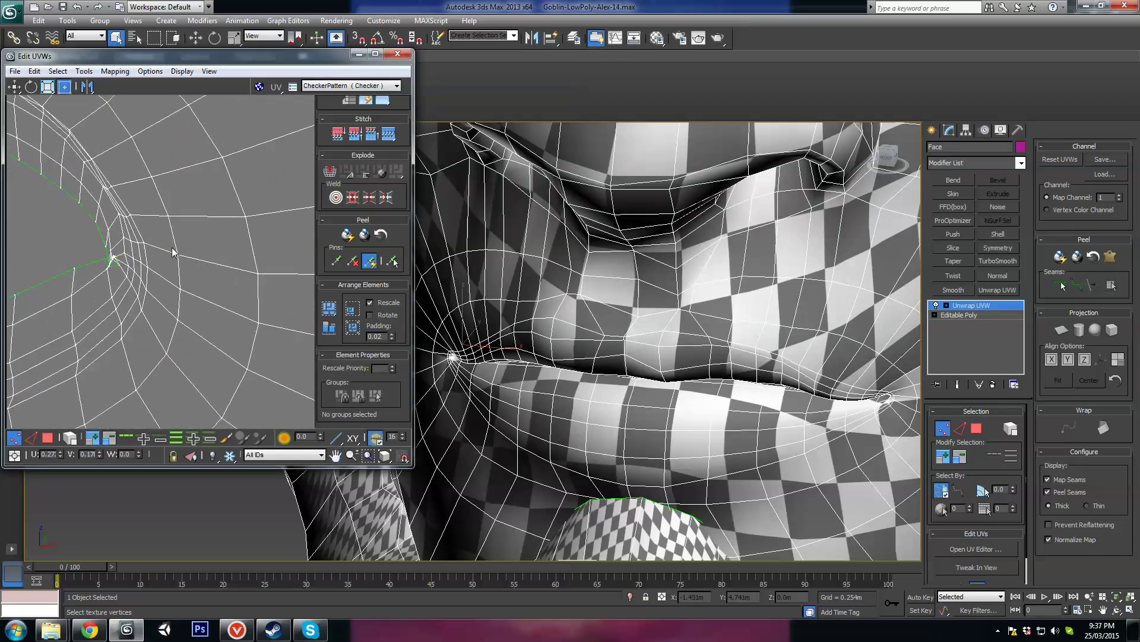
middle_drag(172, 248, 241, 259)
scroll(175, 216, up, 3)
click(193, 197)
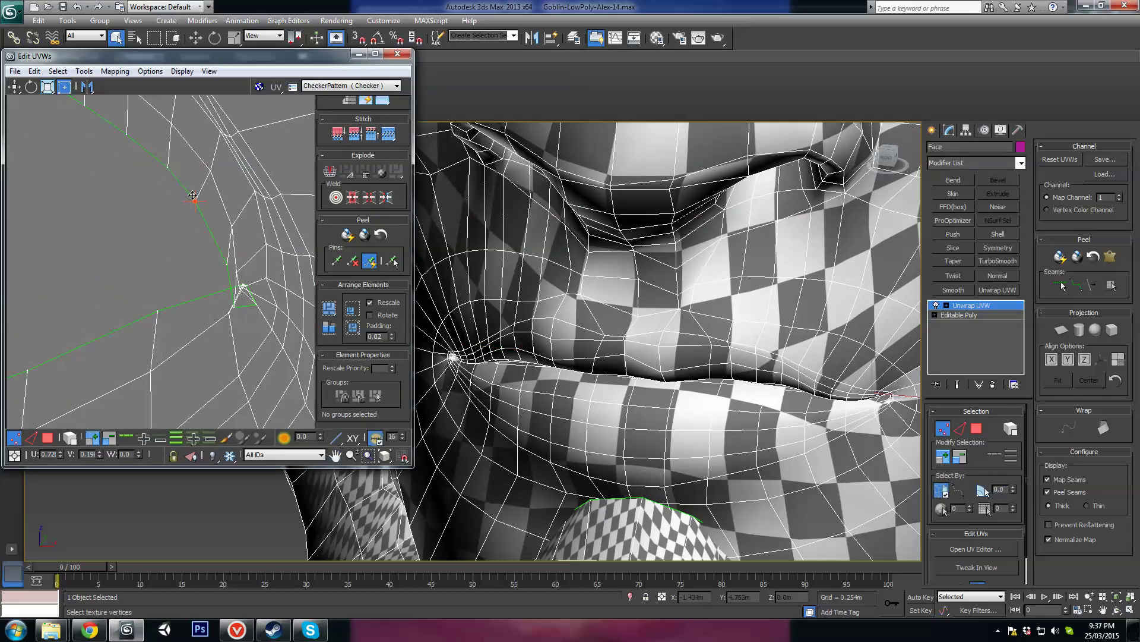
drag(193, 196, 212, 233)
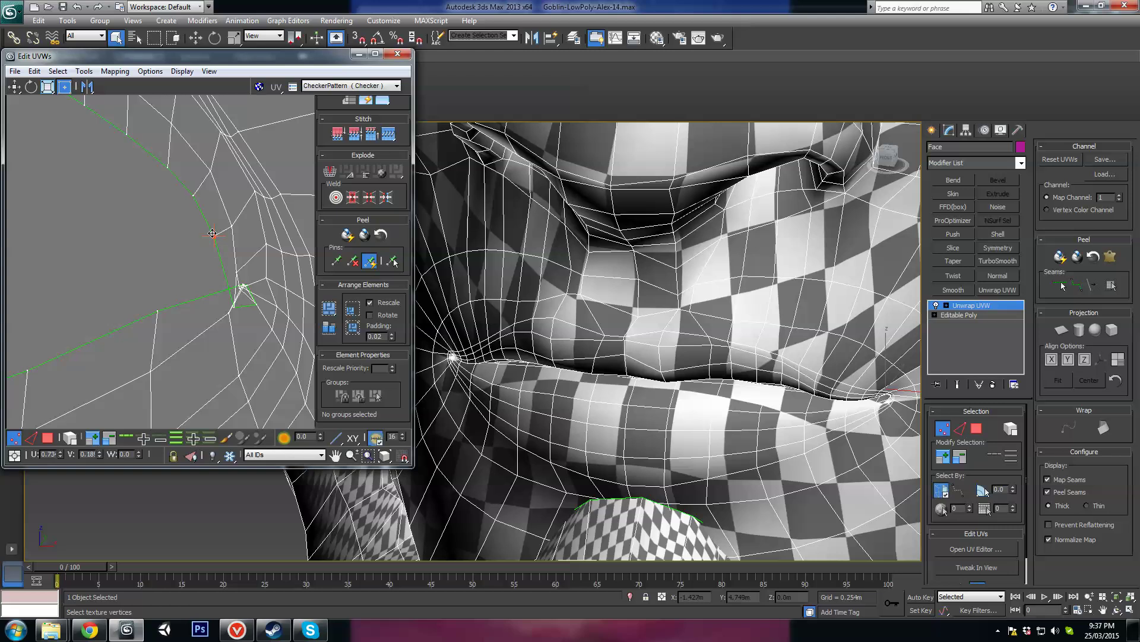
Untangle the folded UV vertices at the mouth's right corner and shift the adjacent lower lip border vertex along the opening
click(243, 291)
drag(157, 310, 125, 328)
drag(229, 283, 224, 283)
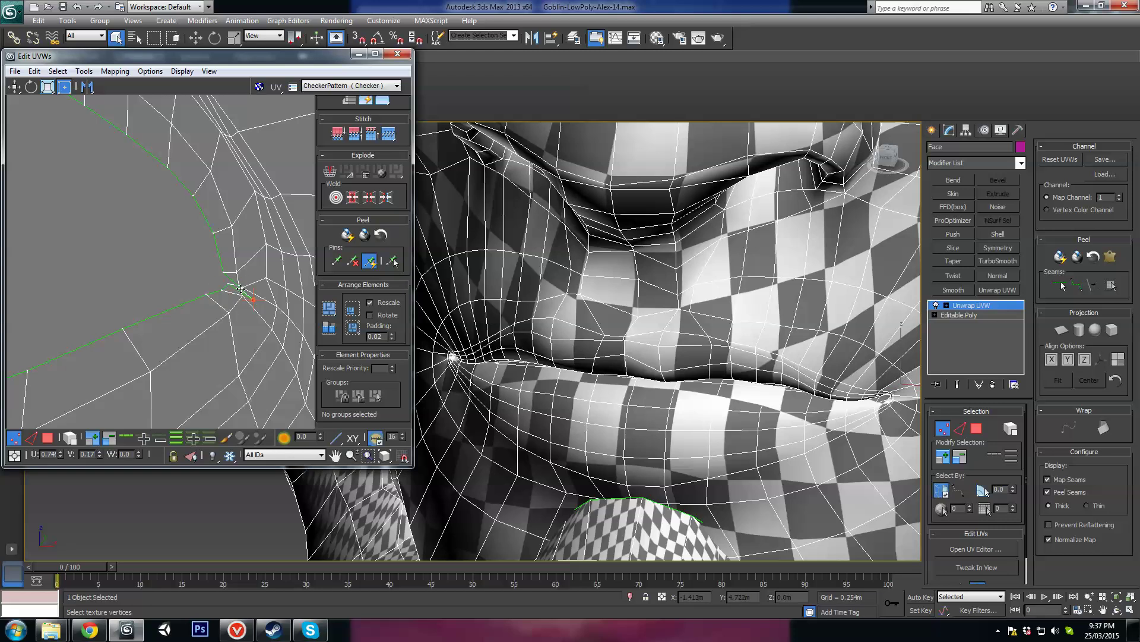
mouse_move(243, 286)
mouse_down()
mouse_move(240, 306)
mouse_move(233, 289)
mouse_up()
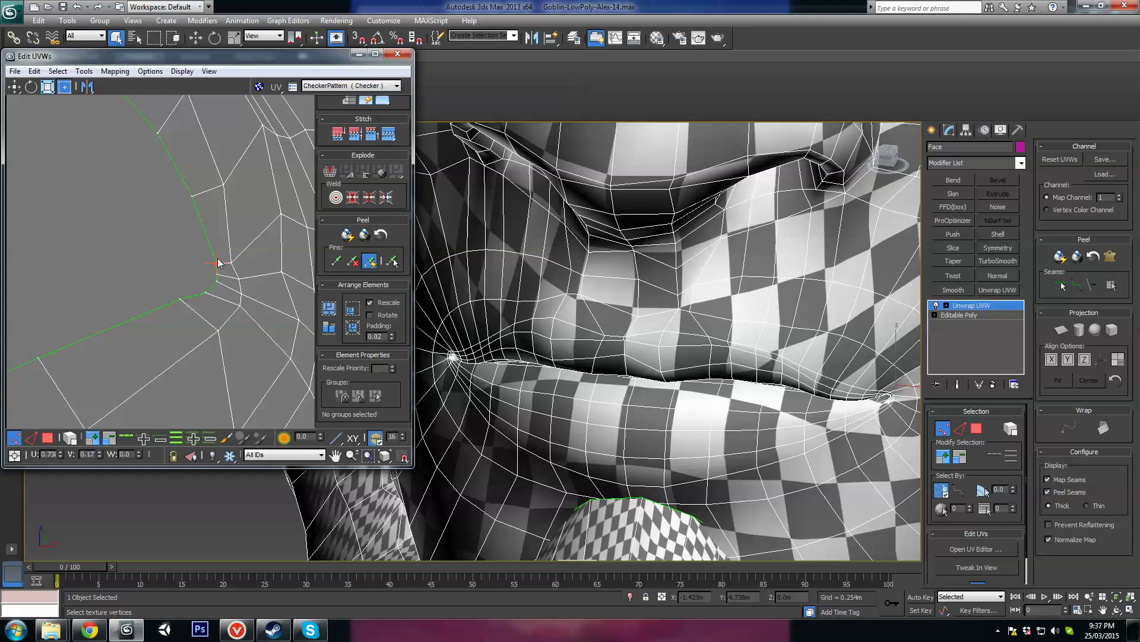
Enlarge the UV editor and separate the overlapping crease vertices above the upper lip on the left half of the mouth
scroll(255, 247, down, 5)
scroll(62, 251, up, 4)
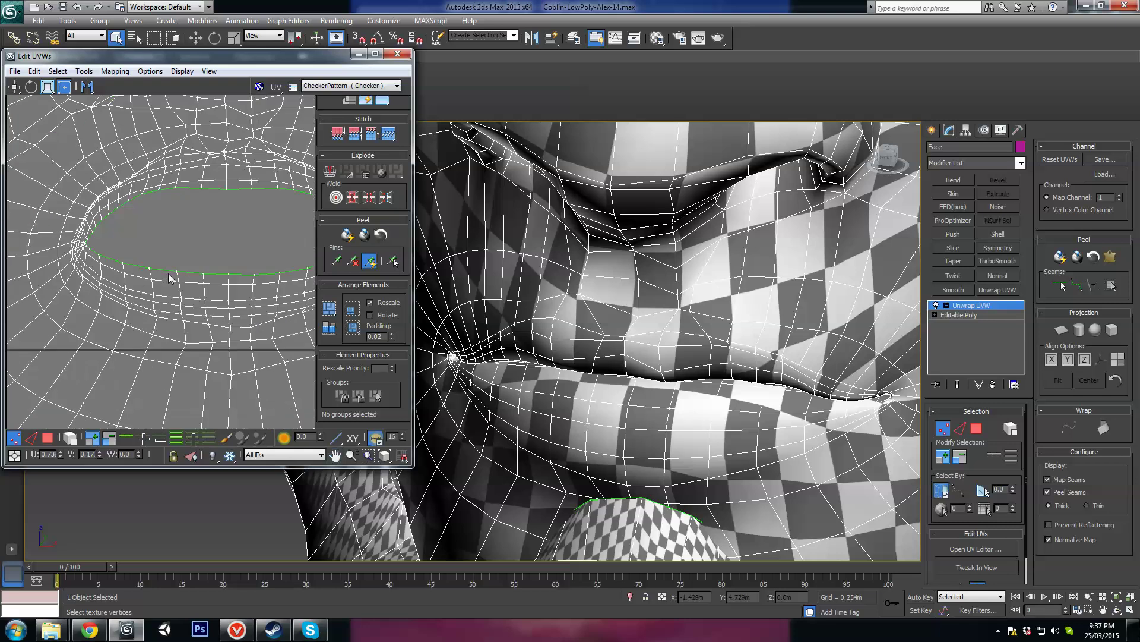
scroll(169, 189, down, 2)
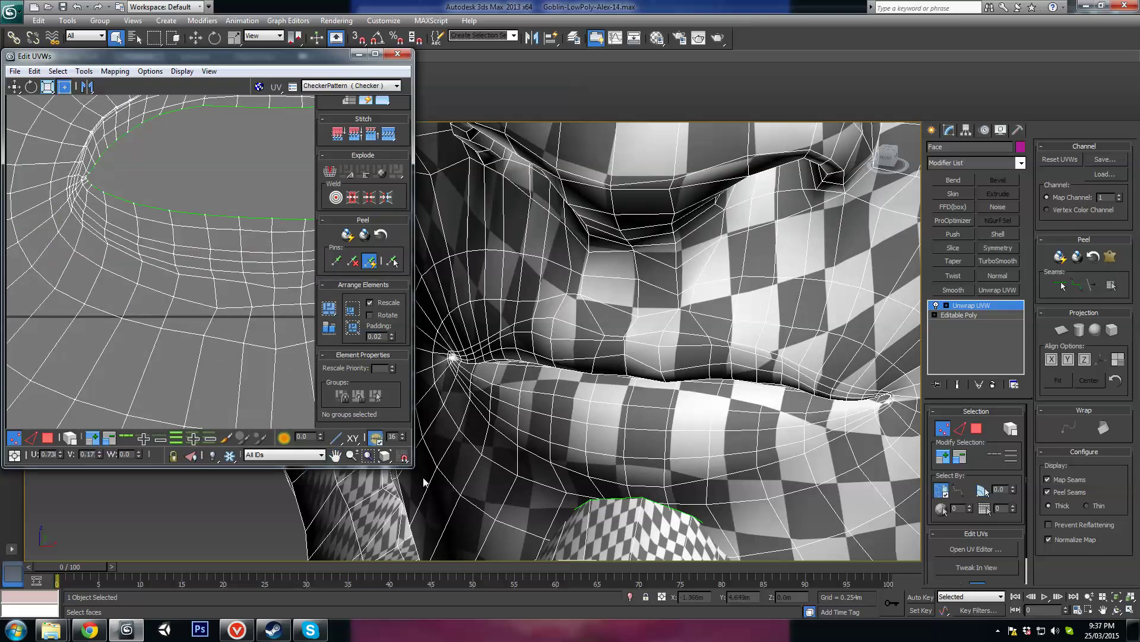
drag(413, 466, 471, 509)
middle_drag(109, 136, 202, 280)
scroll(226, 293, up, 2)
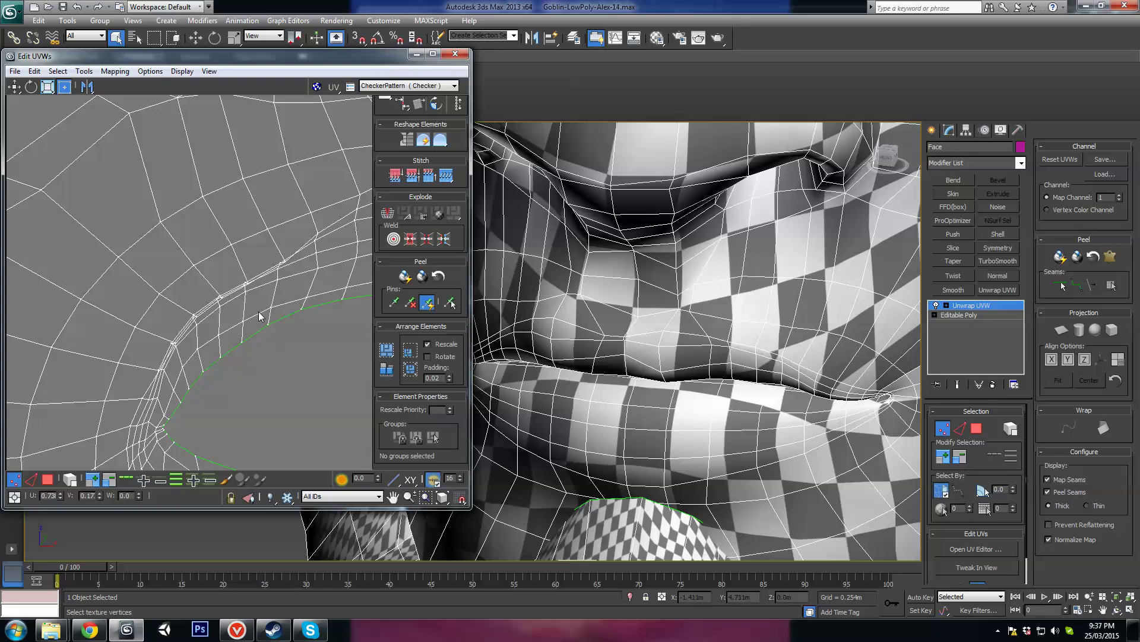
scroll(291, 266, up, 1)
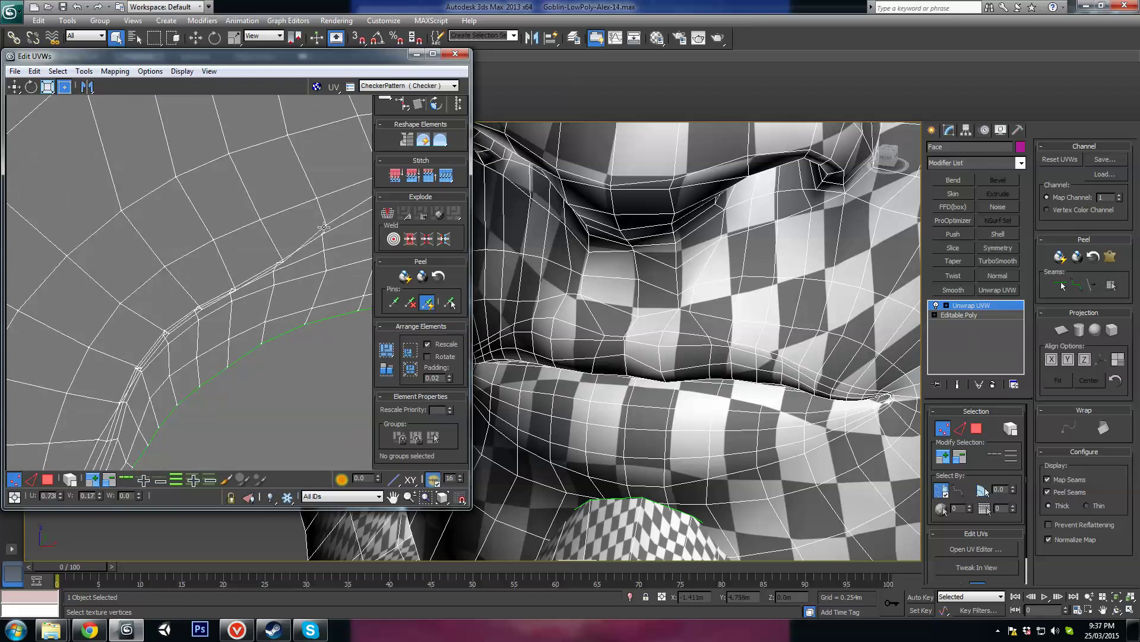
click(324, 223)
drag(283, 258, 281, 249)
scroll(274, 274, up, 1)
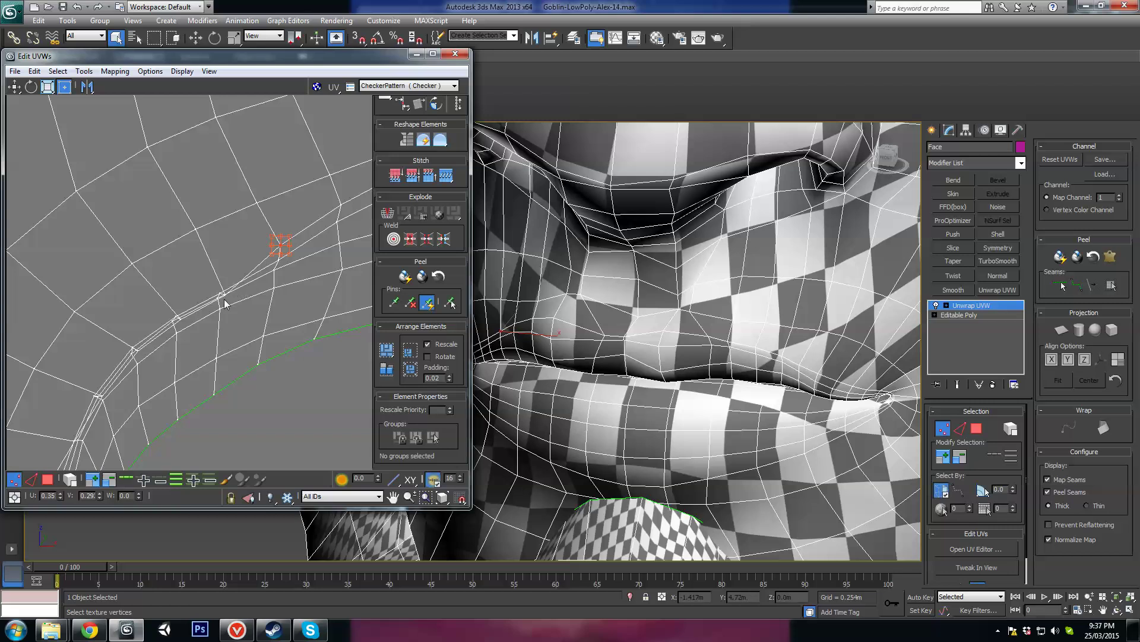
drag(224, 297, 175, 310)
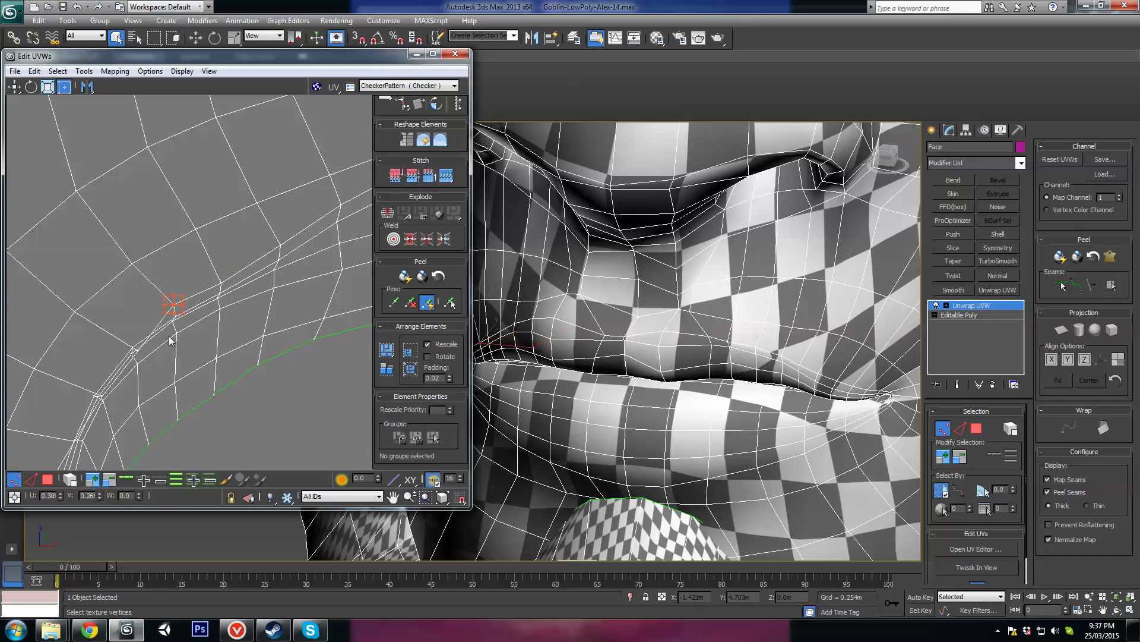
Pull the bunched crease vertices along the upper lip outward while working down towards the mouth's left corner
middle_drag(140, 351, 173, 334)
drag(167, 331, 159, 325)
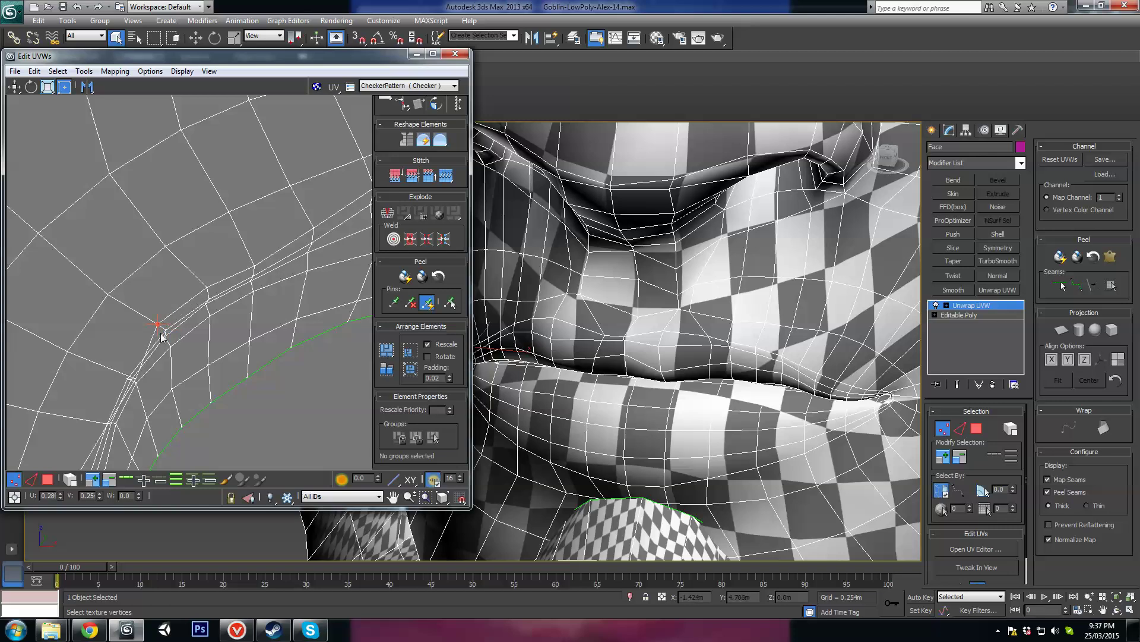
middle_drag(205, 309, 223, 294)
drag(229, 283, 225, 282)
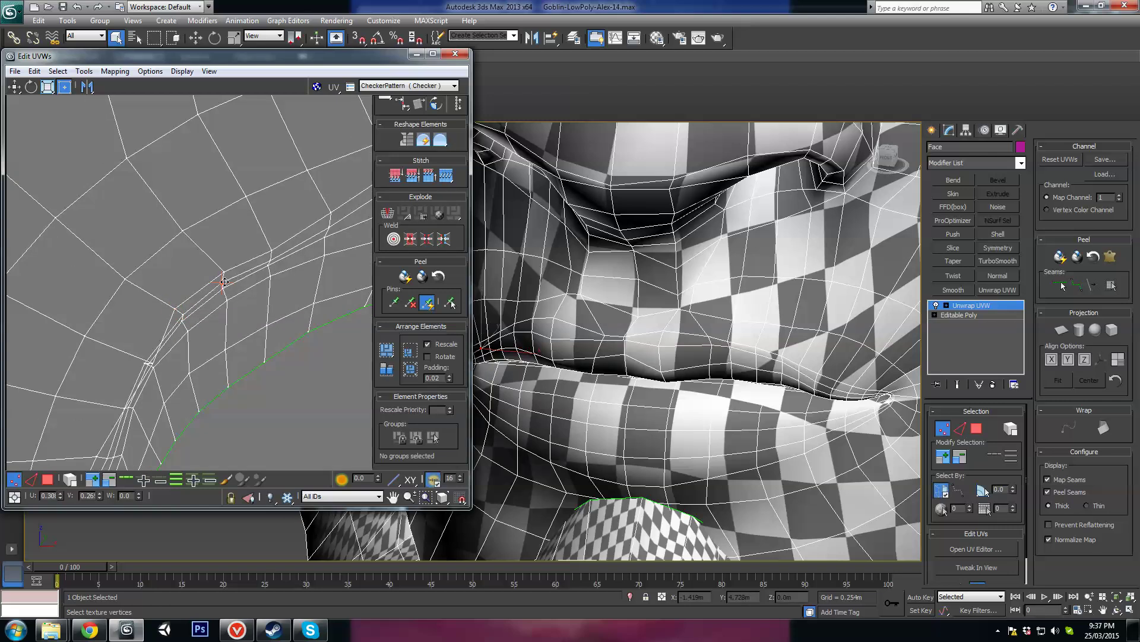
click(270, 261)
scroll(580, 334, up, 5)
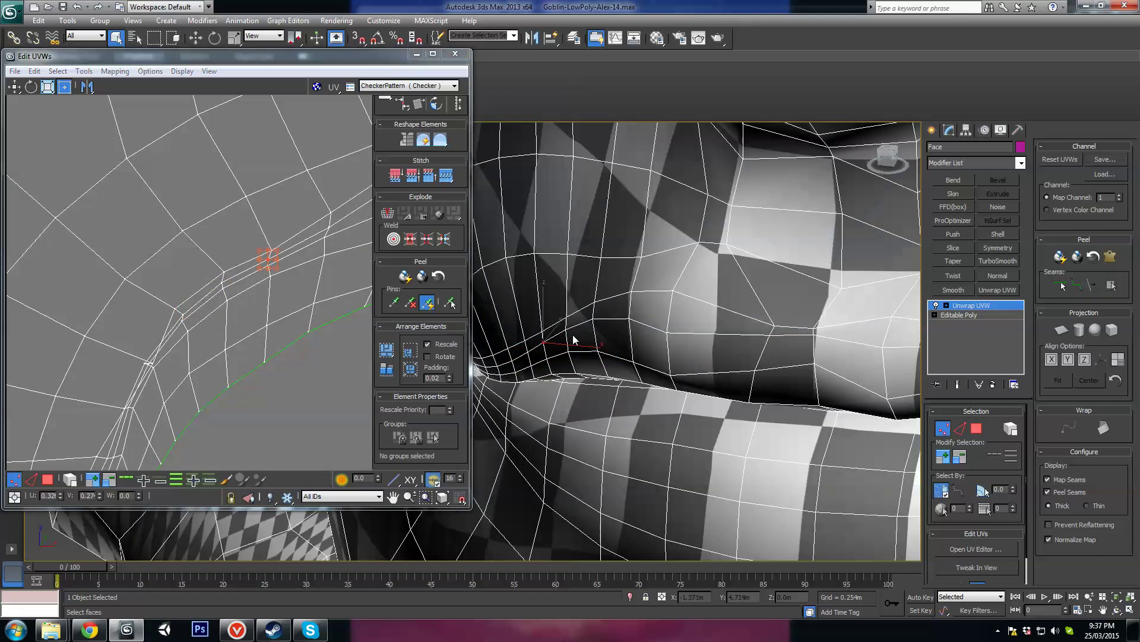
scroll(498, 348, up, 3)
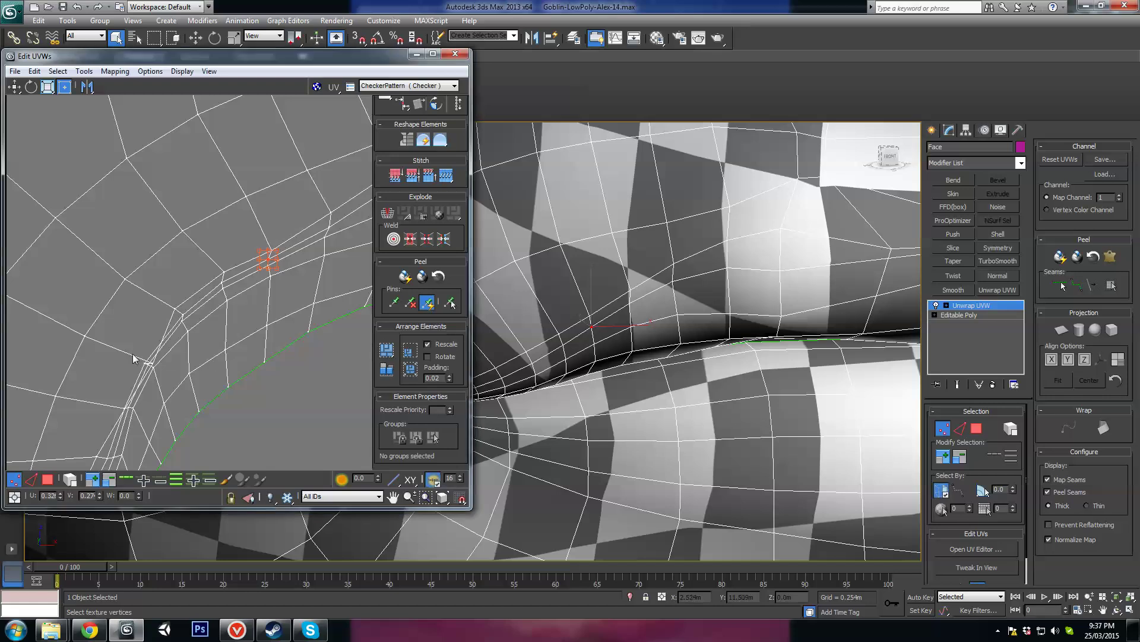
Move the outer crease vertices just above the mouth's left corner outward to open up the compressed edge loops
scroll(156, 356, up, 2)
drag(211, 332, 194, 324)
middle_drag(210, 378, 237, 347)
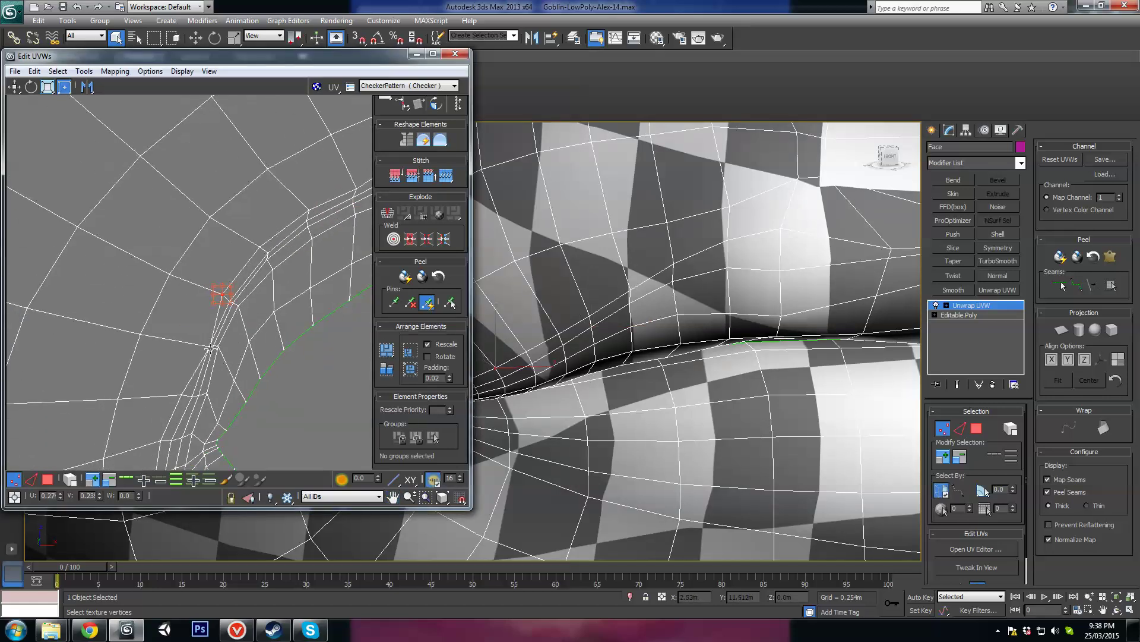
drag(212, 345, 199, 344)
middle_drag(184, 334, 150, 242)
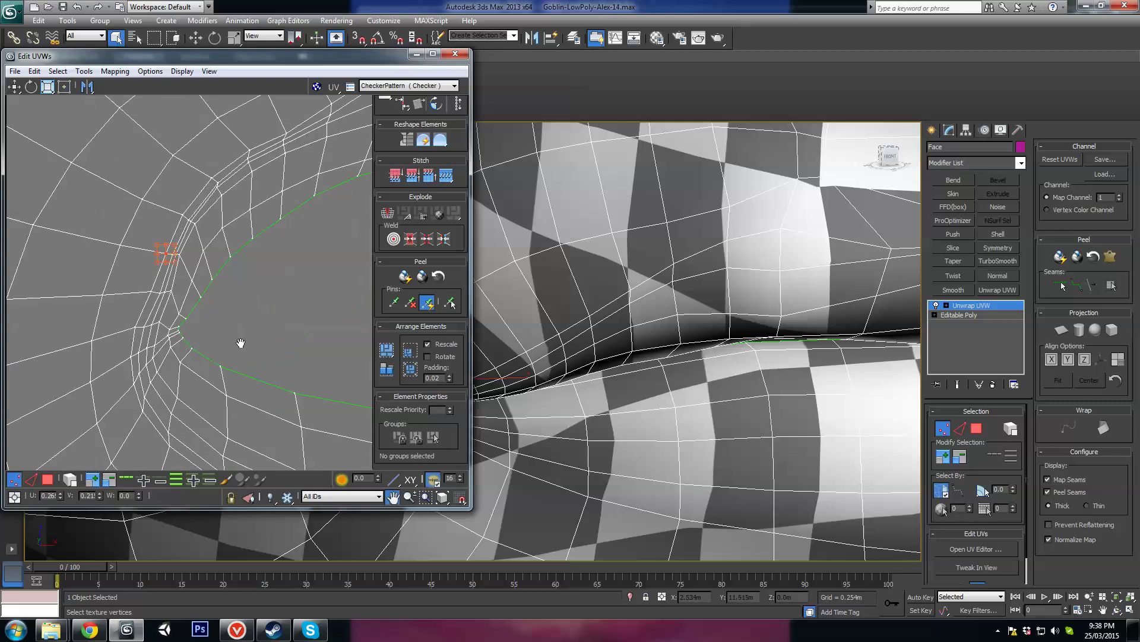
Lift the two overlapping crease vertices above the middle of the upper lip to untangle the folded UVs
middle_drag(242, 344, 35, 333)
middle_drag(237, 226, 102, 386)
middle_drag(104, 273, 254, 307)
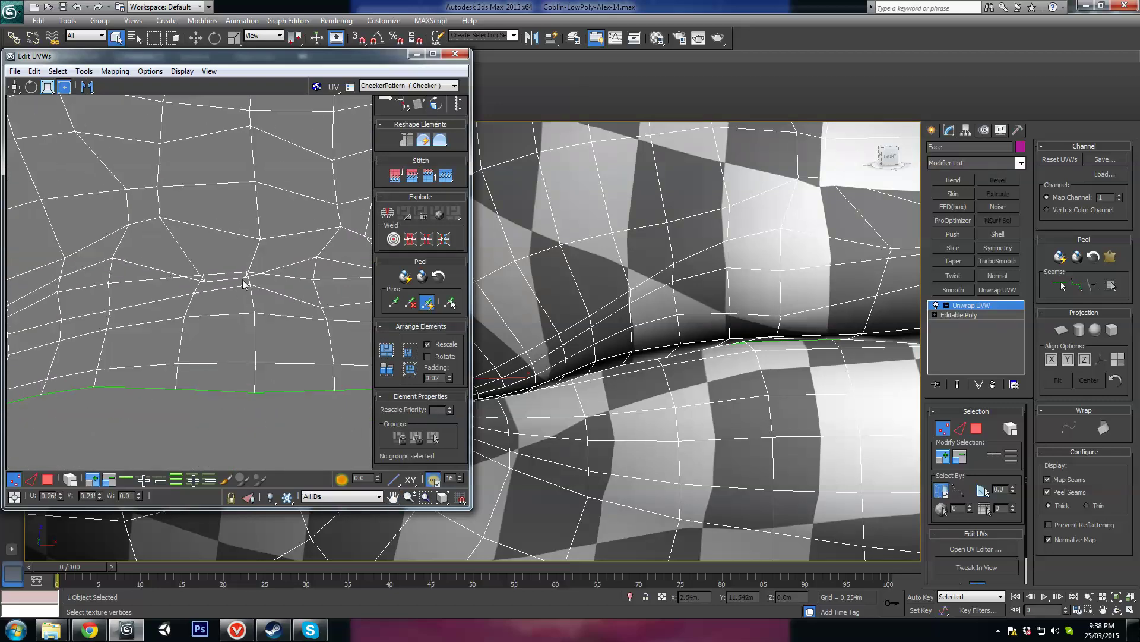
drag(246, 277, 198, 263)
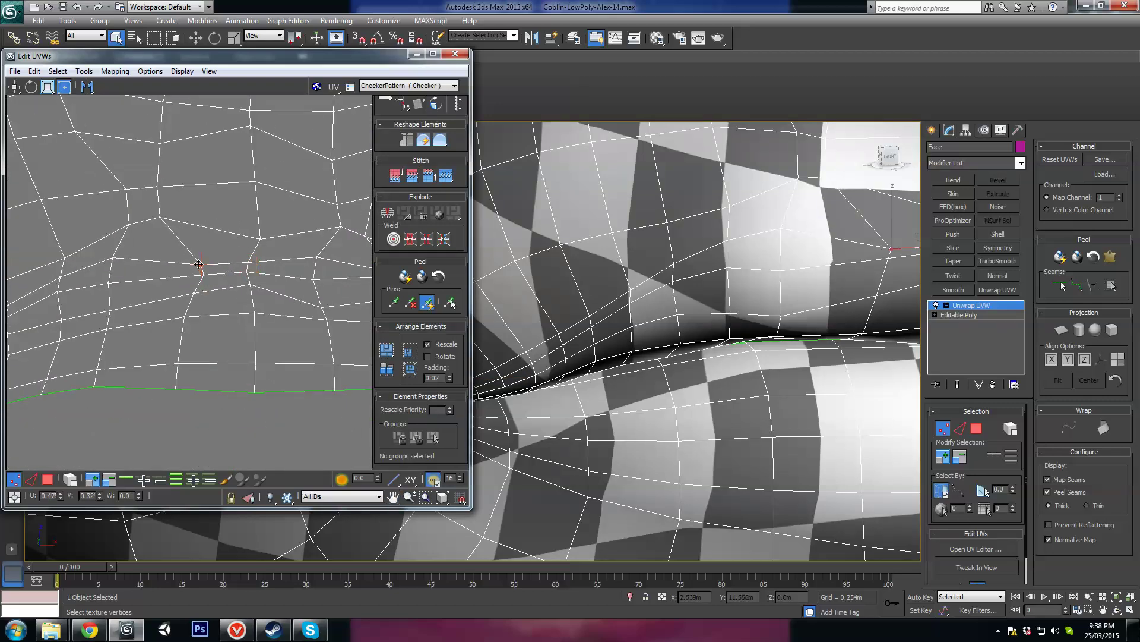
Separate the overlapping crease vertices just right of the upper lip's centre and adjust the neighbouring vertex above them
middle_drag(336, 301, 237, 314)
middle_drag(327, 300, 262, 297)
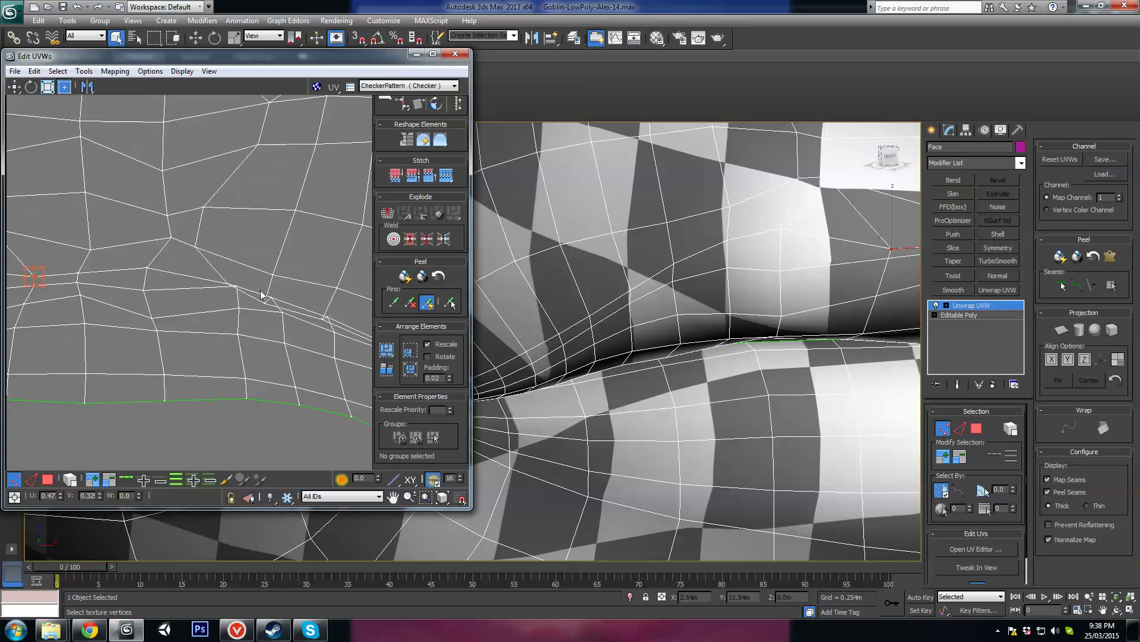
click(231, 288)
click(239, 280)
drag(237, 279, 273, 293)
click(196, 249)
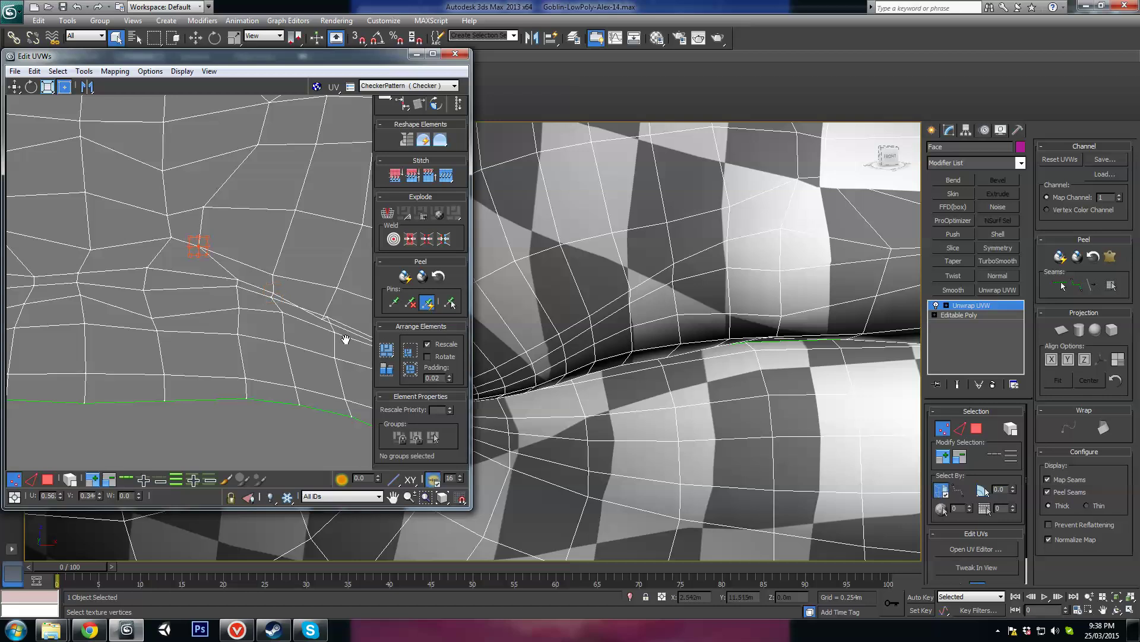
Pull the overlapping crease vertices outward along the right half of the upper lip to space out the edge loops
middle_drag(343, 333, 252, 329)
drag(230, 317, 237, 308)
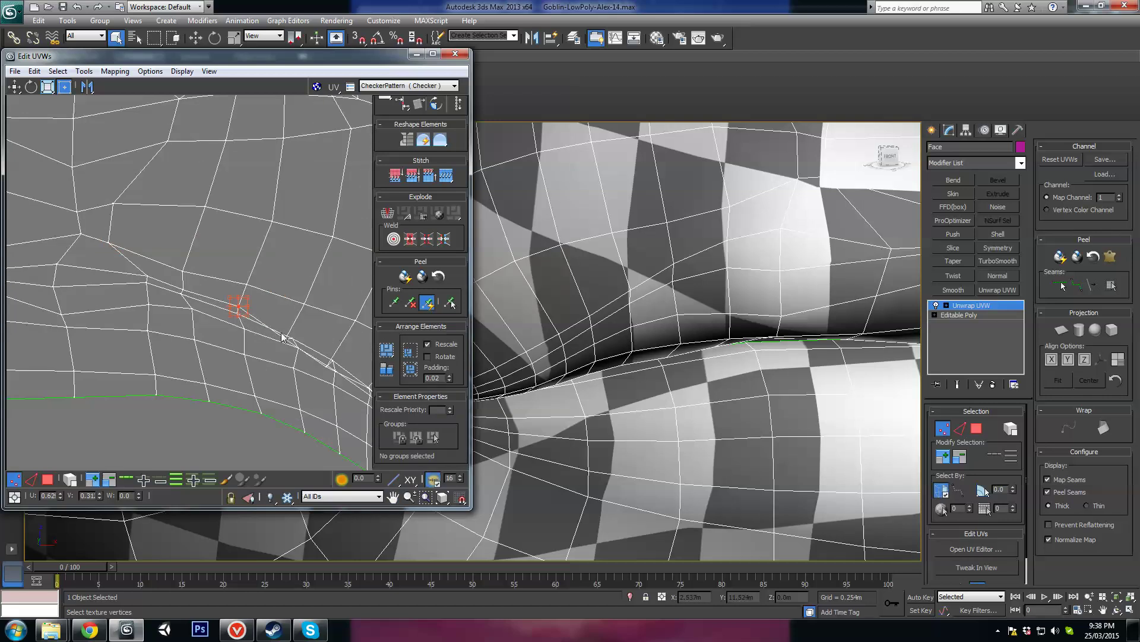
drag(285, 339, 291, 332)
drag(325, 366, 338, 358)
middle_drag(344, 367, 191, 338)
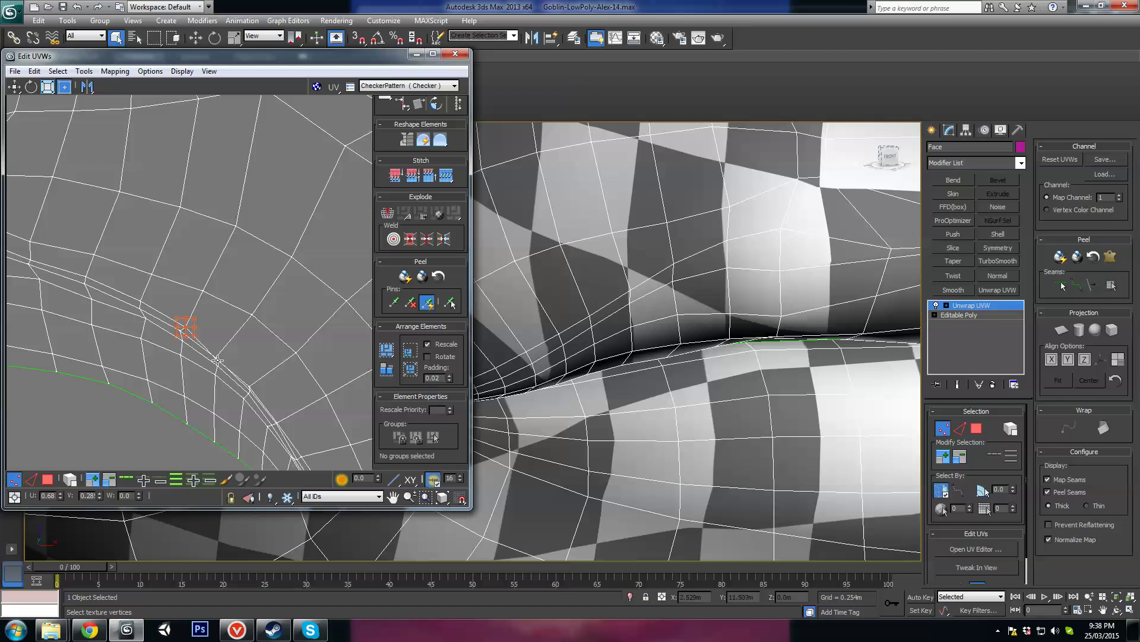
drag(215, 358, 220, 357)
Move the remaining outer crease vertices outward along the upper lip's descent to the mouth's right corner
middle_drag(258, 382, 214, 297)
scroll(217, 304, up, 2)
drag(212, 308, 218, 305)
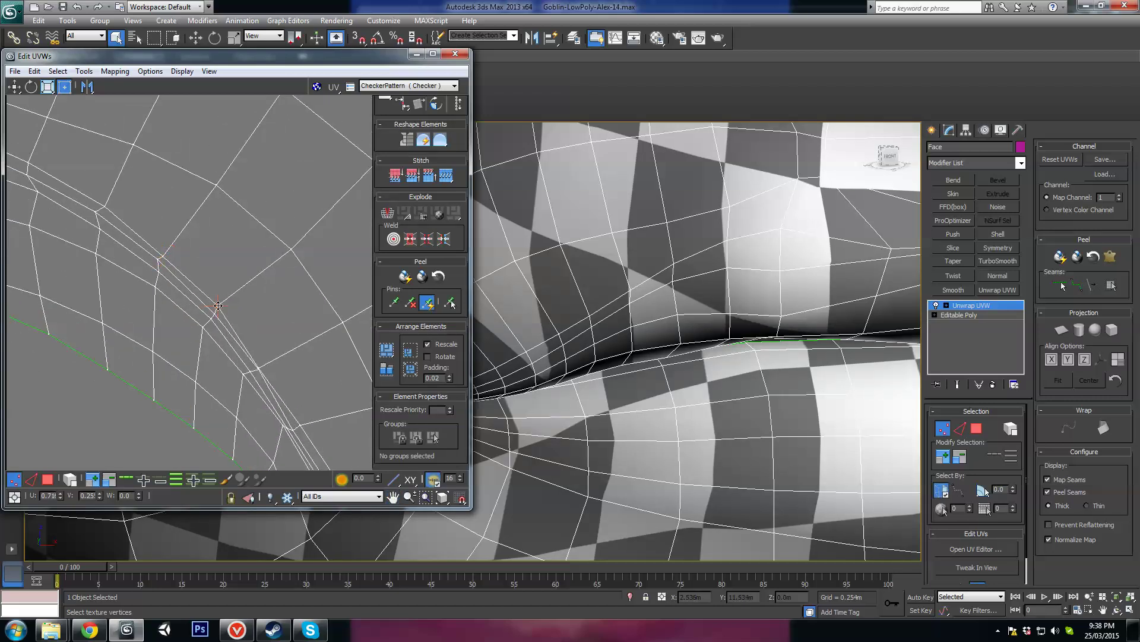
drag(261, 367, 268, 369)
middle_drag(321, 447, 227, 333)
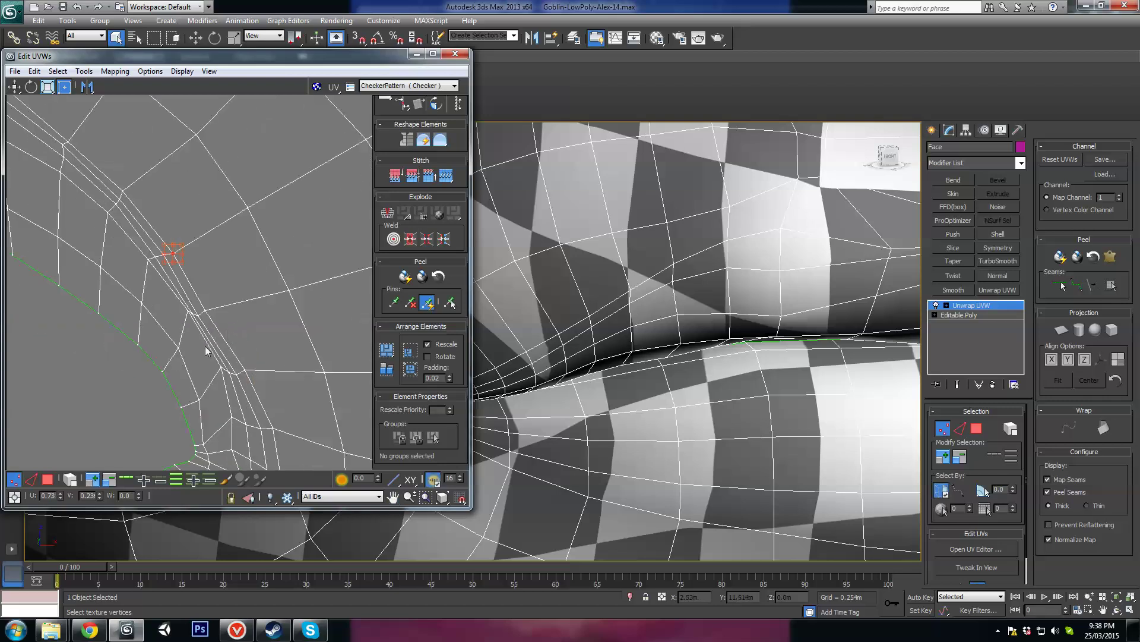
click(186, 314)
Enable element selection, select the whole face shell and move it out of the UV tile beside the other finished shells
scroll(254, 326, down, 6)
scroll(315, 333, down, 5)
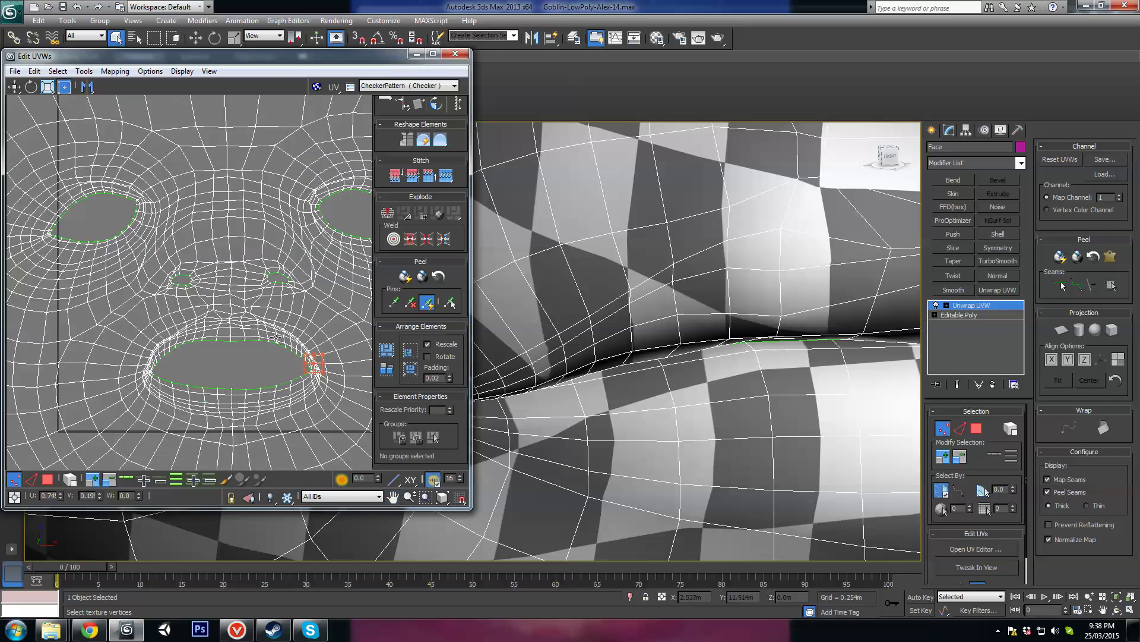
scroll(246, 326, down, 3)
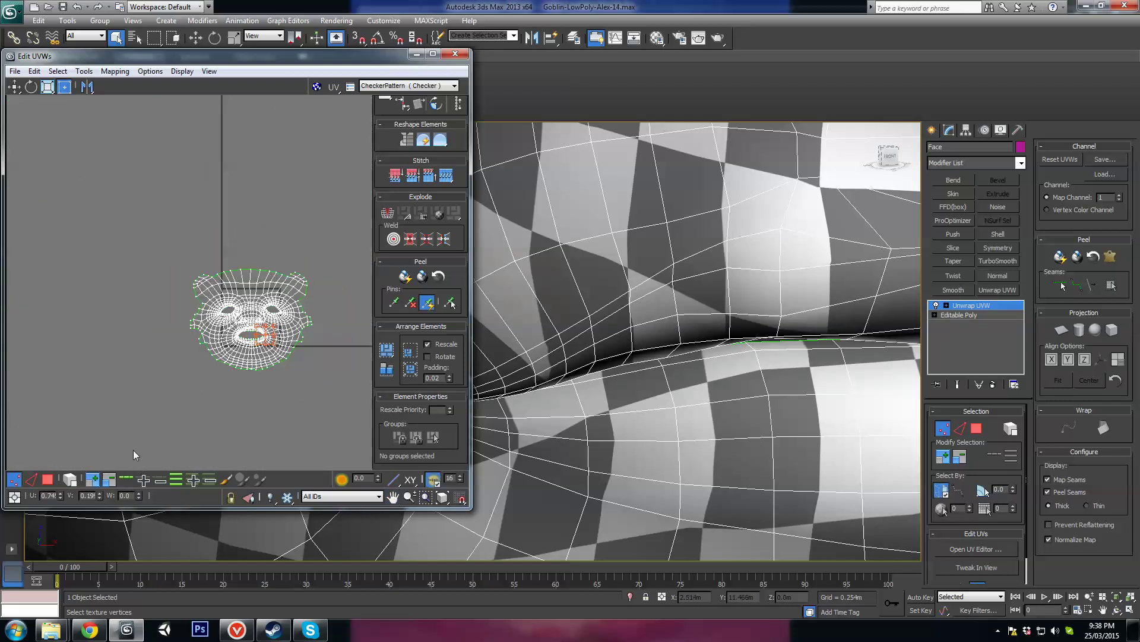
click(70, 483)
scroll(260, 317, down, 5)
click(258, 314)
scroll(350, 330, down, 3)
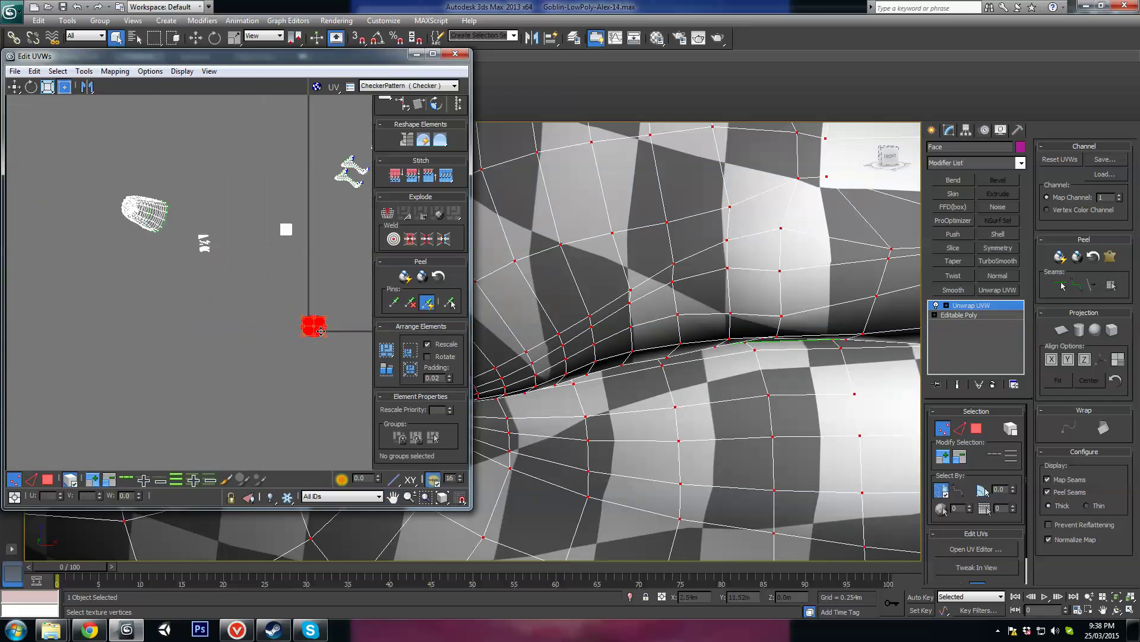
drag(321, 331, 301, 169)
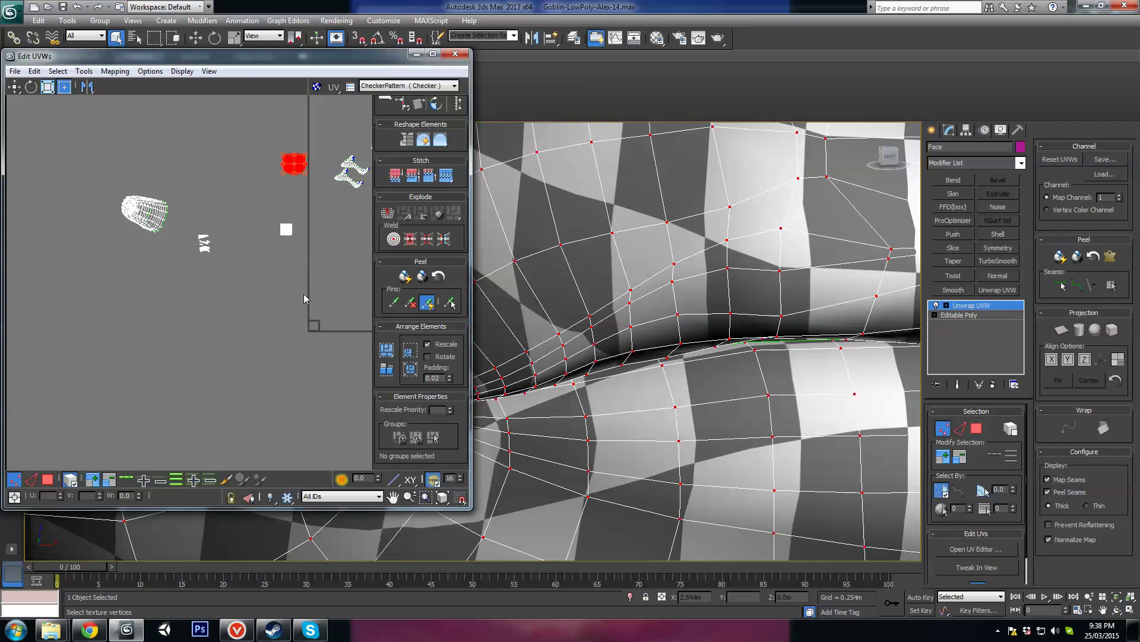
Select the small shells outside the UV tile one by one to identify which parts of the head they cover
click(269, 366)
drag(185, 274, 184, 274)
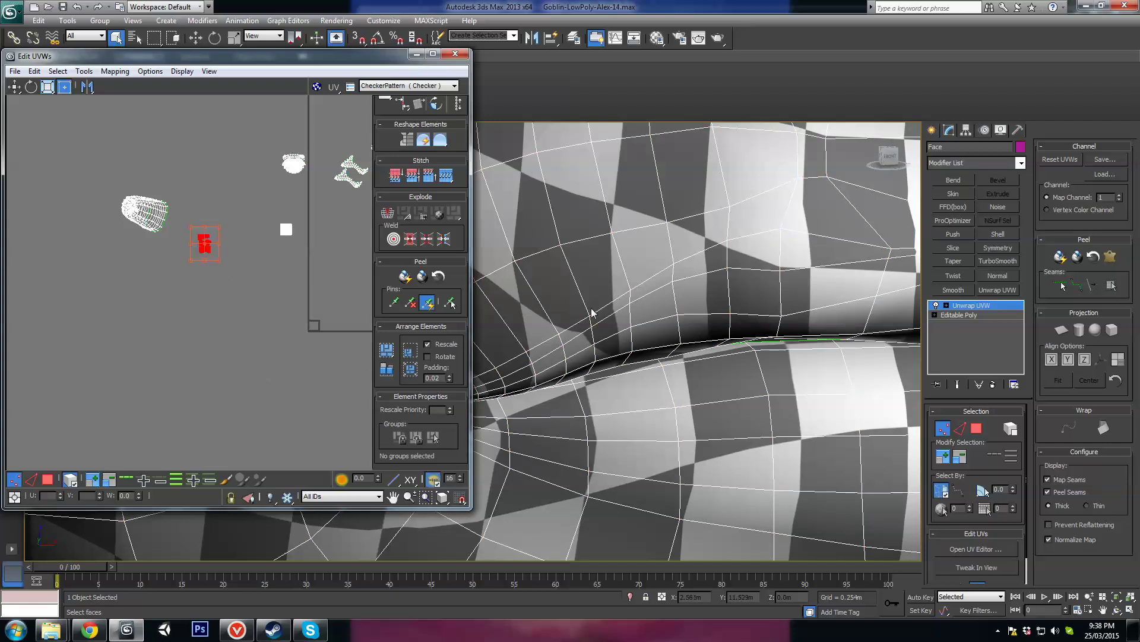
scroll(590, 315, down, 10)
alt+middle_drag(739, 358, 777, 360)
click(148, 204)
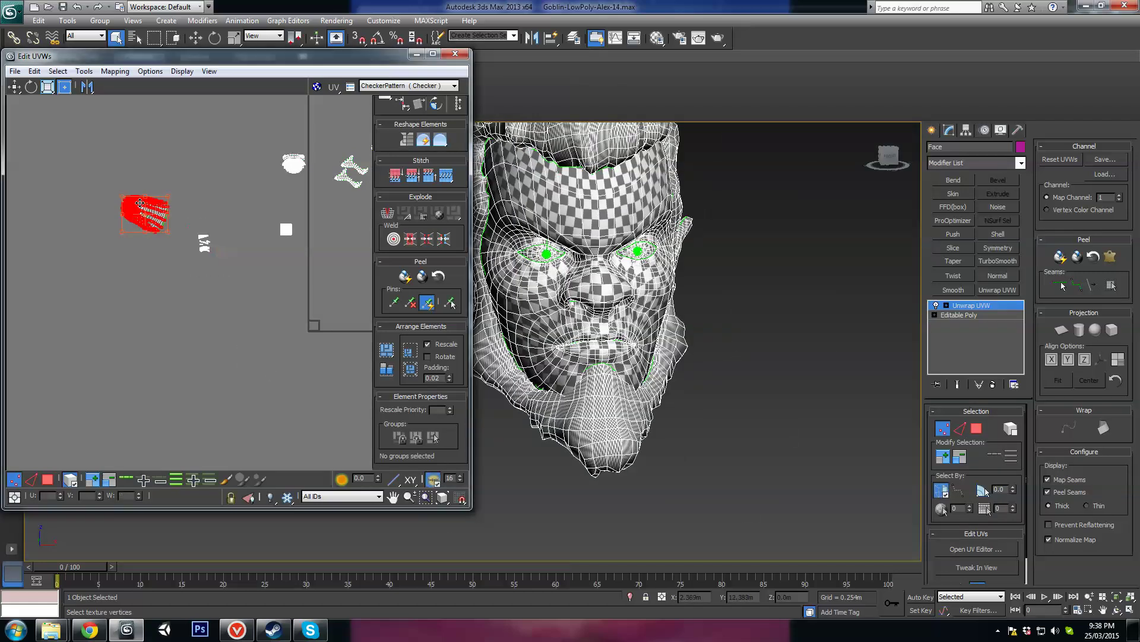
Select the large hair and beard shell and move it up to just below the UV tile
middle_drag(244, 313, 117, 219)
scroll(118, 220, down, 3)
drag(86, 430, 86, 432)
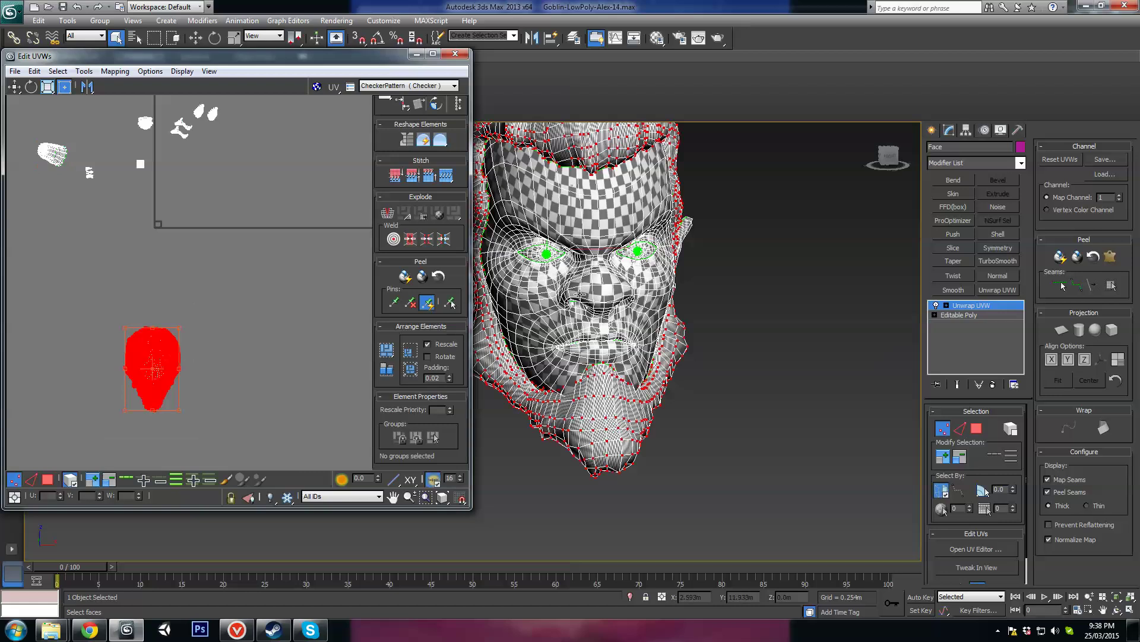
alt+middle_drag(579, 258, 603, 375)
alt+middle_drag(535, 363, 592, 326)
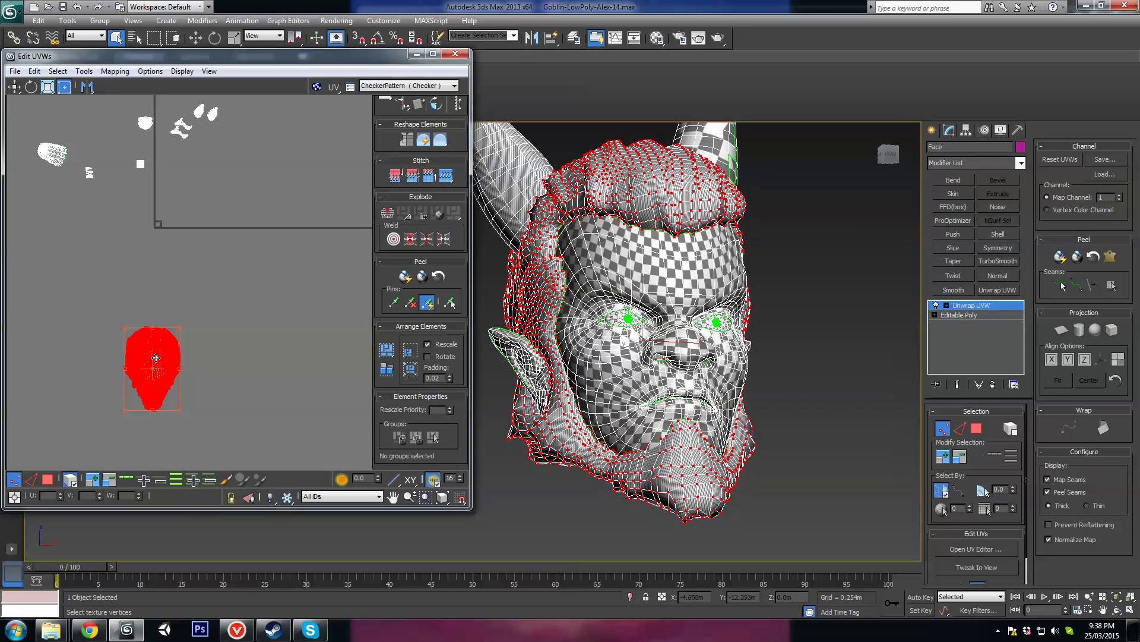
drag(162, 376, 290, 306)
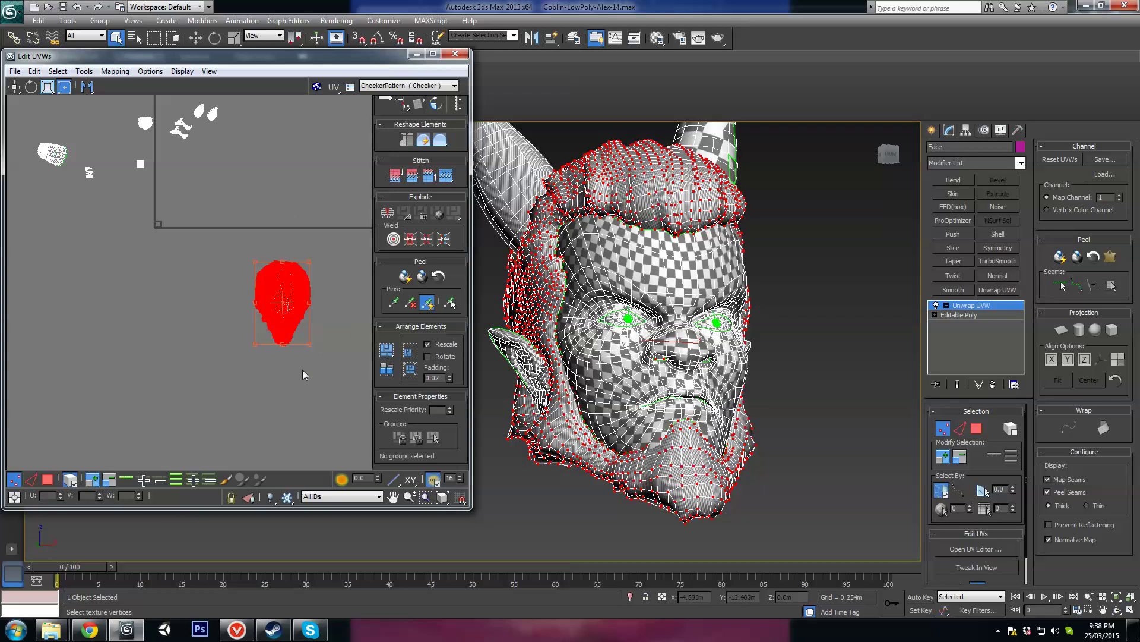
Switch to polygon selection, inspect the hair and beard geometry around the ear, and select the entire hair and beard shell
click(47, 480)
click(286, 314)
alt+middle_drag(618, 317, 631, 266)
scroll(733, 265, up, 3)
click(594, 285)
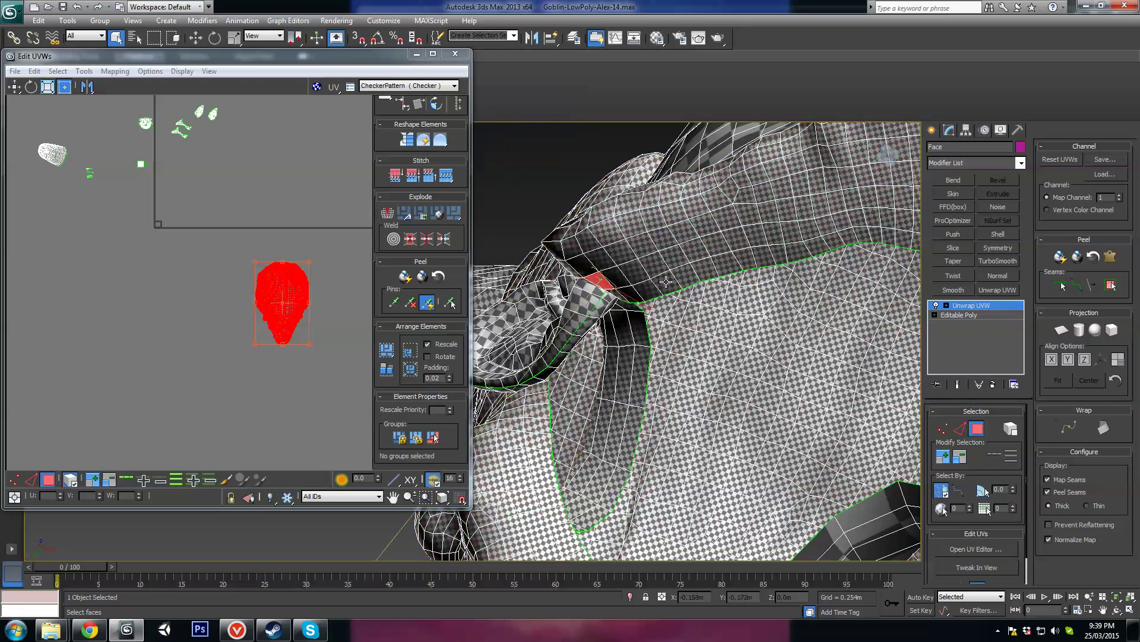
scroll(574, 301, up, 3)
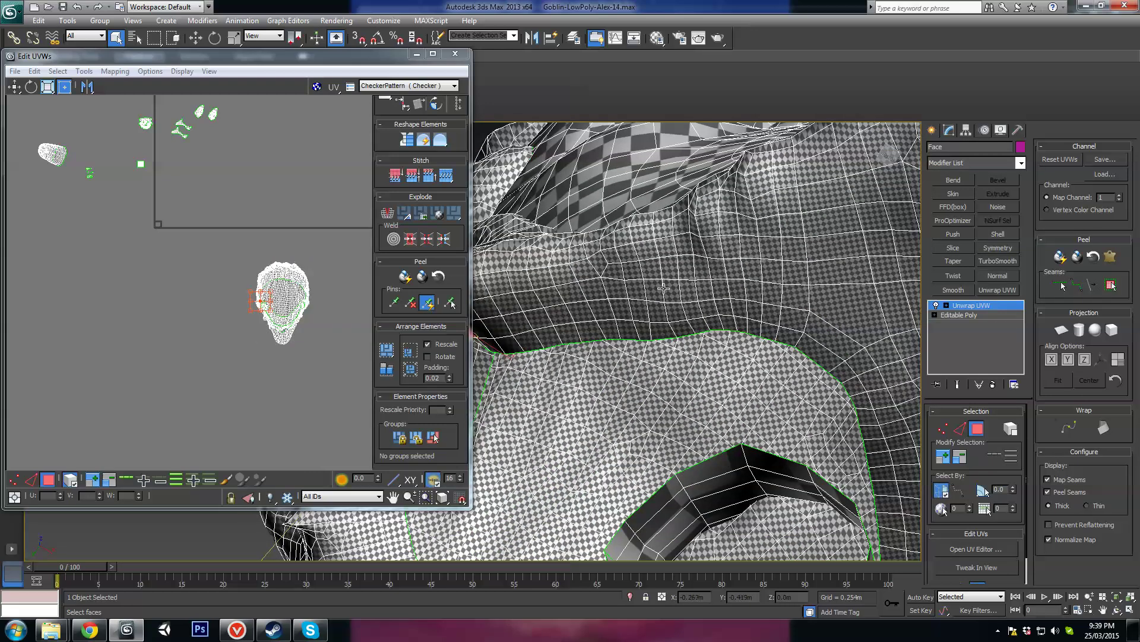
alt+middle_drag(664, 289, 389, 294)
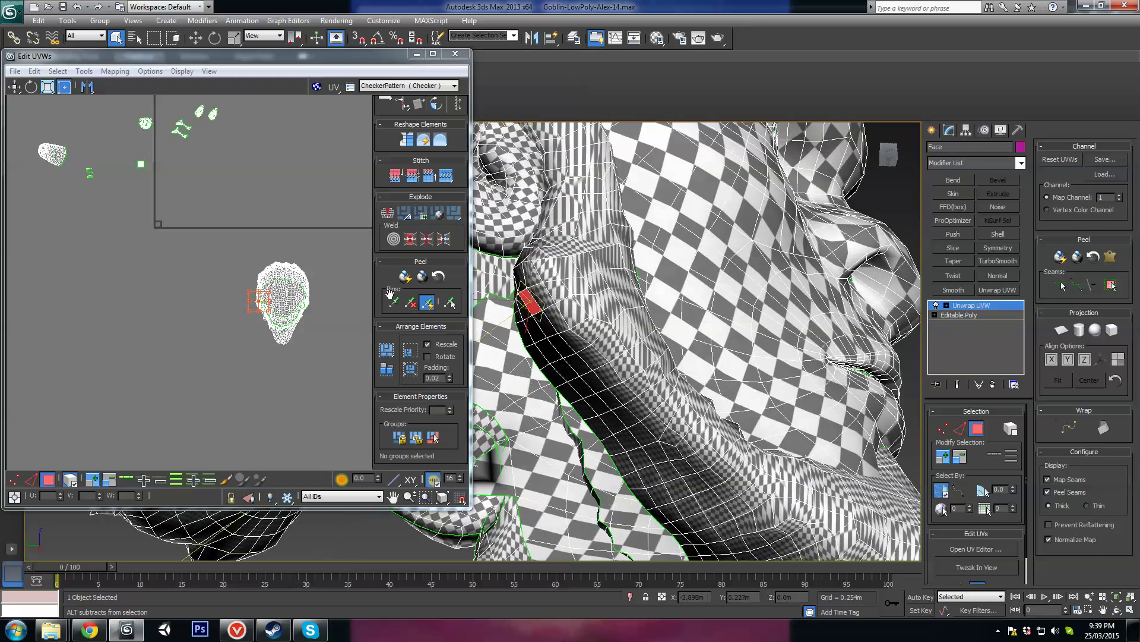
click(295, 279)
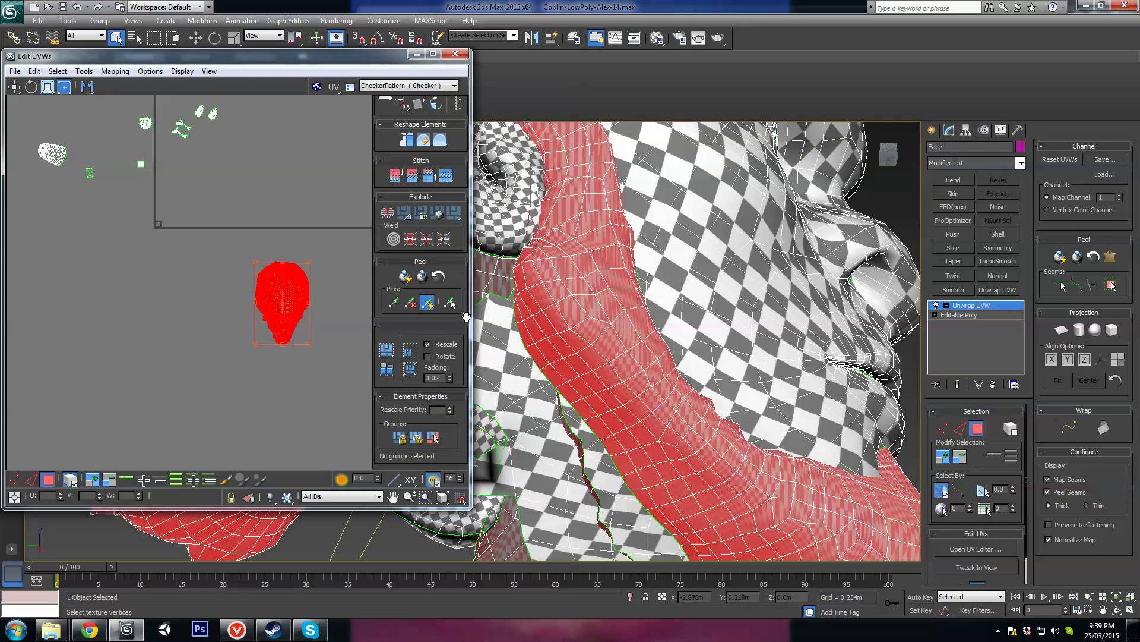
Apply Flatten Mapping with the default settings to the selected hair and beard polygons
click(114, 71)
click(65, 79)
key(Return)
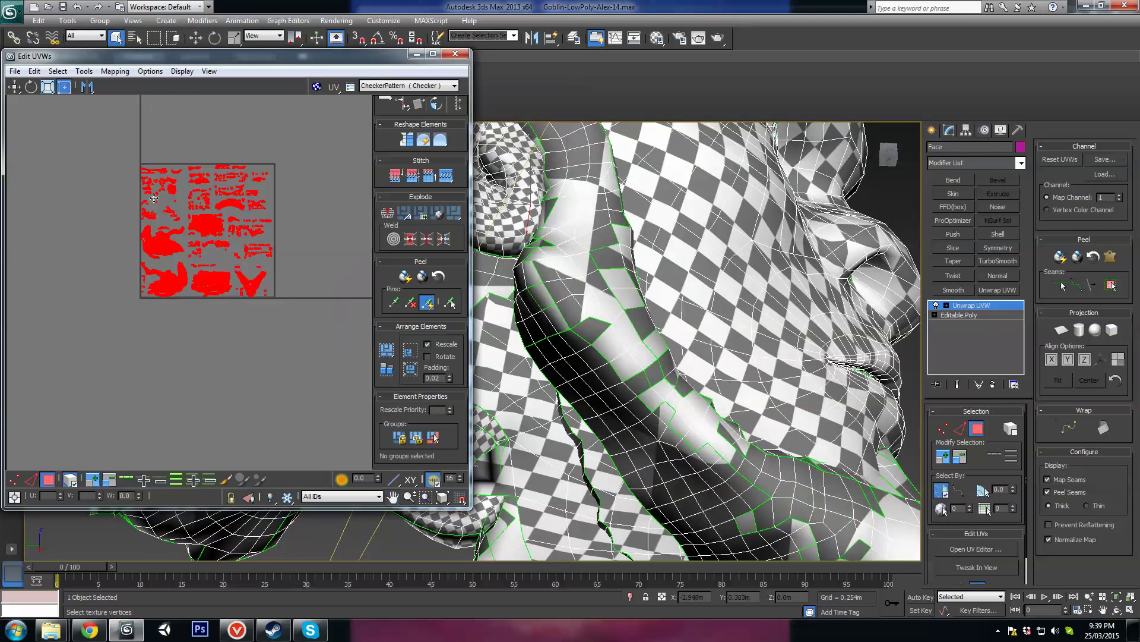
scroll(154, 198, up, 8)
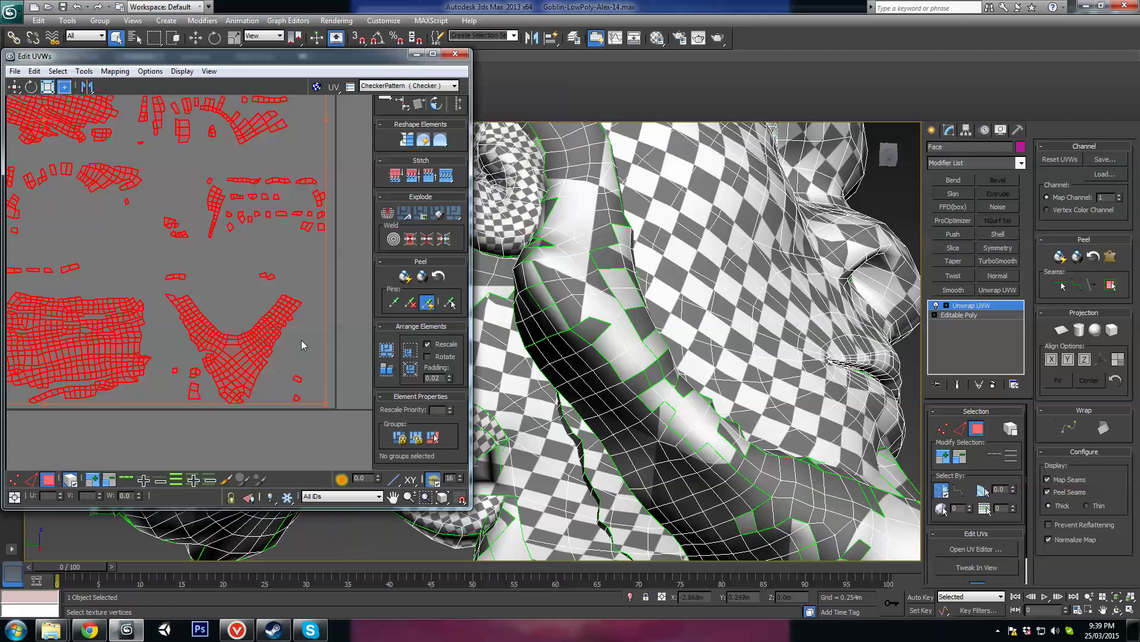
Select the V-shaped beard underside shell and refine the polygon selection along its jagged edge by the jaw
click(301, 339)
click(244, 344)
scroll(748, 348, down, 3)
alt+middle_drag(749, 347, 683, 303)
scroll(689, 273, up, 5)
scroll(725, 305, down, 5)
scroll(542, 232, up, 10)
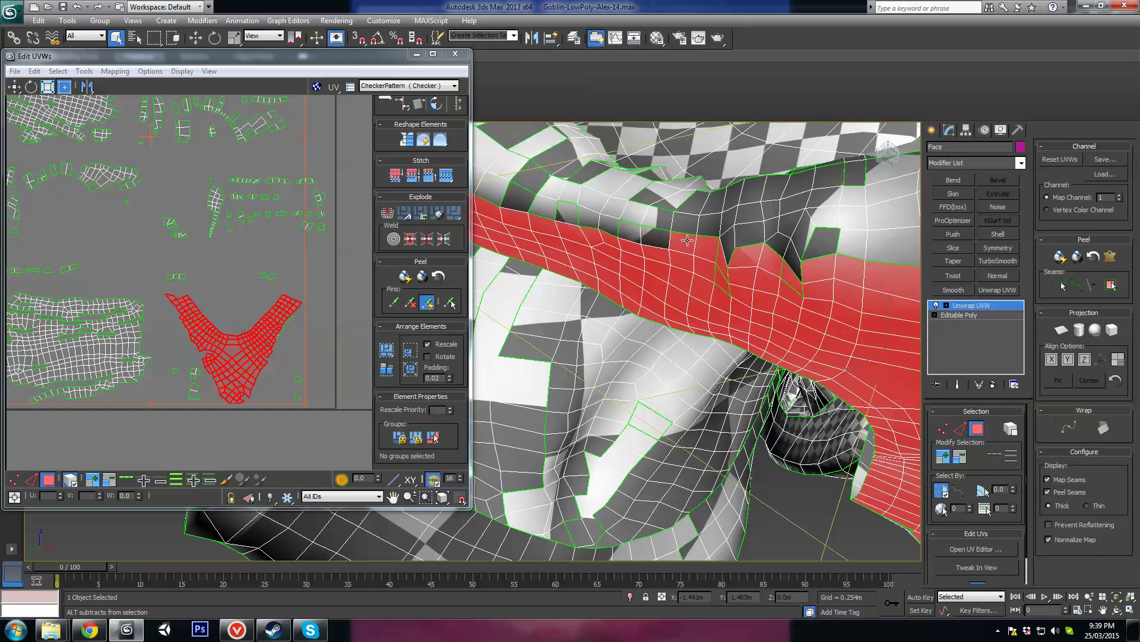
scroll(765, 239, up, 2)
scroll(765, 240, up, 1)
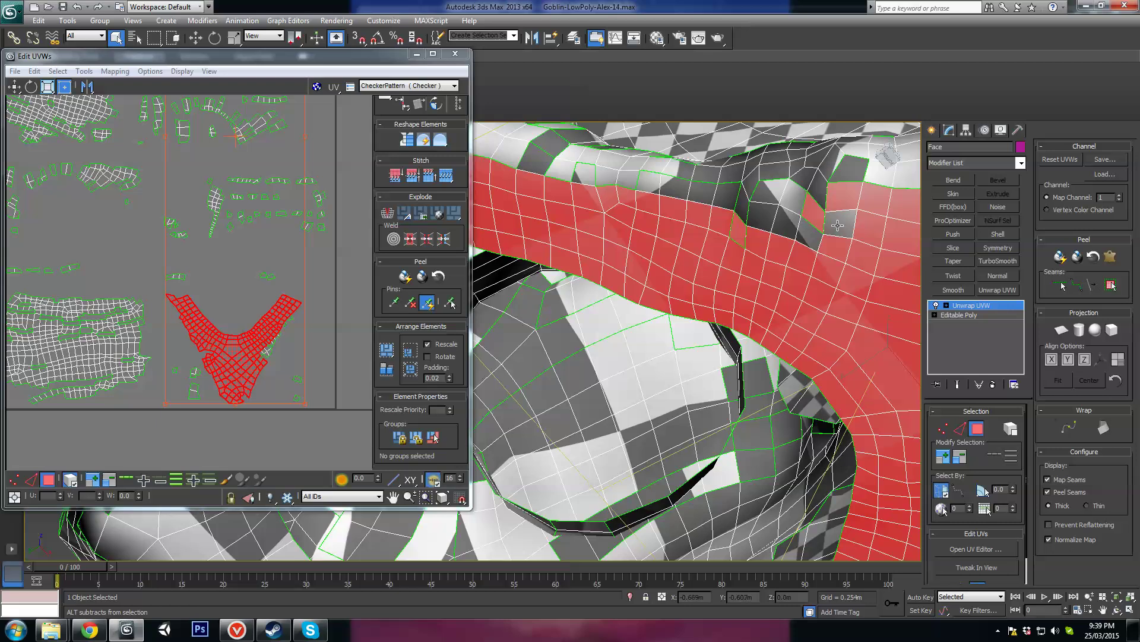
Remove stray polygons from the beard underside selection along the chin edge and check the border on both sides
scroll(667, 257, down, 3)
alt+middle_drag(667, 257, 569, 341)
alt+click(568, 342)
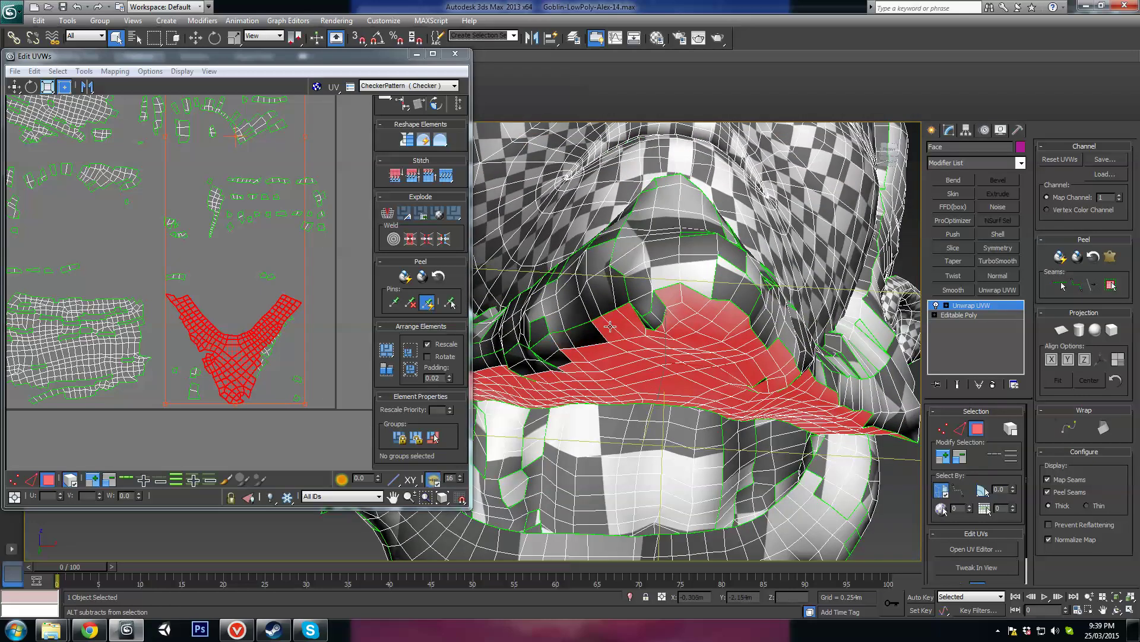
alt+click(617, 323)
alt+click(626, 324)
alt+middle_drag(628, 320, 630, 208)
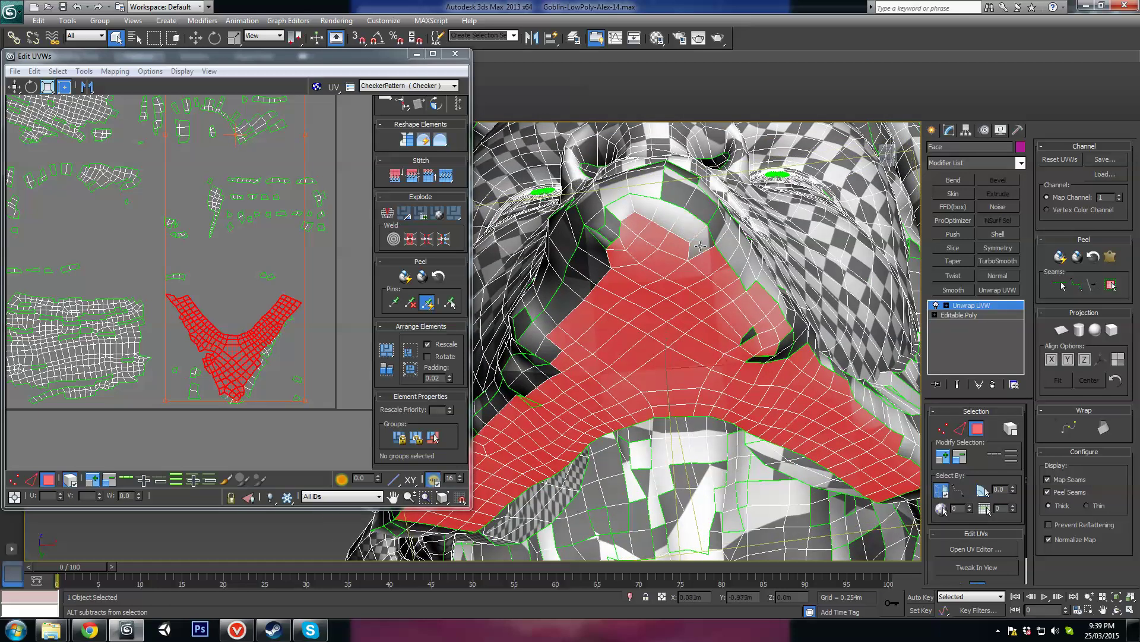
alt+middle_drag(734, 288, 708, 305)
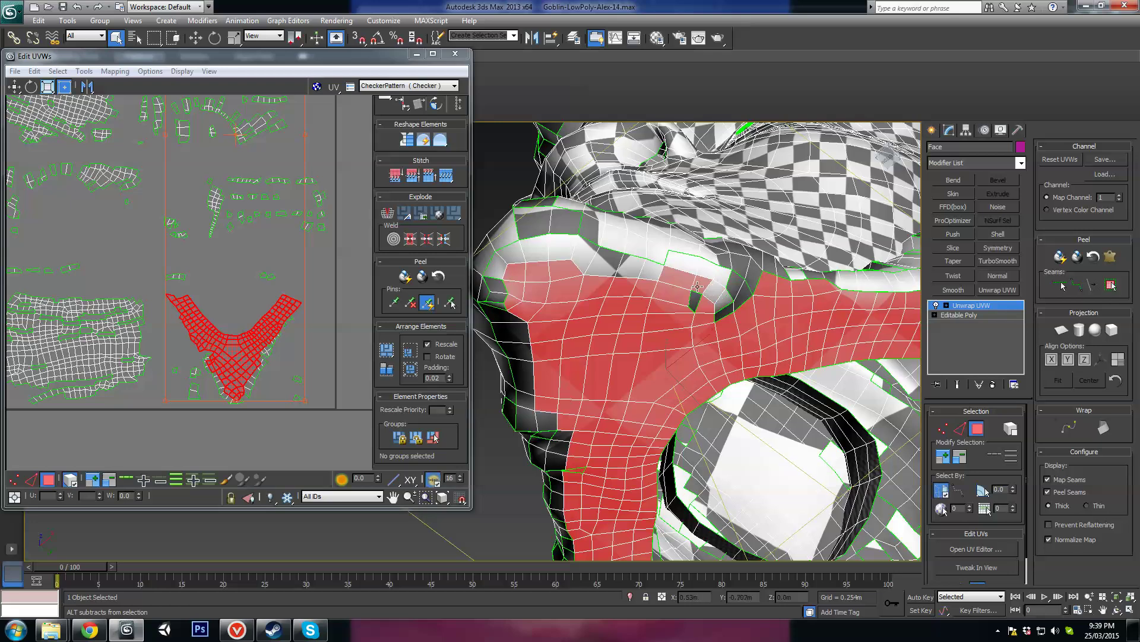
alt+middle_drag(694, 301, 674, 271)
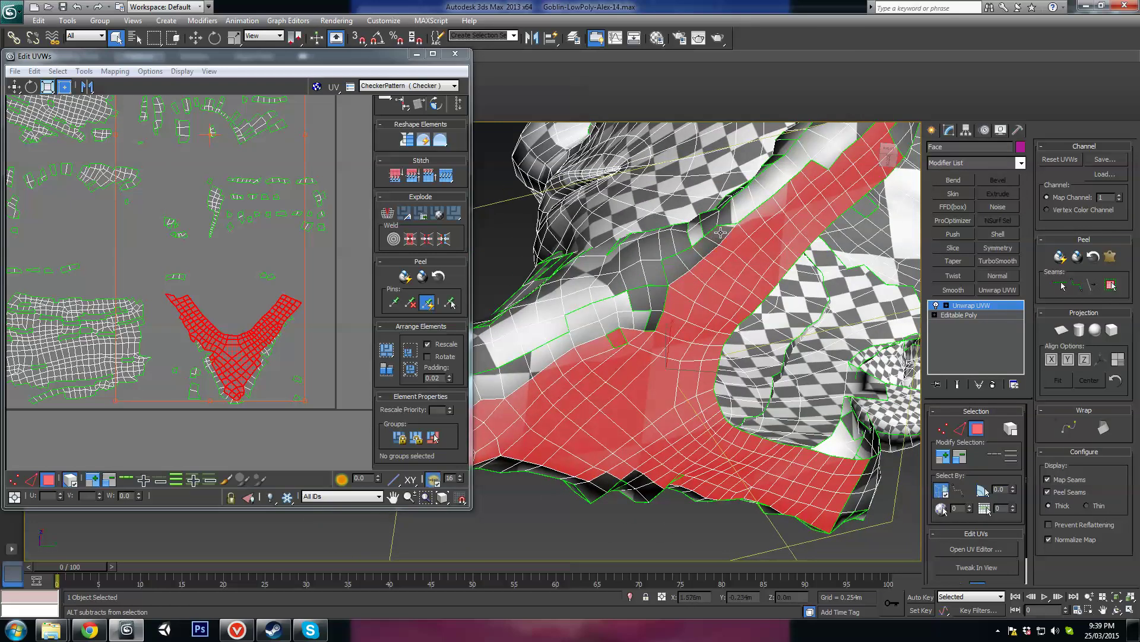
Add the missing polygons at the end of the jaw strip below the ear to the beard underside selection
alt+middle_drag(720, 233, 811, 326)
alt+middle_drag(844, 360, 581, 306)
ctrl+click(642, 280)
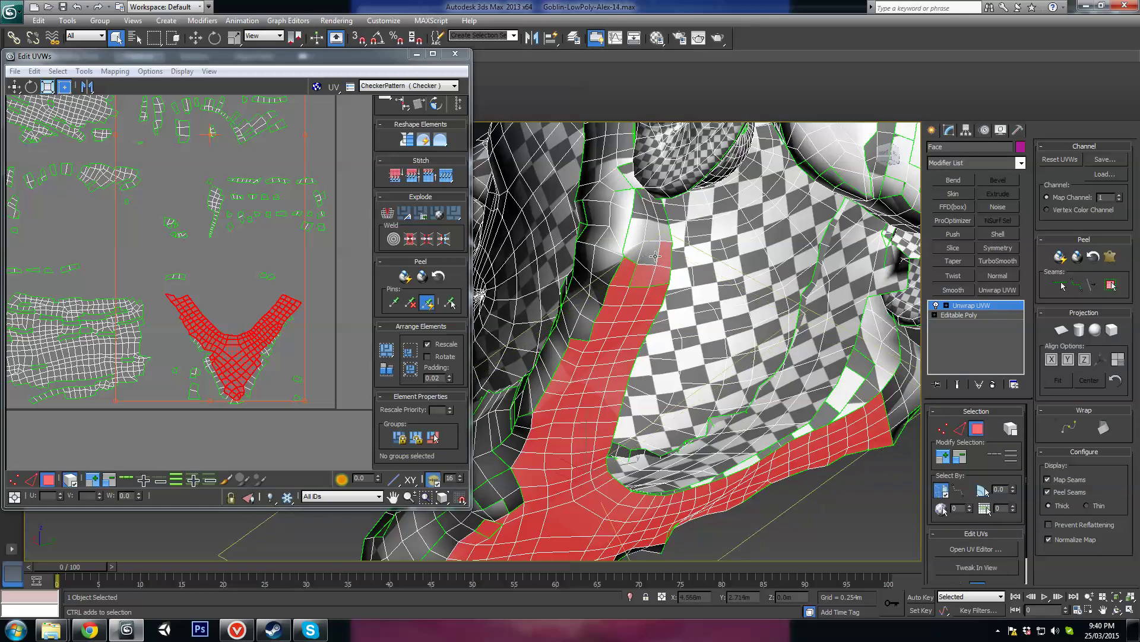
alt+middle_drag(639, 285, 566, 327)
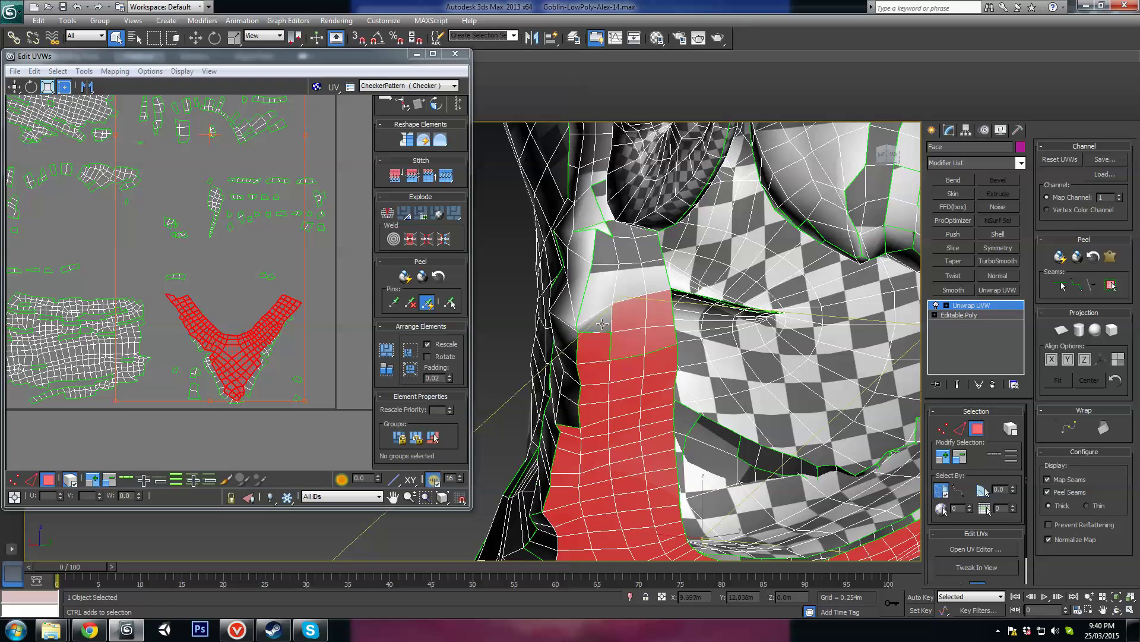
alt+middle_drag(651, 275, 645, 357)
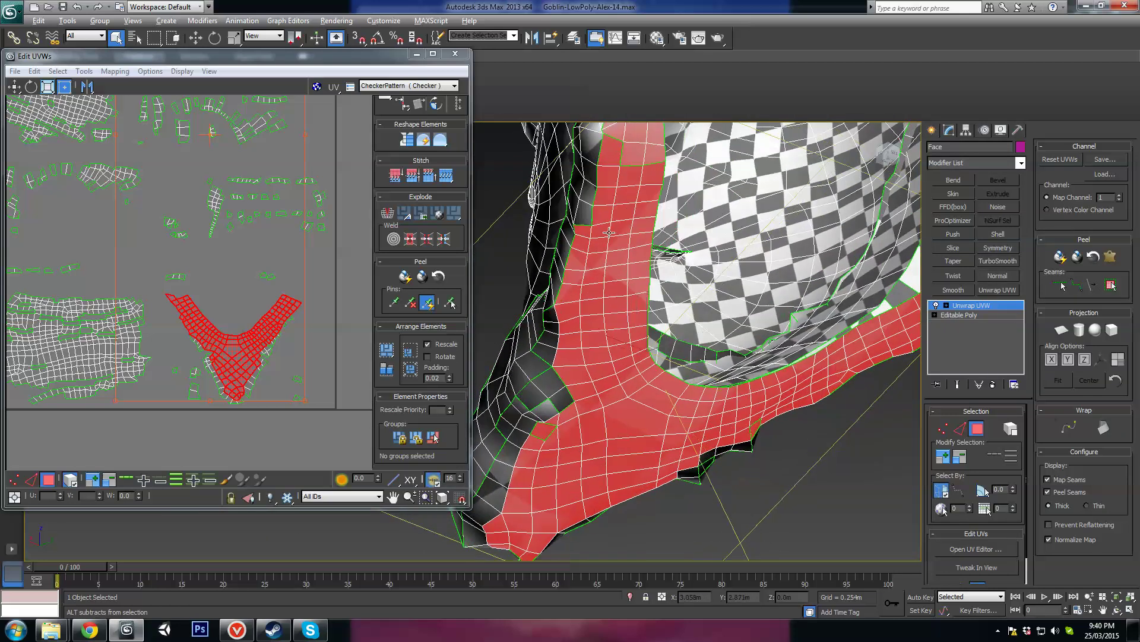
alt+middle_drag(609, 233, 598, 293)
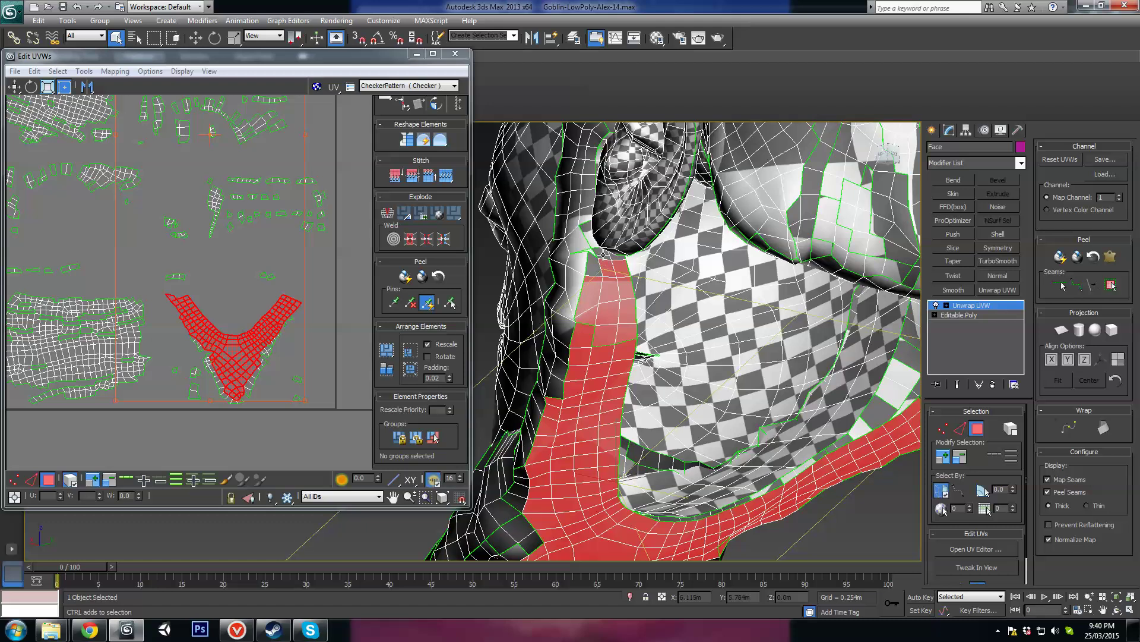
Extend the beard underside selection up to the ear on the opposite side of the head and check its border
alt+middle_drag(602, 254, 636, 295)
alt+middle_drag(719, 295, 637, 354)
scroll(772, 315, up, 3)
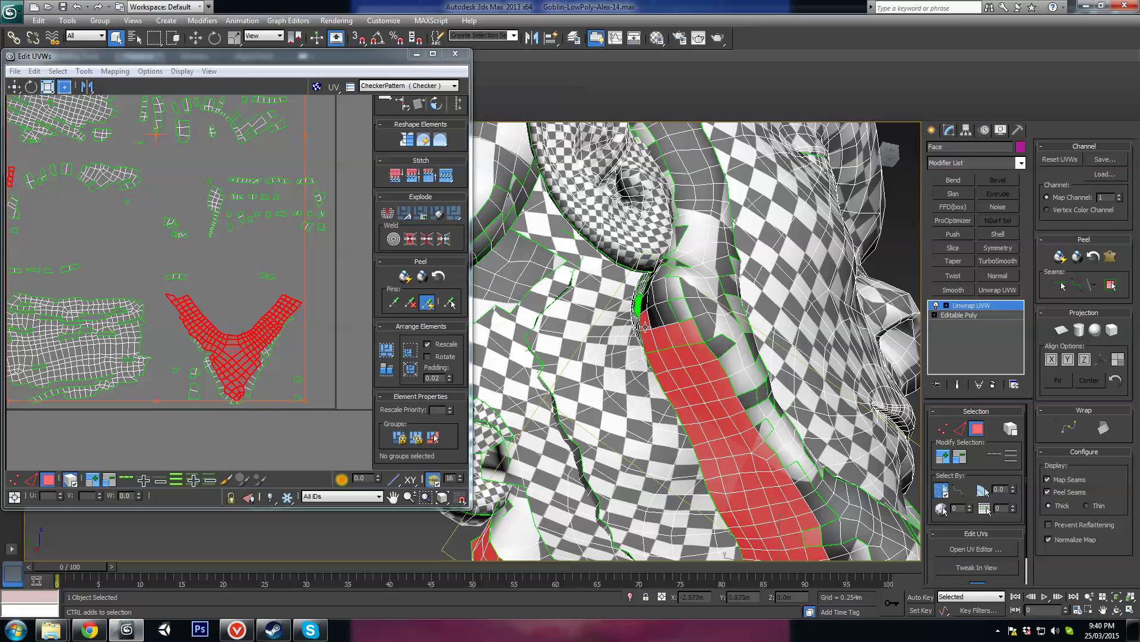
alt+middle_drag(675, 340, 728, 398)
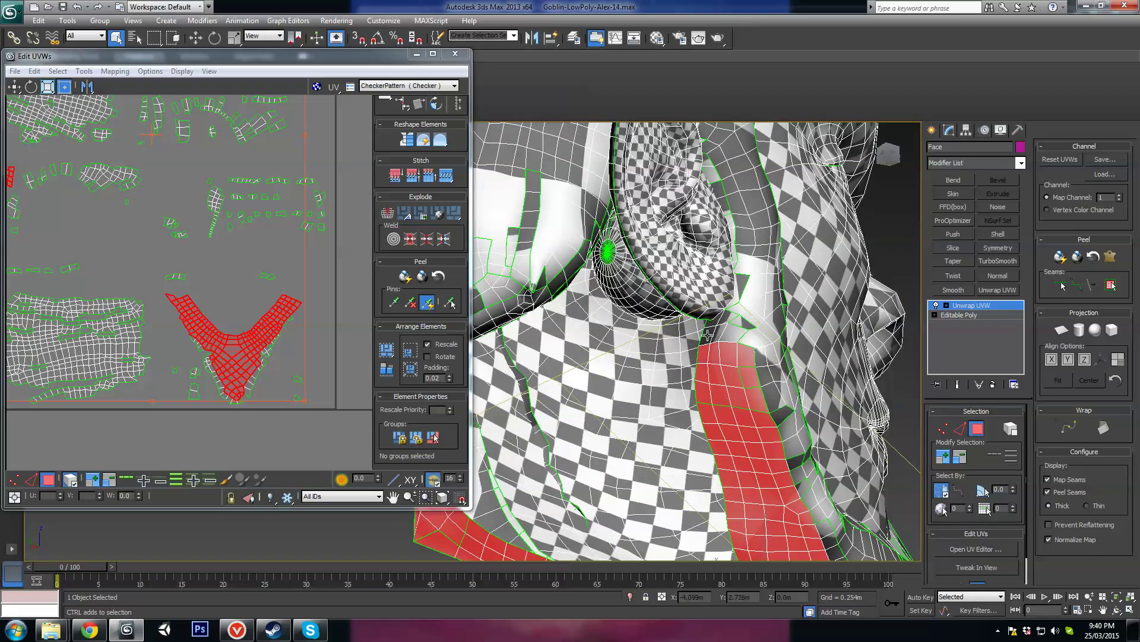
alt+middle_drag(729, 335, 718, 426)
scroll(652, 417, down, 5)
scroll(671, 429, up, 4)
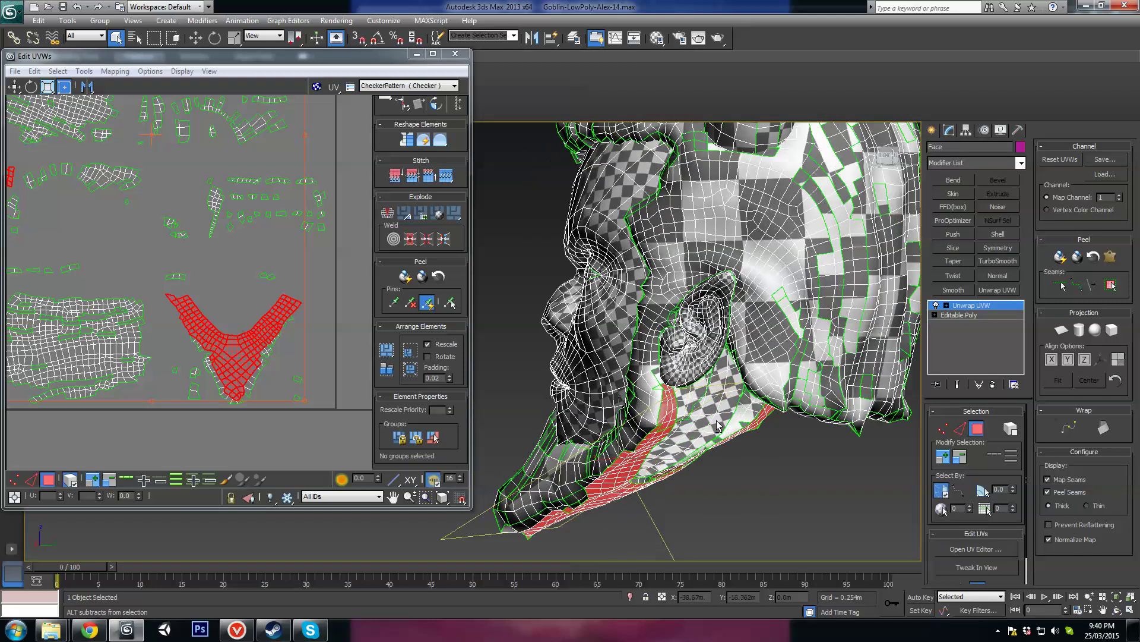
Trim the selected under-jaw strip by deselecting faces just below the ear
alt+drag(688, 402, 657, 382)
alt+middle_drag(657, 382, 648, 371)
scroll(648, 372, up, 4)
alt+click(783, 415)
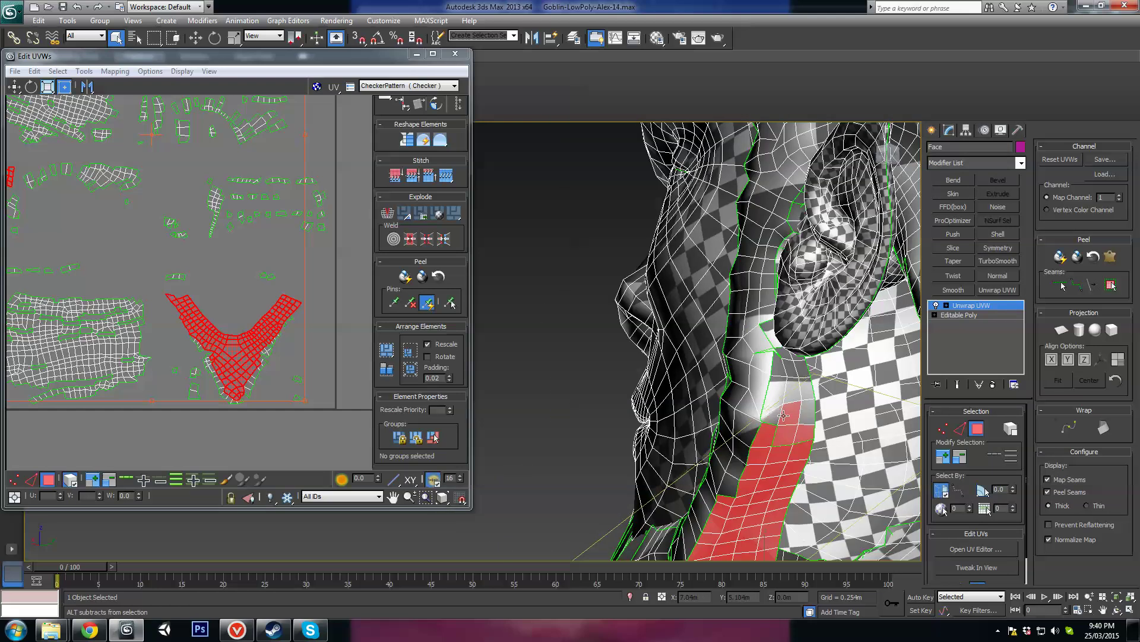
Apply a planar map projection to the selected V-shaped faces under the jaw
scroll(791, 428, down, 6)
alt+middle_drag(800, 415, 823, 368)
scroll(664, 387, up, 3)
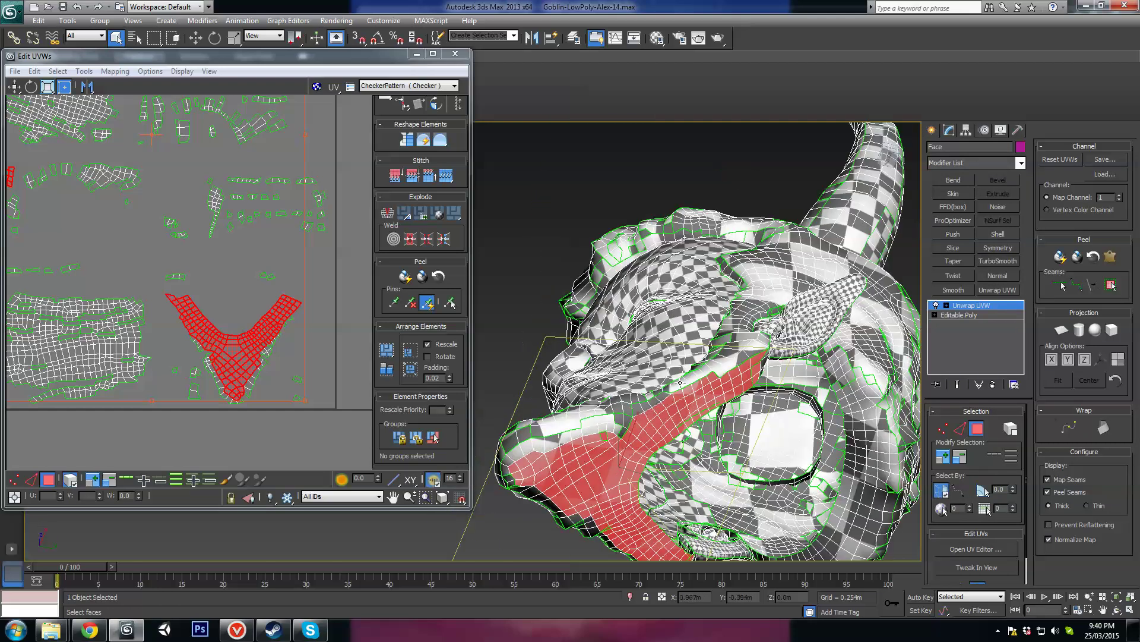
scroll(643, 378, up, 3)
middle_drag(665, 387, 683, 406)
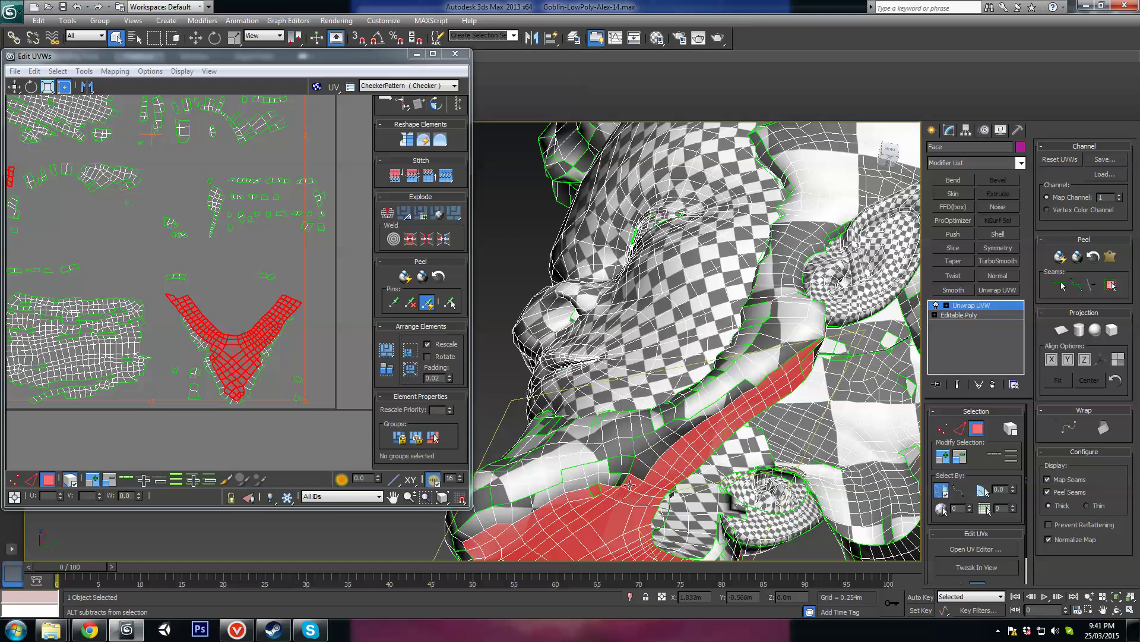
alt+middle_drag(631, 482, 744, 408)
scroll(198, 257, down, 3)
scroll(198, 256, down, 2)
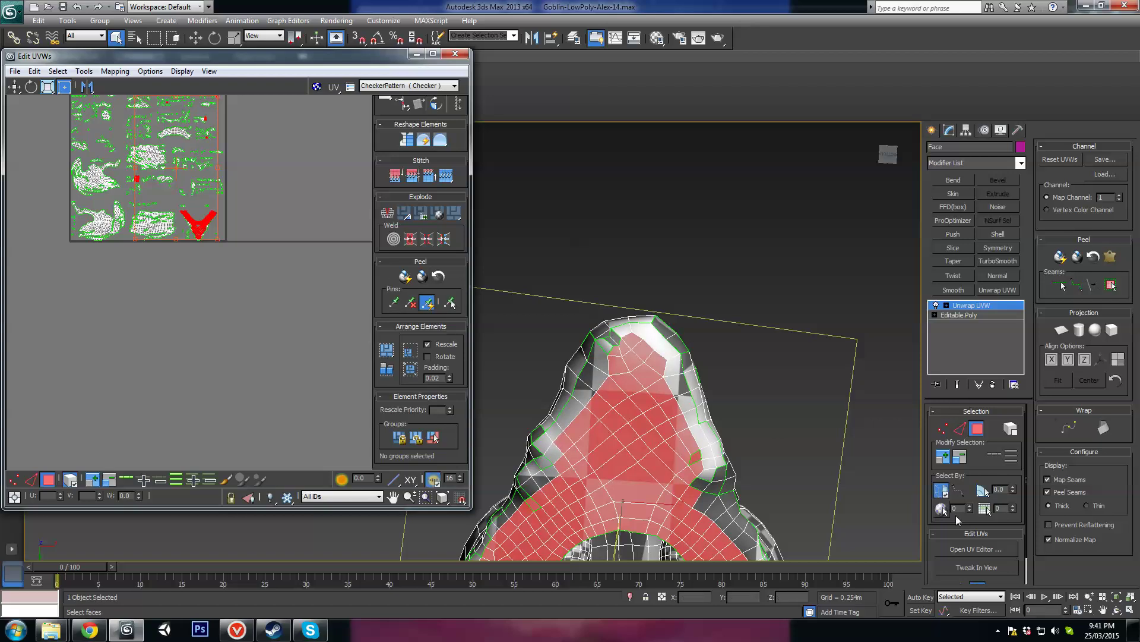
click(1062, 331)
middle_drag(648, 344, 635, 204)
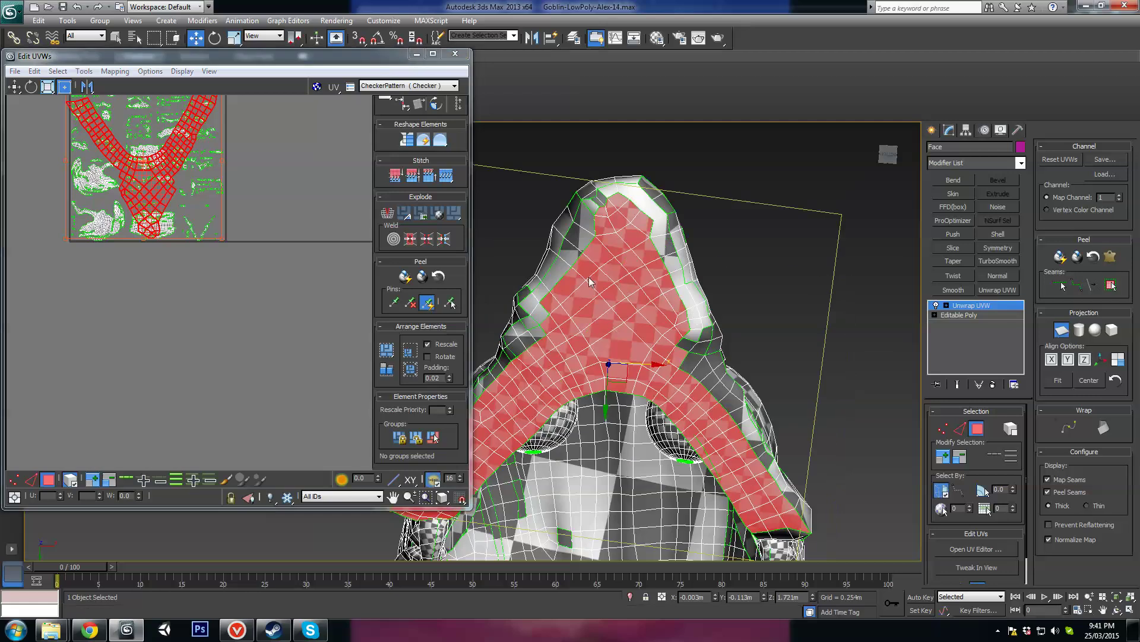
click(1066, 334)
scroll(143, 161, down, 3)
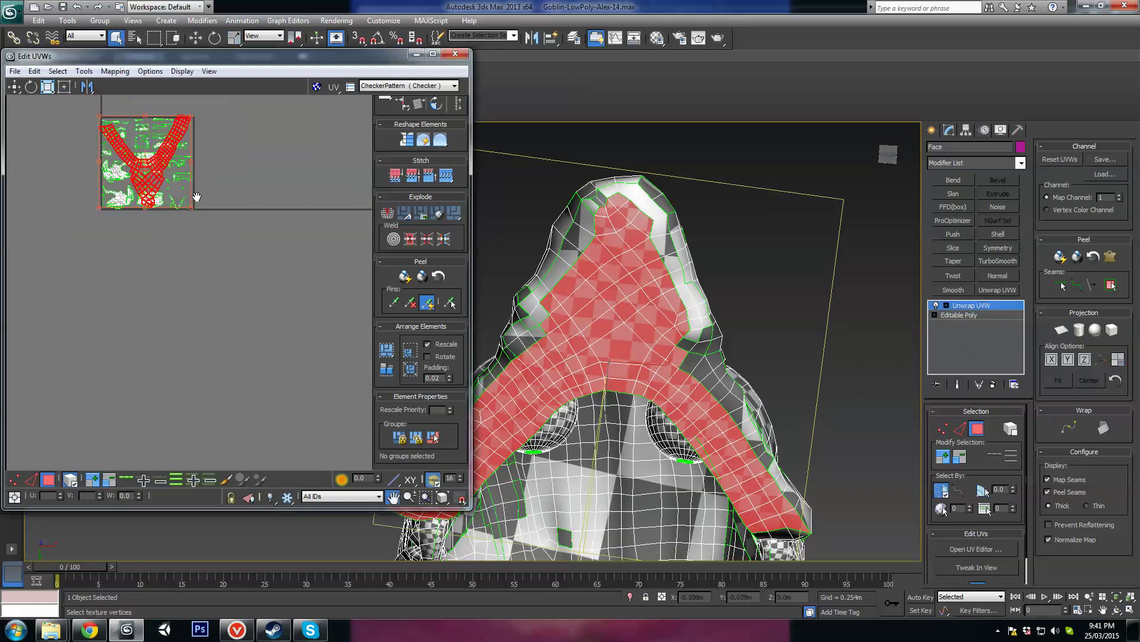
Move the projected V-shaped shell out of the UV tile into the empty space beside it
middle_drag(144, 161, 274, 276)
drag(273, 278, 149, 232)
scroll(168, 242, up, 3)
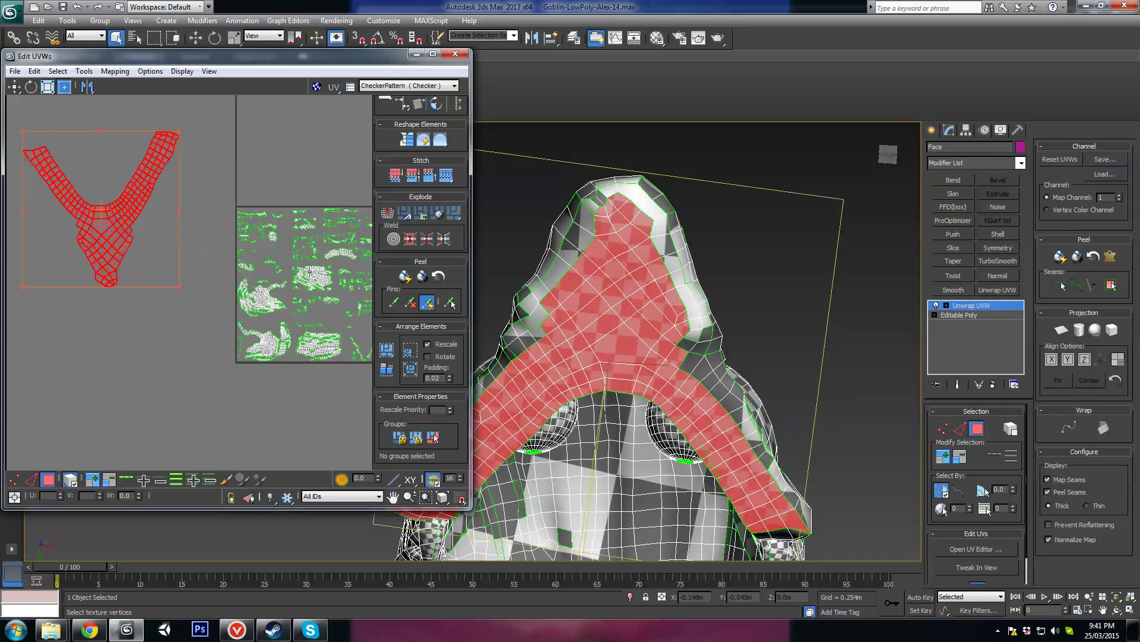
mouse_move(173, 233)
middle_down()
mouse_move(81, 212)
mouse_move(163, 223)
middle_up()
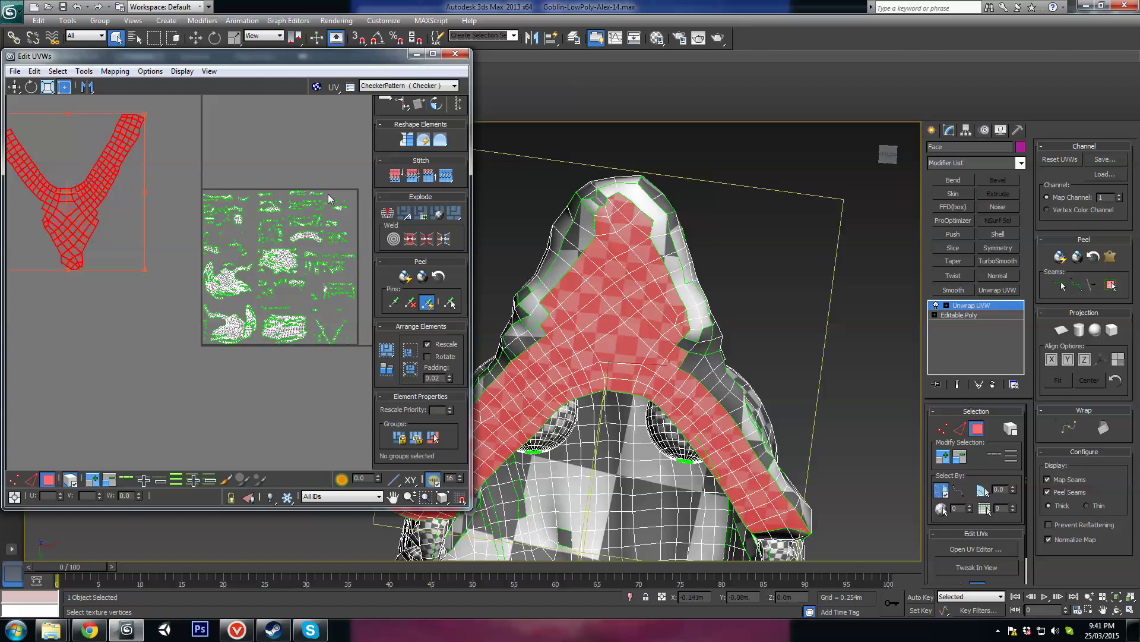
Select all remaining UV shells inside the tile and examine which parts of the head they cover
middle_drag(329, 197, 286, 194)
drag(145, 363, 144, 363)
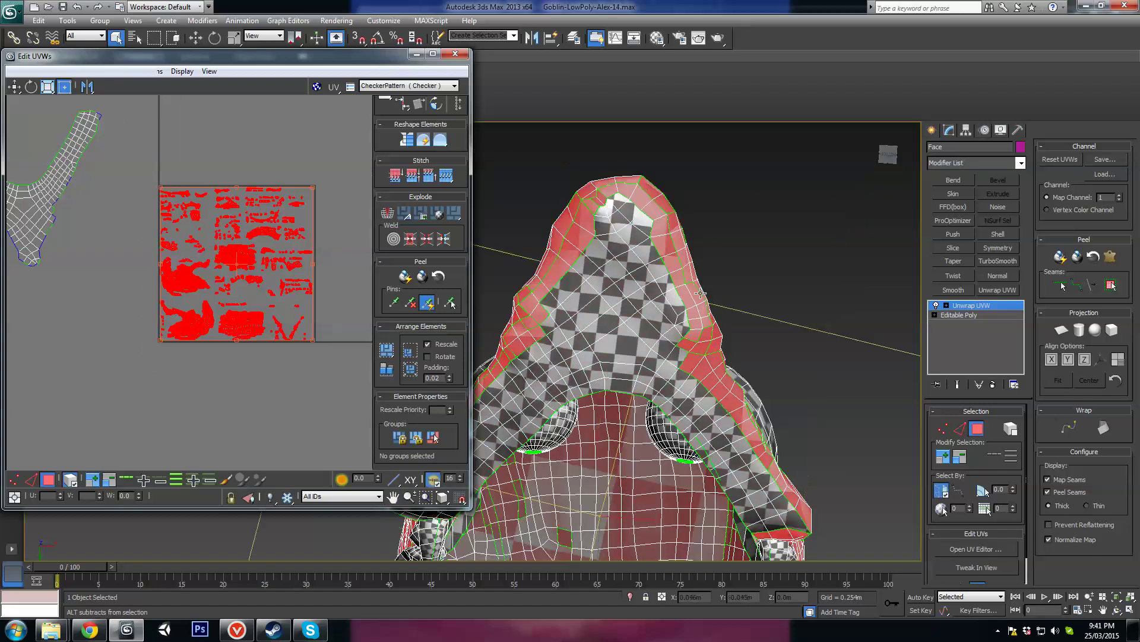
alt+middle_drag(701, 256, 675, 278)
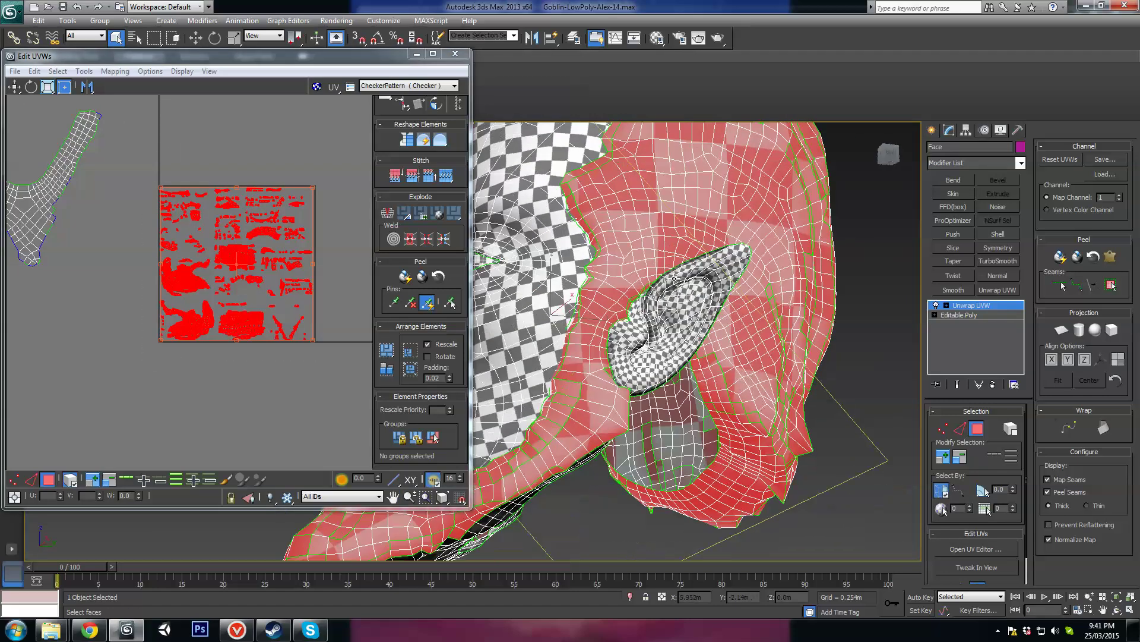
alt+middle_drag(588, 273, 755, 290)
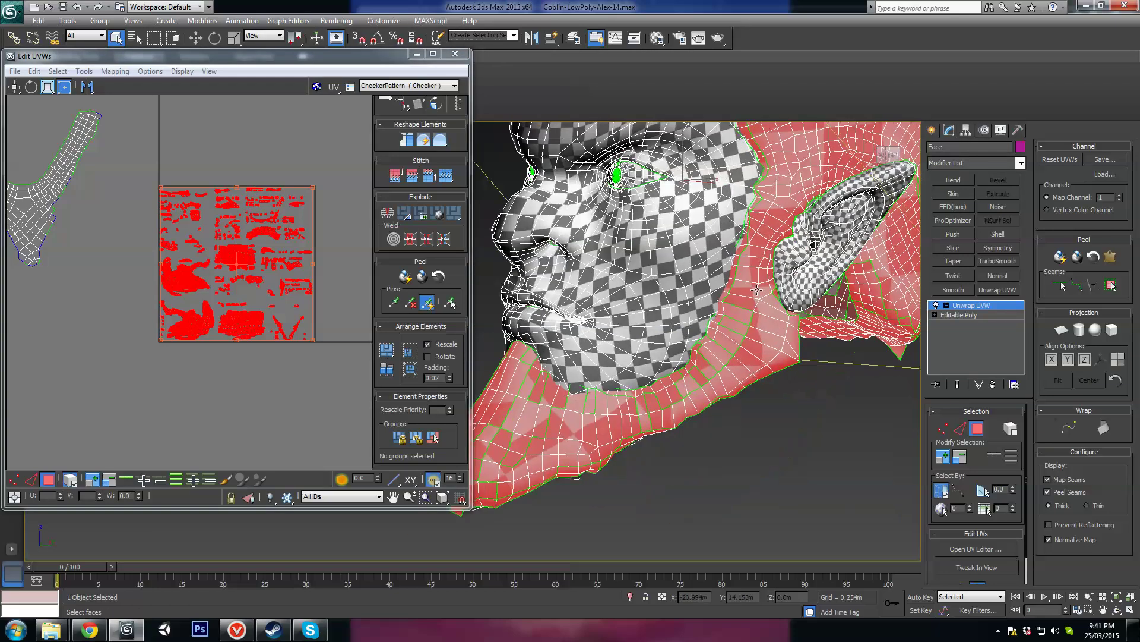
Select the UV shells that cover the front and side of the chin beard
click(768, 236)
middle_drag(242, 308, 278, 294)
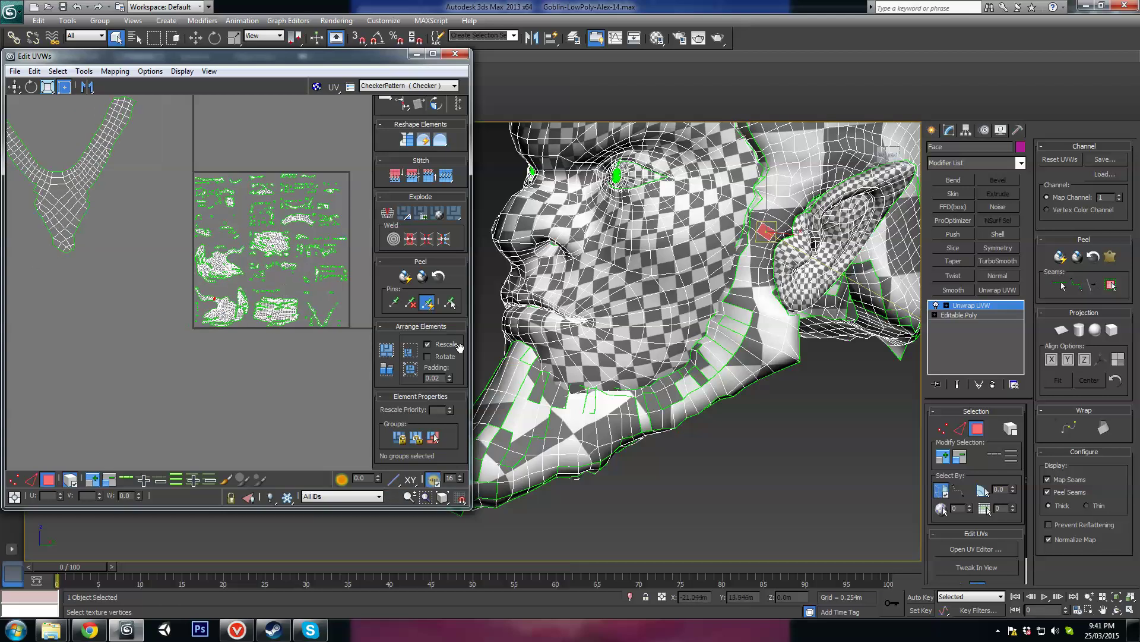
click(502, 412)
scroll(207, 278, up, 3)
click(227, 193)
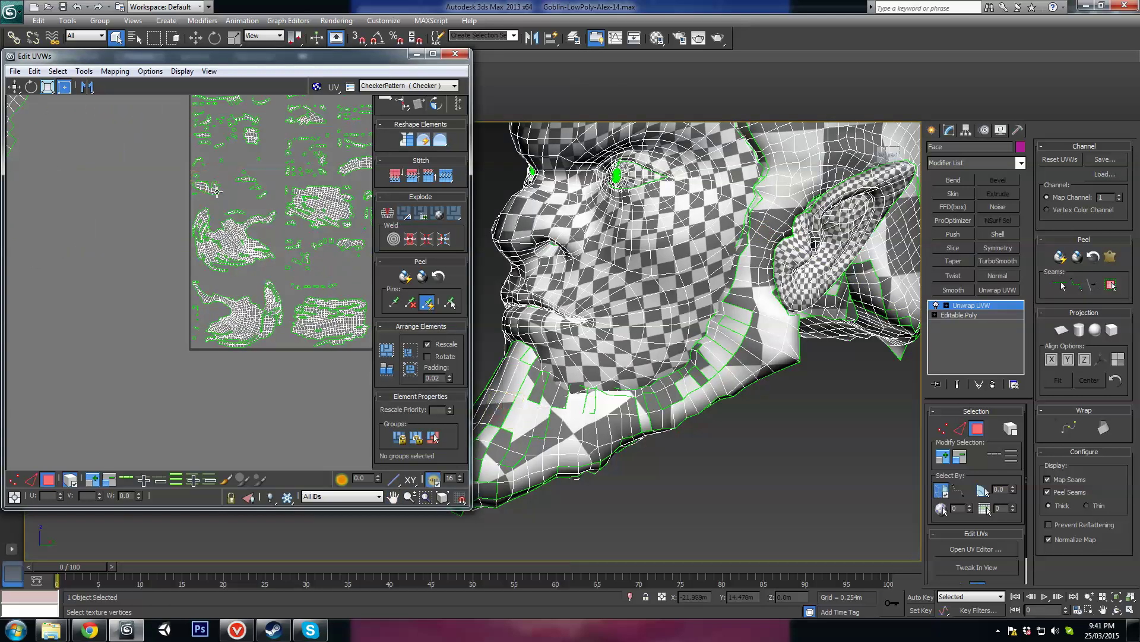
click(202, 192)
ctrl+click(572, 435)
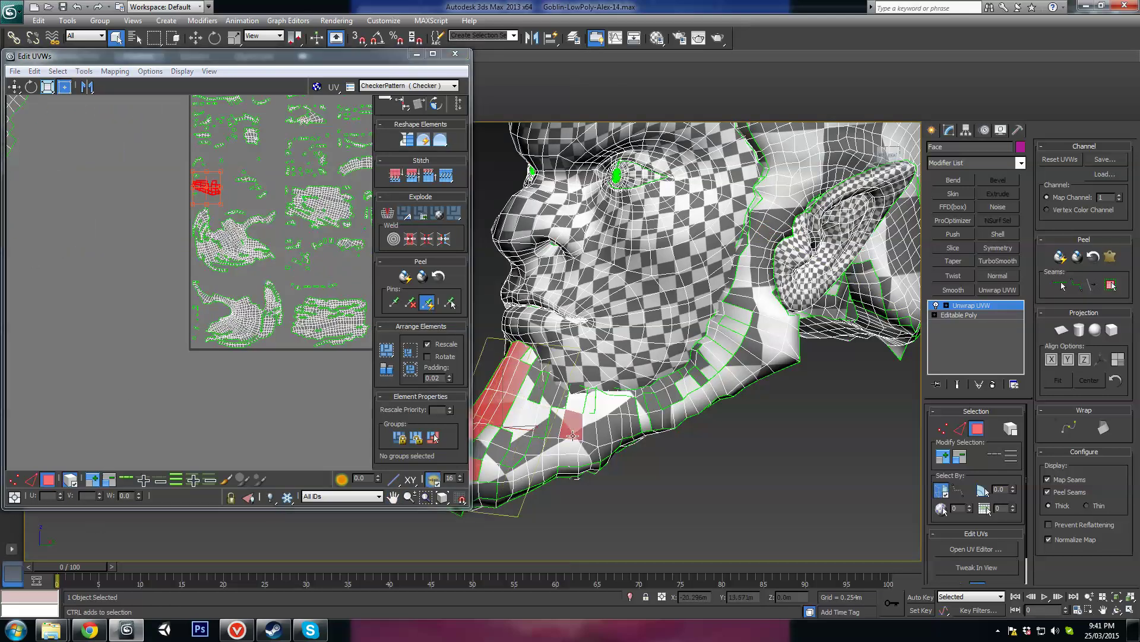
ctrl+click(358, 240)
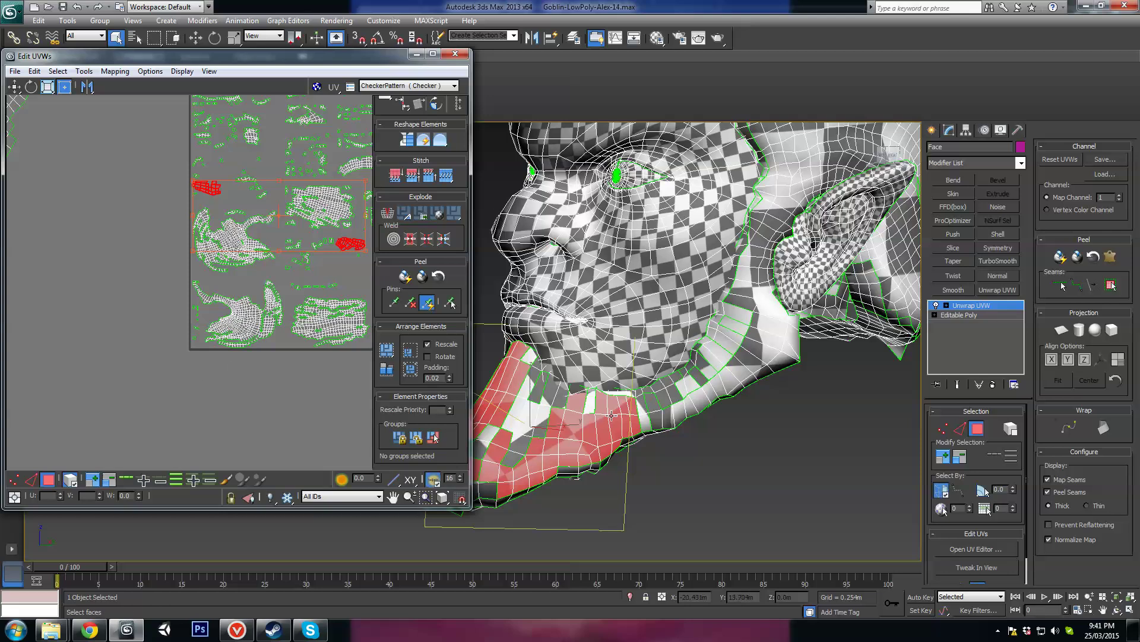
Add the small UV shells covering the beard along the jawline below the ear to the selection
alt+middle_drag(612, 416, 650, 410)
ctrl+click(699, 361)
middle_drag(321, 175, 239, 242)
scroll(238, 243, up, 3)
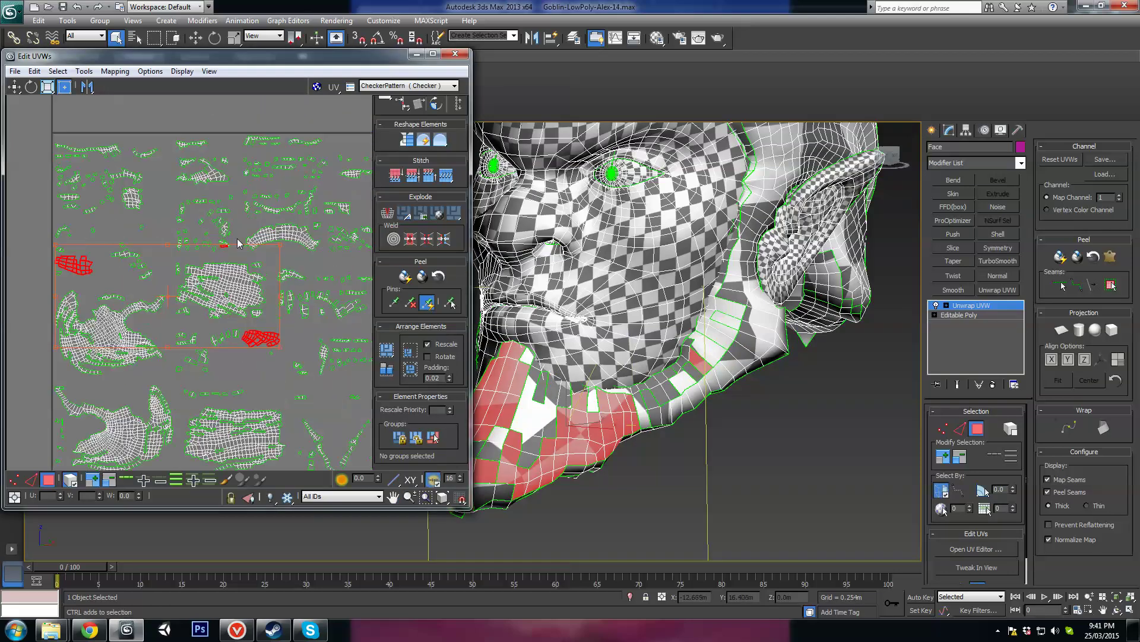
ctrl+click(222, 243)
alt+middle_drag(701, 353, 707, 342)
ctrl+click(719, 331)
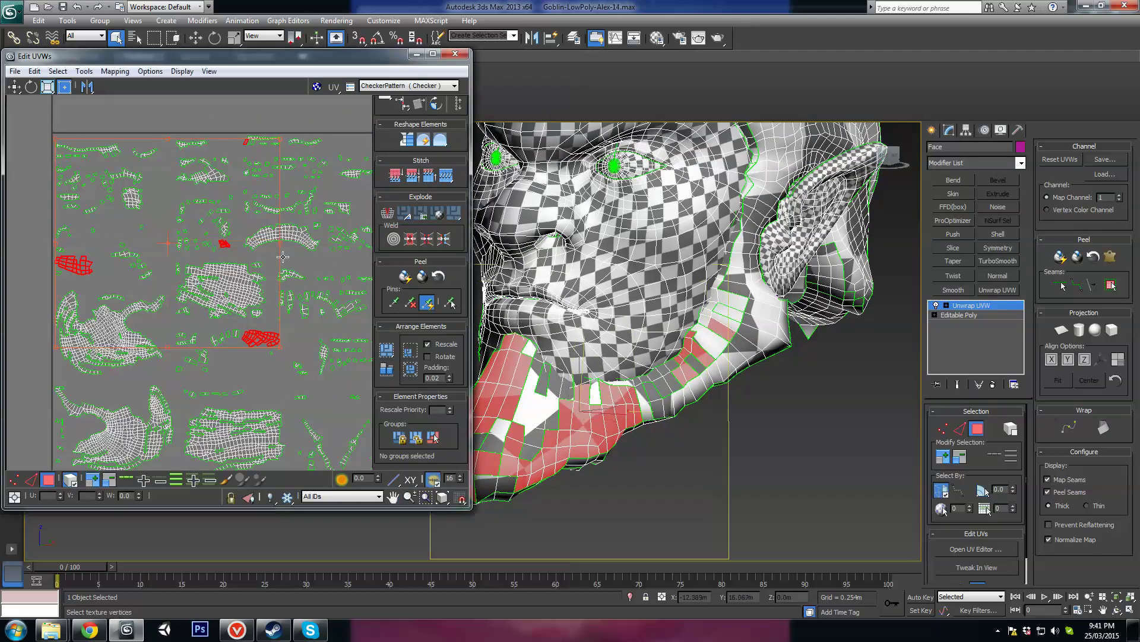
ctrl+drag(243, 146, 243, 147)
Add another jawline face, try adding the large shell it belongs to, and undo that addition
middle_drag(746, 350, 777, 326)
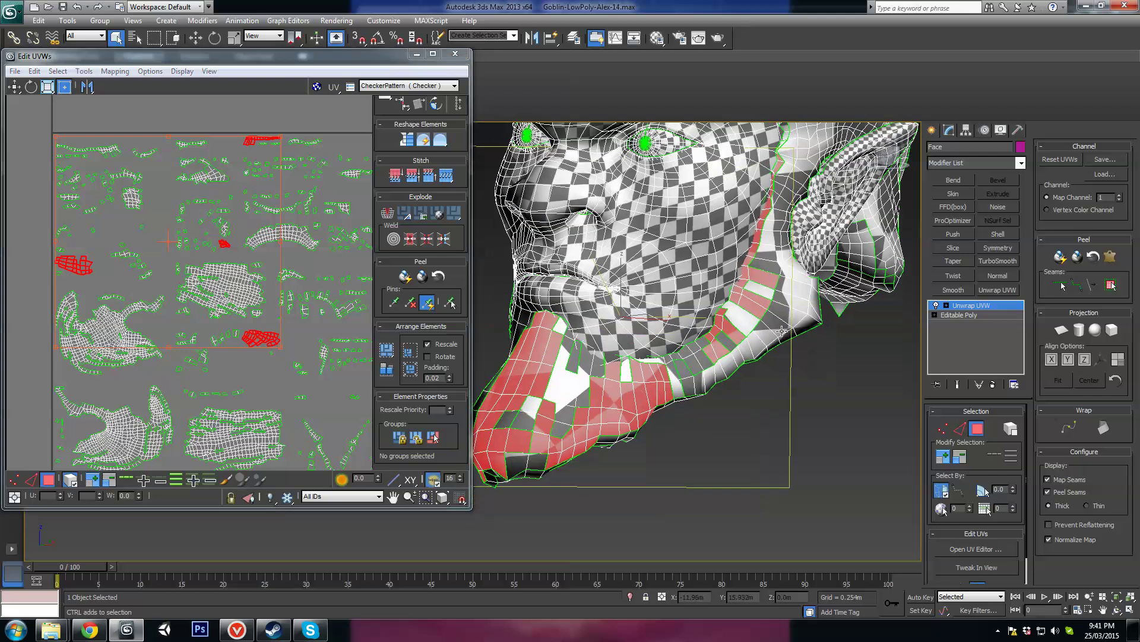
ctrl+click(777, 325)
middle_drag(147, 353, 236, 230)
scroll(236, 229, up, 3)
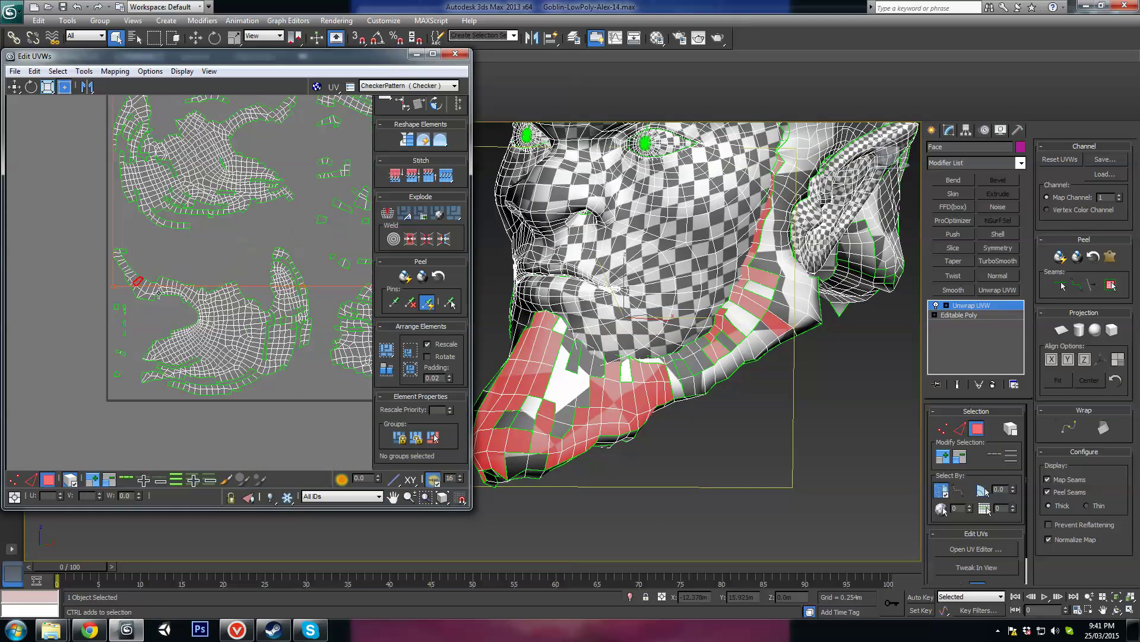
ctrl+click(155, 291)
key(ctrl+z)
Add individual beard faces along the opposite side of the jaw to the selection
alt+middle_drag(547, 369, 667, 377)
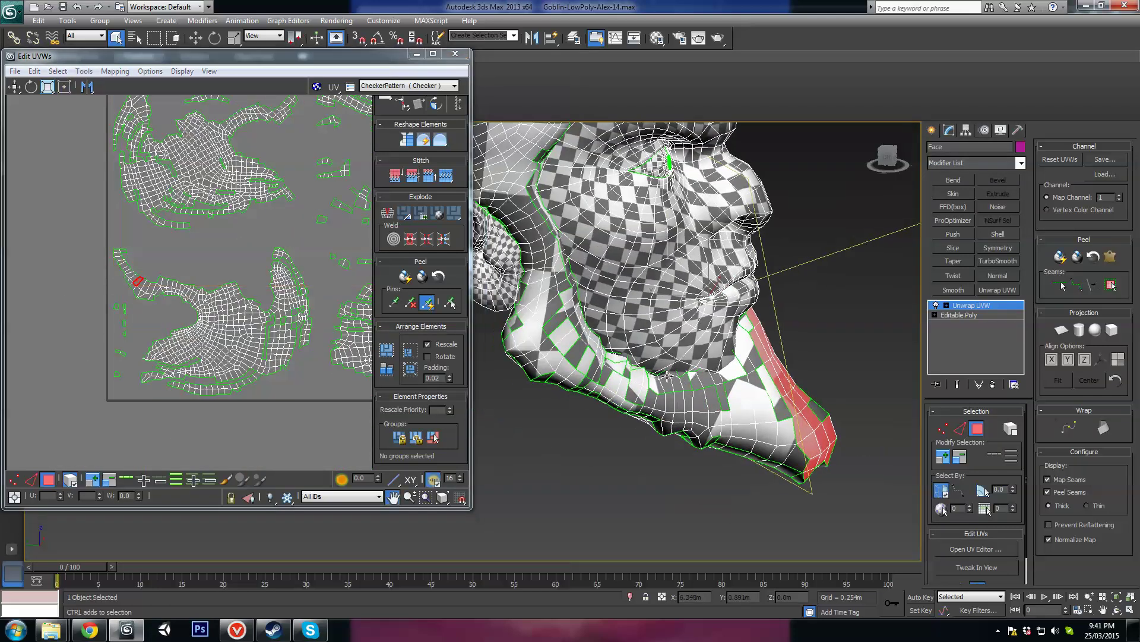
ctrl+click(627, 371)
middle_drag(192, 350, 191, 351)
scroll(191, 351, down, 1)
middle_drag(239, 185, 122, 238)
scroll(122, 238, down, 1)
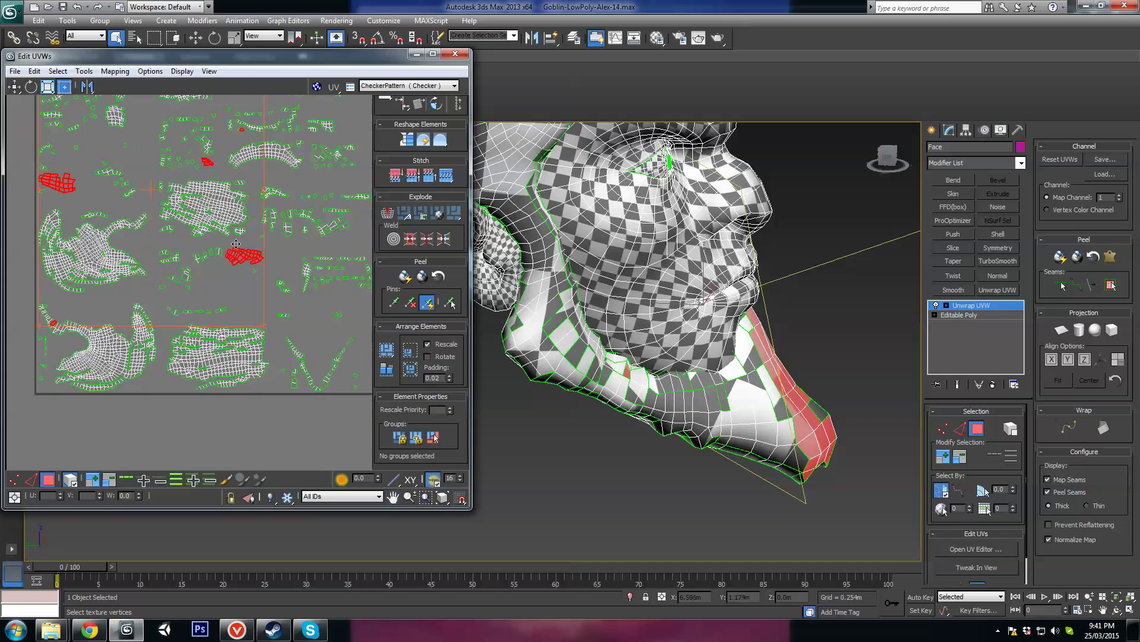
scroll(239, 264, up, 2)
ctrl+click(679, 402)
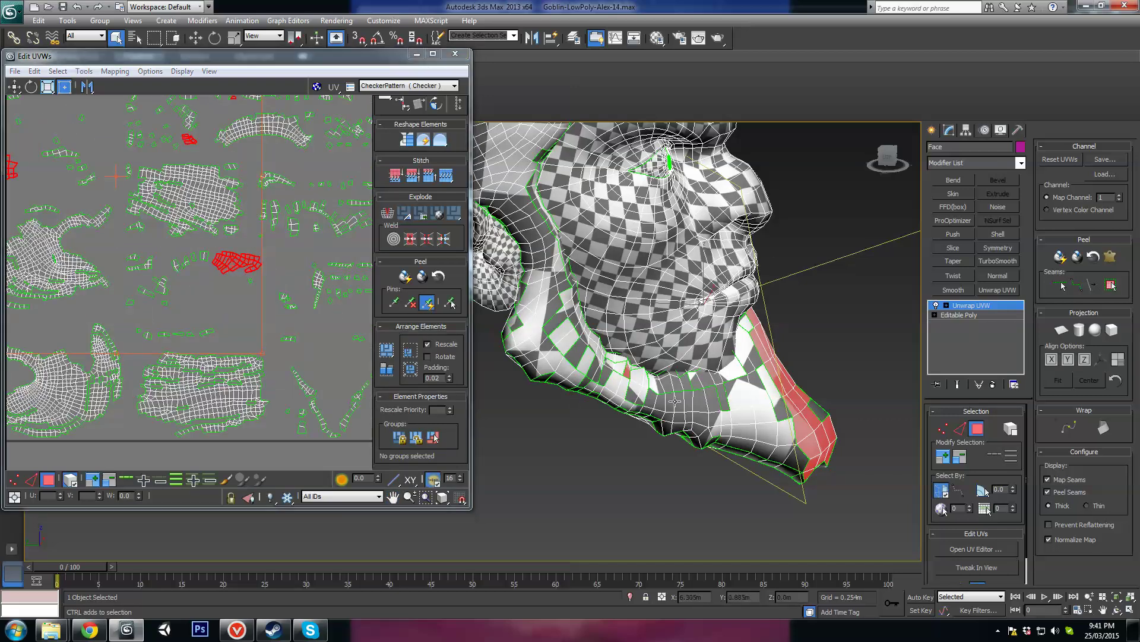
ctrl+click(743, 415)
Undo the latest beard face additions and deselect the single face on the large lower UV shell
middle_drag(79, 241, 234, 240)
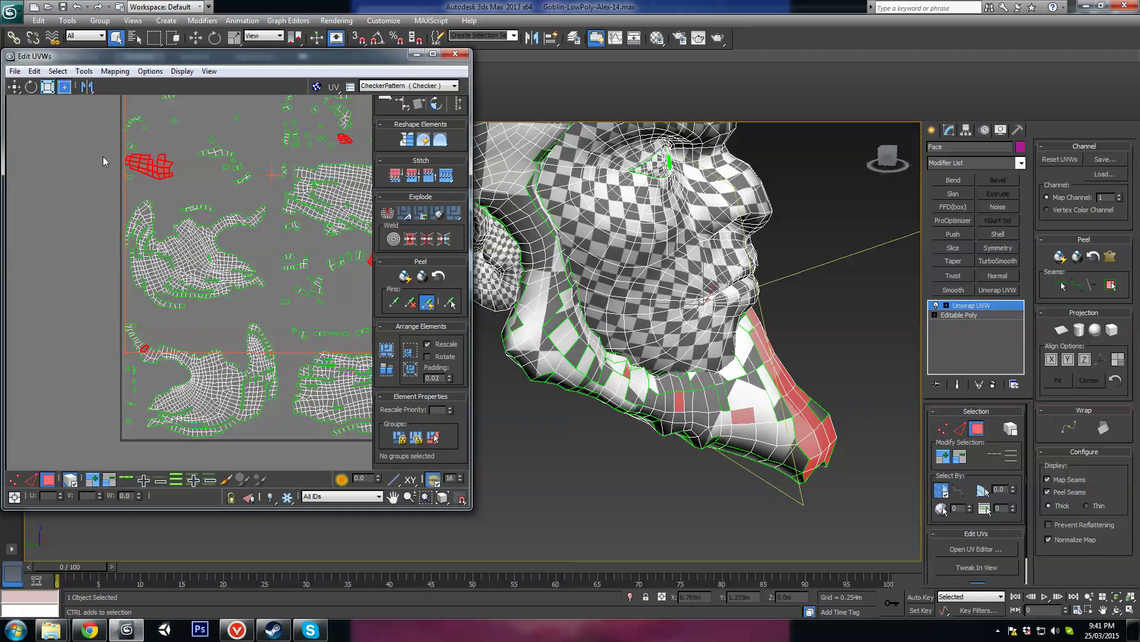
ctrl+drag(130, 159, 134, 164)
key(ctrl+z)
key(ctrl+z)
middle_drag(251, 453, 257, 405)
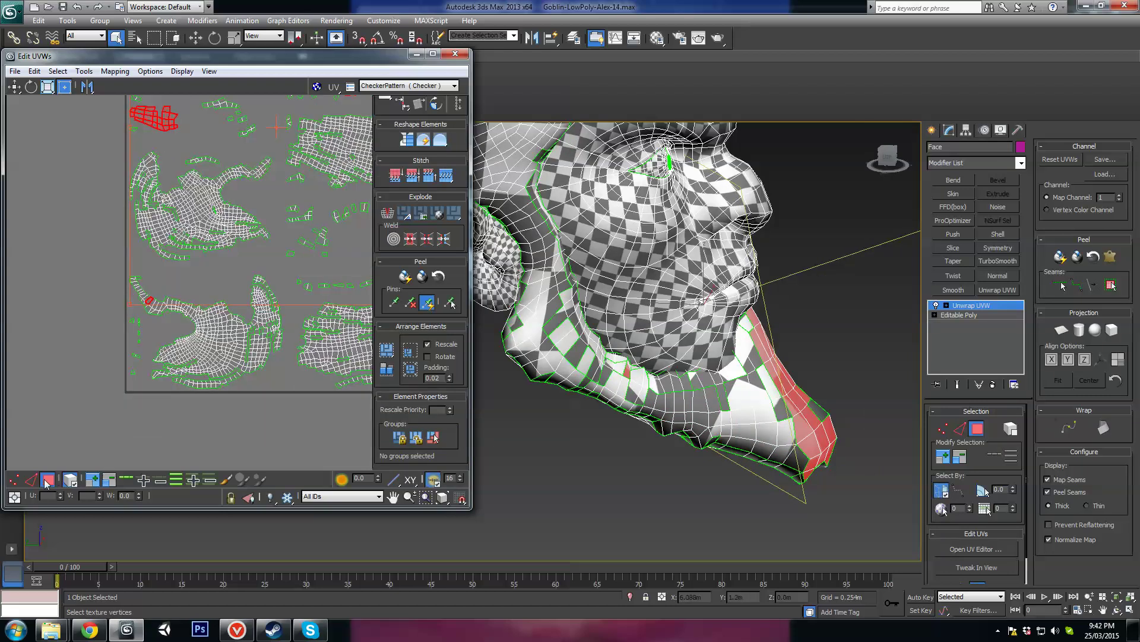
alt+drag(159, 310, 160, 310)
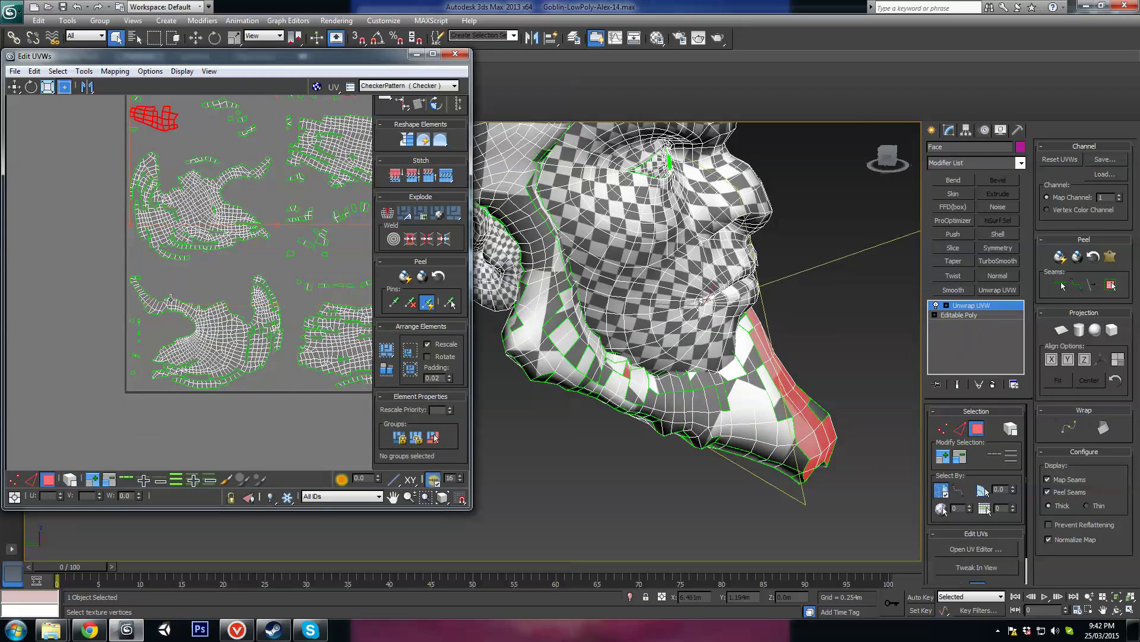
Convert the Face object to an Editable Poly
middle_drag(260, 200, 152, 344)
alt+middle_drag(702, 419, 627, 378)
right_click(626, 321)
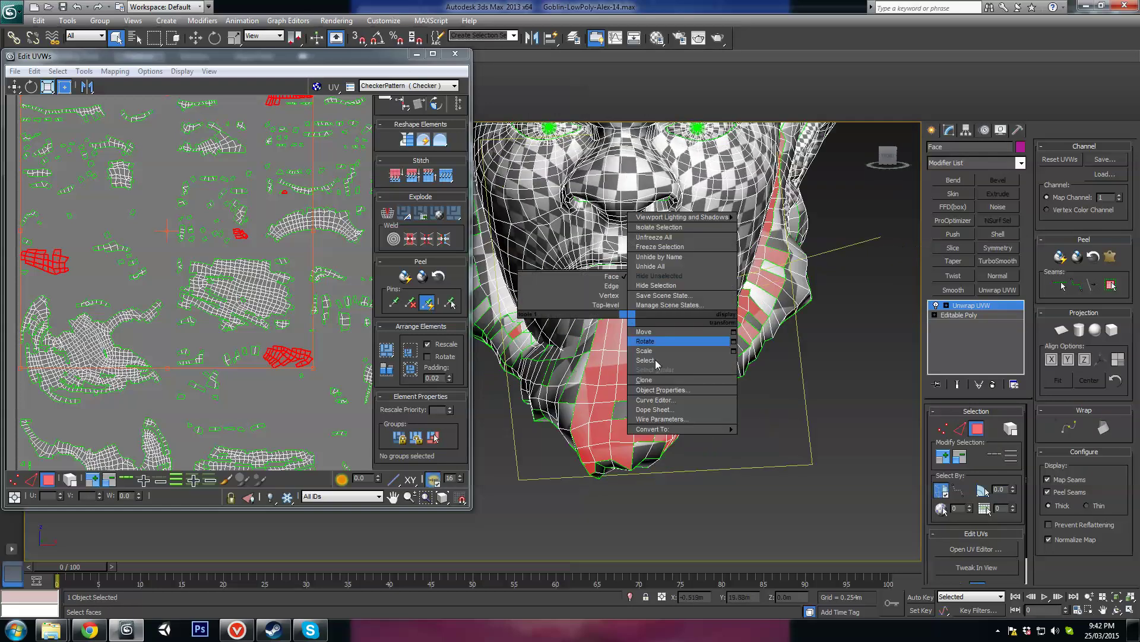
mouse_move(683, 427)
click(758, 437)
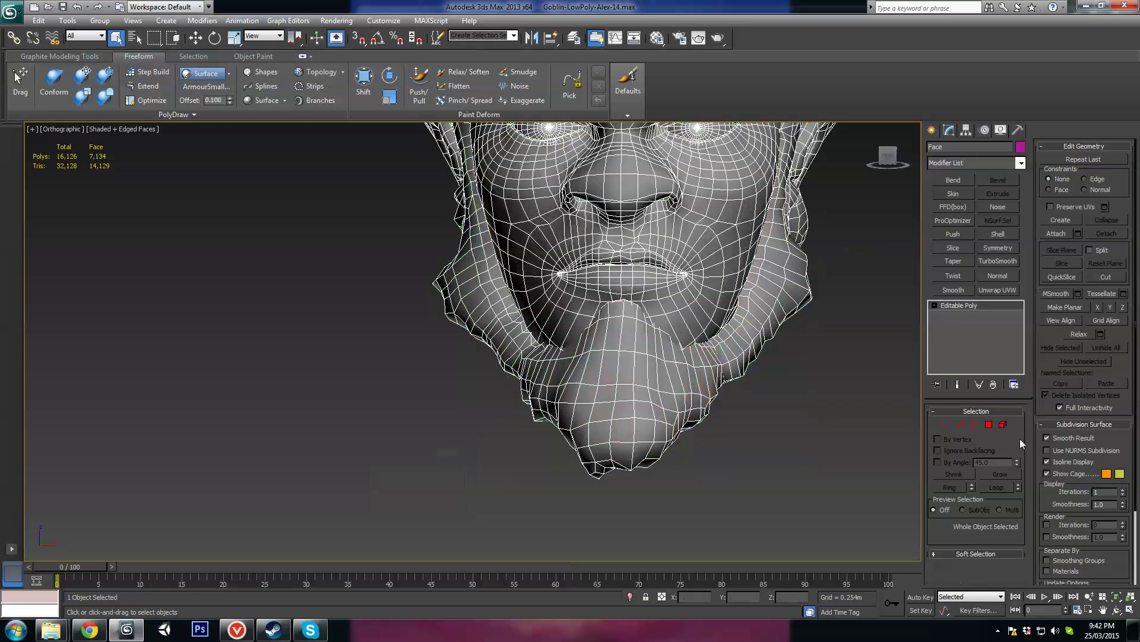
Select the beard and hair element of the Face mesh and hide all unselected polygons
click(1004, 425)
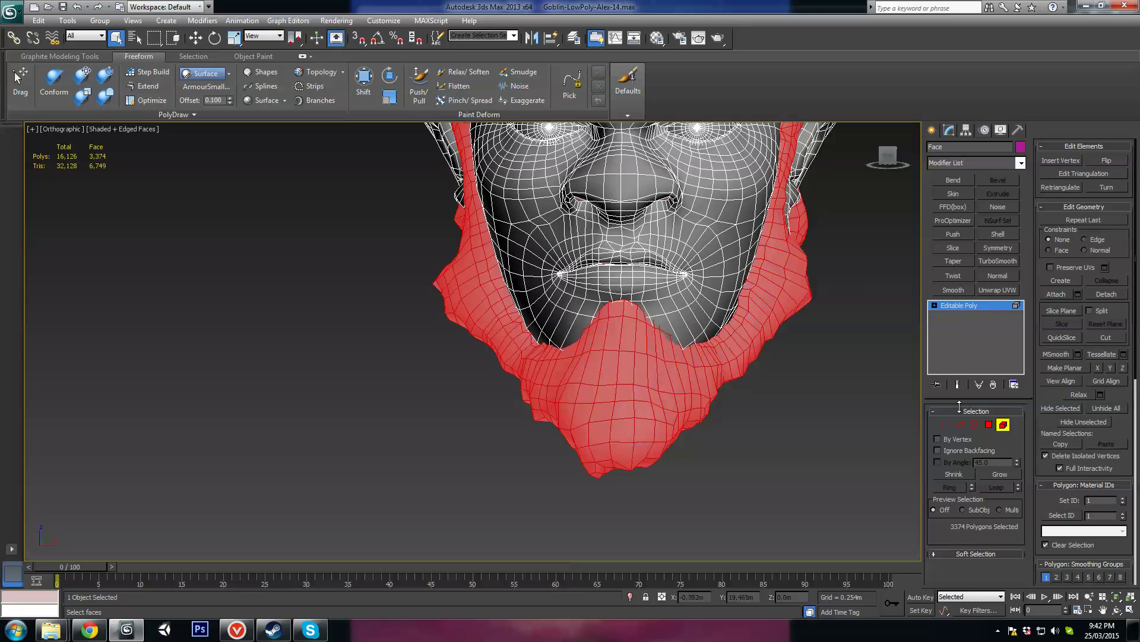
scroll(1125, 430, down, 3)
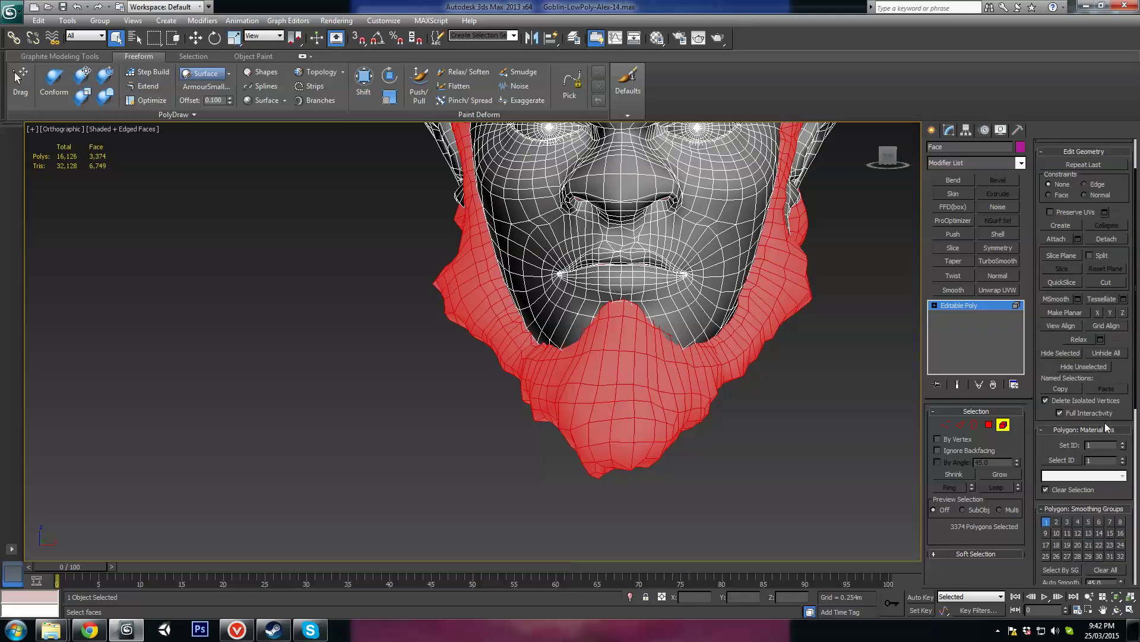
click(1097, 367)
click(1005, 427)
middle_drag(683, 309, 719, 392)
Apply an Unwrap UVW modifier to the Face object and open its UV editor
click(998, 290)
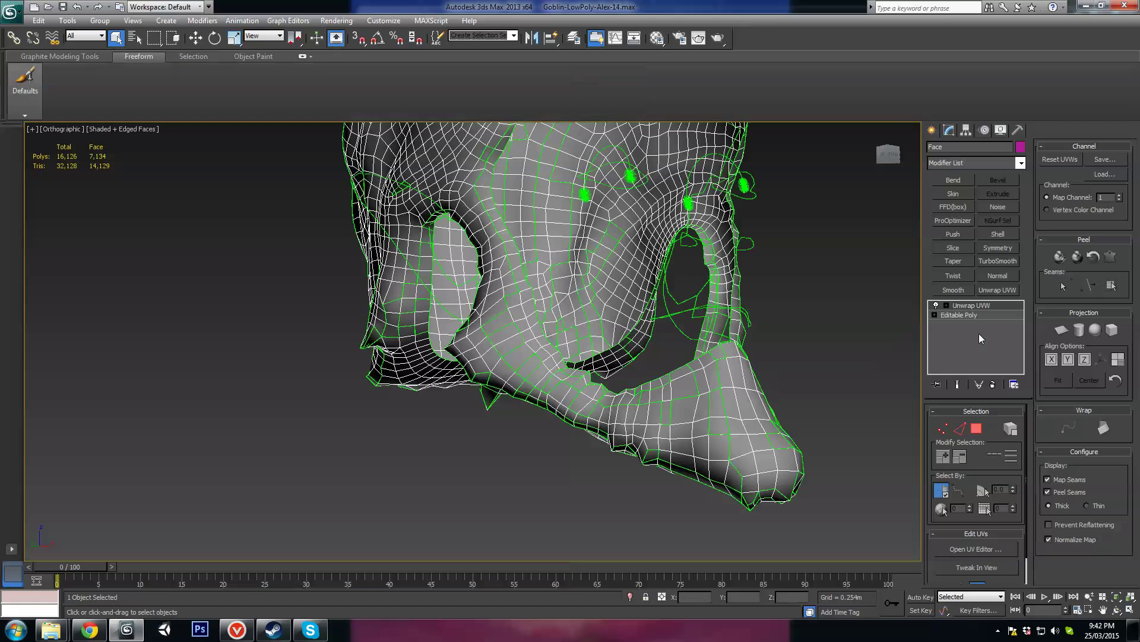
click(974, 547)
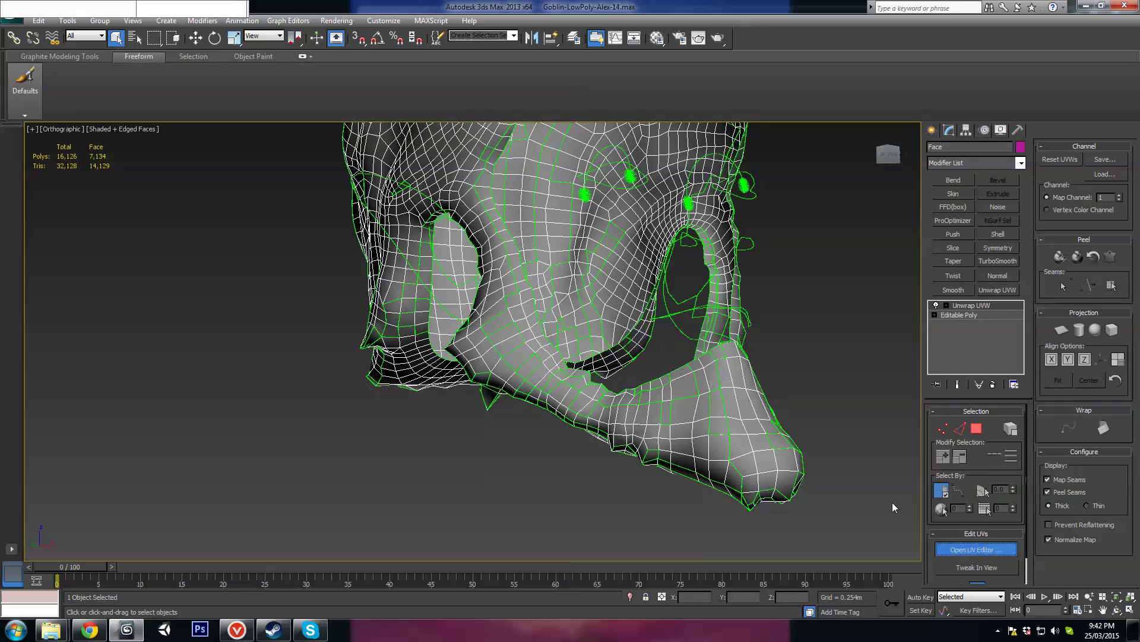
alt+middle_drag(653, 403, 703, 383)
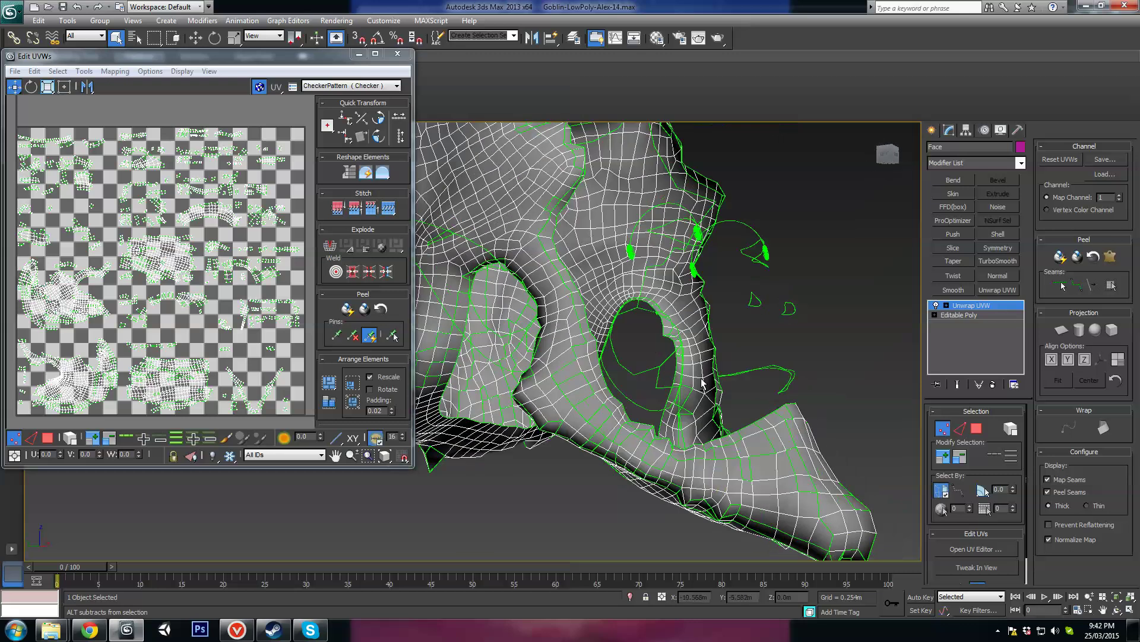
alt+middle_drag(820, 386, 669, 385)
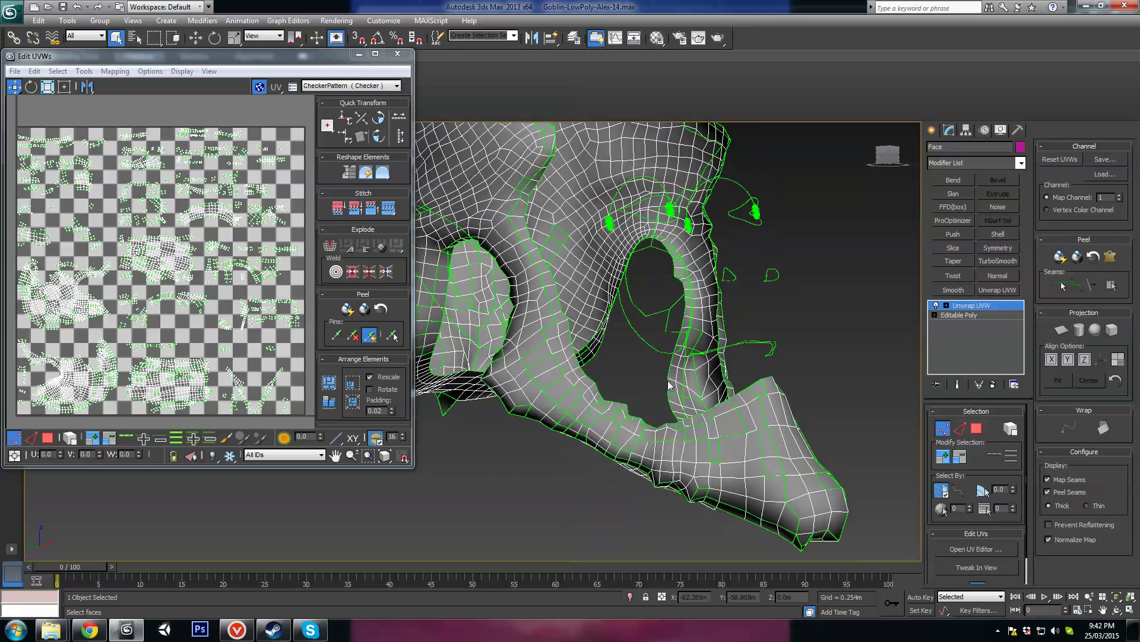
Hide the checker background in the UV editor and select all UV faces in face mode
click(260, 86)
scroll(232, 195, down, 2)
scroll(202, 265, up, 2)
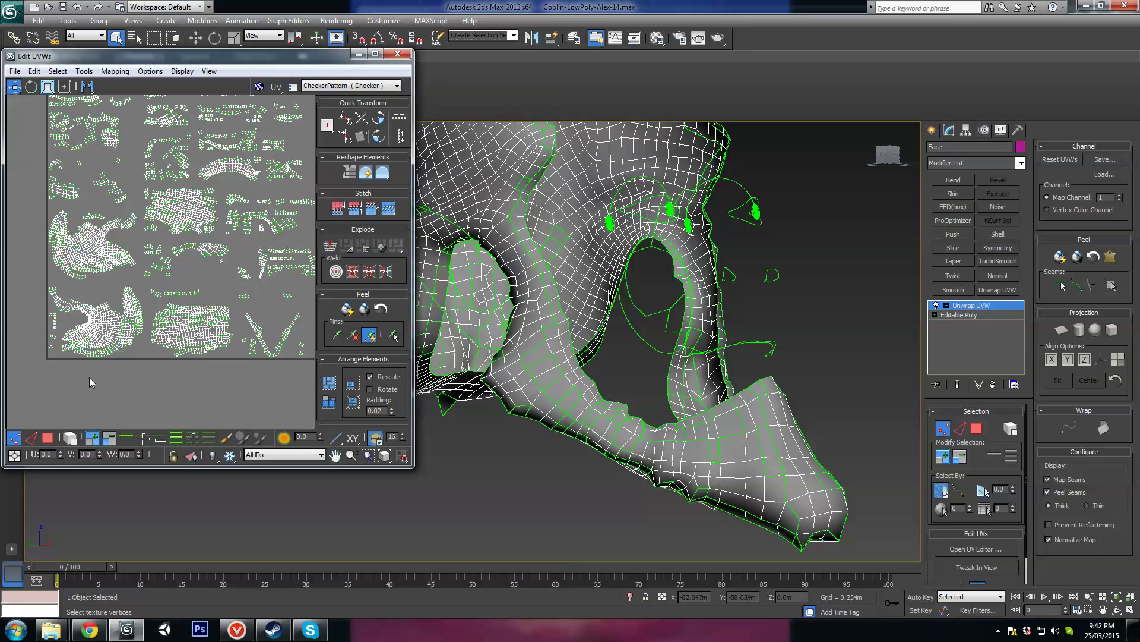
click(47, 438)
key(ctrl+a)
alt+middle_drag(594, 333, 632, 385)
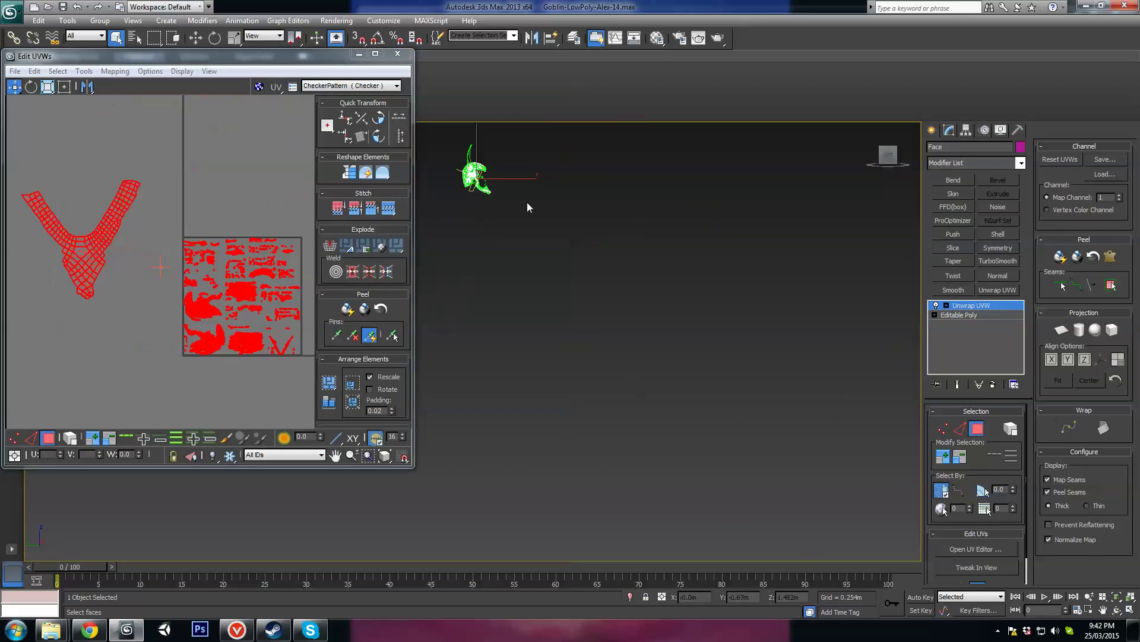
Select the goblin's beard faces on the model with Ignore Backfacing turned off so both sides are included
middle_drag(529, 204, 603, 422)
scroll(682, 301, up, 4)
click(774, 373)
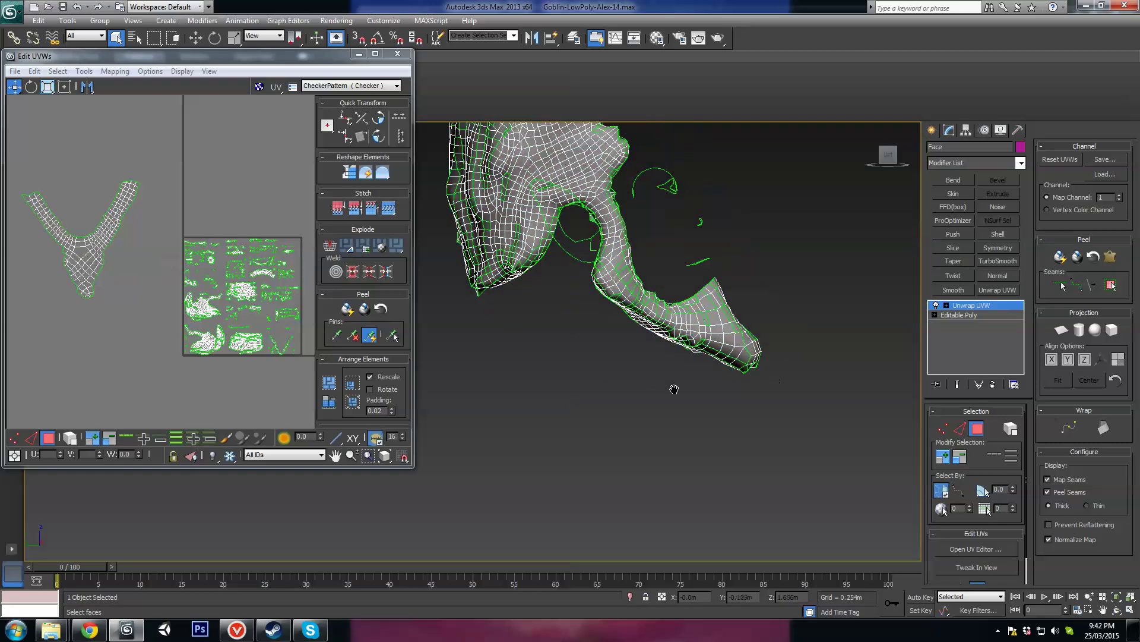
middle_drag(674, 389, 648, 398)
drag(790, 407, 504, 262)
scroll(632, 354, up, 3)
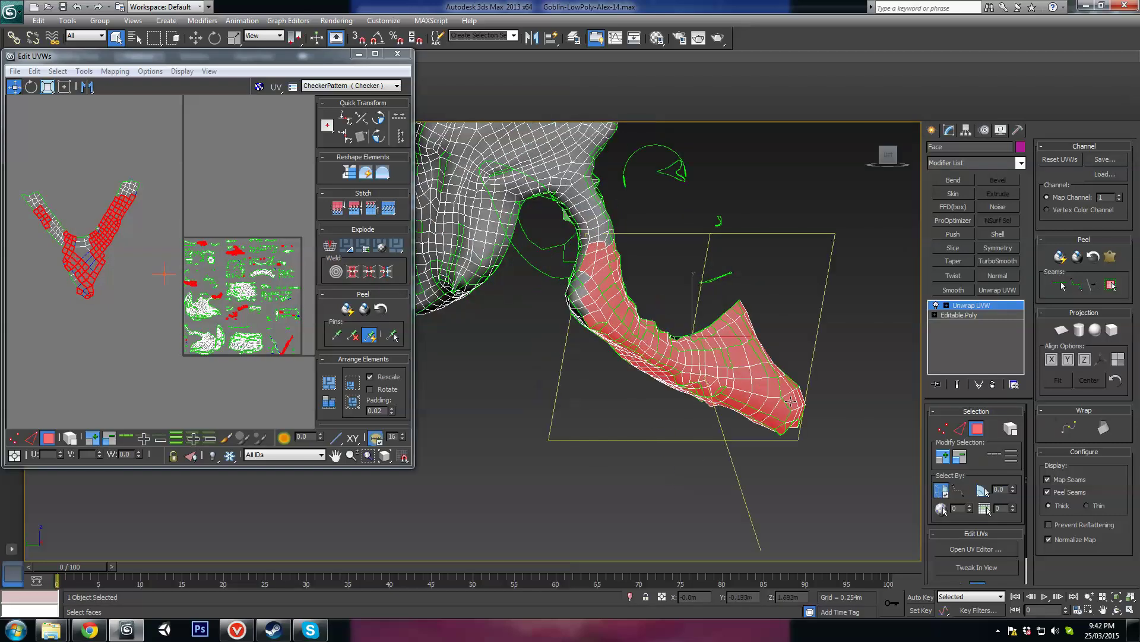
click(942, 490)
scroll(568, 236, up, 4)
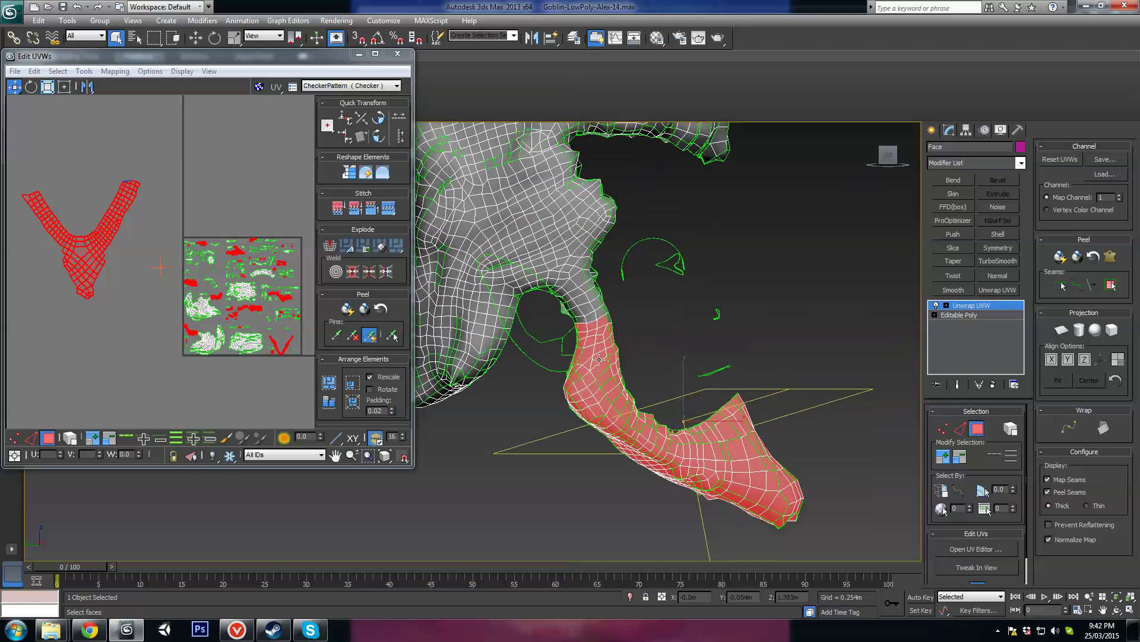
Extend the beard face selection up the strand to where it meets the hair, and deselect stray faces around the opening
ctrl+drag(664, 257, 697, 240)
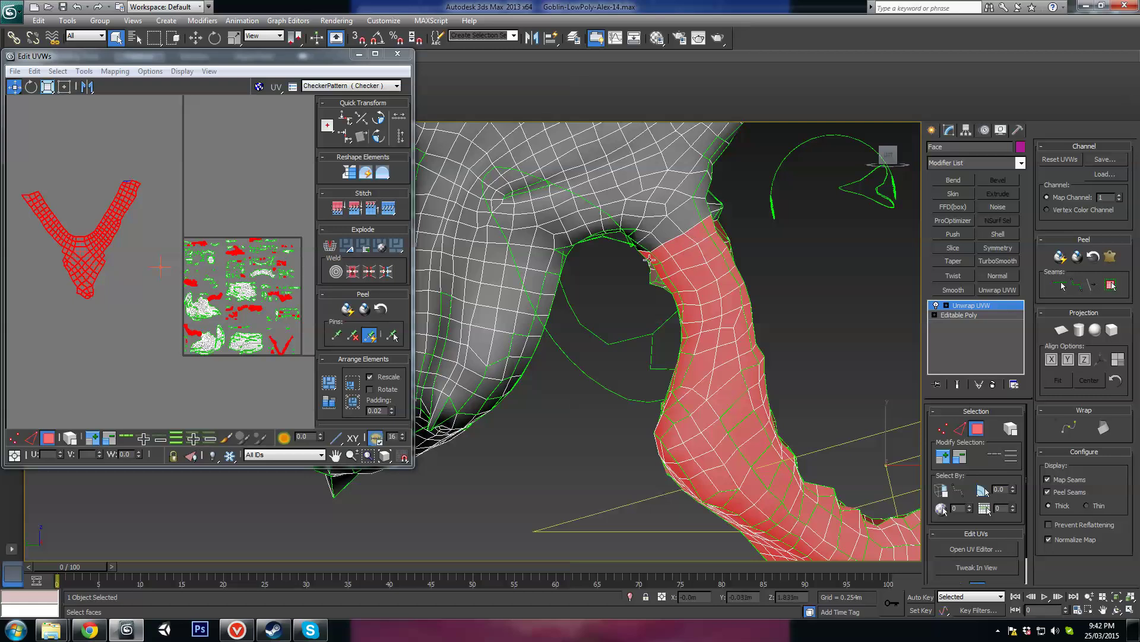
alt+middle_drag(816, 308, 858, 430)
scroll(705, 283, down, 8)
scroll(594, 333, up, 8)
scroll(858, 429, up, 3)
ctrl+drag(716, 373, 714, 375)
ctrl+click(752, 342)
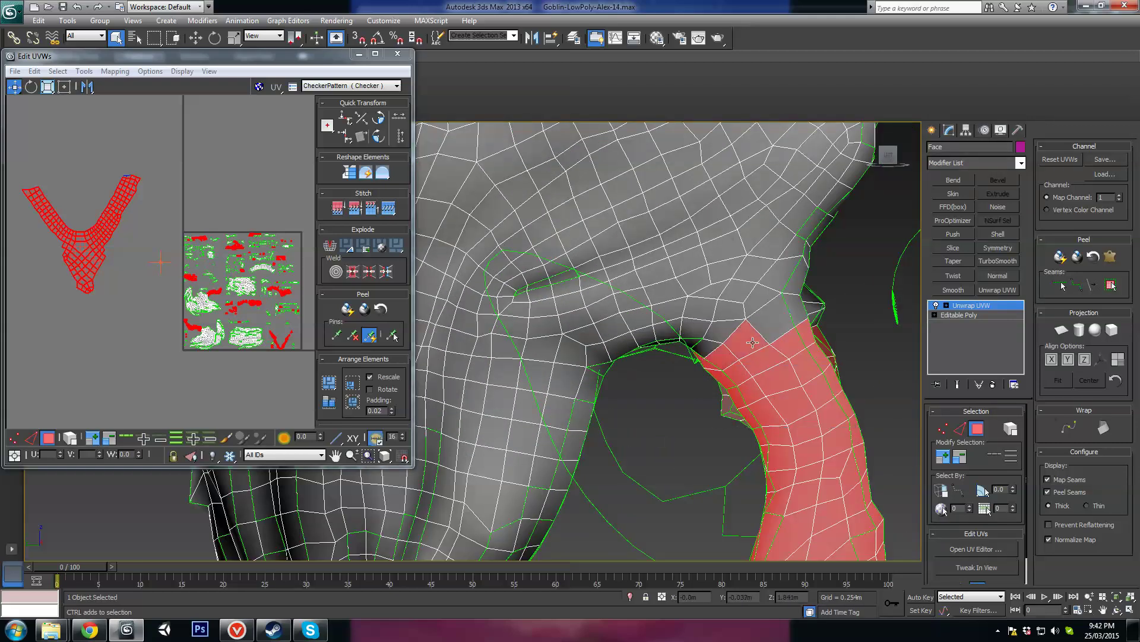
alt+middle_drag(781, 325, 552, 340)
alt+click(551, 337)
alt+click(583, 357)
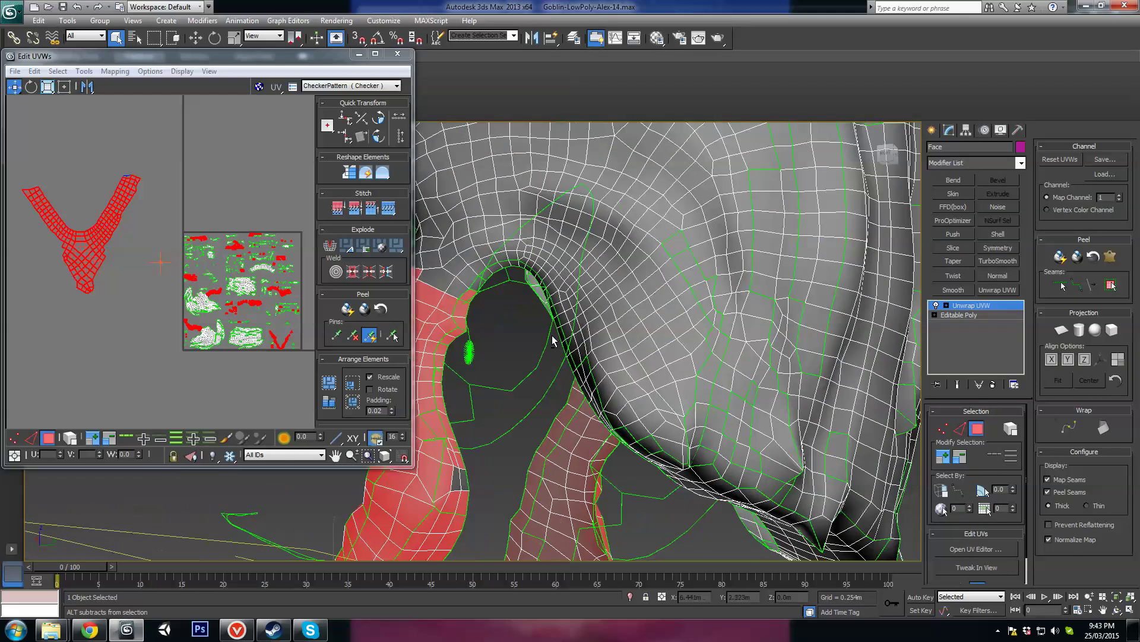
Remove the separate V-shaped UV shell from the current face selection in the UV editor
alt+middle_drag(468, 297, 636, 410)
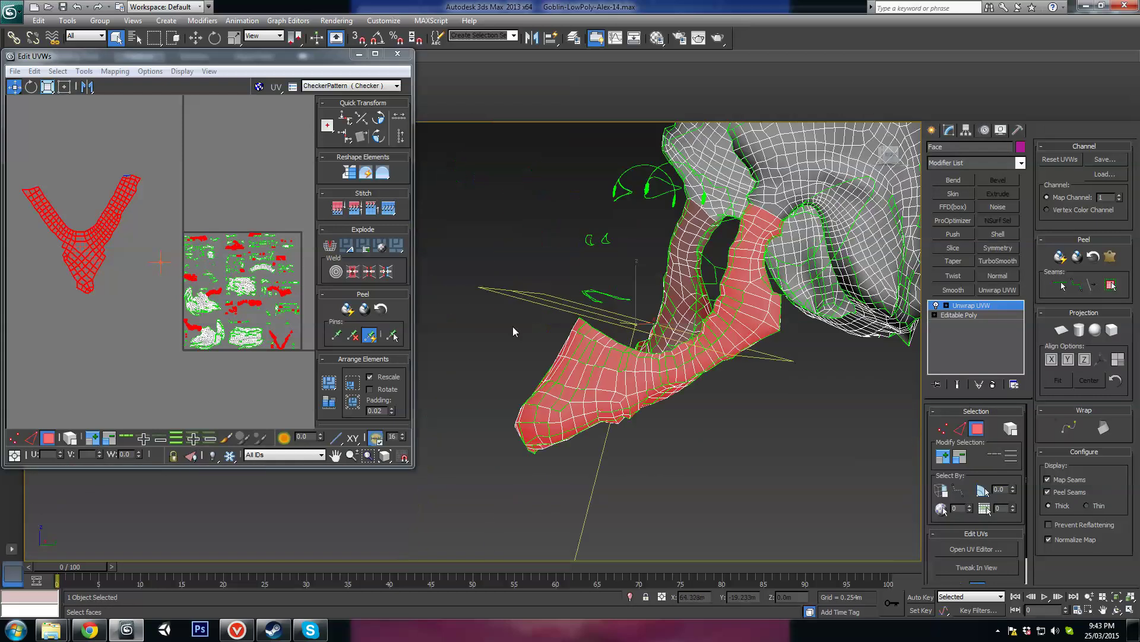
scroll(47, 124, down, 5)
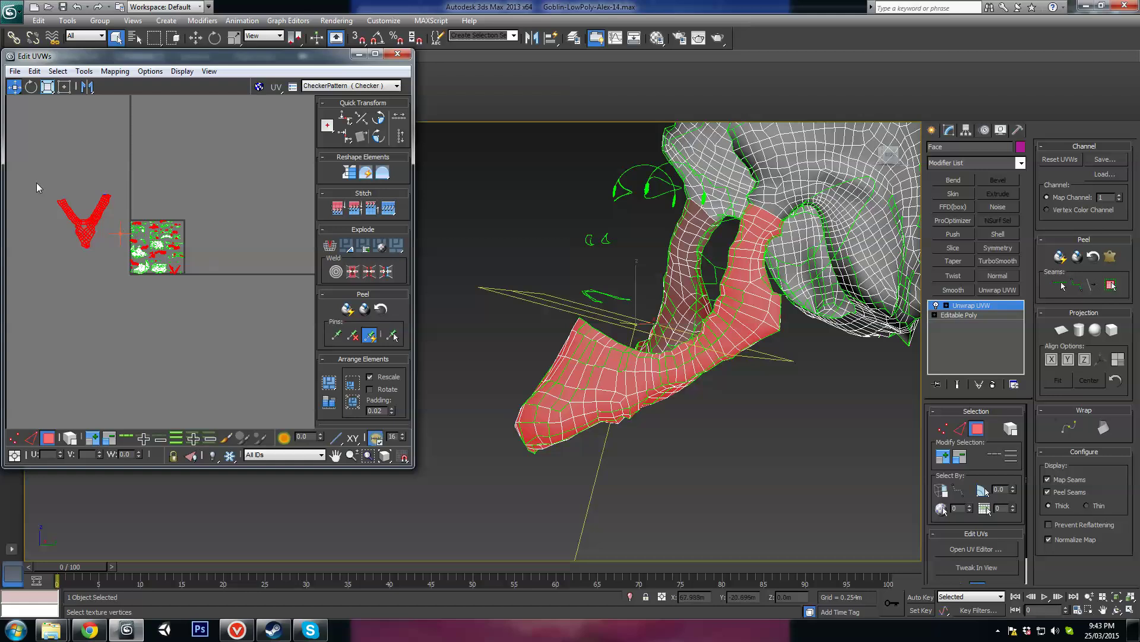
alt+drag(91, 240, 77, 202)
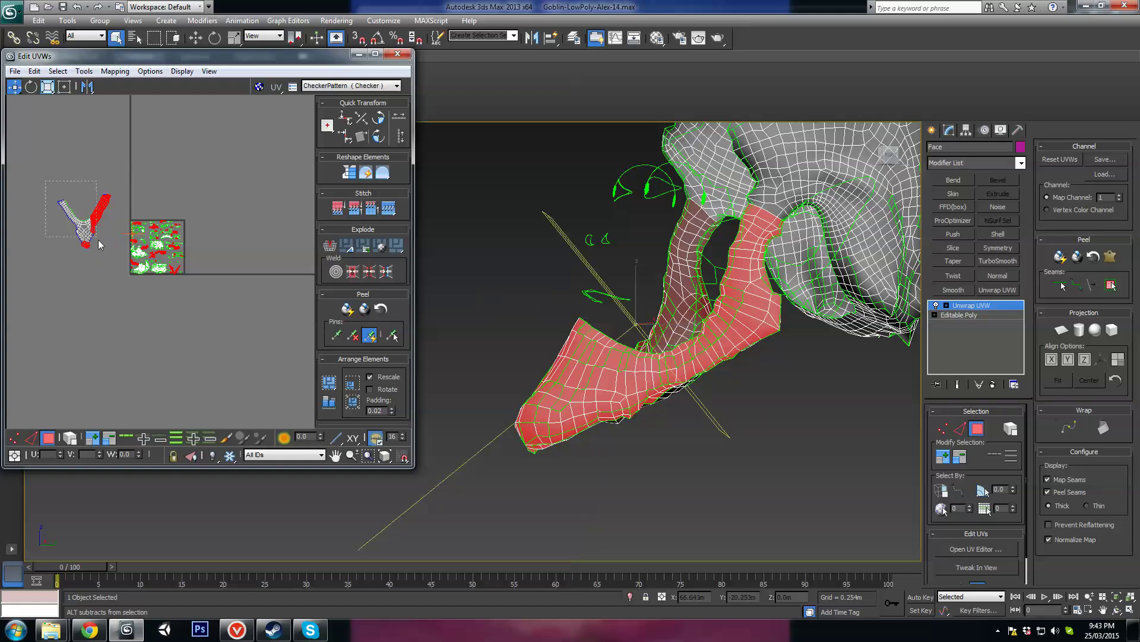
alt+drag(98, 240, 114, 260)
Move the remaining selected beard UVs below the UV tile in Freeform mode
click(64, 87)
middle_drag(180, 248, 179, 226)
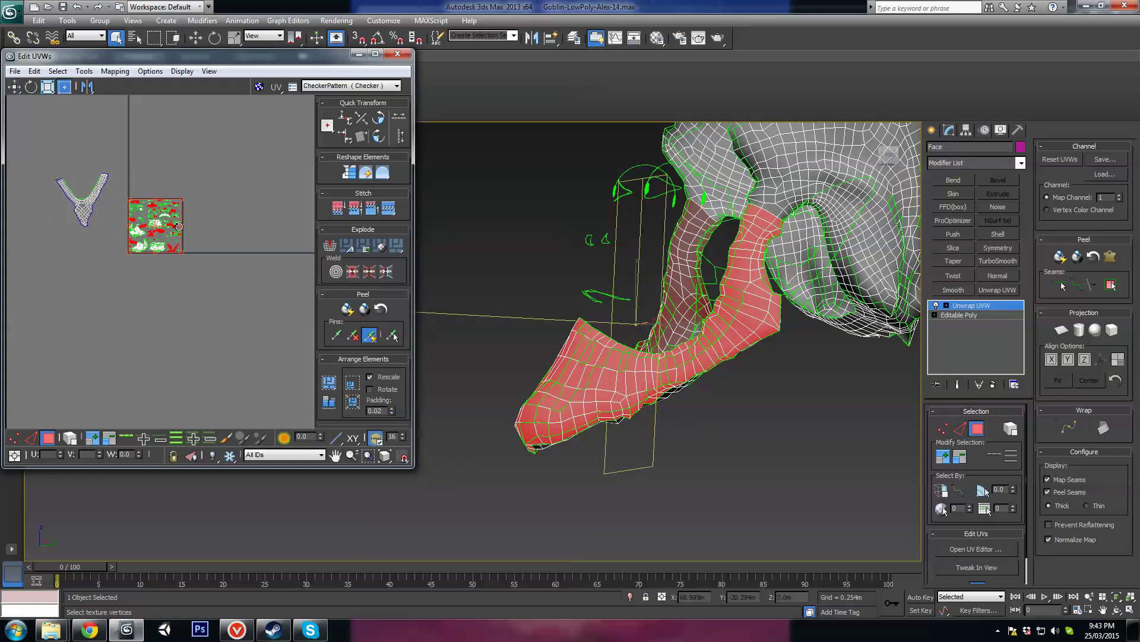
scroll(178, 226, up, 3)
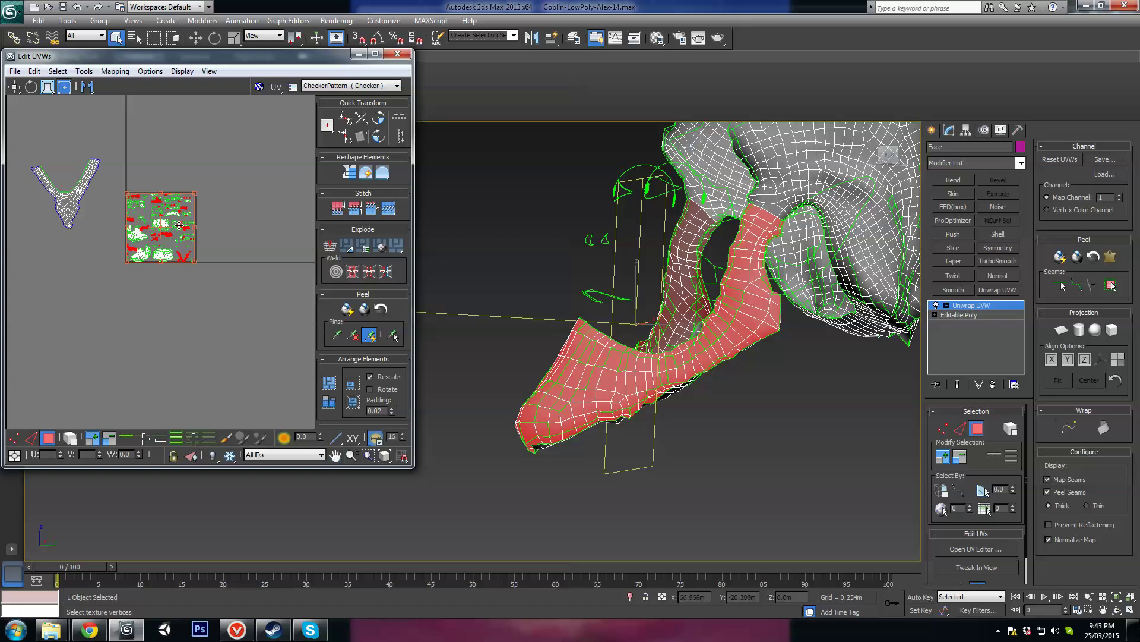
drag(177, 221, 232, 287)
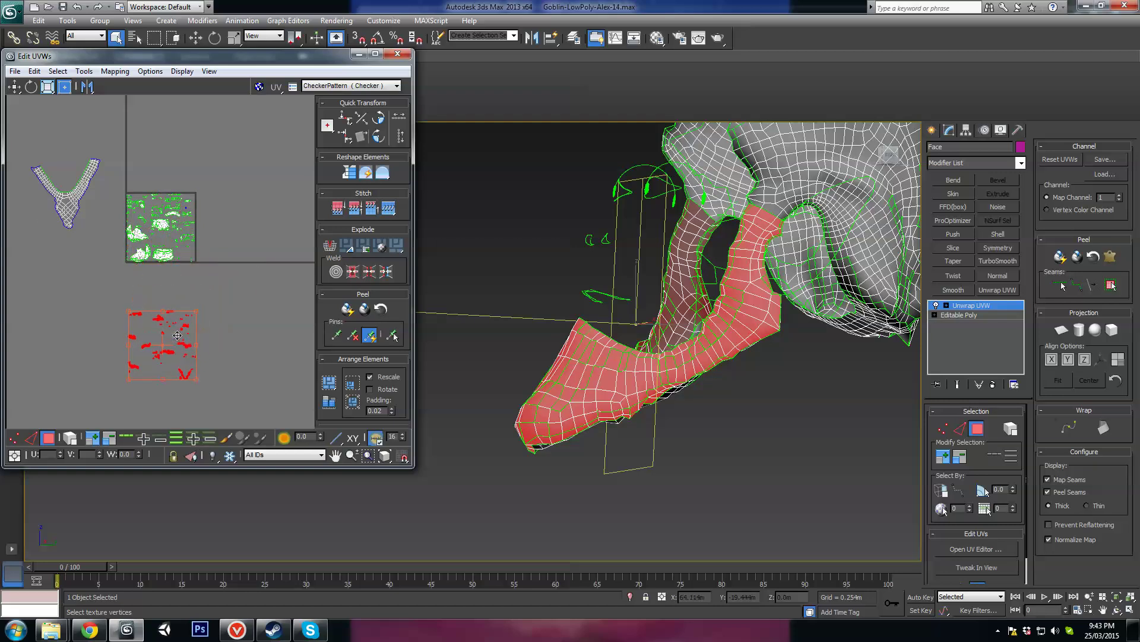
Apply Flatten Mapping with the default settings to the selected beard UVs and move the resulting clusters below the UV tile
middle_drag(159, 245, 173, 167)
scroll(216, 219, up, 3)
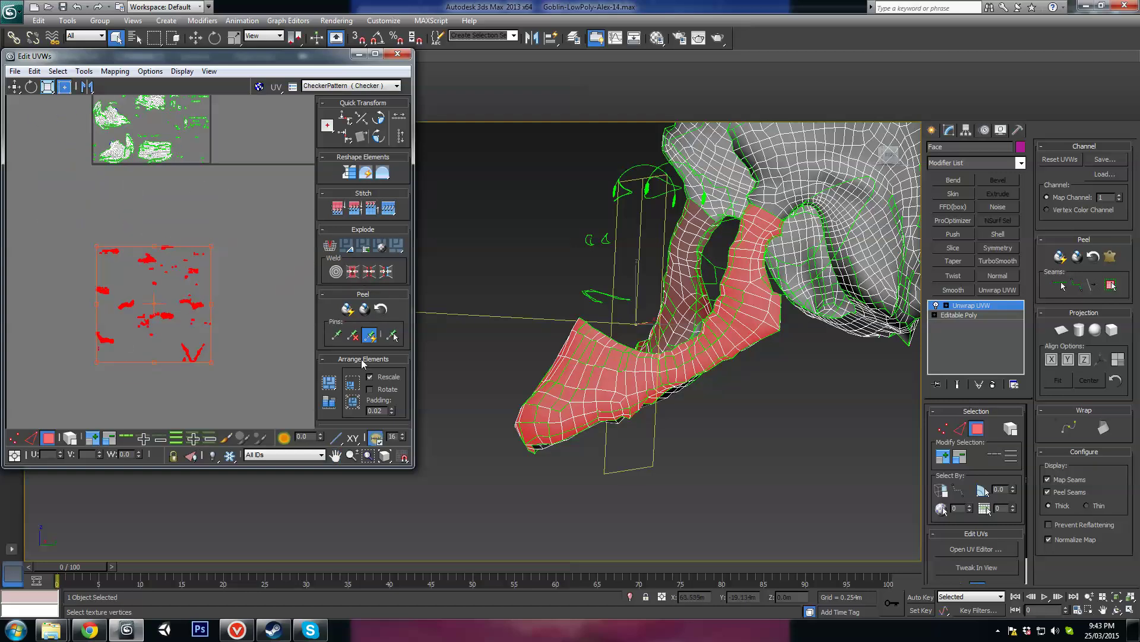
click(115, 74)
click(87, 86)
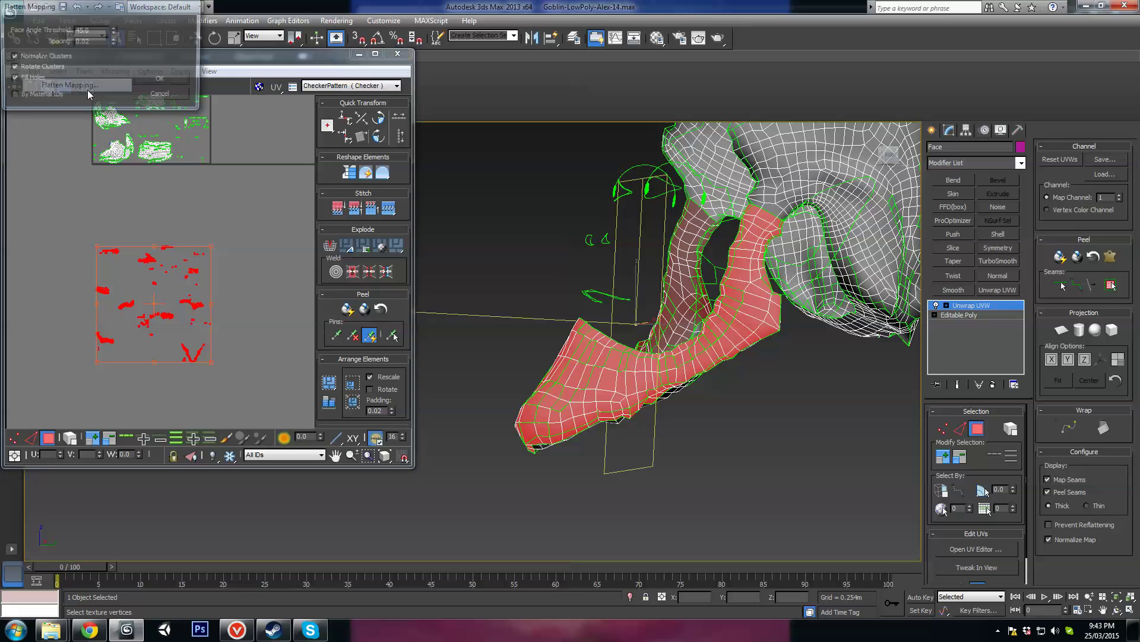
click(164, 80)
middle_drag(170, 204, 179, 158)
drag(180, 112, 186, 296)
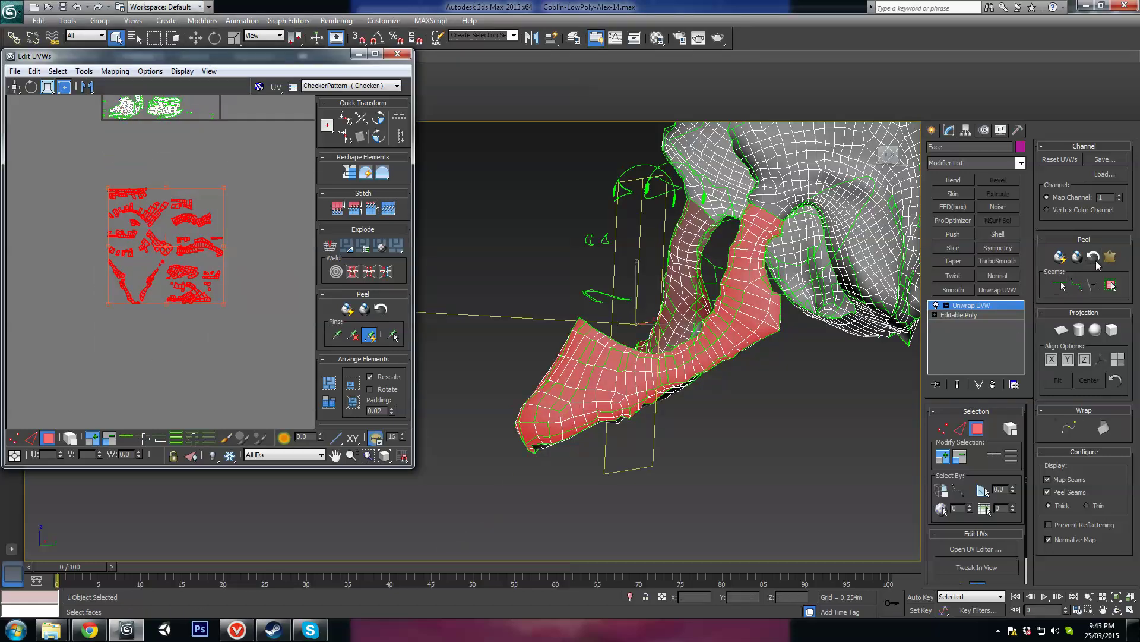
Pelt-map the selected beard faces, running the pelt and relax simulations and committing the layout
click(1103, 256)
click(558, 192)
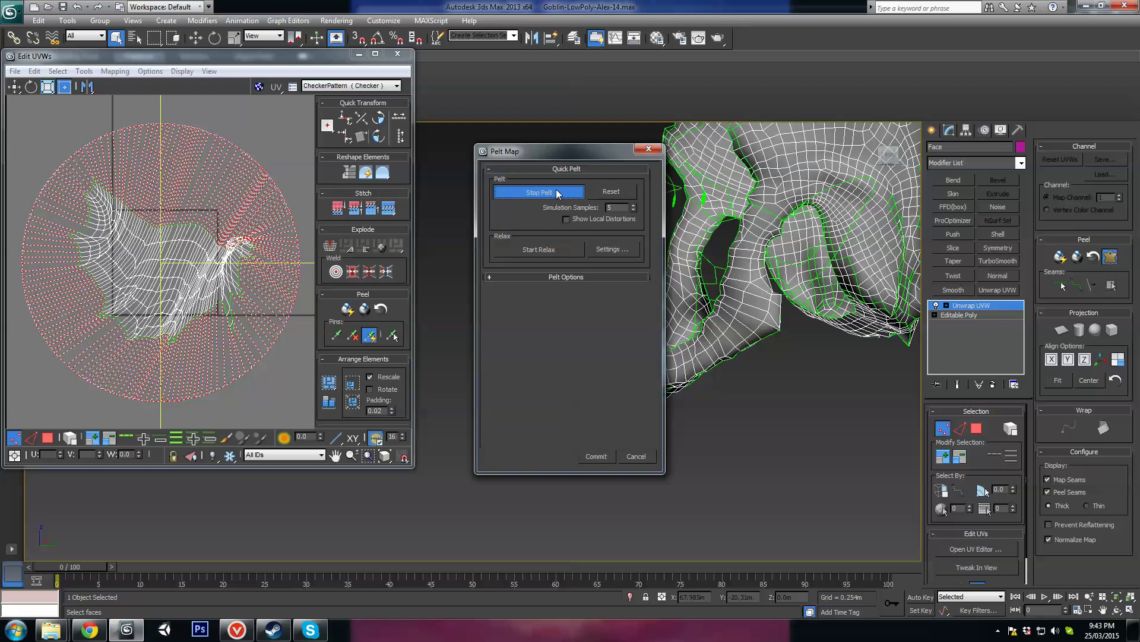
click(540, 250)
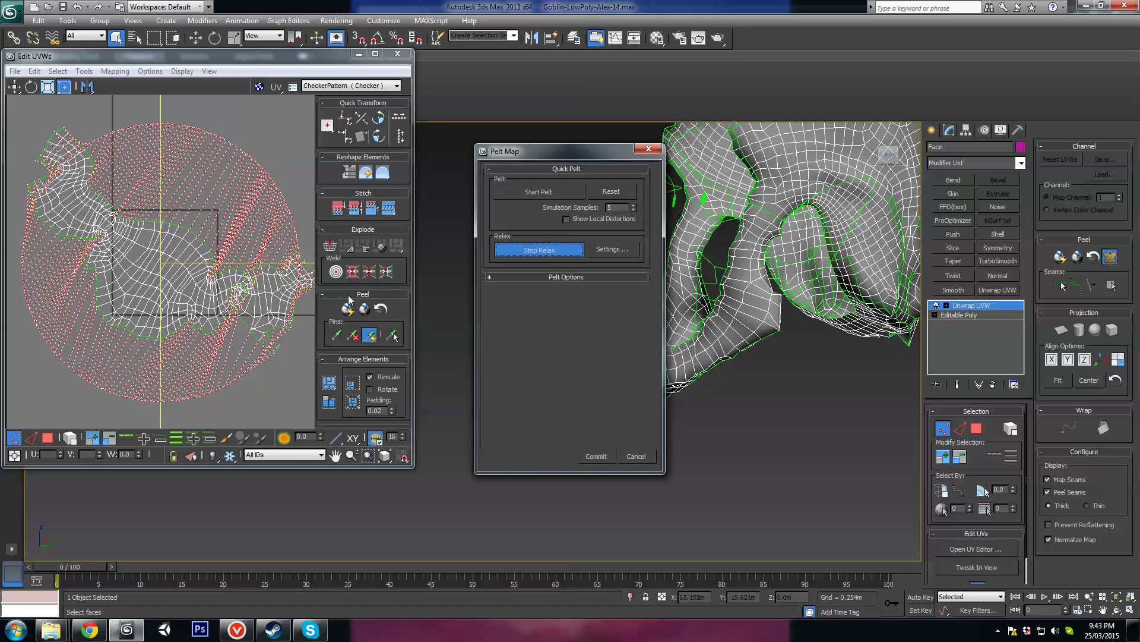
click(259, 260)
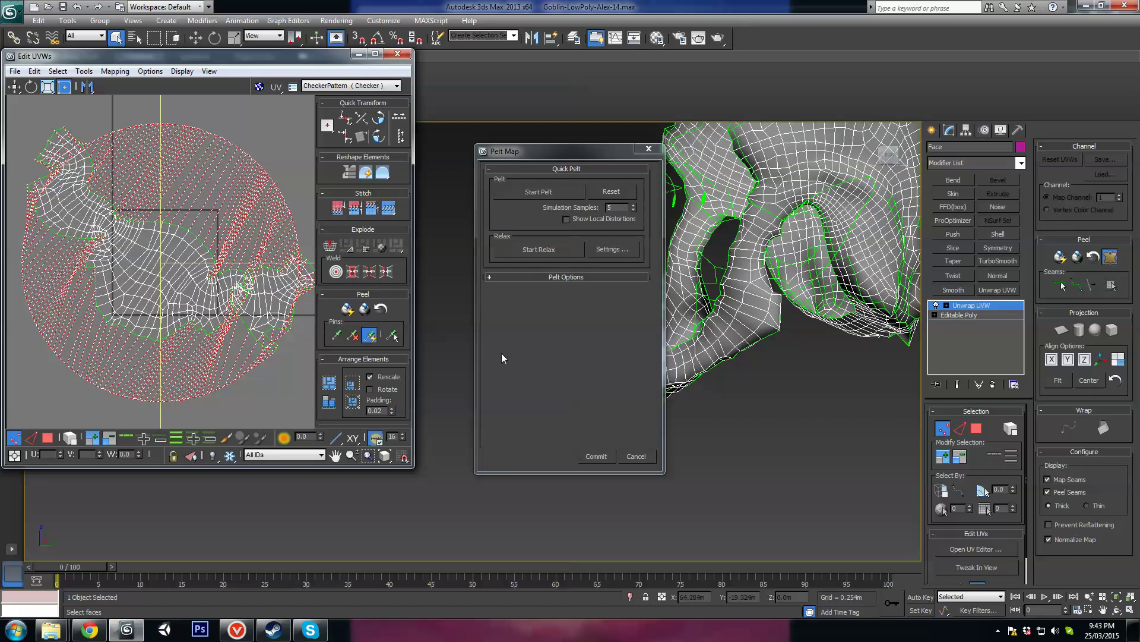
click(635, 456)
Display the CheckerPattern texture on the model, hide the mesh edges and inspect the beard for UV stretching
click(328, 86)
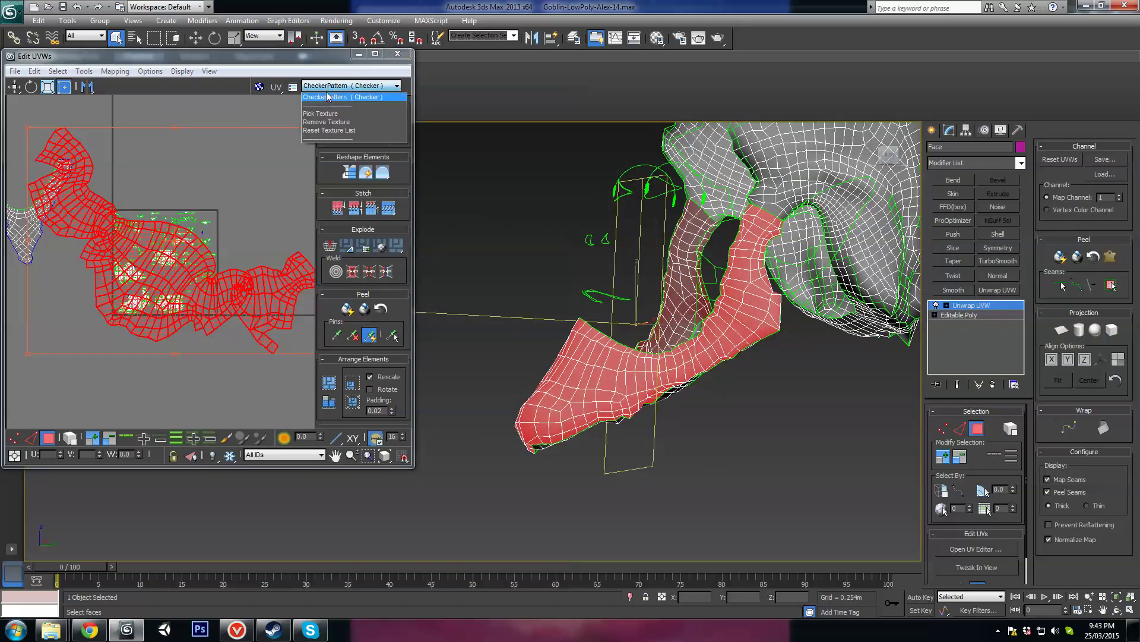
click(328, 98)
scroll(707, 339, up, 5)
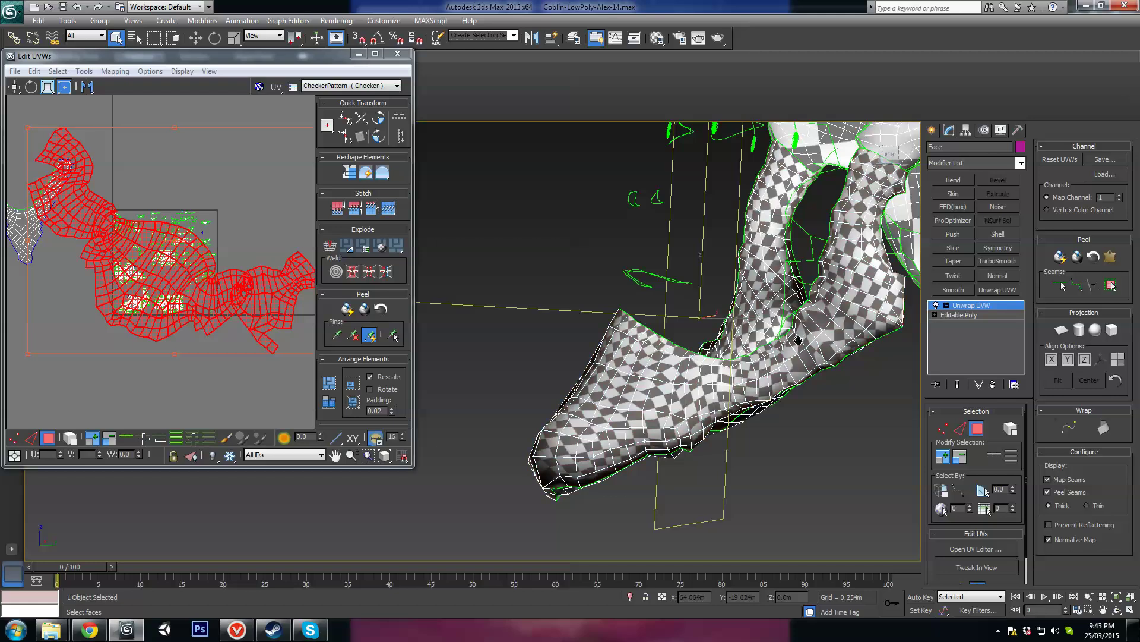
click(700, 329)
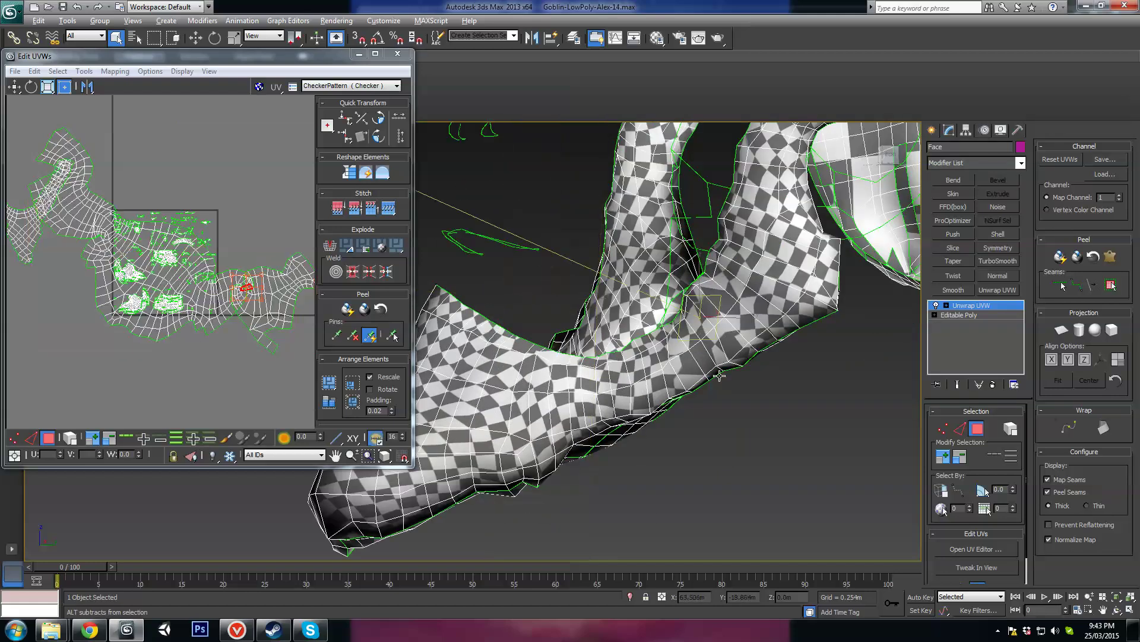
mouse_move(720, 374)
alt+middle_down()
mouse_move(756, 380)
mouse_move(737, 386)
alt+middle_up()
key(F4)
alt+middle_drag(682, 356, 709, 356)
middle_drag(207, 286, 174, 280)
scroll(197, 255, up, 2)
alt+middle_drag(682, 344, 746, 340)
middle_drag(194, 310, 198, 244)
scroll(198, 244, down, 3)
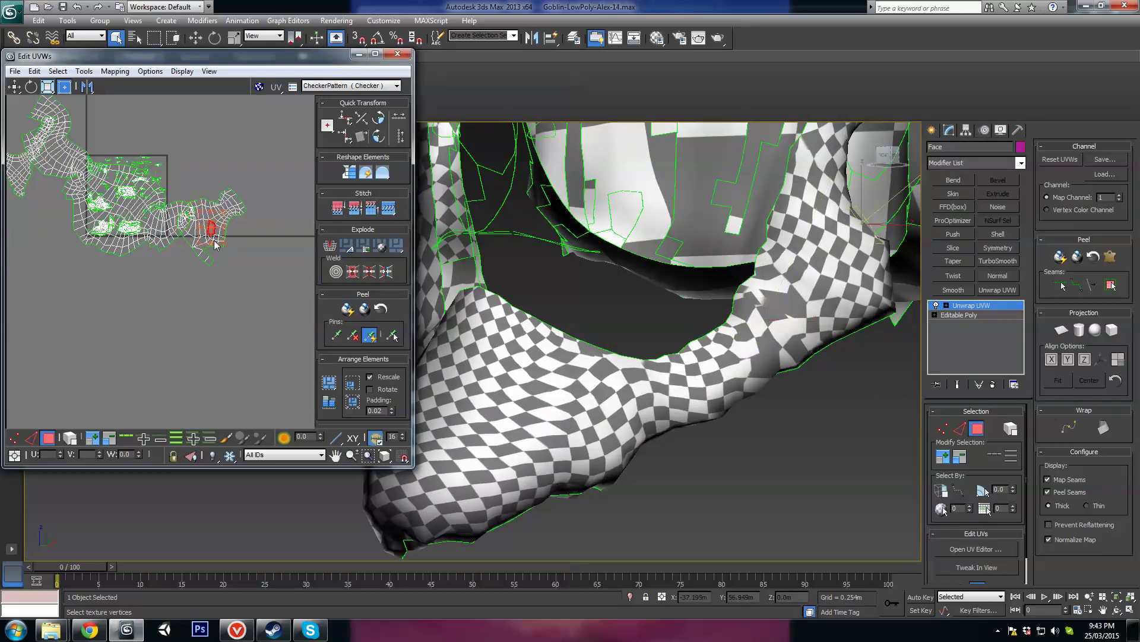
Select the whole pelted beard shell as an element and move it below the UV tile
scroll(215, 244, down, 2)
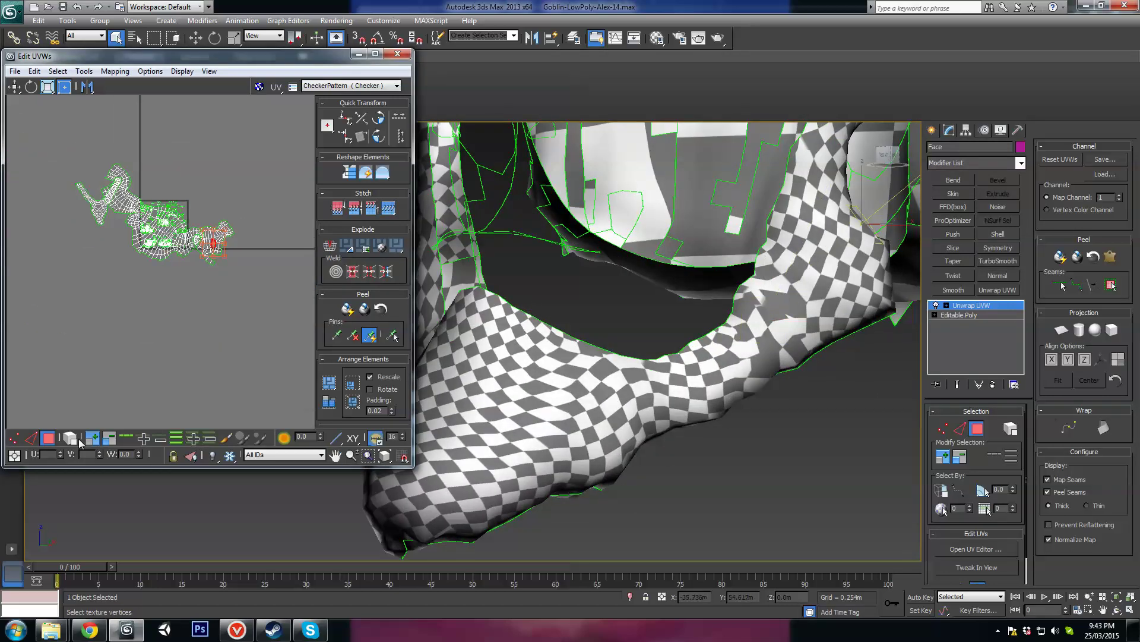
click(214, 241)
drag(212, 236, 217, 349)
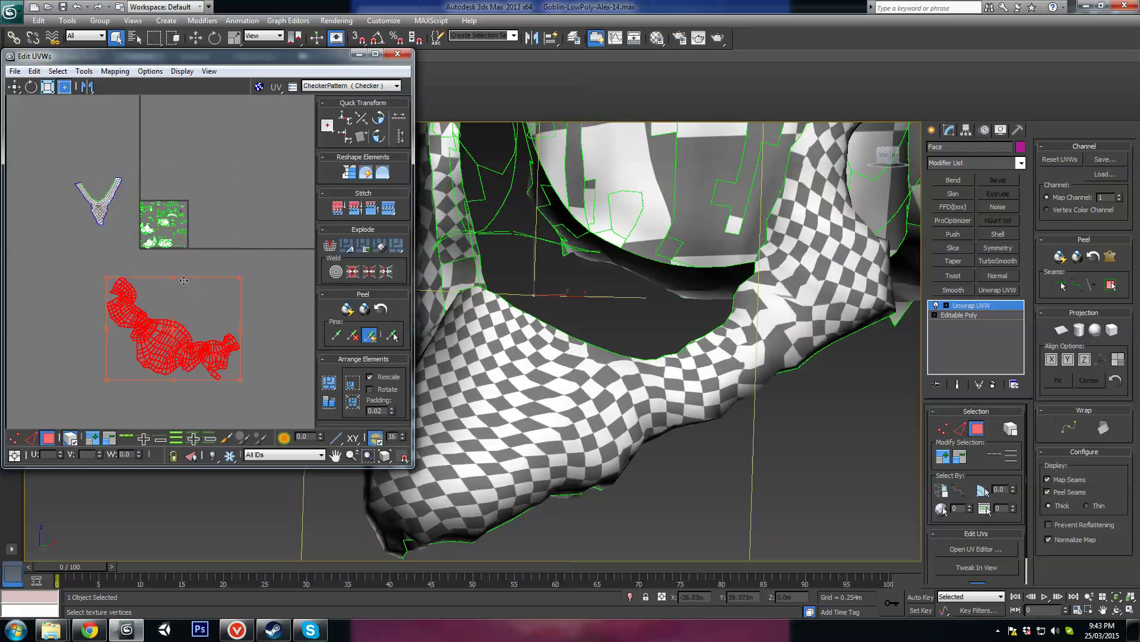
drag(173, 277, 147, 285)
Turn off element selection and select the overlapping right-hand strand of the beard shell in the UV editor
middle_drag(134, 364, 56, 392)
scroll(98, 386, up, 3)
click(70, 437)
click(220, 342)
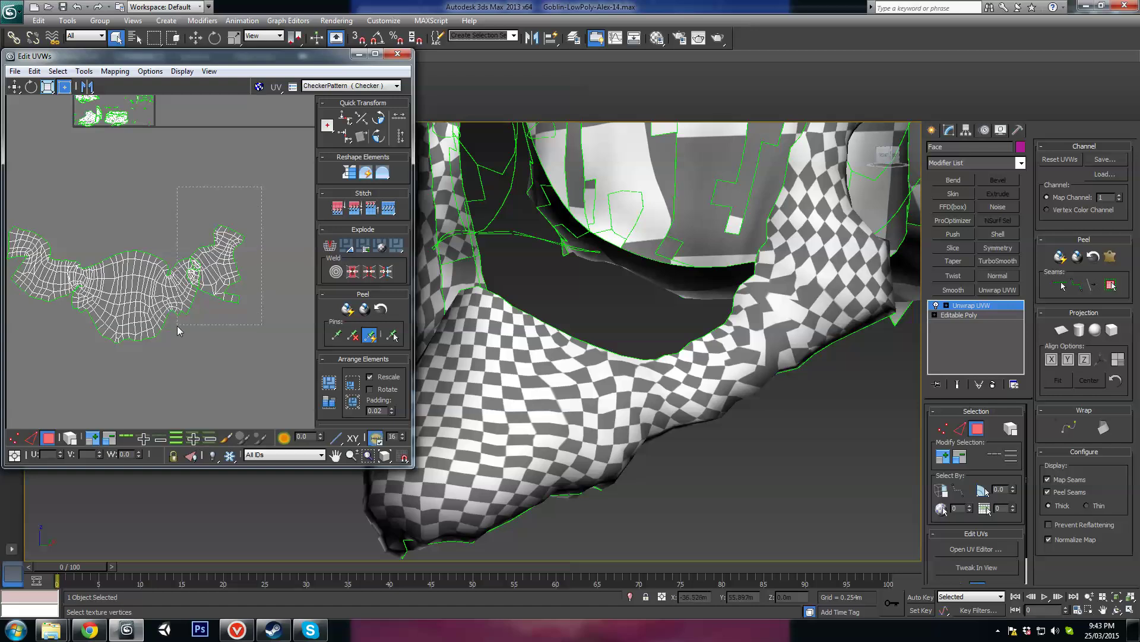
drag(178, 325, 177, 325)
Show the mesh edges again and adjust the strand's face selection on the model to follow a clean boundary near the chin
mouse_move(645, 395)
alt+middle_down()
mouse_move(669, 410)
mouse_move(571, 333)
alt+middle_up()
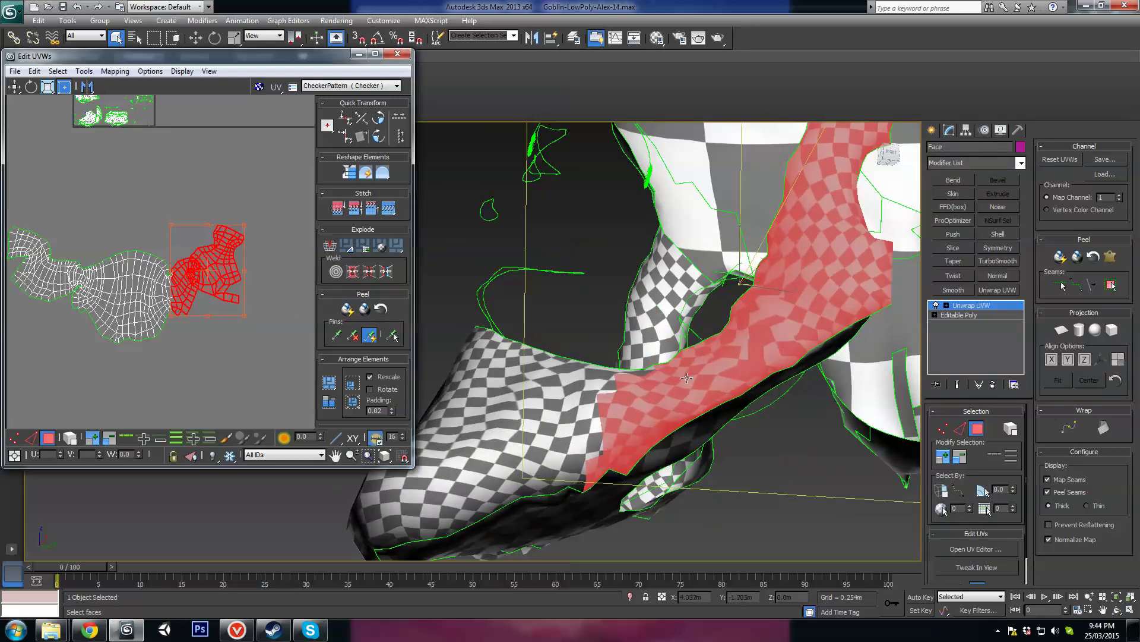
key(F4)
middle_drag(597, 404, 583, 392)
alt+middle_drag(600, 440, 603, 460)
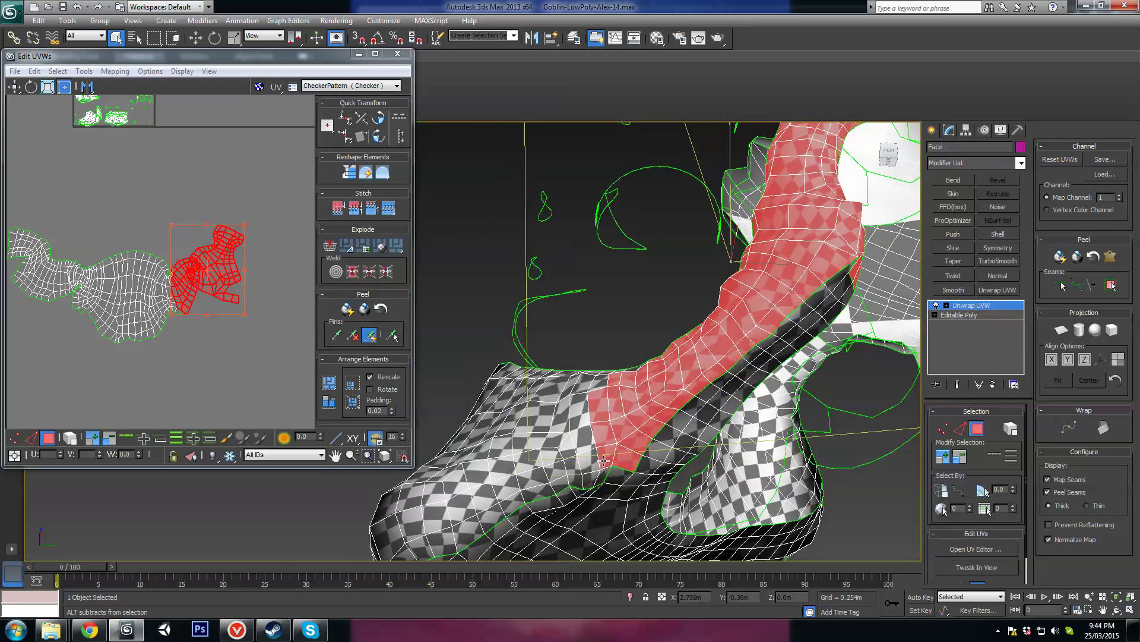
alt+click(600, 414)
alt+middle_drag(600, 411, 657, 437)
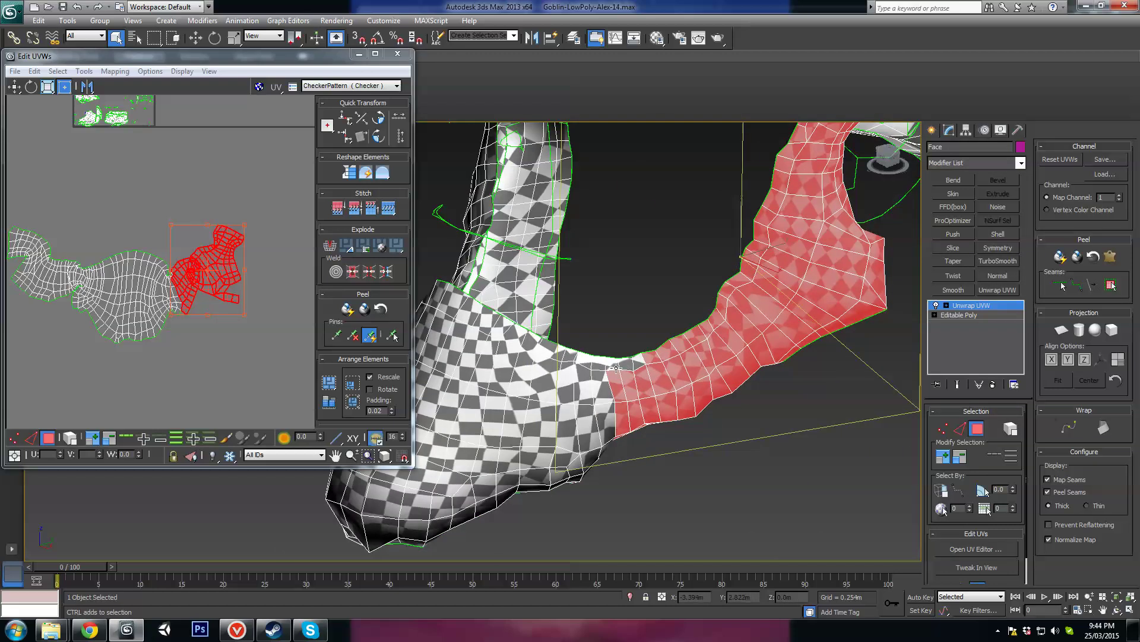
alt+middle_drag(639, 360, 588, 345)
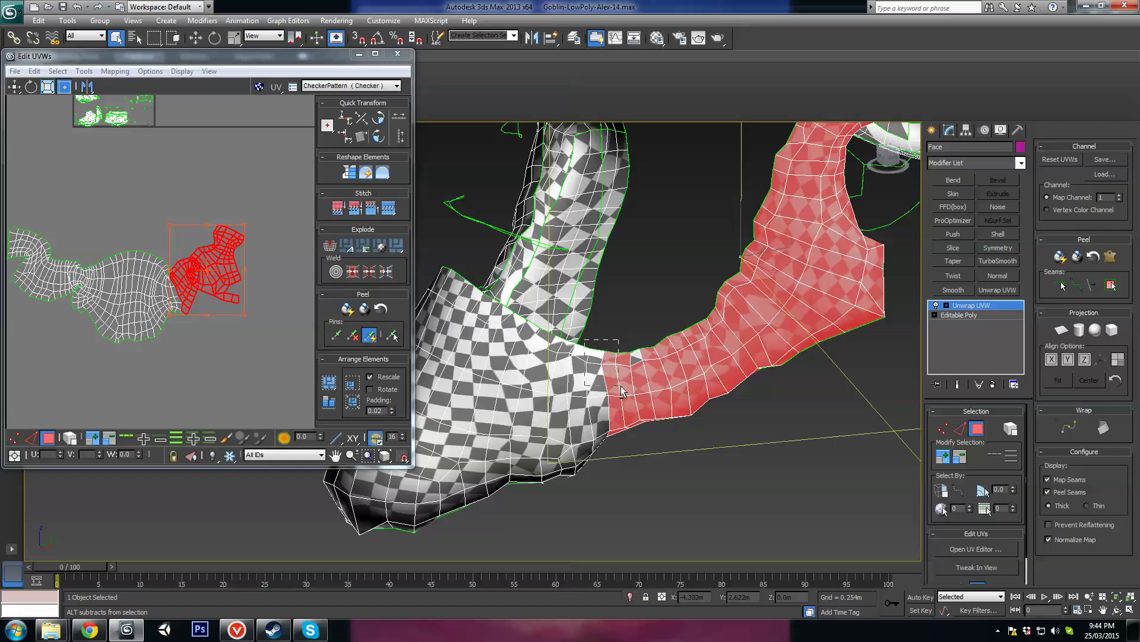
alt+drag(622, 392, 623, 391)
alt+middle_drag(622, 391, 626, 371)
mouse_move(626, 442)
alt+middle_down()
mouse_move(615, 431)
mouse_move(630, 459)
alt+middle_up()
alt+middle_drag(593, 410, 669, 377)
Separate the selected strand from the beard shell and pelt-map it, relaxing and committing the result
scroll(198, 262, down, 5)
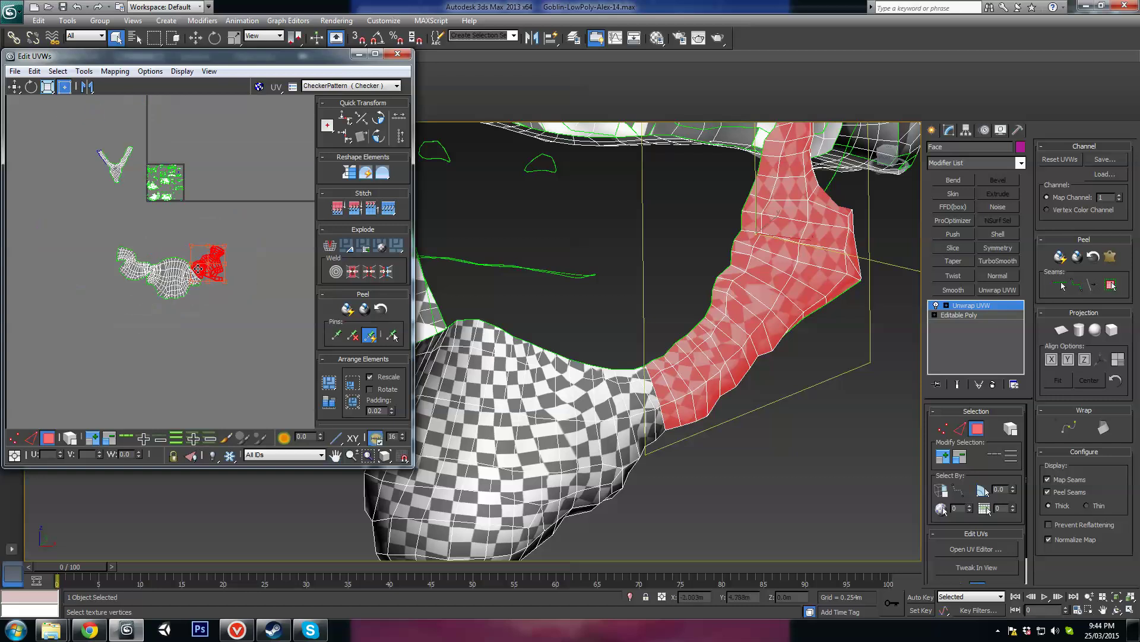
drag(198, 263, 224, 273)
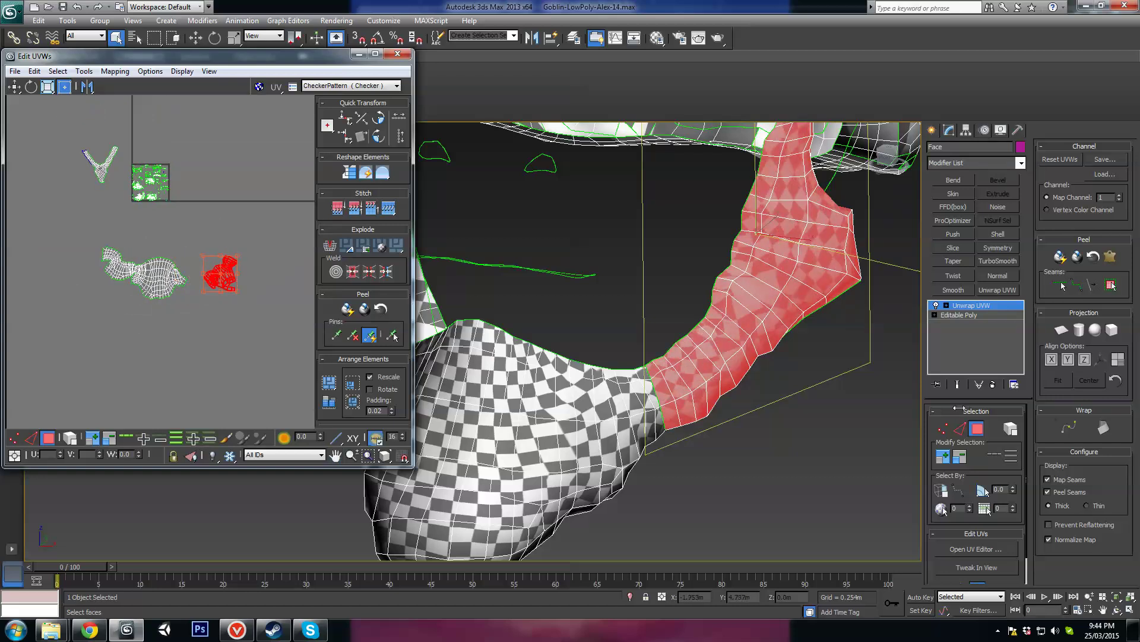
click(1103, 260)
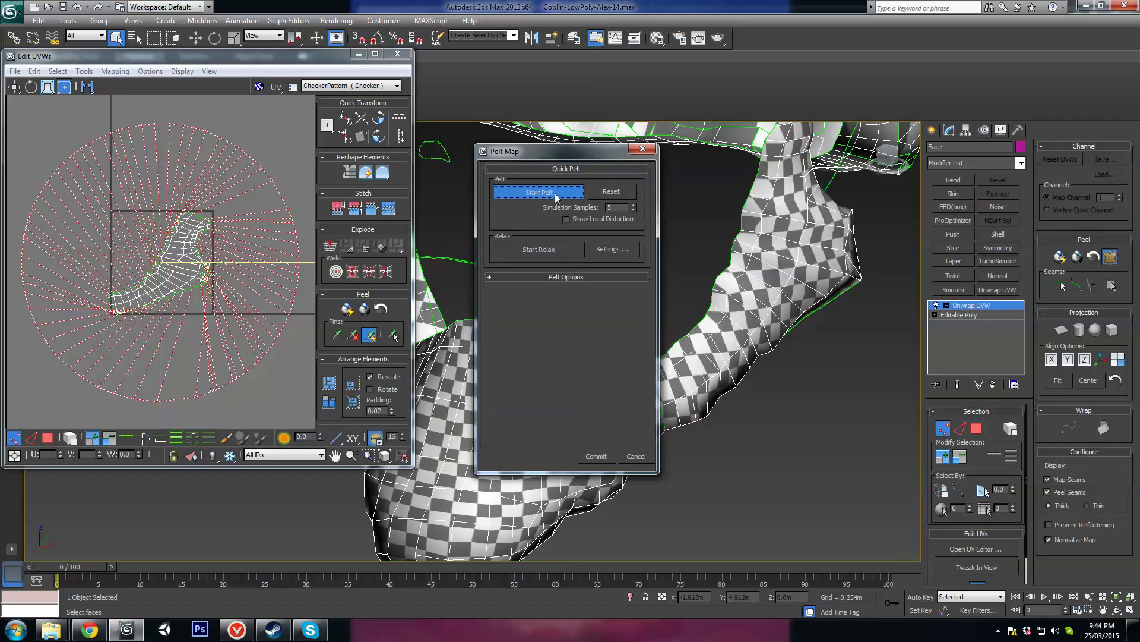
click(556, 193)
click(551, 250)
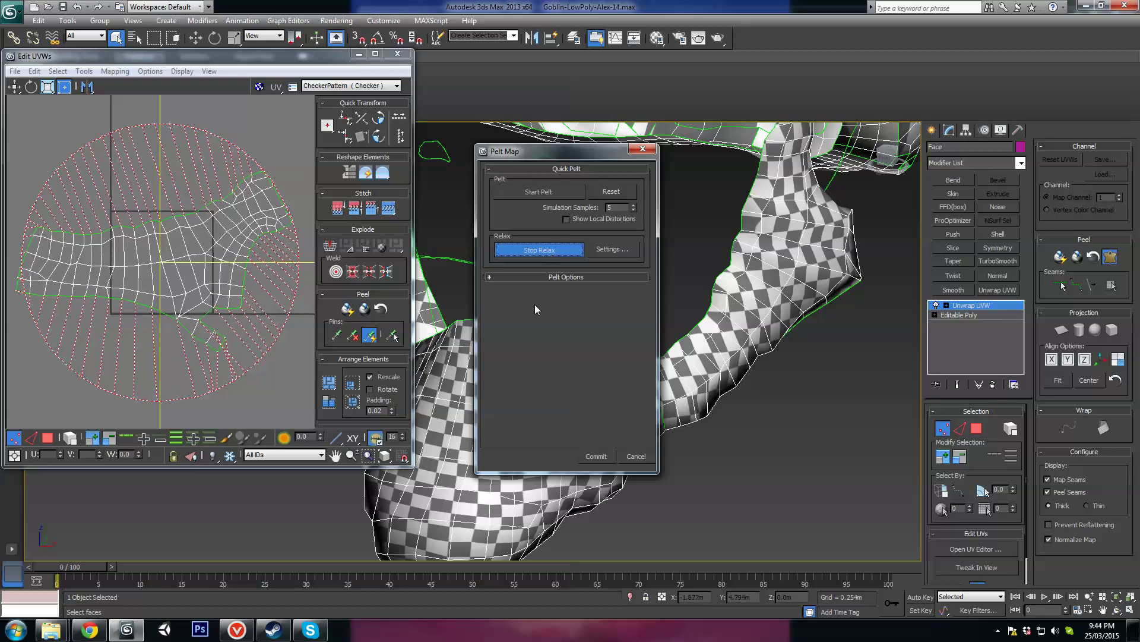
click(600, 460)
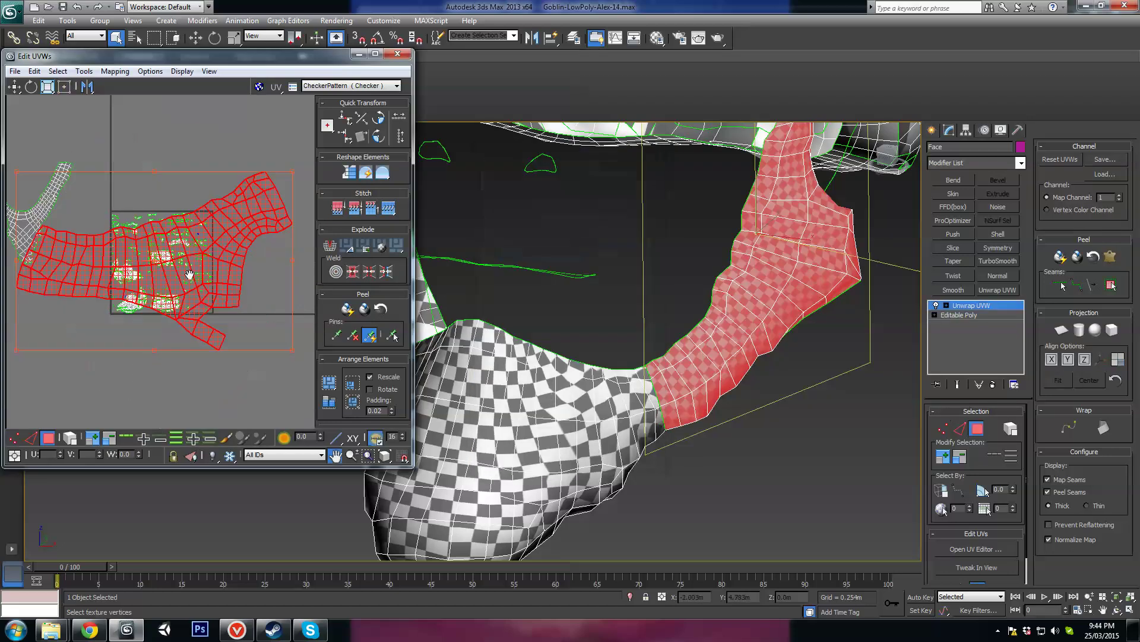
Move the newly pelted strand shell off the UV tile, beside the rest of the beard shell
scroll(174, 229, down, 3)
drag(112, 255, 262, 341)
middle_drag(93, 357, 124, 253)
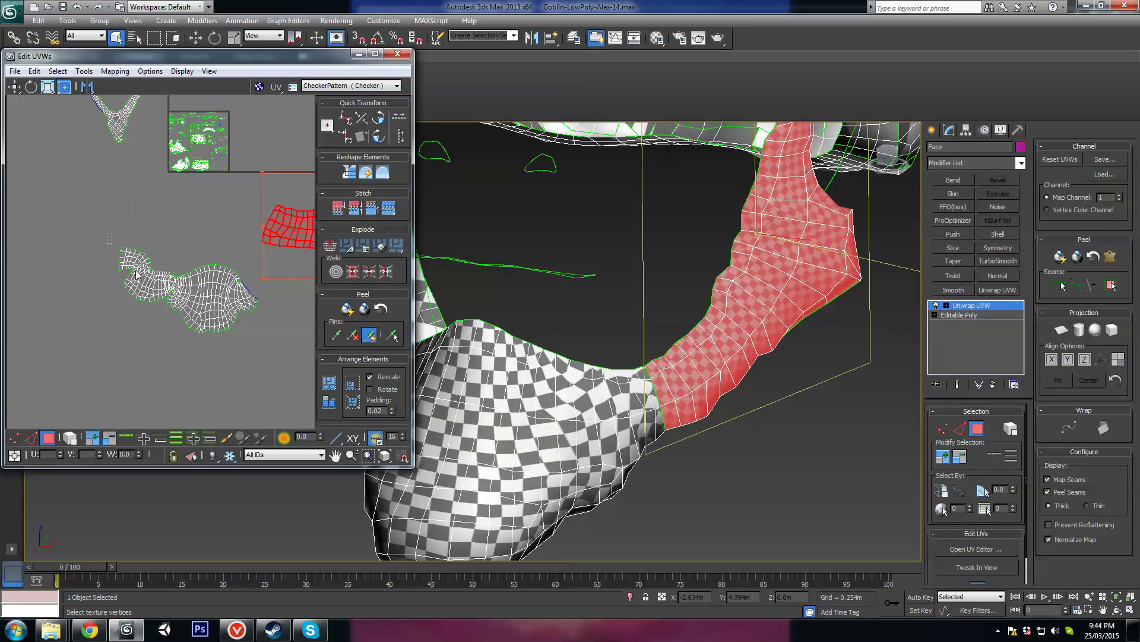
Select the left-hand strand of the beard shell and extend its face selection on the model to a clean boundary near the chin
drag(136, 270, 161, 311)
middle_drag(457, 341, 644, 354)
scroll(555, 318, up, 2)
alt+middle_drag(556, 317, 586, 317)
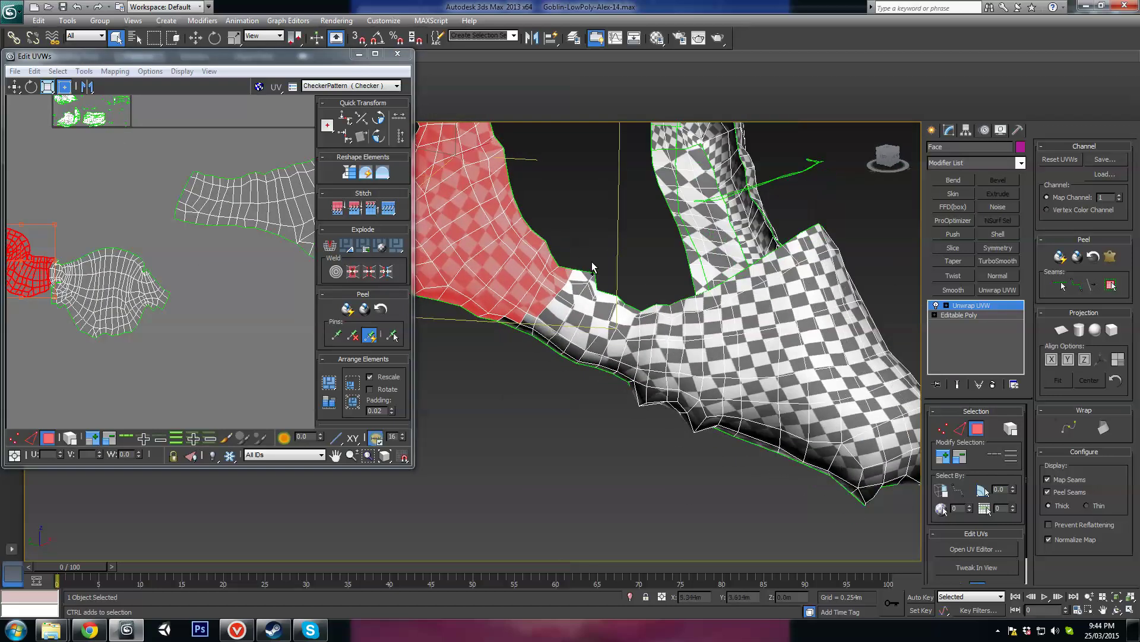
ctrl+drag(568, 290, 567, 294)
alt+middle_drag(567, 294, 552, 316)
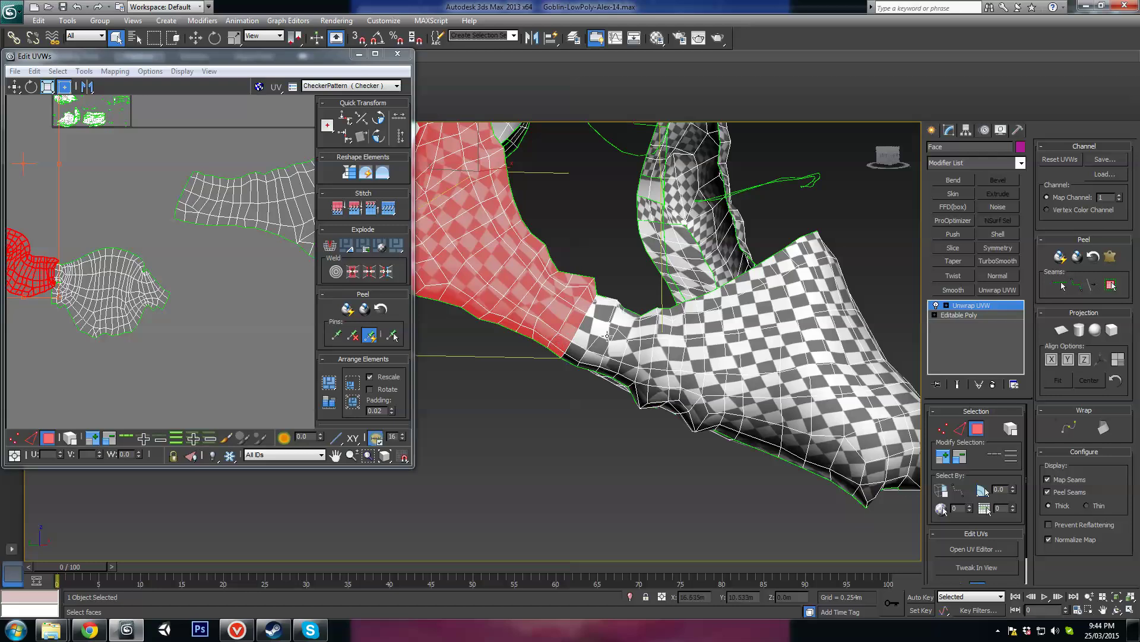
mouse_move(608, 336)
alt+middle_down()
mouse_move(532, 351)
mouse_move(618, 275)
mouse_move(598, 319)
alt+middle_up()
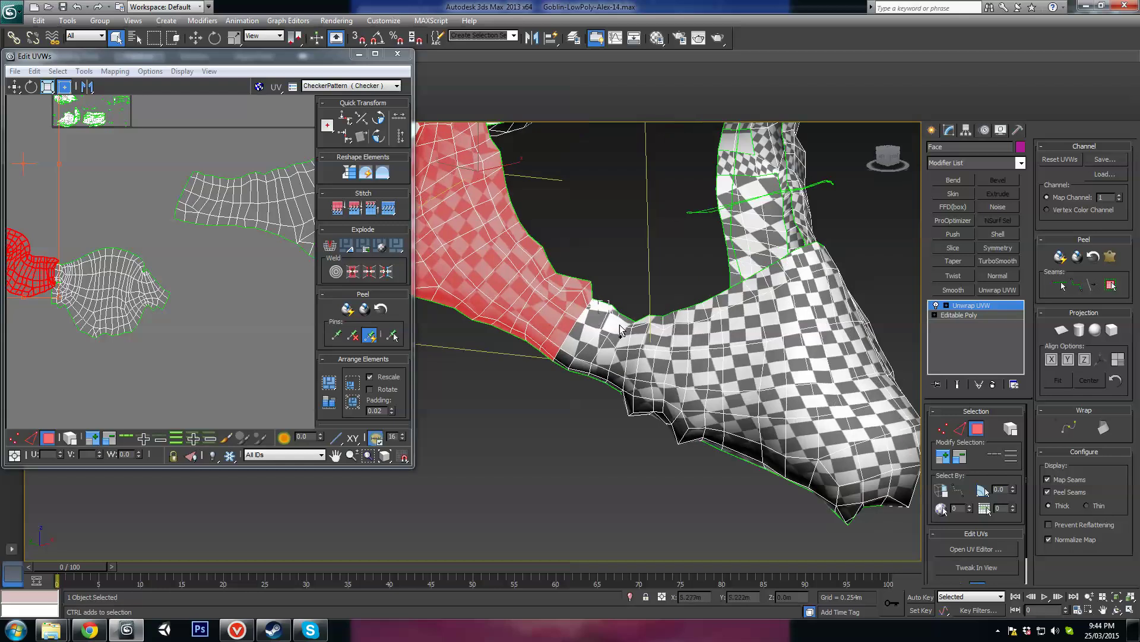
ctrl+drag(619, 326, 619, 331)
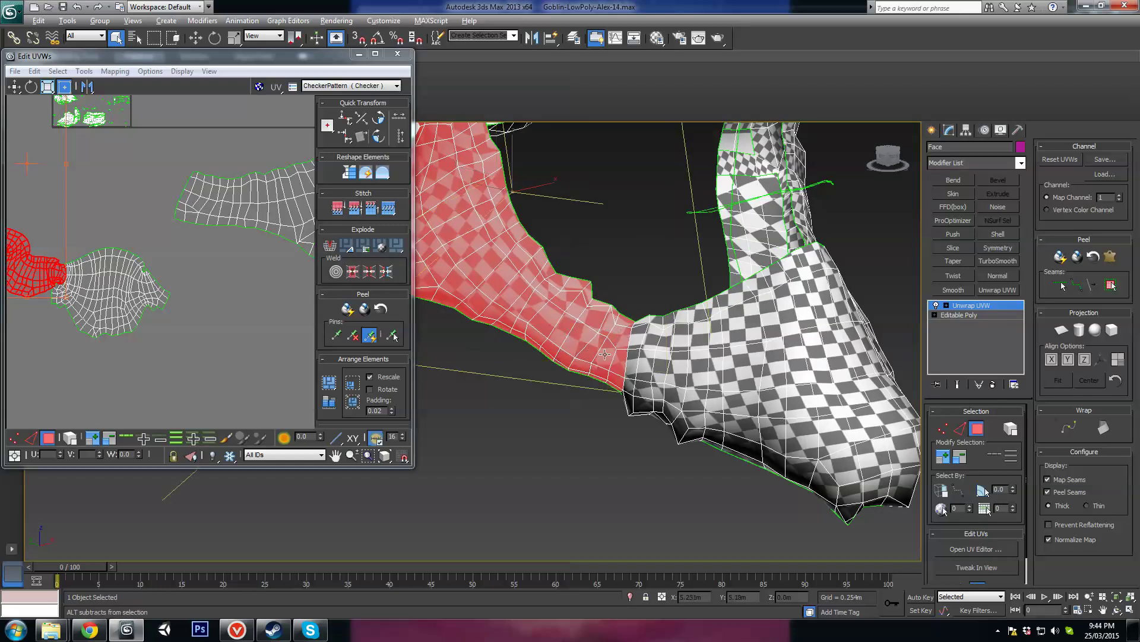
Deselect the stray underside faces on the V-shaped shell and move the selected strand away from the chin piece in the UV editor
alt+middle_drag(619, 333, 564, 277)
scroll(268, 261, down, 4)
middle_drag(98, 237, 237, 254)
middle_drag(254, 194, 186, 227)
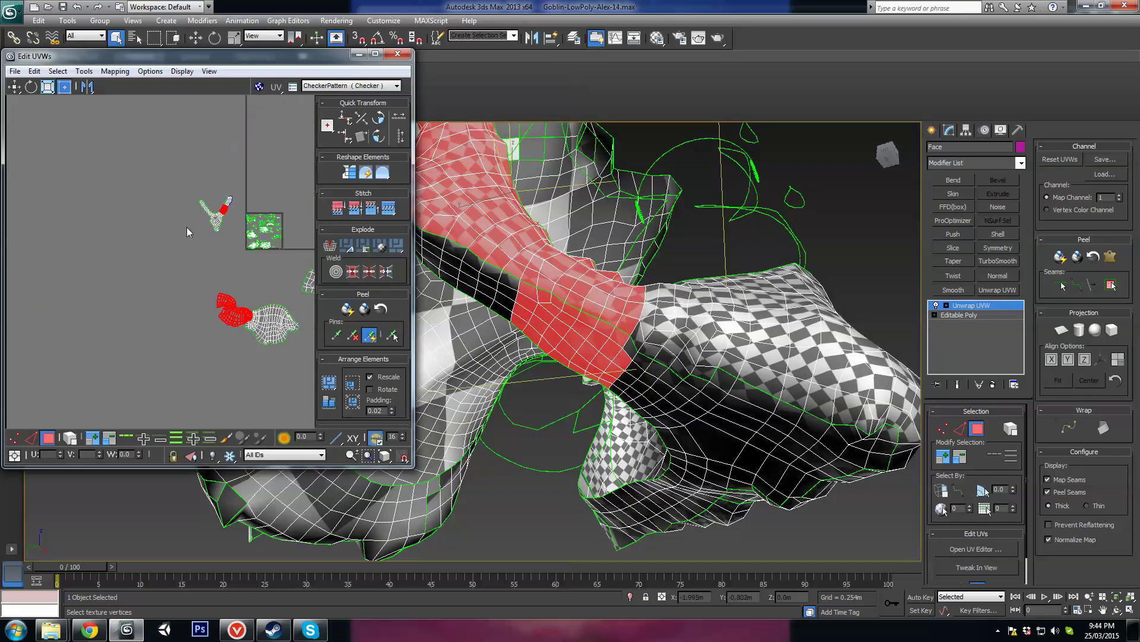
alt+drag(243, 225, 244, 227)
middle_drag(236, 285, 178, 255)
scroll(179, 256, up, 3)
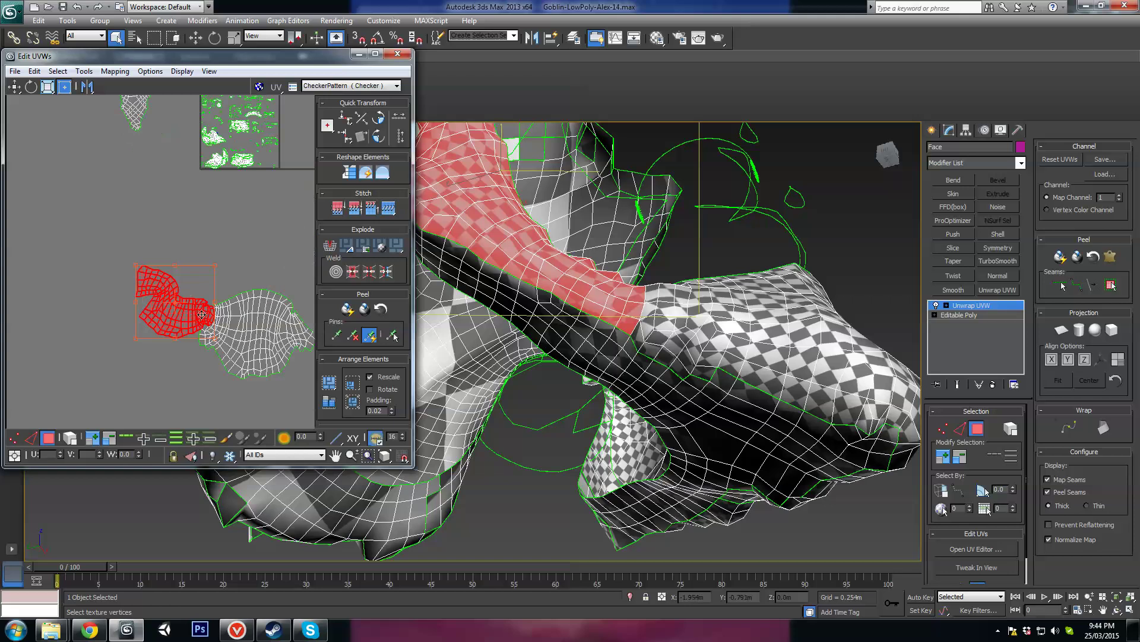
middle_drag(197, 313, 183, 293)
drag(184, 293, 160, 288)
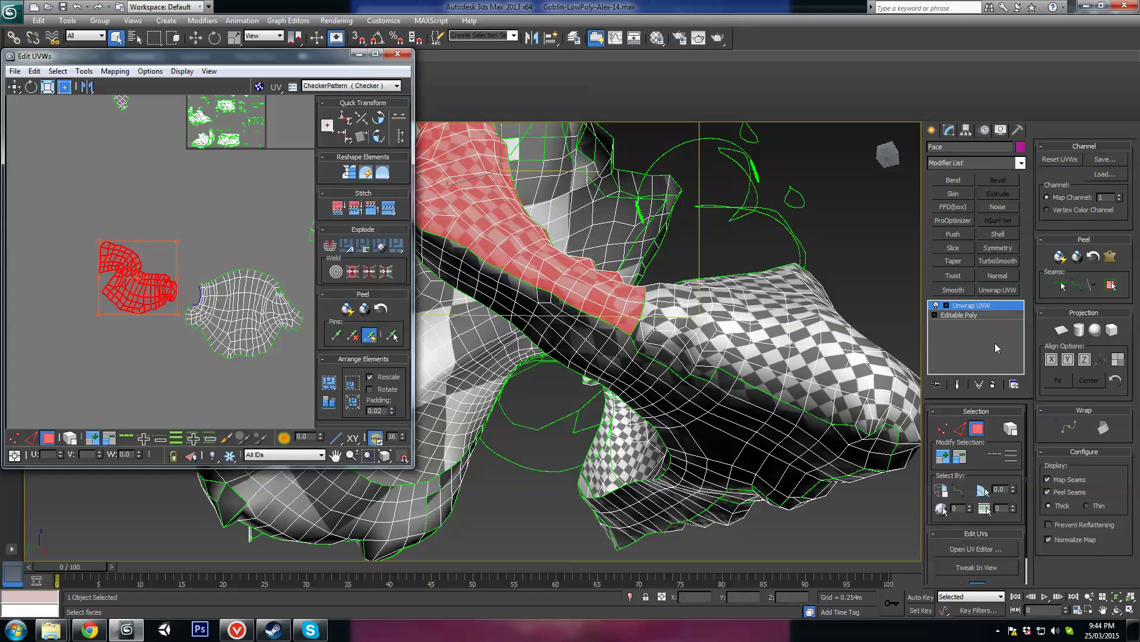
Pelt-map the selected left-hand strand, relax it and commit the result
click(1110, 256)
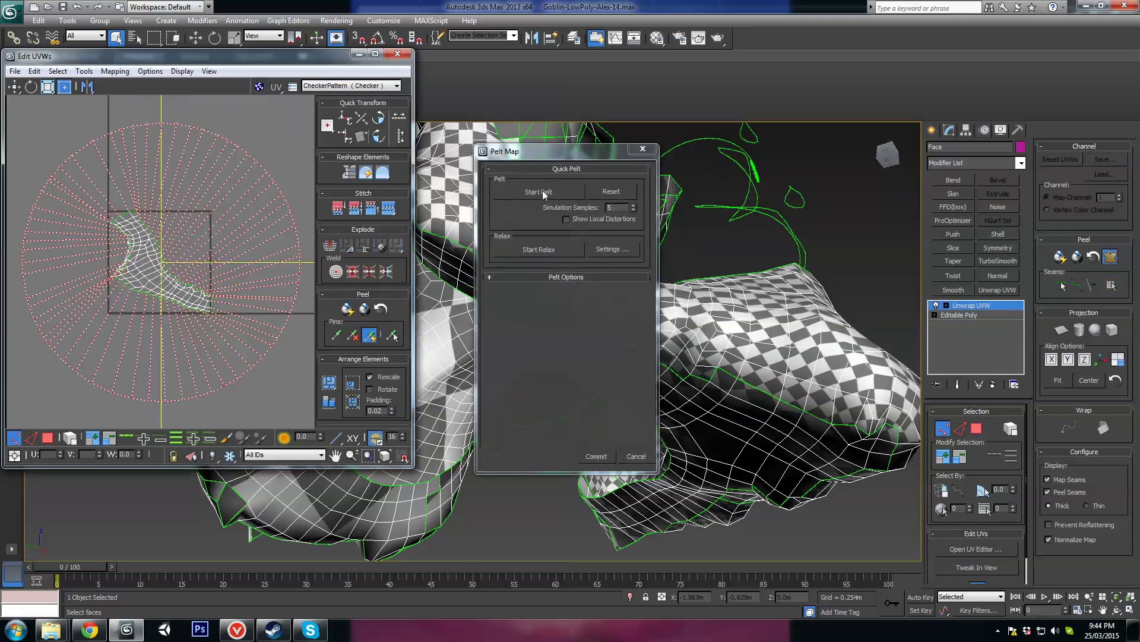
click(540, 192)
click(538, 252)
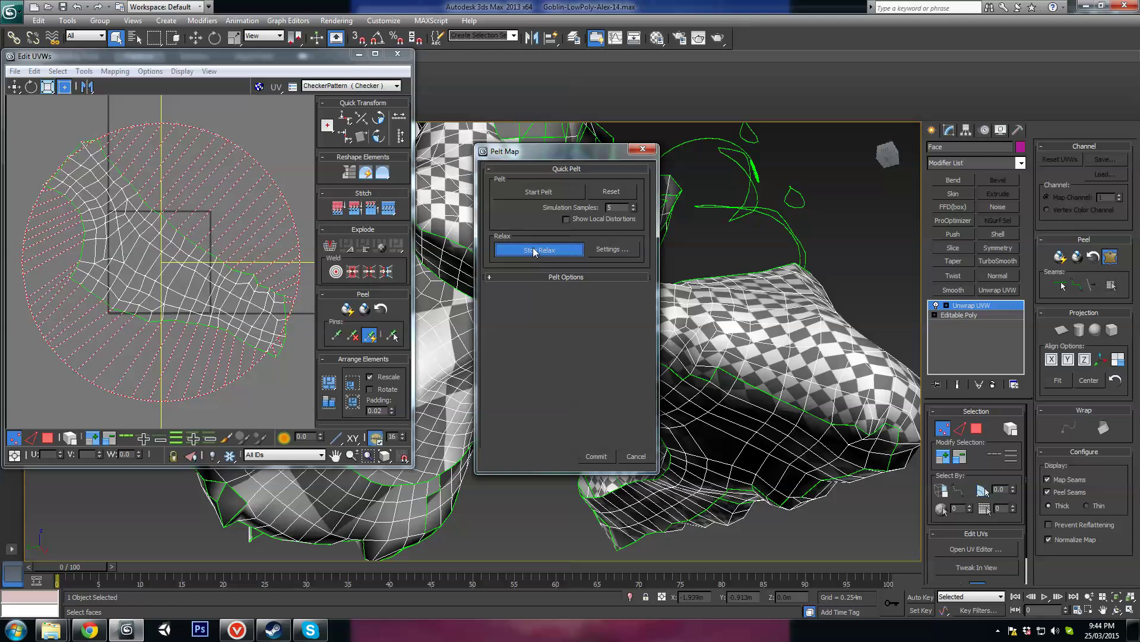
click(598, 456)
Move the newly pelted left-hand strand off the UV tile to the empty area beside the chin shell
scroll(170, 183, down, 2)
middle_drag(163, 214, 168, 236)
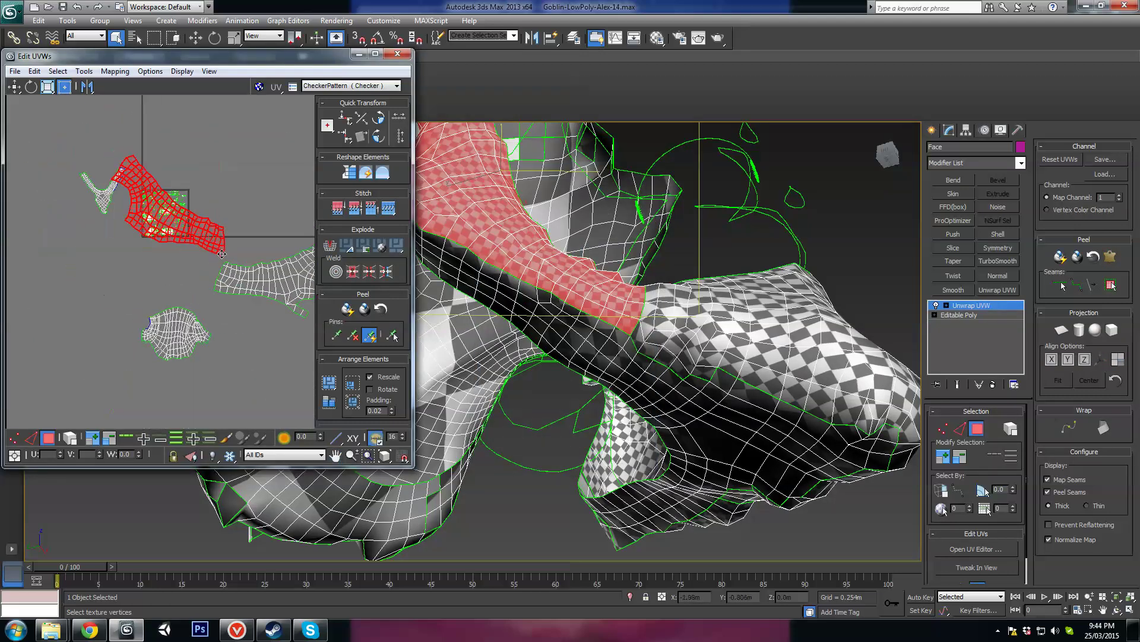
scroll(164, 236, up, 1)
drag(169, 240, 82, 308)
middle_drag(127, 362, 199, 315)
scroll(194, 320, up, 2)
drag(215, 201, 146, 228)
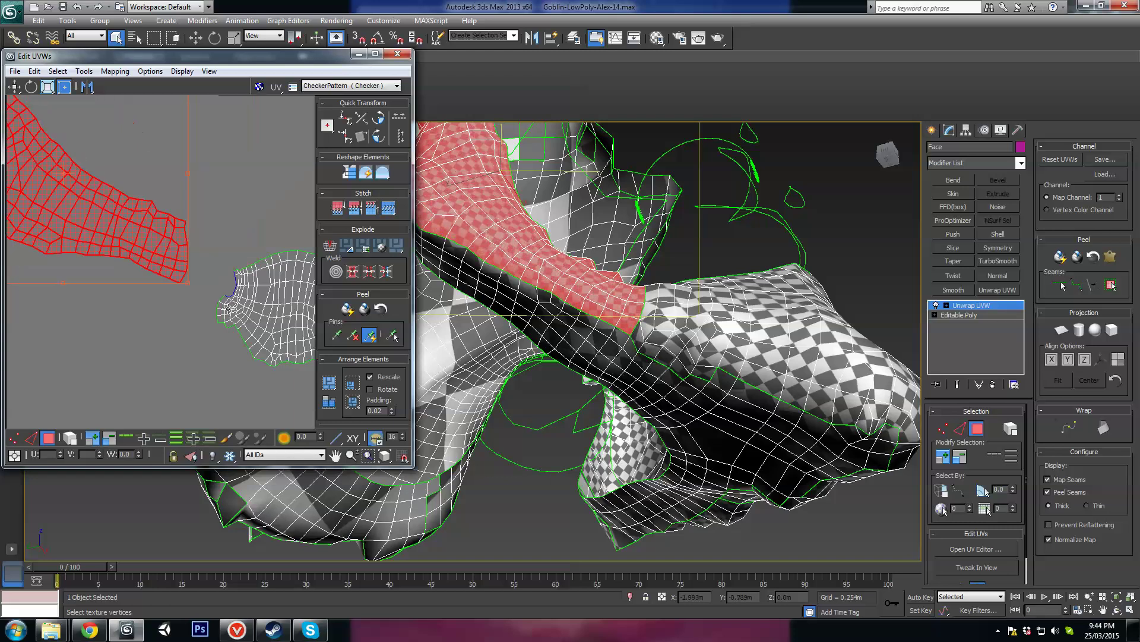
Select the whole chin shell with element selection on, pelt-map and relax it, and commit the result
middle_drag(285, 288, 158, 253)
click(174, 256)
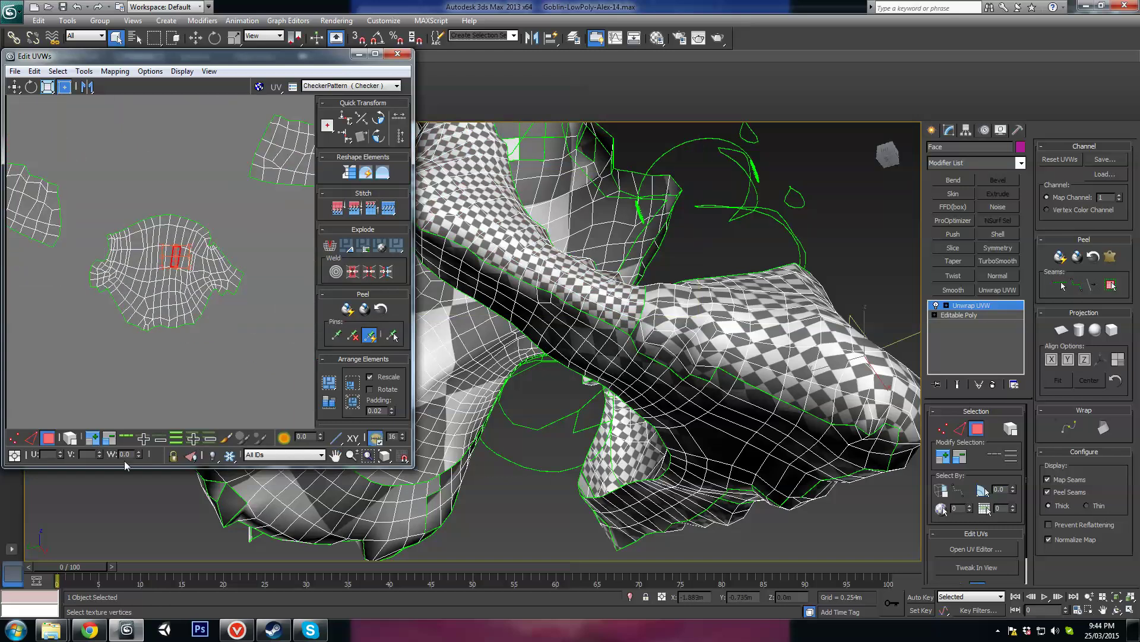
click(70, 437)
key(z)
alt+middle_drag(764, 428, 823, 430)
click(1110, 256)
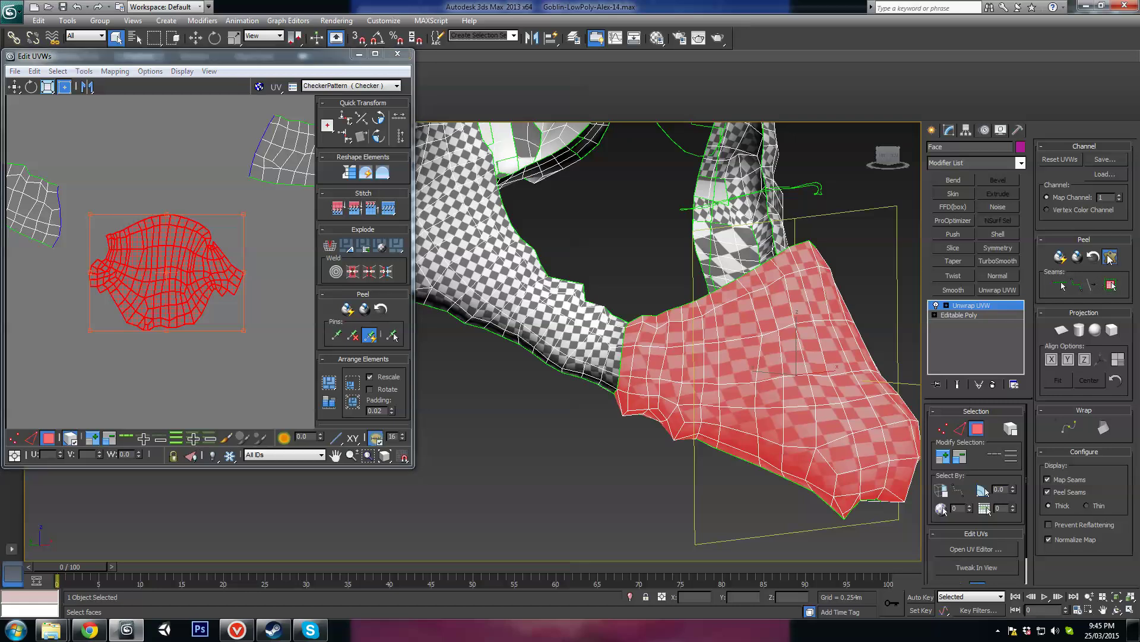
click(568, 192)
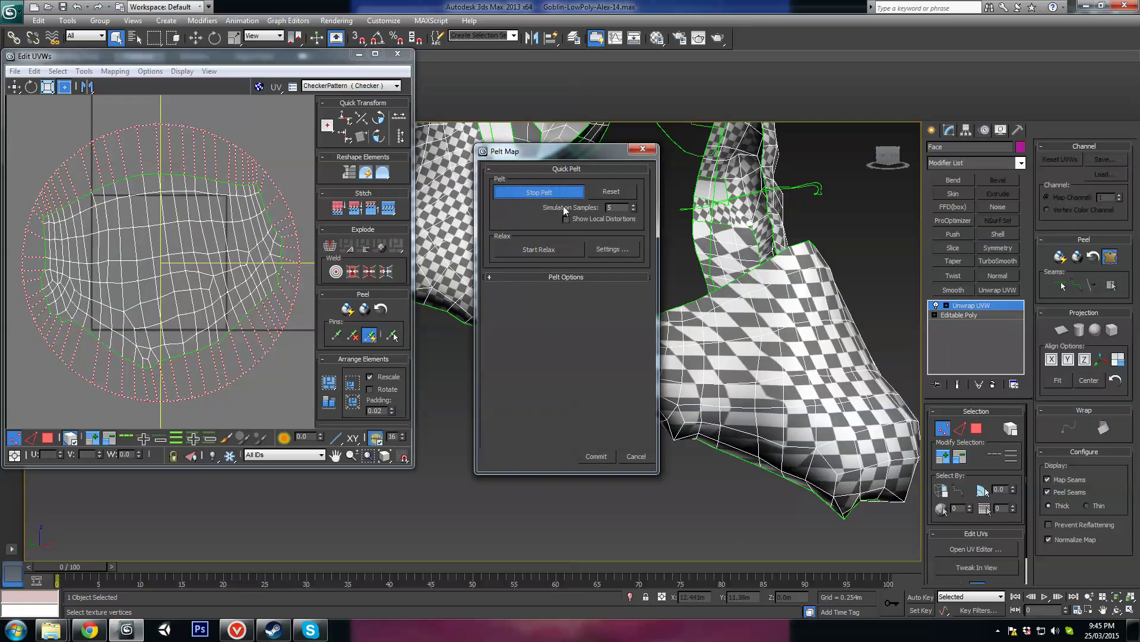
click(539, 251)
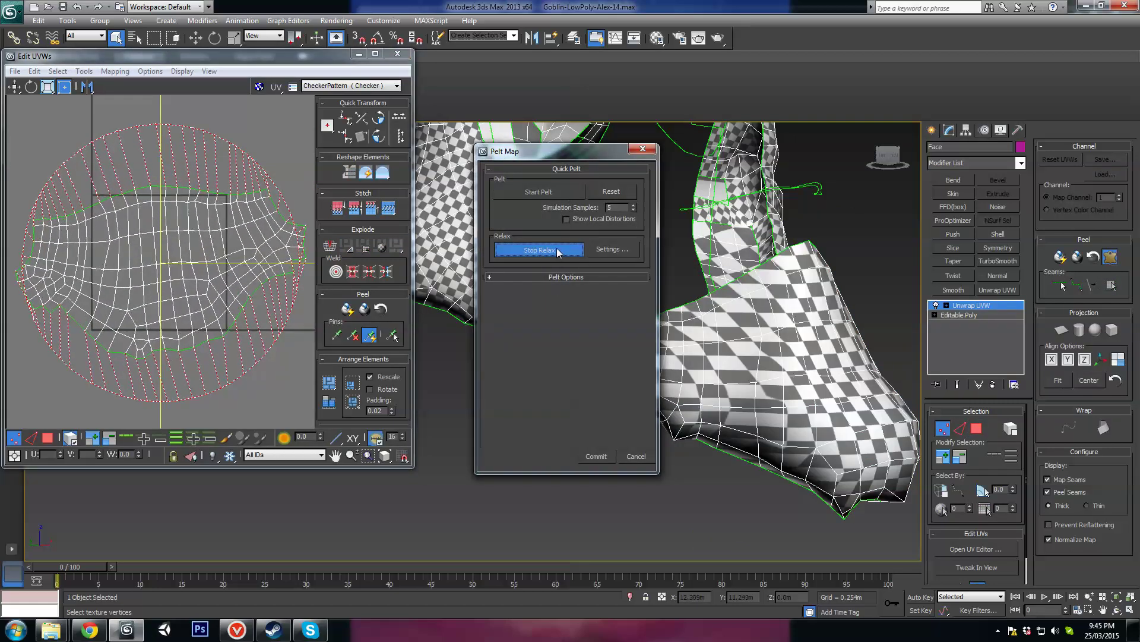
click(597, 456)
Move the pelted chin shell off the UV tile to the space below and between the two strand shells
scroll(205, 231, down, 3)
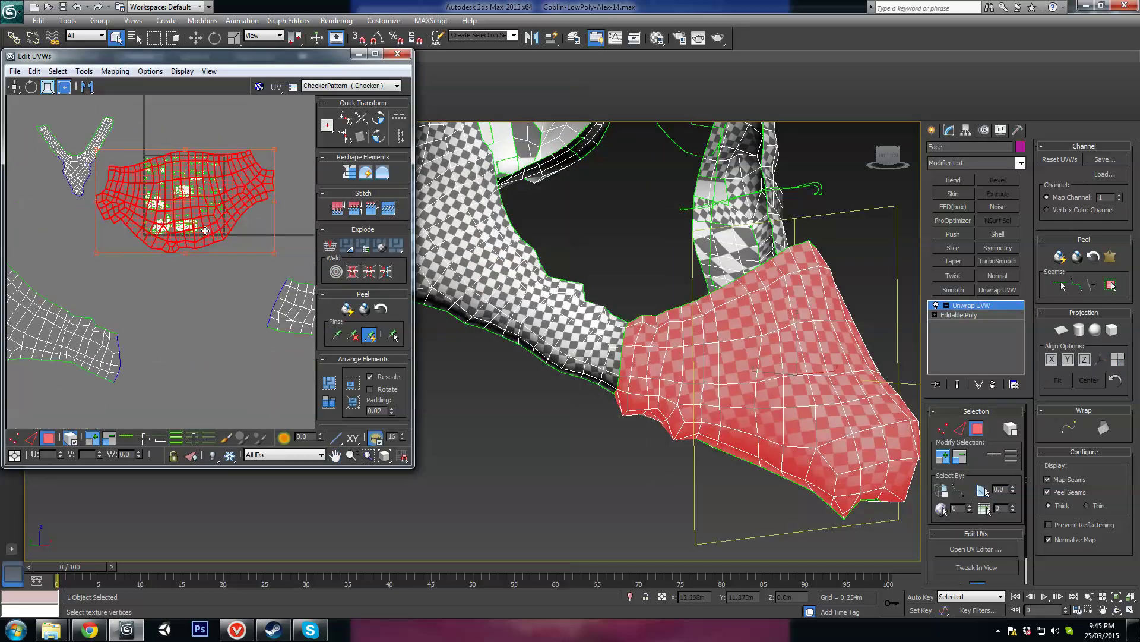
middle_drag(205, 230, 228, 155)
scroll(228, 155, down, 3)
drag(237, 130, 234, 289)
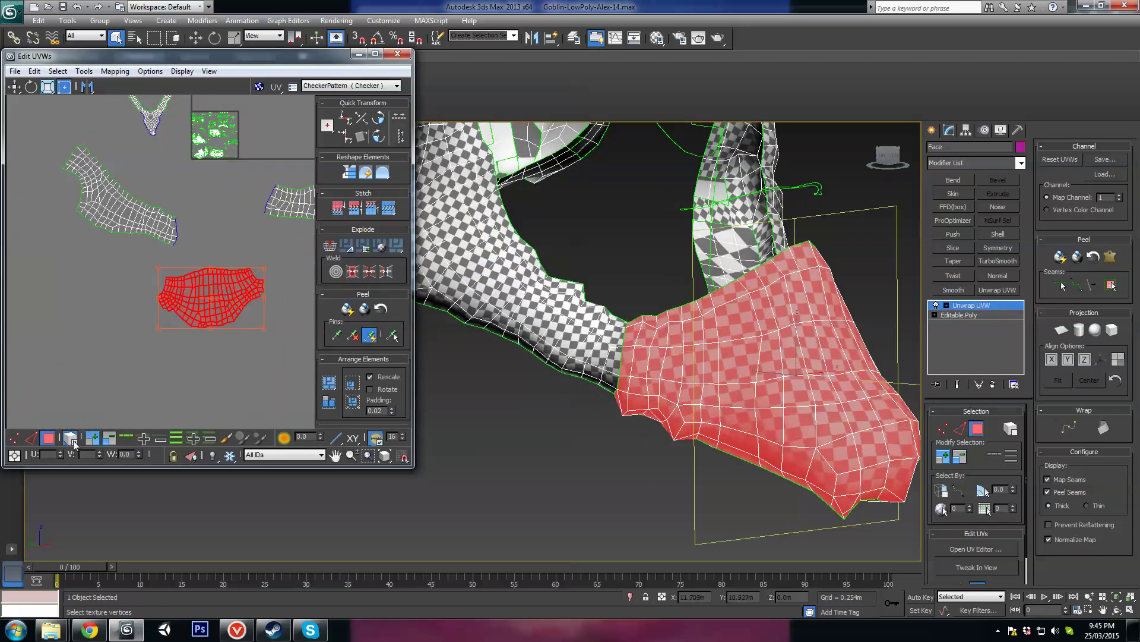
Select a border edge on the chin shell's left end and stitch the left-hand strand to it with clusters aligned and scaled
click(31, 438)
scroll(240, 285, up, 3)
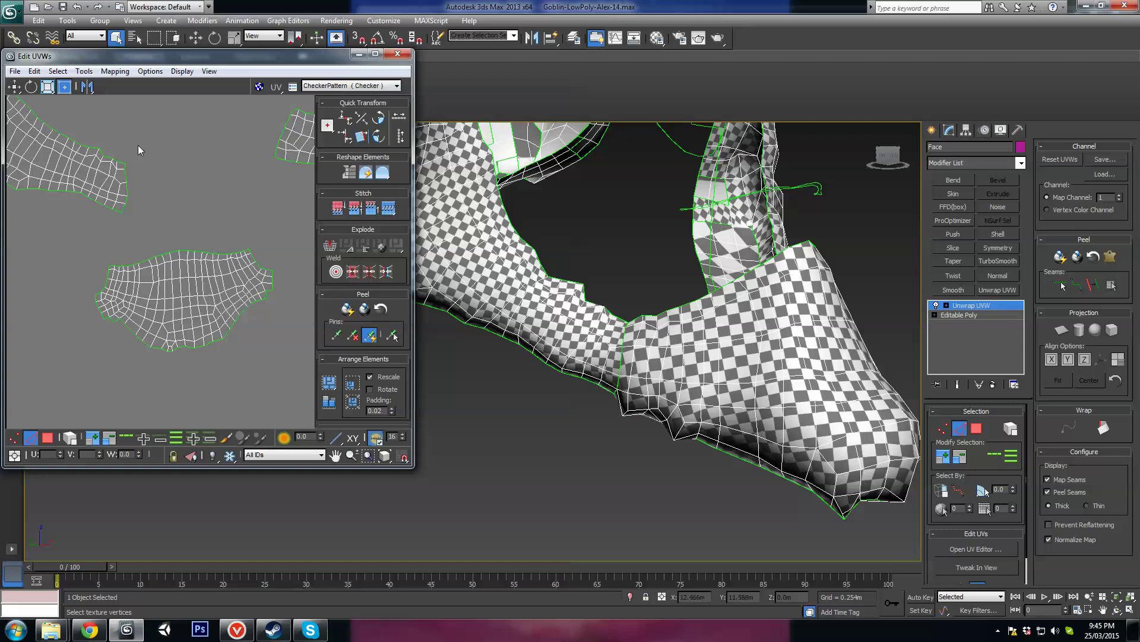
drag(138, 145, 68, 230)
scroll(88, 242, up, 3)
middle_drag(149, 203, 188, 191)
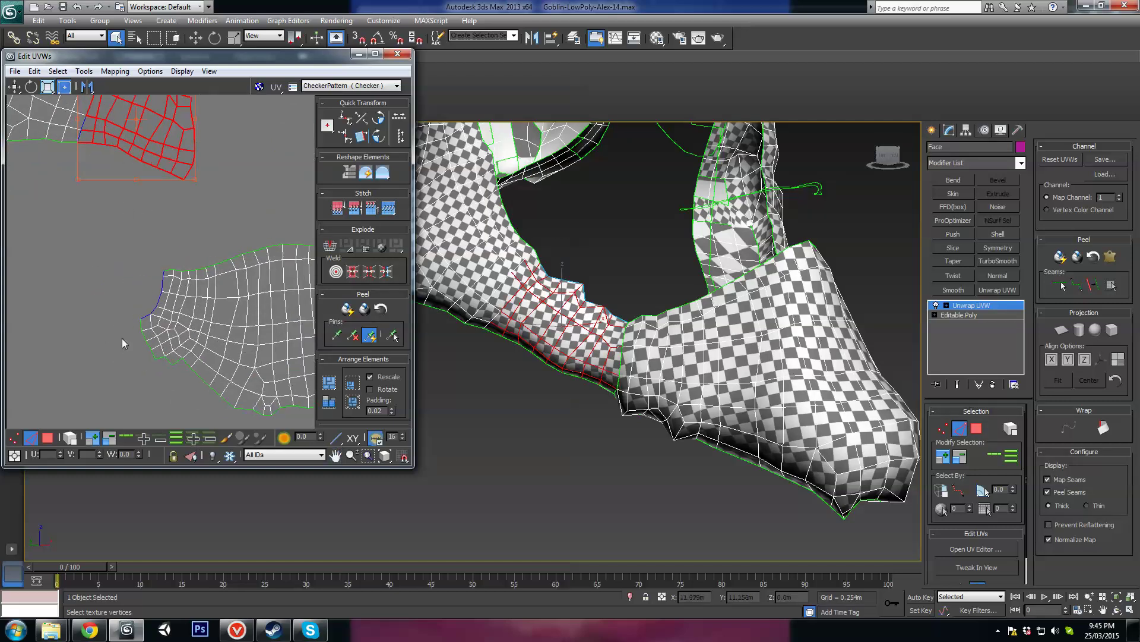
click(160, 297)
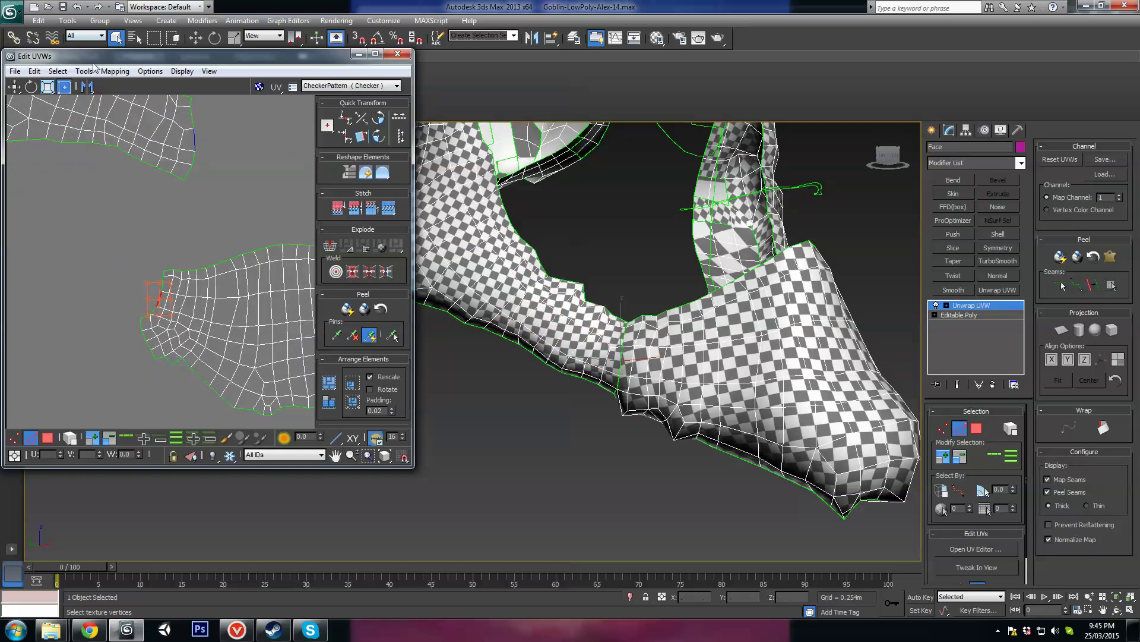
click(83, 72)
click(40, 209)
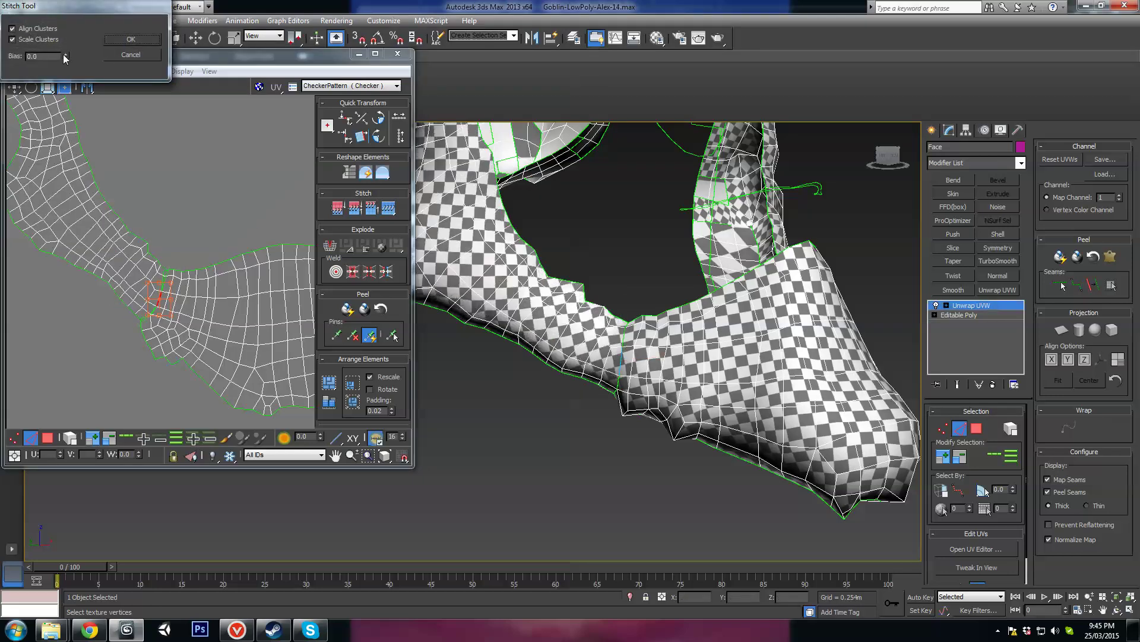
click(131, 39)
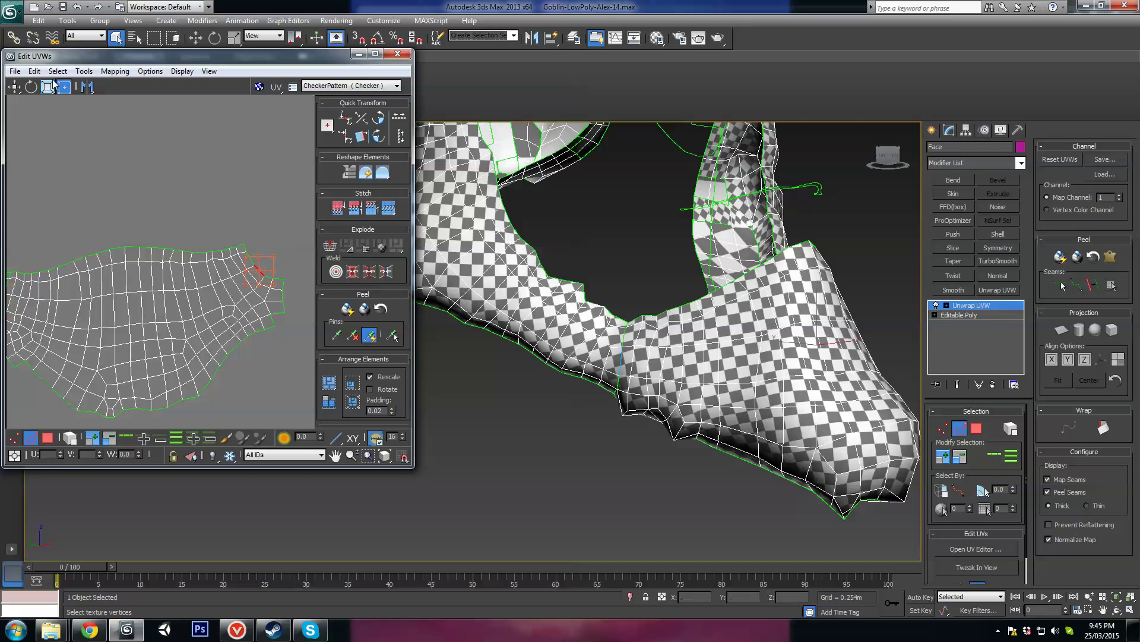
Stitch the right-hand strand to the chin shell at the selected border edge, with clusters aligned and scaled
click(83, 70)
click(39, 208)
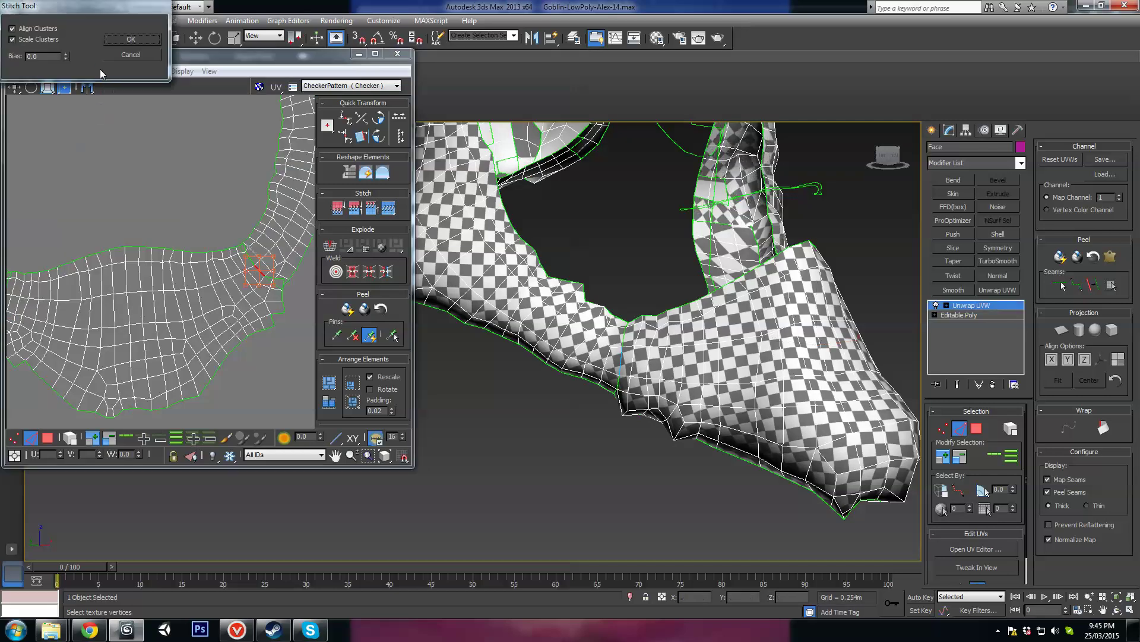
click(131, 40)
Stitch the remaining open edges at the upper and lower ends of the seam between the chin and the right-hand strand
scroll(266, 313, up, 5)
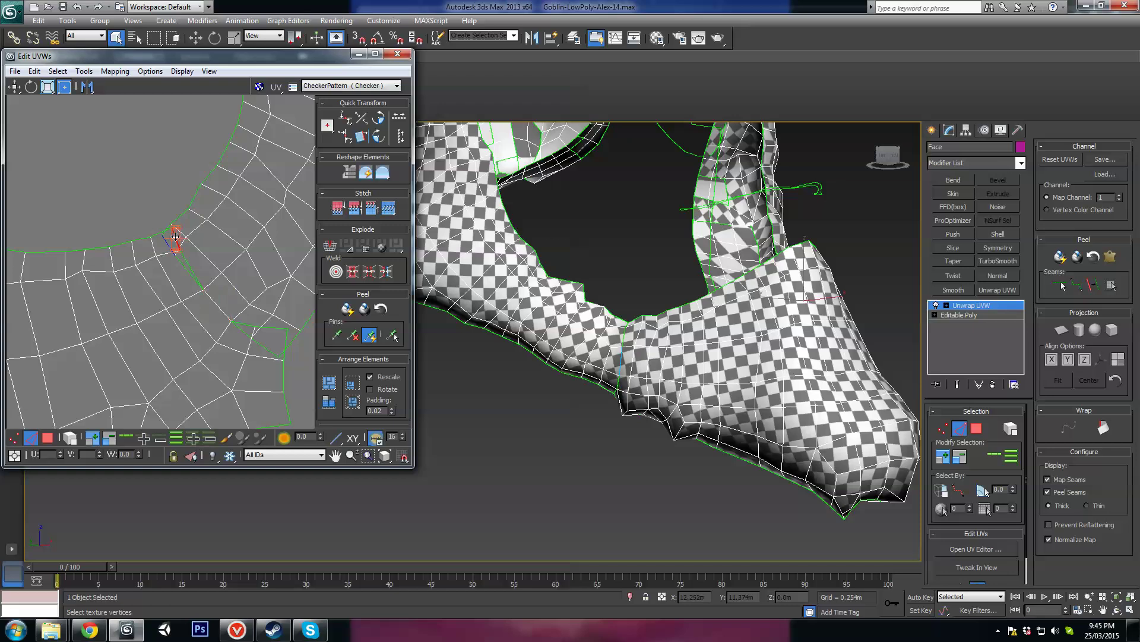
click(84, 70)
click(48, 206)
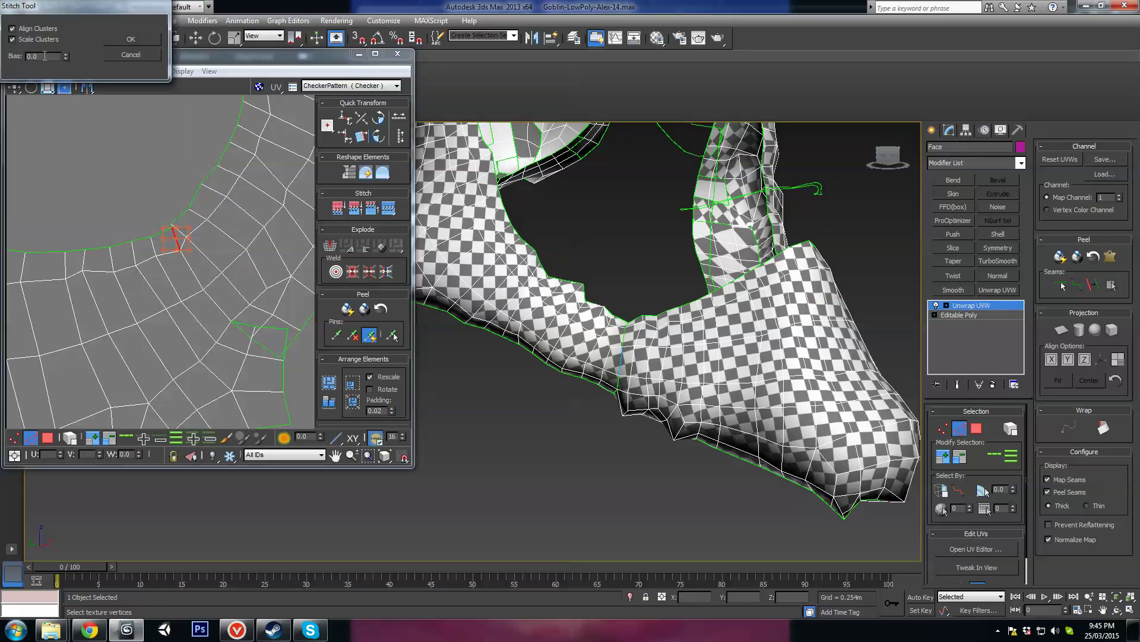
click(133, 39)
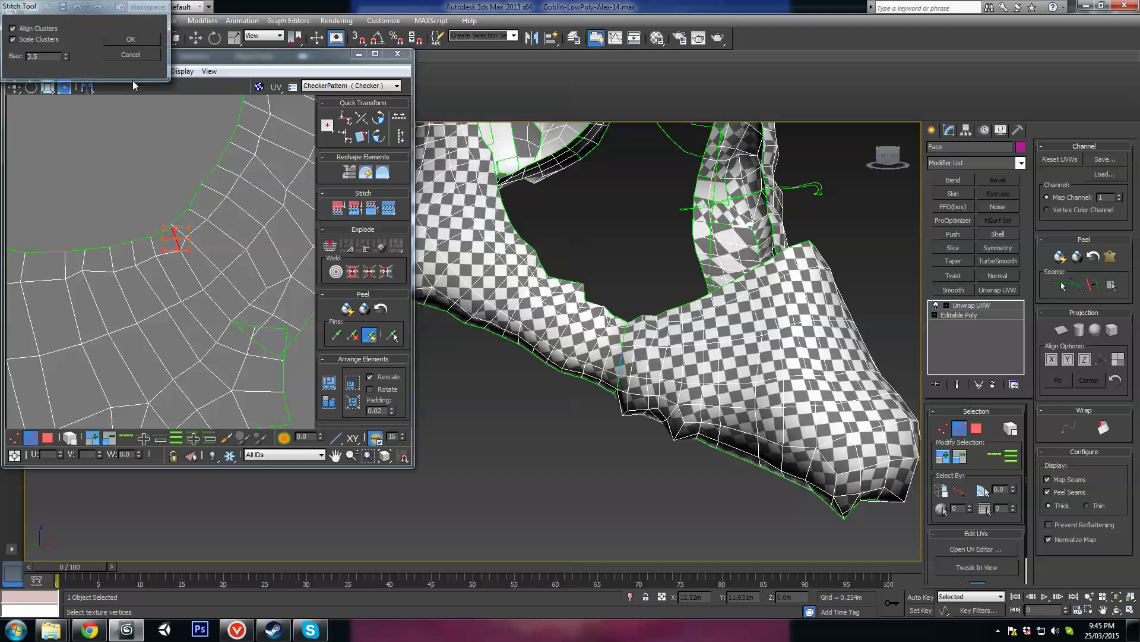
middle_drag(271, 353, 231, 301)
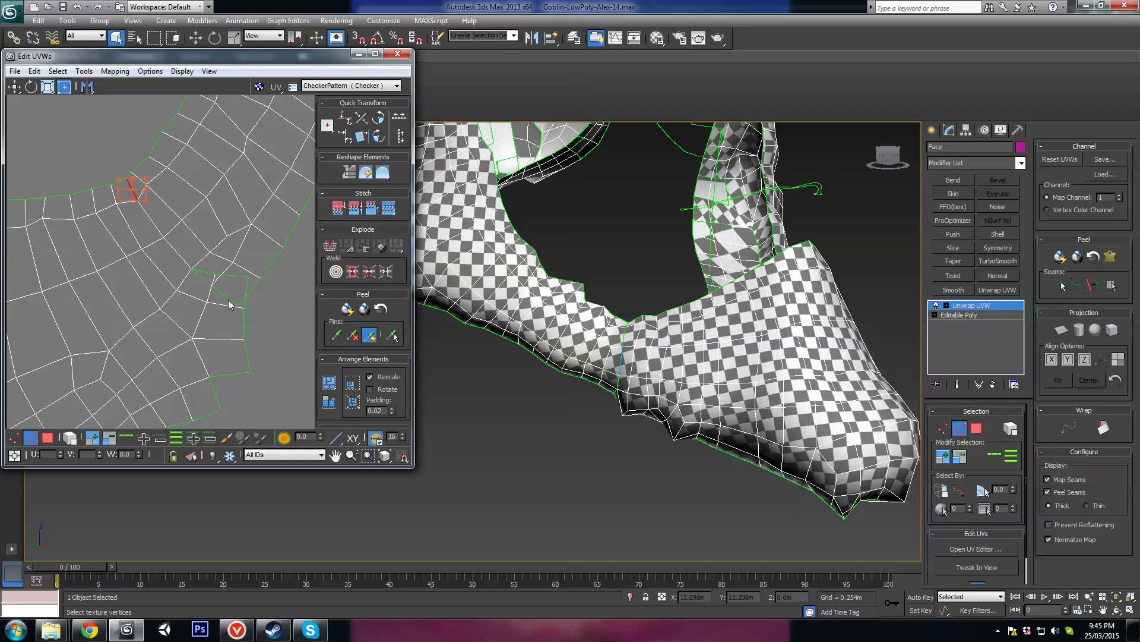
click(84, 71)
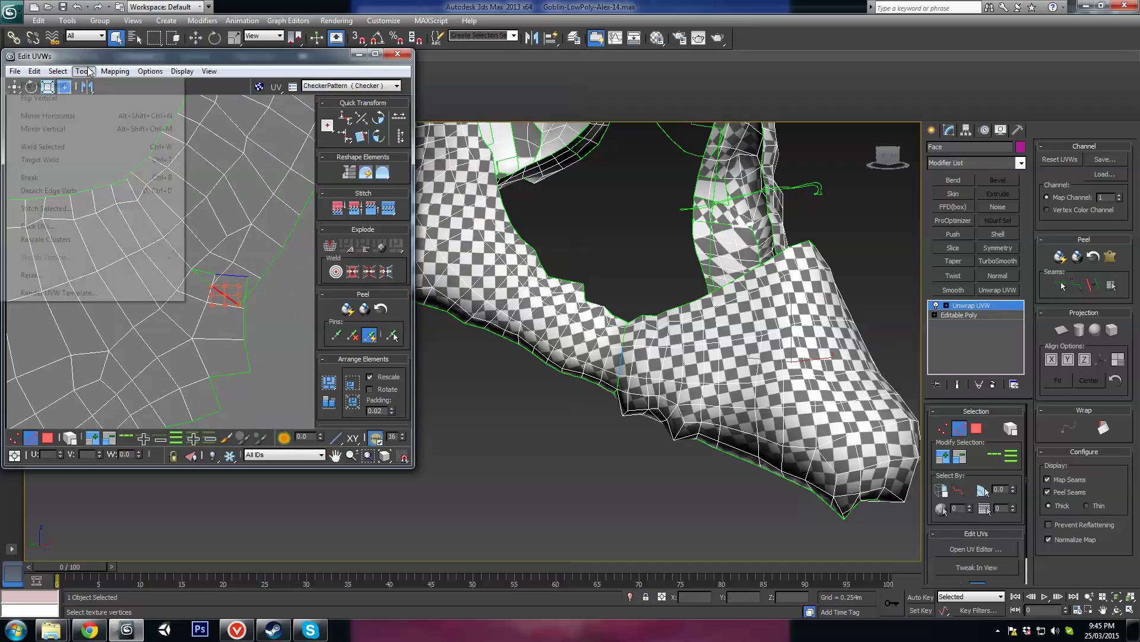
click(49, 209)
click(133, 40)
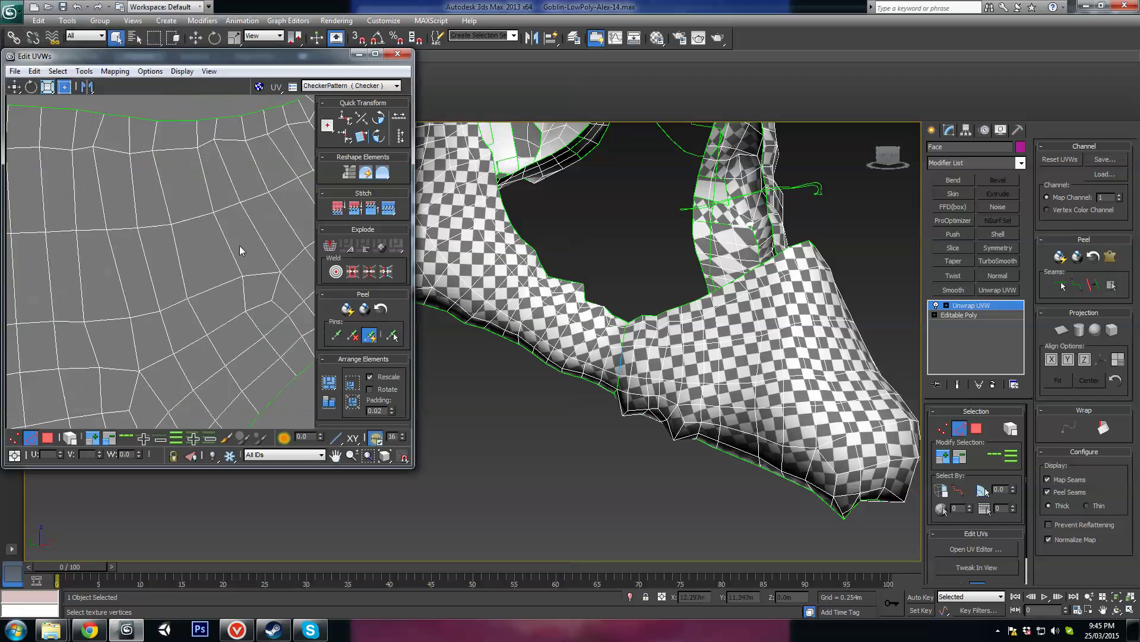
Stitch the remaining open edges along the seam between the chin and the left-hand strand, using a bias of 0.5
middle_drag(240, 244, 128, 275)
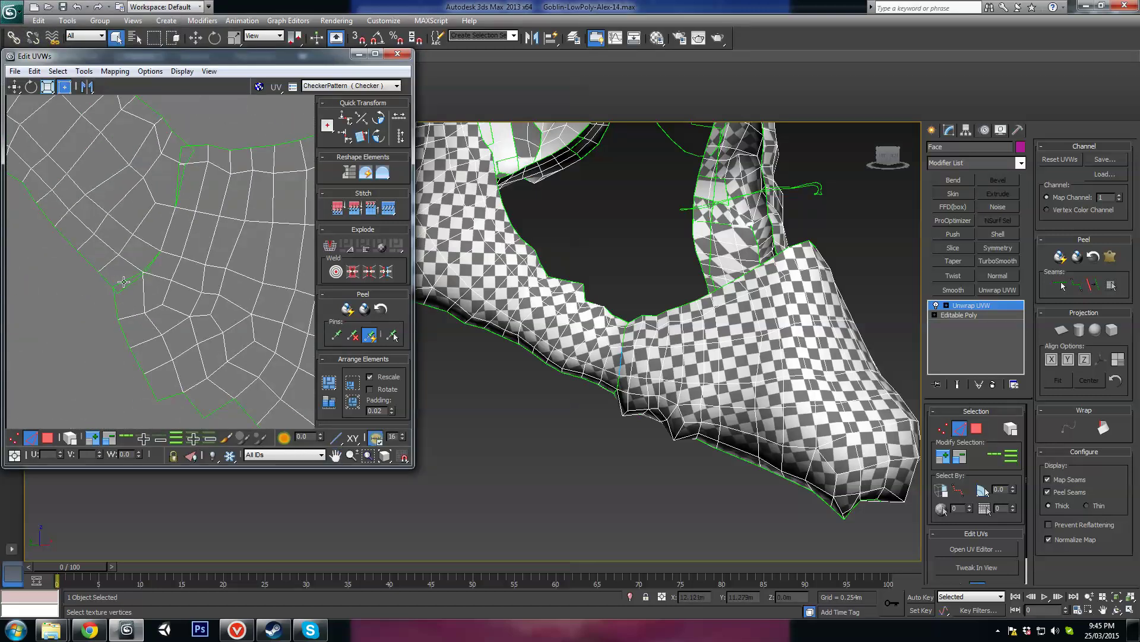
click(84, 71)
click(52, 211)
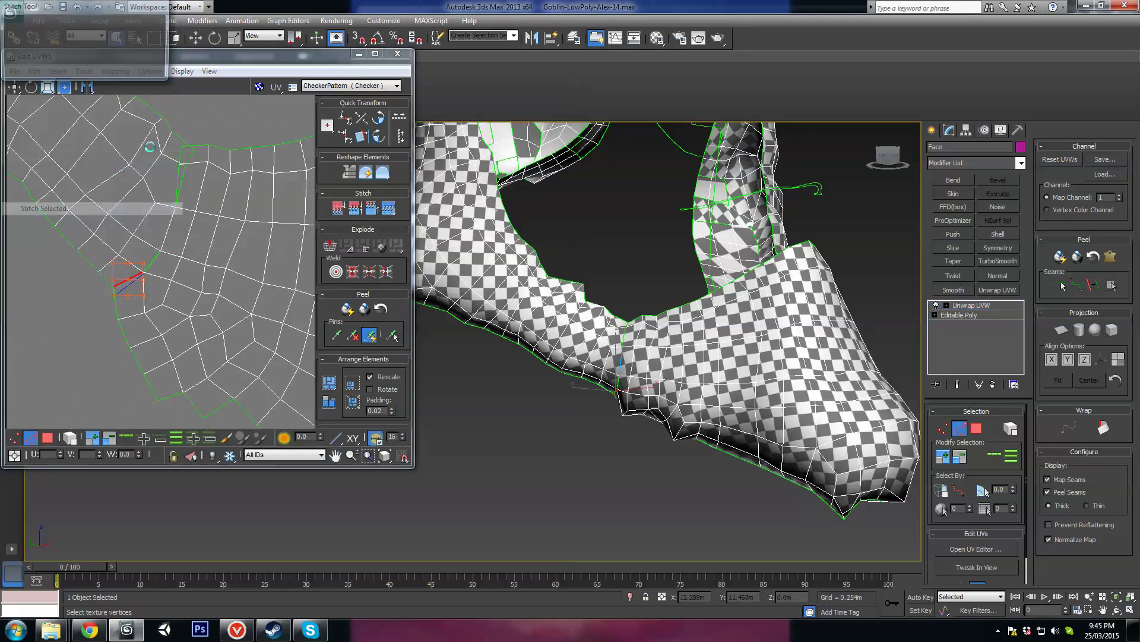
click(132, 40)
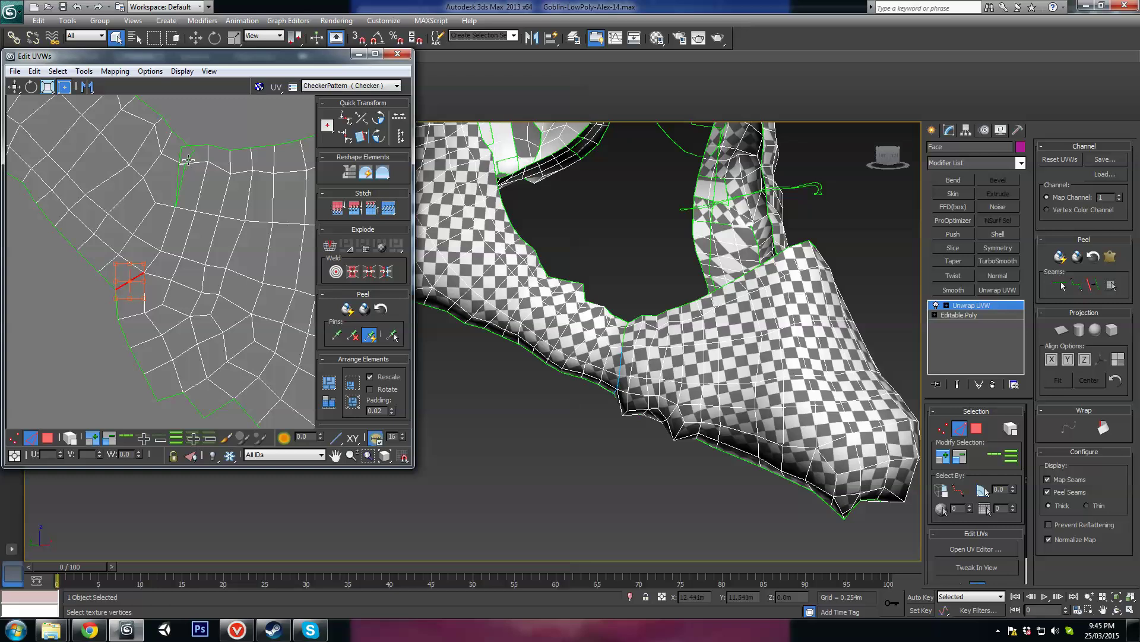
click(85, 71)
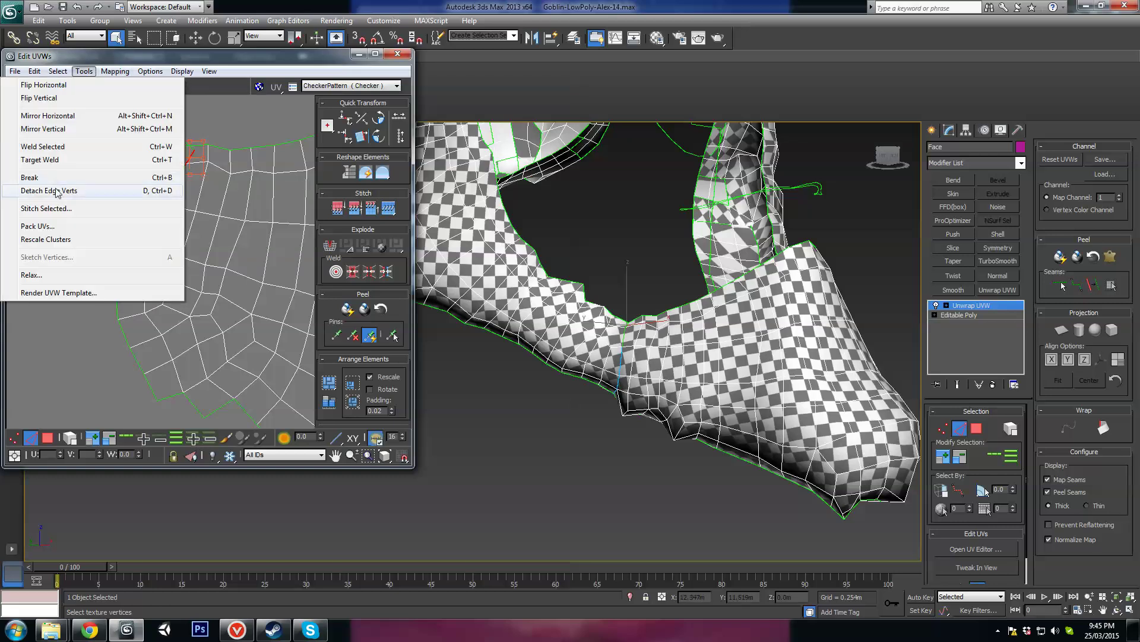
click(43, 209)
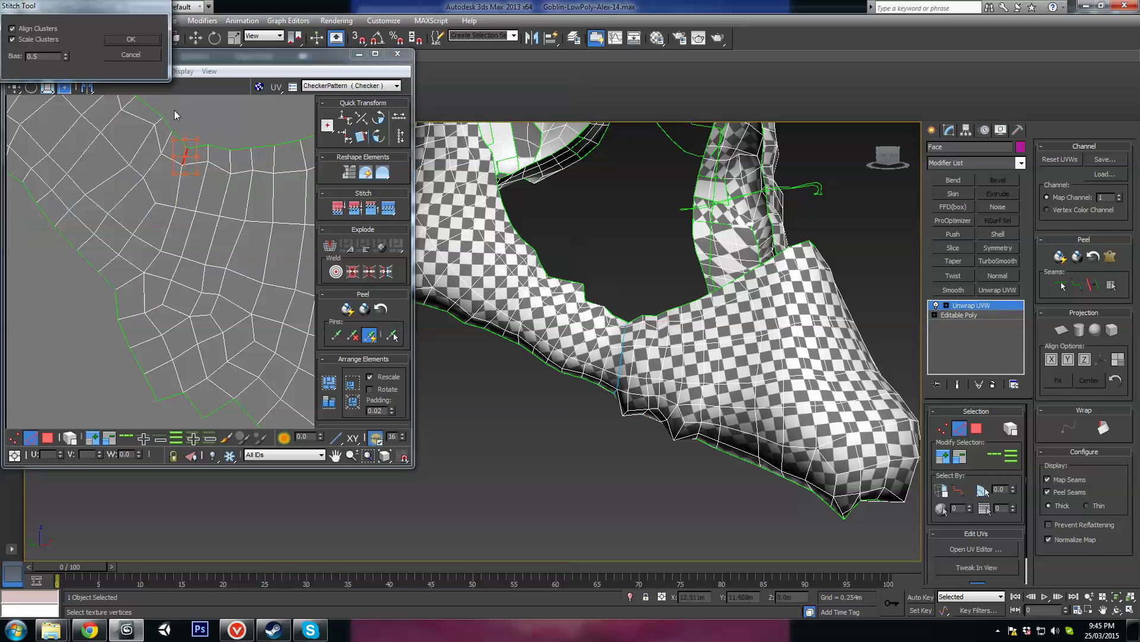
click(144, 40)
scroll(661, 373, up, 3)
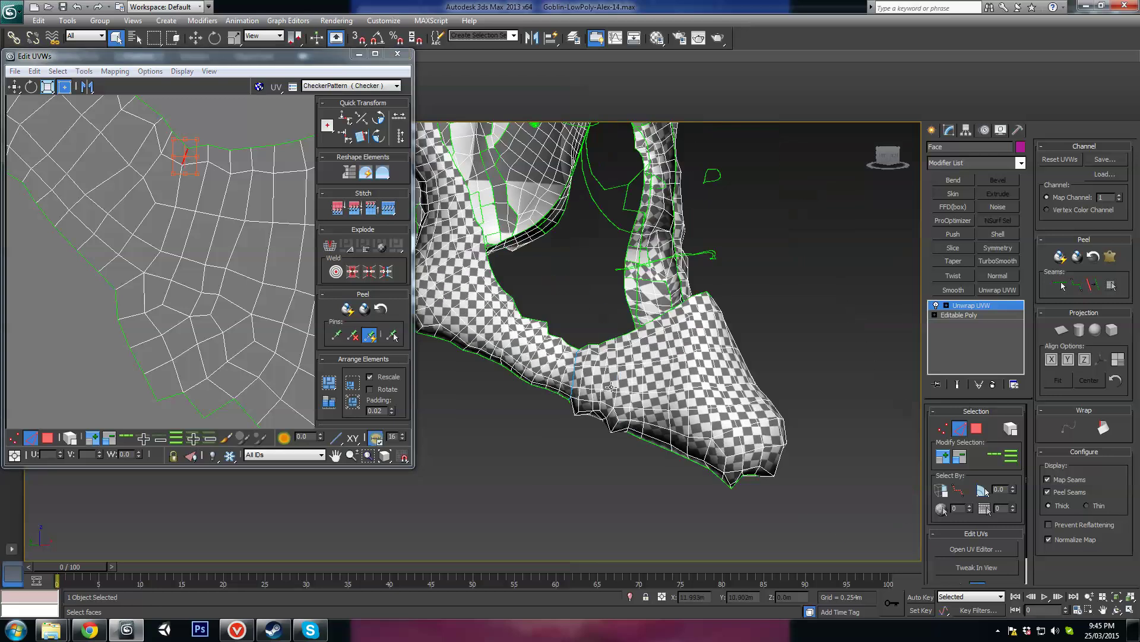
Inspect the beard strands on the model and in the UV layout for remaining open seams
scroll(660, 373, down, 3)
alt+middle_drag(683, 369, 564, 354)
scroll(670, 301, down, 3)
scroll(601, 356, up, 3)
scroll(81, 252, down, 6)
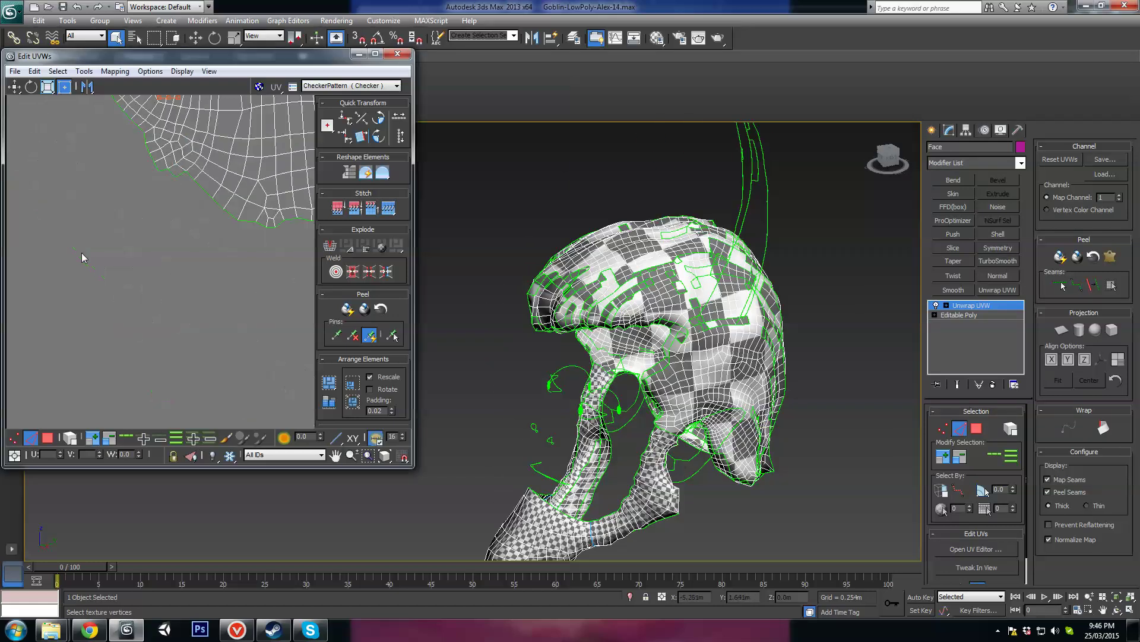
middle_drag(186, 230, 231, 276)
scroll(151, 208, up, 2)
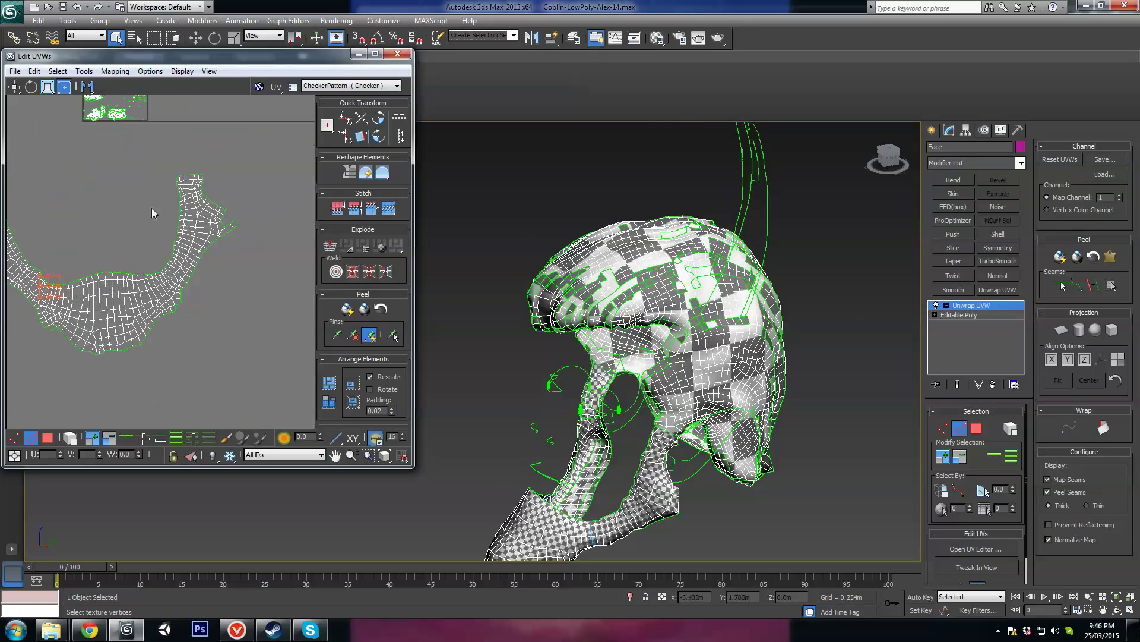
alt+middle_drag(693, 388, 612, 389)
scroll(600, 389, up, 5)
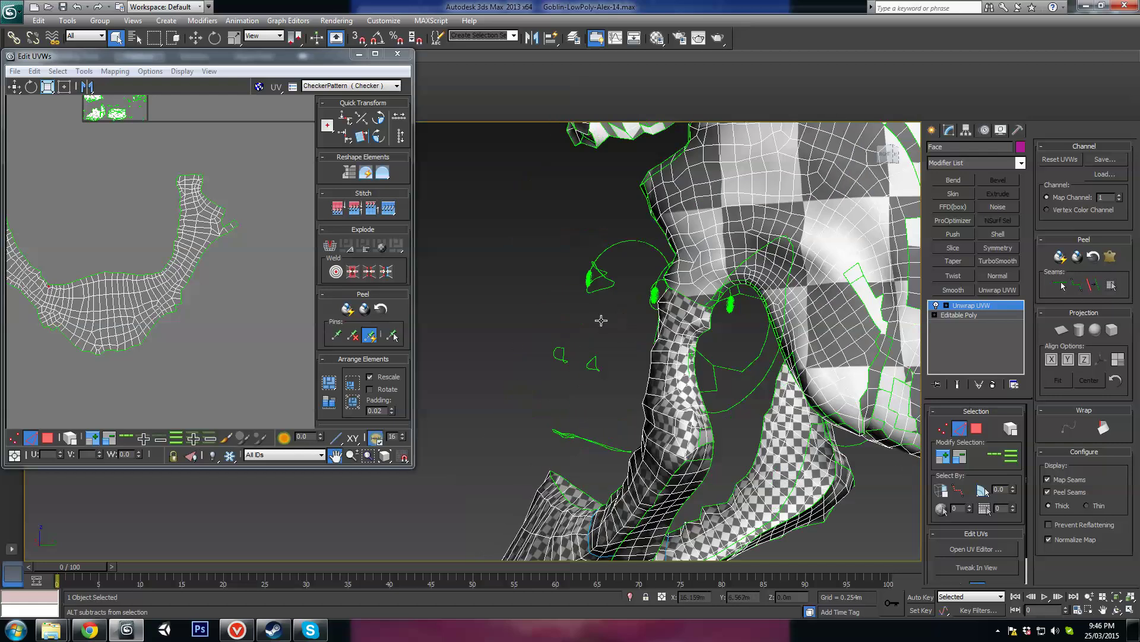
alt+middle_drag(589, 312, 589, 348)
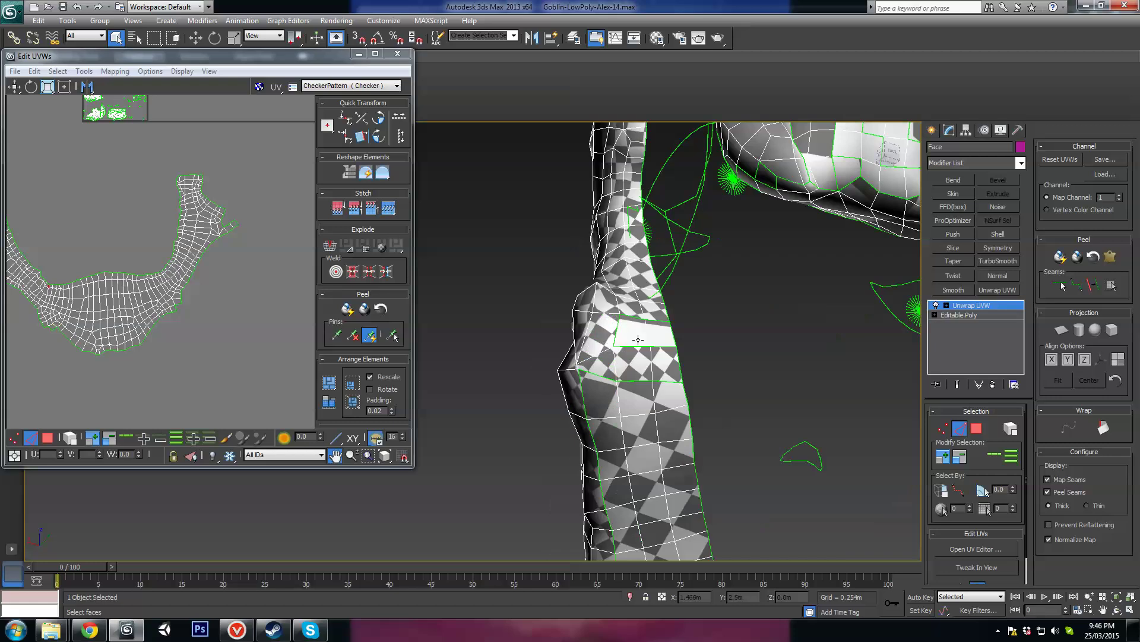
Stitch the small loose patch to the strip at the right-hand strand's notch, with clusters aligned and scaled and a bias of 0
scroll(215, 277, up, 4)
middle_drag(239, 238, 193, 398)
scroll(193, 398, up, 2)
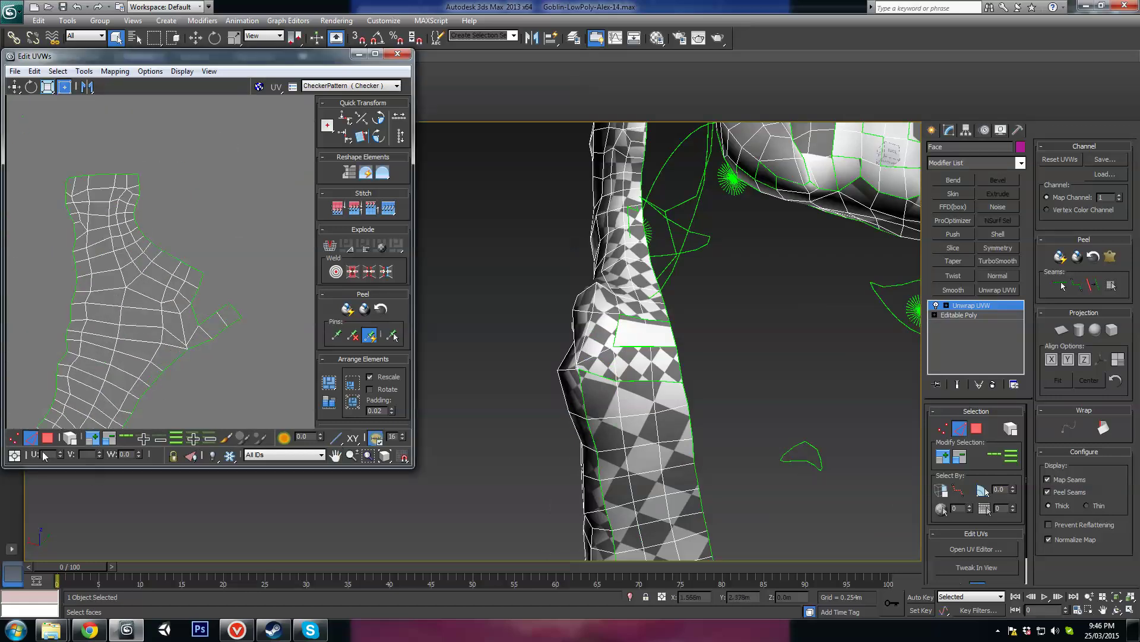
click(83, 71)
click(36, 208)
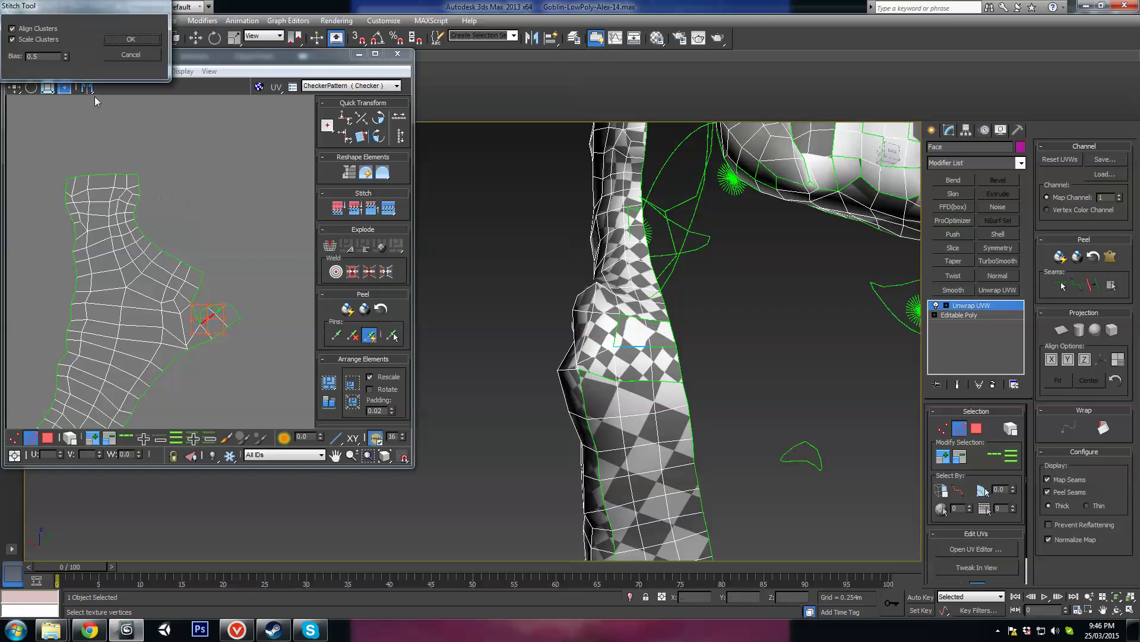
click(128, 41)
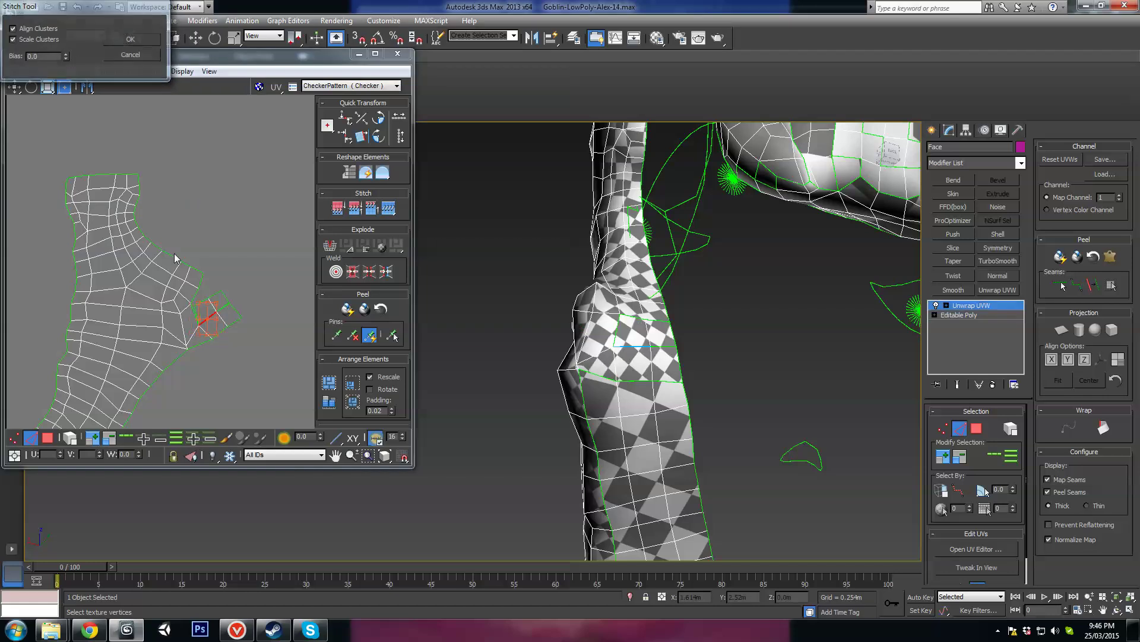
Select the patch's edges, then rotate it slightly and move it up into the notch of the right-hand strand
scroll(213, 297, up, 5)
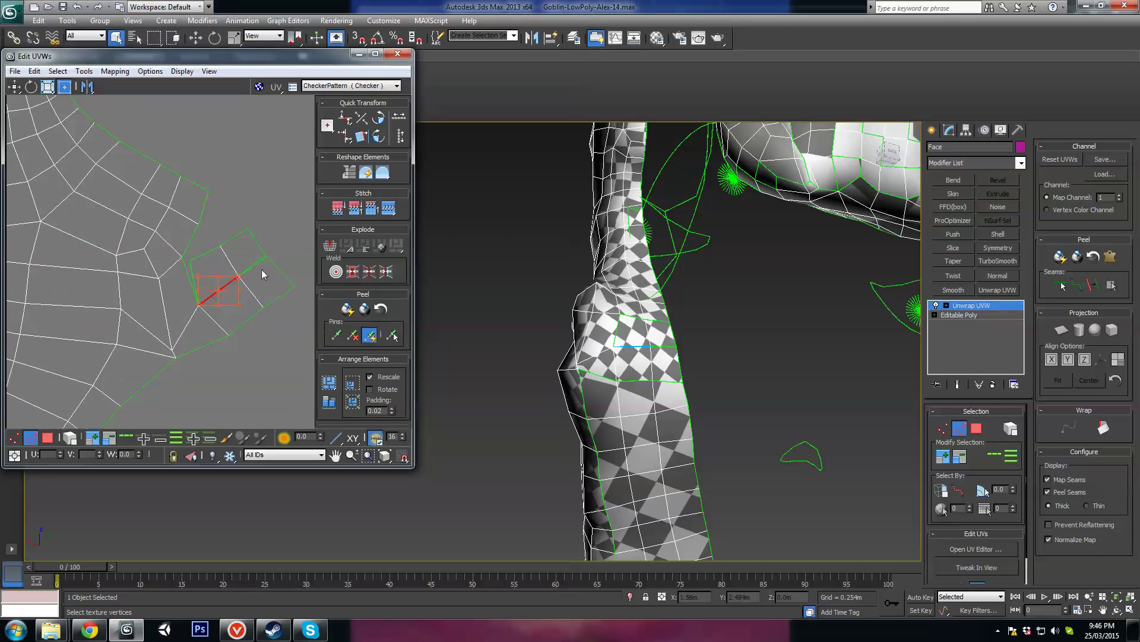
middle_drag(270, 260, 249, 269)
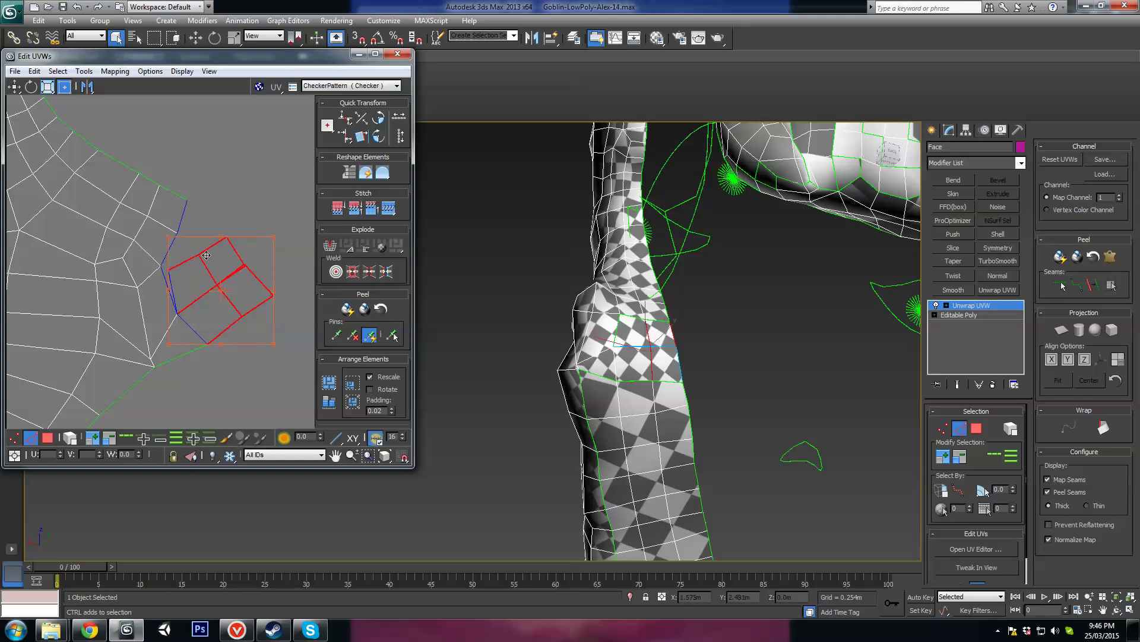
drag(219, 235, 210, 236)
drag(223, 276, 219, 261)
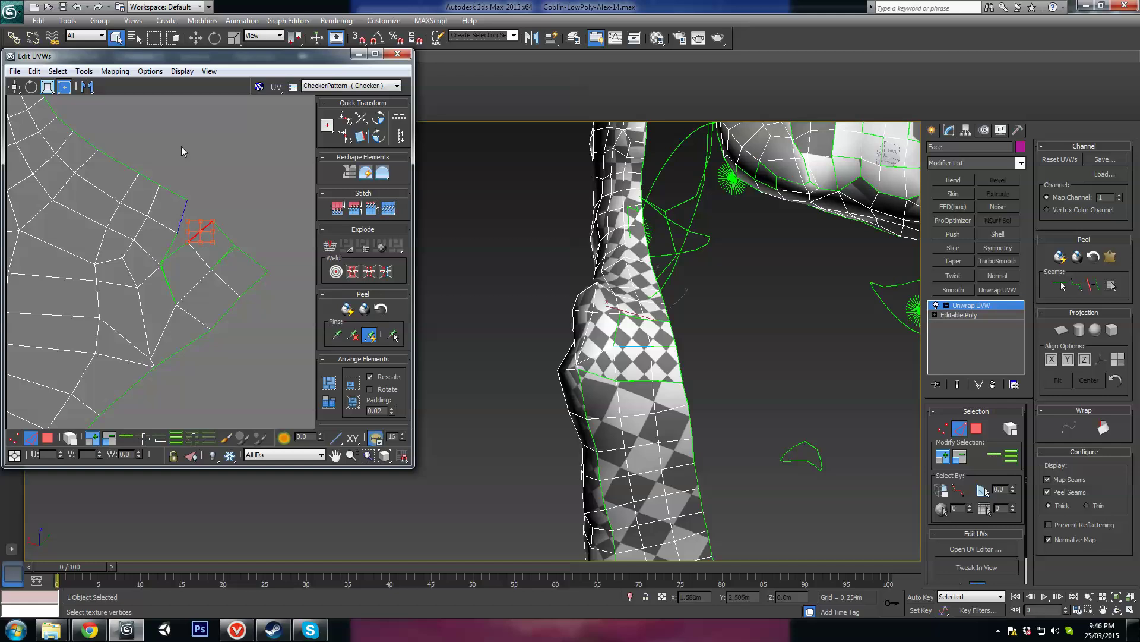
Stitch the patch's upper open edge and the adjoining seam edges to the right-hand strand, with clusters aligned and scaled
click(93, 72)
click(36, 210)
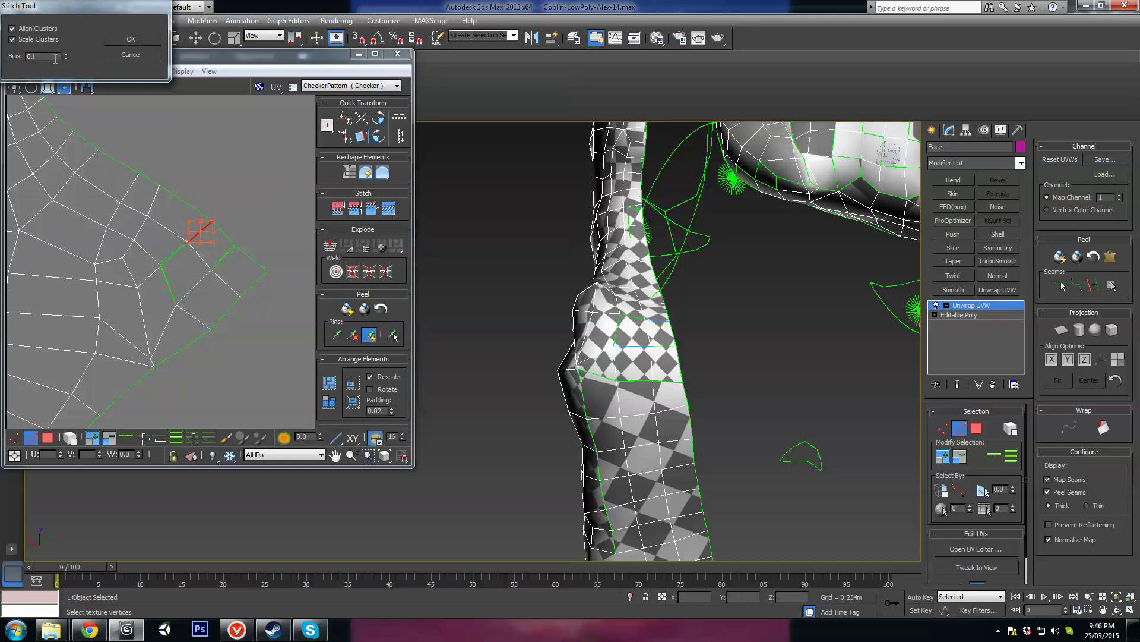
click(123, 41)
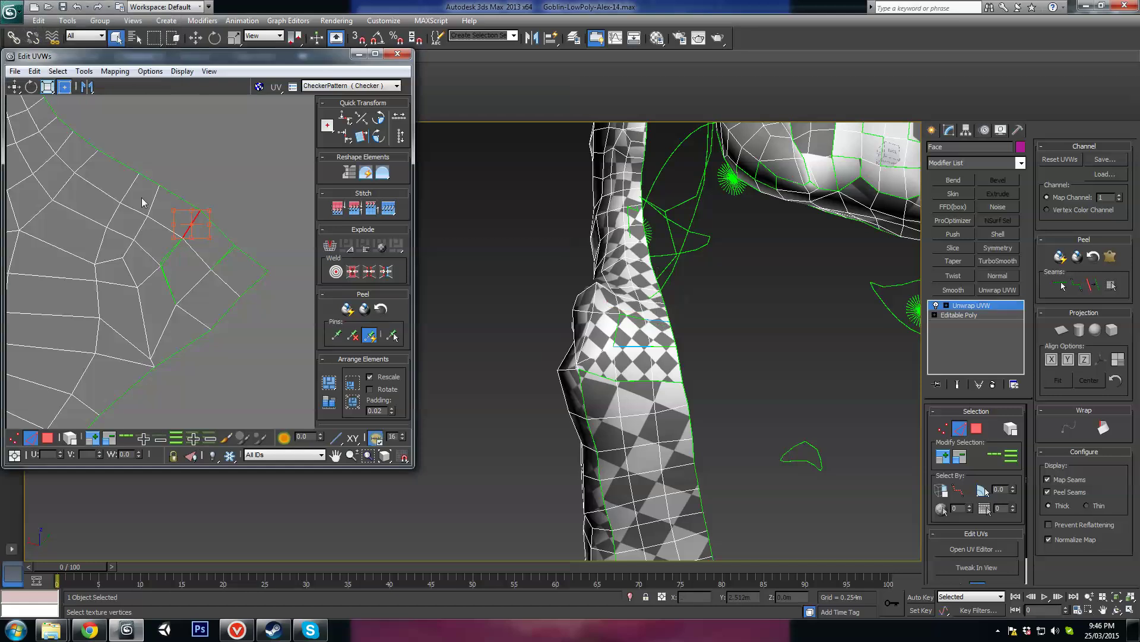
click(84, 71)
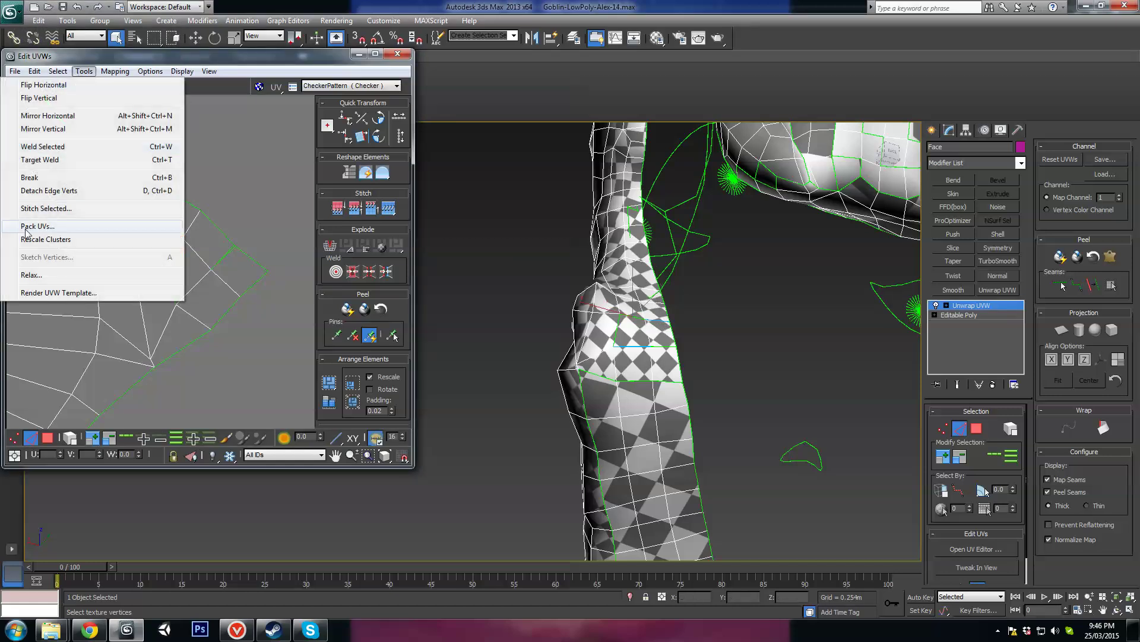
click(43, 209)
click(124, 40)
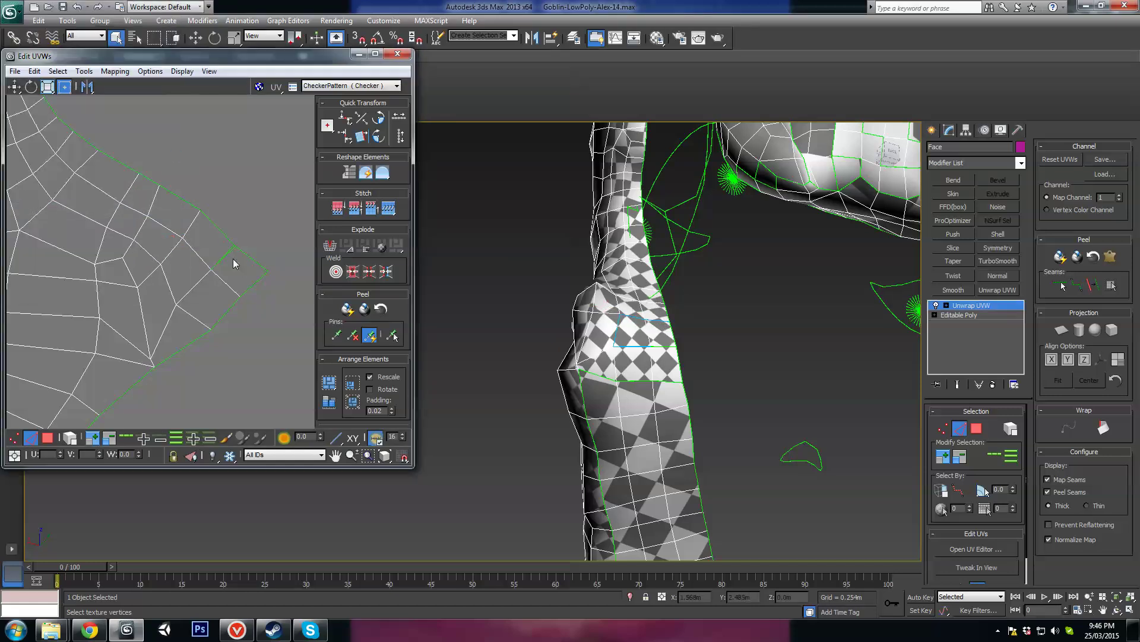
Stitch the last open edge inside the patch at the outer corner of the right-hand strand
click(84, 70)
click(42, 209)
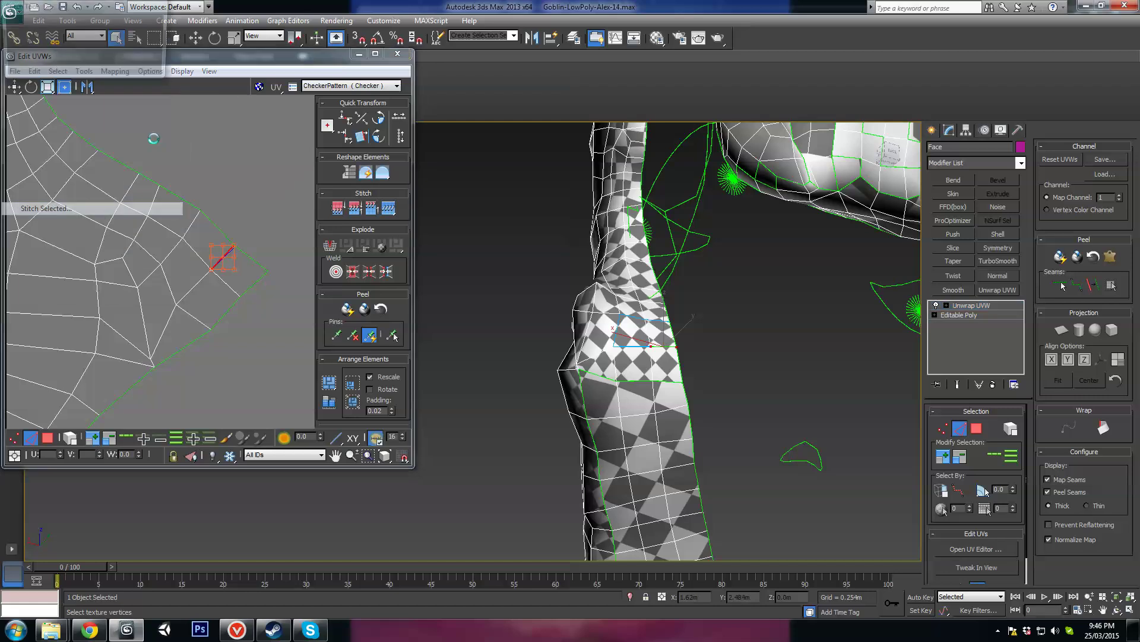
click(143, 41)
scroll(212, 308, down, 3)
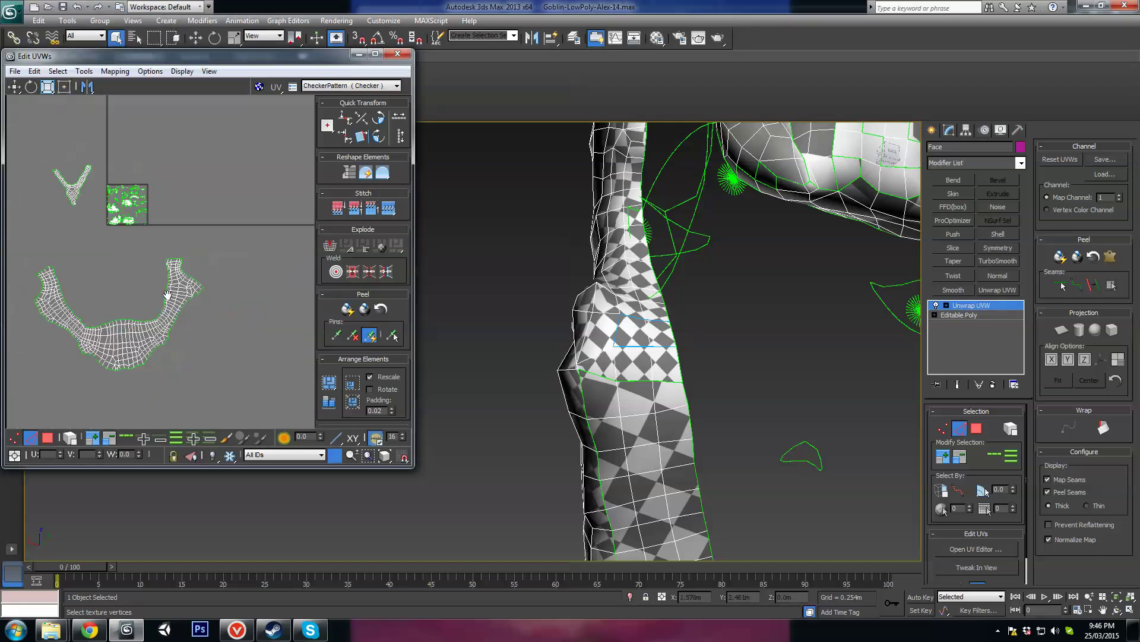
scroll(160, 280, up, 3)
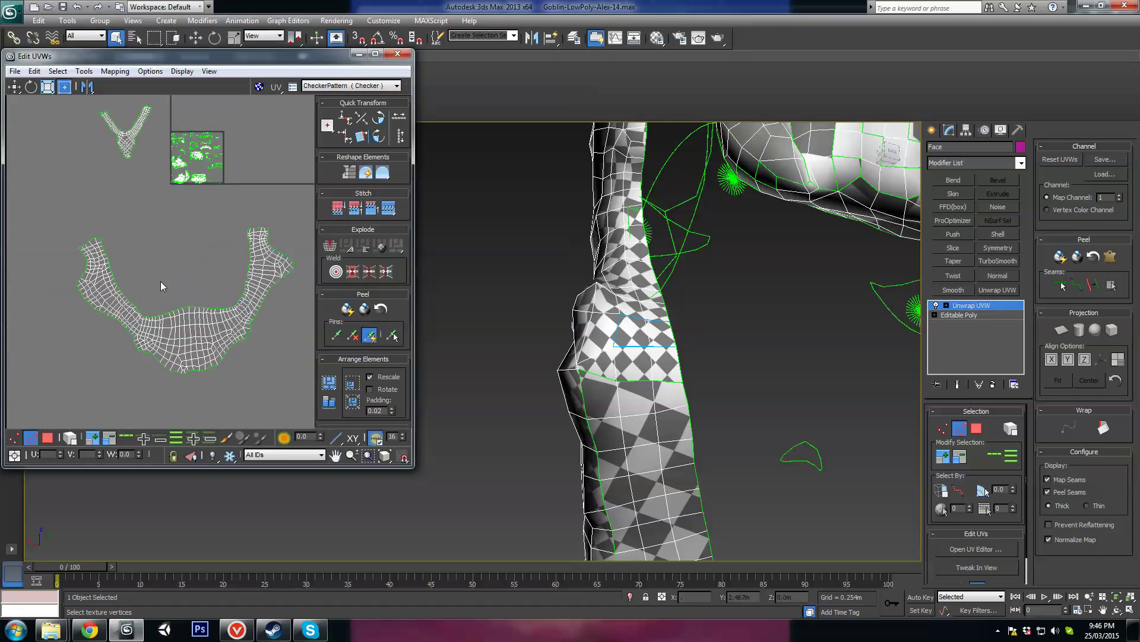
Select all shells inside the UV square as polygons and examine which faces of the head they cover
click(50, 439)
click(208, 210)
click(685, 323)
scroll(552, 341, down, 5)
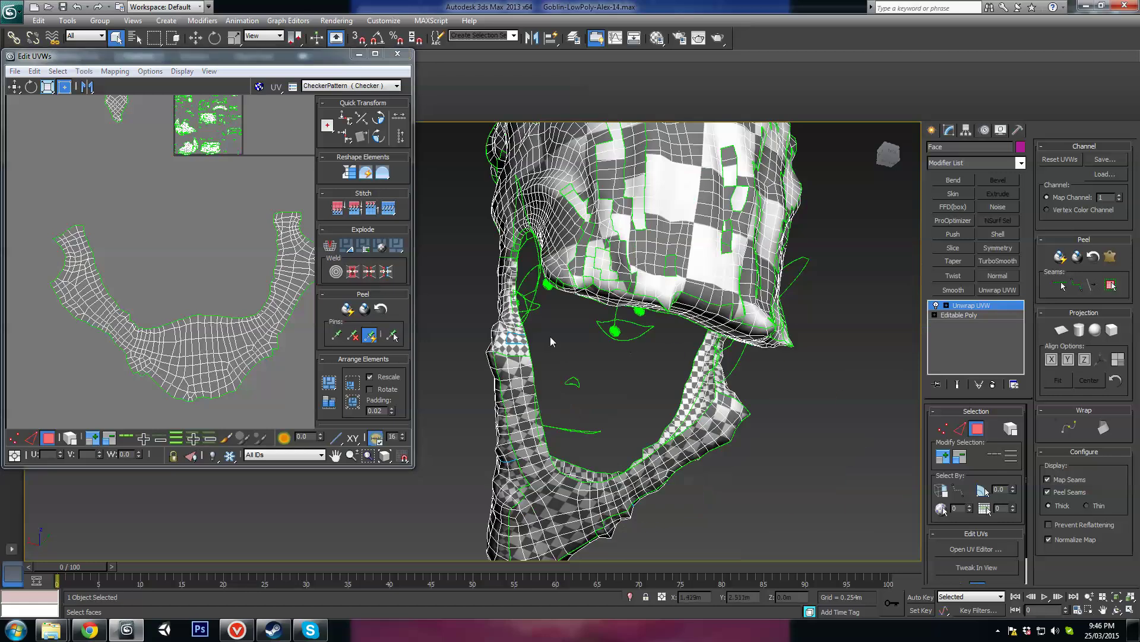
alt+middle_drag(515, 350, 752, 300)
middle_drag(241, 105, 265, 174)
scroll(265, 173, up, 4)
drag(280, 125, 115, 308)
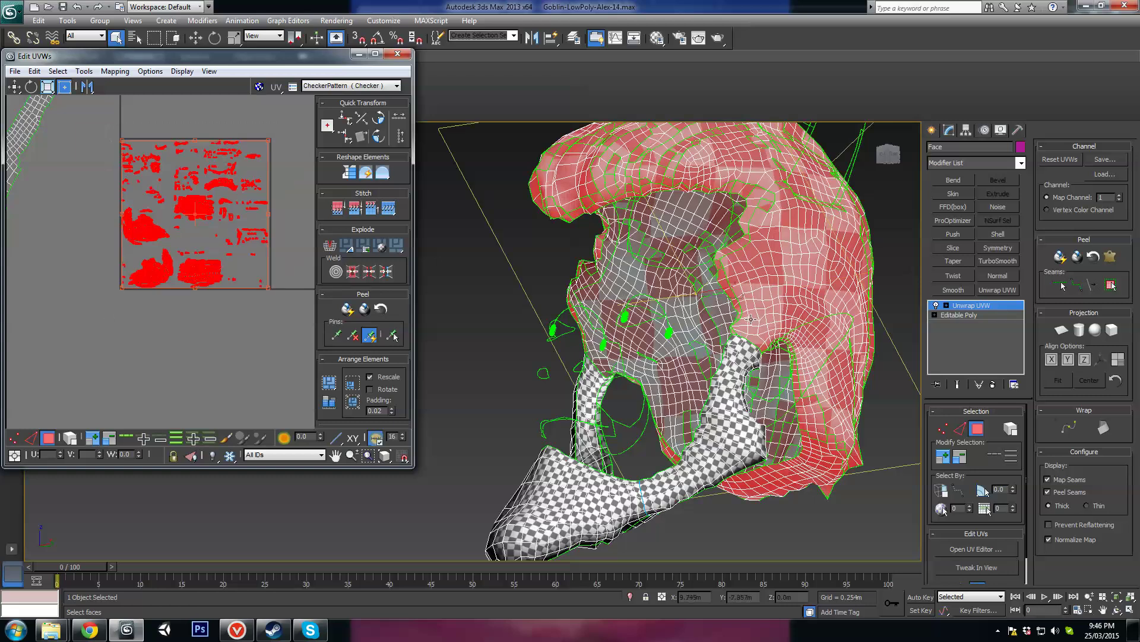
scroll(534, 285, down, 3)
alt+middle_drag(534, 285, 731, 339)
scroll(573, 282, up, 4)
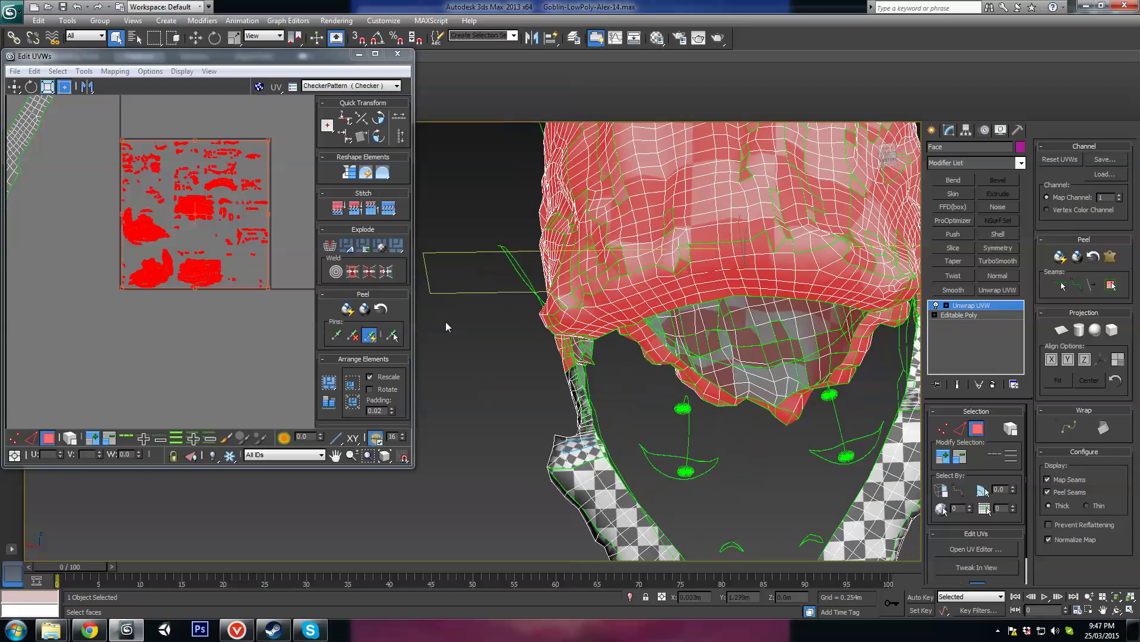
Select the curved brow band along the front rim of the hair as a whole UV element
click(626, 306)
scroll(178, 171, up, 4)
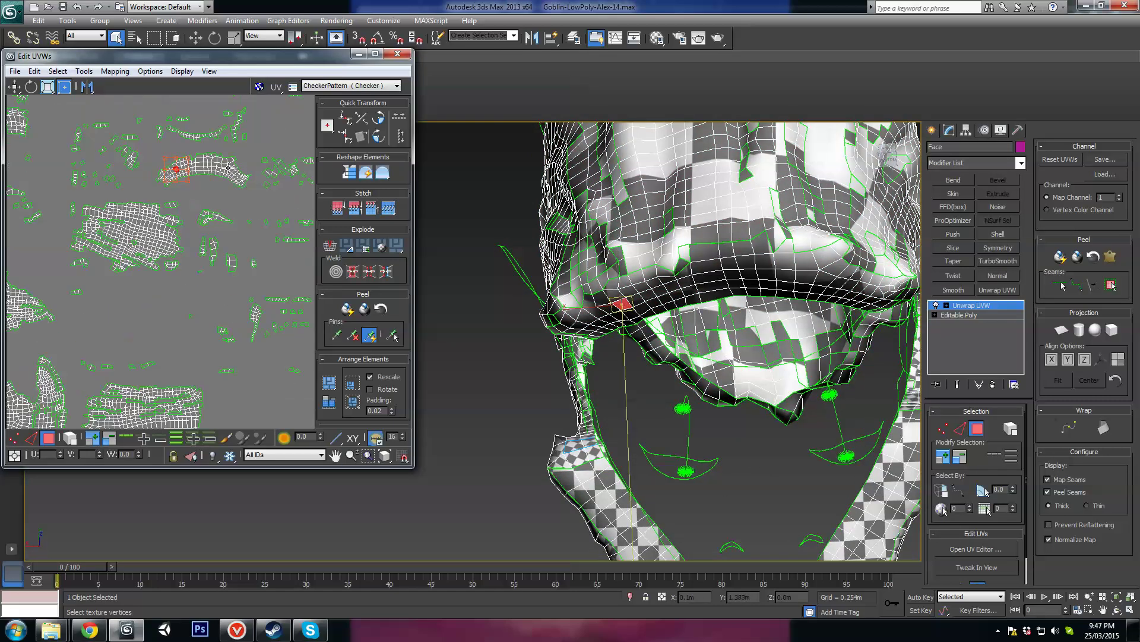
click(69, 442)
click(226, 170)
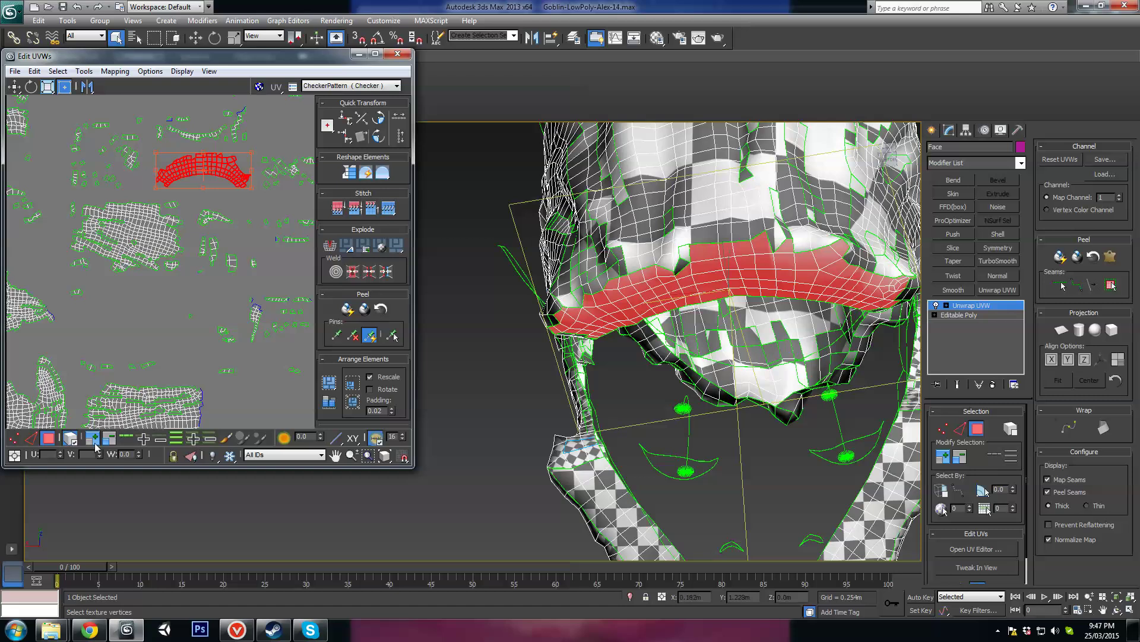
Check the selected brow band from several sides and deselect the outermost faces at one end
alt+middle_drag(665, 333, 664, 292)
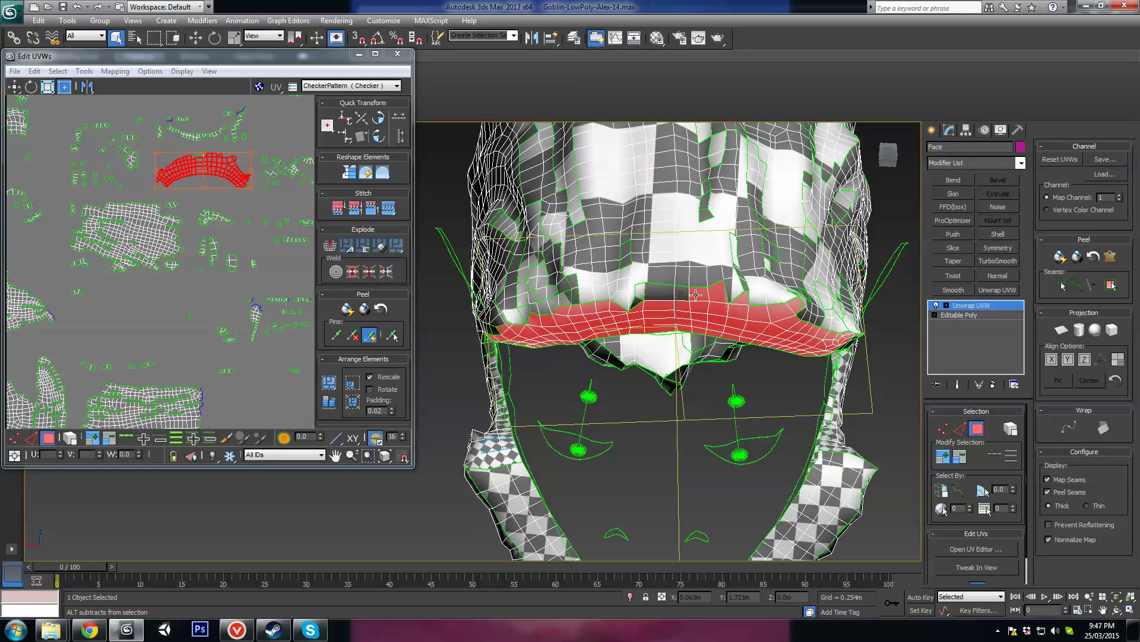
alt+middle_drag(745, 301, 760, 317)
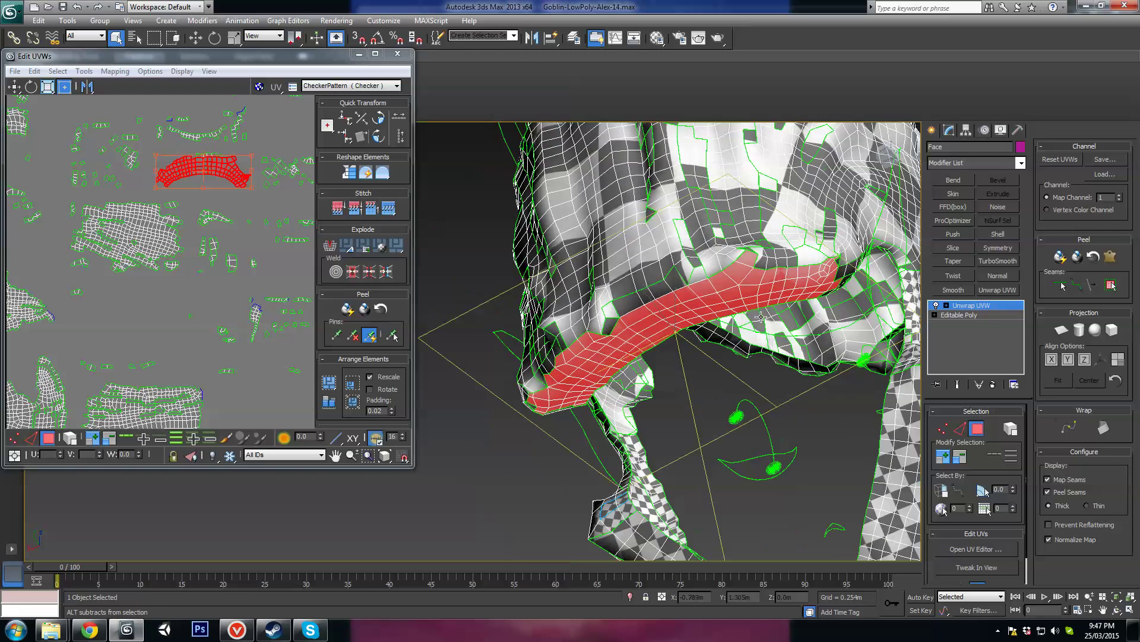
alt+middle_drag(750, 262, 695, 362)
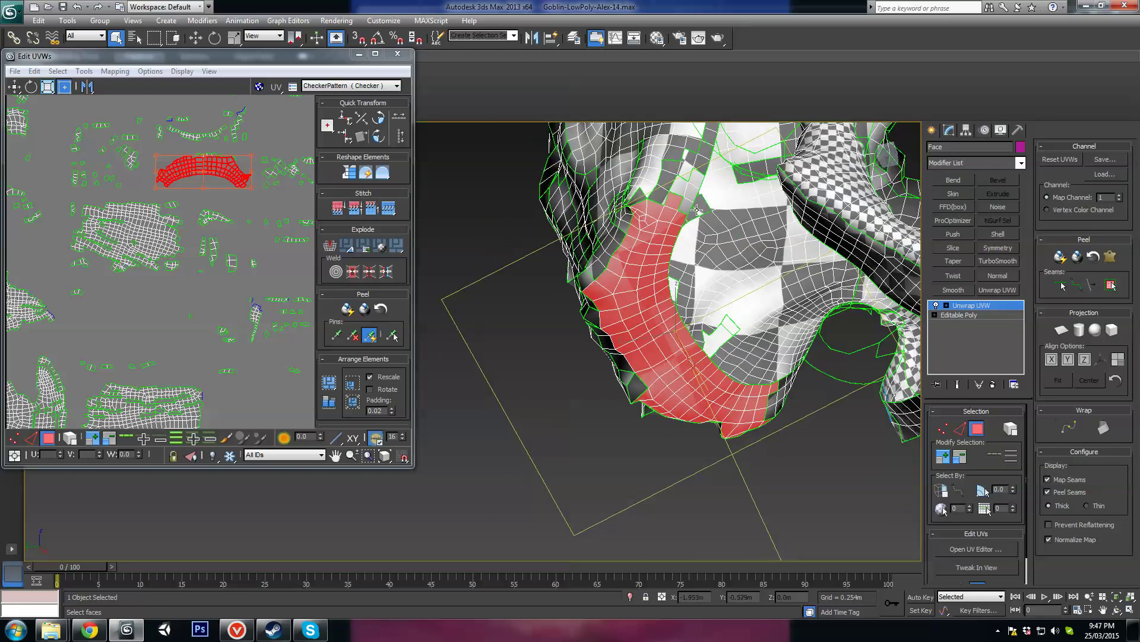
alt+middle_drag(674, 208, 732, 287)
scroll(642, 319, up, 3)
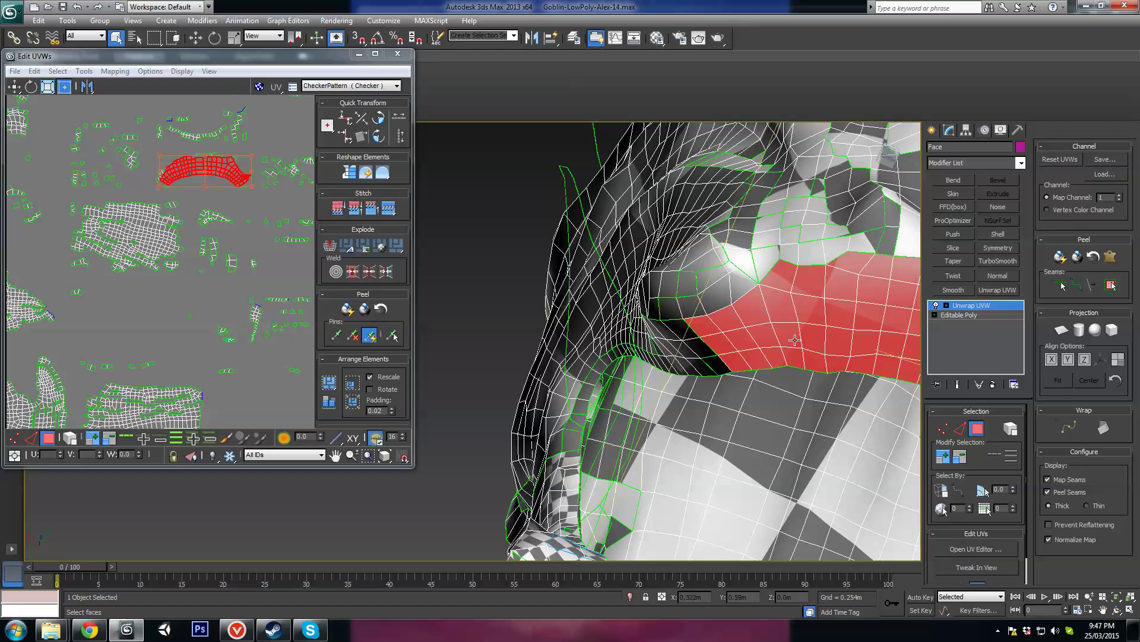
scroll(794, 340, down, 3)
alt+middle_drag(795, 340, 703, 326)
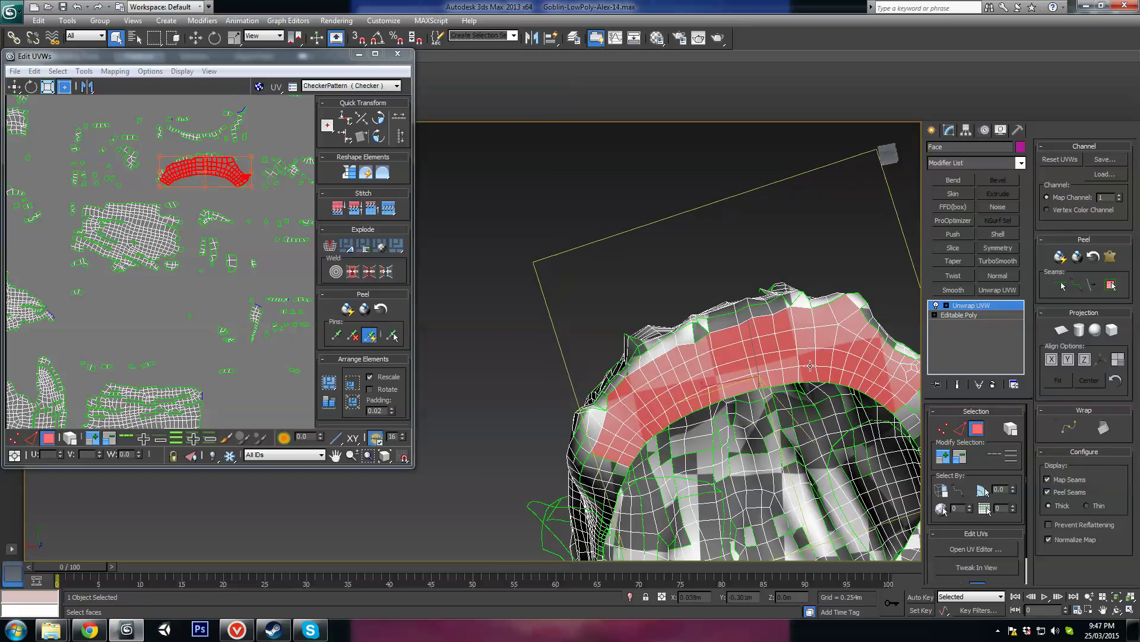
alt+middle_drag(635, 367, 797, 380)
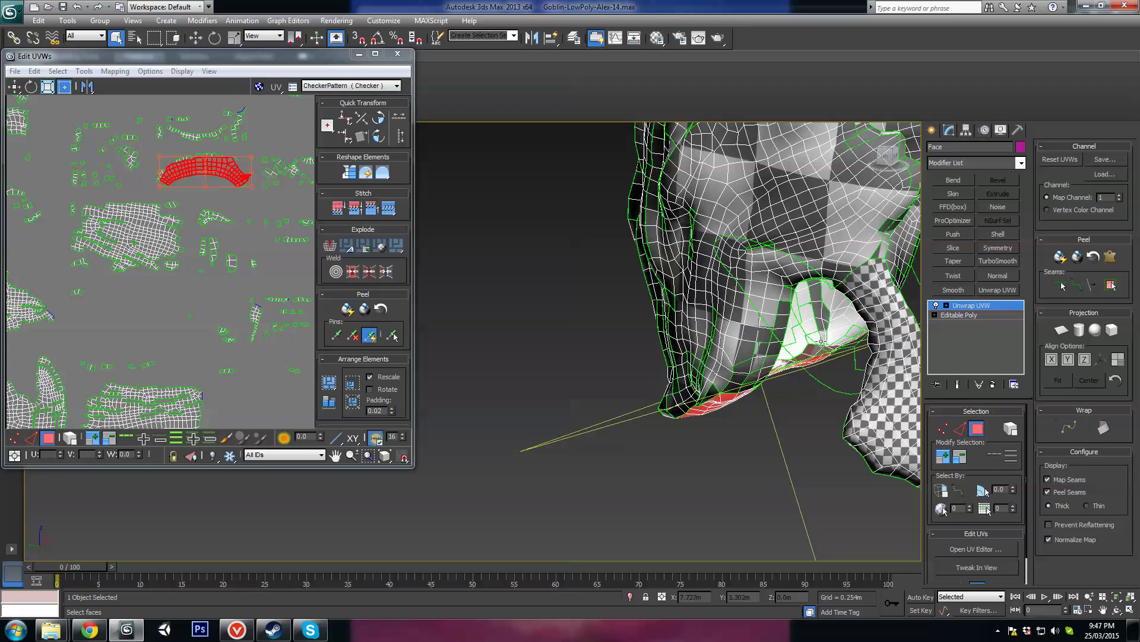
Move the brow band shell out of the UV square into the empty space below and to its left
scroll(189, 181, down, 8)
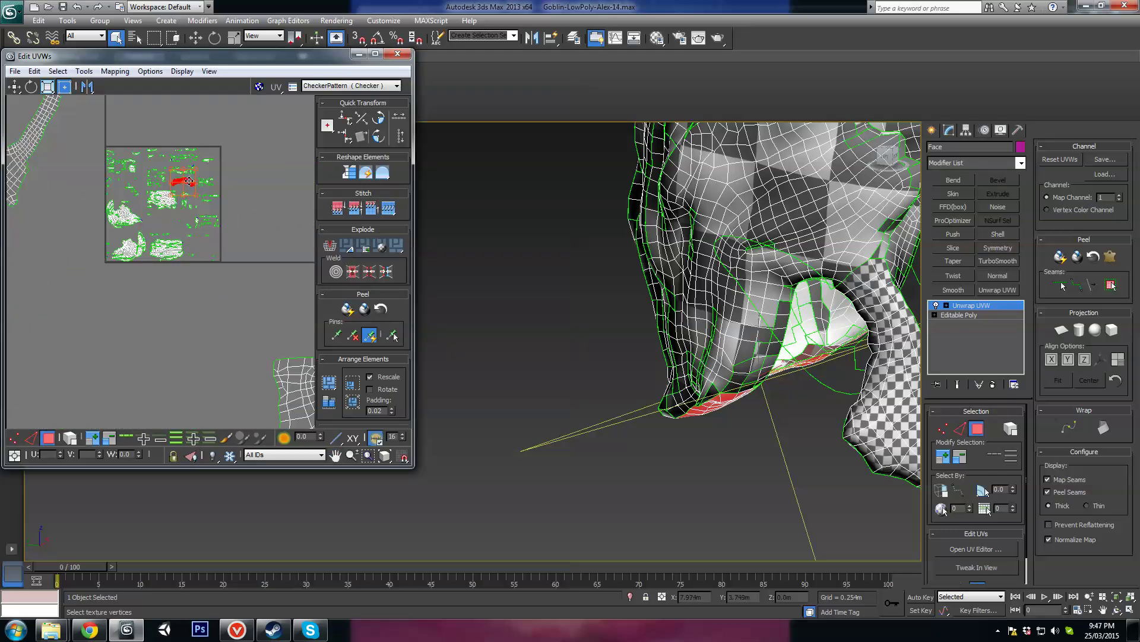
scroll(180, 376, up, 5)
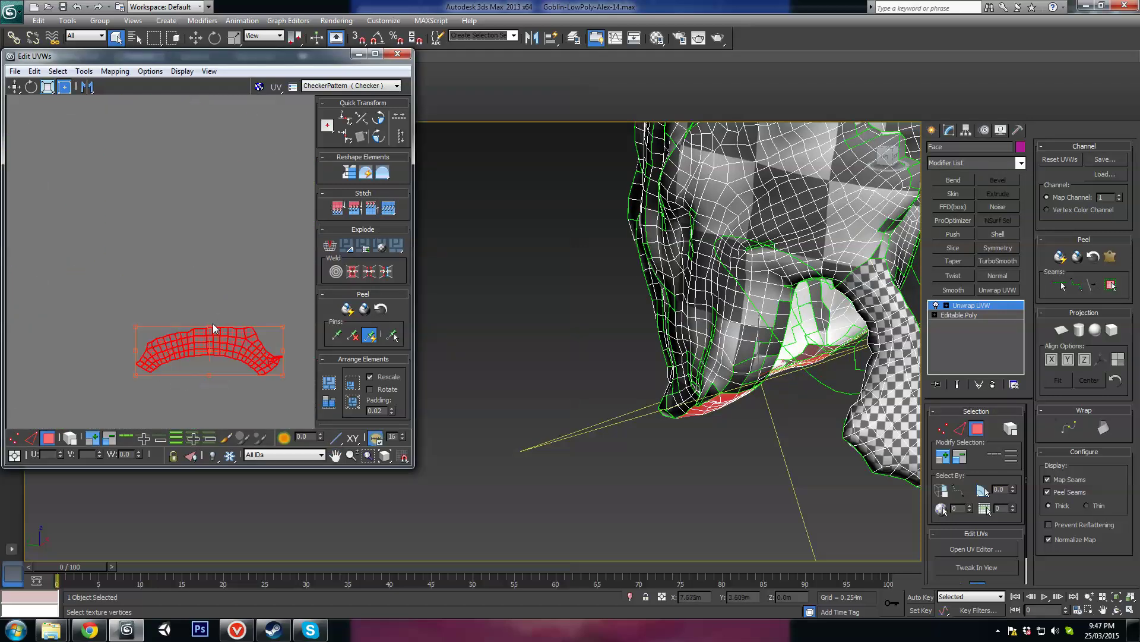
scroll(214, 335, down, 7)
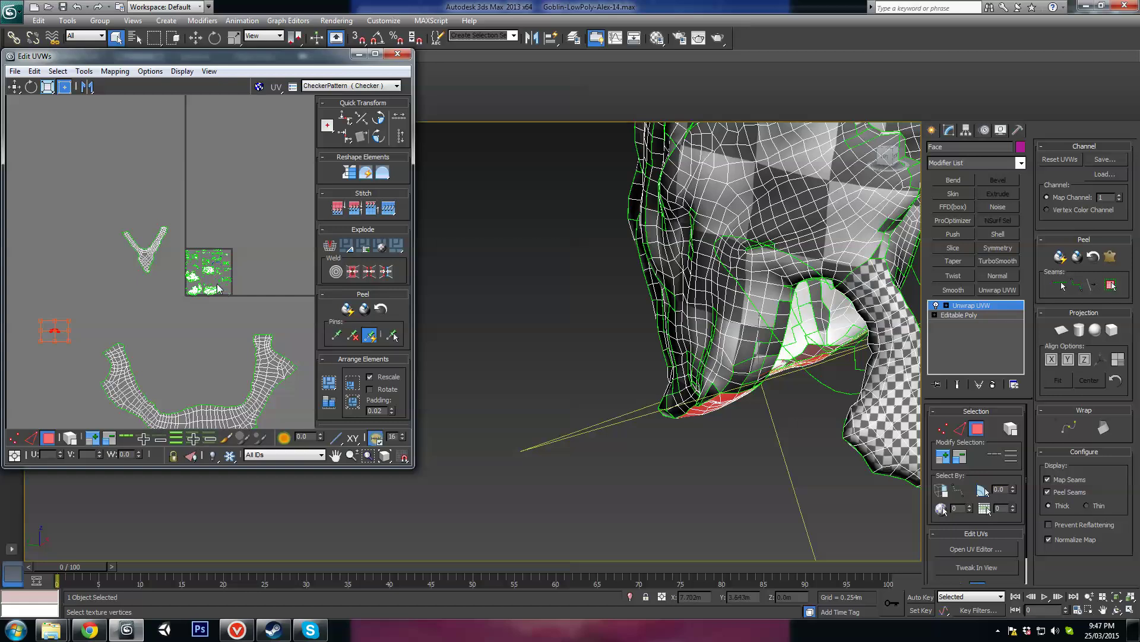
Pelt-map the hair shells inside the UV square, relax the pelt and commit the unwrap
drag(176, 309, 177, 309)
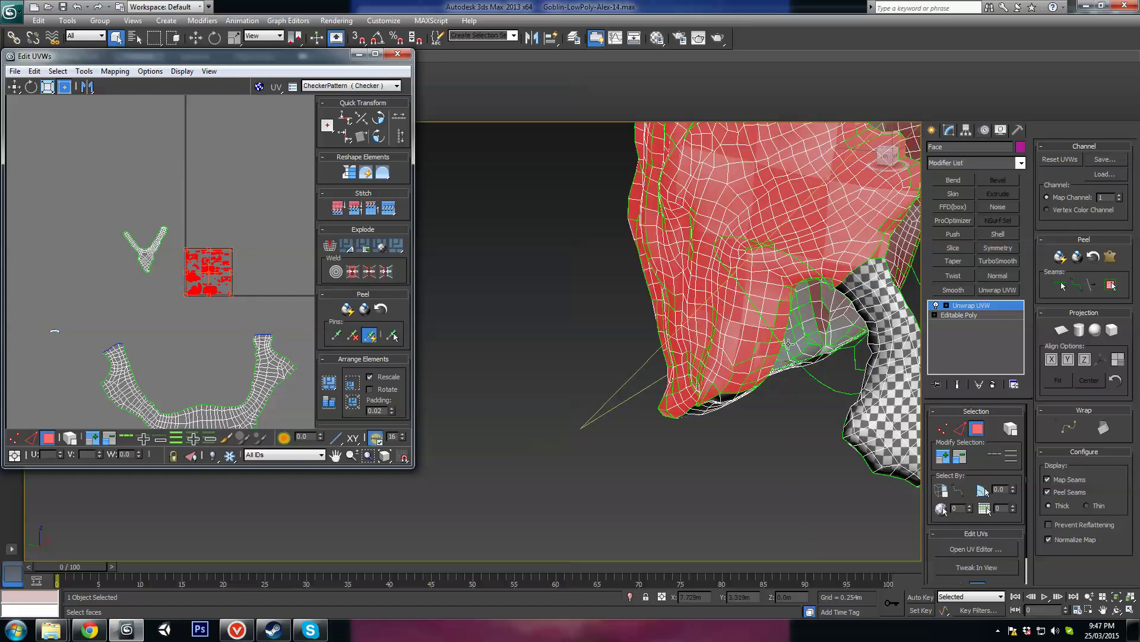
click(1109, 259)
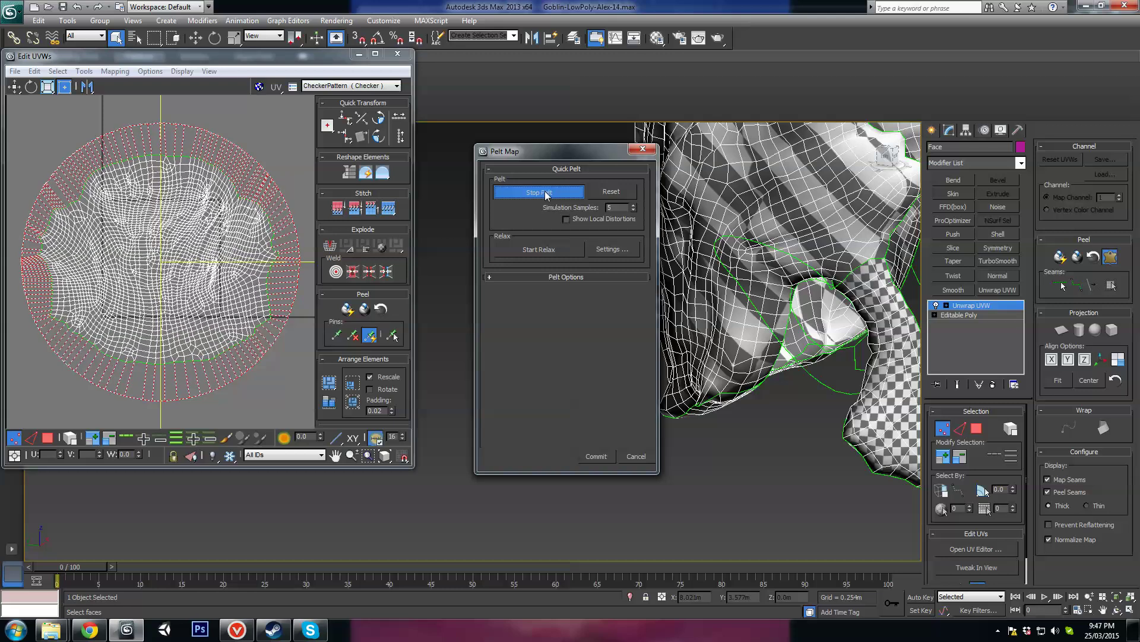
click(543, 197)
click(554, 249)
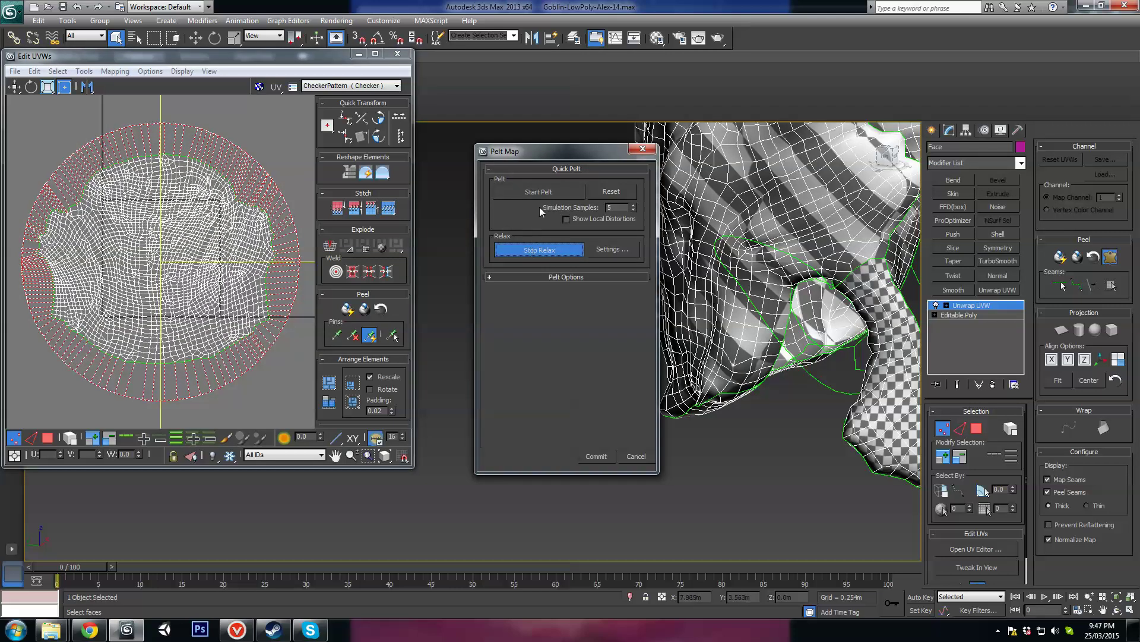
click(277, 228)
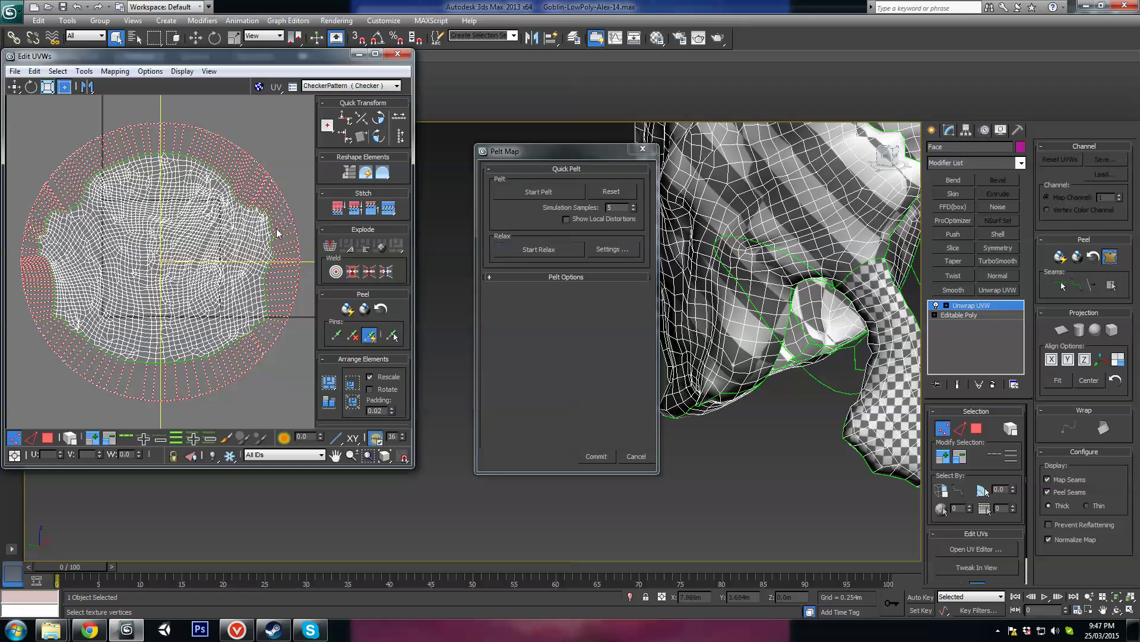
click(600, 456)
Turn off selected-face shading and edged faces, and check the checker pattern over the hair and beard
middle_drag(203, 220, 193, 268)
scroll(193, 268, up, 2)
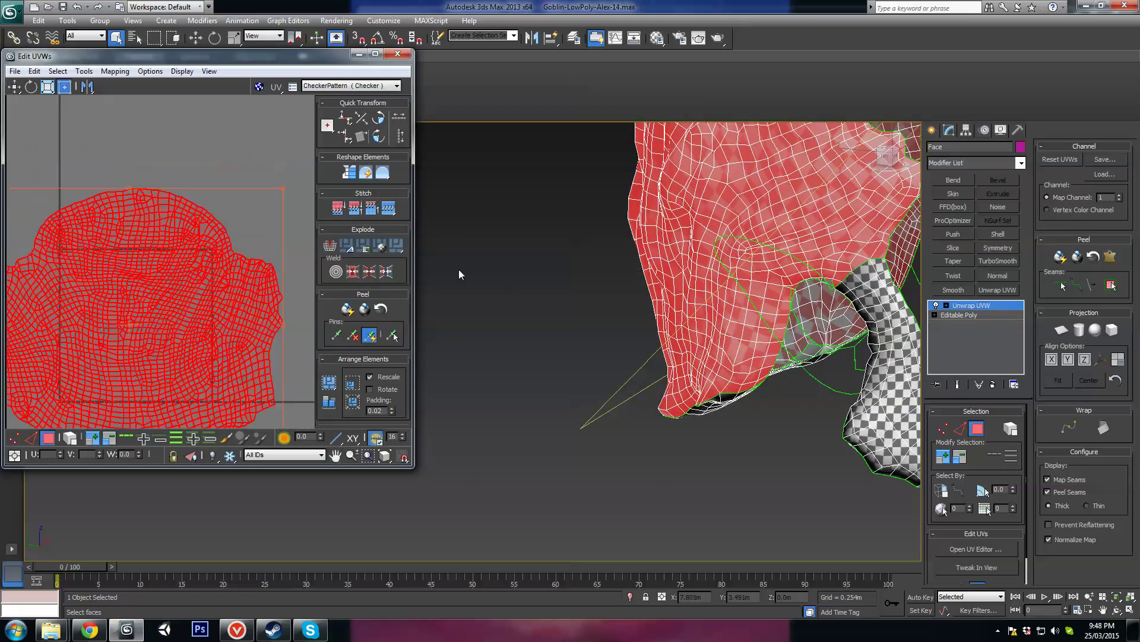
scroll(200, 229, up, 4)
scroll(200, 229, up, 3)
scroll(279, 262, down, 6)
mouse_move(709, 256)
middle_down()
mouse_move(688, 322)
mouse_move(673, 330)
mouse_move(863, 288)
mouse_move(758, 257)
mouse_move(779, 247)
mouse_move(536, 245)
mouse_move(626, 276)
mouse_move(728, 285)
middle_up()
key(F2)
key(F4)
scroll(722, 303, down, 5)
scroll(169, 256, down, 6)
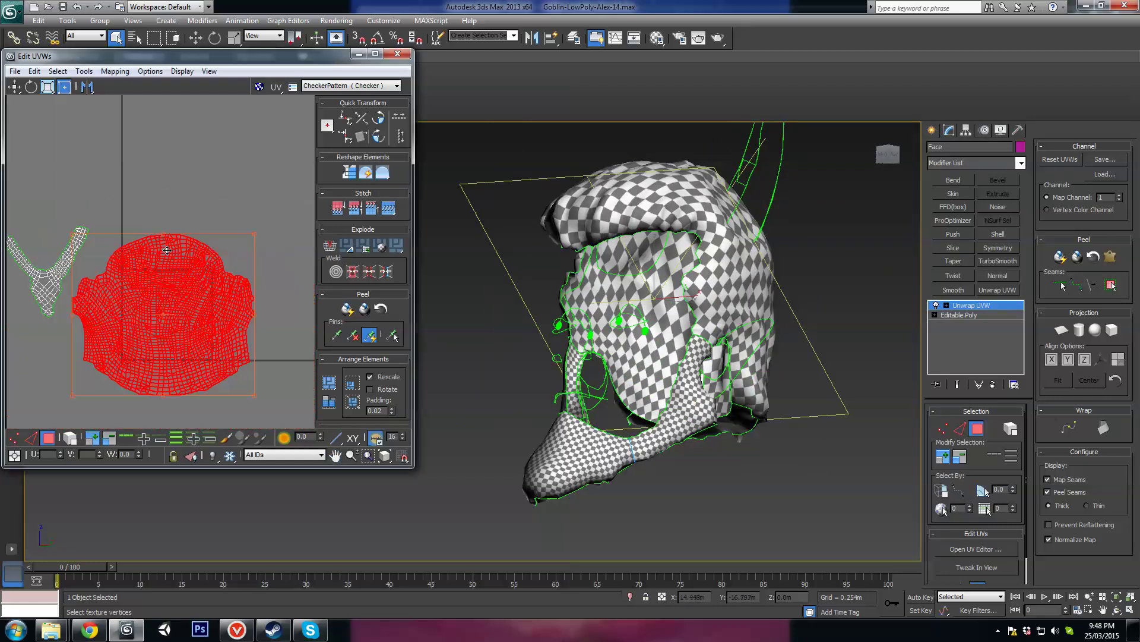
Select the large shell and the small shells lying far to the left of the UV square to check them
click(204, 242)
scroll(203, 247, down, 2)
scroll(95, 304, up, 4)
middle_drag(95, 304, 137, 250)
scroll(205, 301, down, 7)
scroll(118, 247, up, 1)
scroll(134, 250, up, 1)
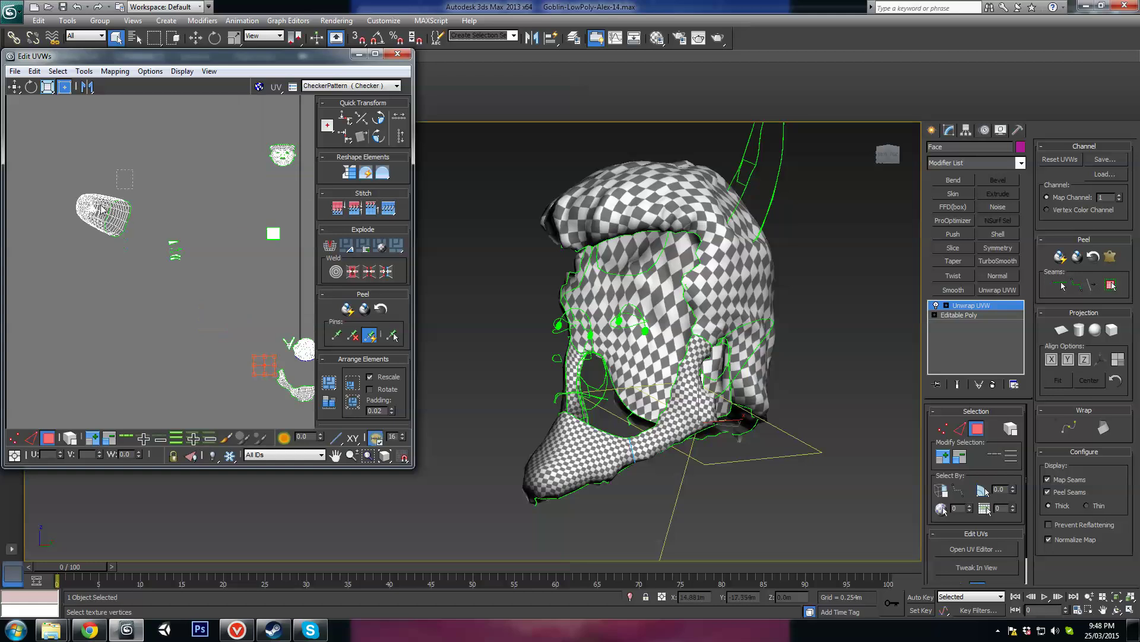
click(106, 202)
middle_drag(204, 270, 86, 289)
middle_drag(81, 241, 163, 236)
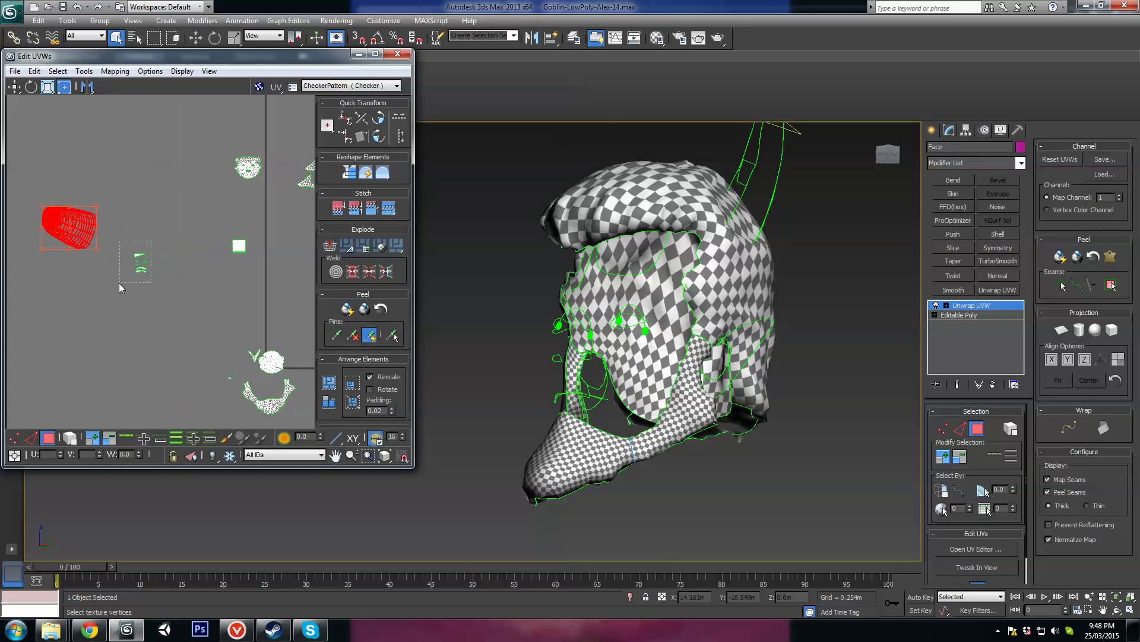
drag(119, 283, 119, 281)
middle_drag(87, 231, 153, 250)
scroll(156, 248, up, 1)
middle_drag(237, 262, 153, 204)
scroll(152, 205, down, 2)
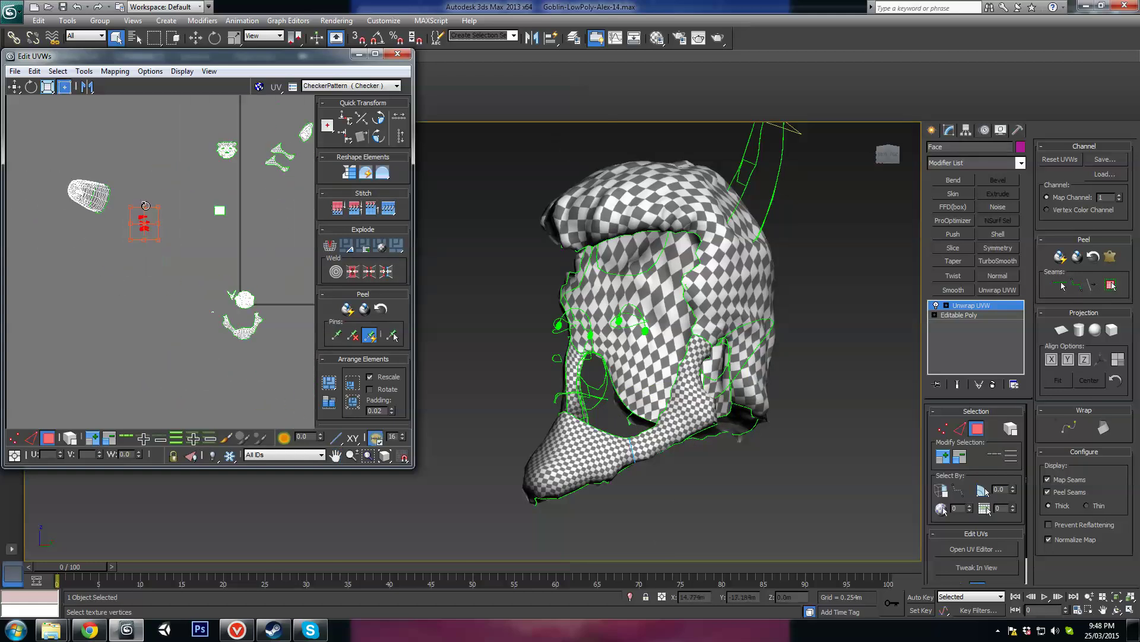
click(89, 196)
scroll(126, 231, down, 2)
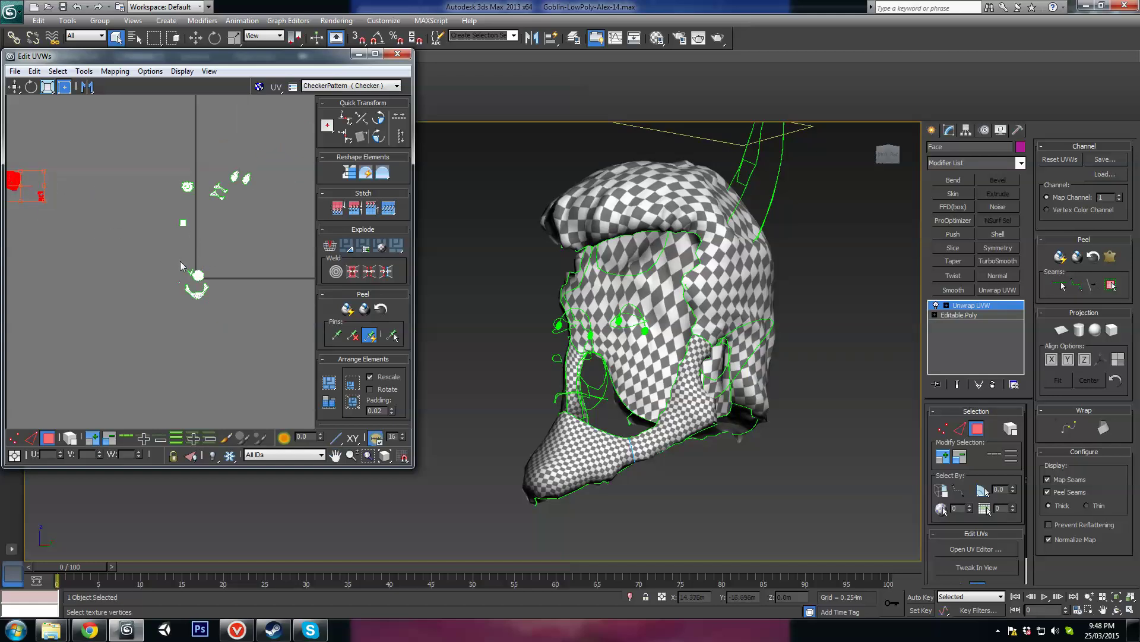
Select the whole beard shell as a UV element and enlarge it by its lower outer corner
scroll(179, 266, up, 3)
middle_drag(204, 300, 141, 284)
scroll(143, 282, down, 1)
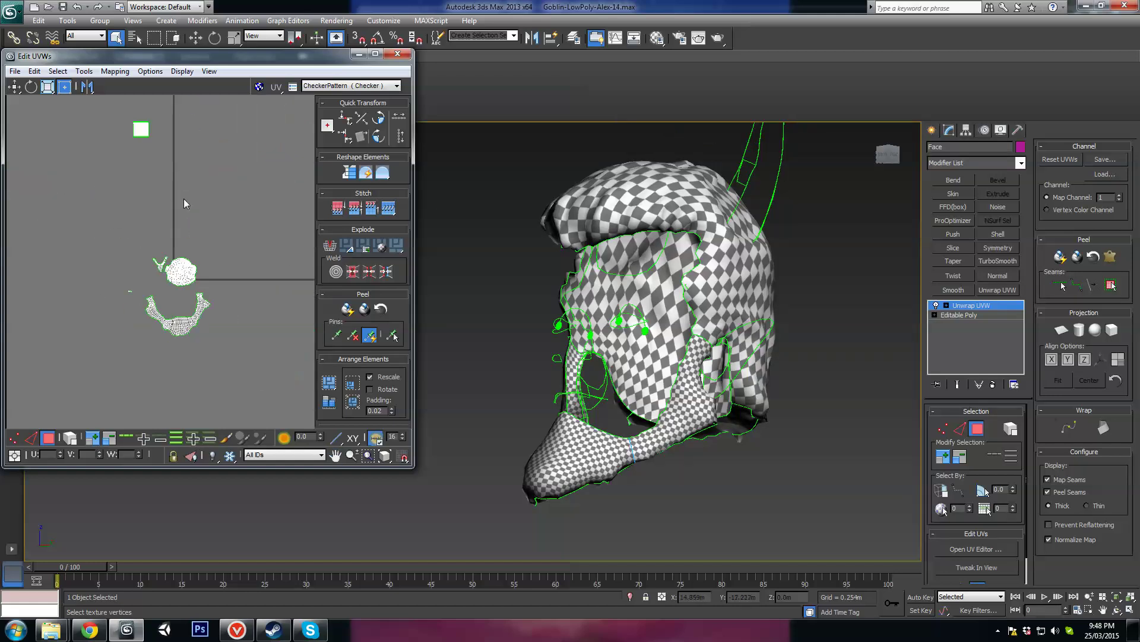
scroll(826, 402, up, 6)
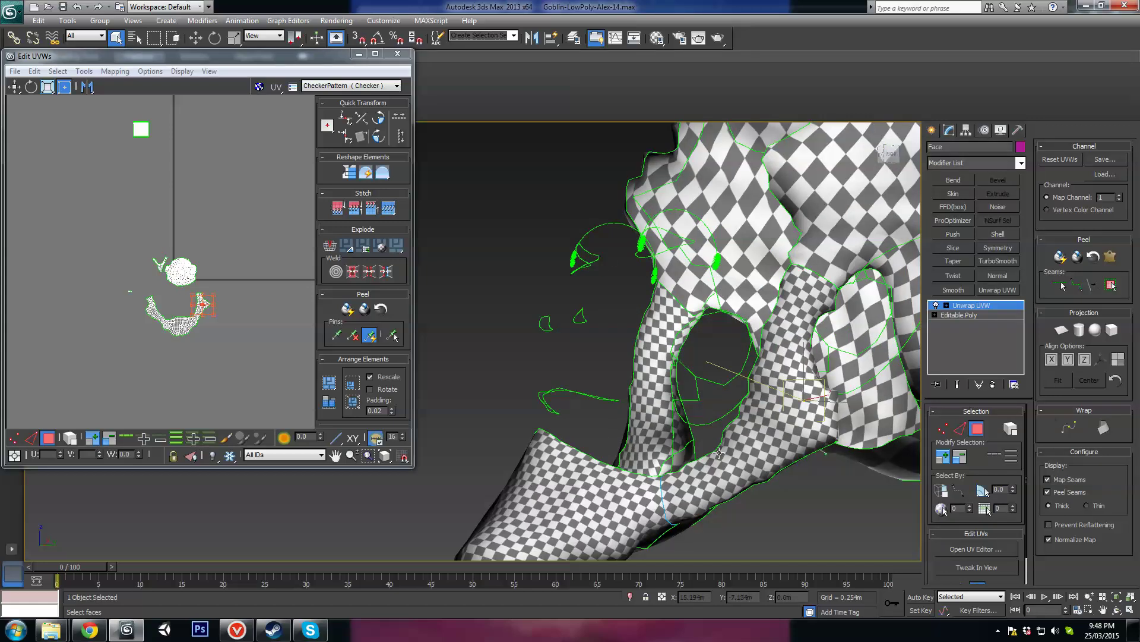
middle_drag(612, 467, 591, 353)
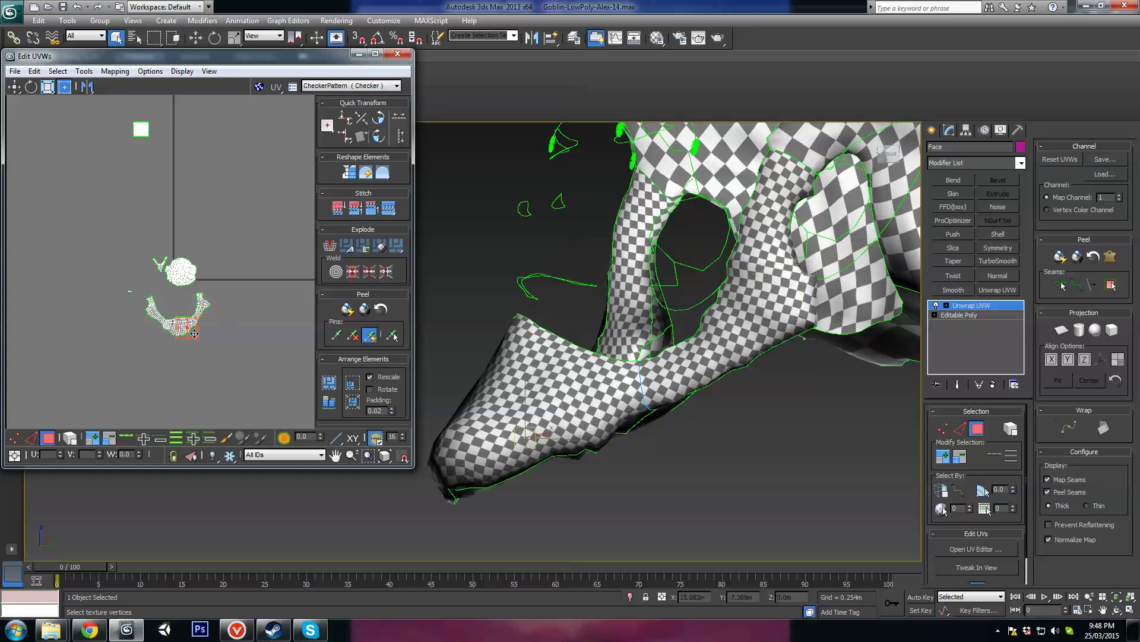
middle_drag(194, 333, 166, 287)
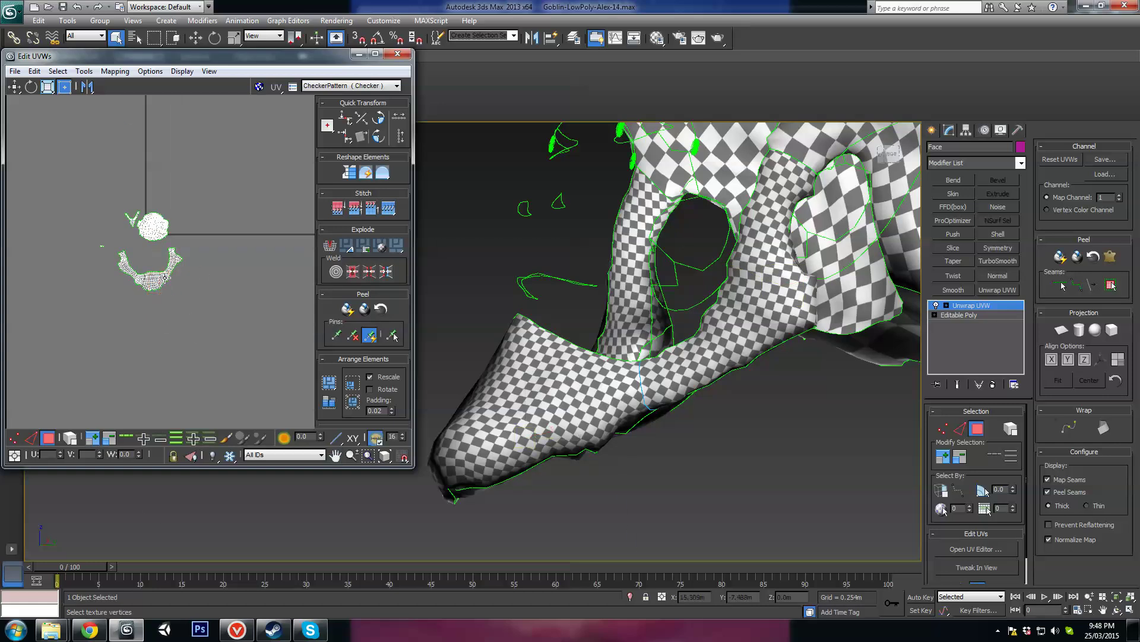
click(77, 439)
click(153, 289)
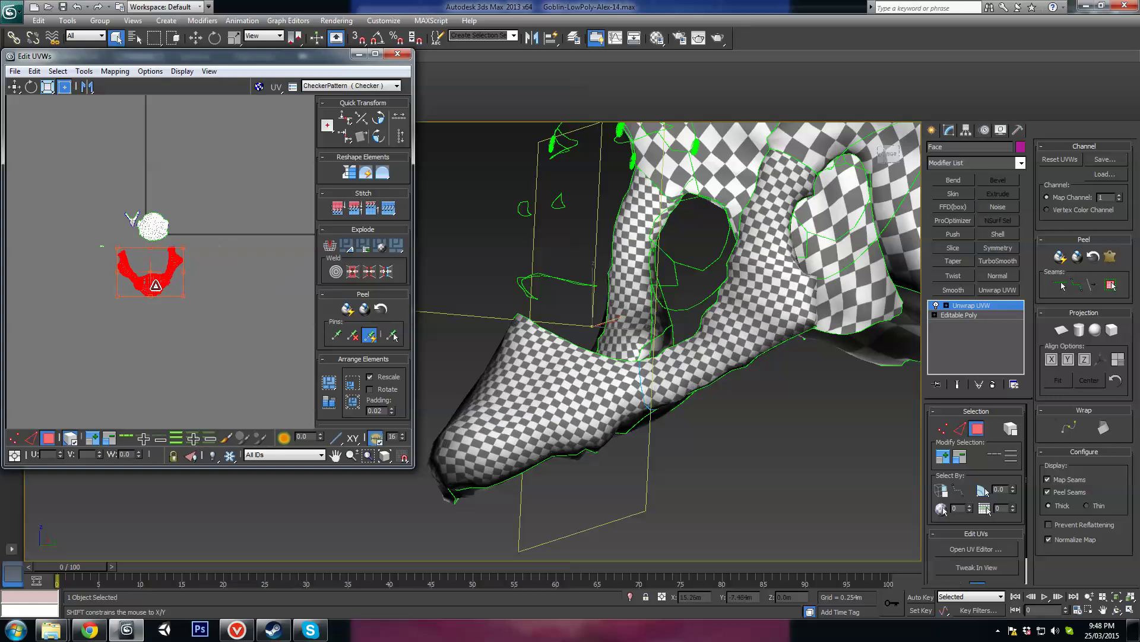
drag(156, 286, 195, 309)
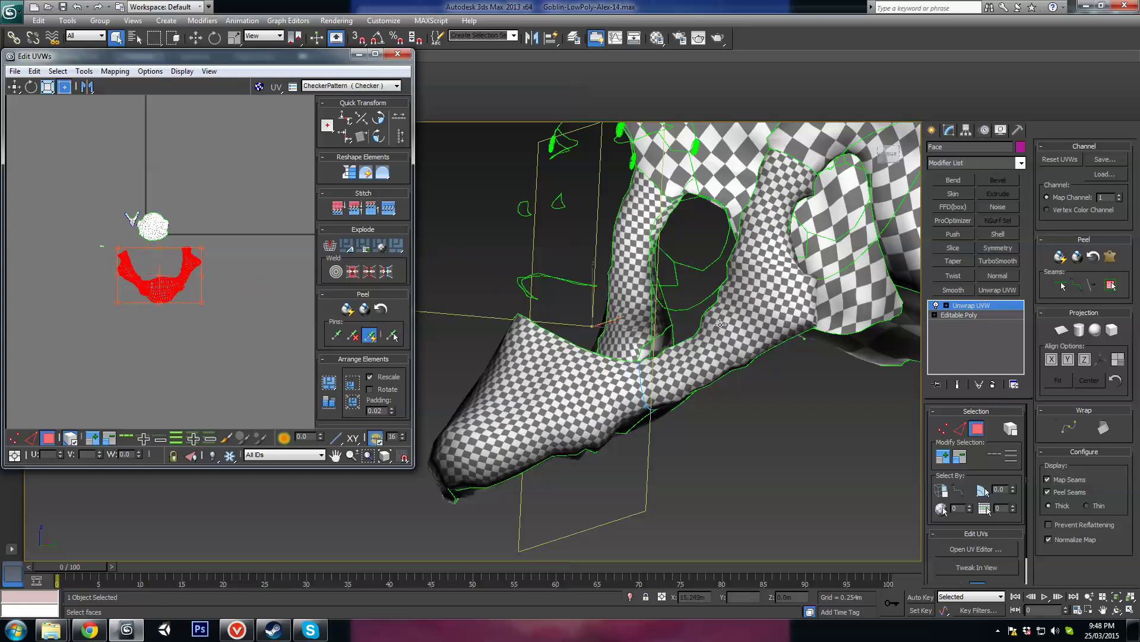
Convert the unwrapped head mesh to an Editable Poly
alt+middle_drag(653, 262, 757, 357)
mouse_move(621, 236)
alt+middle_down()
mouse_move(618, 300)
mouse_move(649, 299)
mouse_move(642, 314)
mouse_move(700, 357)
alt+middle_up()
right_click(572, 243)
mouse_move(656, 355)
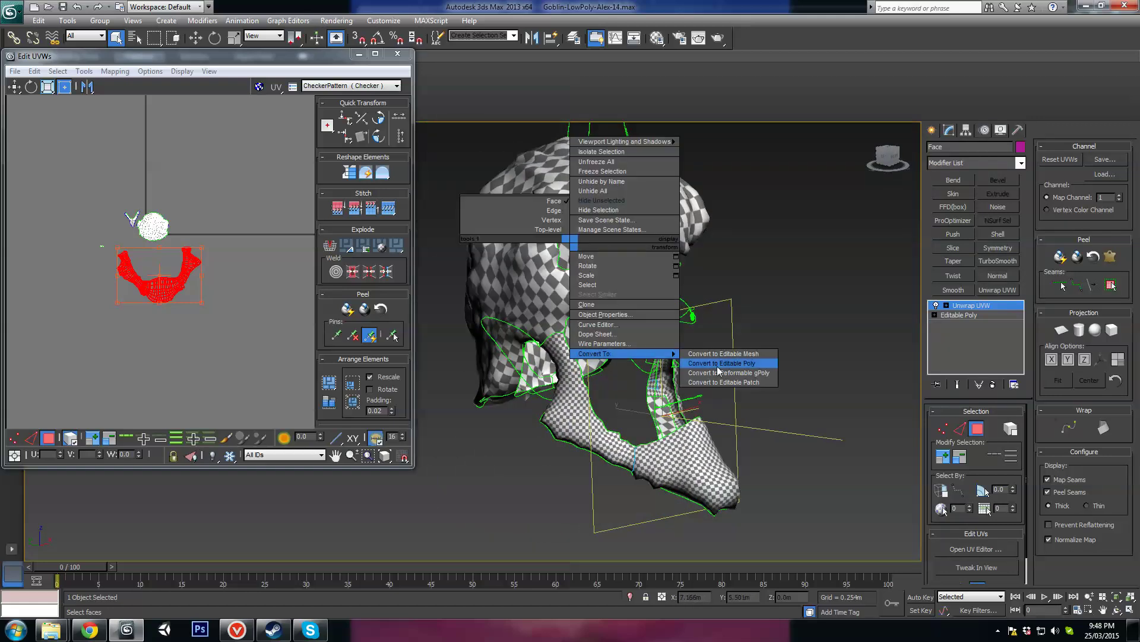
click(704, 366)
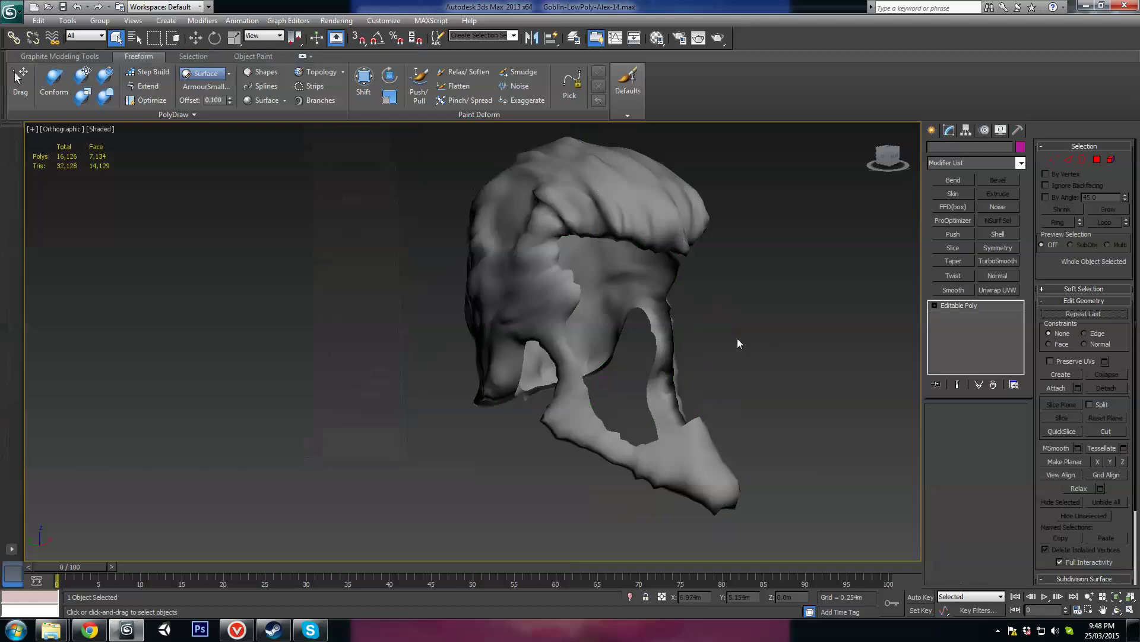
Unhide all hidden elements of the head mesh at element level and return to whole-object level
alt+middle_drag(737, 337, 678, 321)
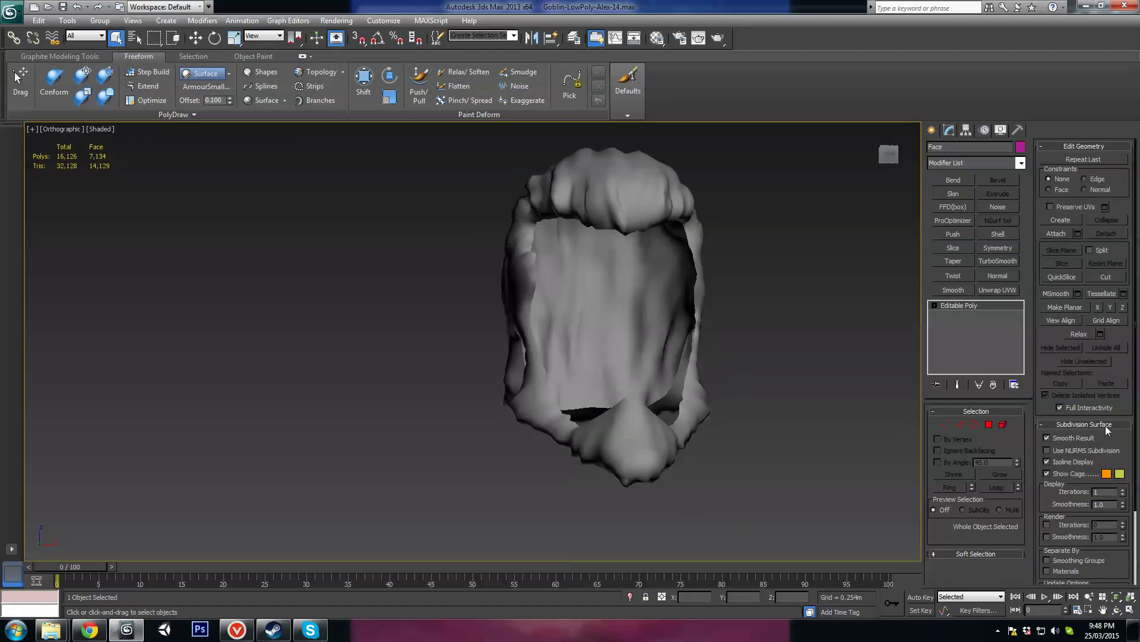
click(1001, 424)
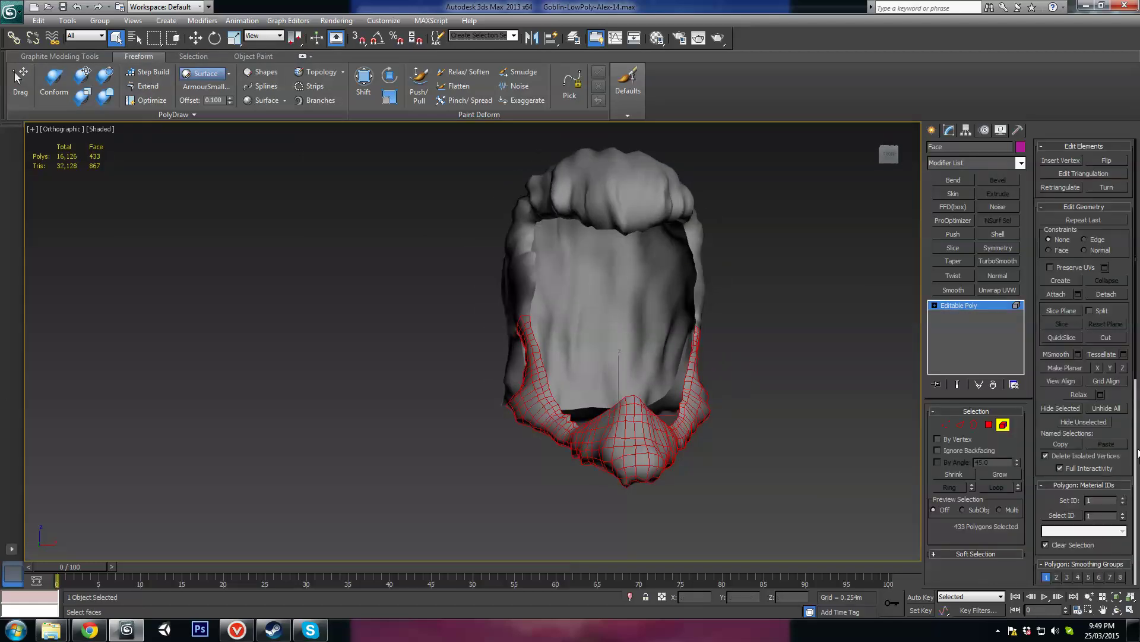
scroll(1123, 432, down, 2)
scroll(1106, 520, down, 2)
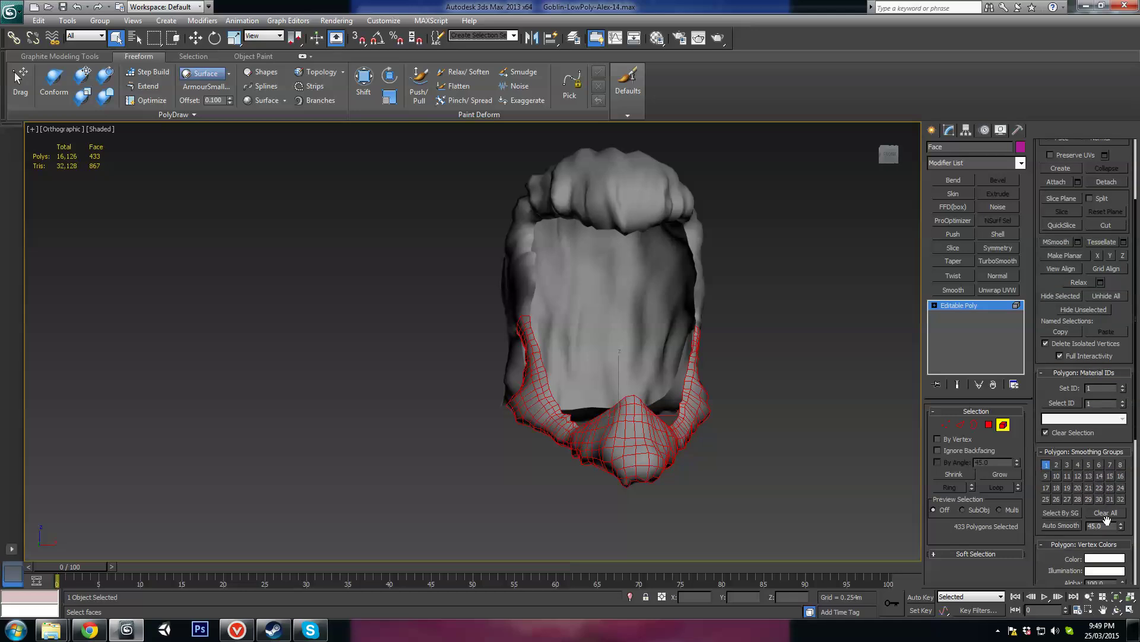
scroll(1066, 511, down, 2)
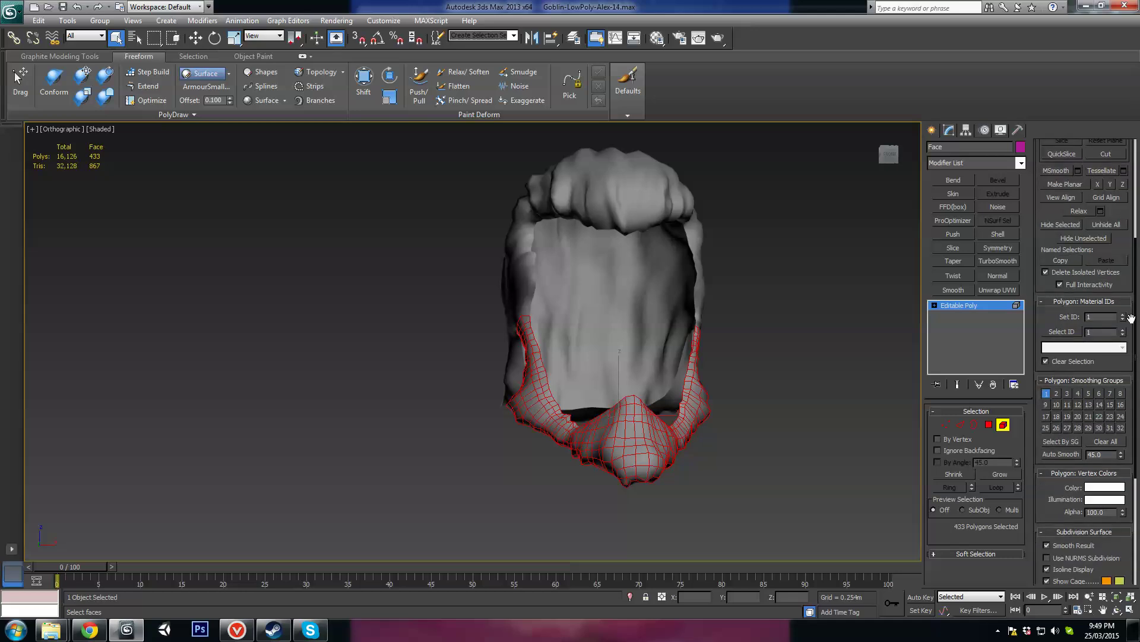
click(1094, 226)
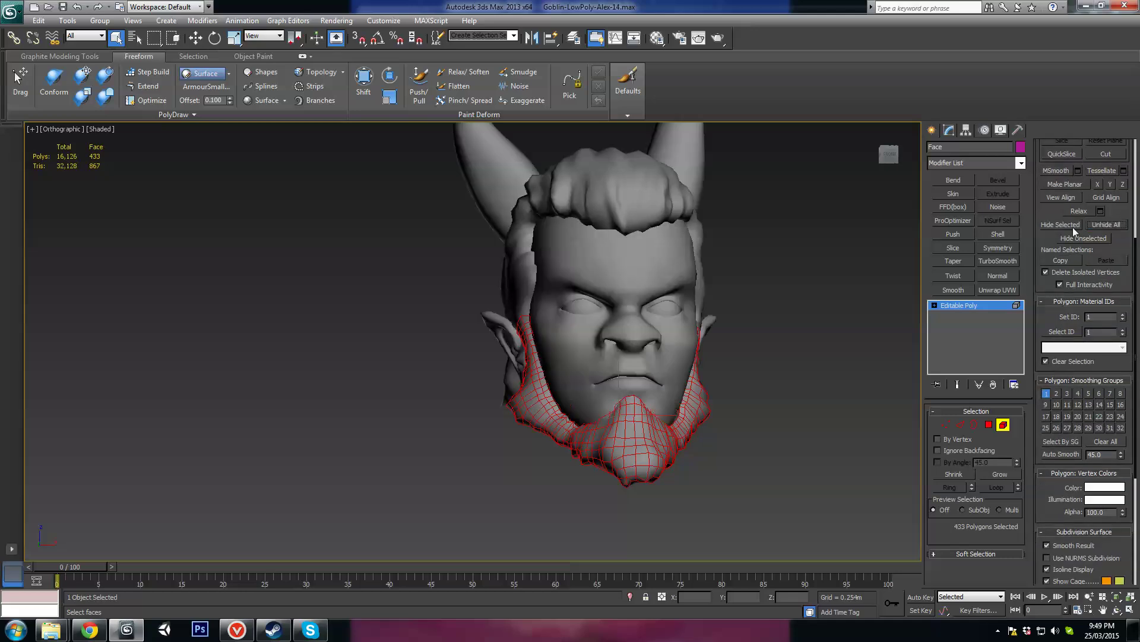
click(1008, 424)
scroll(701, 376, up, 3)
alt+middle_drag(701, 376, 912, 427)
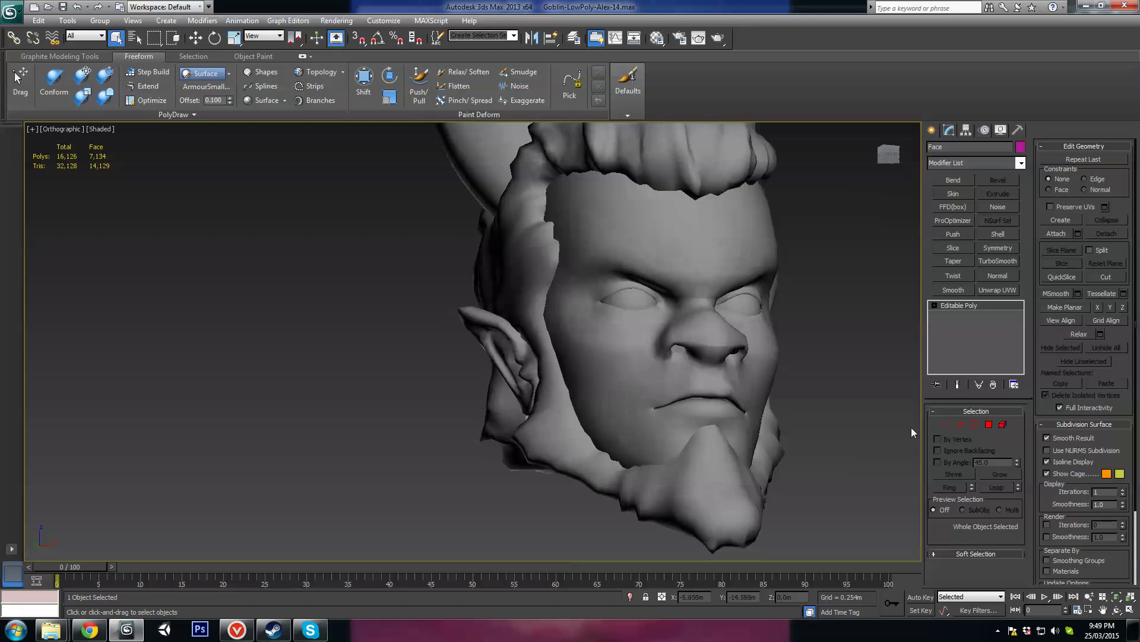
Apply a new Unwrap UVW modifier to the complete head and open its UV editor in polygon mode
click(994, 288)
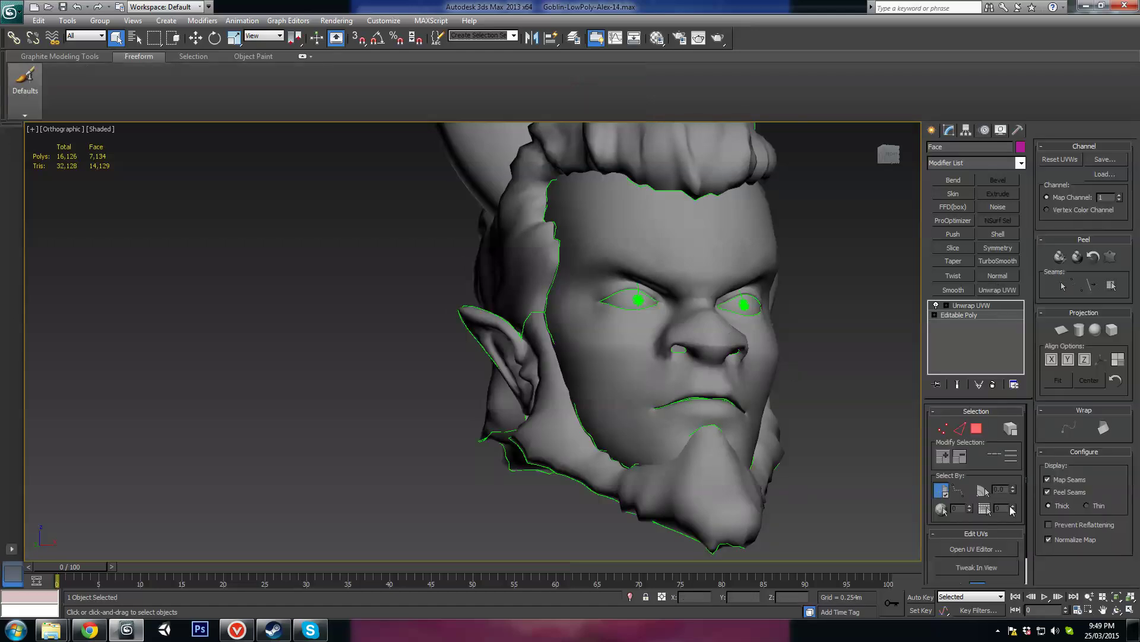
click(1004, 549)
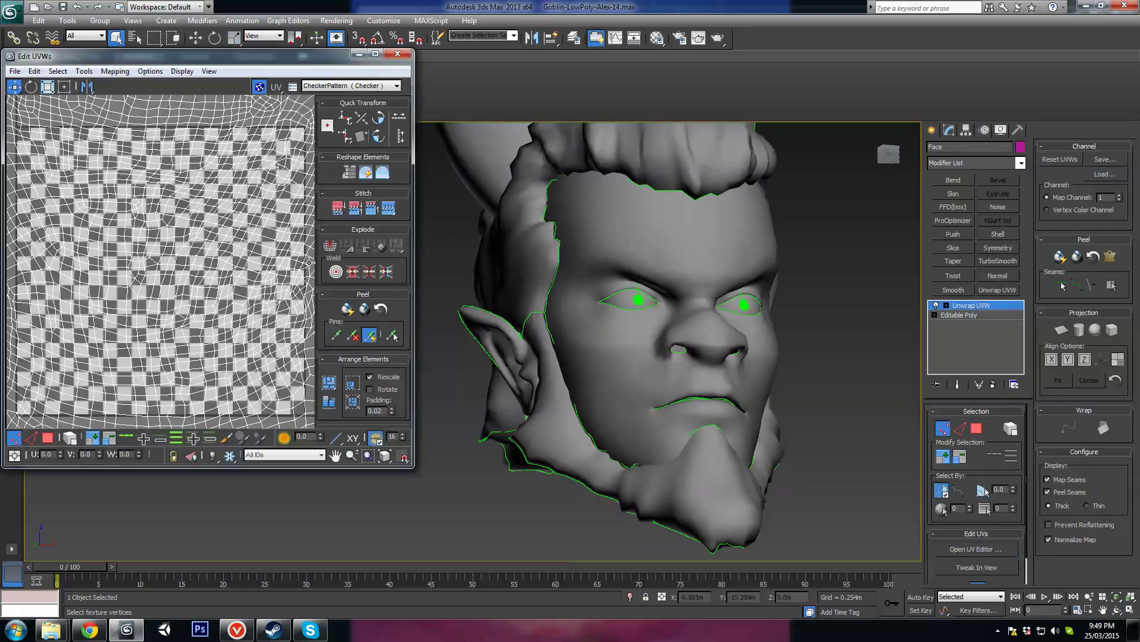
click(48, 440)
Select the square grid shell lying to the left of the UV square
middle_drag(139, 217, 106, 83)
scroll(107, 101, down, 2)
middle_drag(168, 315, 241, 425)
scroll(186, 241, down, 1)
middle_drag(158, 174, 184, 275)
drag(148, 249, 198, 211)
Examine the seams on the goblin's eye up close and compare them with the selected square grid shell
middle_drag(632, 303, 637, 320)
scroll(637, 321, up, 6)
scroll(805, 354, down, 4)
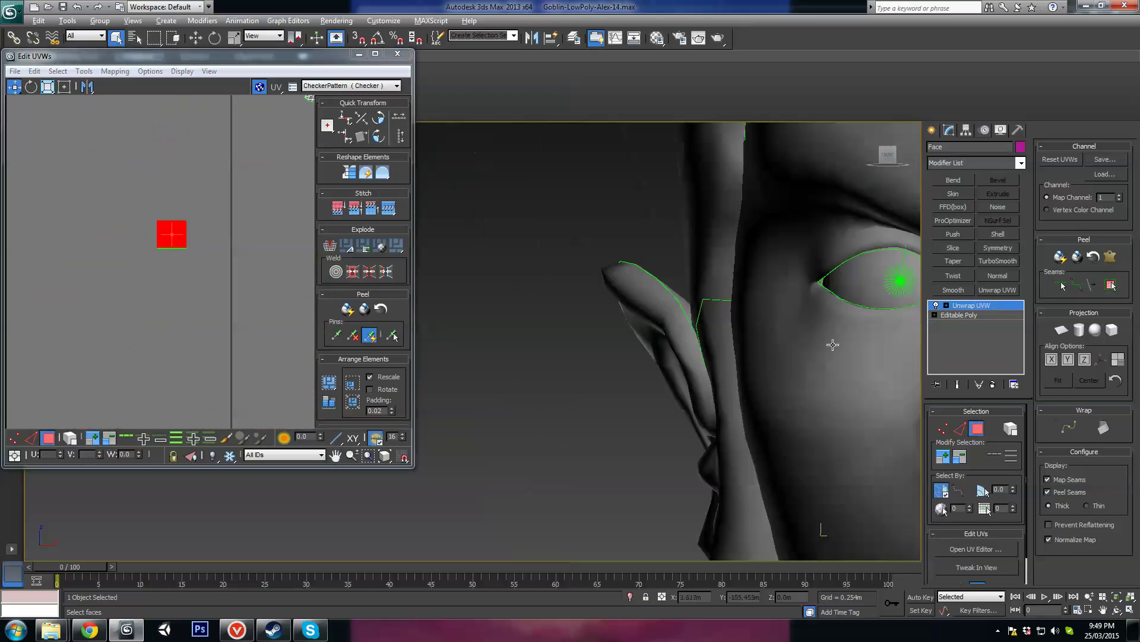
middle_drag(767, 315, 669, 341)
scroll(669, 341, up, 4)
middle_drag(894, 295, 639, 372)
scroll(639, 372, up, 2)
middle_drag(714, 330, 676, 371)
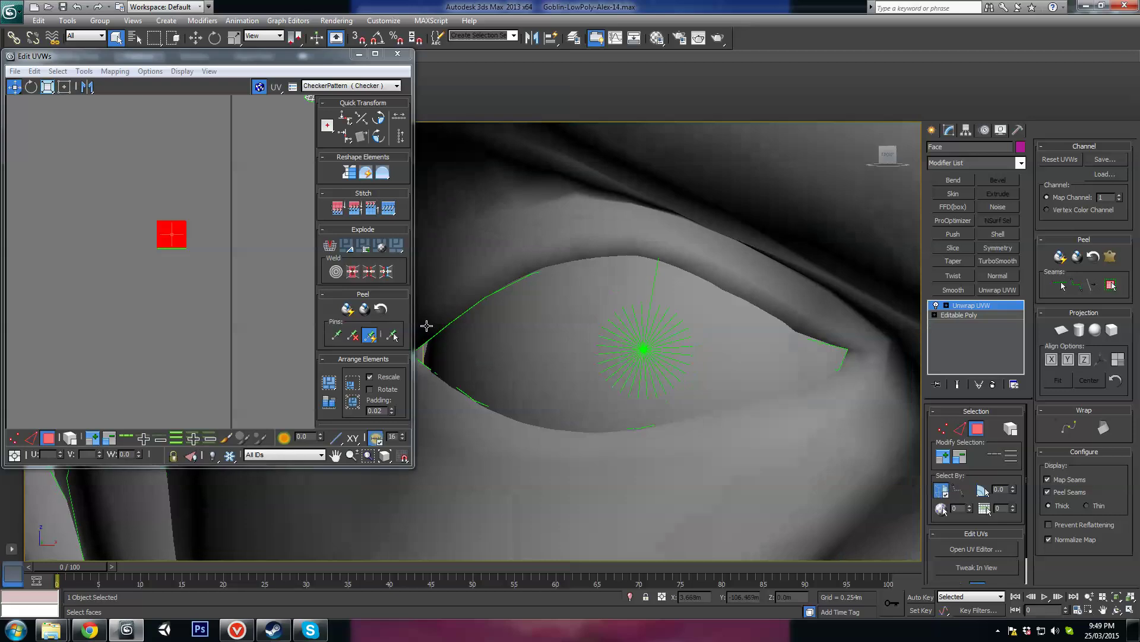
middle_drag(271, 278, 234, 319)
scroll(142, 291, up, 6)
middle_drag(65, 284, 222, 309)
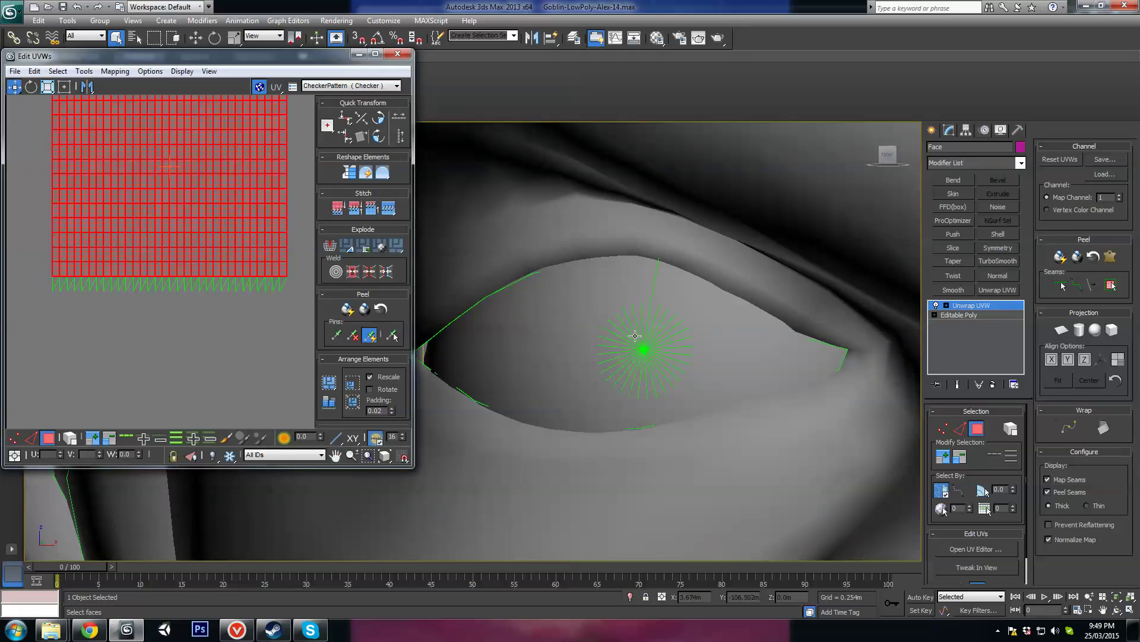
alt+middle_drag(646, 356, 657, 354)
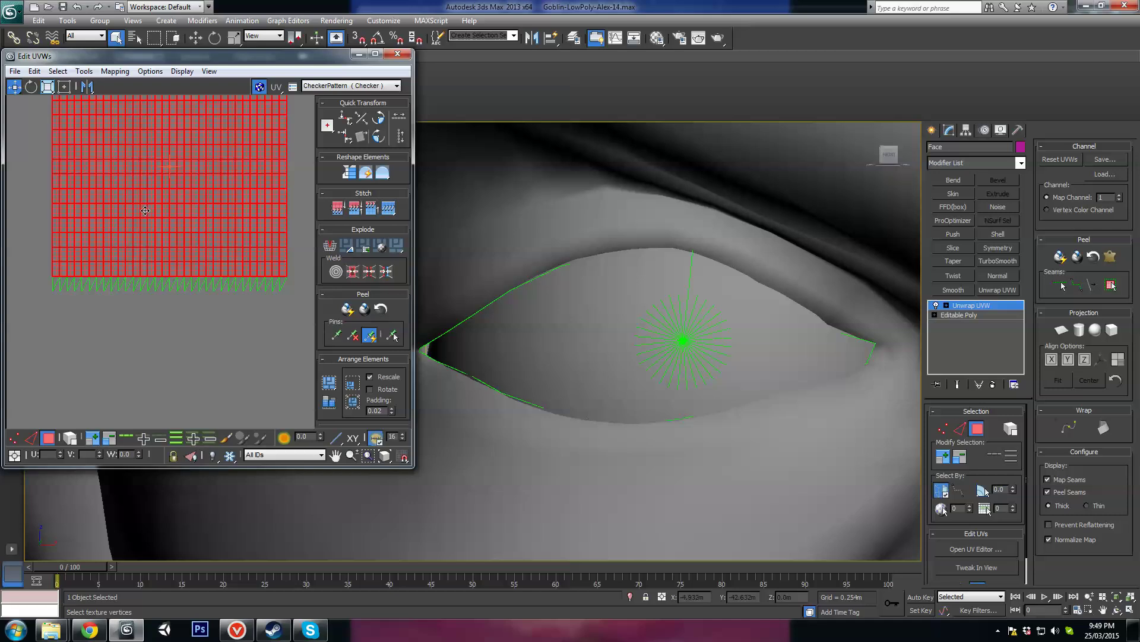
Extend the selection to the grid shell's jagged borders and apply a planar projection to both eyeballs
scroll(144, 210, down, 4)
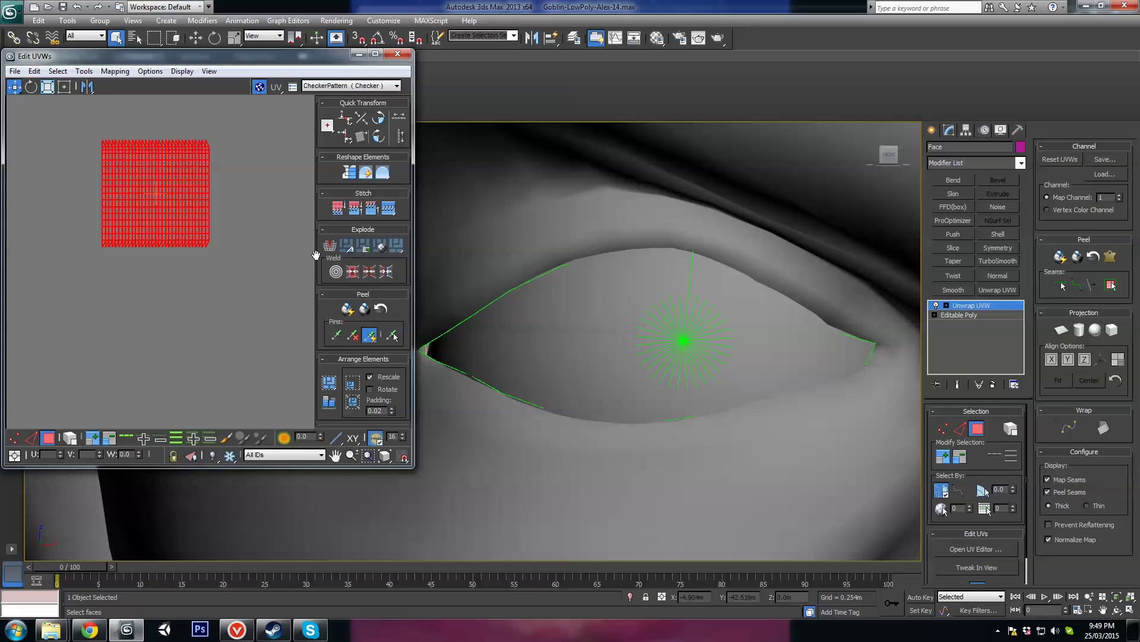
scroll(360, 358, down, 4)
scroll(354, 338, up, 4)
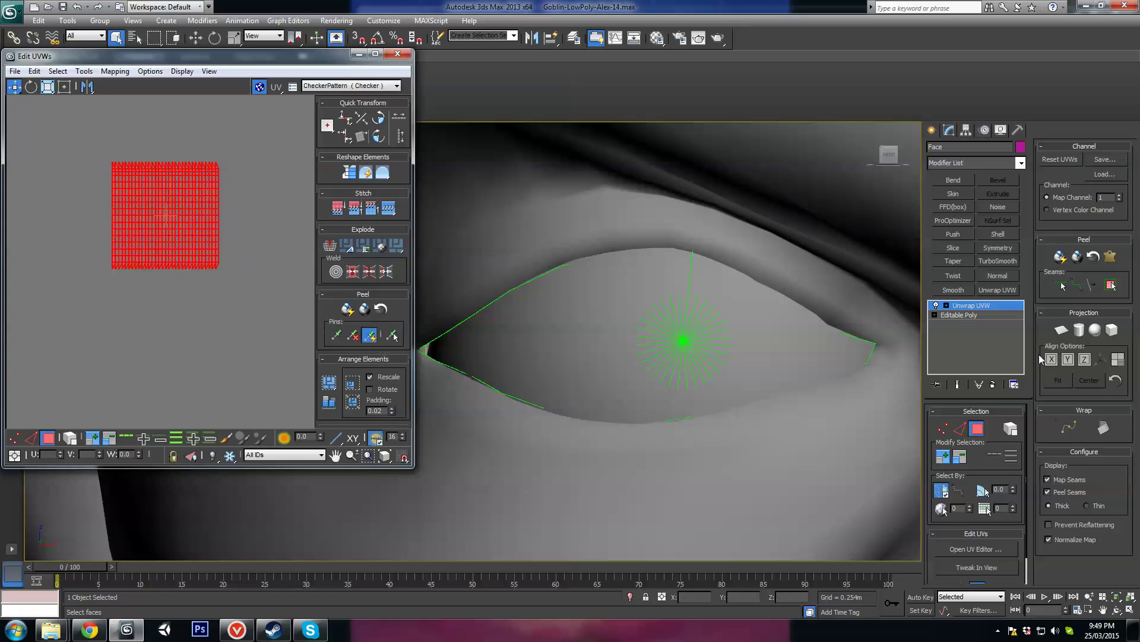
click(1062, 331)
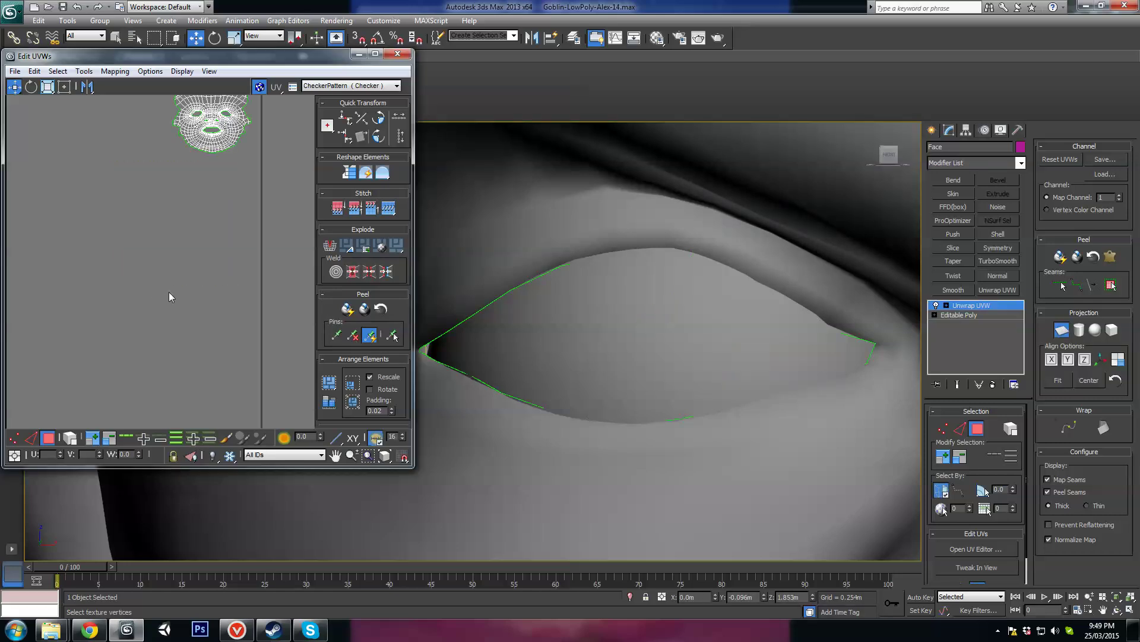
scroll(178, 297, down, 2)
scroll(181, 283, up, 8)
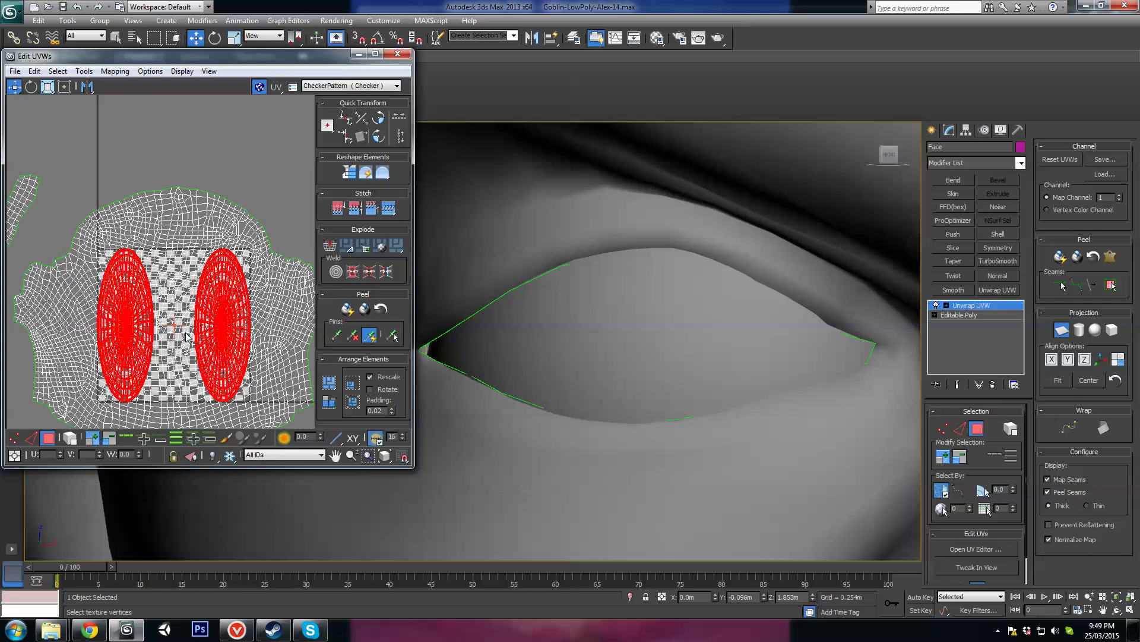
scroll(675, 293, down, 6)
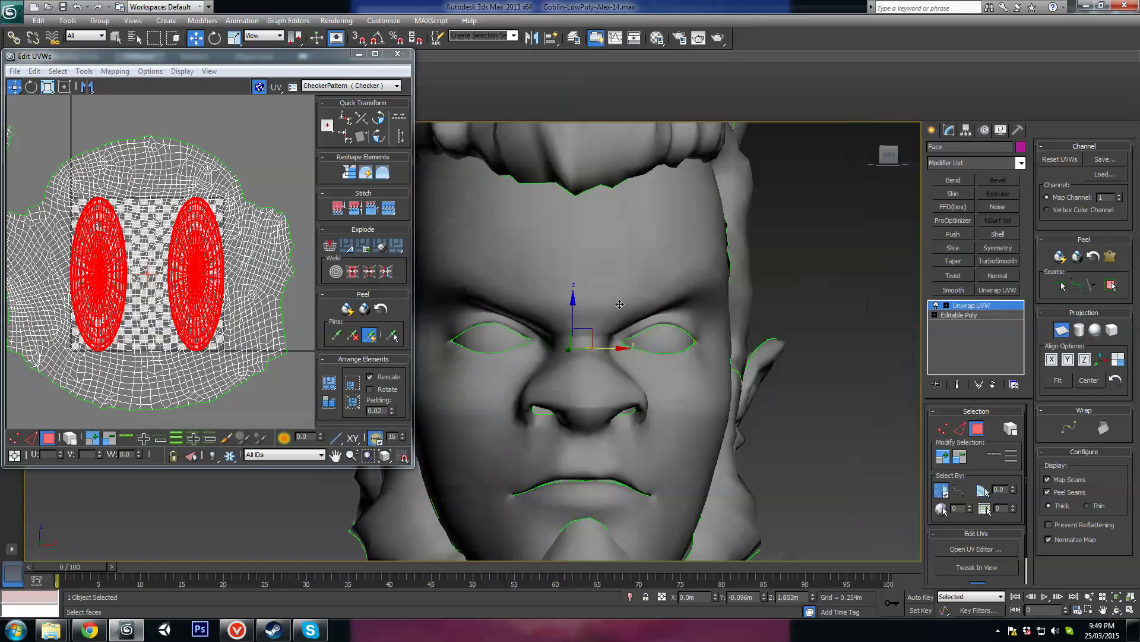
Scale the two stretched eyeball shells vertically into circles and move them into the empty space below the face shell
mouse_move(675, 309)
middle_down()
mouse_move(660, 327)
mouse_move(712, 338)
mouse_move(630, 344)
mouse_move(612, 330)
mouse_move(629, 341)
mouse_move(598, 343)
middle_up()
key(F3)
scroll(676, 347, down, 5)
scroll(540, 385, up, 5)
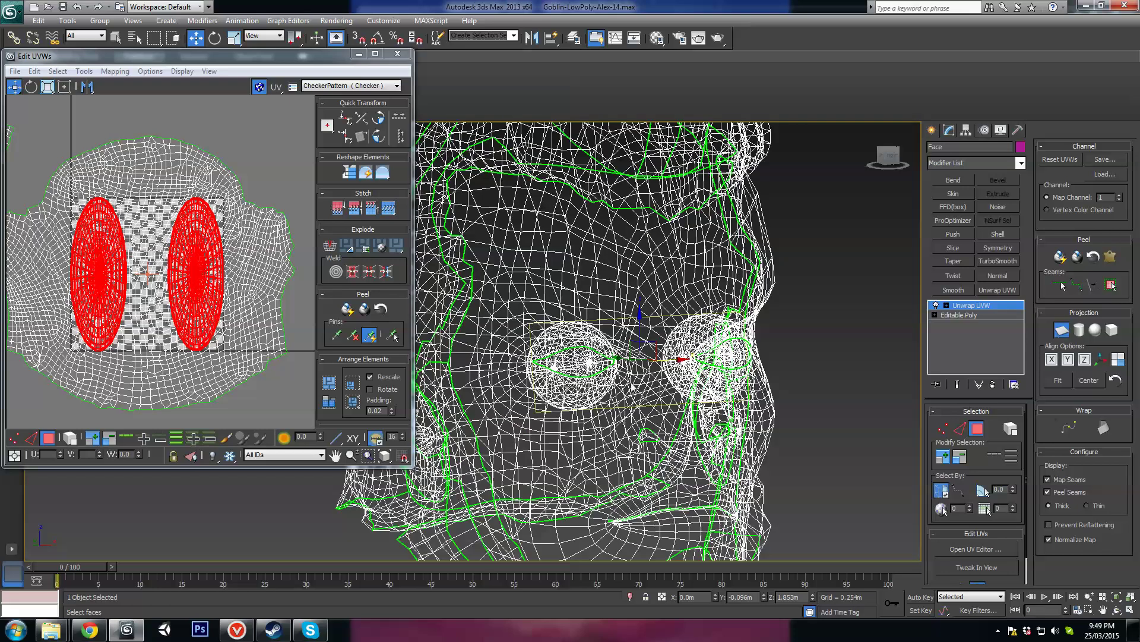
key(F3)
scroll(234, 216, down, 2)
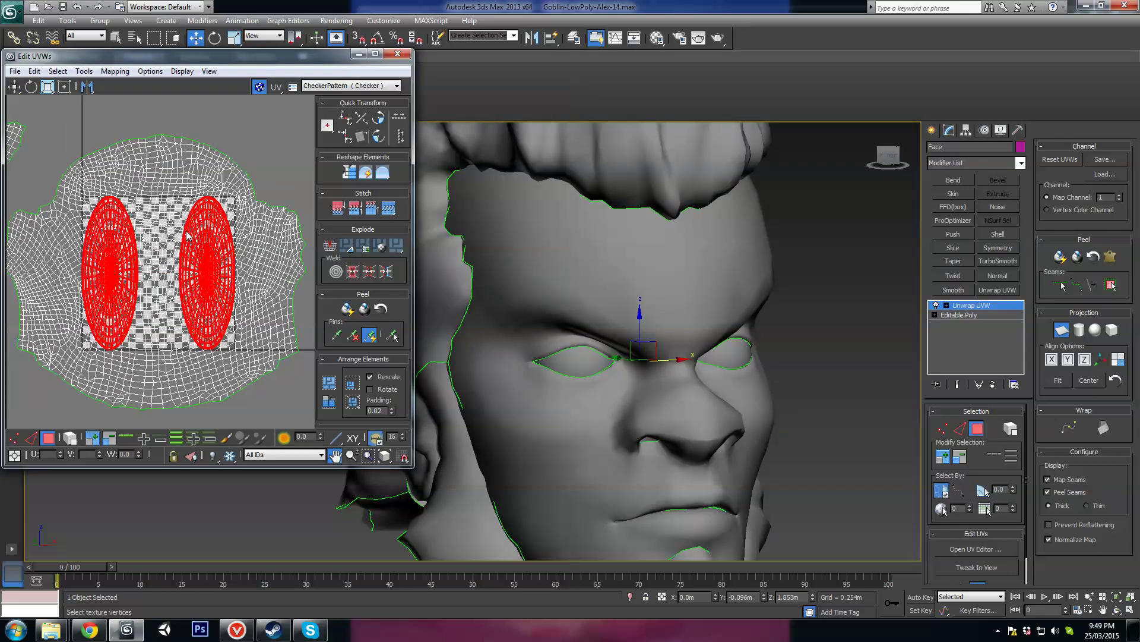
click(64, 87)
middle_drag(228, 215, 227, 177)
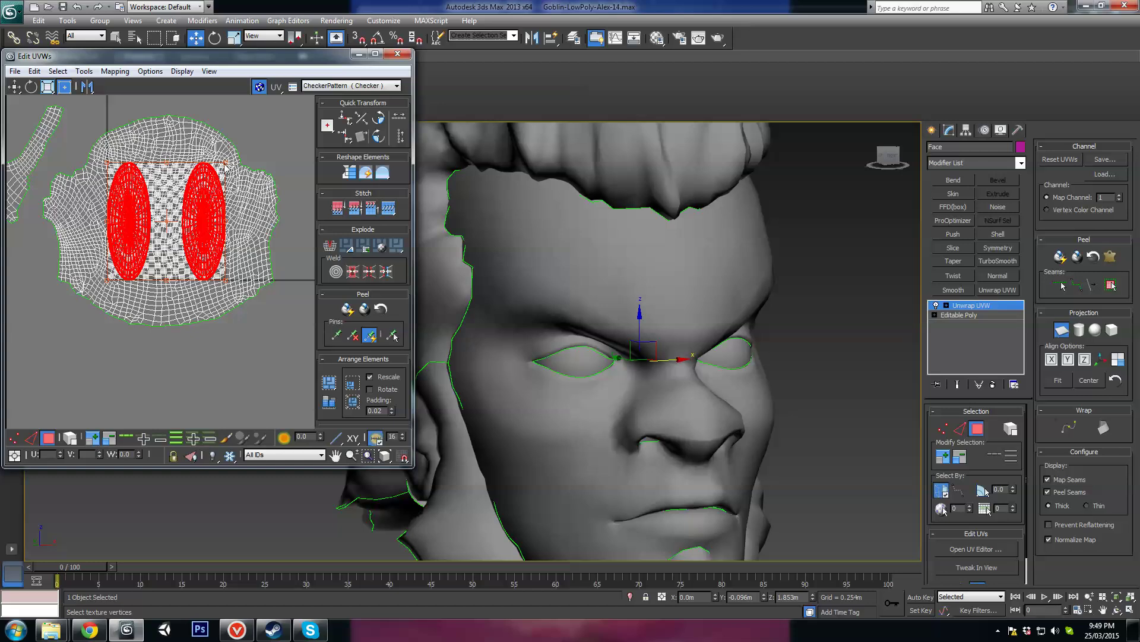
click(1063, 329)
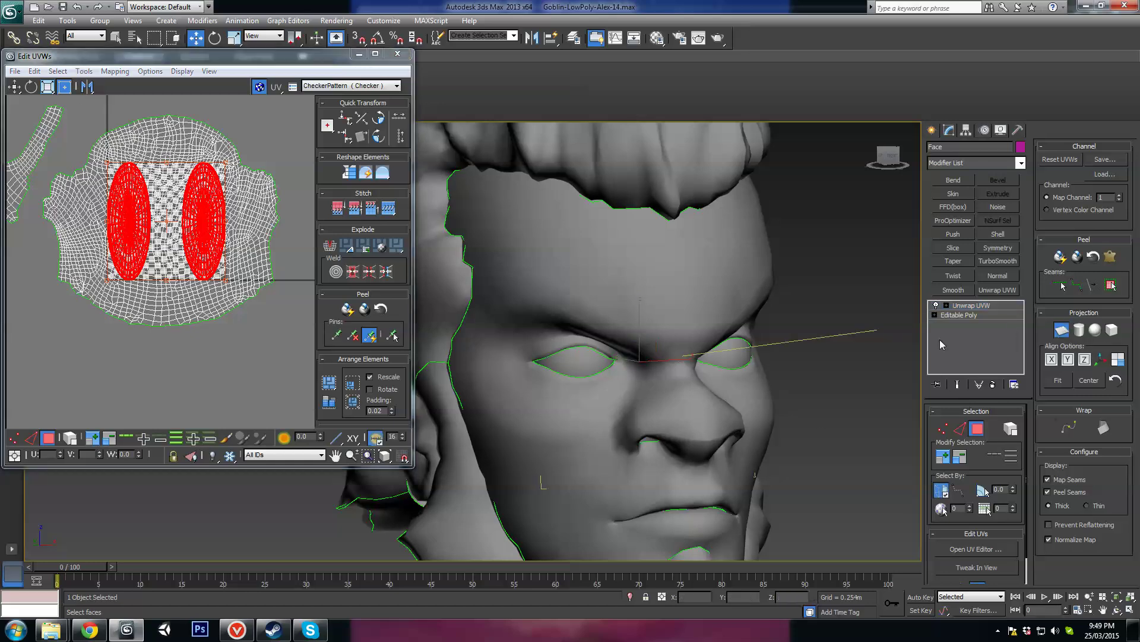
drag(226, 161, 223, 226)
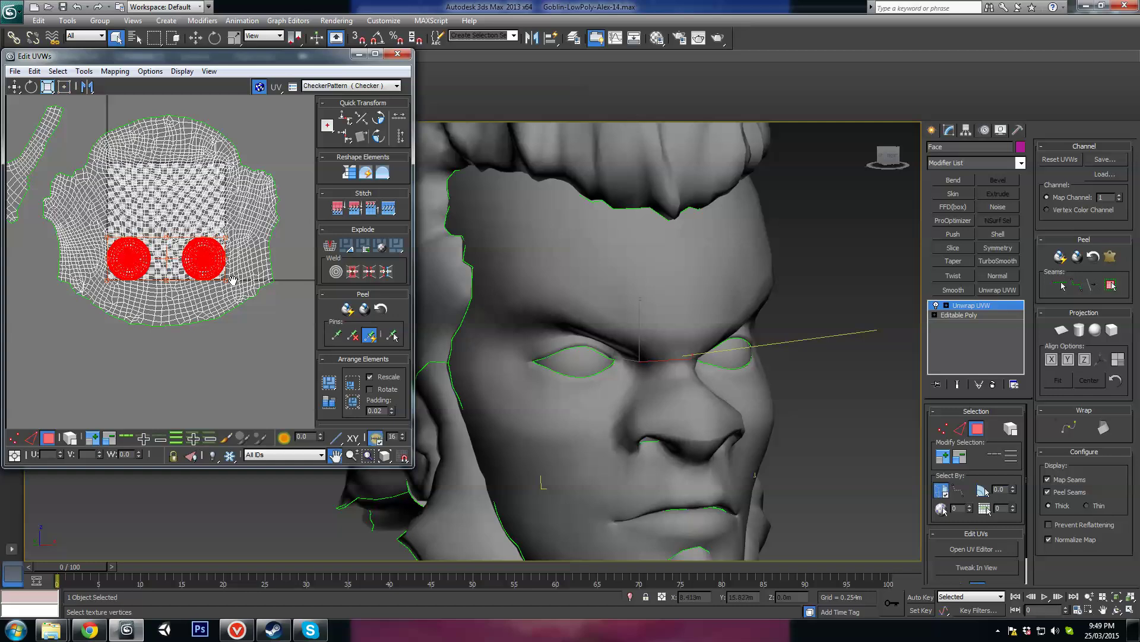
scroll(223, 235, down, 2)
drag(210, 222, 237, 371)
middle_drag(231, 356, 197, 271)
scroll(196, 270, up, 3)
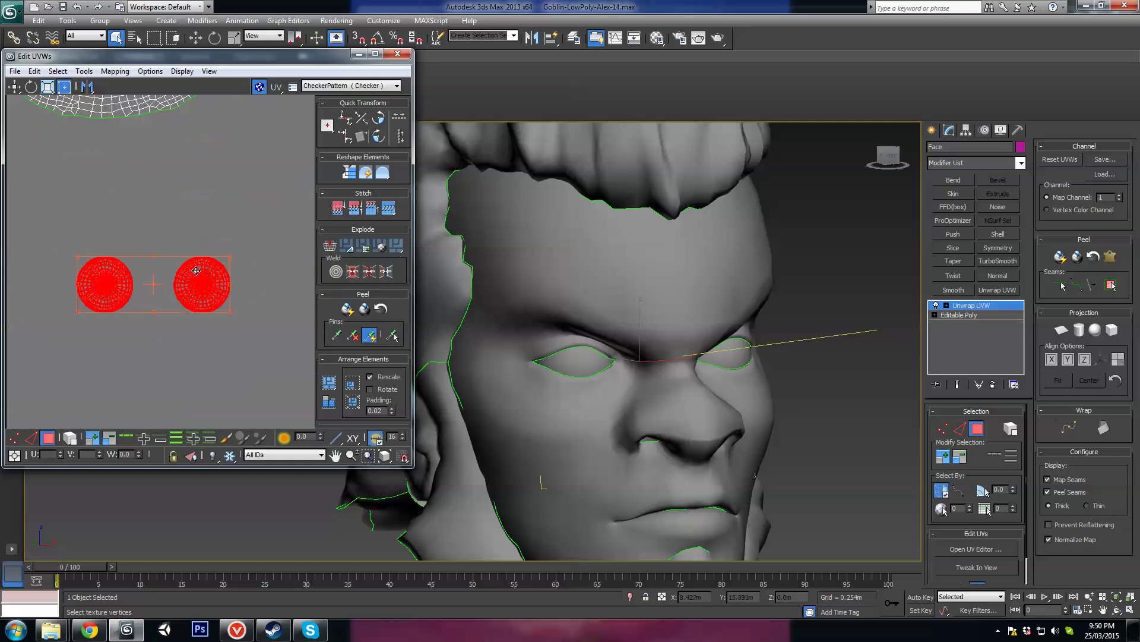
Deselect the eyeball shells, check the eyes on the model, and convert the unwrapped head to an editable poly
click(207, 252)
mouse_move(528, 354)
alt+middle_down()
mouse_move(505, 350)
mouse_move(520, 338)
alt+middle_up()
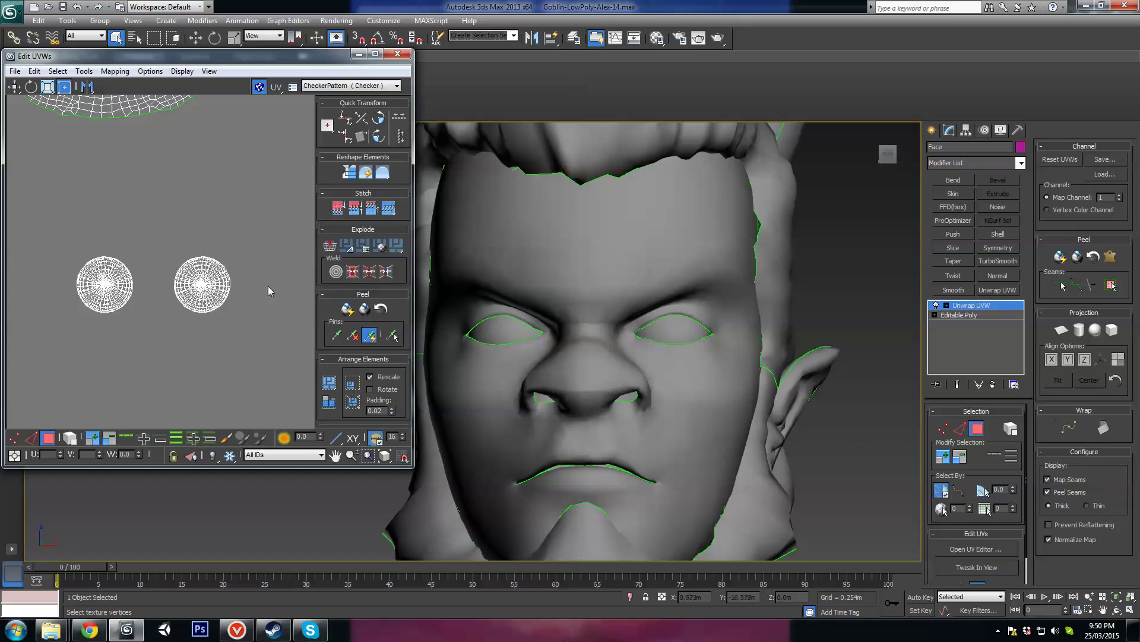
alt+middle_drag(526, 335, 596, 354)
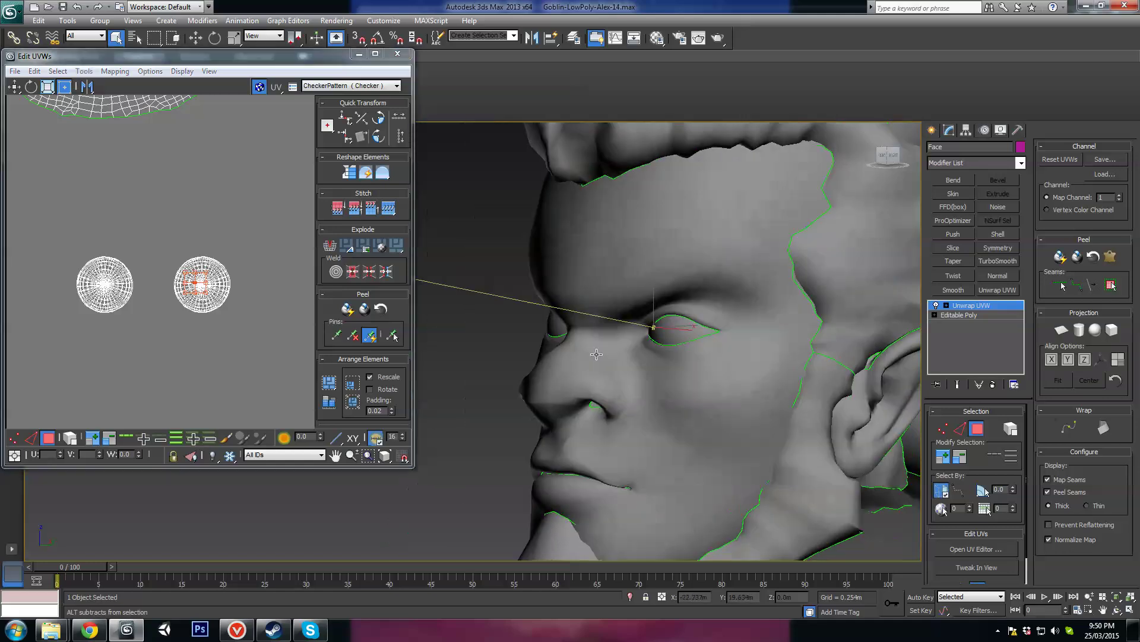
mouse_move(735, 324)
alt+middle_down()
mouse_move(687, 305)
mouse_move(654, 310)
mouse_move(725, 319)
alt+middle_up()
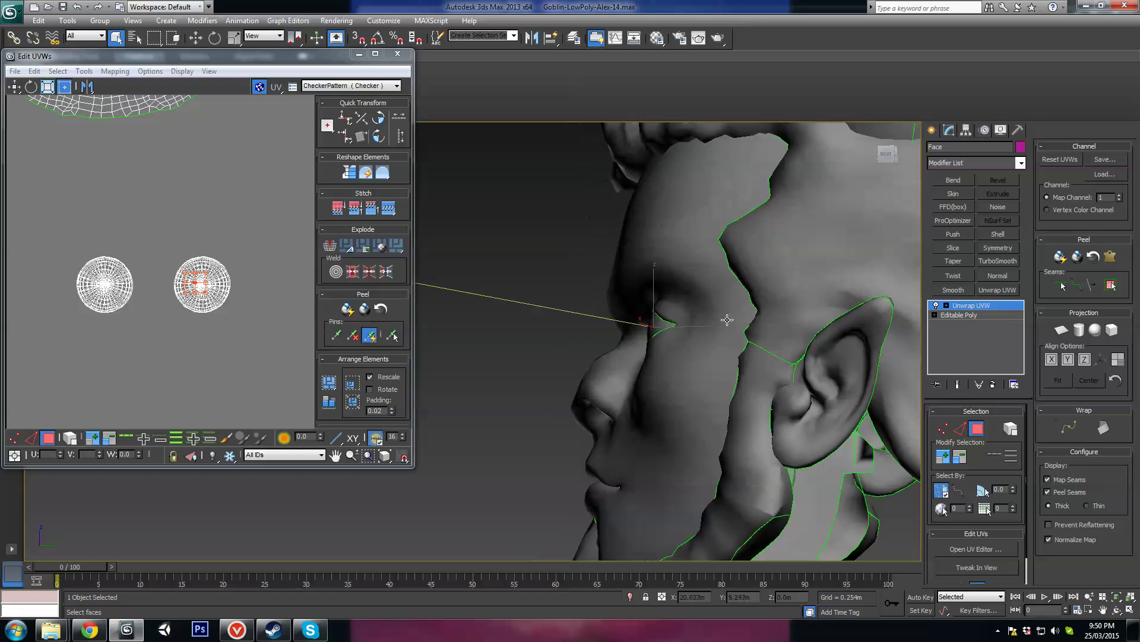
scroll(725, 320, up, 3)
key(F3)
middle_drag(848, 346, 691, 306)
right_click(691, 306)
mouse_move(743, 420)
click(843, 430)
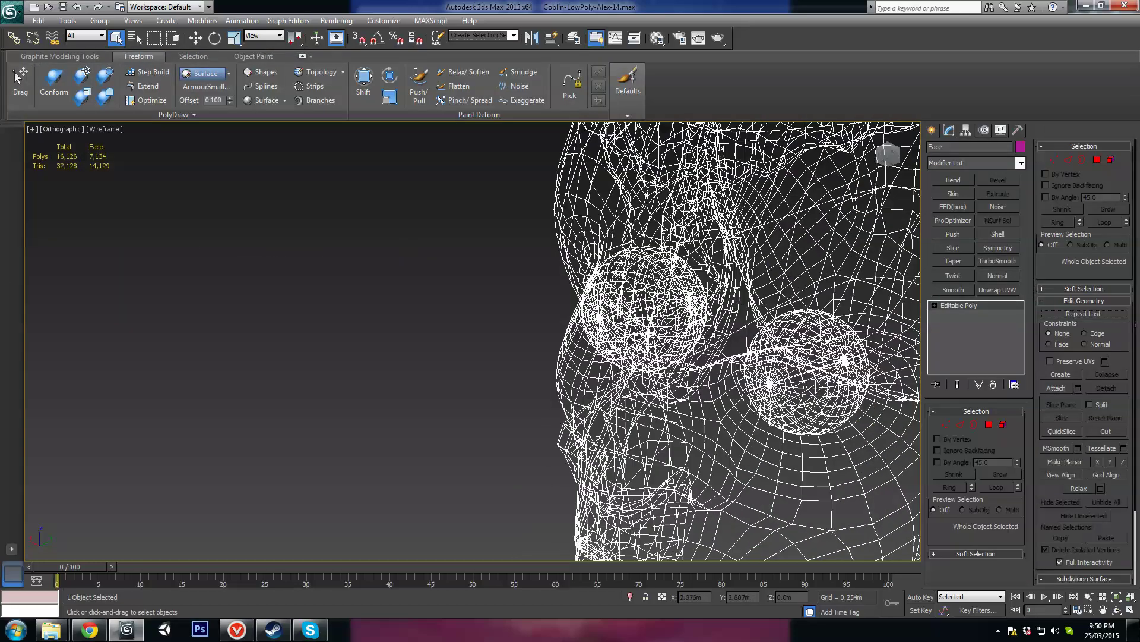
Select the rear pole vertices of both eyeballs, grow the selection over their hidden back parts and delete them
alt+middle_drag(713, 356, 659, 348)
scroll(653, 344, up, 4)
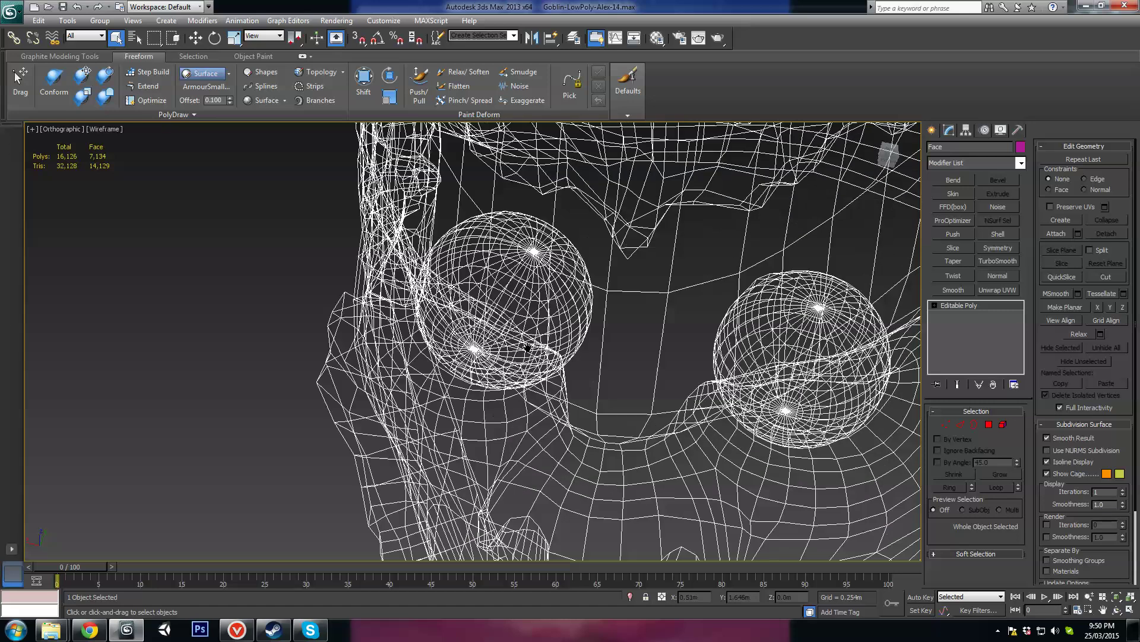
key(F3)
click(945, 425)
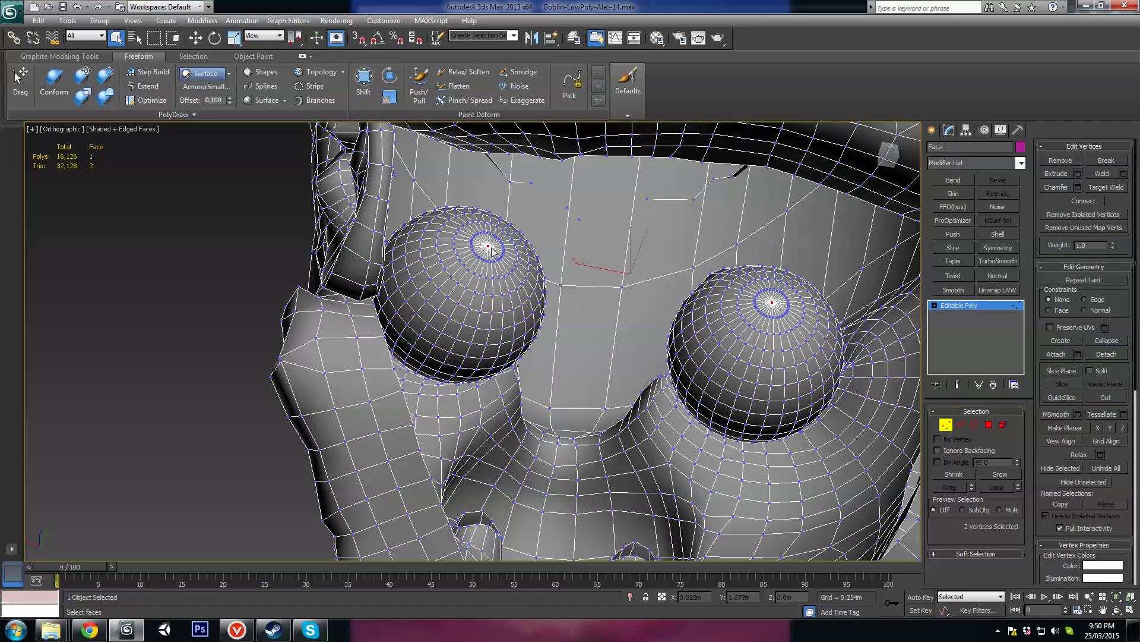
click(1004, 473)
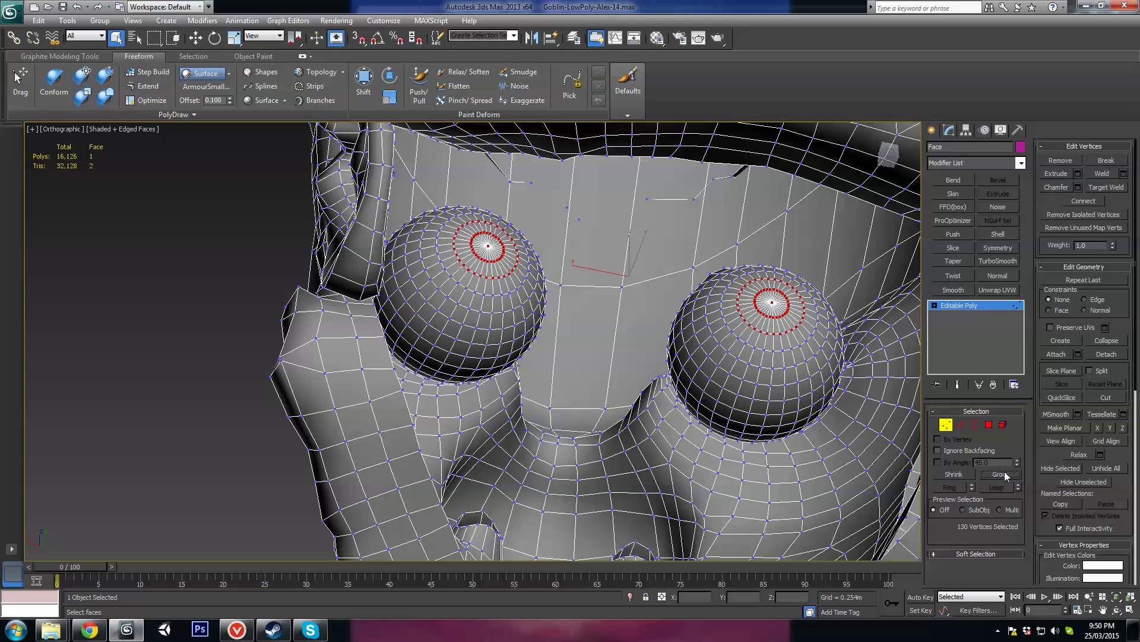
click(1004, 473)
alt+middle_drag(781, 424, 744, 401)
key(Delete)
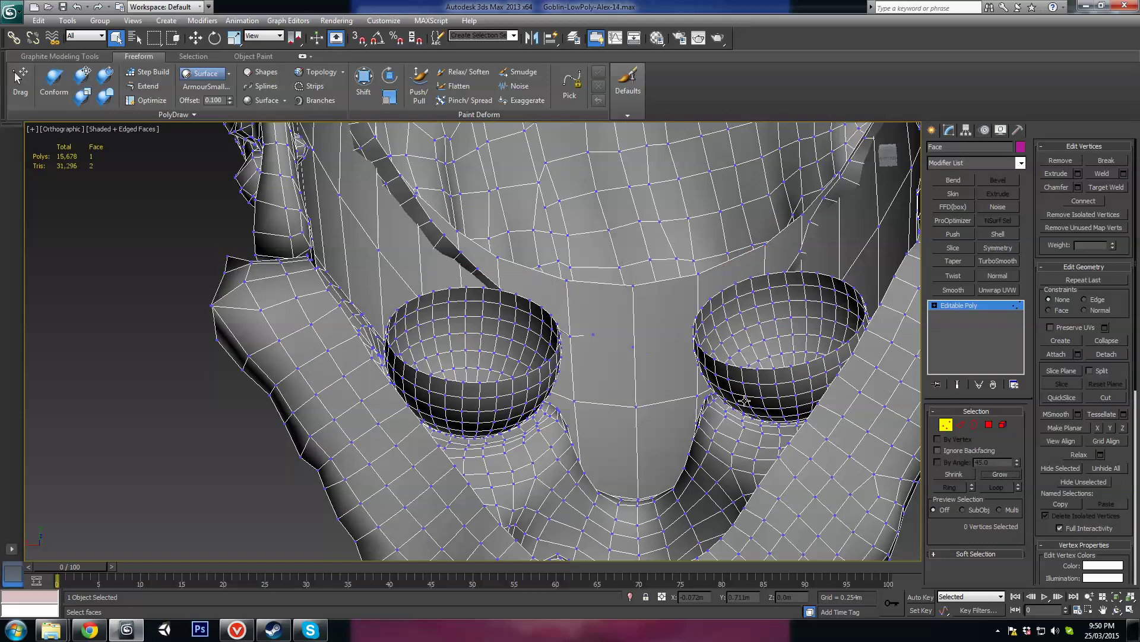
click(953, 426)
Apply a new Unwrap UVW modifier to the head, open its UV editor and hide the checker background
scroll(573, 387, down, 5)
alt+middle_drag(573, 387, 691, 427)
scroll(734, 423, up, 4)
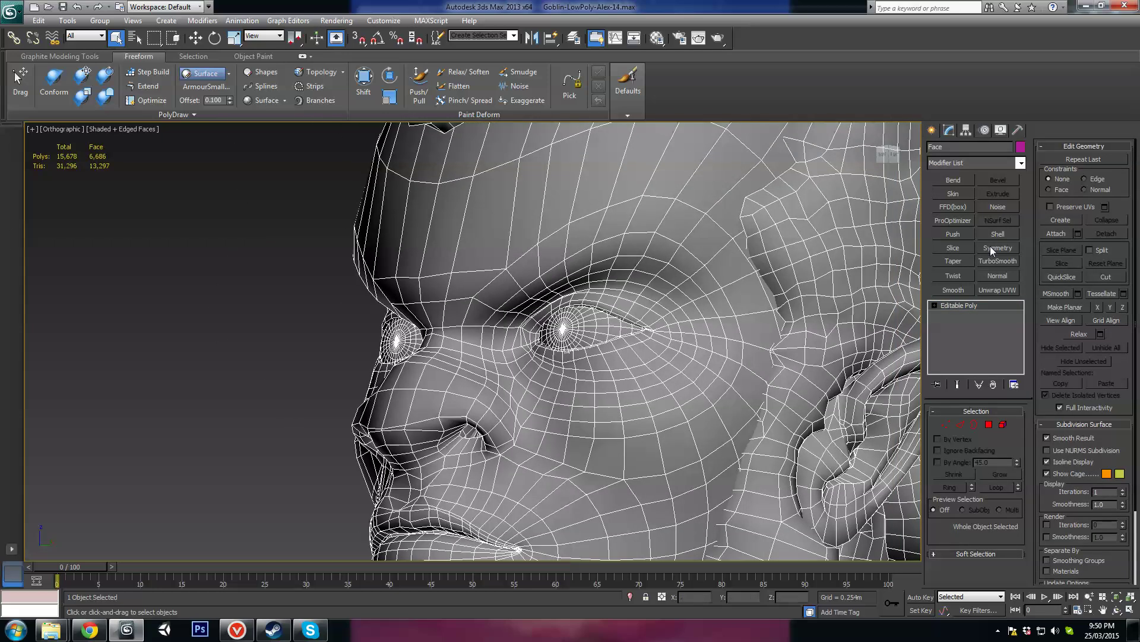
click(998, 291)
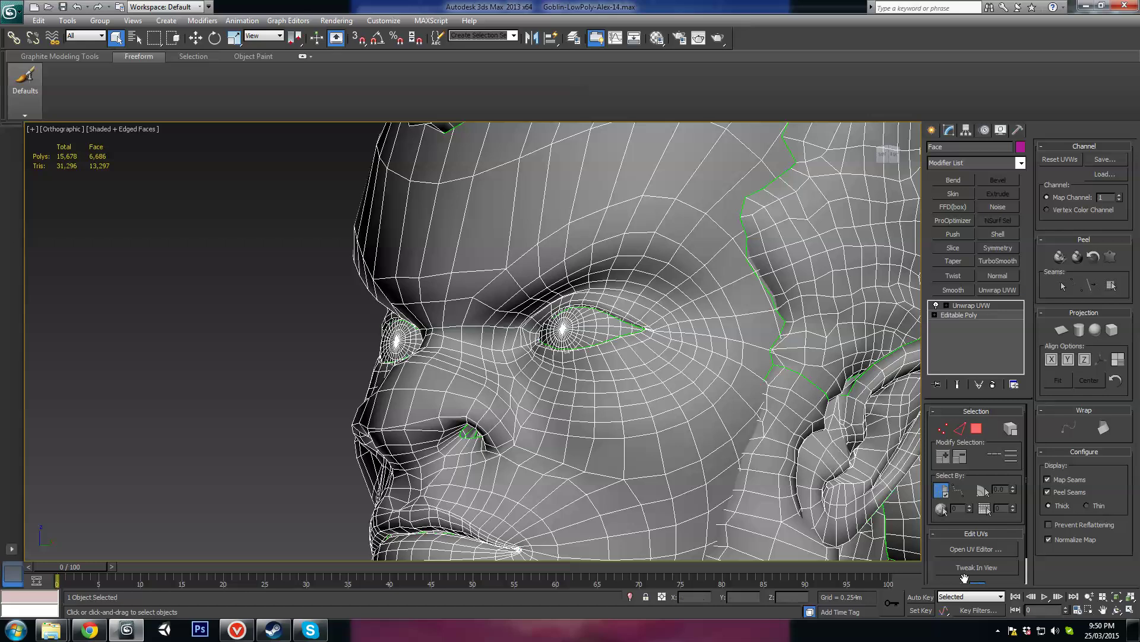
click(975, 549)
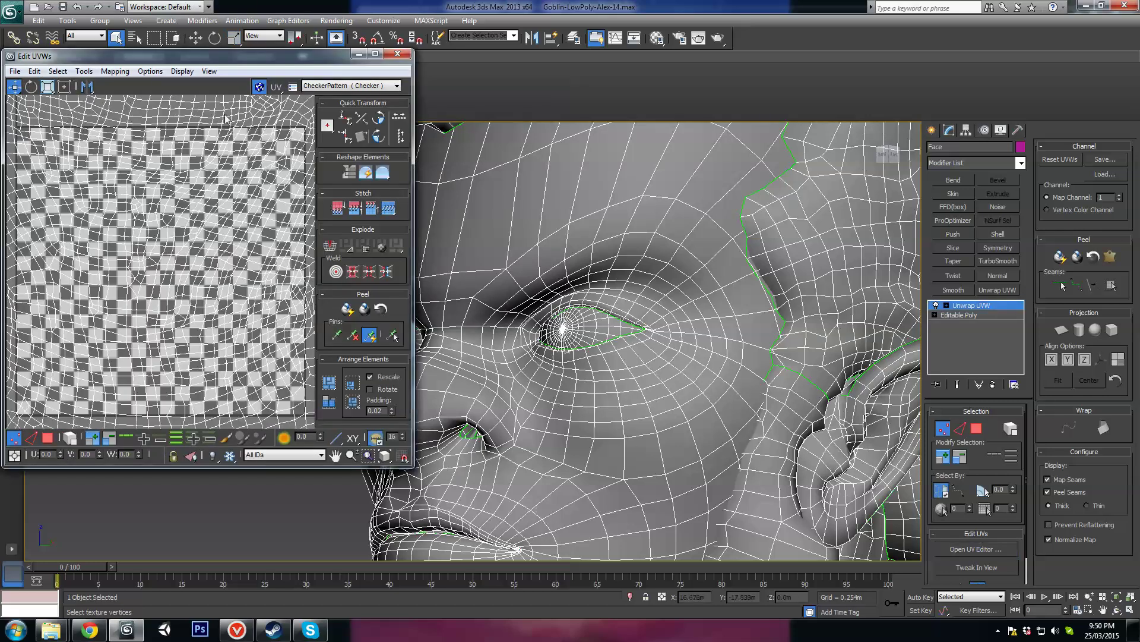
click(259, 87)
Select the right-hand eyeball shell as a polygon element, pelt and relax it with Pelt Map, and commit the result
scroll(252, 297, down, 3)
scroll(252, 297, up, 6)
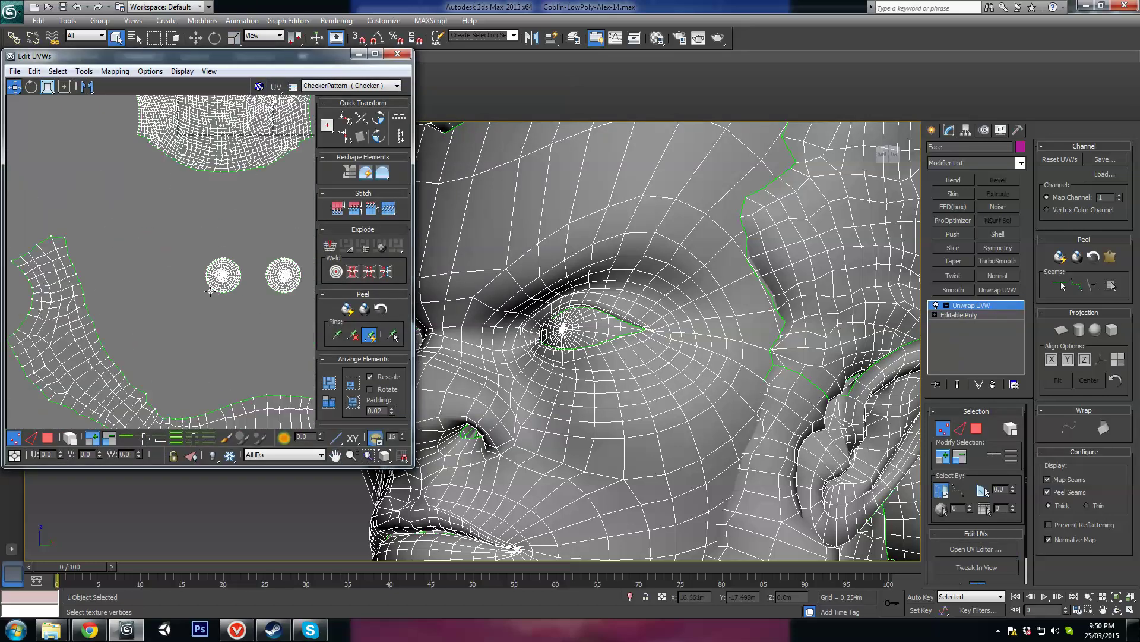
middle_drag(252, 297, 136, 333)
click(70, 438)
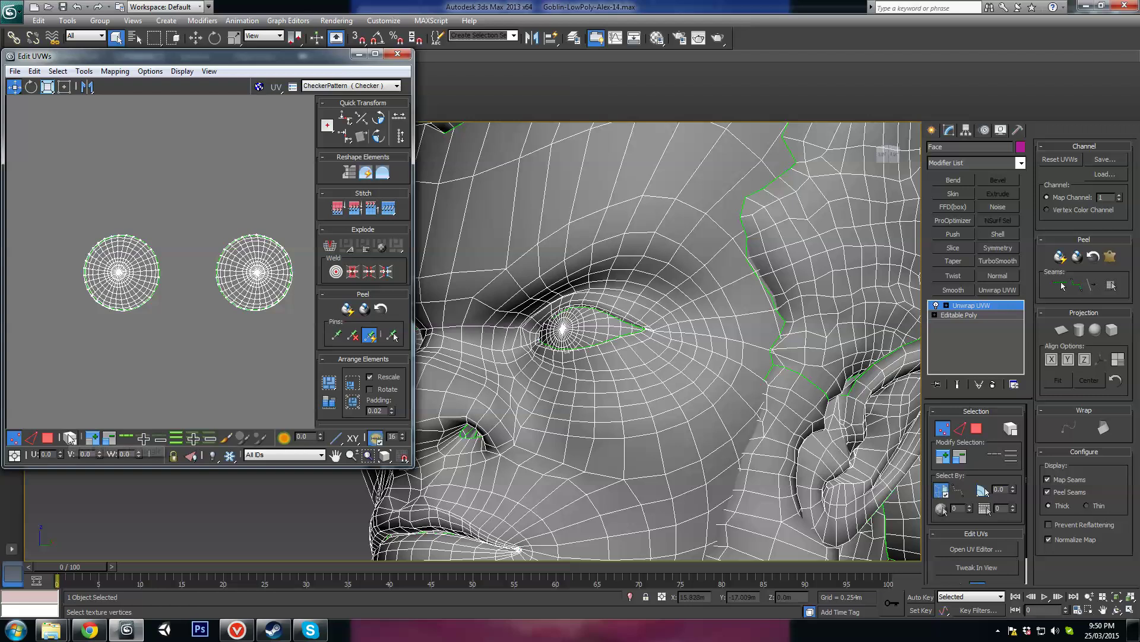
click(260, 267)
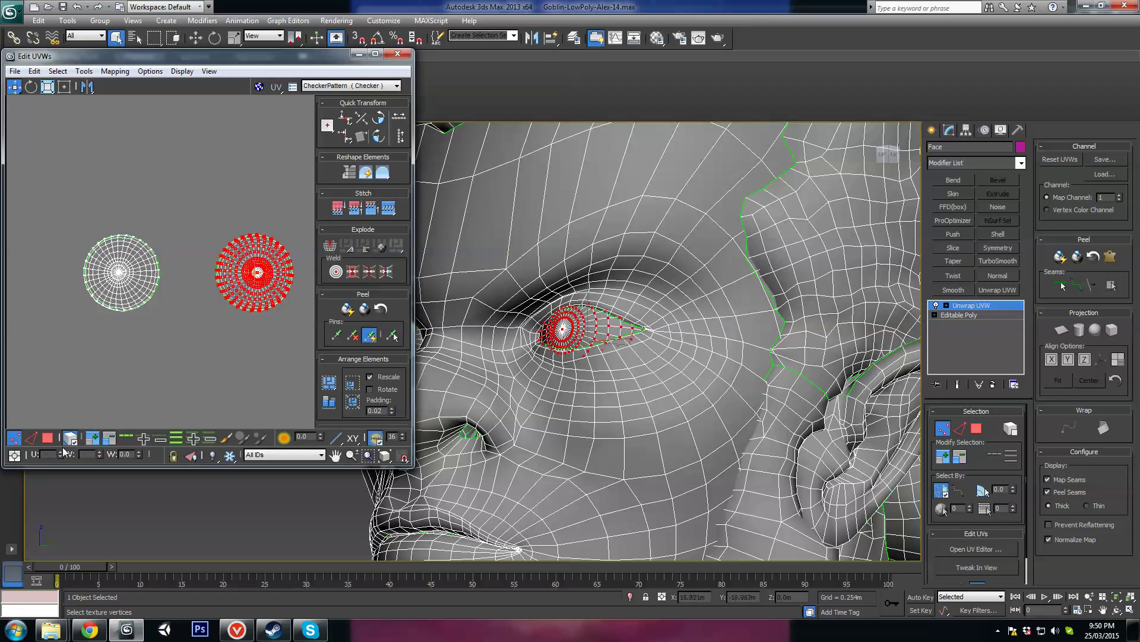
click(48, 438)
click(265, 257)
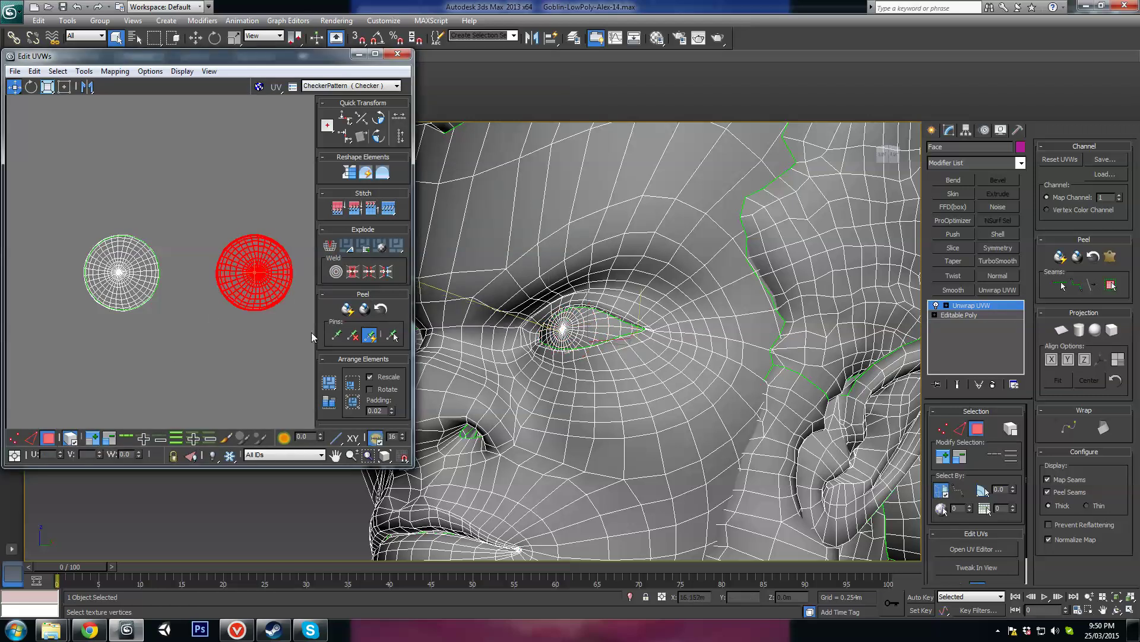
click(1110, 256)
click(539, 192)
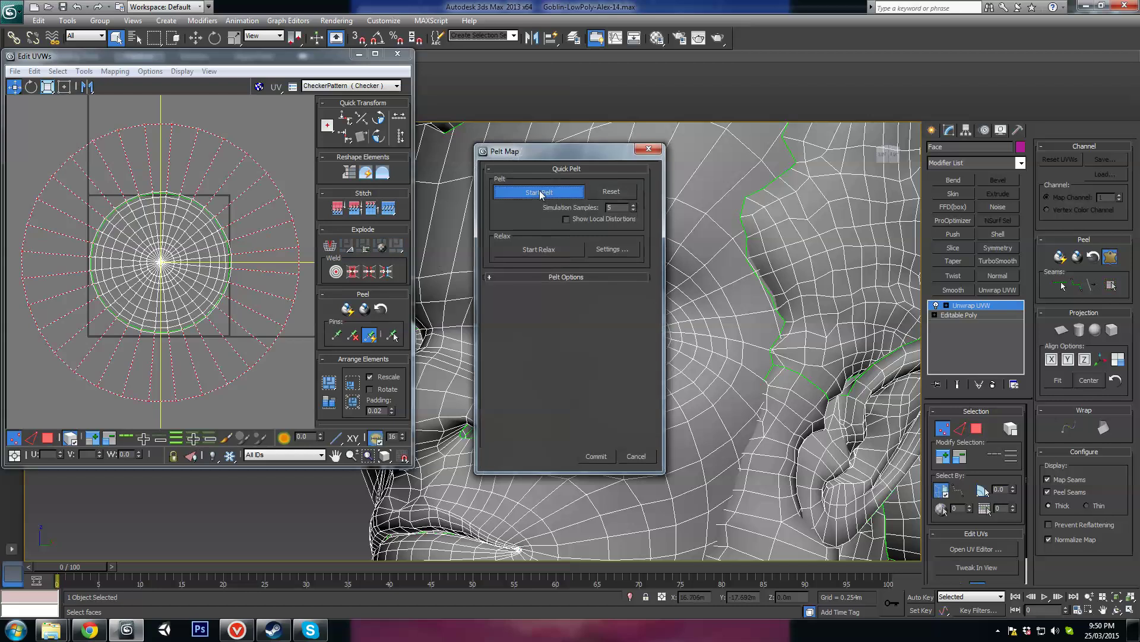
click(557, 250)
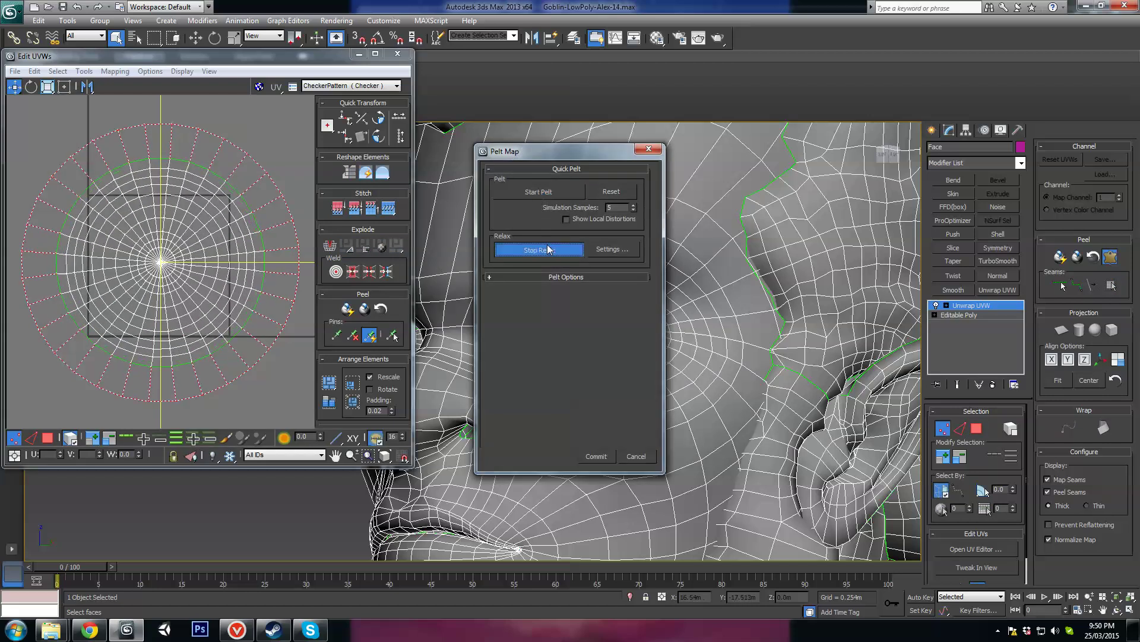
click(601, 460)
Select the remaining small eyeball shell, pelt and relax it the same way, and commit the result
scroll(212, 308, down, 3)
middle_drag(59, 280, 122, 267)
middle_drag(214, 376, 186, 253)
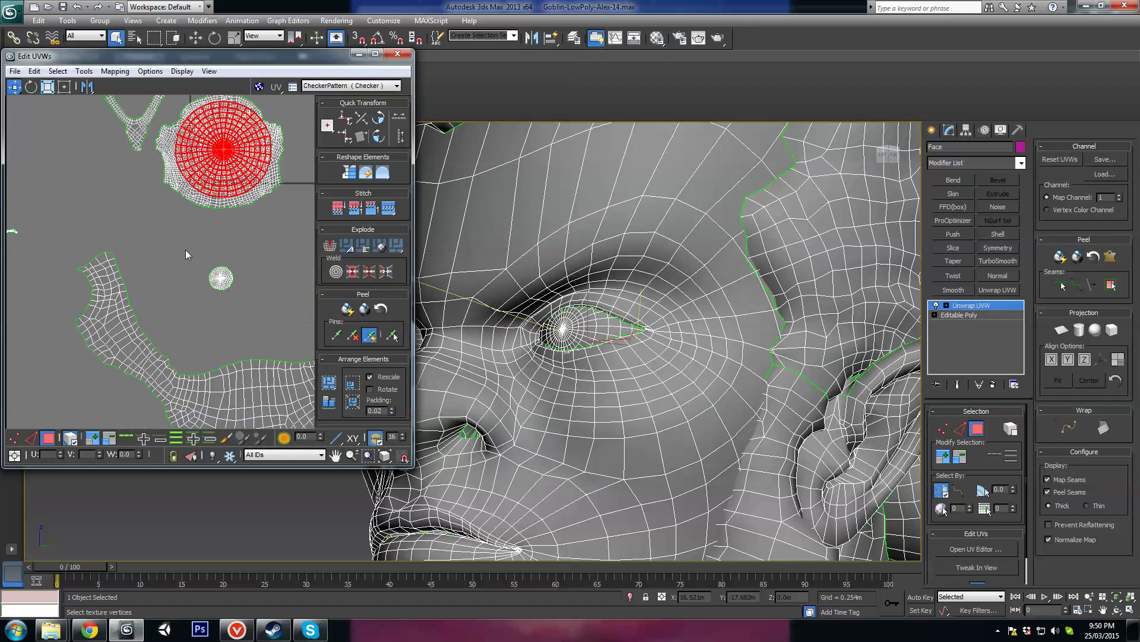
click(215, 273)
click(1103, 260)
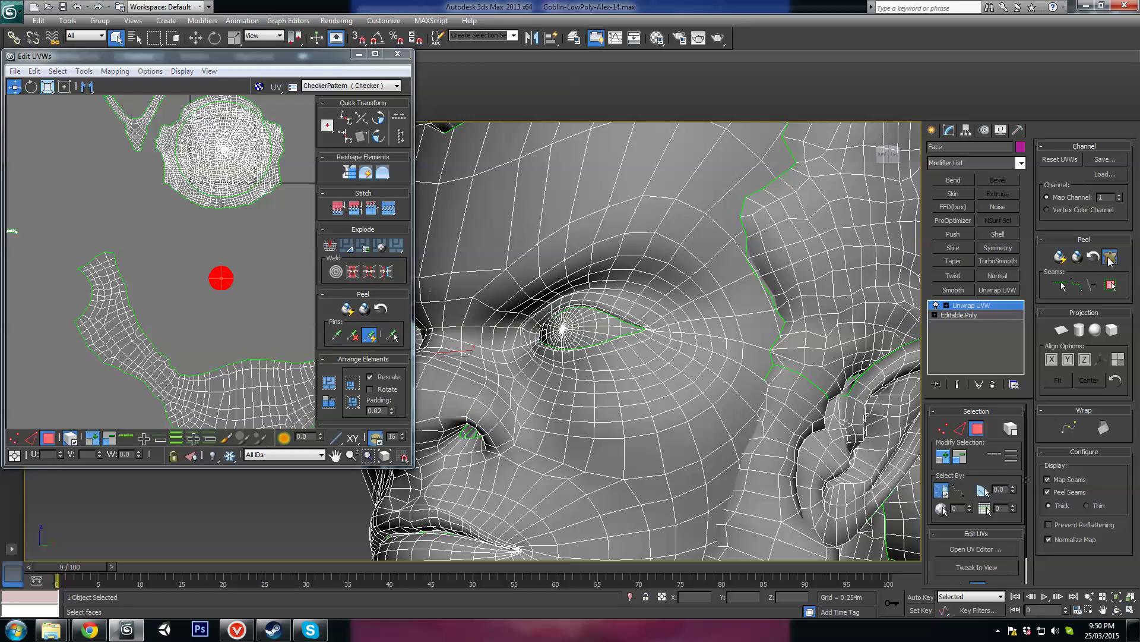
click(561, 194)
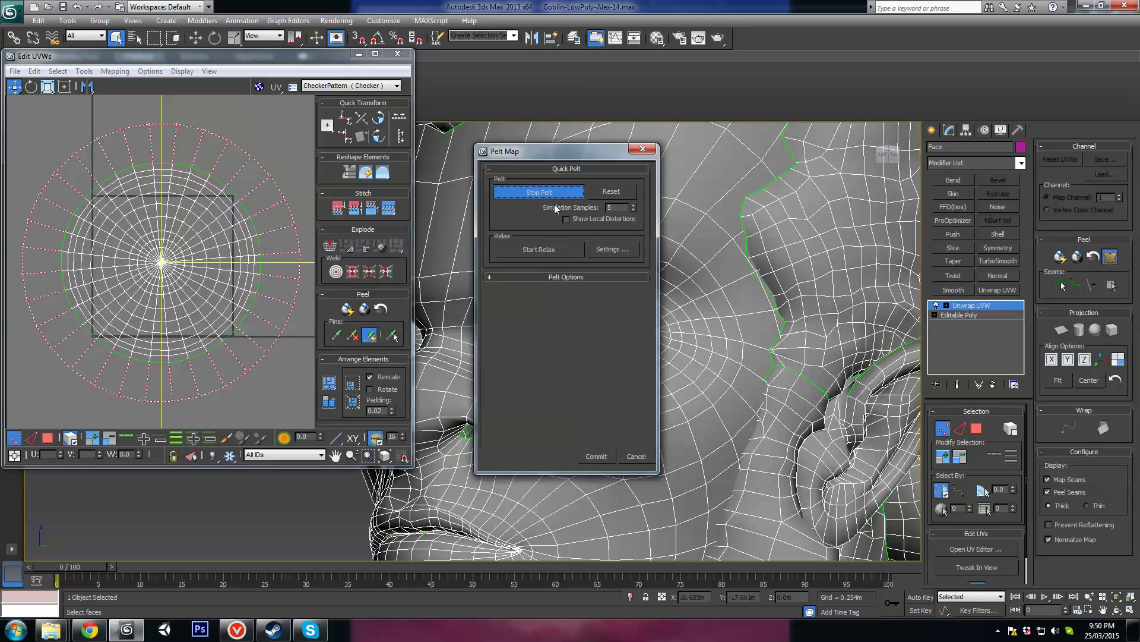
click(546, 250)
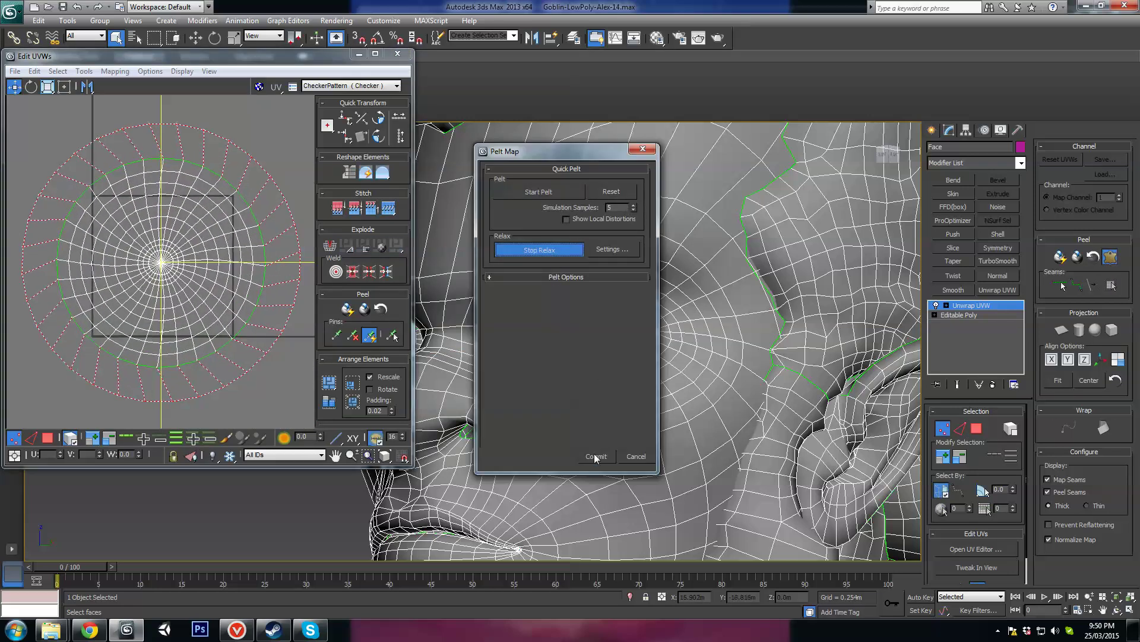
click(596, 455)
Display the CheckerPattern texture on the head and examine the checkers on the face, eyes, ear and beard for distortion
scroll(277, 300, down, 10)
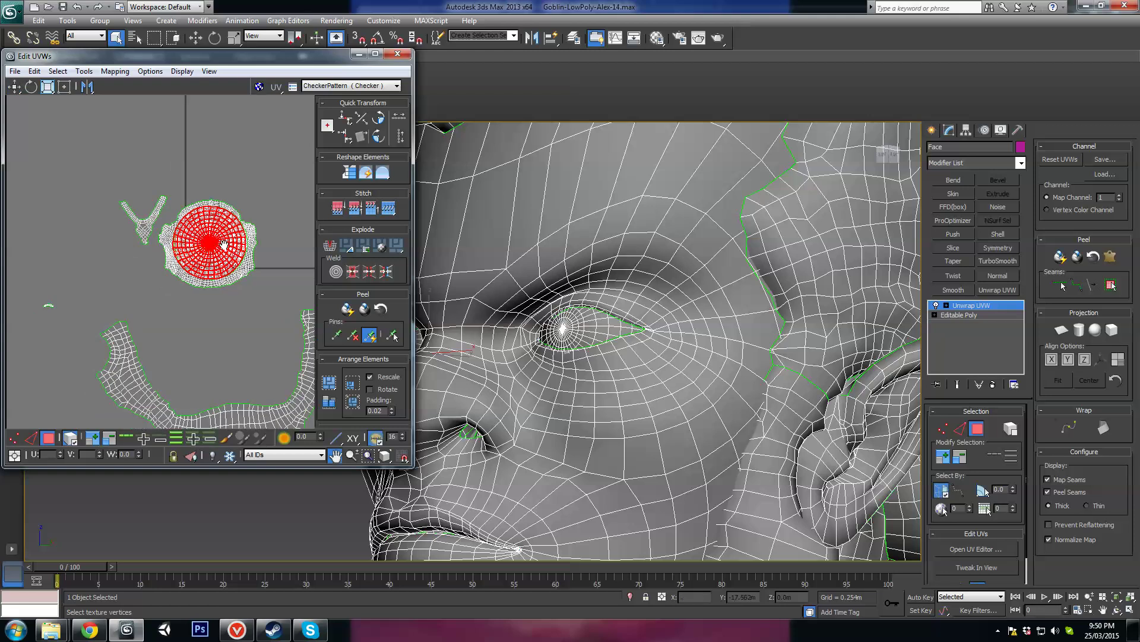
middle_drag(215, 287, 186, 241)
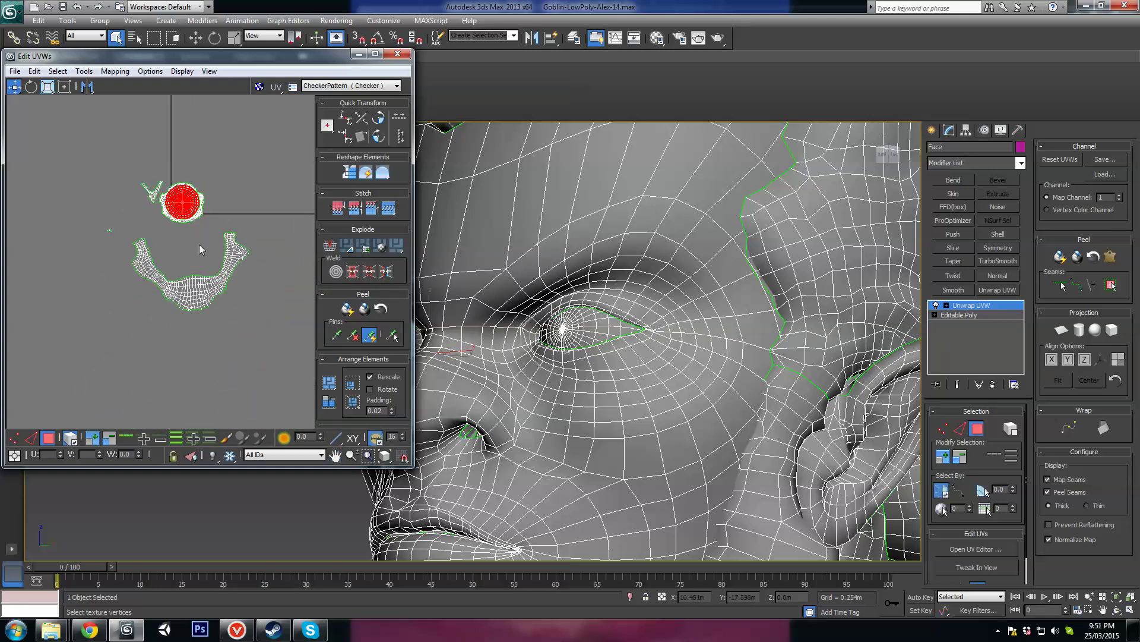
scroll(647, 303, down, 5)
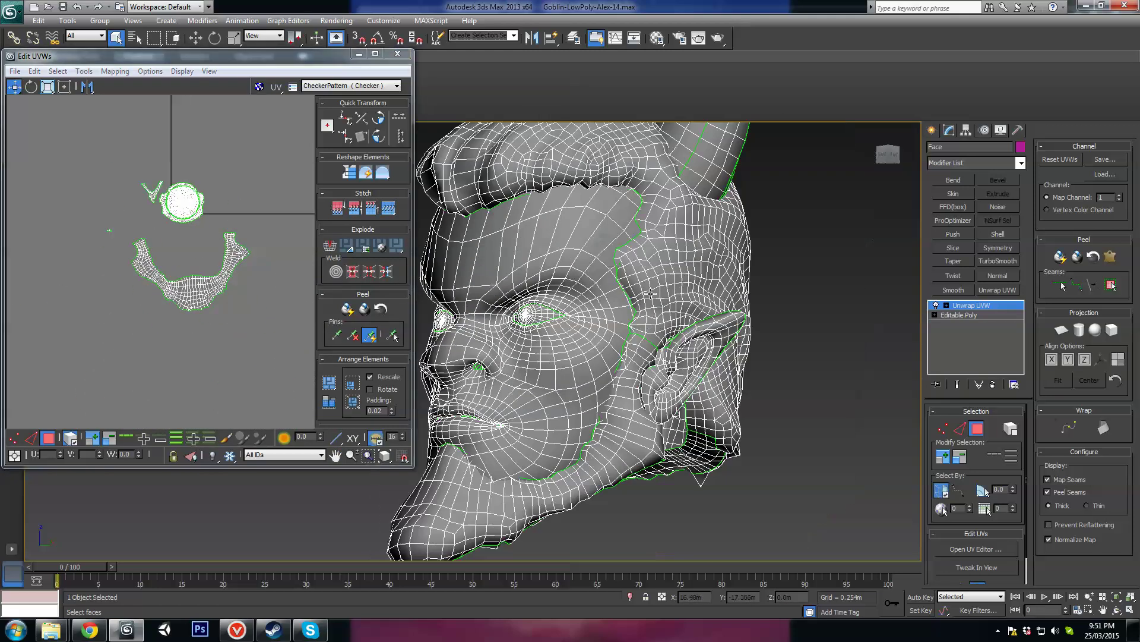
click(353, 86)
click(333, 95)
scroll(608, 297, up, 5)
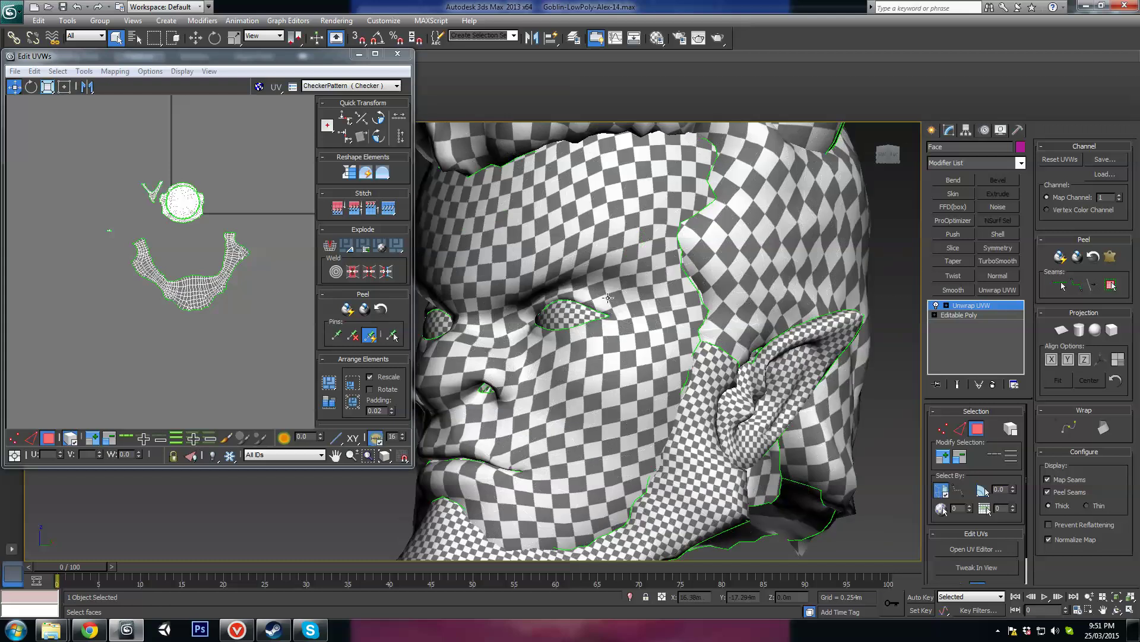
scroll(609, 297, down, 5)
alt+middle_drag(608, 297, 585, 271)
scroll(615, 306, up, 6)
scroll(615, 306, down, 4)
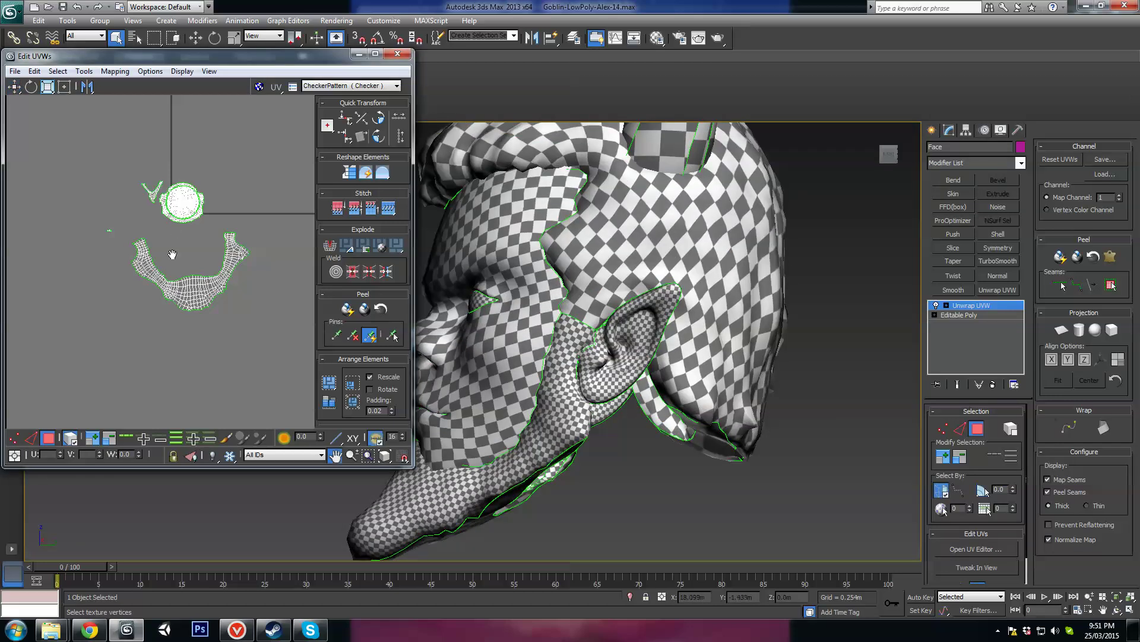
Separate the overlapping shells by moving one eyeball below the UV square, the other to the upper right, and the large head shell above it
middle_drag(172, 254, 170, 319)
scroll(171, 309, up, 2)
click(198, 225)
scroll(200, 235, up, 2)
middle_drag(201, 236, 185, 200)
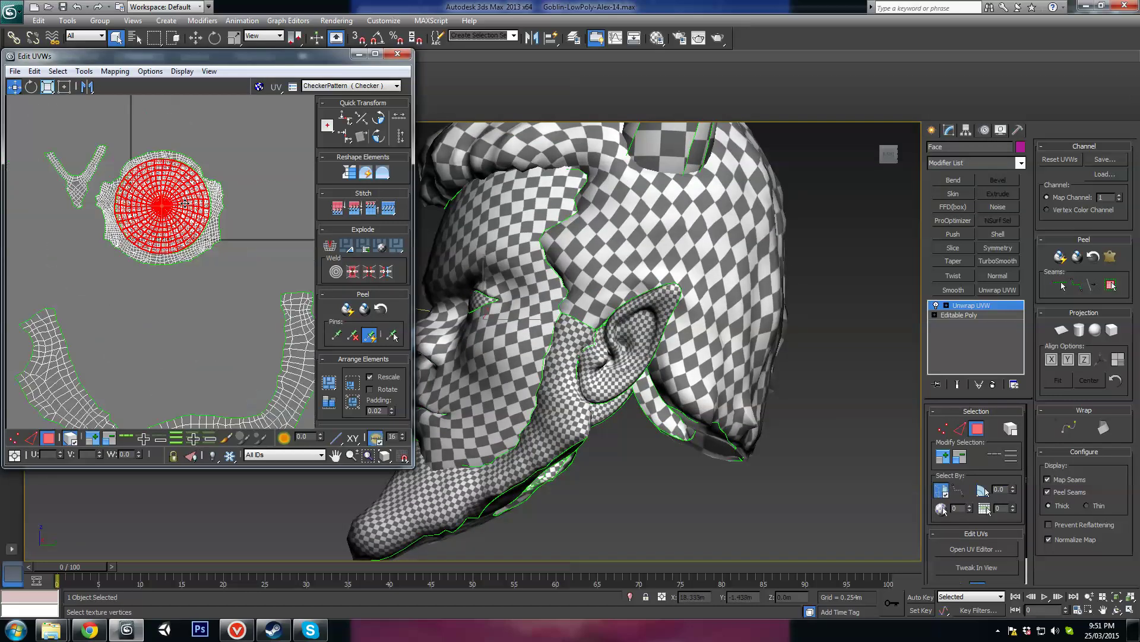
scroll(185, 201, down, 1)
drag(183, 199, 203, 274)
drag(174, 191, 234, 108)
drag(195, 220, 183, 128)
scroll(178, 202, down, 3)
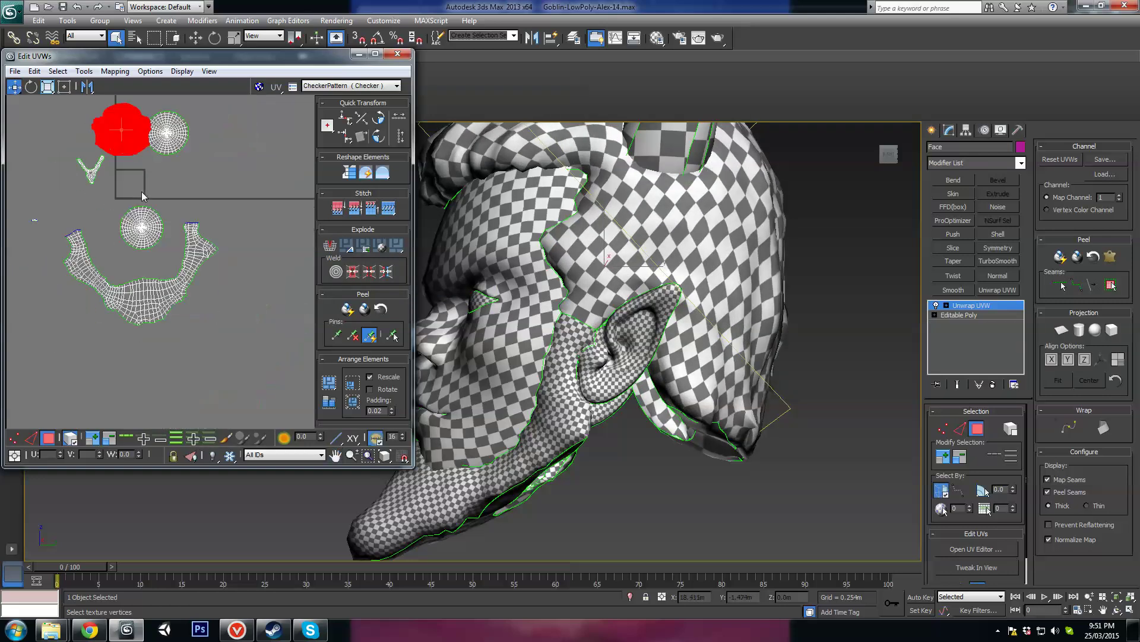
scroll(262, 269, down, 2)
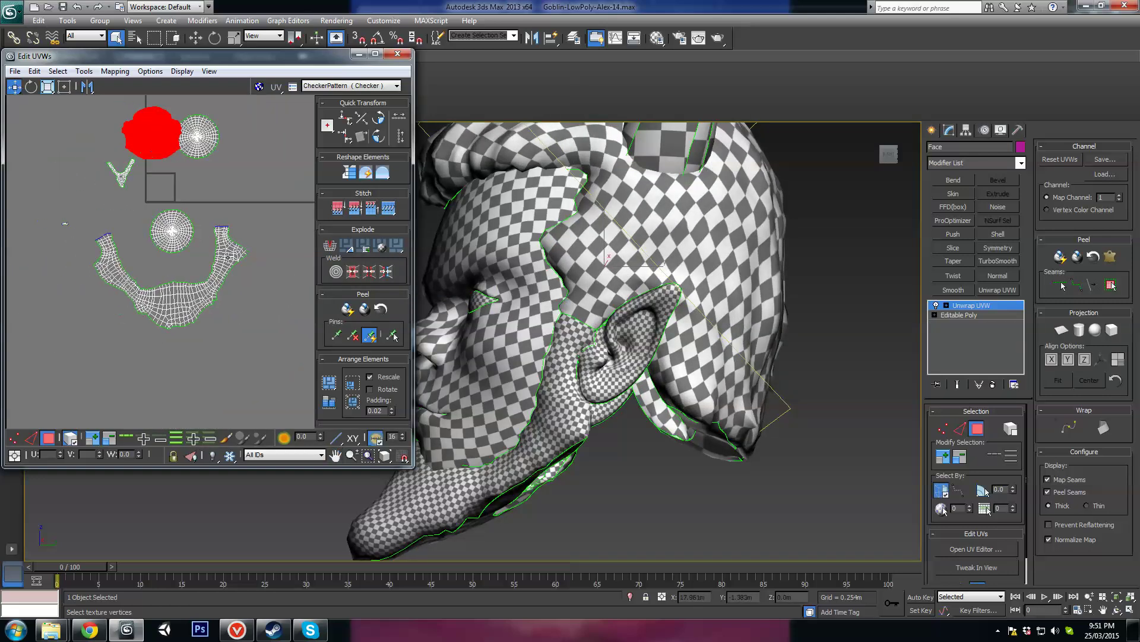
Pack all UV shells into the UV square with Rescale and Rotate enabled and a padding of 0.02
click(238, 190)
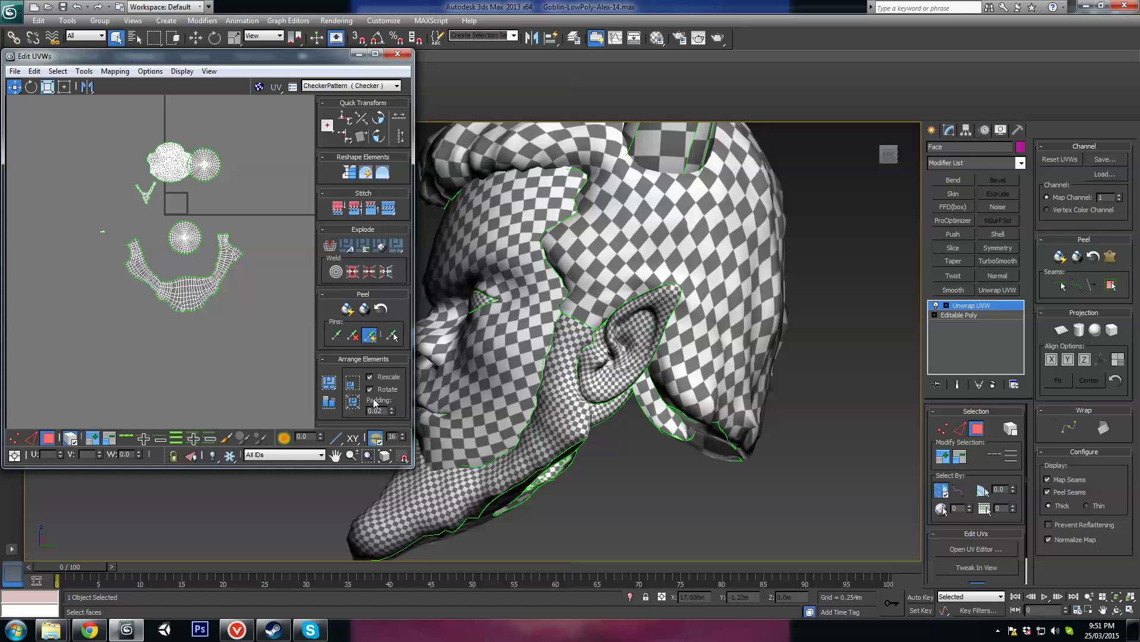
click(329, 385)
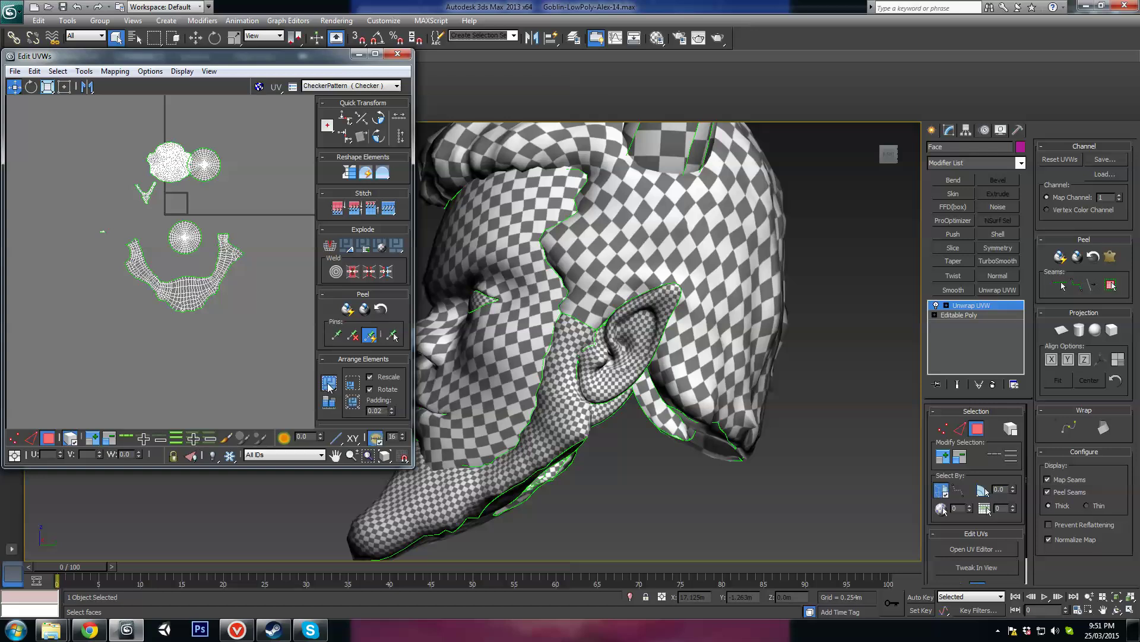
middle_drag(155, 216, 168, 306)
scroll(171, 302, up, 7)
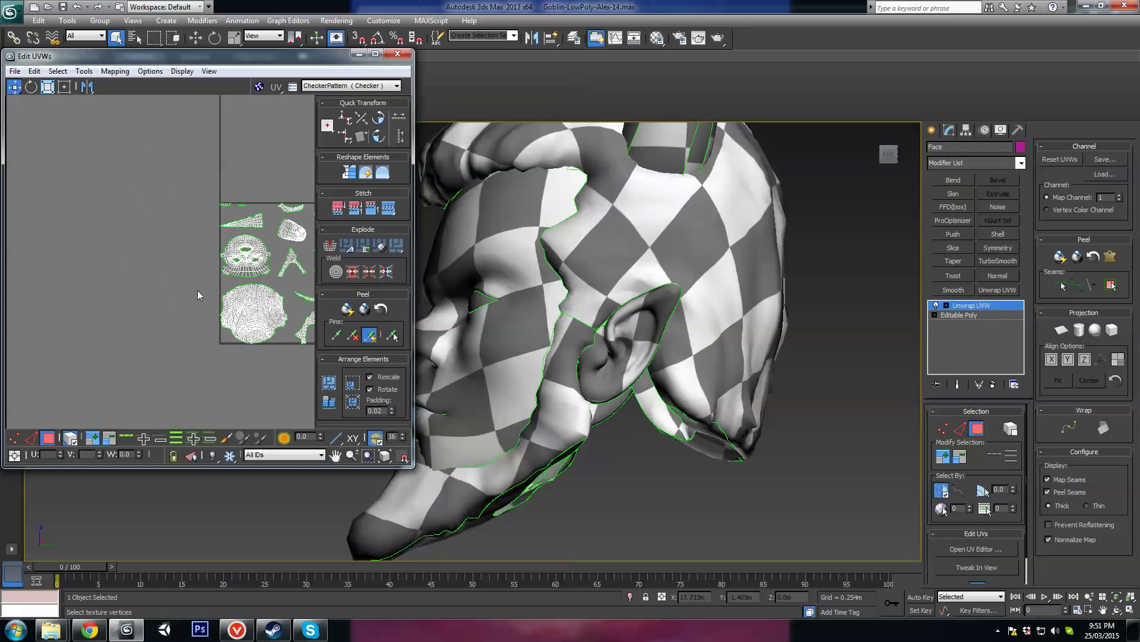
middle_drag(264, 297, 141, 268)
scroll(129, 270, up, 2)
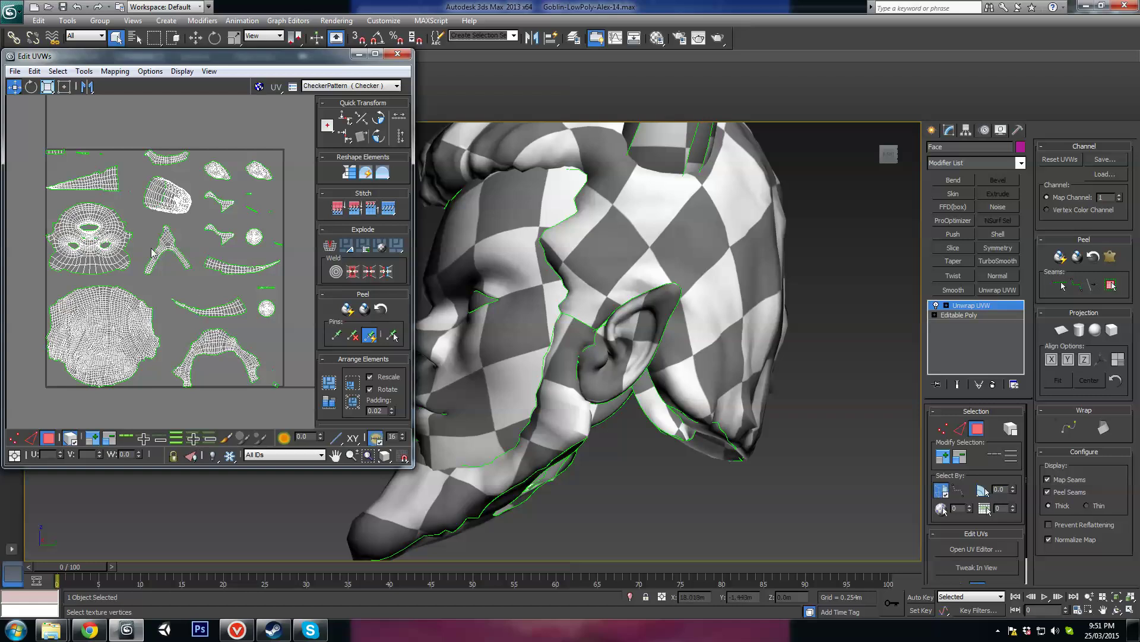
Move the two long curved strips, the wedge-shaped shell and its neighbouring slivers out above the UV square
click(248, 273)
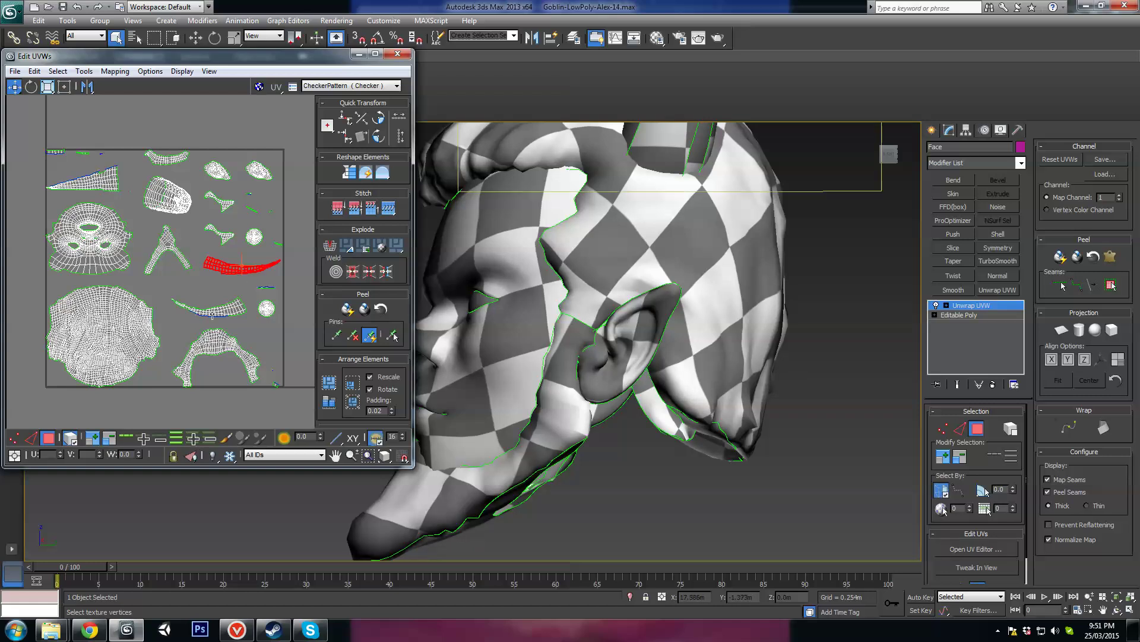
ctrl+click(227, 307)
click(148, 201)
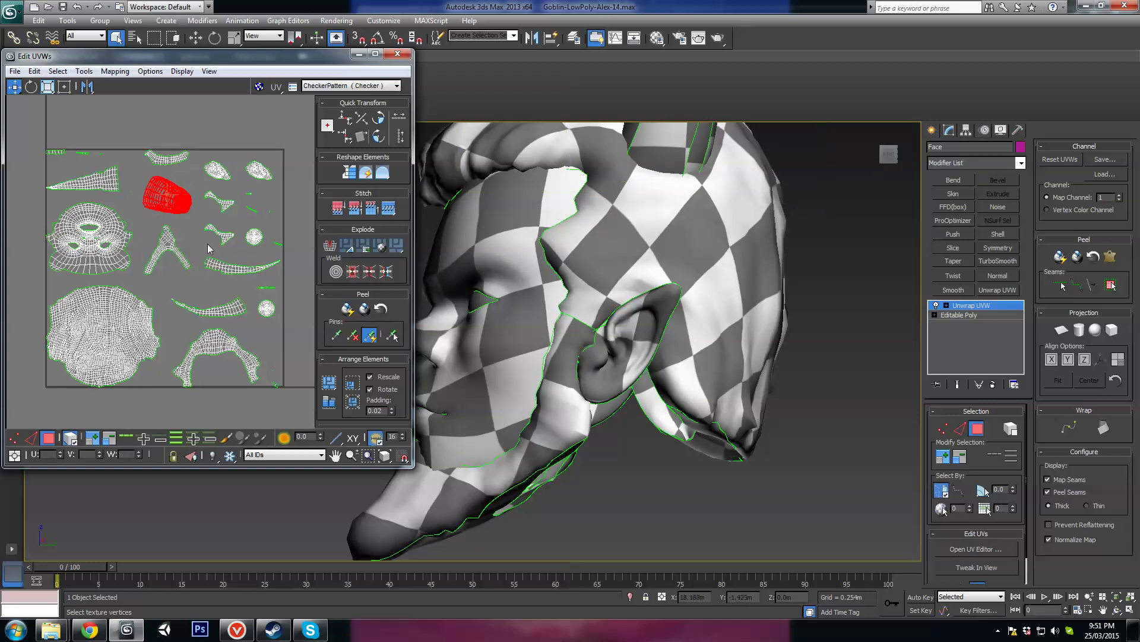
scroll(242, 268, down, 2)
key(ctrl+z)
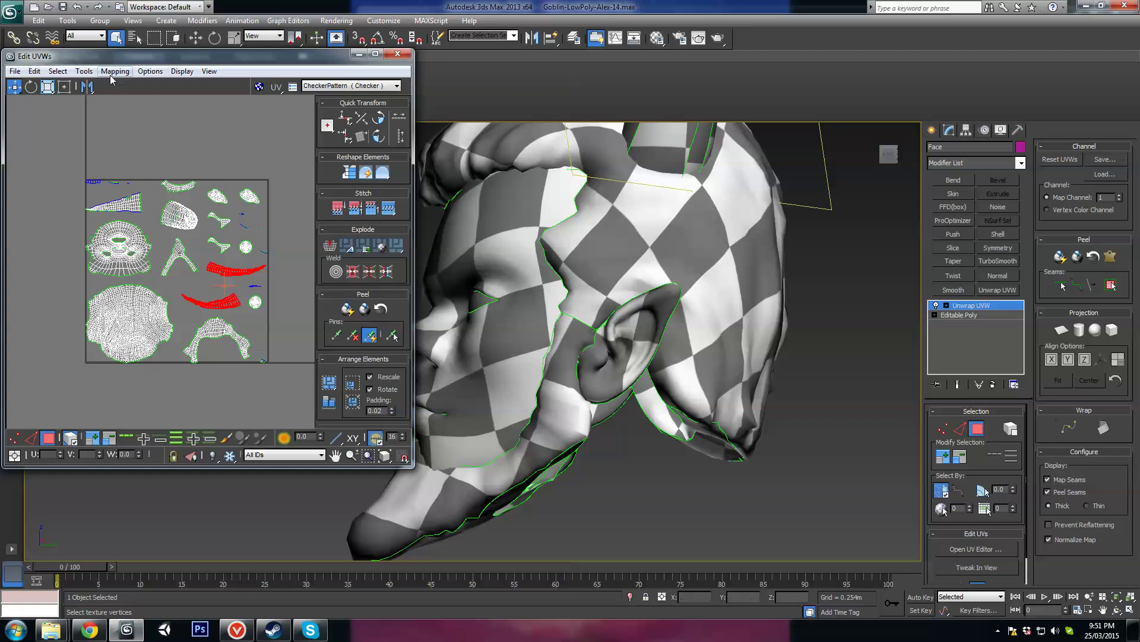
click(65, 87)
middle_drag(171, 223, 167, 214)
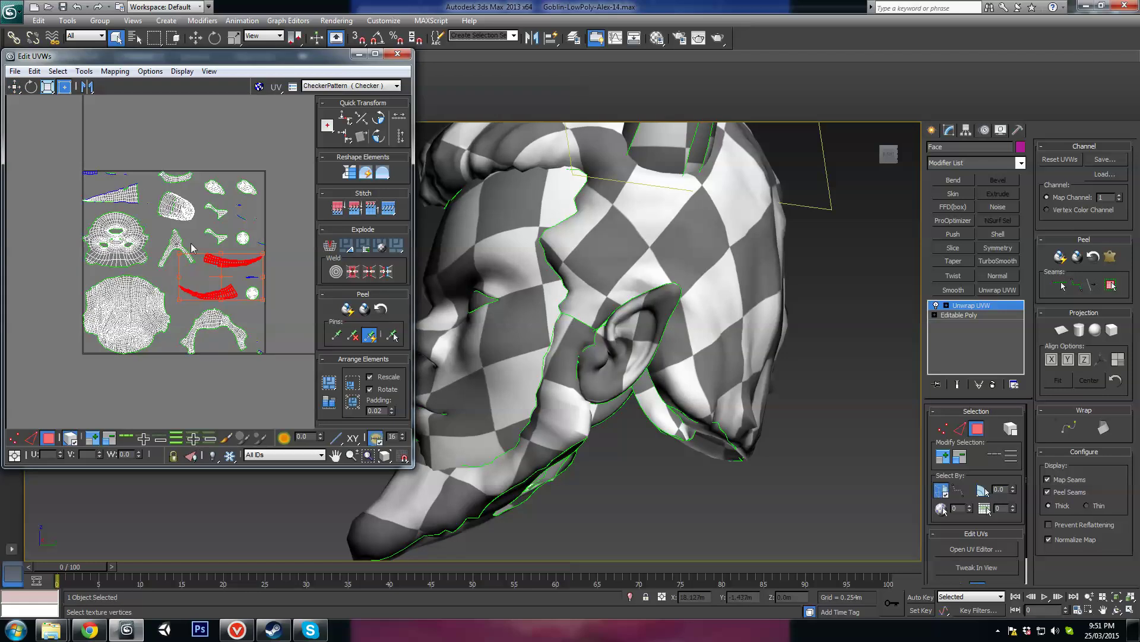
drag(250, 292, 210, 128)
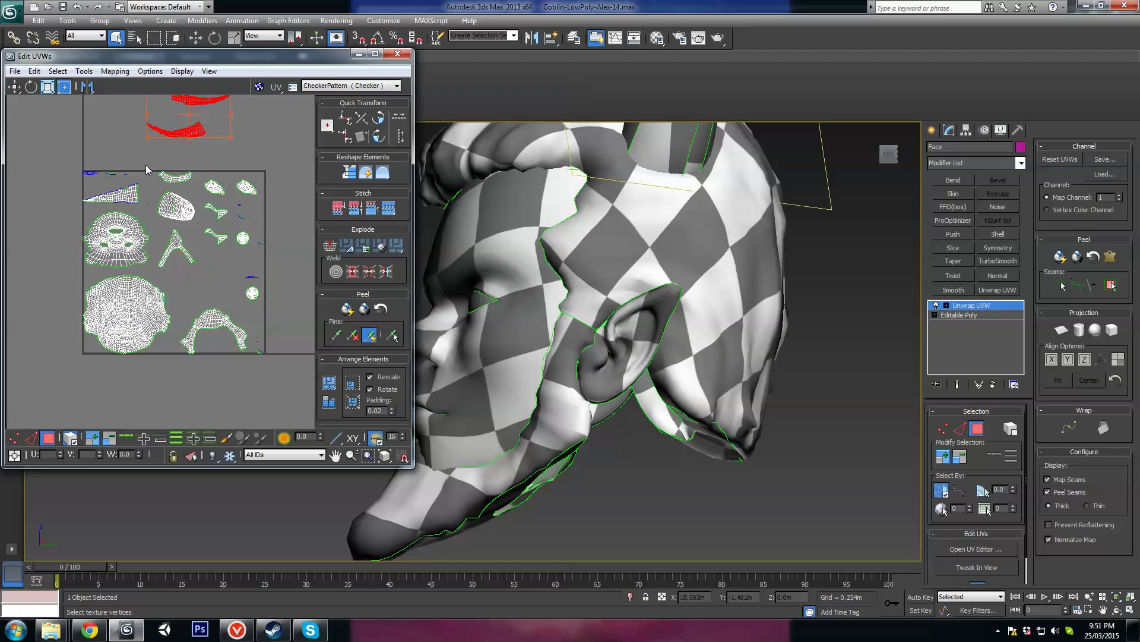
drag(147, 166, 108, 87)
Combine the moved strips and wedge with the cap-shaped shell, grow the selection to the small slivers, and move them all above the UV square
middle_drag(192, 162, 194, 219)
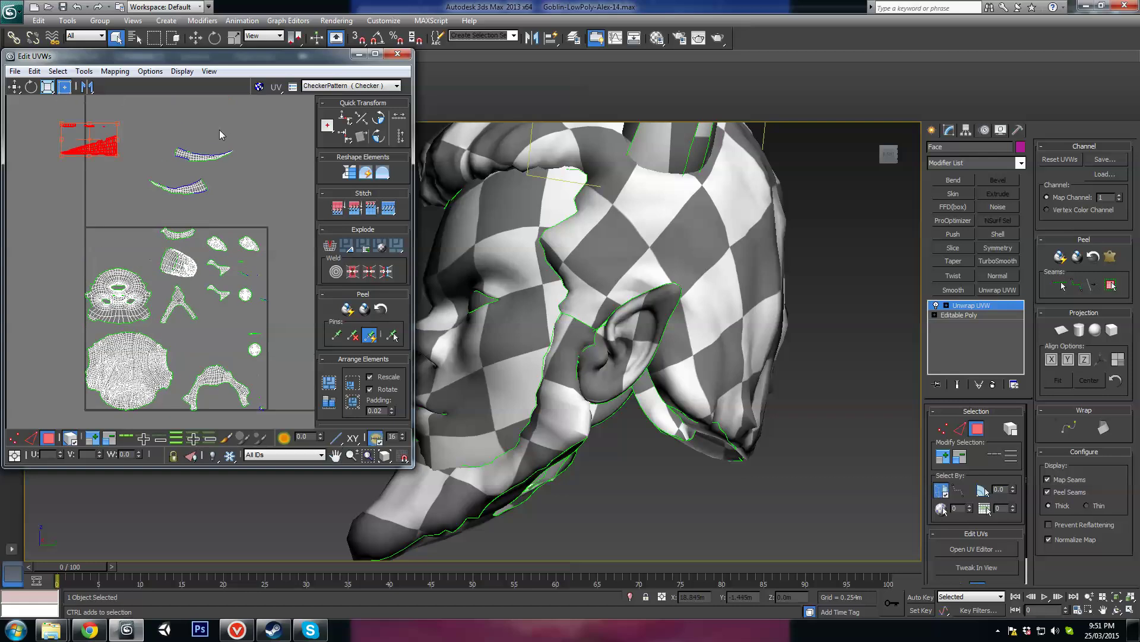
ctrl+drag(161, 201, 161, 202)
ctrl+click(178, 262)
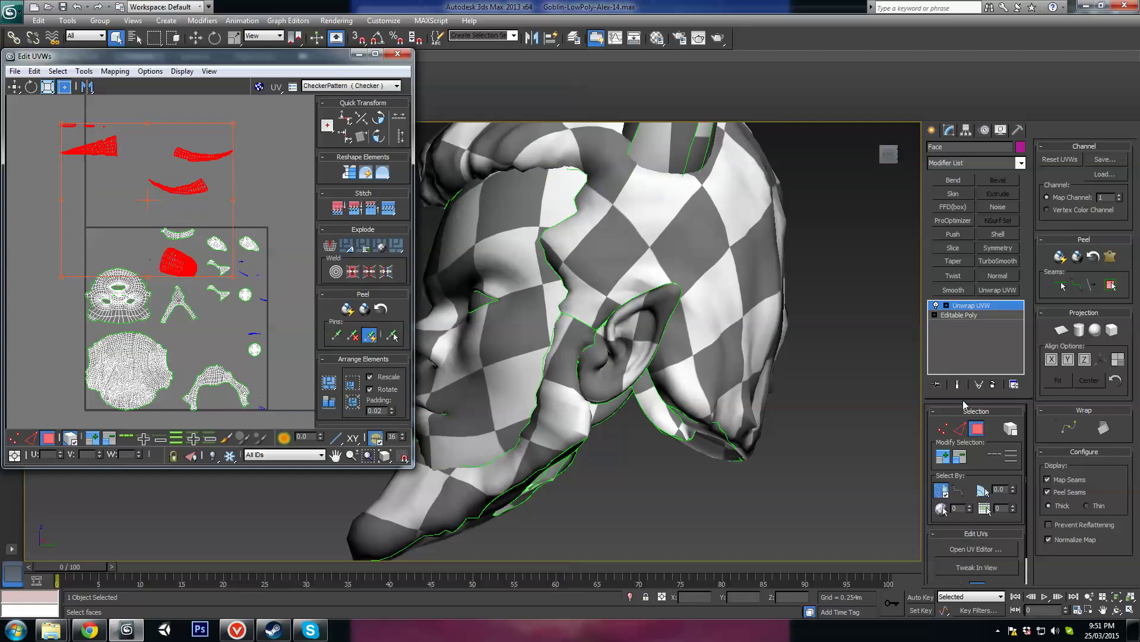
click(943, 456)
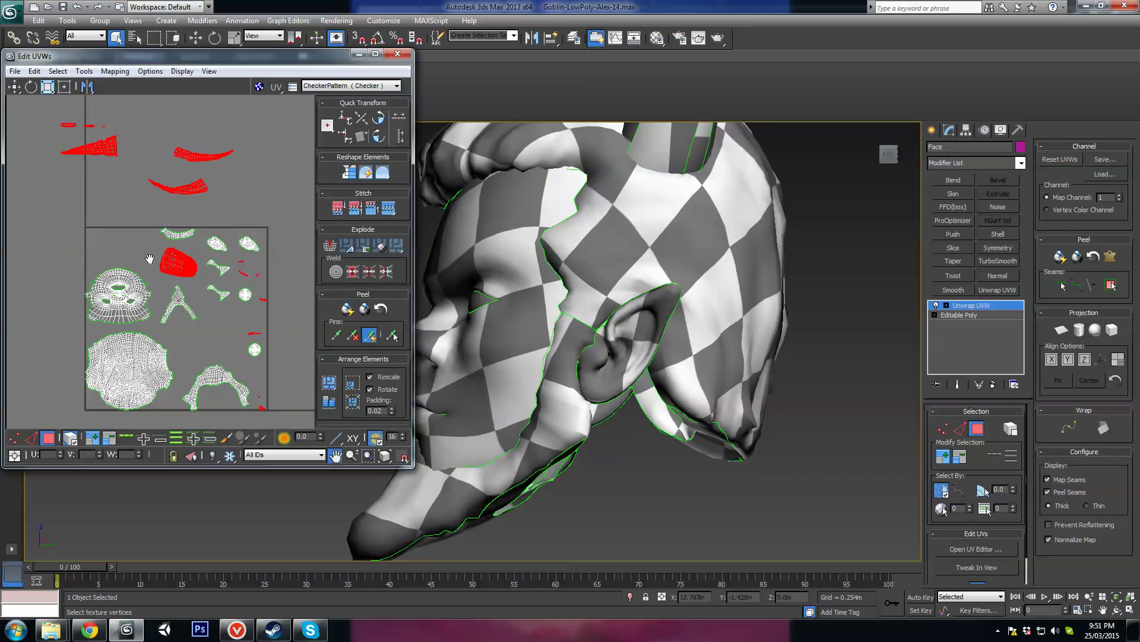
middle_drag(181, 264, 176, 217)
scroll(177, 218, down, 1)
drag(167, 255, 144, 26)
Select the shells remaining in the UV square, pack them with Rescale and Rotate at 0.02 padding, and enlarge the UV editor
drag(177, 261, 59, 375)
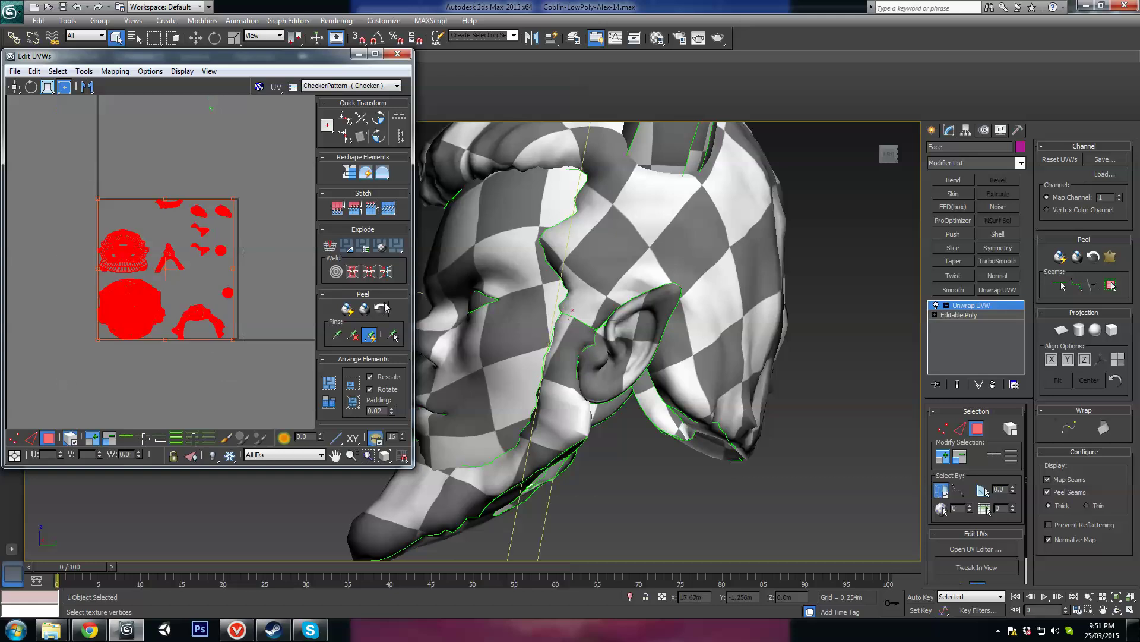
click(330, 386)
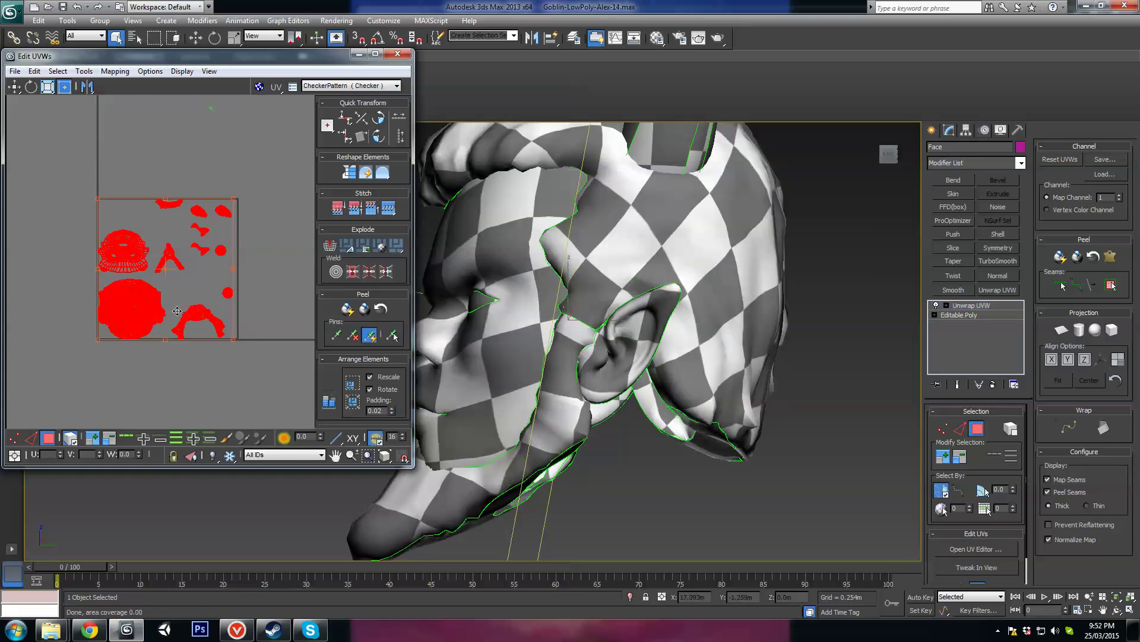
scroll(231, 278, up, 5)
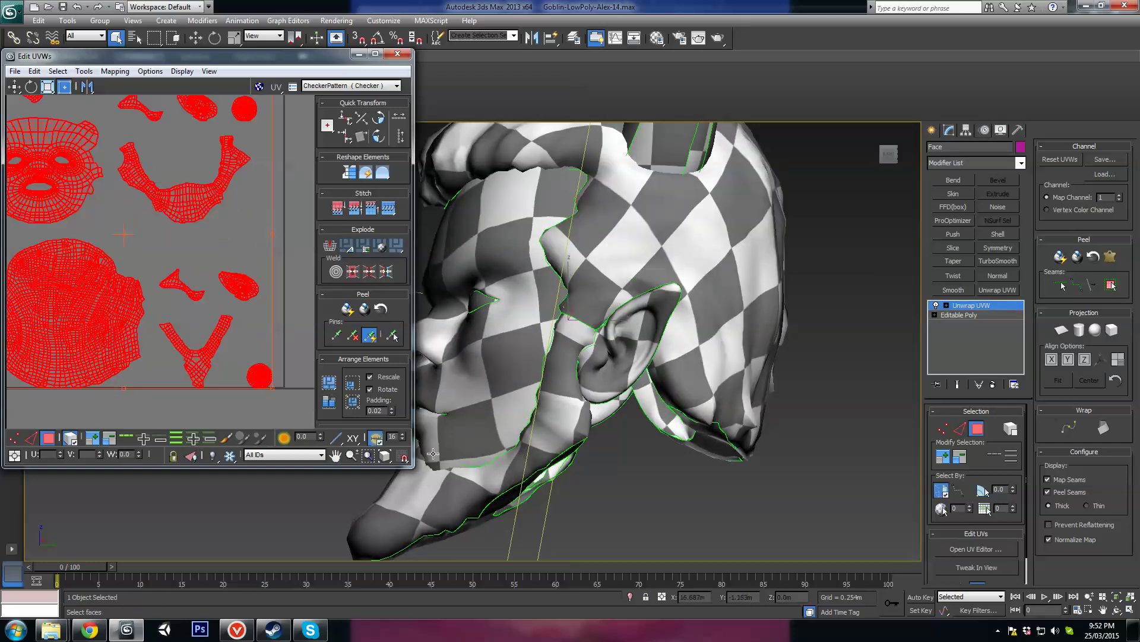
drag(410, 469, 557, 533)
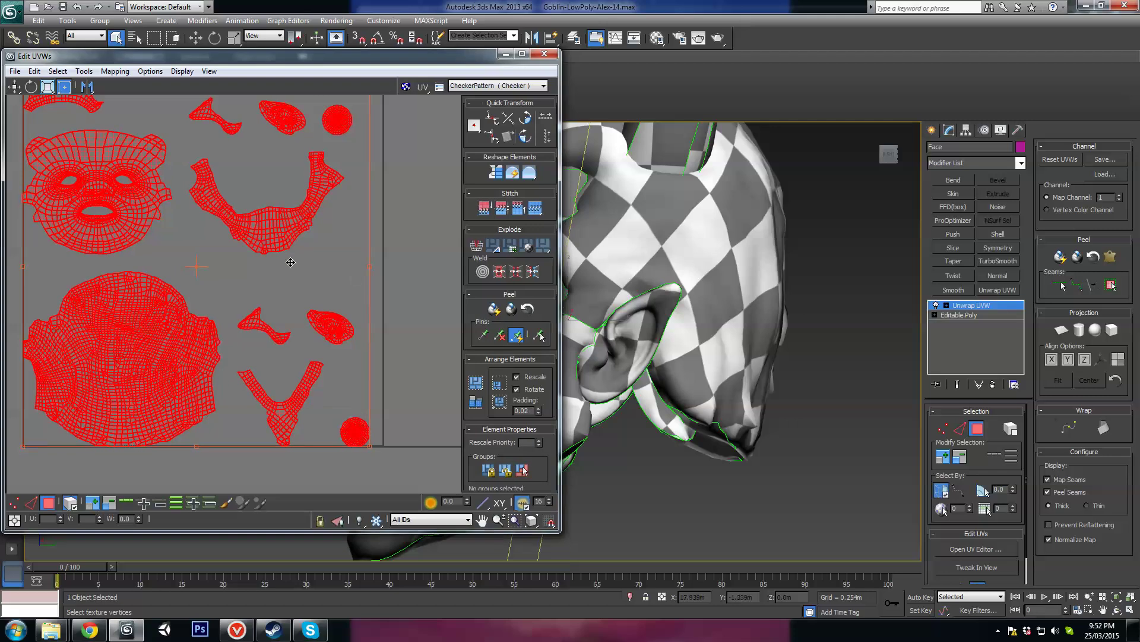
scroll(292, 273, down, 3)
click(291, 228)
alt+middle_drag(722, 263, 702, 318)
middle_drag(197, 255, 148, 230)
scroll(127, 265, up, 4)
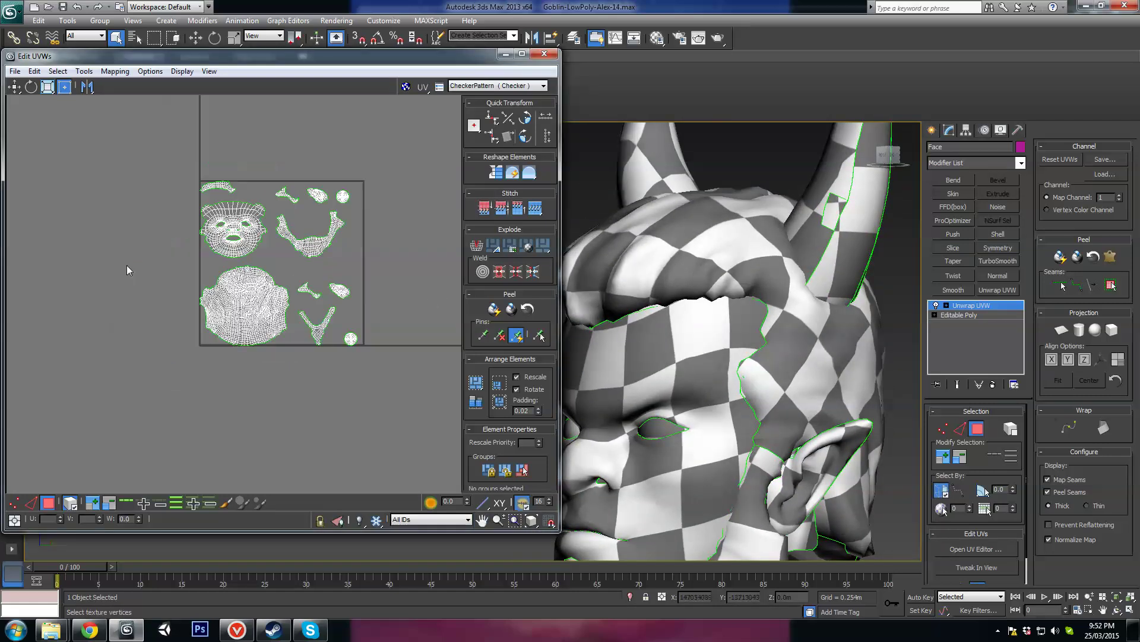
middle_drag(191, 366, 161, 357)
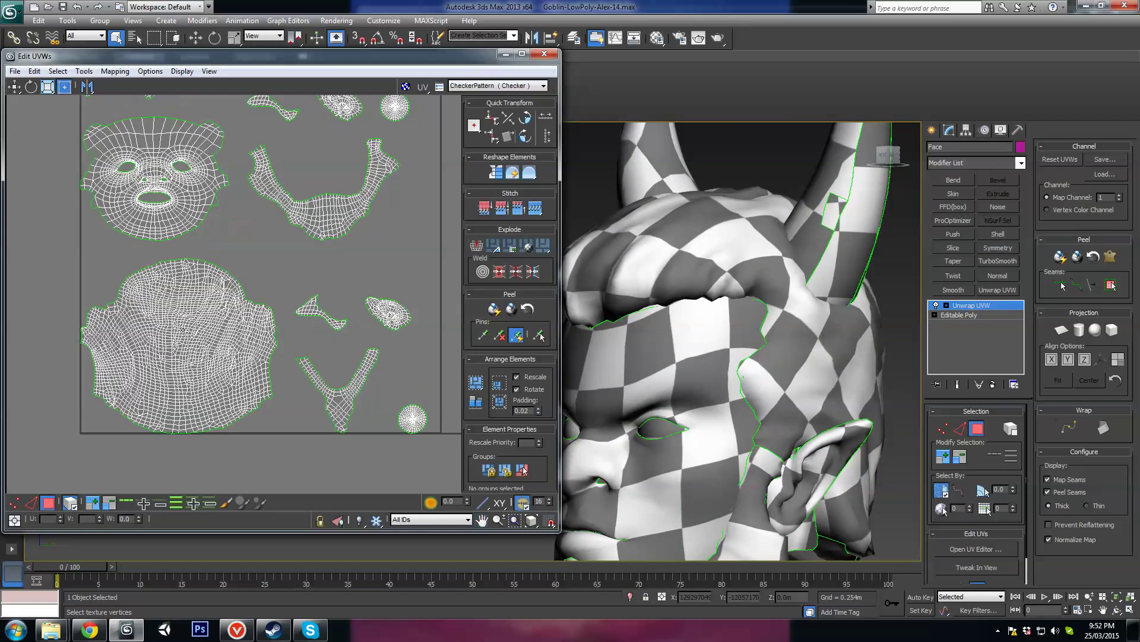
Nudge the large head shell slightly in from the UV square's edges and move the face shell closer above it
click(232, 324)
middle_drag(265, 146, 225, 196)
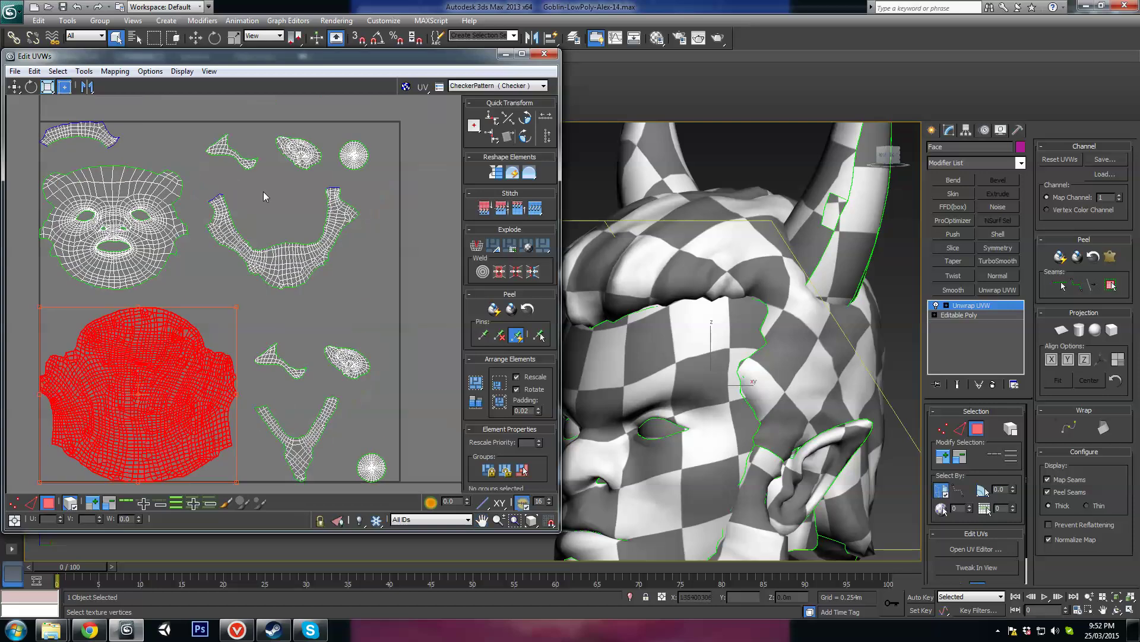
middle_drag(121, 341, 133, 287)
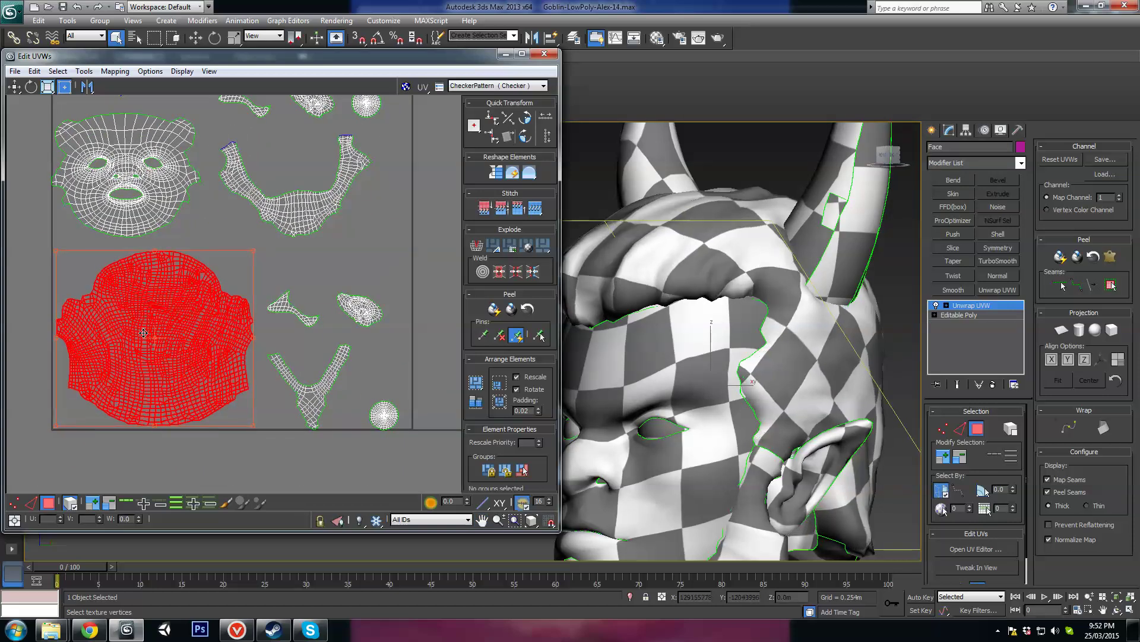
middle_drag(130, 362, 155, 331)
scroll(156, 331, up, 5)
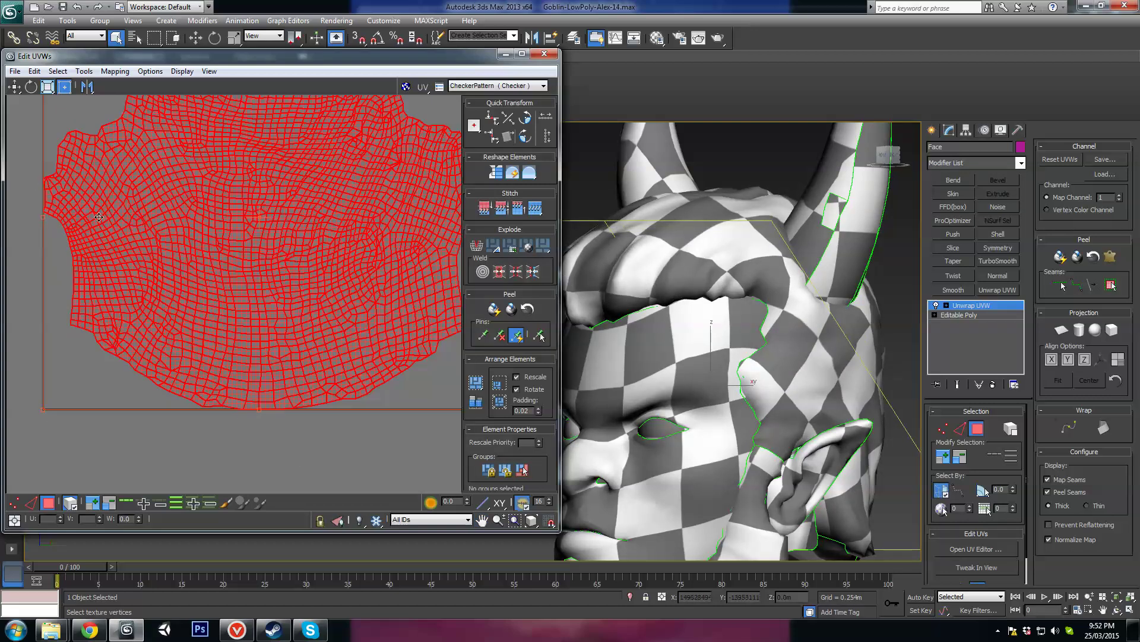
drag(99, 217, 165, 229)
scroll(132, 323, down, 6)
click(163, 220)
middle_drag(356, 303, 288, 221)
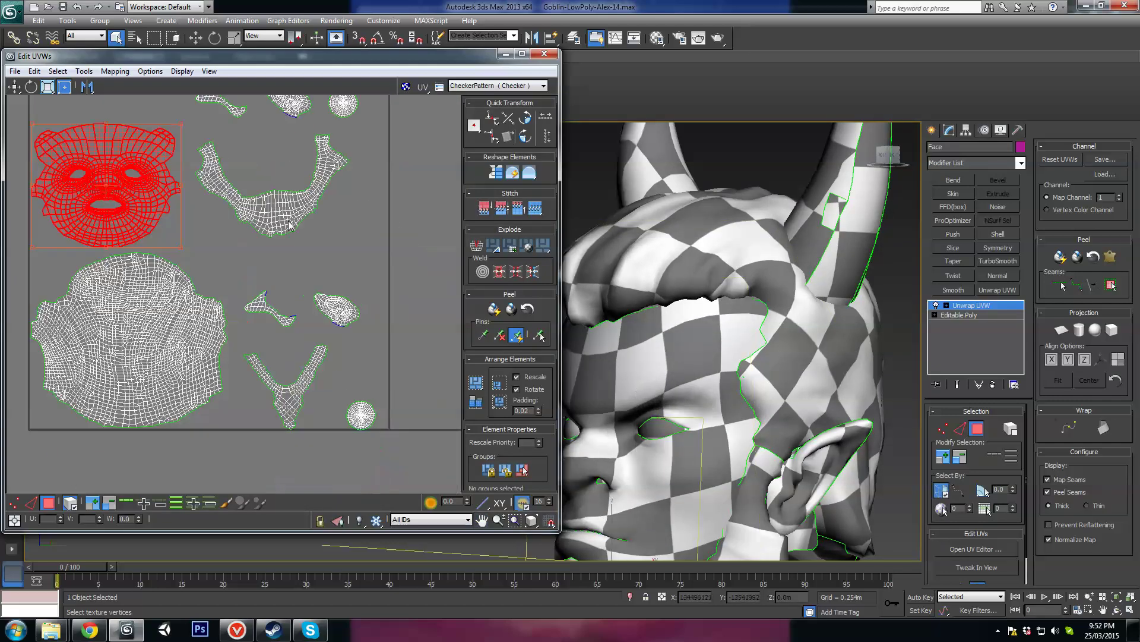
Rotate the wide U-shaped shell slightly to level it and move it against the face and large head shells
click(289, 225)
drag(271, 137, 276, 134)
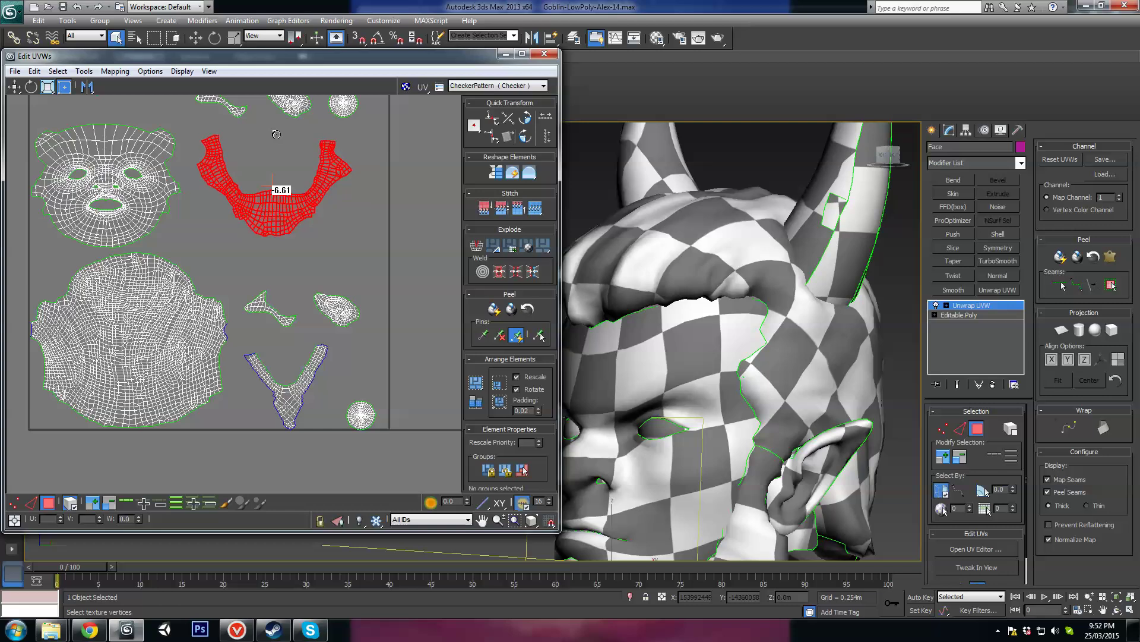
drag(272, 215, 216, 266)
Move the bow-tie-shaped ear shell below the U-shaped shell out to the UV square's right border
scroll(241, 273, up, 2)
click(297, 342)
scroll(297, 341, down, 4)
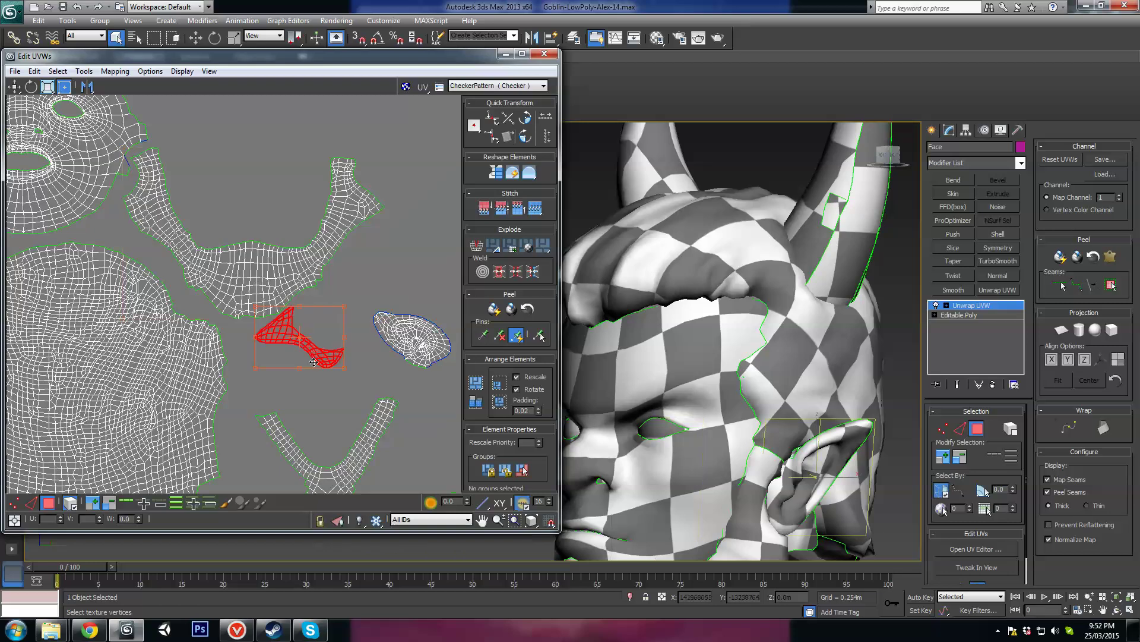
middle_drag(325, 326, 340, 296)
drag(323, 314, 399, 272)
Rotate the V-shaped shell slightly and fit it into the opening of the U-shaped shell beside the face
click(337, 375)
middle_drag(333, 371, 358, 306)
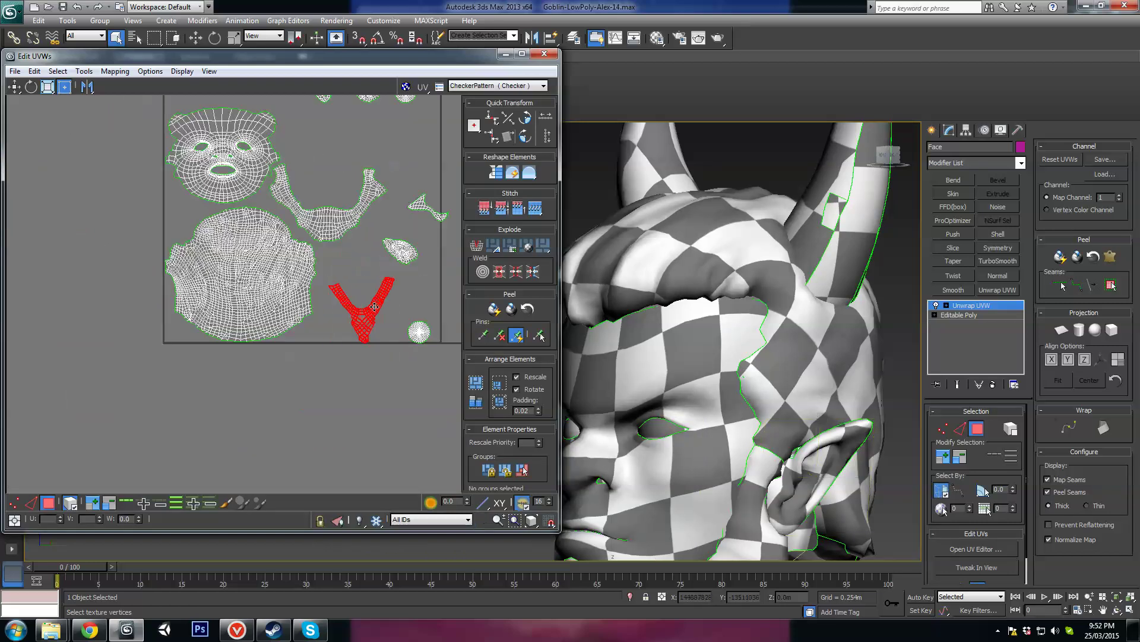
scroll(357, 262, up, 3)
drag(340, 253, 346, 253)
drag(340, 318, 287, 156)
scroll(287, 156, up, 2)
middle_drag(287, 156, 305, 262)
drag(305, 262, 280, 221)
scroll(272, 247, down, 3)
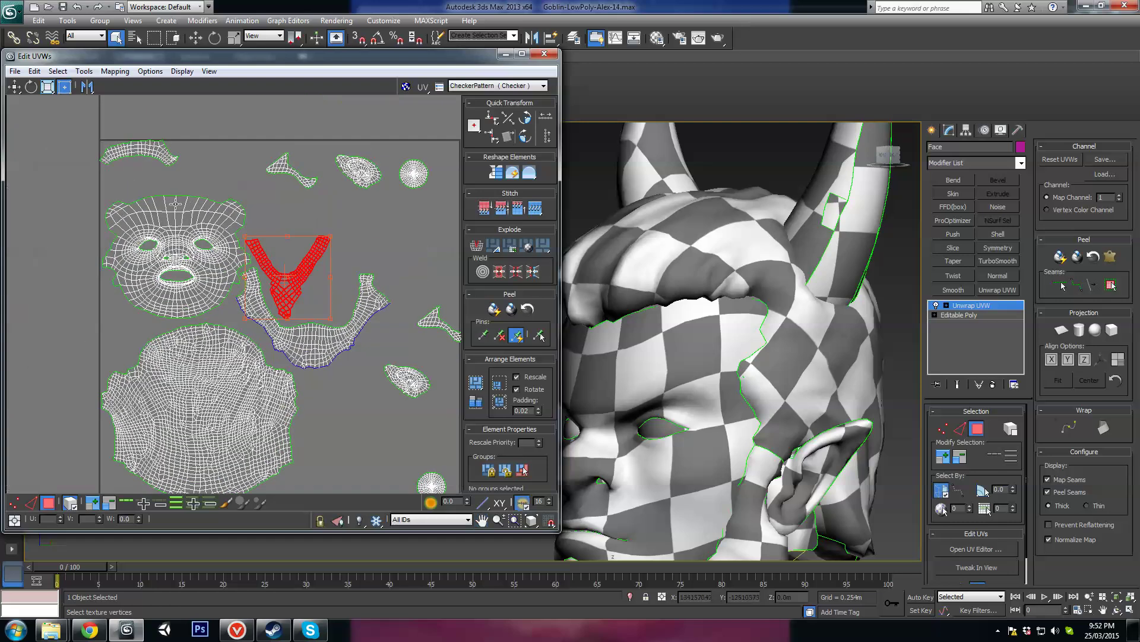
Rotate the curved strip from above the face upright and fit it between the V-shaped and U-shaped shells
click(154, 148)
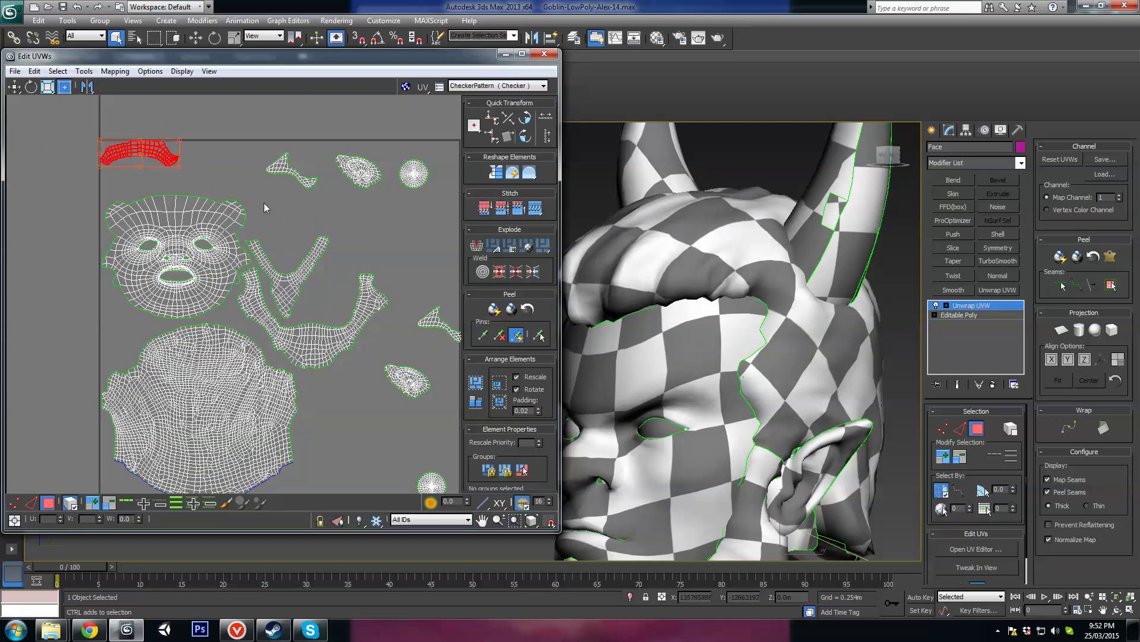
alt+middle_drag(701, 268, 811, 263)
drag(165, 147, 331, 426)
middle_drag(331, 426, 355, 313)
scroll(355, 313, up, 2)
drag(285, 393, 301, 196)
scroll(329, 204, up, 3)
middle_drag(300, 196, 304, 253)
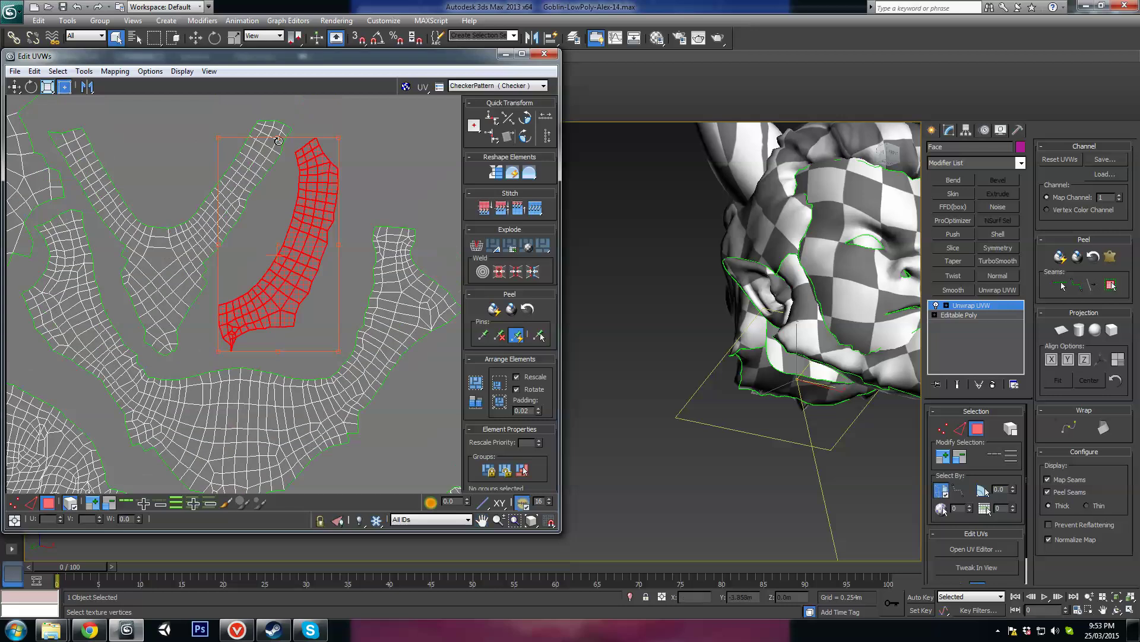
drag(287, 140, 322, 203)
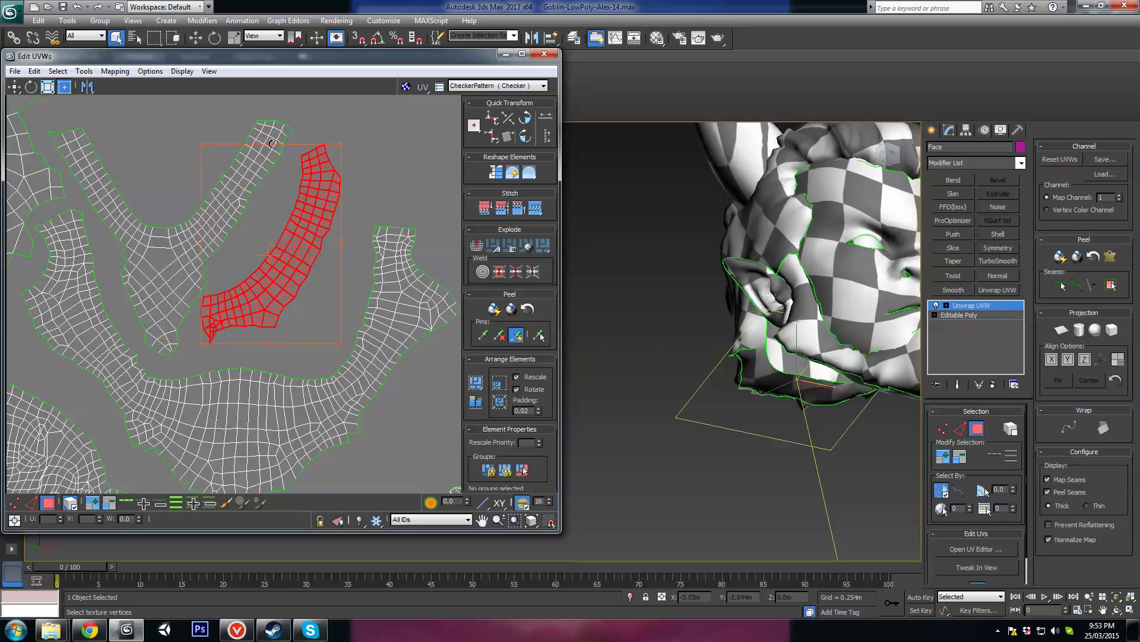
drag(273, 143, 256, 146)
drag(294, 194, 278, 208)
scroll(314, 423, down, 3)
Move the lower circular eyeball shell into the gap between the face and large head shells at the UV square's left border
middle_drag(315, 422, 324, 306)
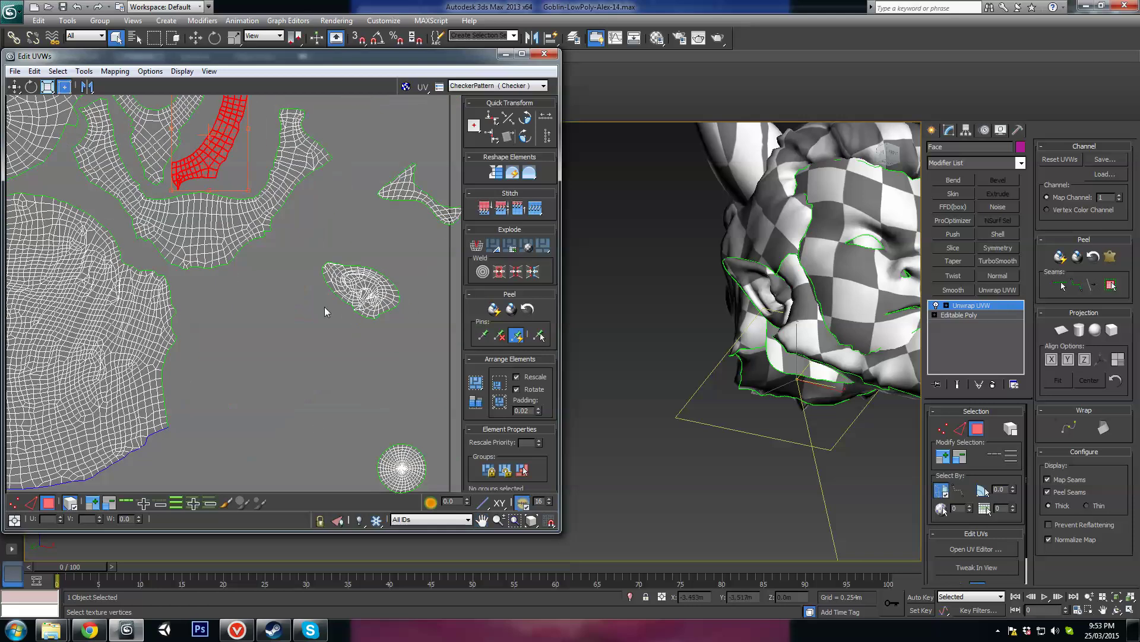
scroll(325, 308, down, 2)
drag(373, 414, 56, 267)
scroll(57, 267, up, 1)
middle_drag(113, 284, 174, 296)
drag(108, 264, 114, 273)
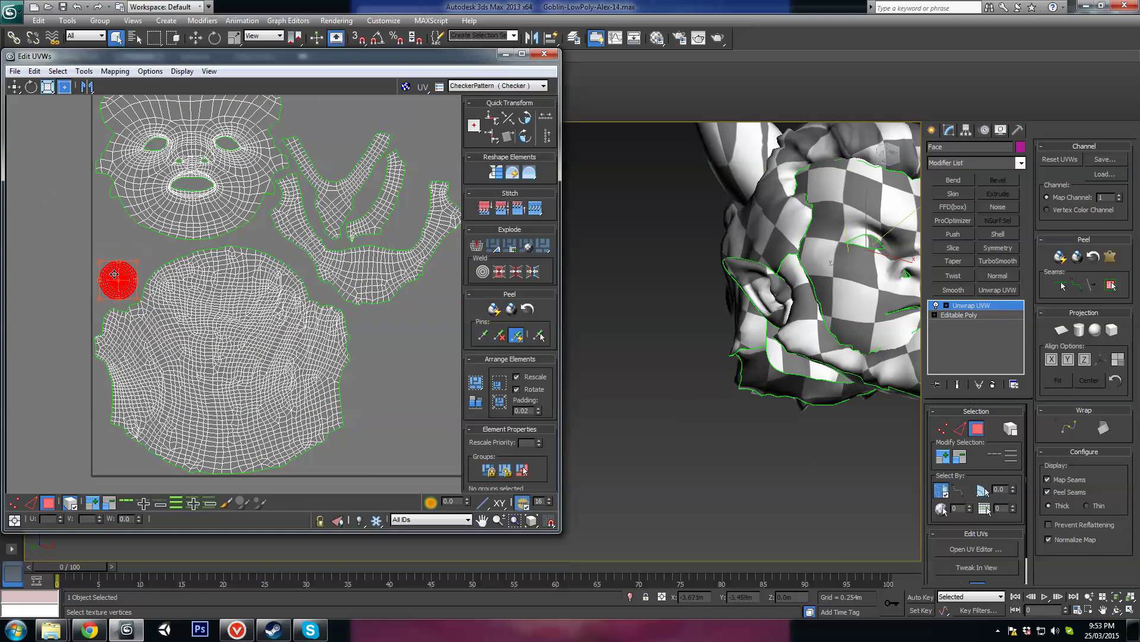
Move the other circular eyeball shell next to the first and place it directly above it, below the face shell
middle_drag(405, 100, 370, 224)
scroll(370, 221, down, 1)
drag(442, 202, 148, 347)
drag(143, 345, 119, 362)
middle_drag(156, 359, 216, 431)
scroll(231, 243, up, 3)
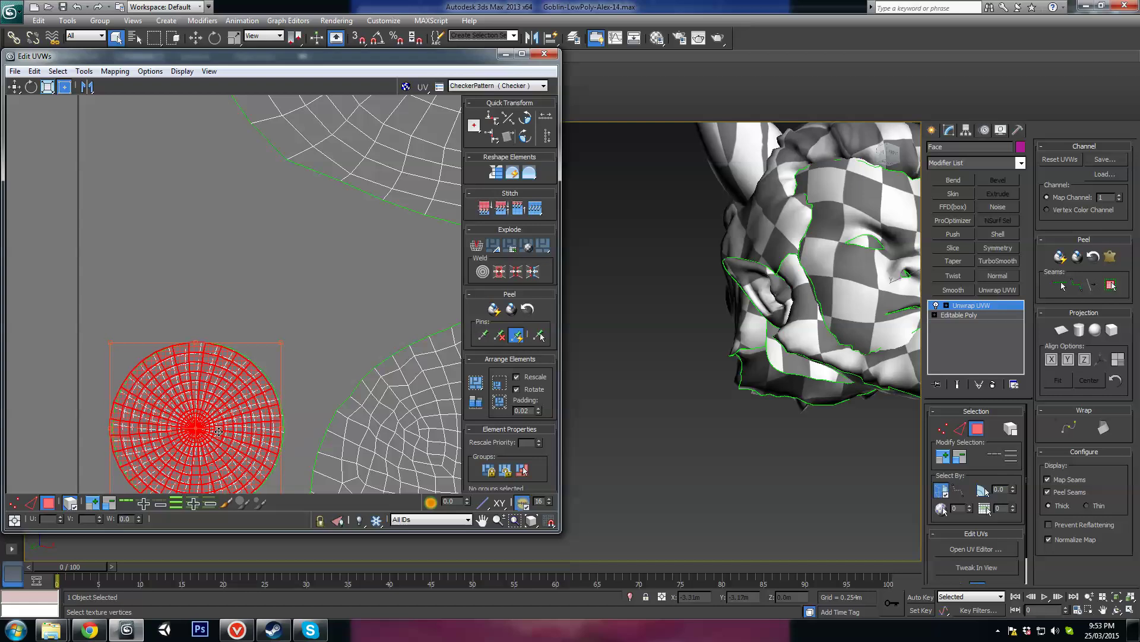
drag(215, 431, 226, 238)
scroll(242, 291, down, 3)
Select the lower oval ear shell and move it toward the gap between the large head shell and the U-shaped shell
scroll(189, 323, down, 1)
middle_drag(272, 339, 52, 288)
scroll(52, 287, down, 1)
scroll(327, 303, down, 3)
click(325, 278)
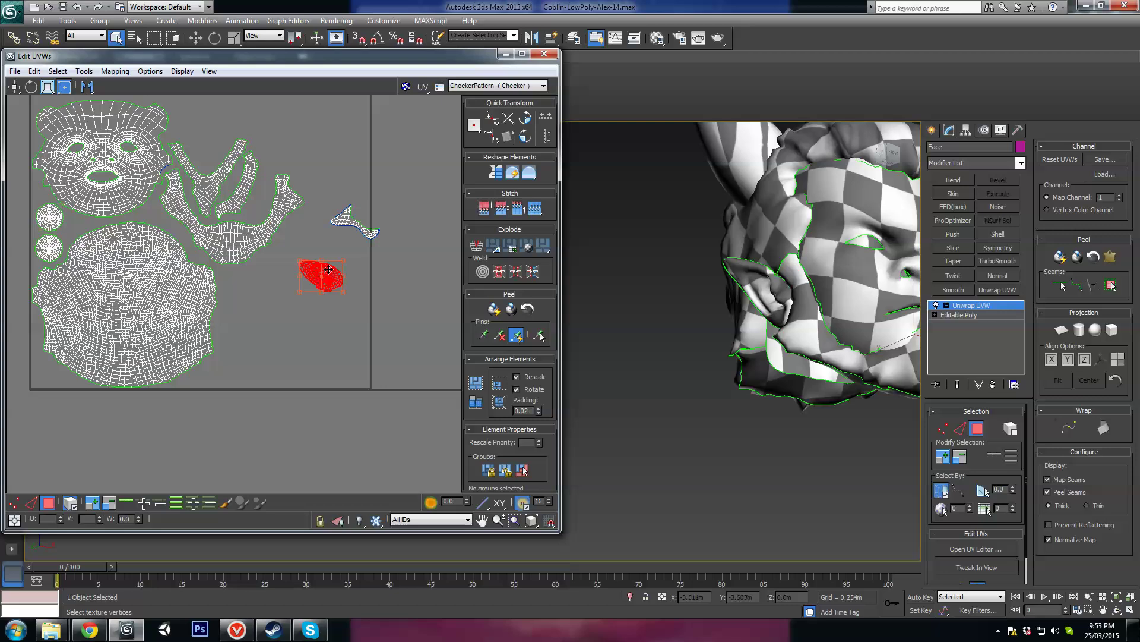
scroll(327, 285, up, 4)
drag(119, 285, 126, 232)
middle_drag(130, 220, 234, 169)
drag(234, 169, 271, 261)
Rotate the oval ear shell upright and tuck it beside the large head shell, just under the U-shaped shell
scroll(273, 262, down, 3)
middle_drag(282, 267, 274, 347)
scroll(266, 319, up, 1)
middle_drag(256, 310, 295, 241)
scroll(303, 255, up, 4)
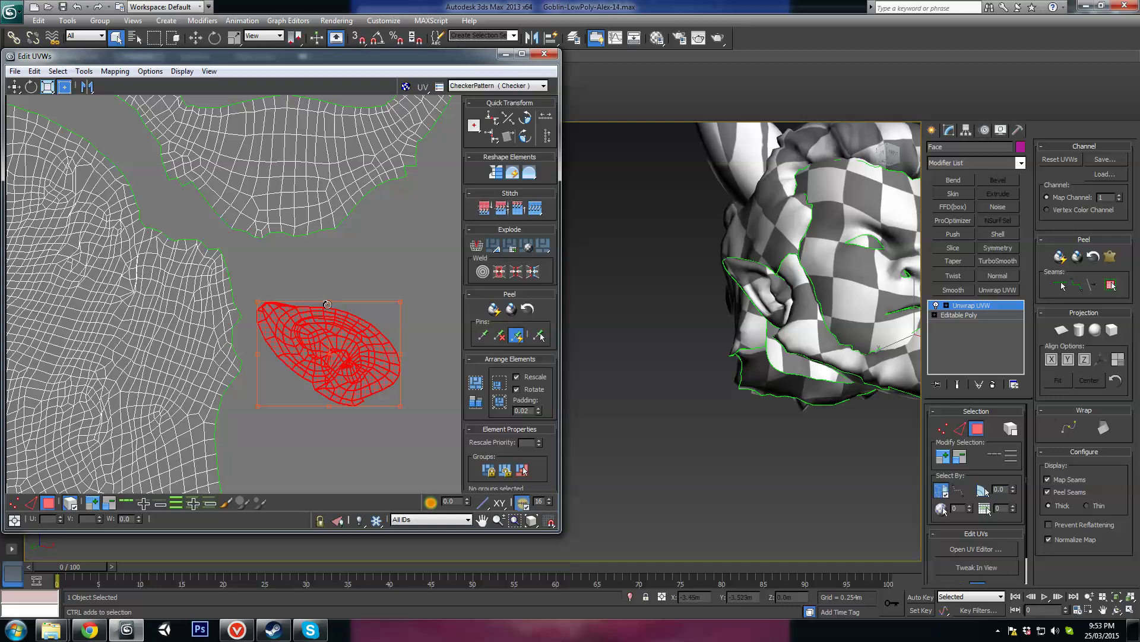
drag(358, 321, 300, 310)
drag(289, 248, 290, 282)
scroll(290, 282, down, 5)
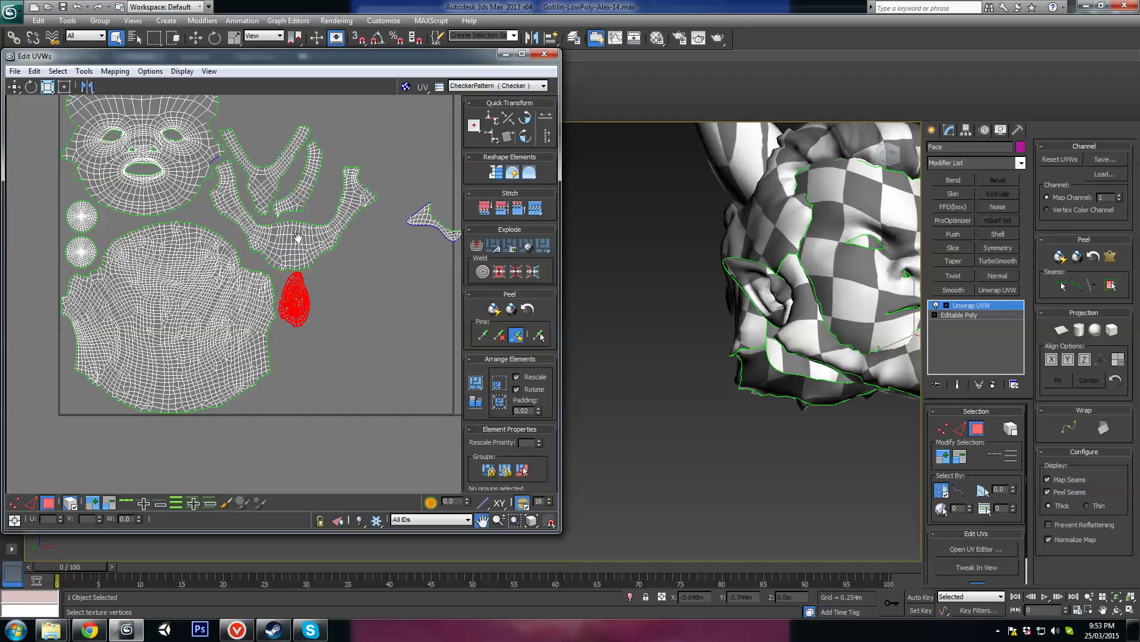
Move the second oval ear shell below the U-shaped shell and rotate it upright beside the first ear shell
click(313, 140)
drag(313, 140, 297, 363)
scroll(297, 362, up, 6)
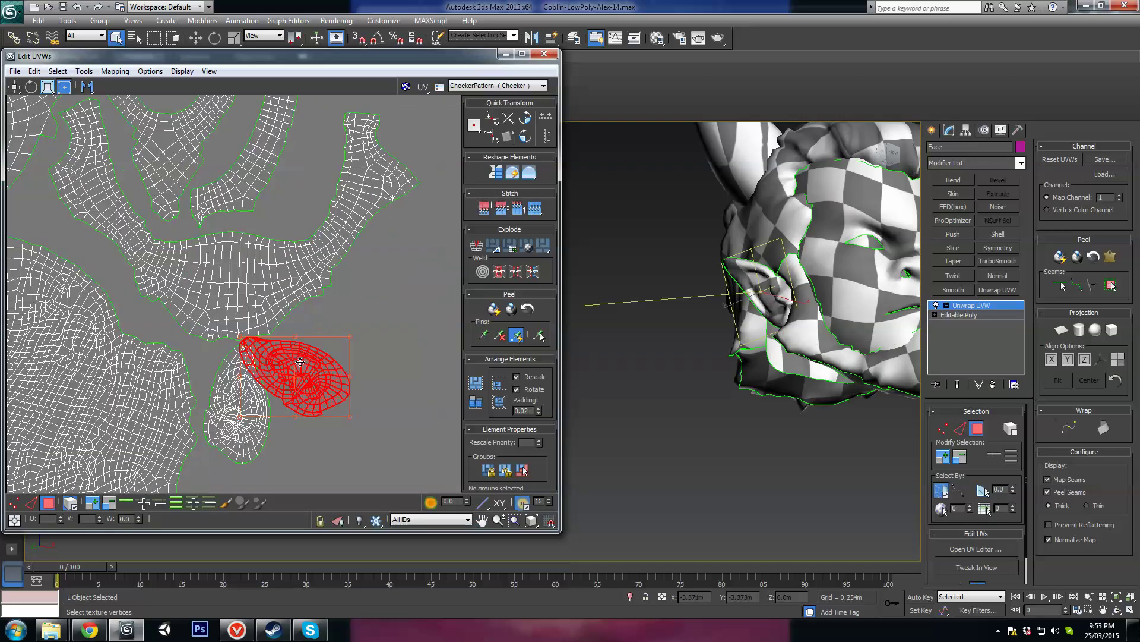
middle_drag(285, 357, 313, 256)
drag(307, 235, 236, 346)
Place one small bone-shaped shell upright beside the large head shell's lower edge, beneath the ear shells
scroll(332, 267, down, 3)
scroll(332, 288, down, 5)
scroll(216, 364, up, 4)
middle_drag(216, 363, 313, 309)
drag(329, 319, 305, 311)
drag(308, 272, 258, 285)
scroll(253, 154, down, 4)
middle_drag(253, 155, 269, 304)
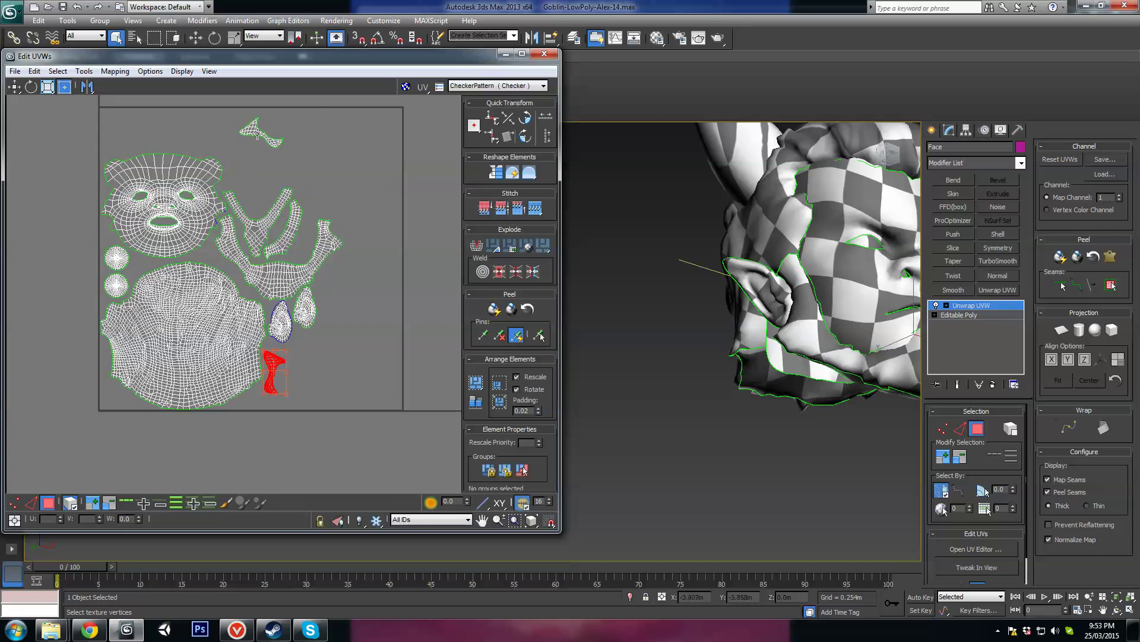
Move the other bone-shaped shell down from the top of the UV square and rotate it upright next to its twin
drag(257, 133, 248, 410)
scroll(264, 281, up, 4)
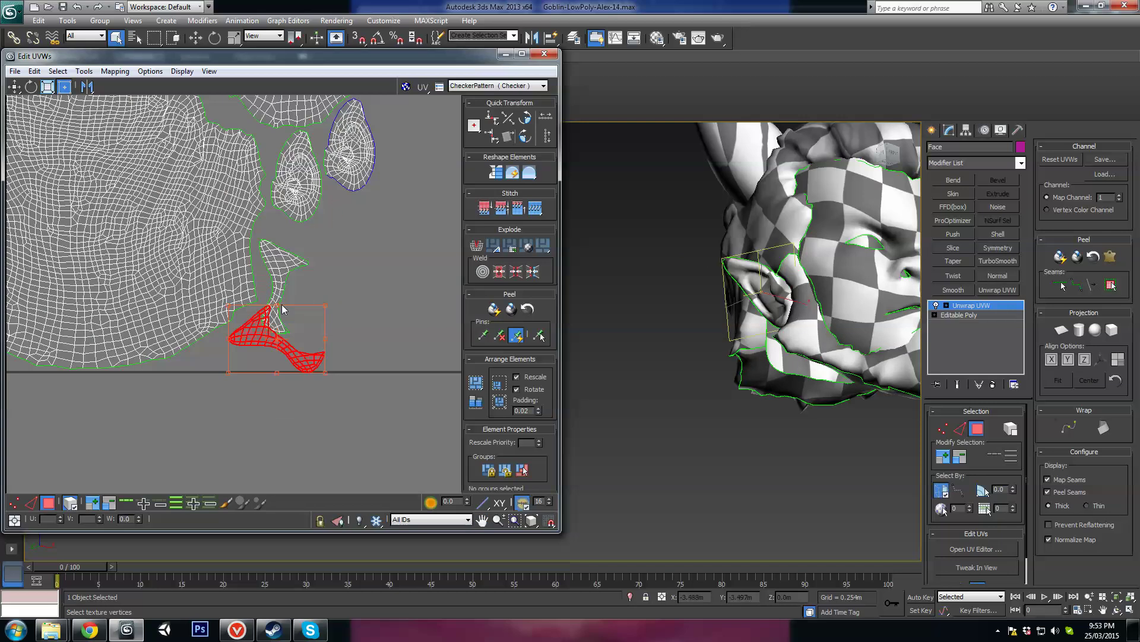
drag(277, 306, 314, 327)
drag(297, 296, 347, 232)
scroll(329, 177, down, 5)
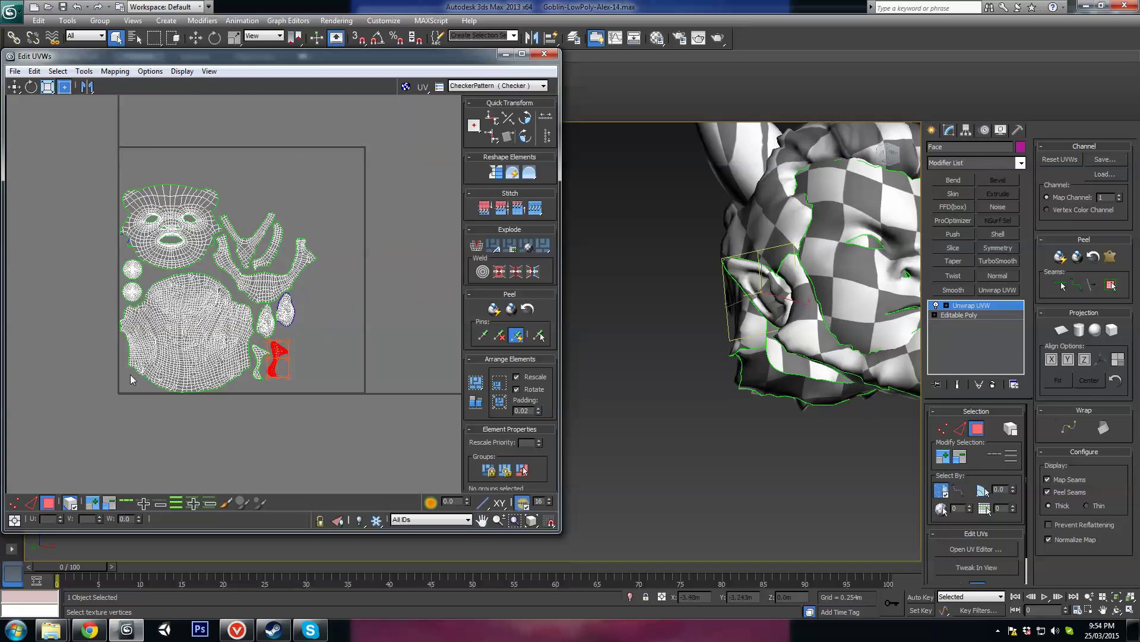
Select all shells and scale them up uniformly until they span the full height of the UV square
key(ctrl+a)
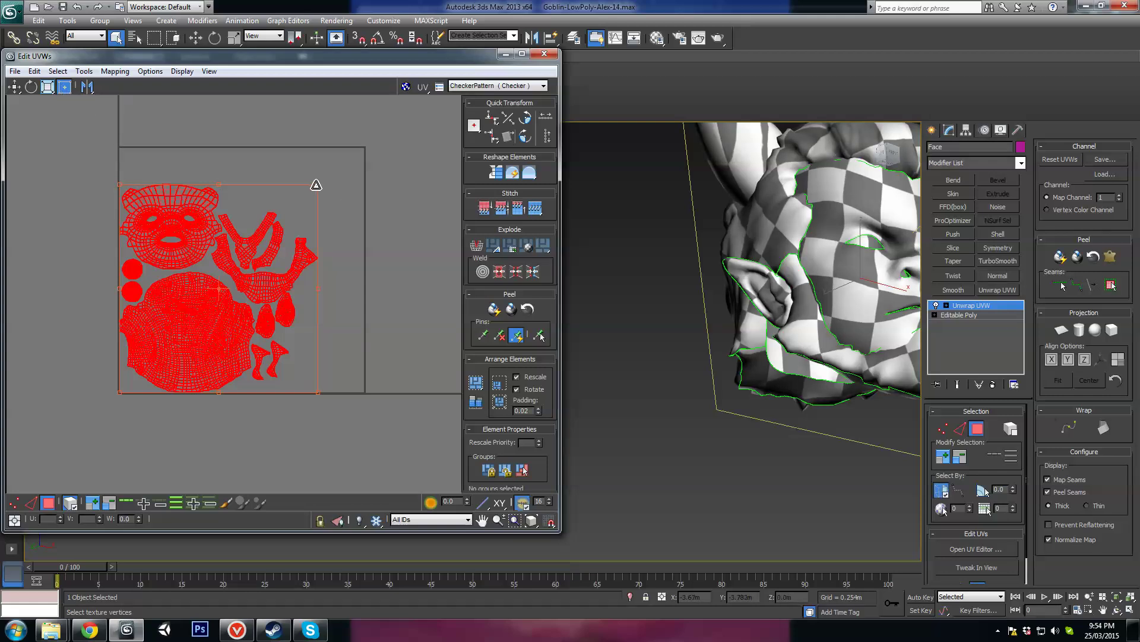
drag(323, 186, 350, 155)
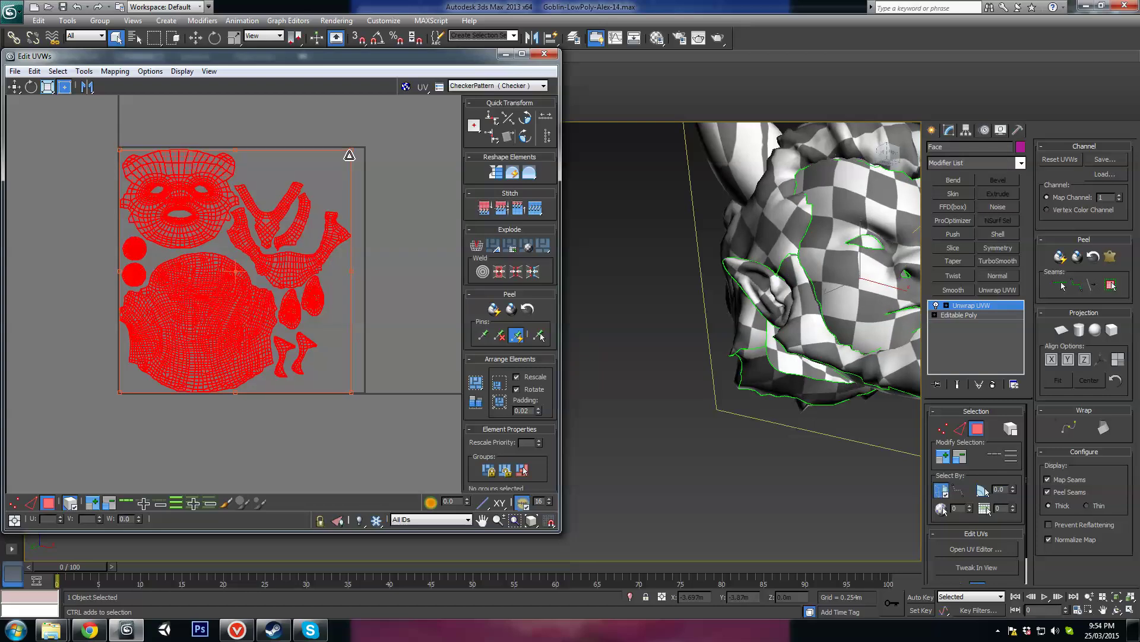
click(358, 288)
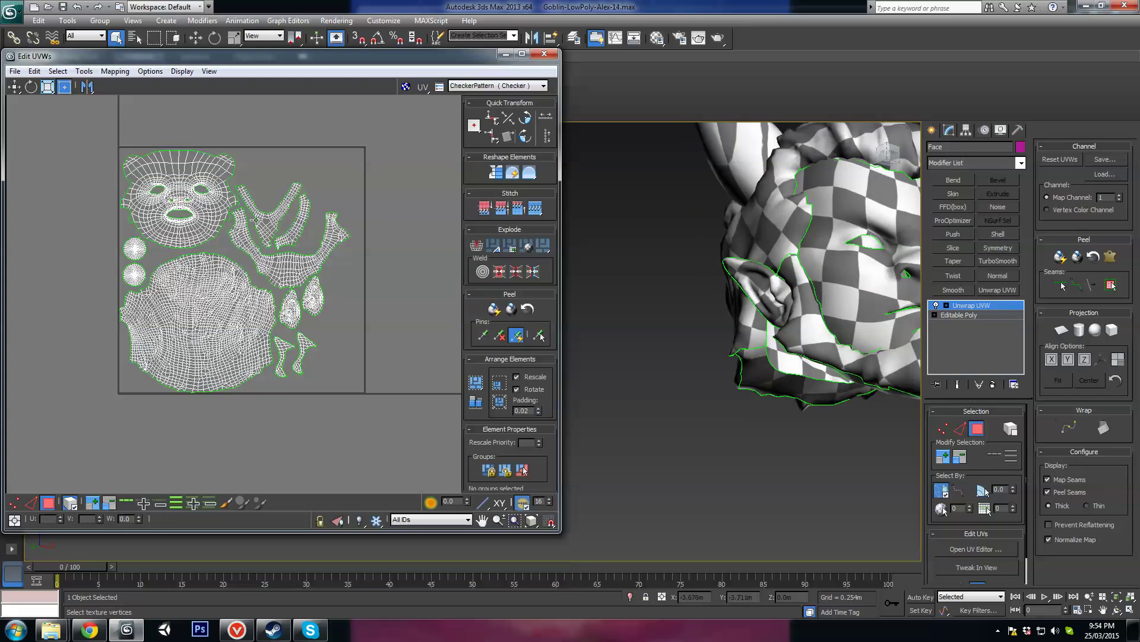
scroll(287, 204, up, 2)
scroll(327, 190, down, 2)
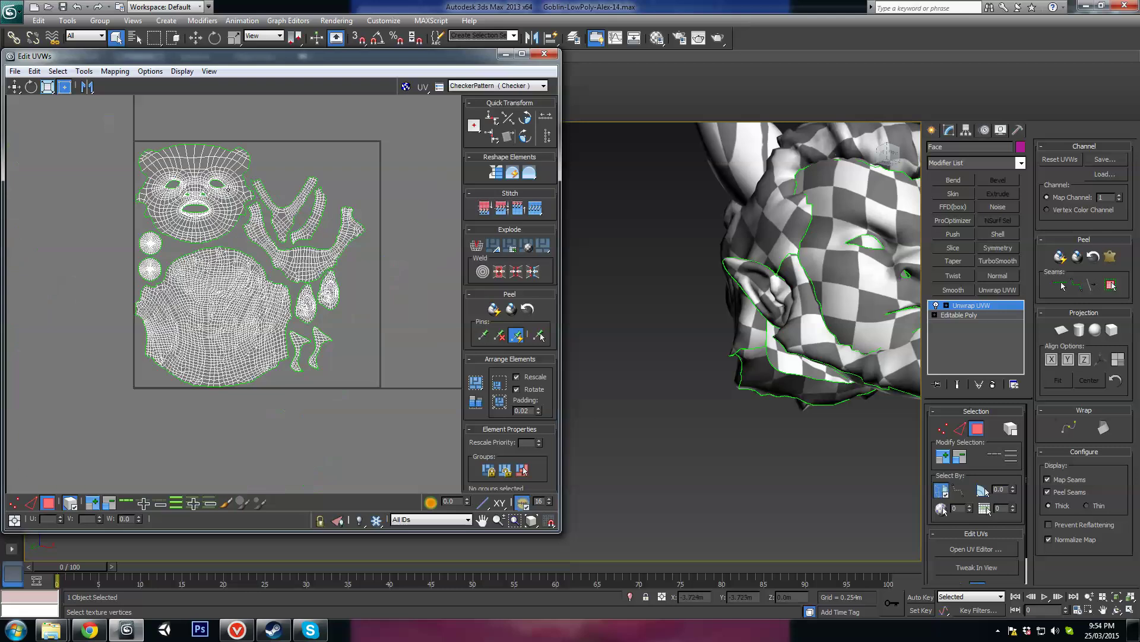
Clear space above the large head shell by moving the face shell to the right and the U-shaped group to the upper left
click(205, 202)
drag(205, 202, 419, 184)
click(324, 233)
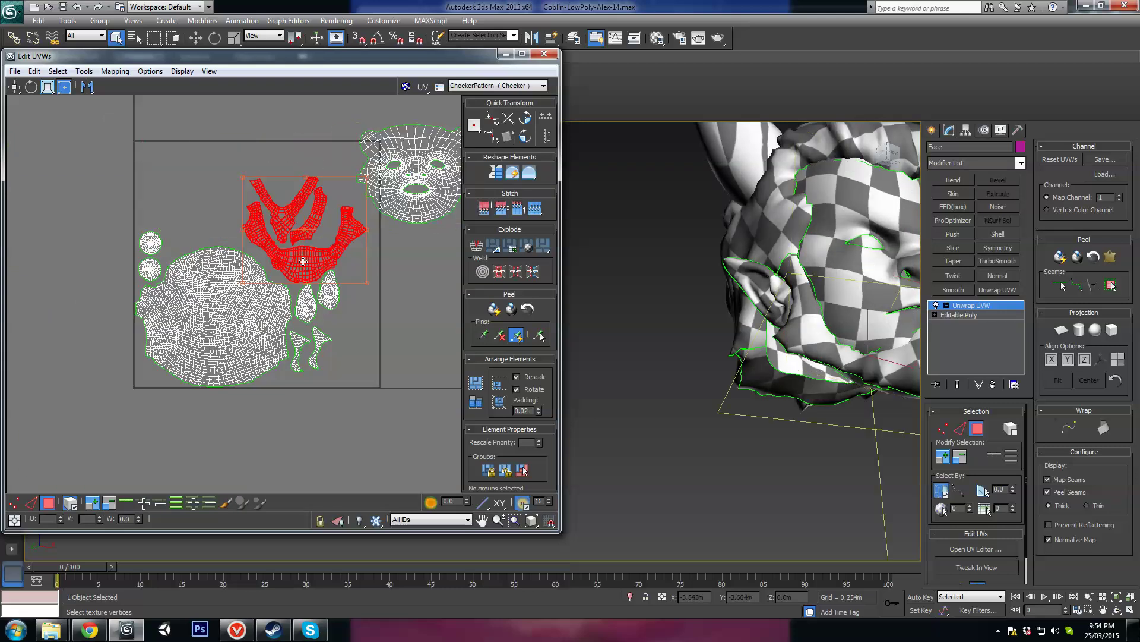
drag(324, 233, 140, 152)
Move the face shell back into the UV square's upper right area, above the ear shells
drag(390, 191, 293, 208)
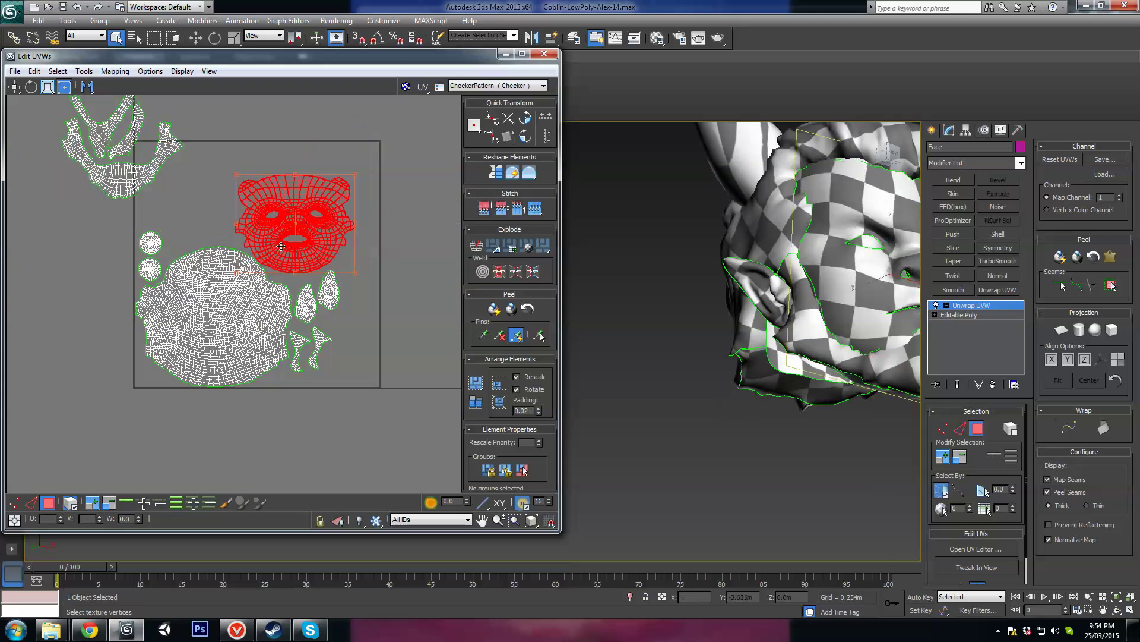
scroll(287, 247, up, 3)
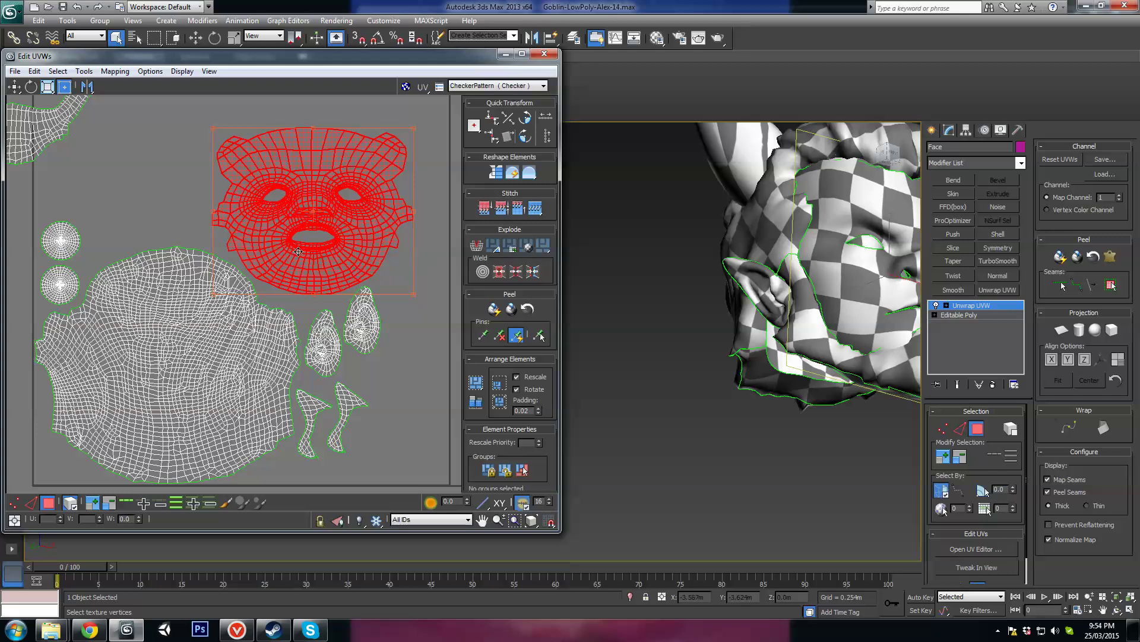
scroll(300, 248, down, 3)
scroll(303, 248, up, 3)
drag(306, 257, 290, 242)
middle_drag(353, 208, 333, 234)
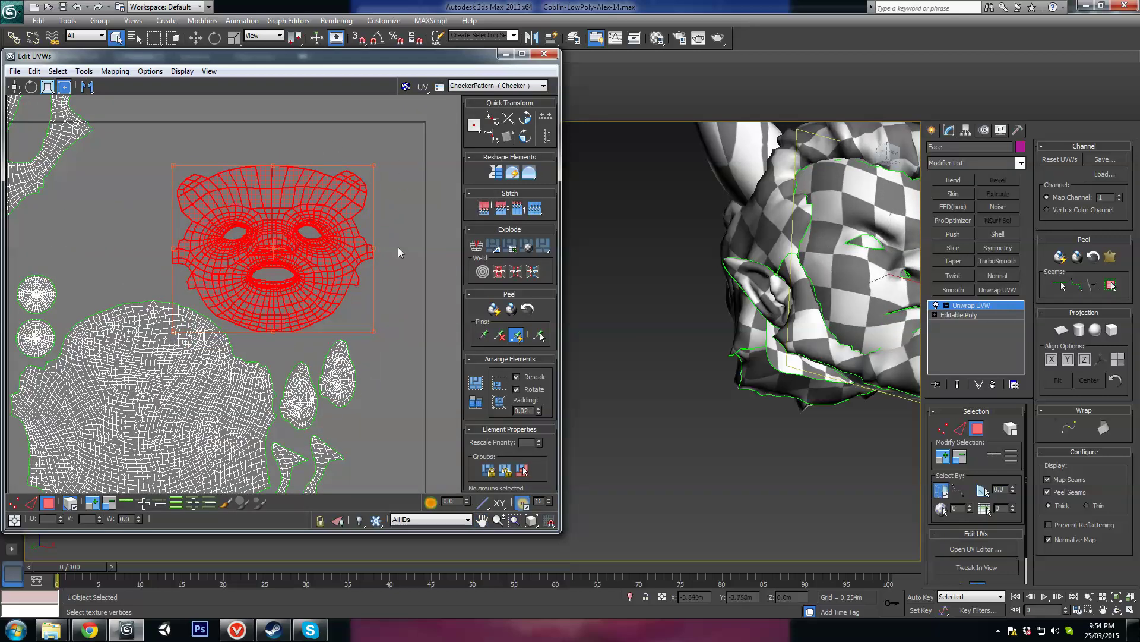
middle_drag(352, 310, 379, 298)
Move the U-shaped shell into the UV square's upper left corner, above the circular eyeball shells and the large head shell
middle_drag(27, 193, 130, 223)
drag(130, 200, 254, 281)
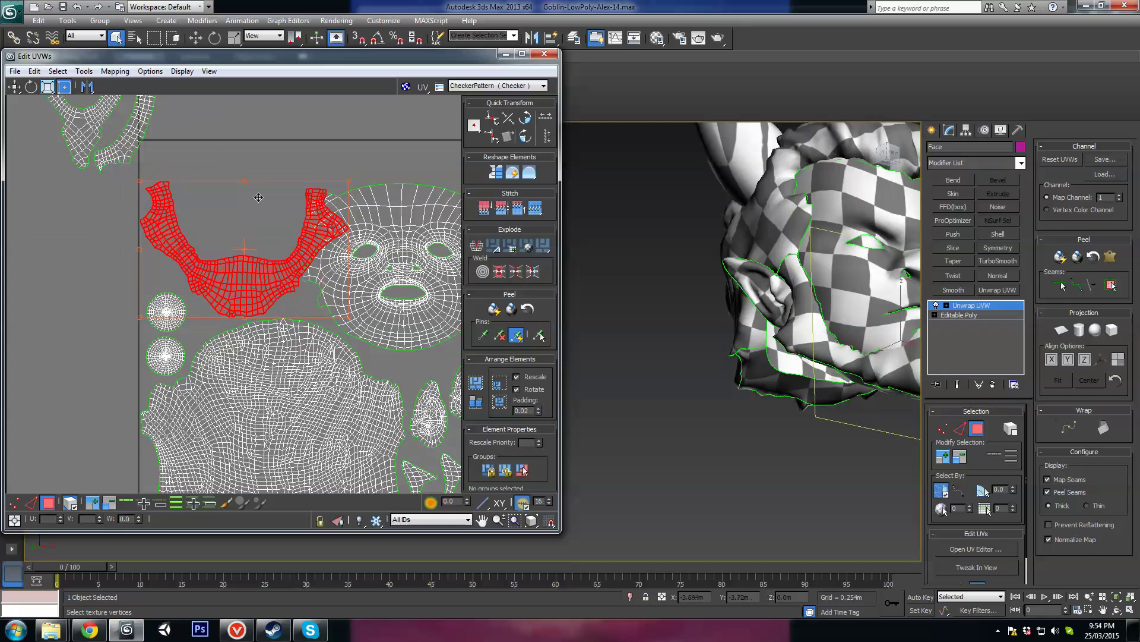
middle_drag(355, 284, 297, 266)
middle_drag(322, 347, 248, 276)
middle_drag(184, 221, 222, 260)
Shift the face shell up and to the right so it sits close beside the U-shaped shell's arm
click(392, 258)
click(309, 227)
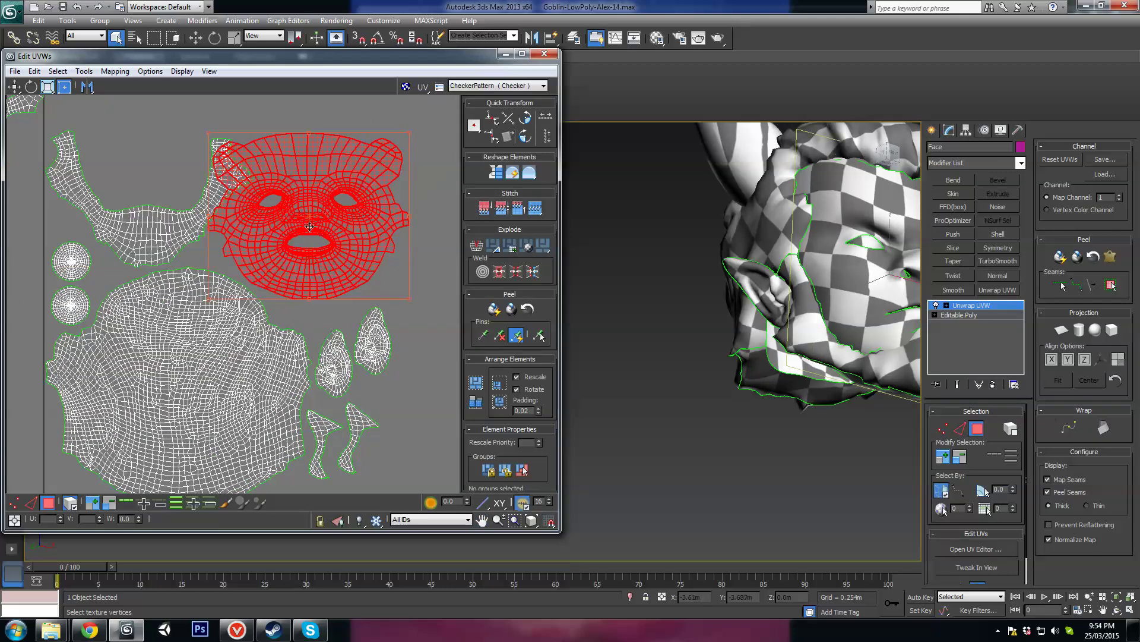
drag(309, 226, 318, 202)
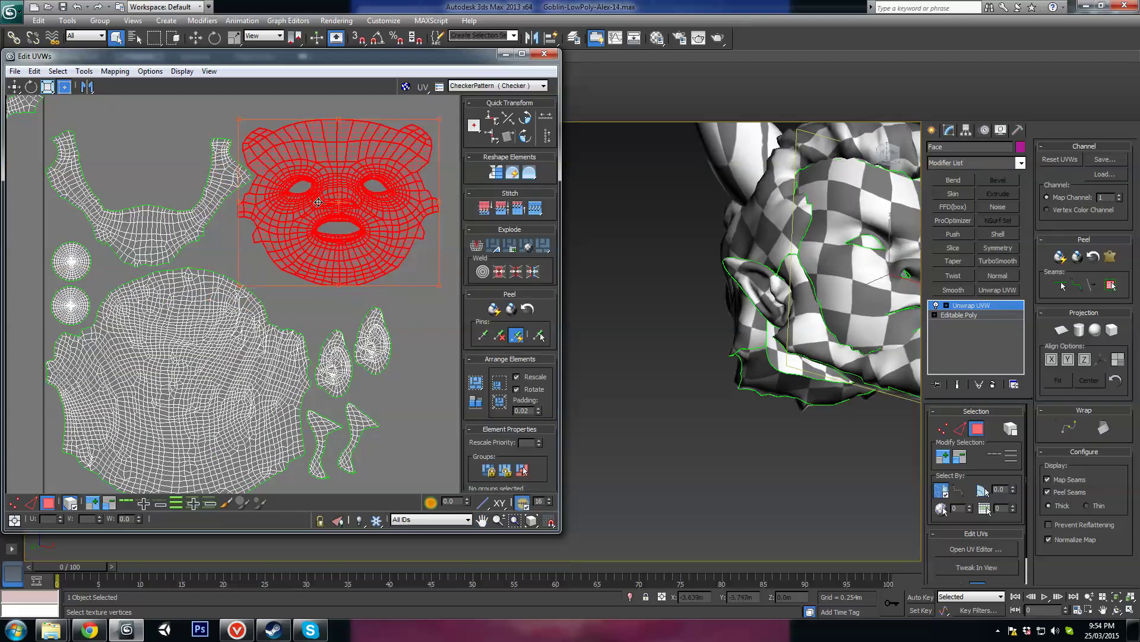
middle_drag(319, 202, 273, 233)
mouse_move(269, 225)
mouse_down()
mouse_move(270, 237)
mouse_move(266, 222)
mouse_up()
middle_drag(65, 185, 144, 278)
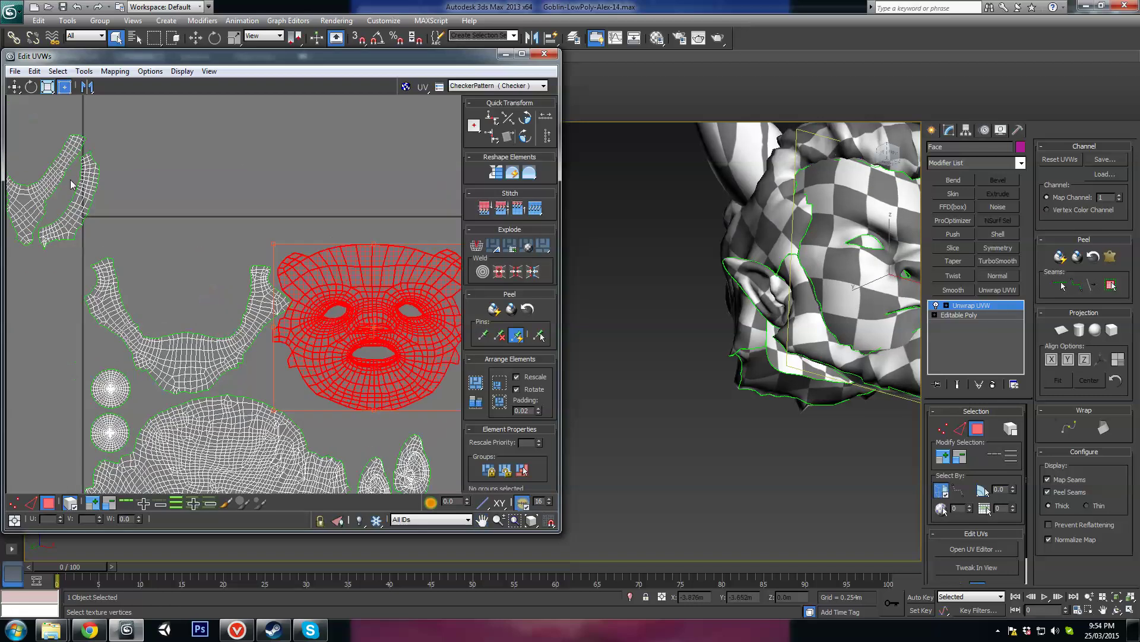
middle_drag(314, 324, 301, 299)
scroll(301, 299, up, 3)
drag(300, 299, 306, 302)
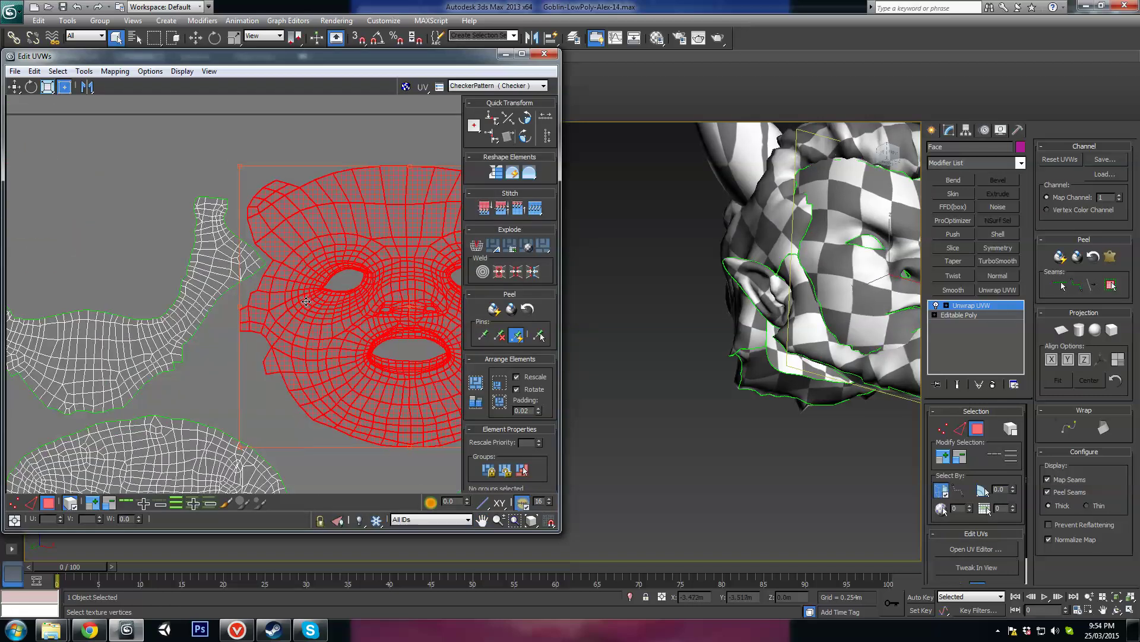
Move the curved strip shell inside the U-shaped shell and rotate it horizontal to follow the inner curve
scroll(276, 299, down, 1)
middle_drag(256, 322, 306, 268)
middle_drag(137, 307, 194, 323)
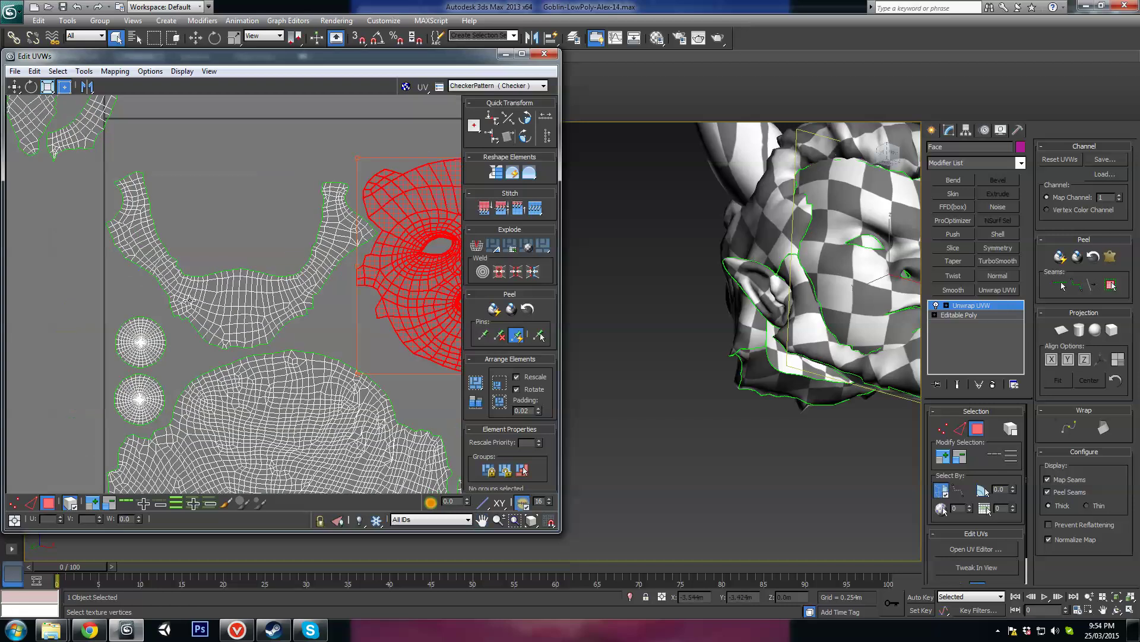
scroll(195, 321, down, 1)
drag(119, 162, 242, 264)
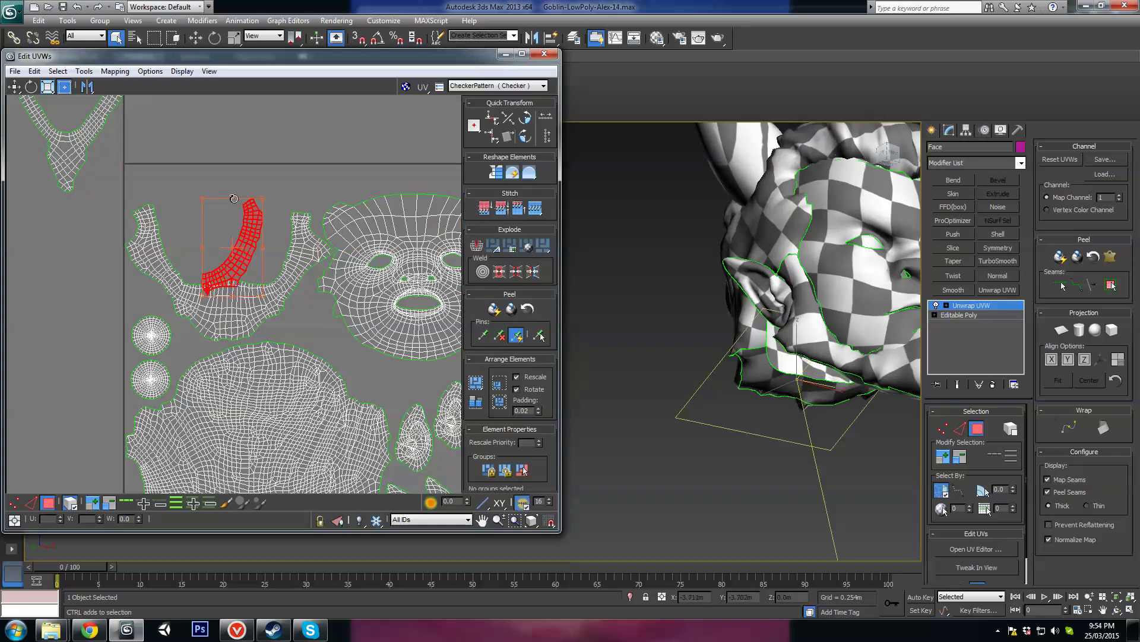
drag(234, 198, 238, 257)
middle_drag(234, 271, 180, 225)
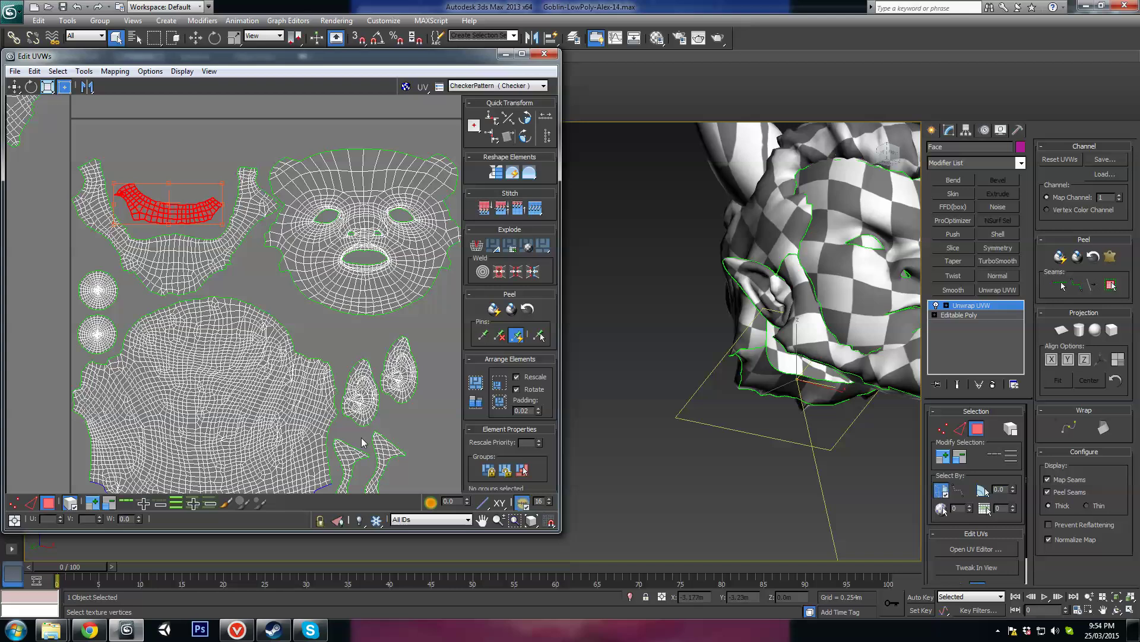
Level the two ear shells side by side and move both bone-shaped shells toward the gap between the face and large head shells
drag(361, 393, 403, 368)
click(400, 361)
middle_drag(370, 461, 355, 376)
drag(390, 354, 268, 174)
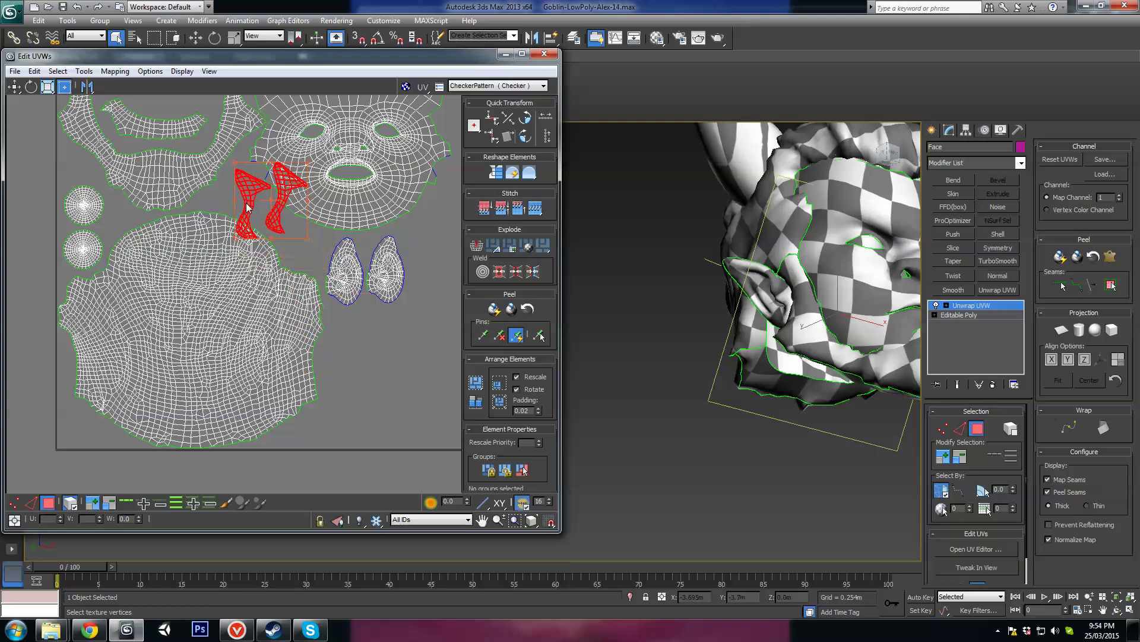
Rotate and fit one bone-shaped shell into the gap between the U-shaped shell and the face shell
middle_drag(268, 175, 281, 206)
scroll(282, 206, up, 2)
drag(288, 191, 238, 241)
drag(269, 185, 308, 262)
scroll(308, 262, up, 2)
drag(231, 225, 241, 189)
Flip the other bone-shaped shell around and nestle it diagonally between the face shell and the large head shell
drag(318, 276, 310, 417)
scroll(321, 283, up, 2)
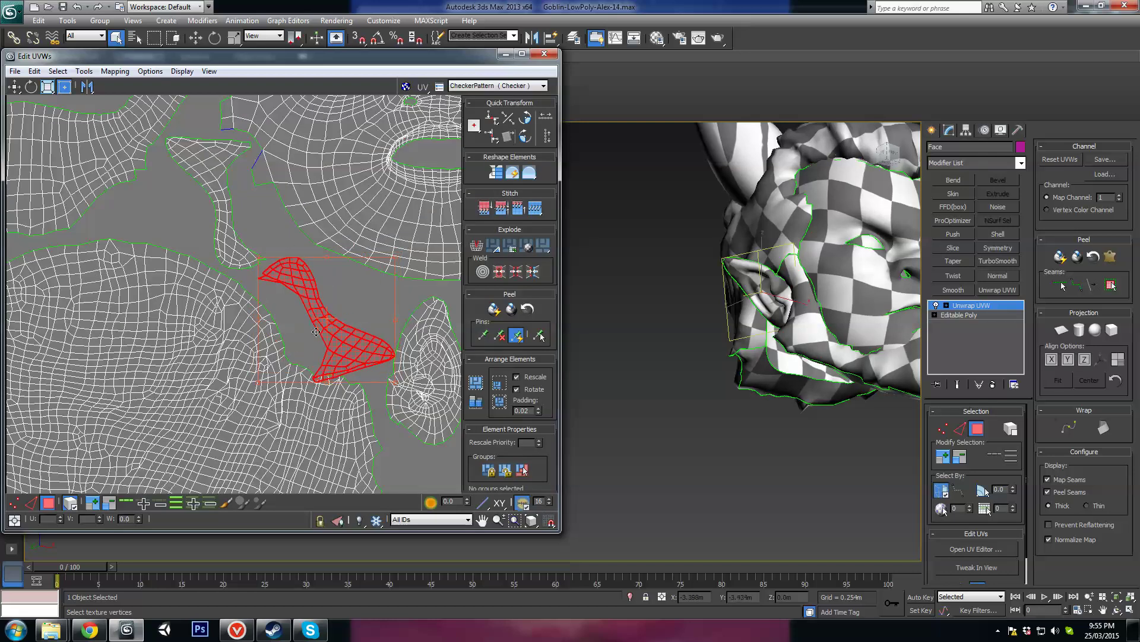
drag(316, 332, 306, 304)
drag(314, 227, 323, 229)
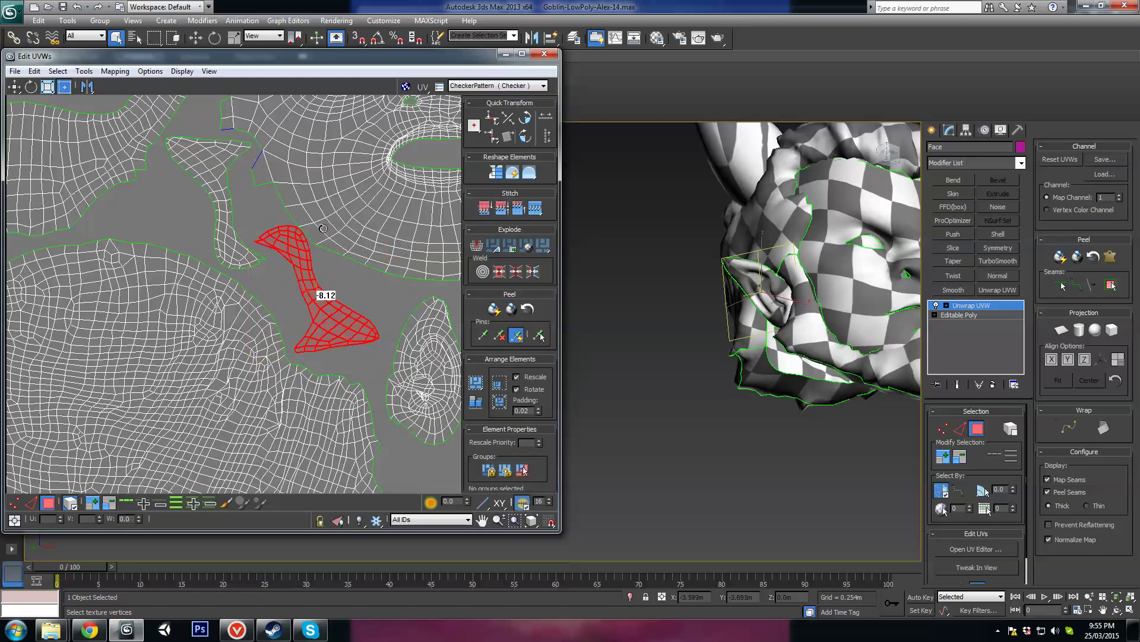
drag(294, 273, 291, 270)
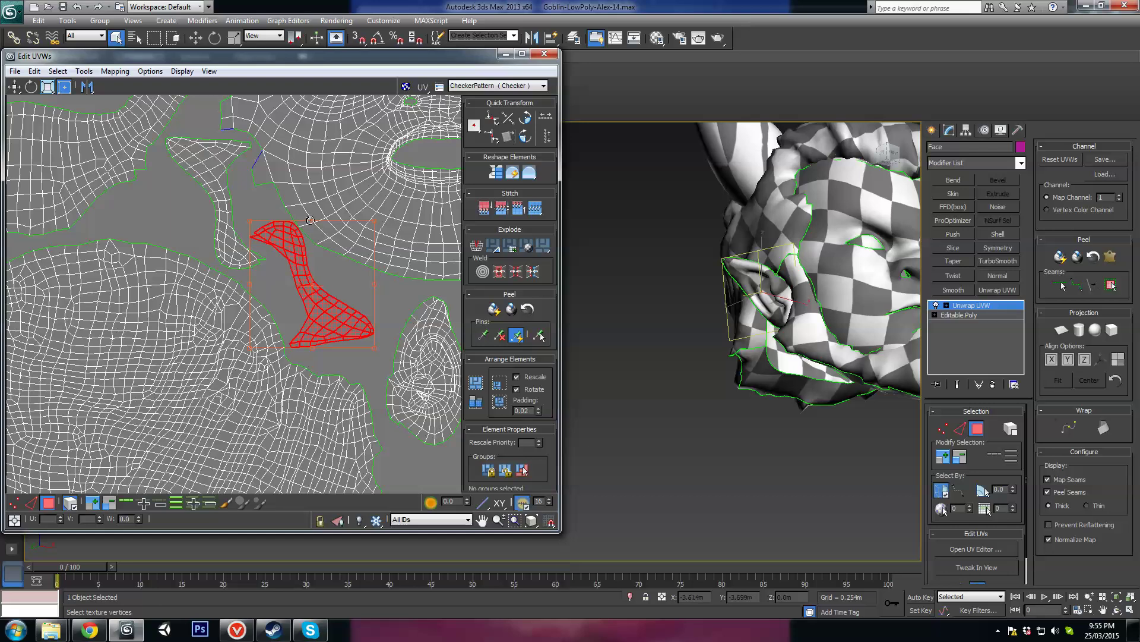
drag(310, 221, 307, 220)
drag(313, 280, 306, 279)
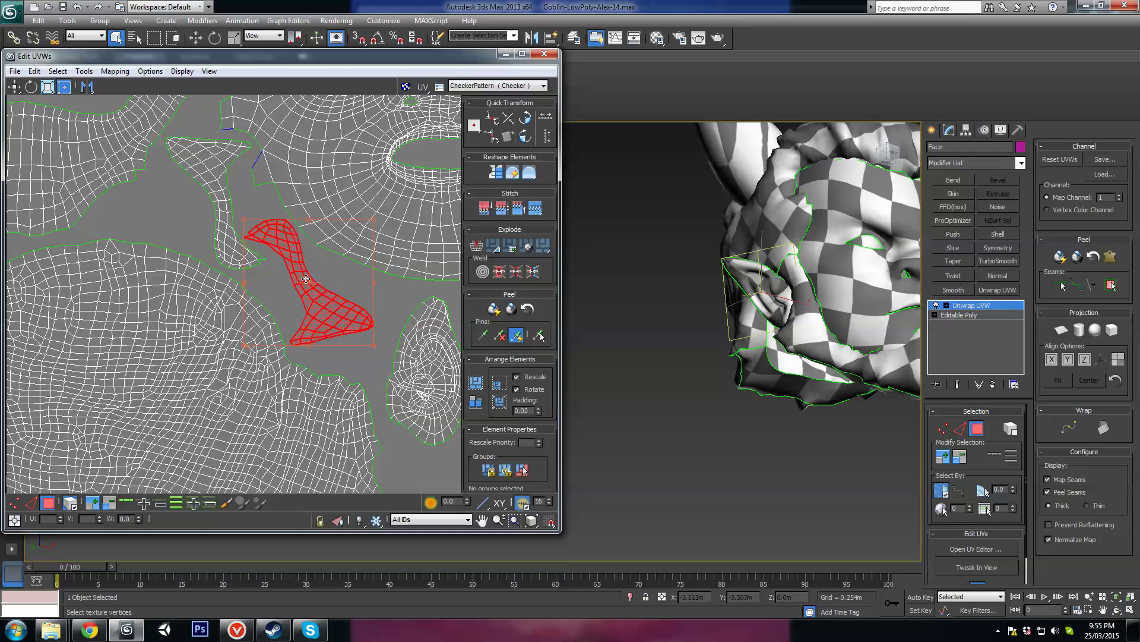
click(218, 199)
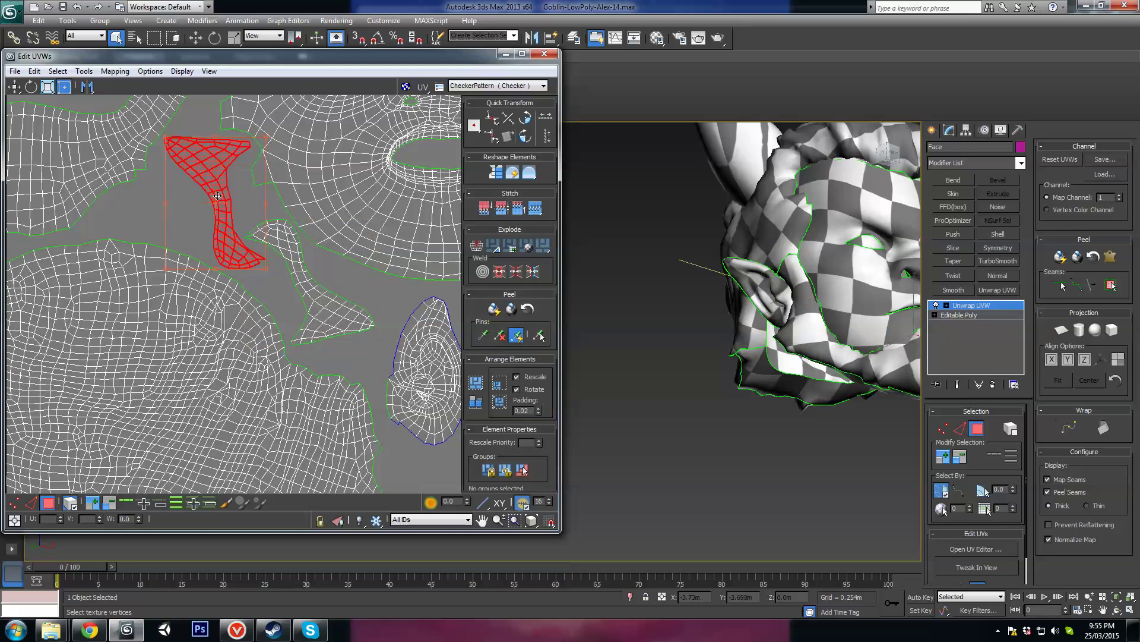
Nudge the two ear shells closer together and tuck them up under the face shell's chin
click(416, 380)
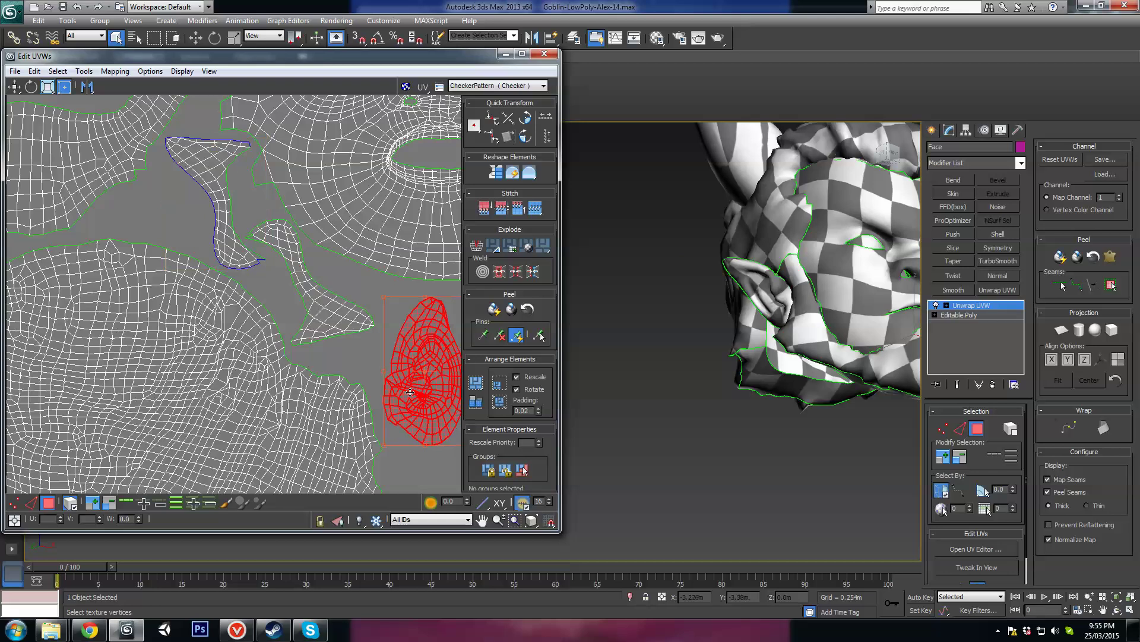
middle_drag(445, 377, 347, 352)
click(406, 342)
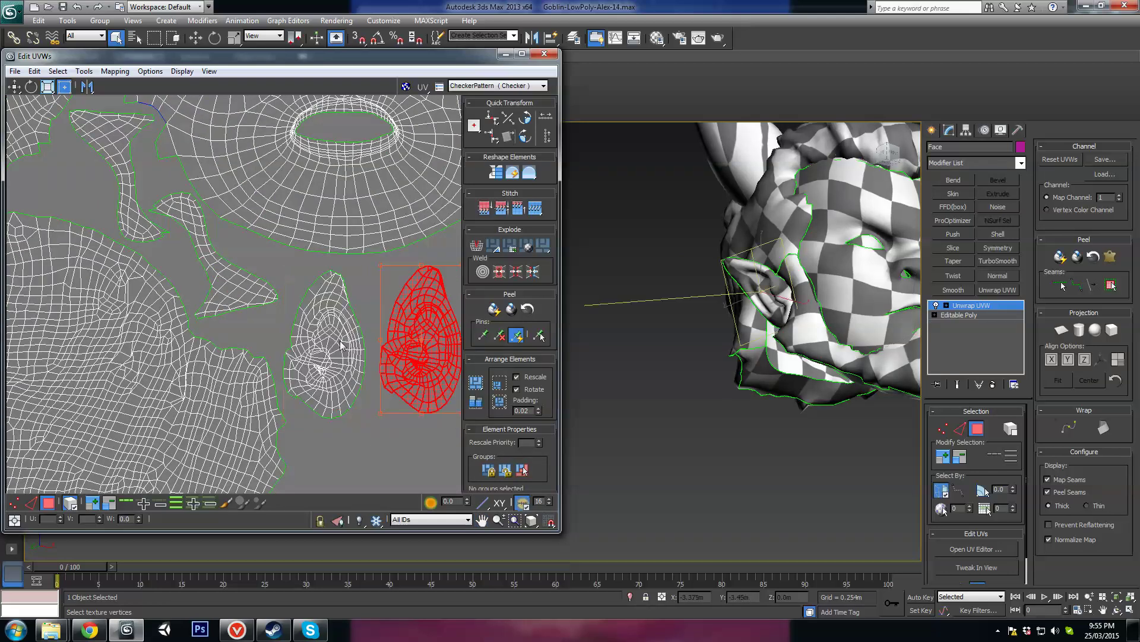
drag(329, 358, 328, 351)
drag(417, 367, 408, 363)
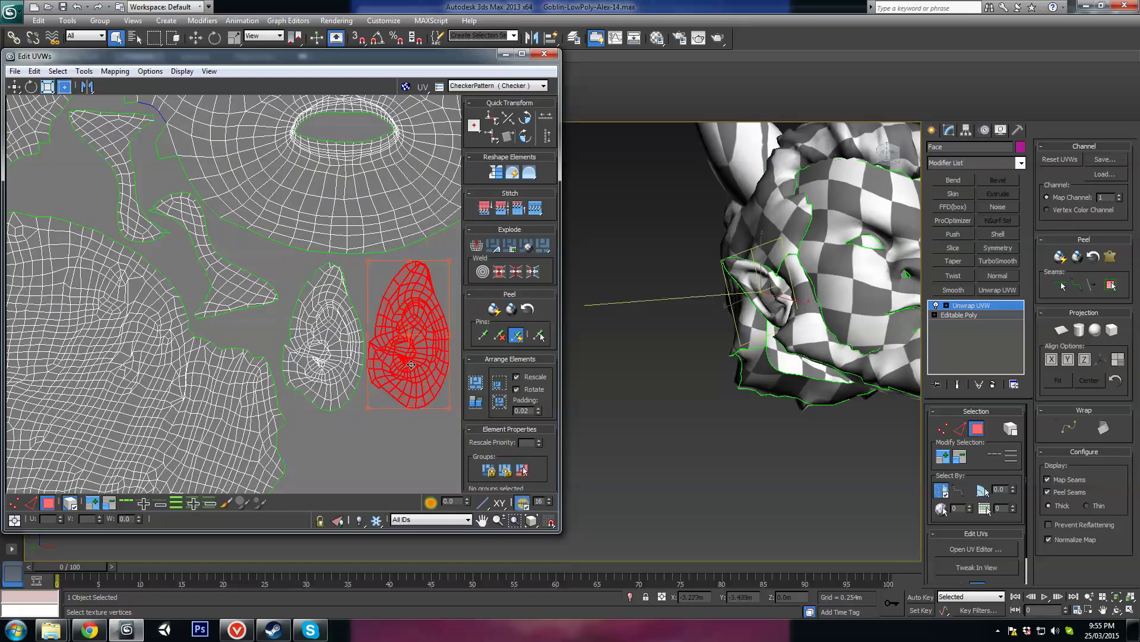
Move the V-shaped shell into the UV square's lower right area and rotate it to wrap around the large head shell's edge
scroll(410, 363, down, 3)
scroll(89, 172, down, 3)
drag(63, 154, 230, 328)
scroll(229, 329, up, 2)
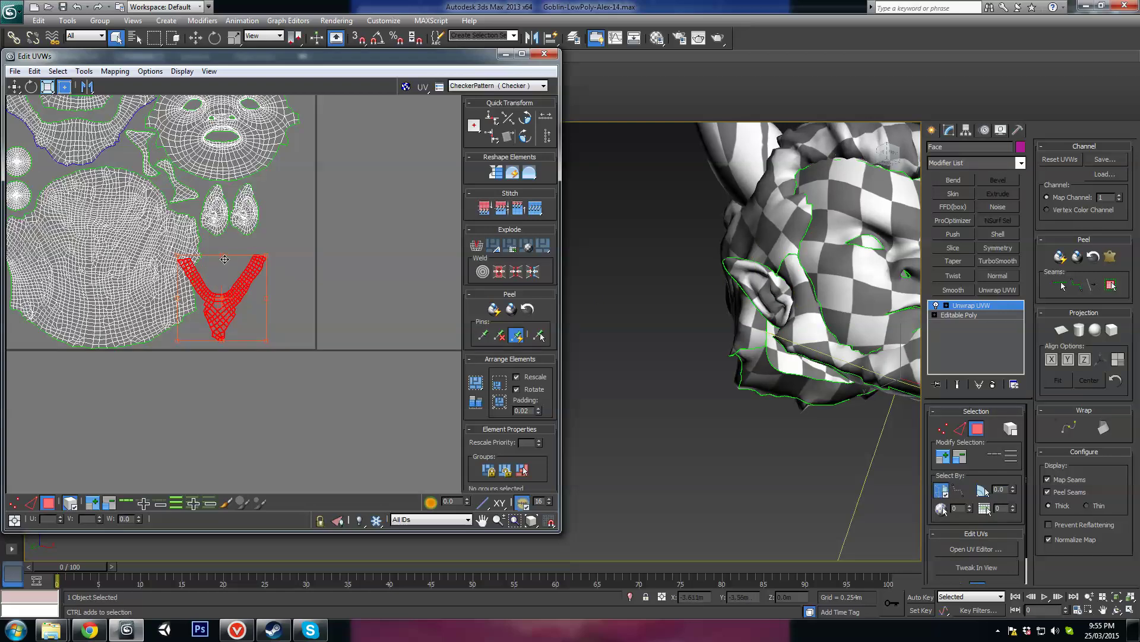
drag(203, 262, 191, 288)
scroll(187, 306, up, 3)
drag(262, 290, 253, 323)
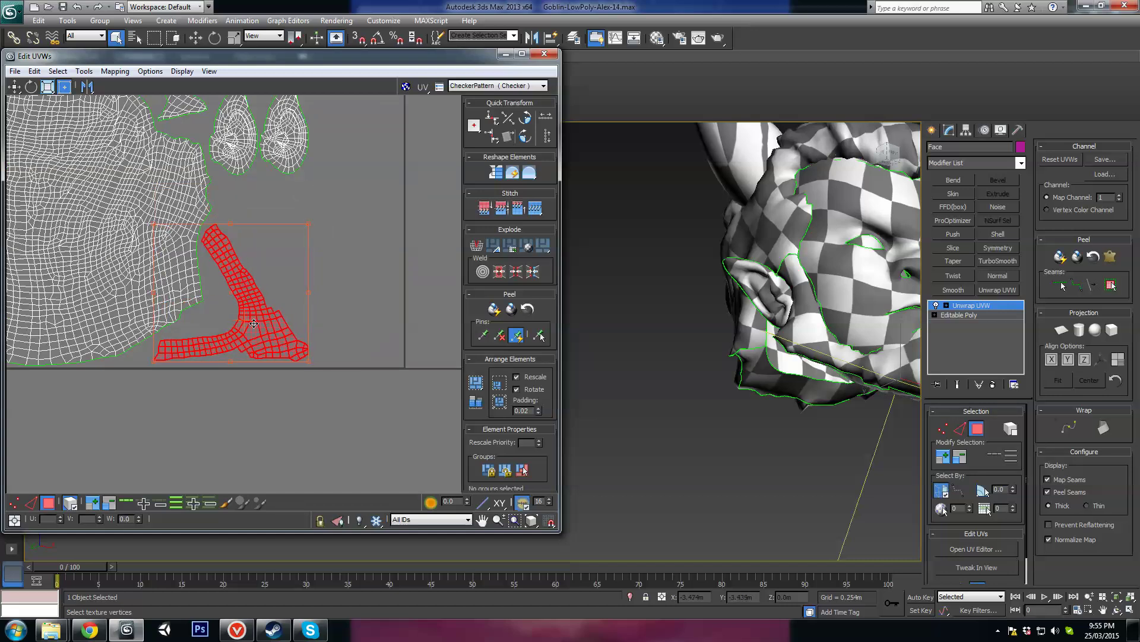
Select all shells and scale them up uniformly until the layout spans the full width of the UV square
scroll(254, 323, down, 5)
drag(134, 422, 334, 231)
scroll(342, 225, up, 3)
scroll(268, 300, down, 3)
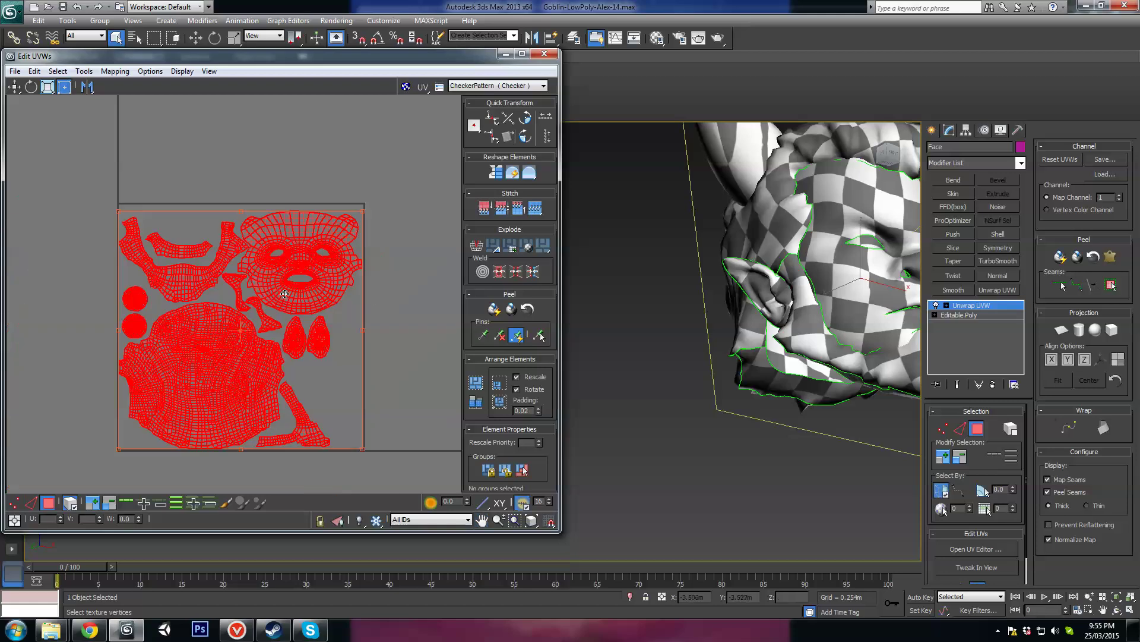
click(398, 377)
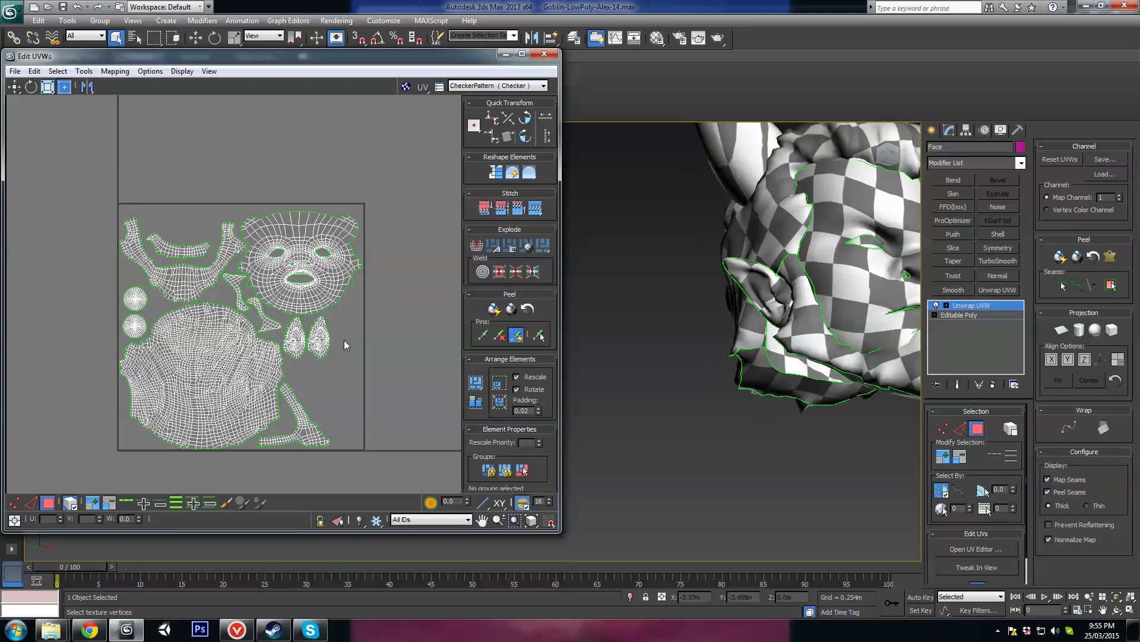
Move the two ear shells into the hollow of the U-shaped shell and rotate the curved strip shell to follow its inner edge
drag(284, 362, 300, 351)
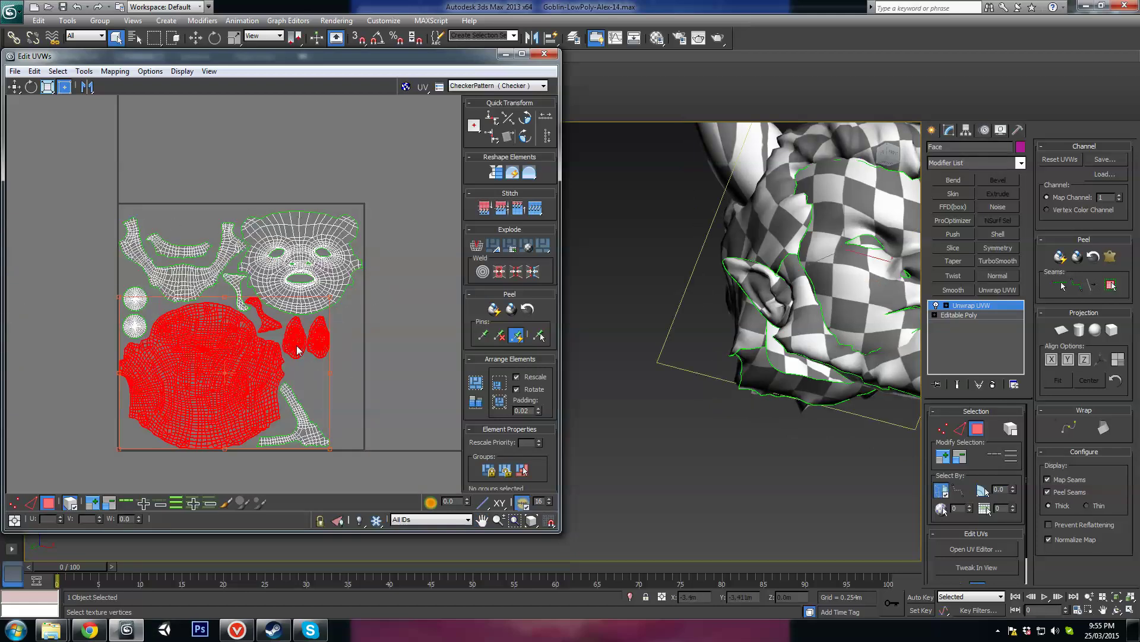
drag(360, 328, 145, 208)
scroll(178, 232, up, 2)
scroll(145, 272, up, 2)
click(163, 228)
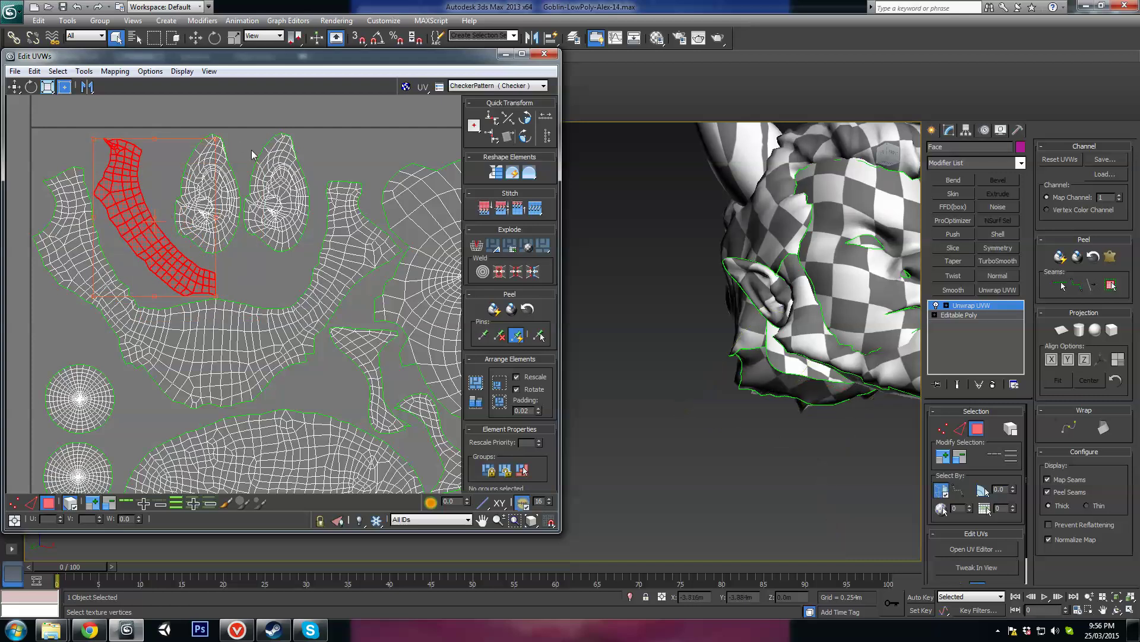
Nudge the two ear shells side by side next to the curved strip inside the U-shaped shell
click(218, 181)
drag(218, 181, 212, 181)
click(297, 220)
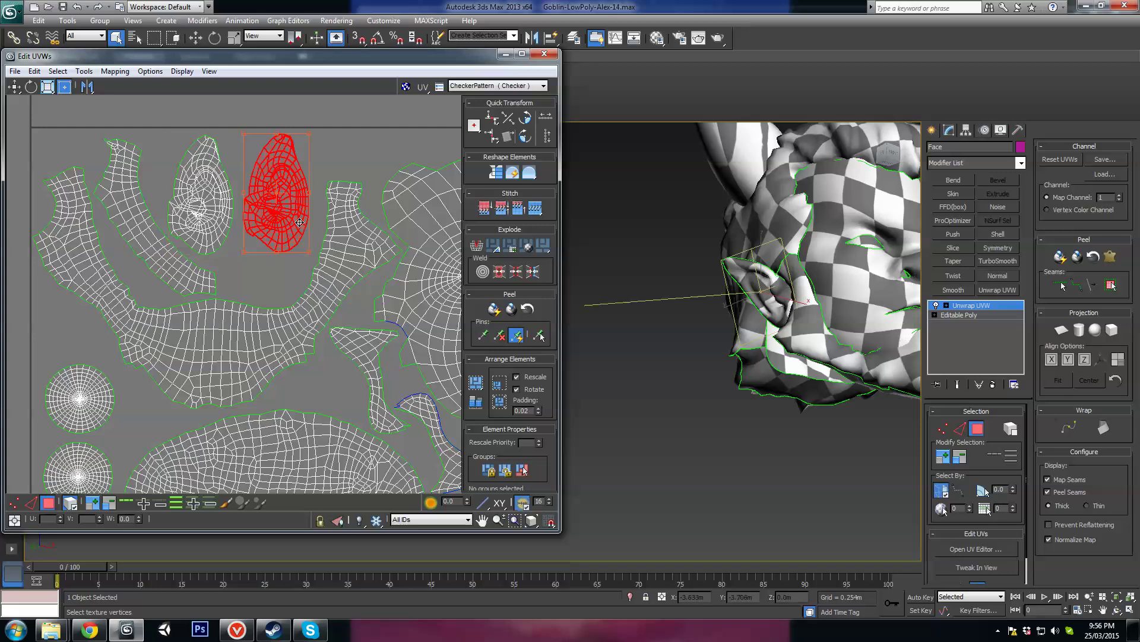
drag(299, 222, 224, 222)
scroll(371, 390, down, 3)
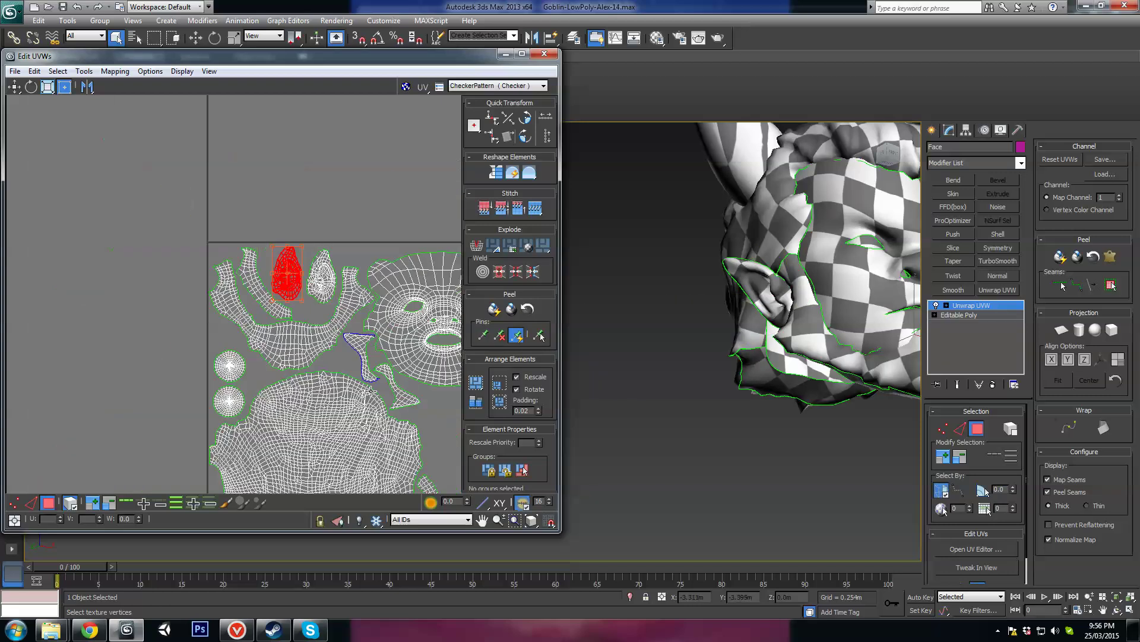
Examine the packed UV layout for remaining gaps and check for stray shells outside the UV square
middle_drag(370, 391, 348, 254)
scroll(308, 342, up, 4)
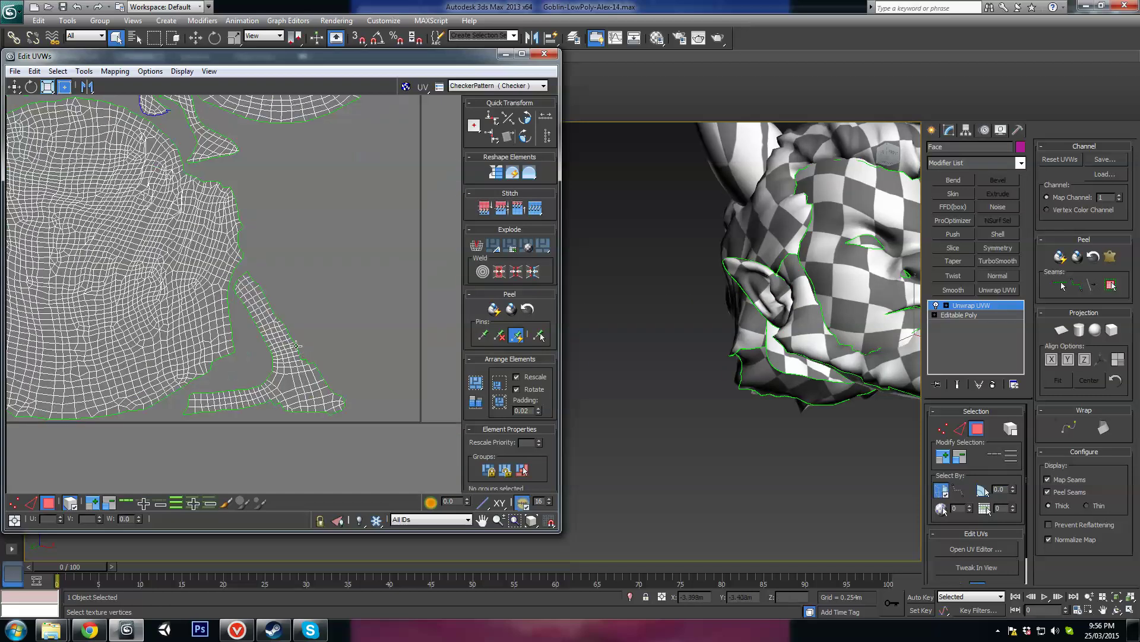
scroll(280, 329, down, 4)
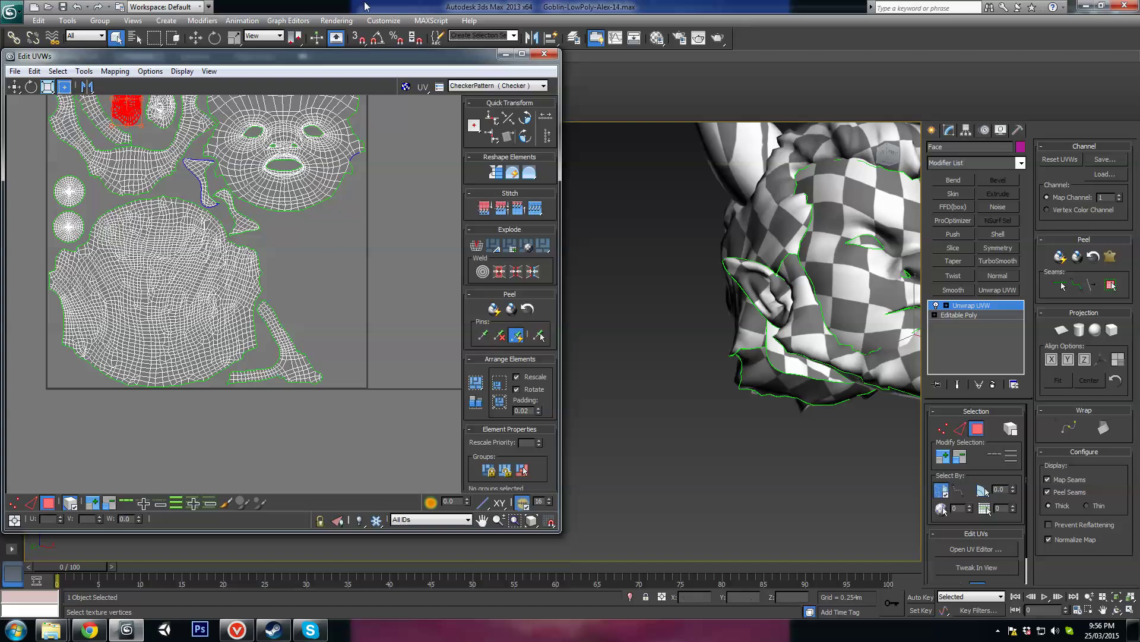
middle_drag(326, 259, 288, 361)
scroll(286, 352, down, 1)
scroll(287, 347, down, 2)
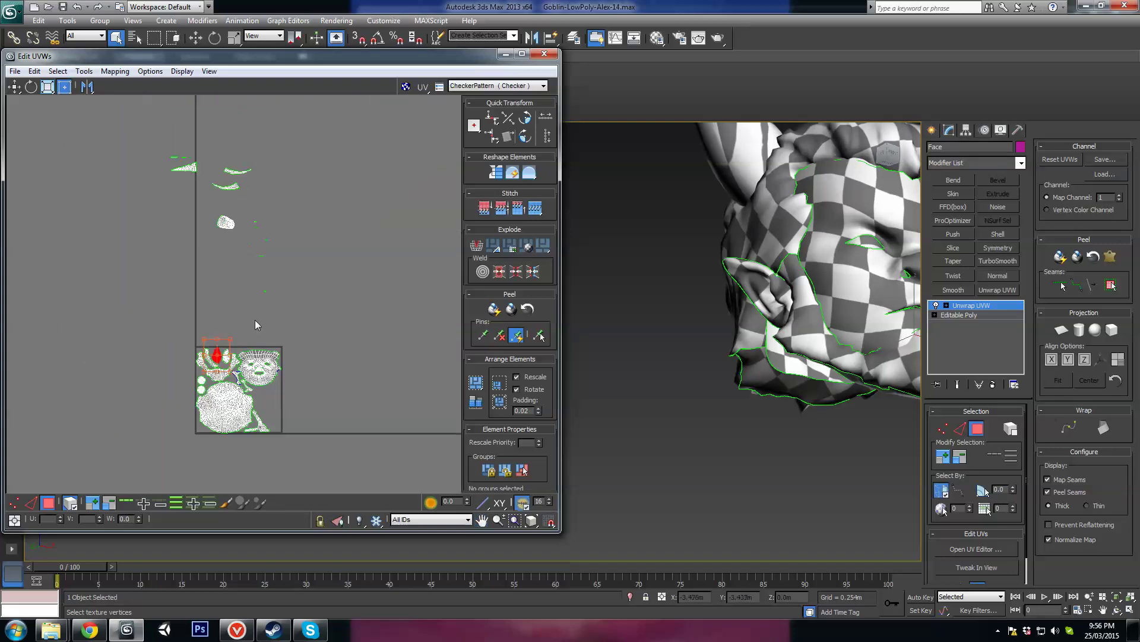
scroll(269, 320, up, 3)
middle_drag(273, 470, 317, 256)
scroll(317, 255, up, 2)
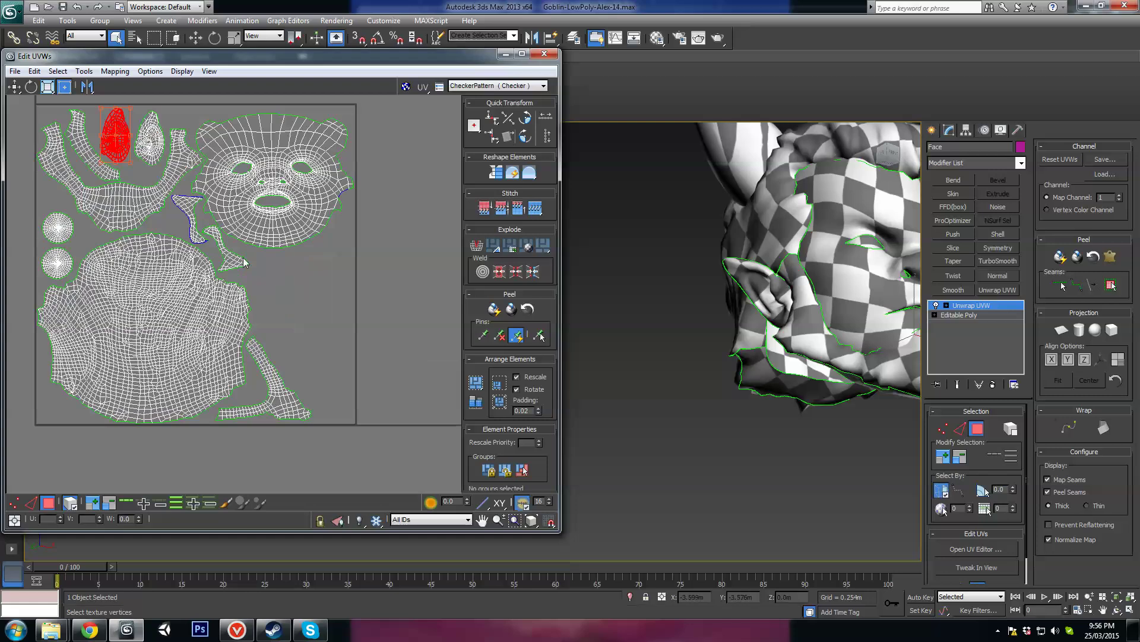
scroll(722, 297, down, 2)
Convert the head to an Editable Poly with edged faces displayed and unhide all objects in the scene
right_click(723, 297)
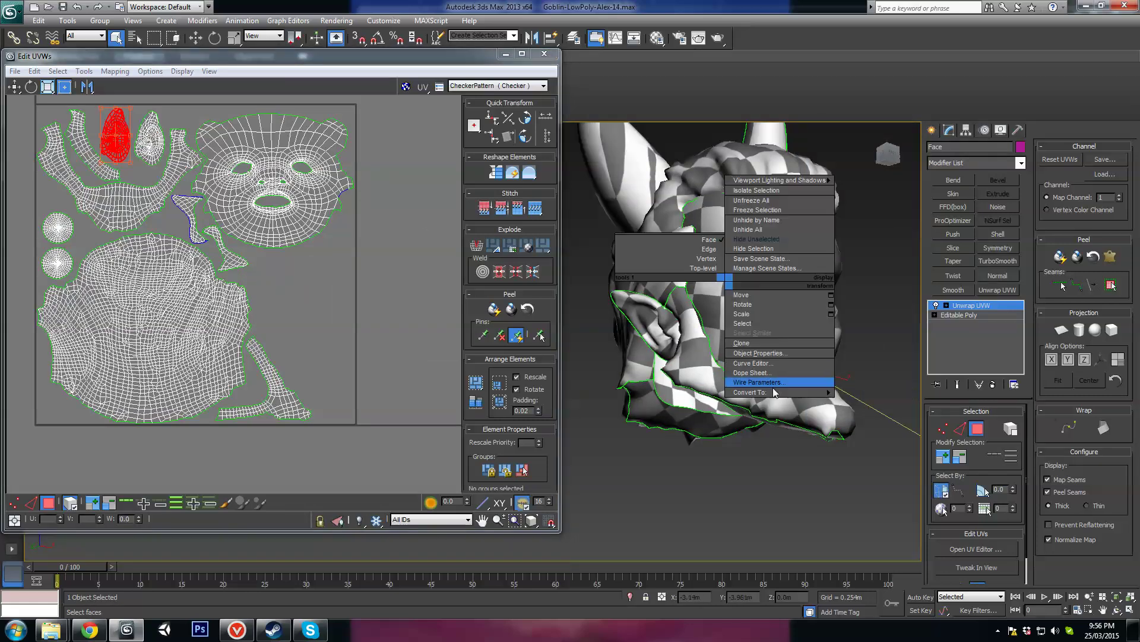
click(806, 404)
alt+middle_drag(832, 380, 707, 363)
key(F4)
right_click(707, 364)
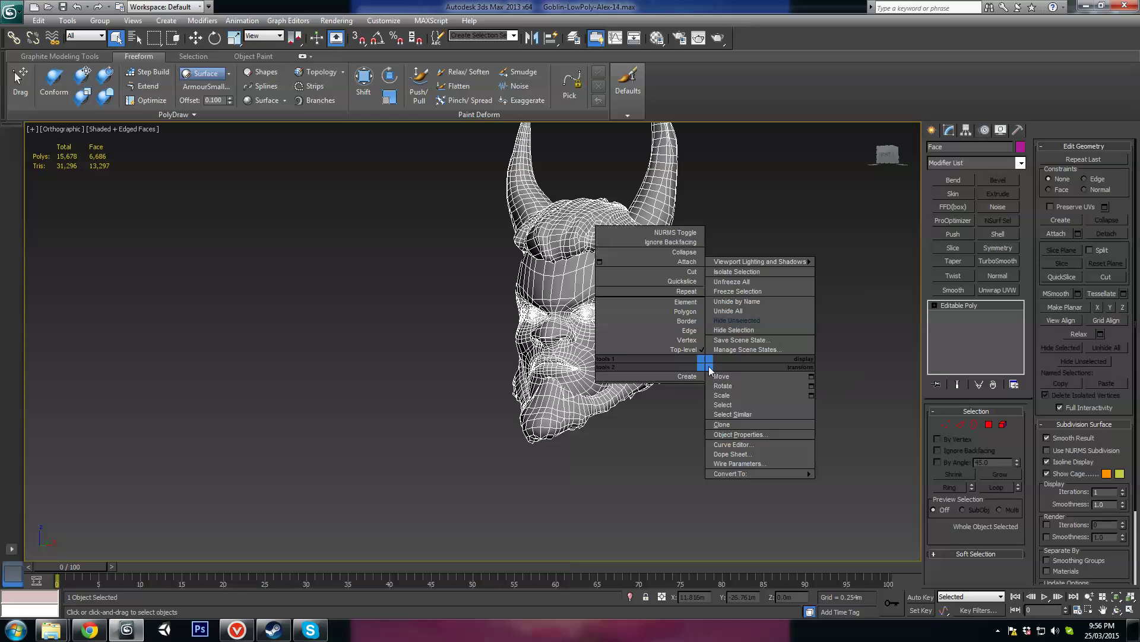
click(727, 311)
Select the body, apply an Unwrap UVW modifier to it and open its UVs in the UV editor
scroll(653, 356, down, 4)
scroll(543, 331, up, 3)
click(543, 331)
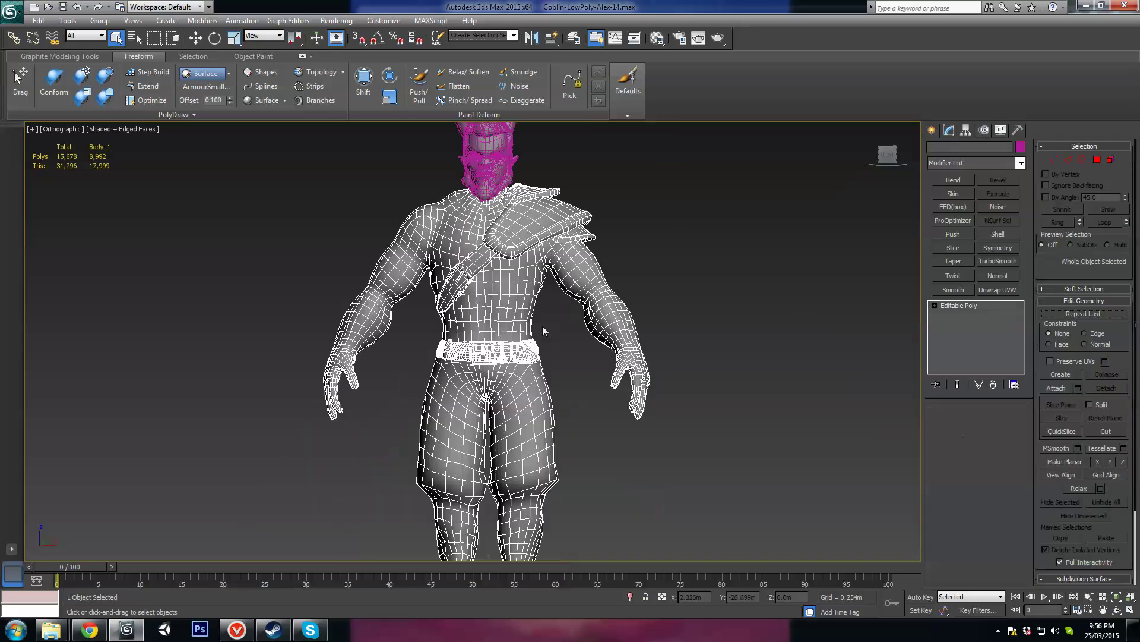
scroll(513, 337, up, 2)
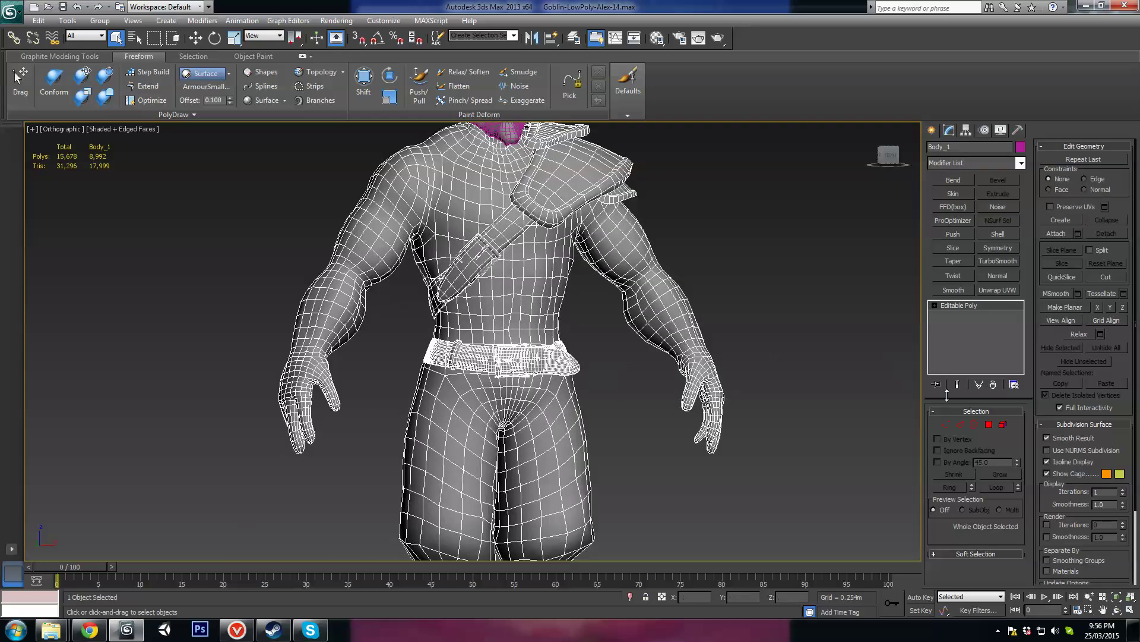
click(988, 291)
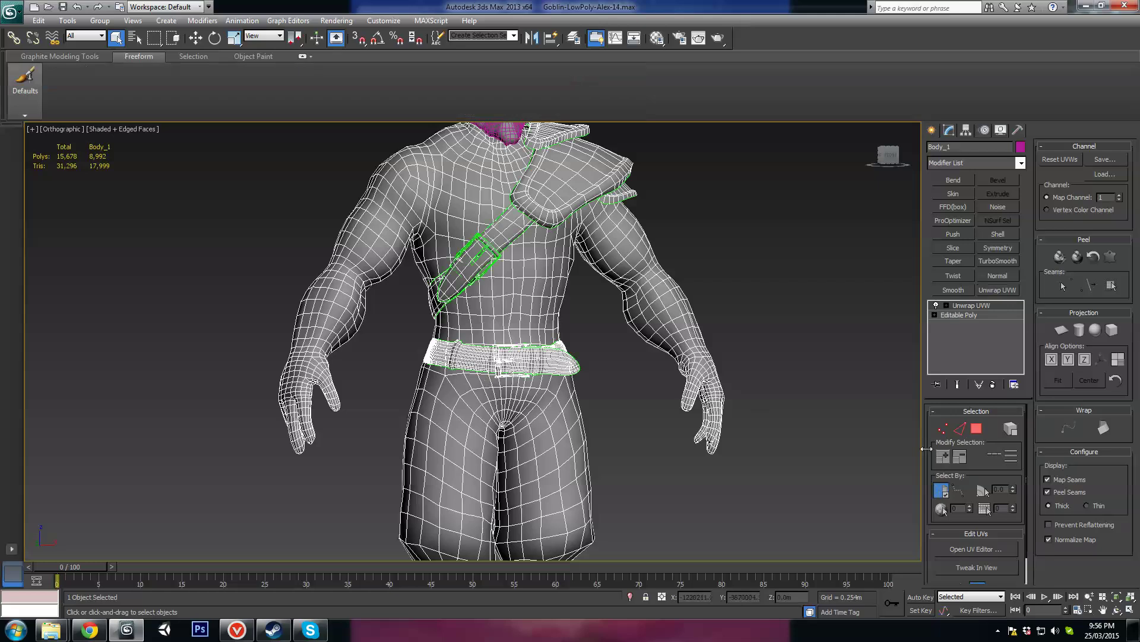
click(974, 549)
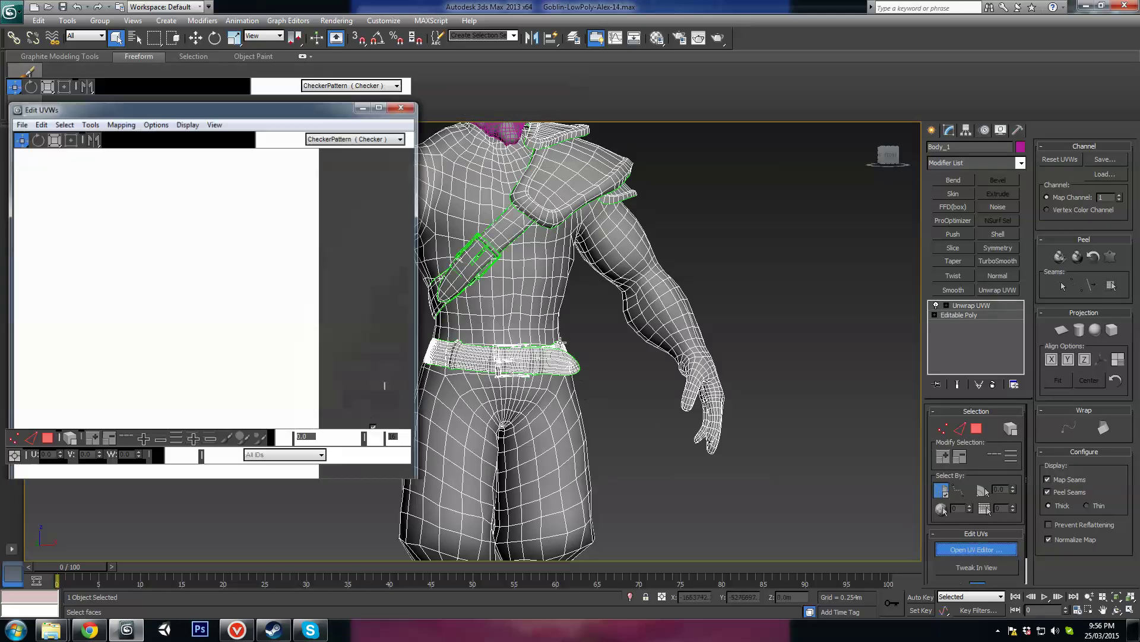
scroll(241, 249, down, 8)
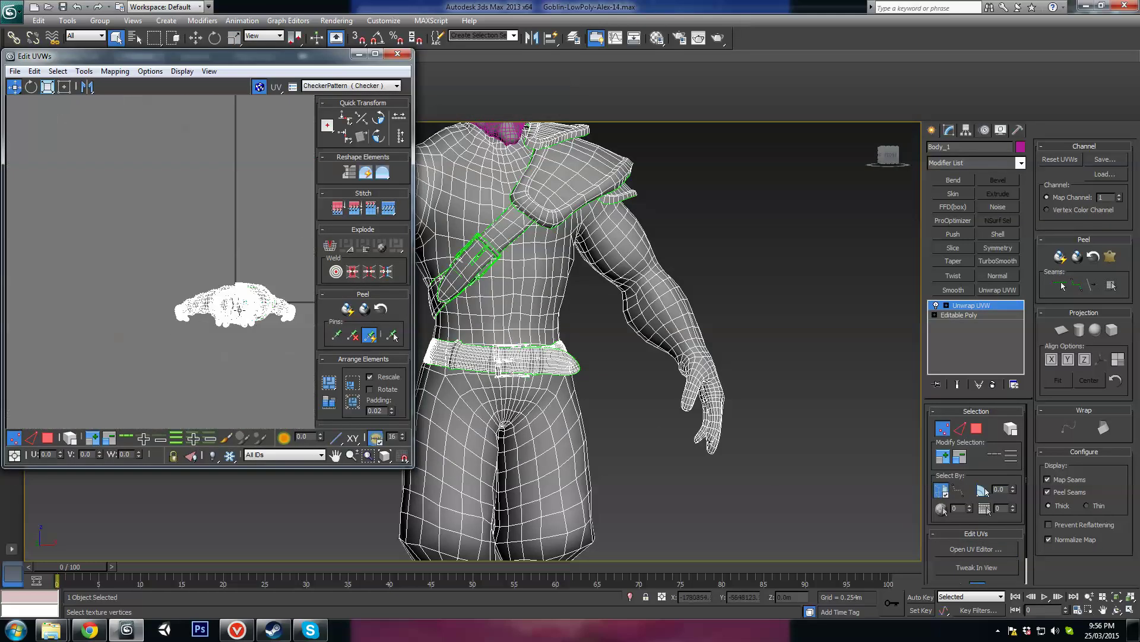
scroll(268, 349, up, 3)
Examine the body mesh and its map seams around the shoulder armour, chest strap, belt and trousers
middle_drag(702, 368, 839, 353)
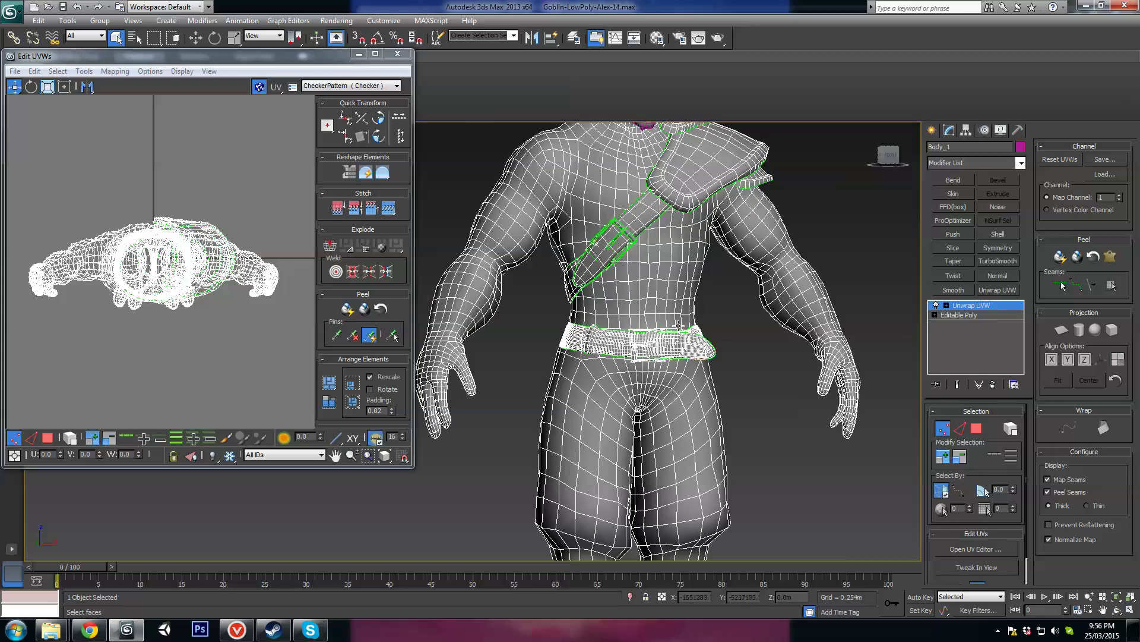
scroll(678, 326, up, 8)
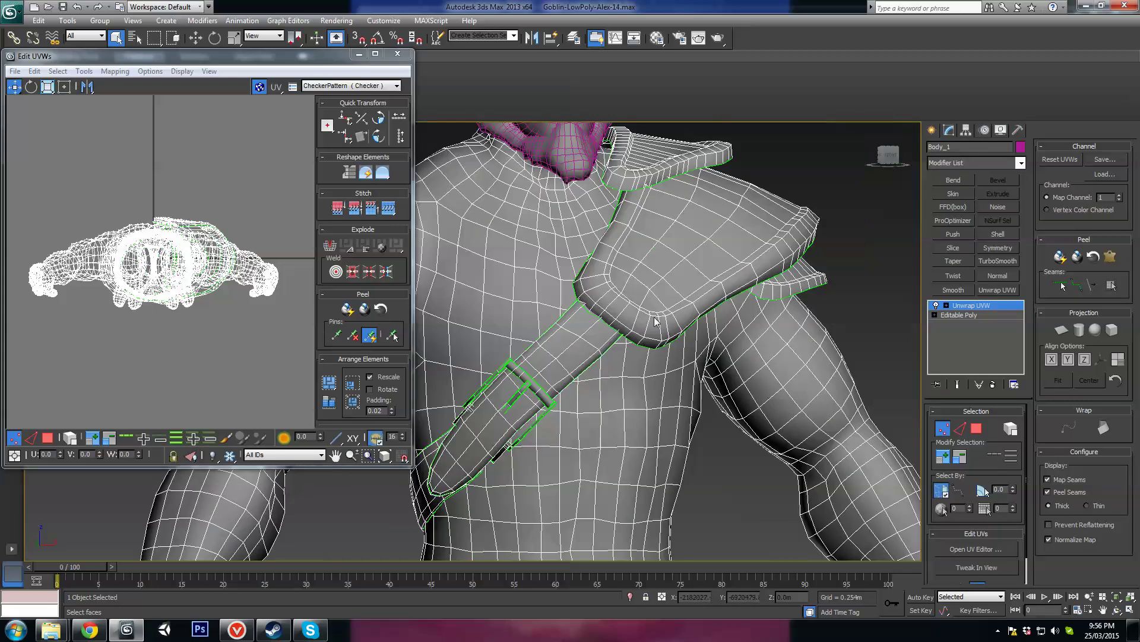
scroll(655, 321, down, 6)
scroll(652, 348, up, 2)
middle_drag(709, 363, 655, 136)
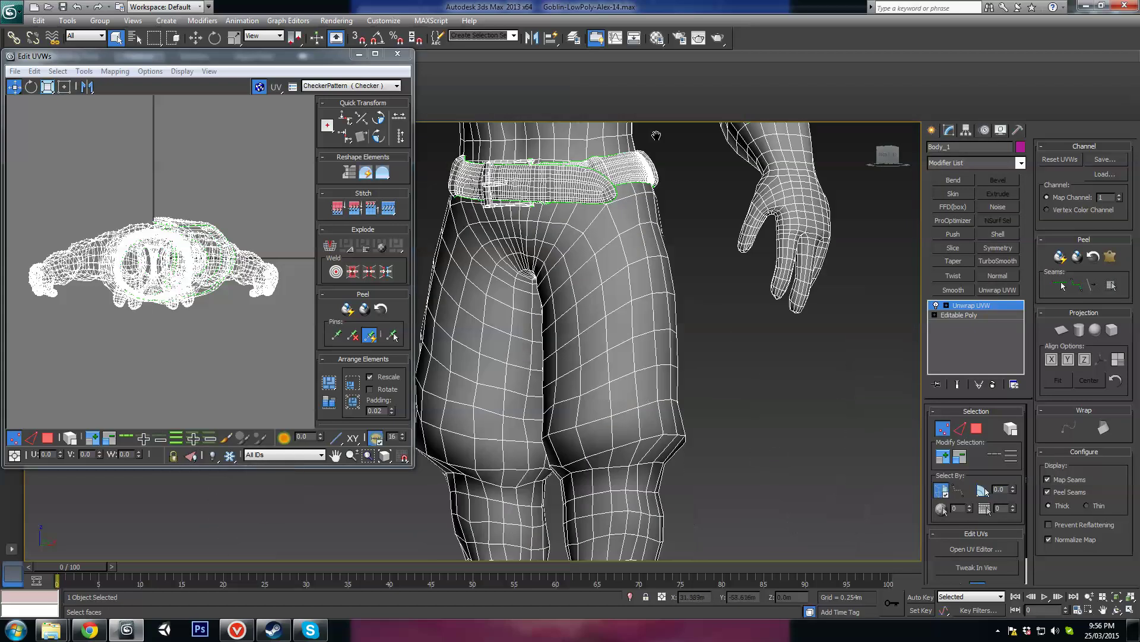
scroll(615, 334, down, 5)
scroll(615, 334, up, 3)
scroll(494, 208, up, 5)
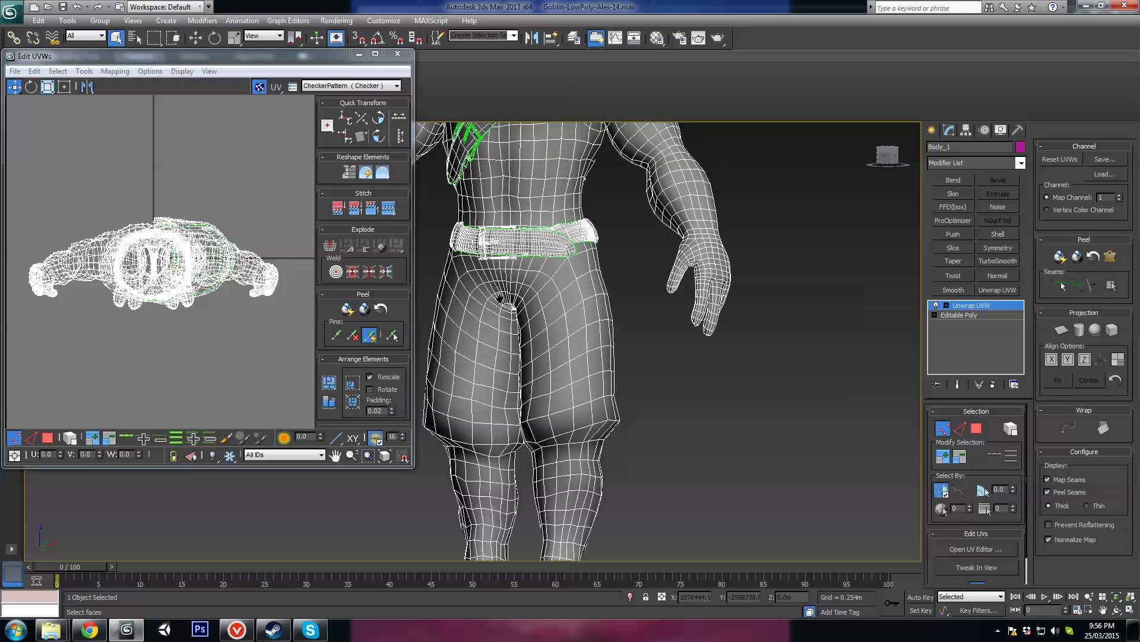
alt+middle_drag(673, 247, 660, 309)
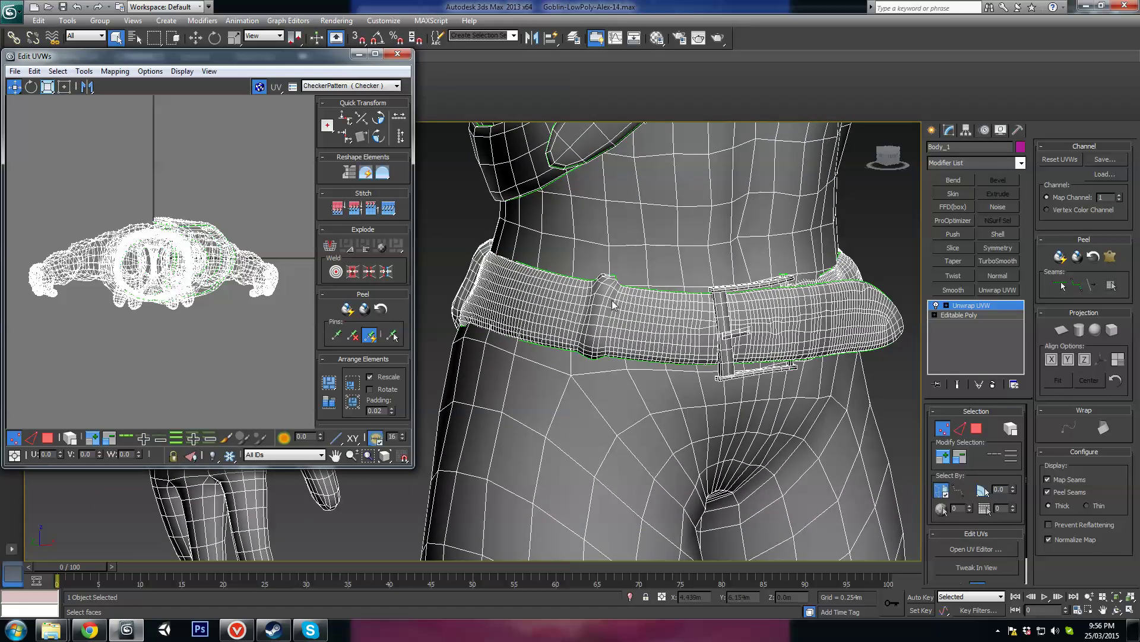
scroll(700, 315, down, 5)
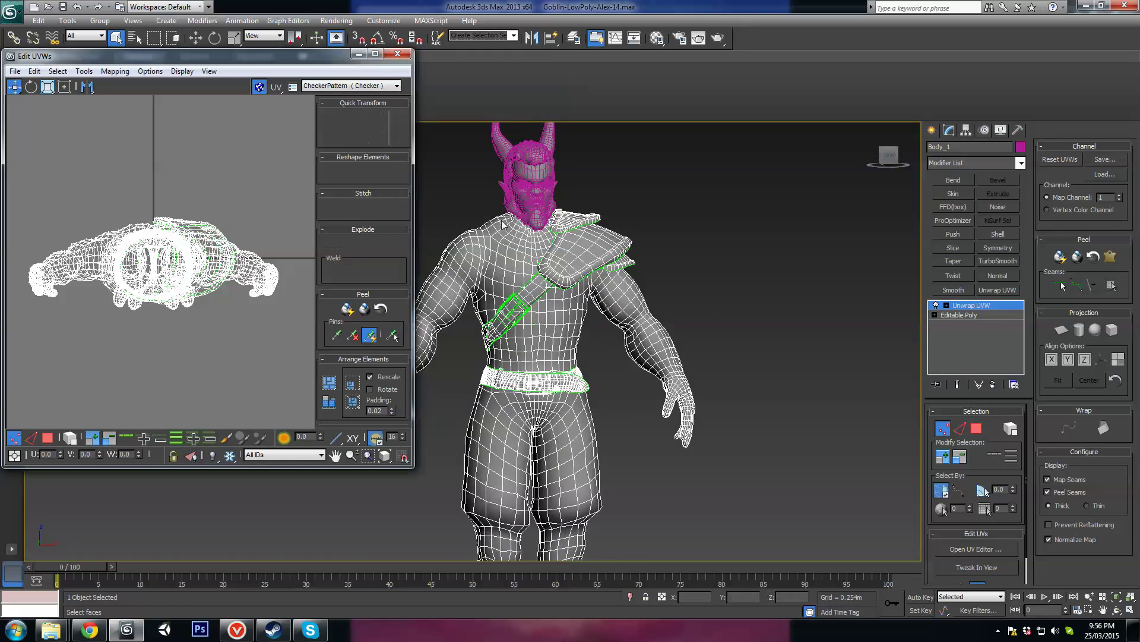
Collapse the body back to an Editable Poly, then select the head with edged faces turned off
right_click(499, 232)
click(649, 354)
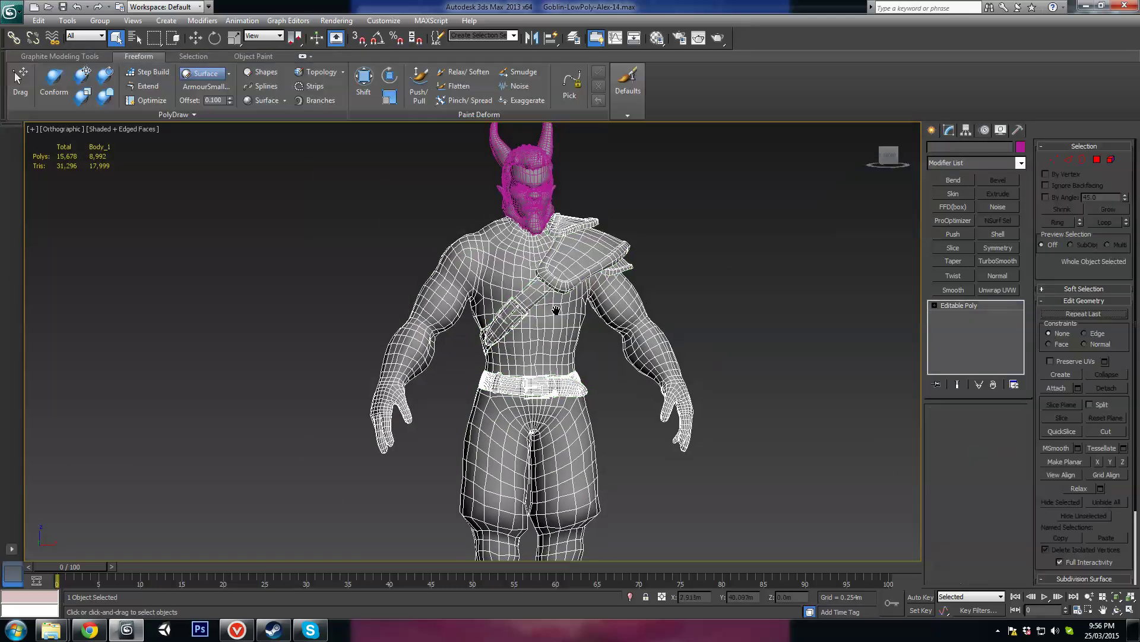
scroll(528, 237, up, 6)
click(535, 255)
key(F4)
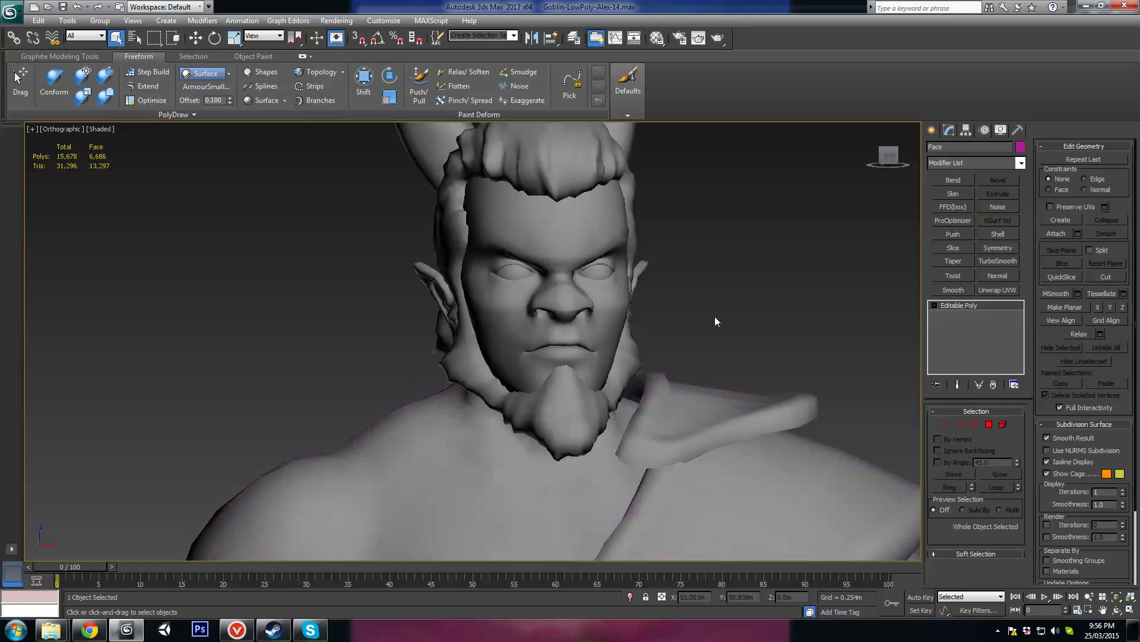
mouse_move(690, 315)
alt+middle_down()
mouse_move(564, 301)
mouse_move(704, 319)
mouse_move(666, 312)
alt+middle_up()
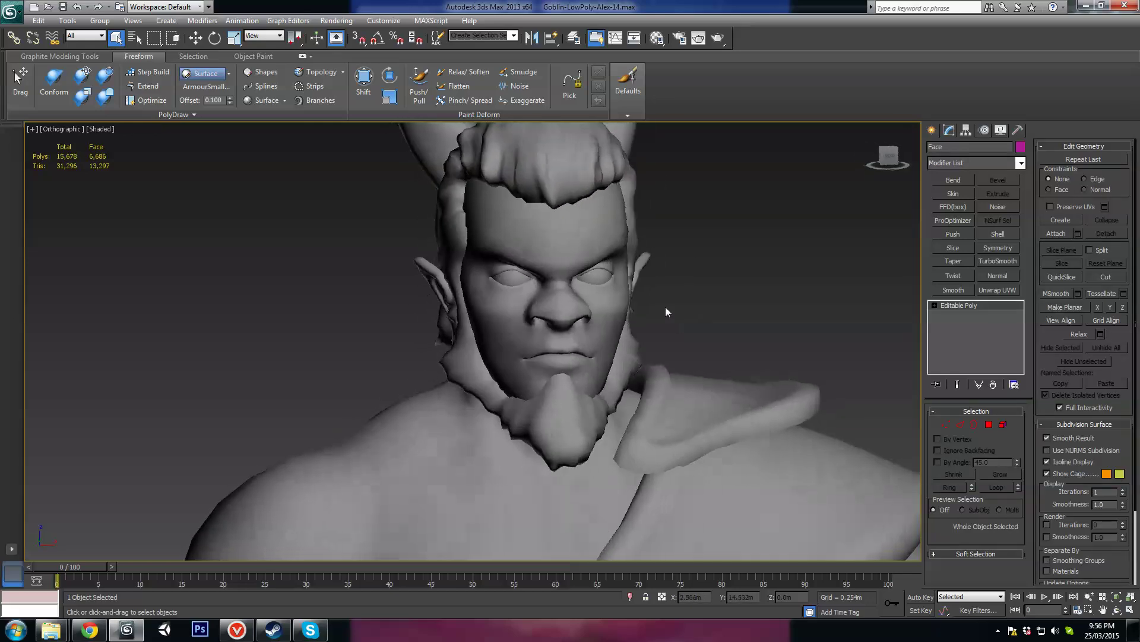
Assign the white 07 - Default material to the head
key(m)
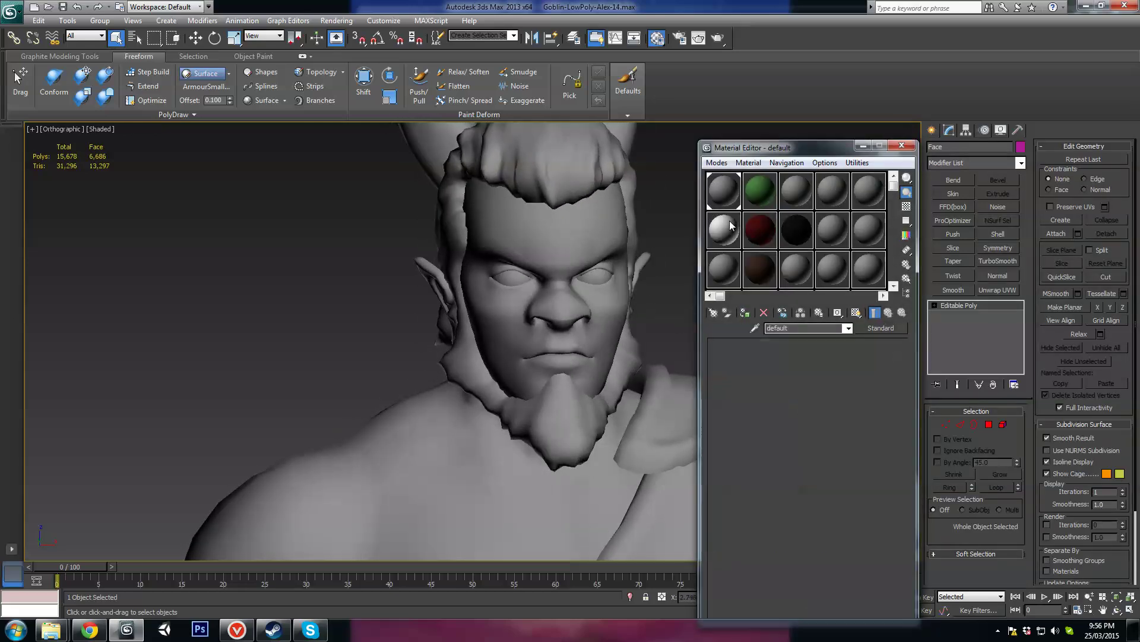
click(728, 221)
click(745, 312)
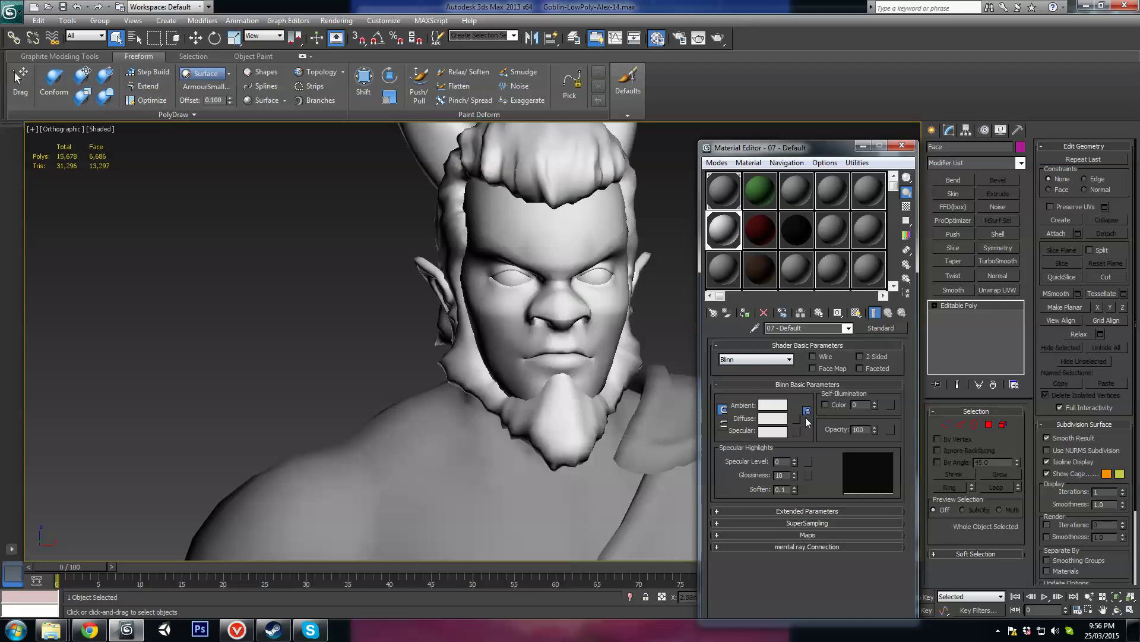
Load the BARK5 bitmap from the sceneassets images folder as the material's diffuse map and show it in the viewport
click(795, 418)
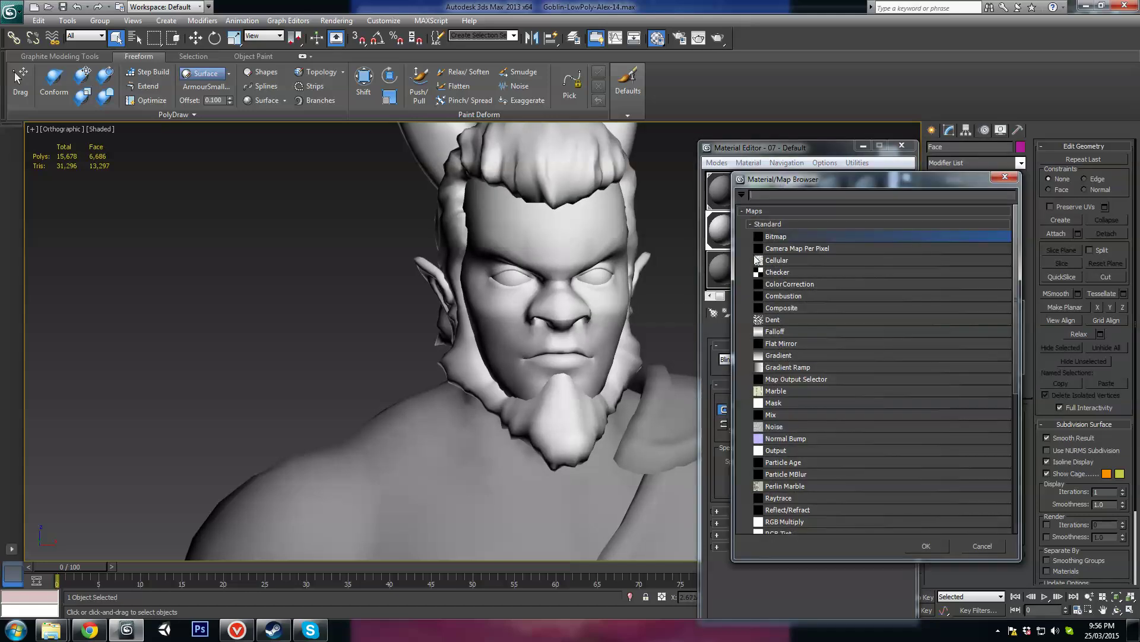
double_click(793, 235)
click(139, 29)
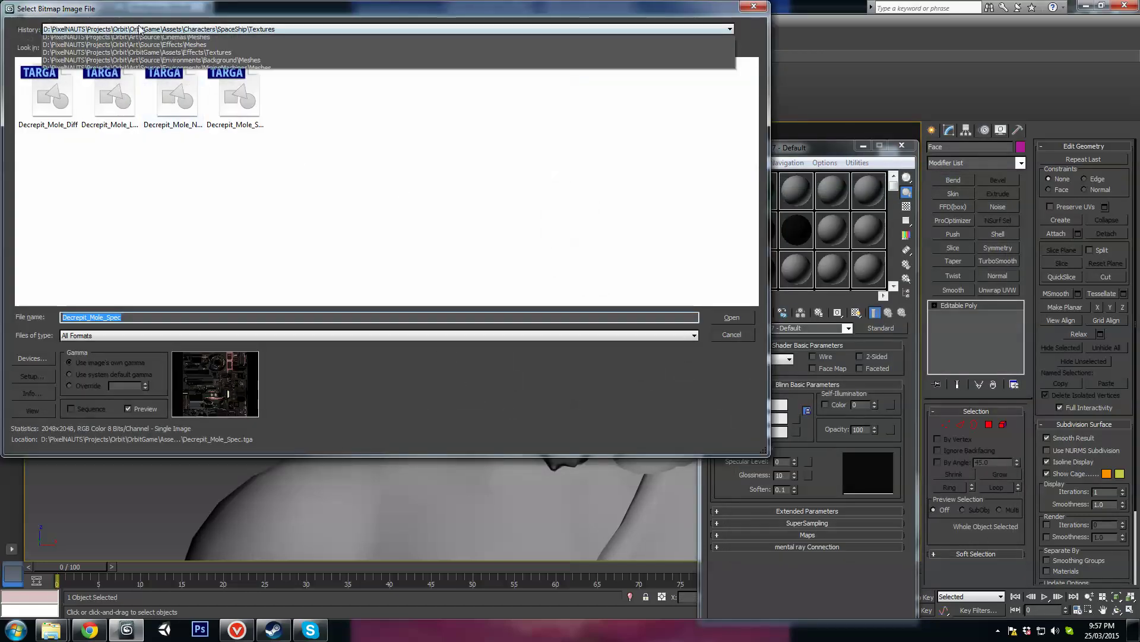
click(143, 63)
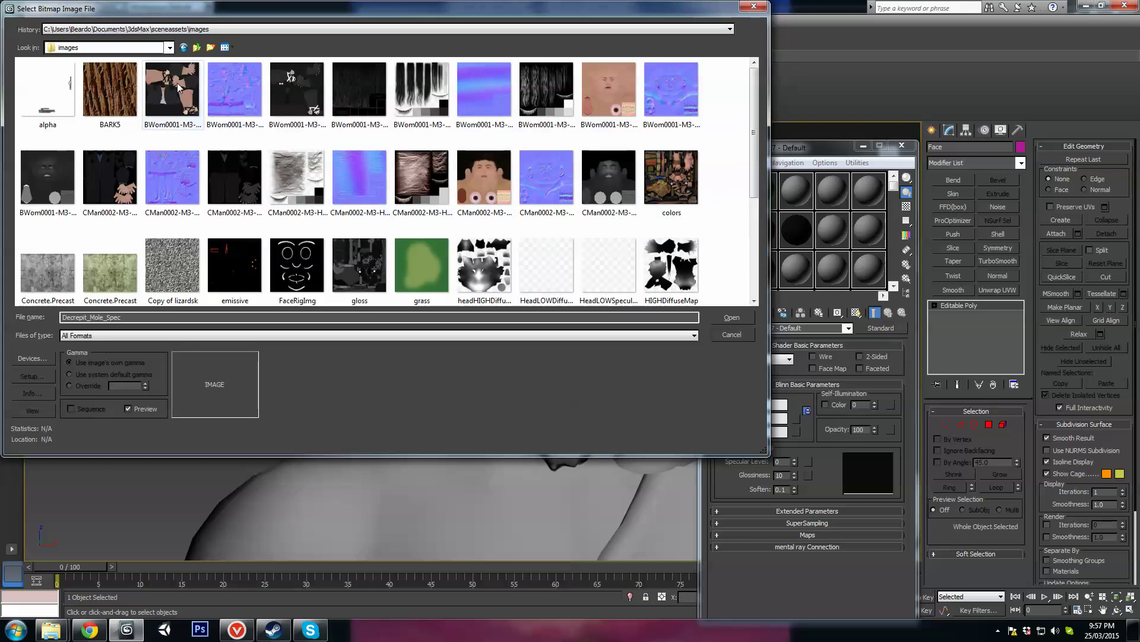
double_click(114, 83)
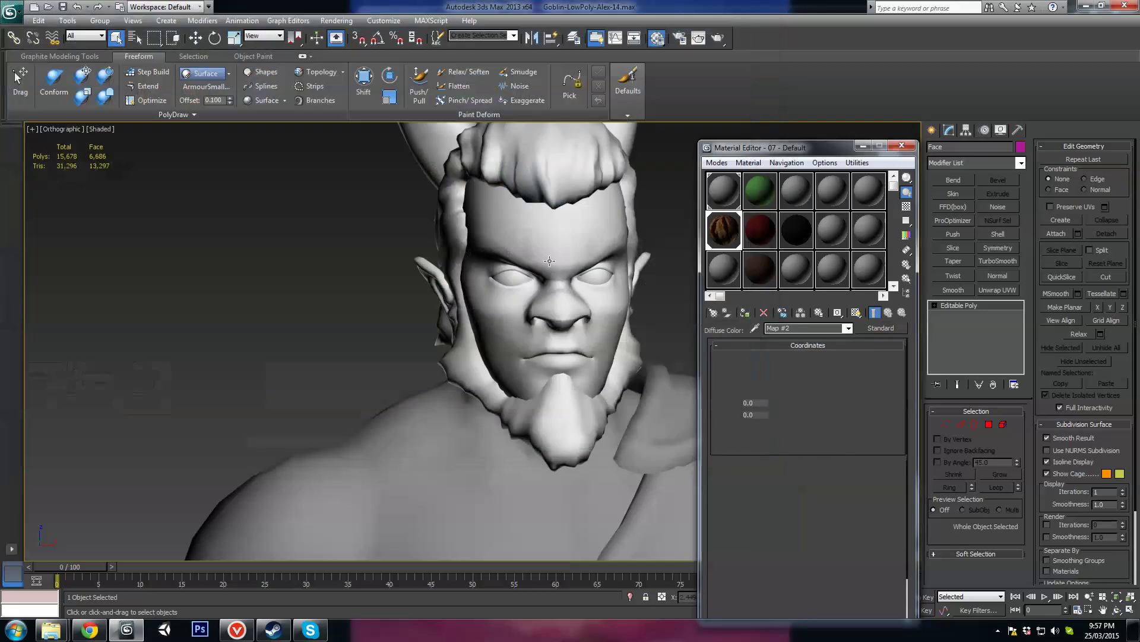
click(856, 313)
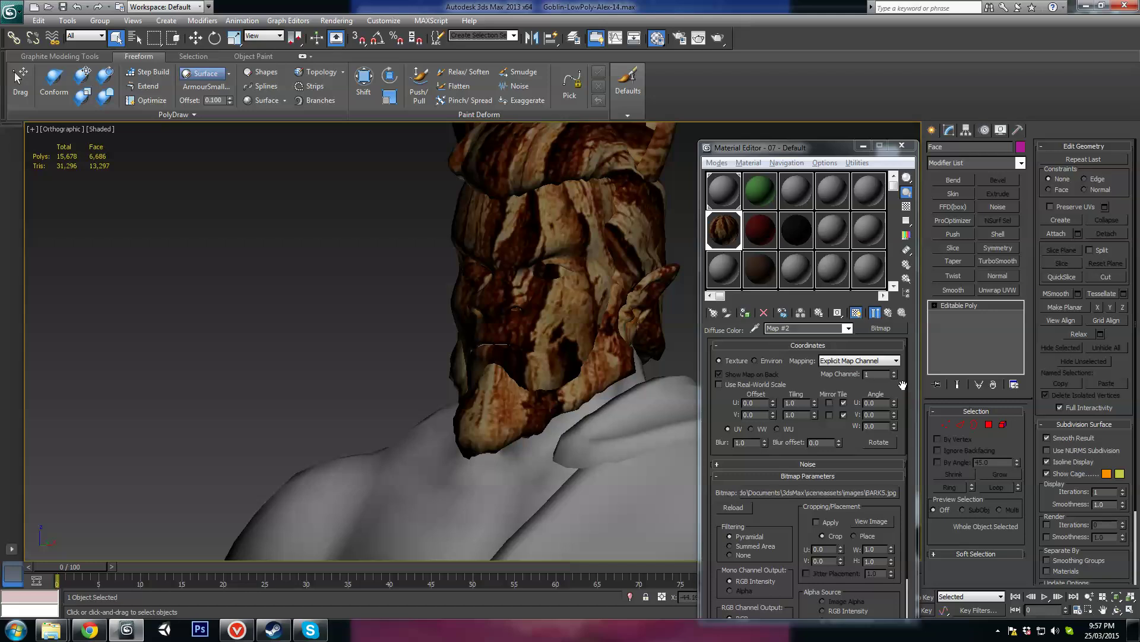
Set the bark map's U and V tiling to 5.0
click(806, 402)
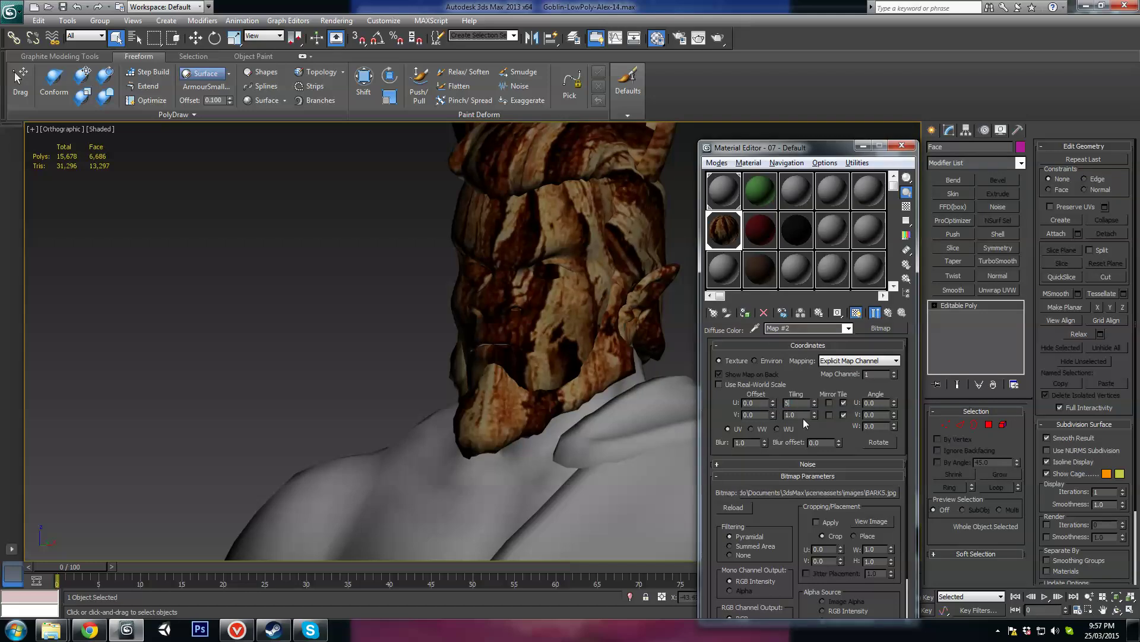
text(5)
key(Tab)
text(5)
key(Return)
alt+middle_drag(523, 347, 809, 360)
scroll(463, 299, up, 10)
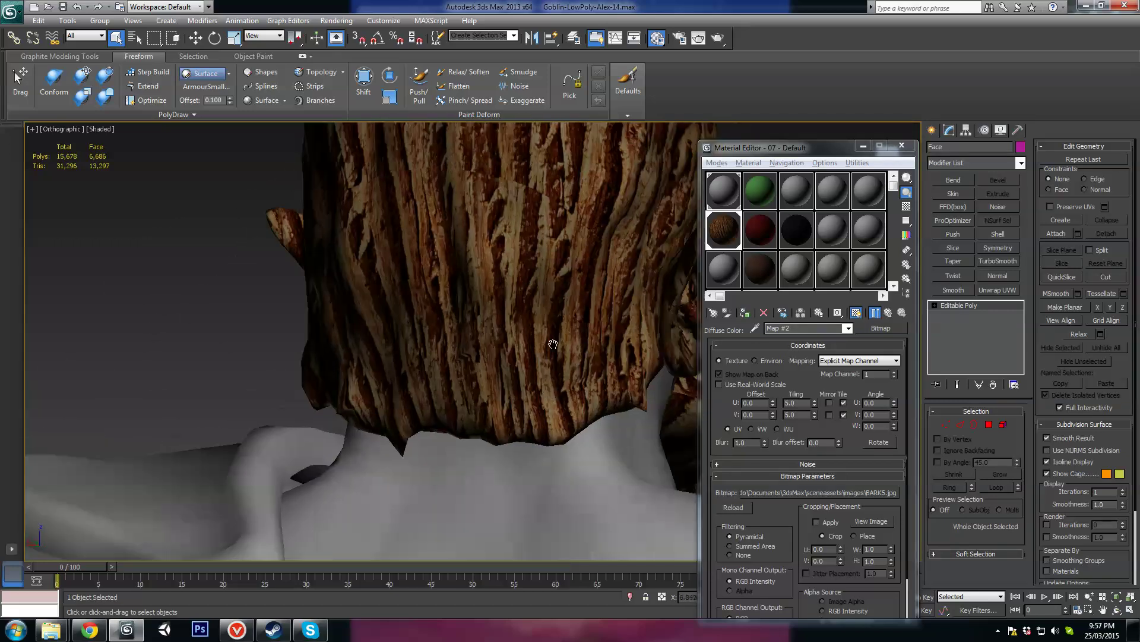
scroll(503, 279, down, 8)
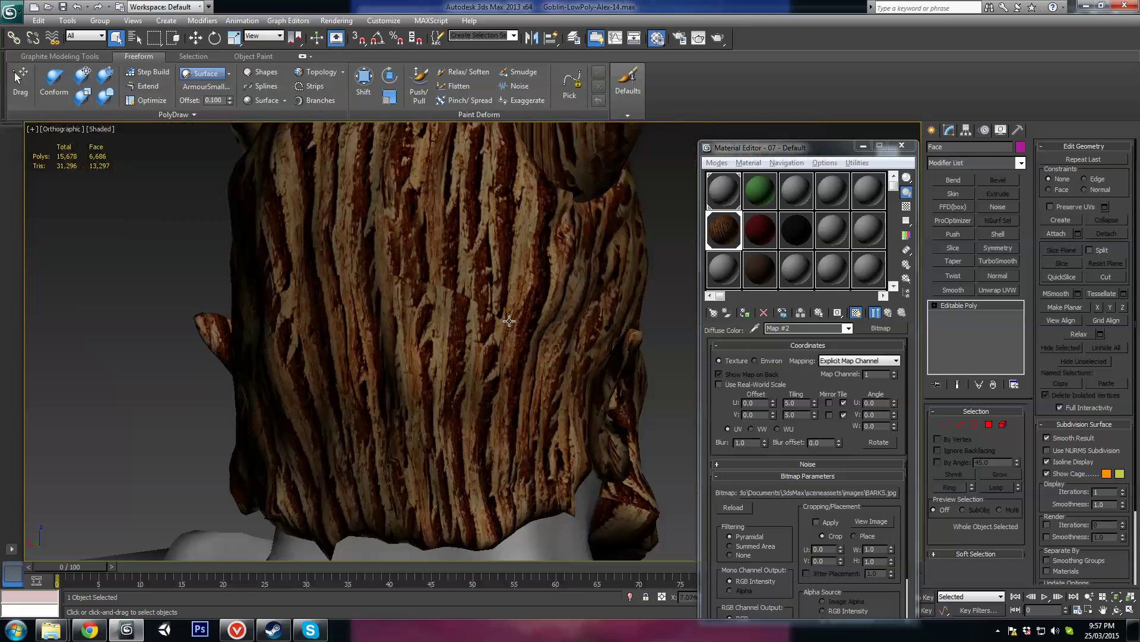
Assign the bark material to the body as well and compare its texture scale with the head's
alt+middle_drag(504, 303, 570, 368)
click(582, 356)
click(744, 312)
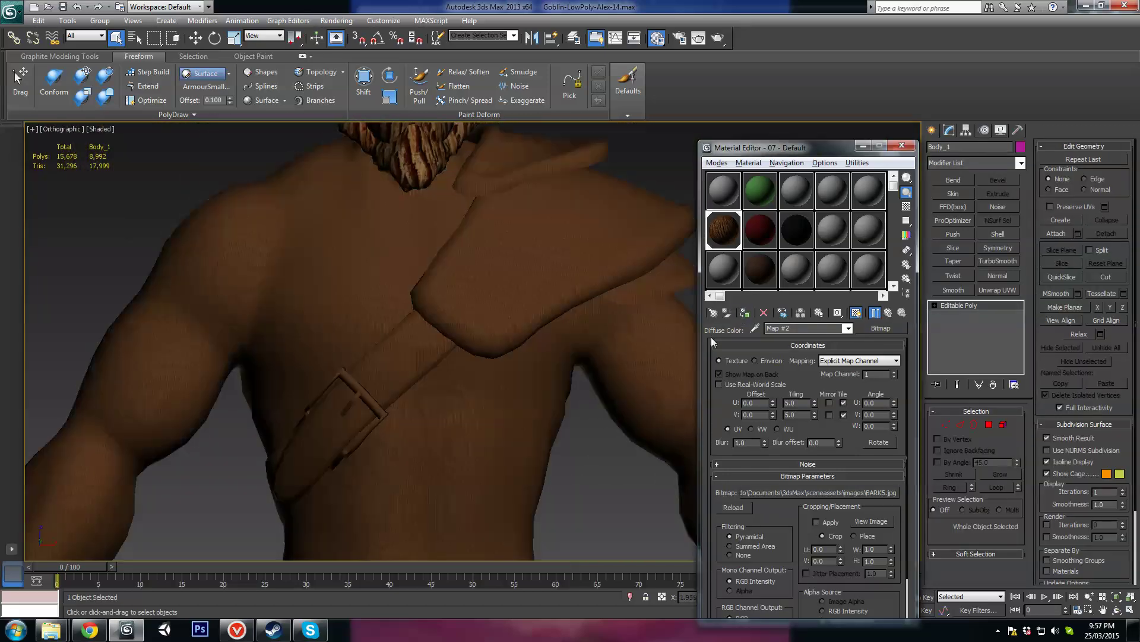
scroll(486, 316, down, 6)
scroll(488, 315, up, 4)
scroll(488, 315, up, 5)
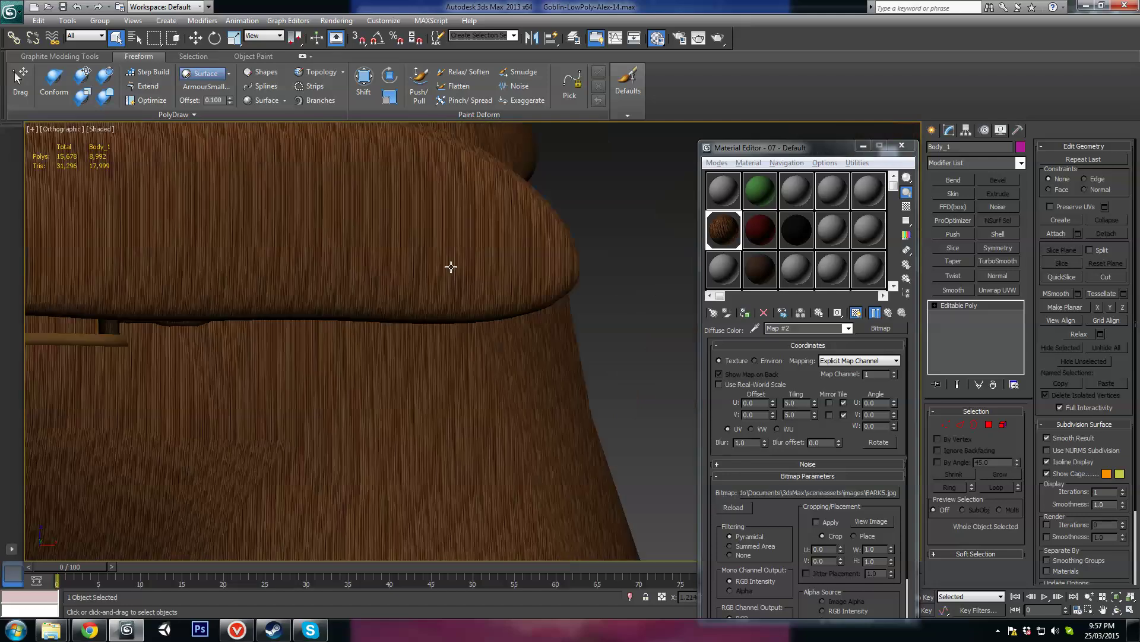
scroll(439, 276, down, 8)
scroll(433, 283, up, 3)
middle_drag(433, 283, 448, 372)
scroll(448, 372, up, 6)
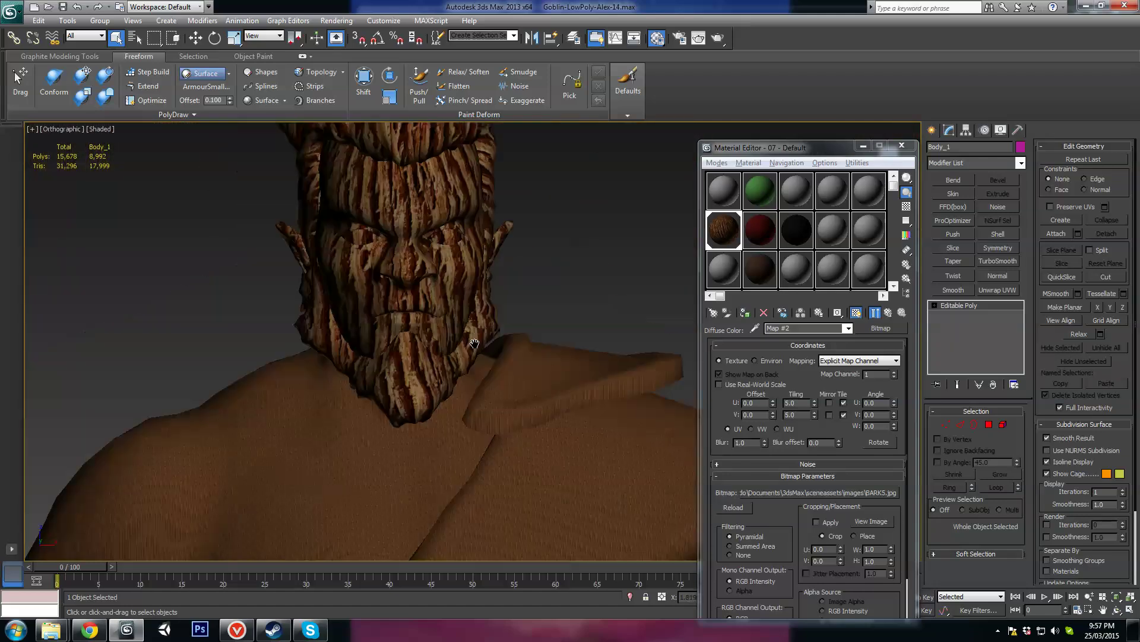
Reassign the plain grey default material to both the head and the body
click(526, 307)
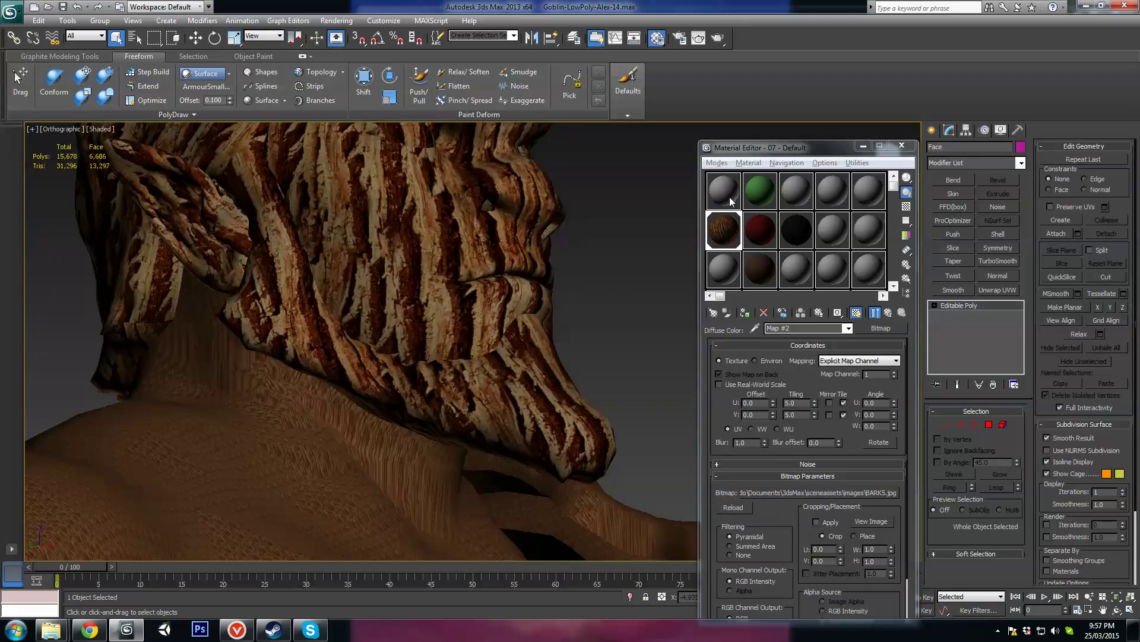
click(730, 199)
click(744, 314)
scroll(438, 348, down, 5)
click(365, 427)
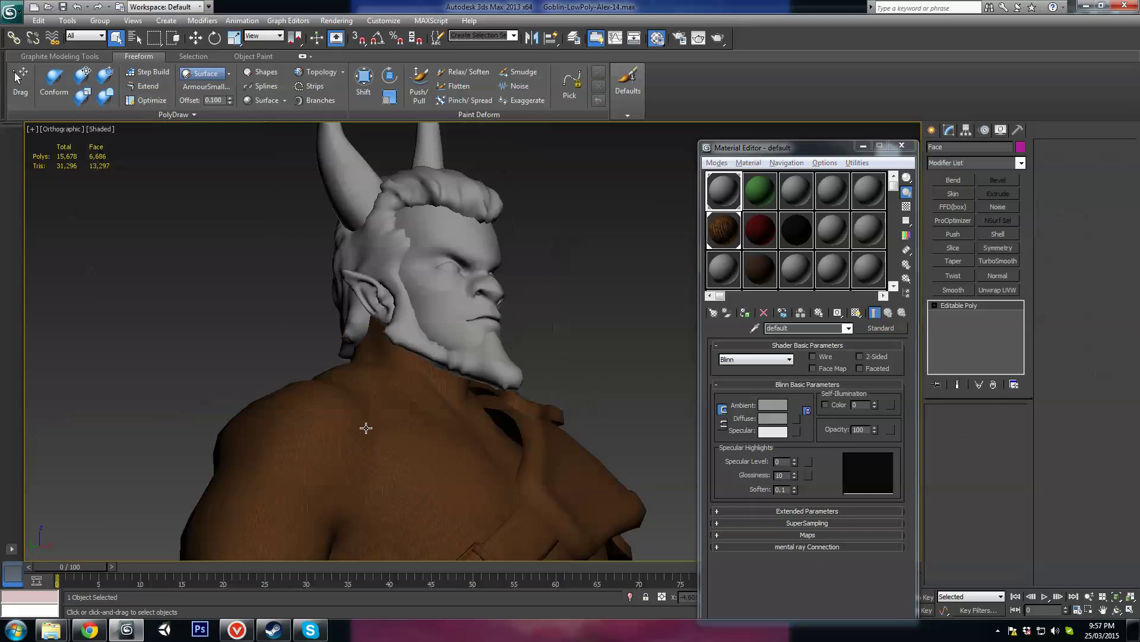
click(742, 314)
middle_drag(539, 373, 564, 297)
alt+middle_drag(565, 297, 526, 337)
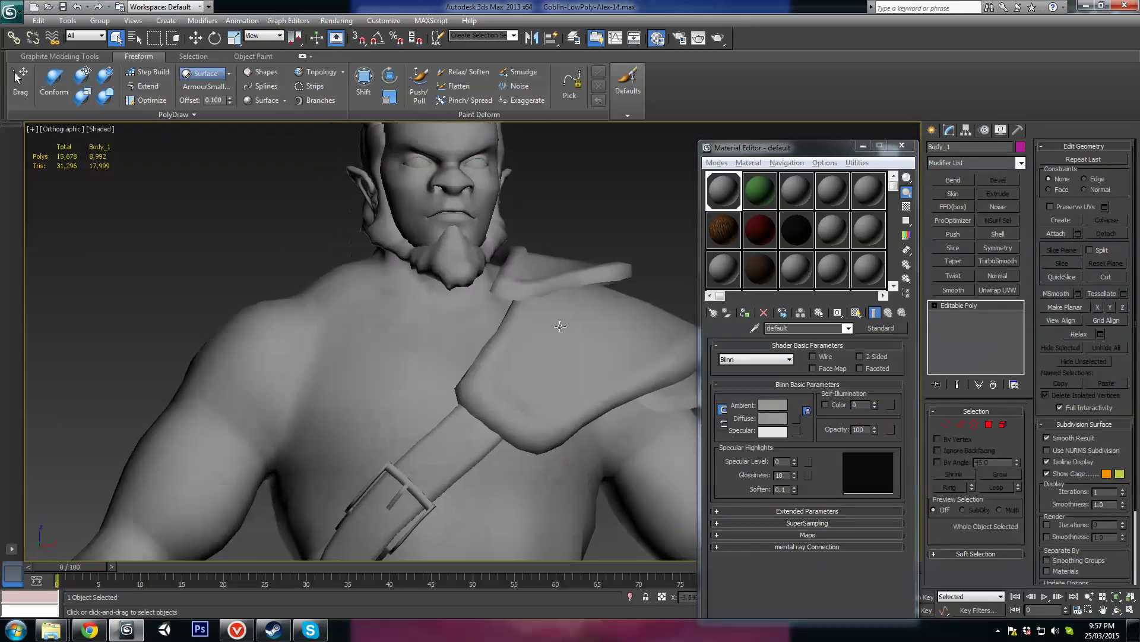